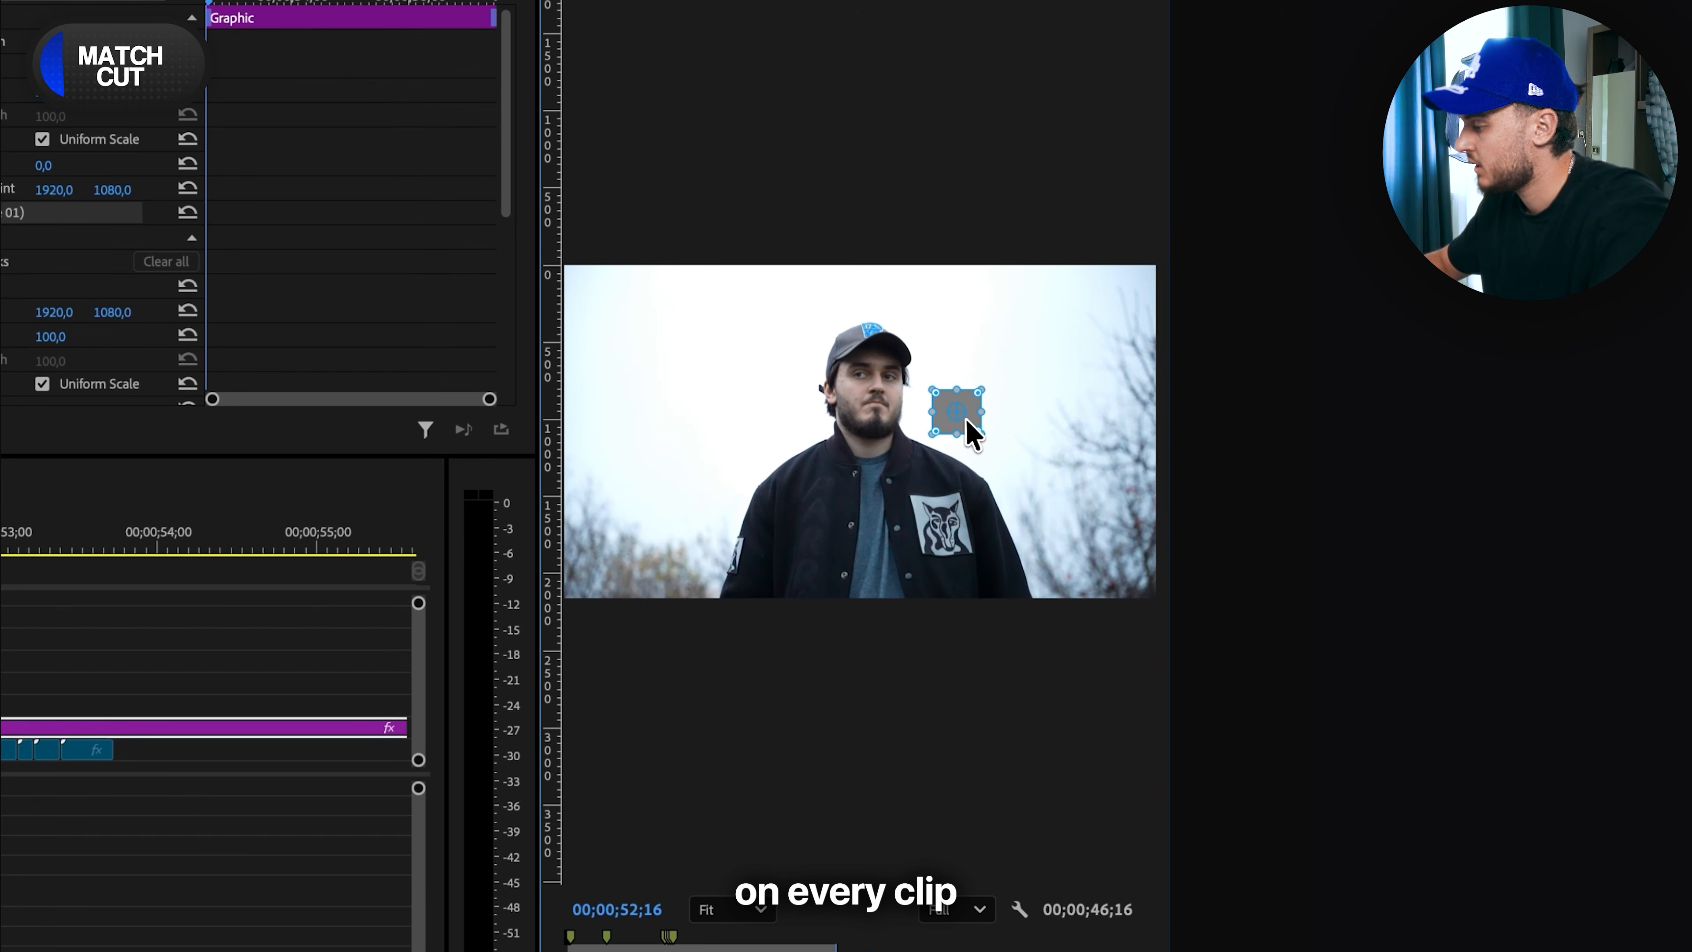
# - Cut the grey square graphic at the end of the clips, remove the excess, and move the remainder up to Video 7
pyautogui.click(1028, 362)
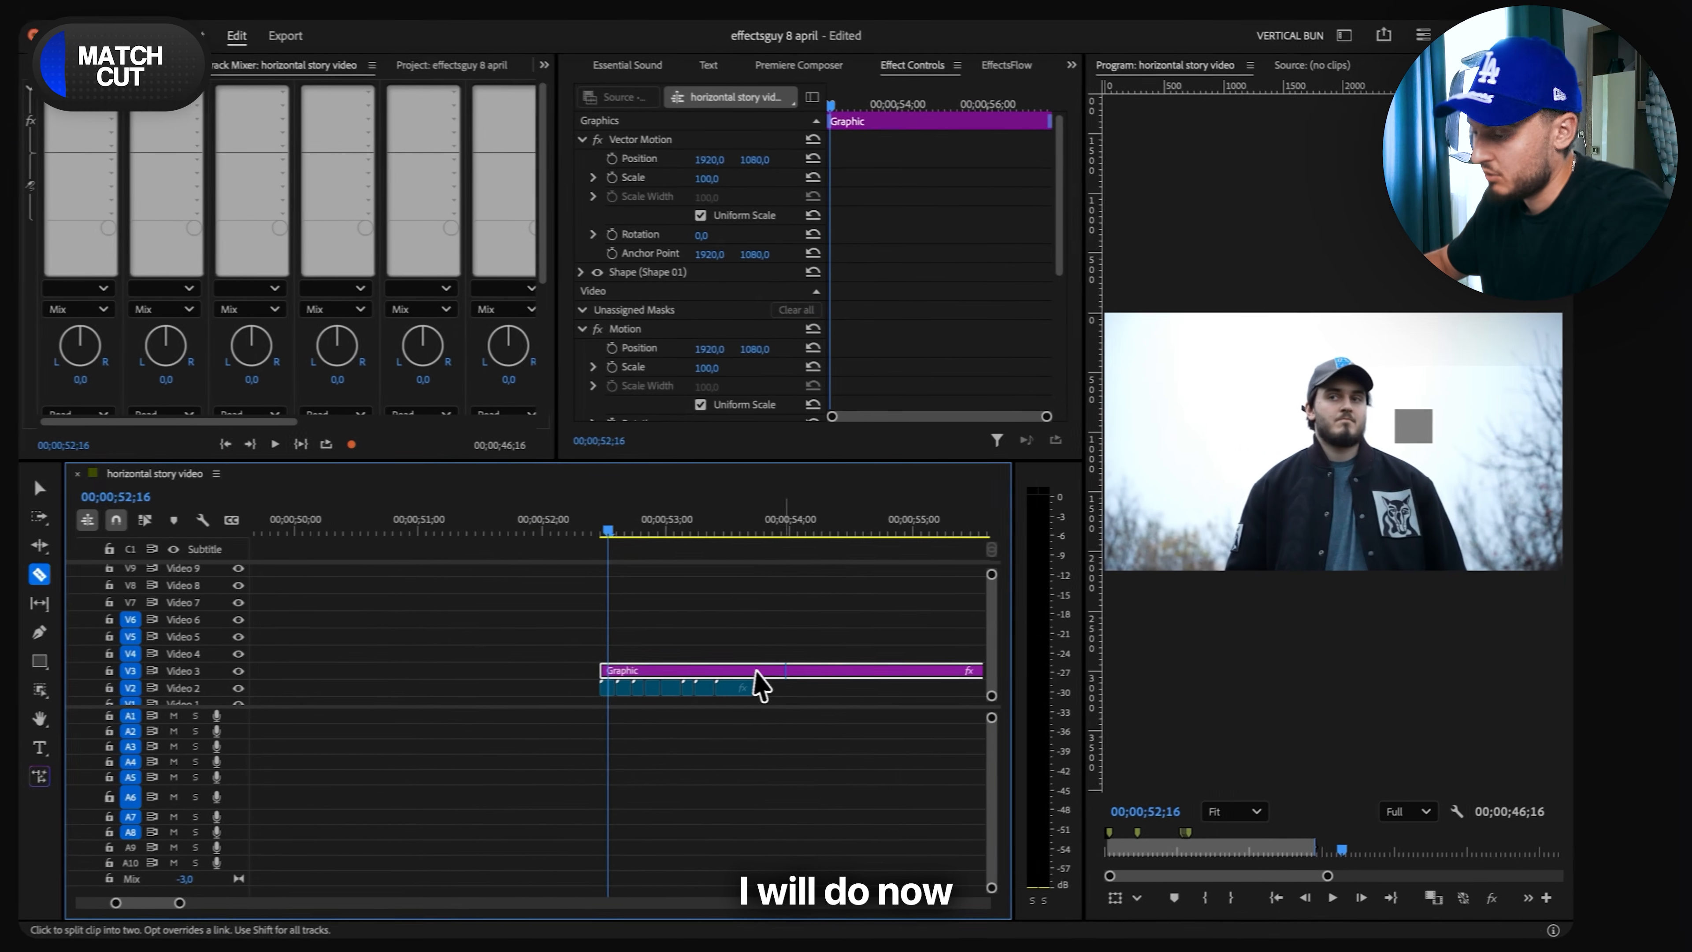
pyautogui.click(756, 672)
pyautogui.press('v')
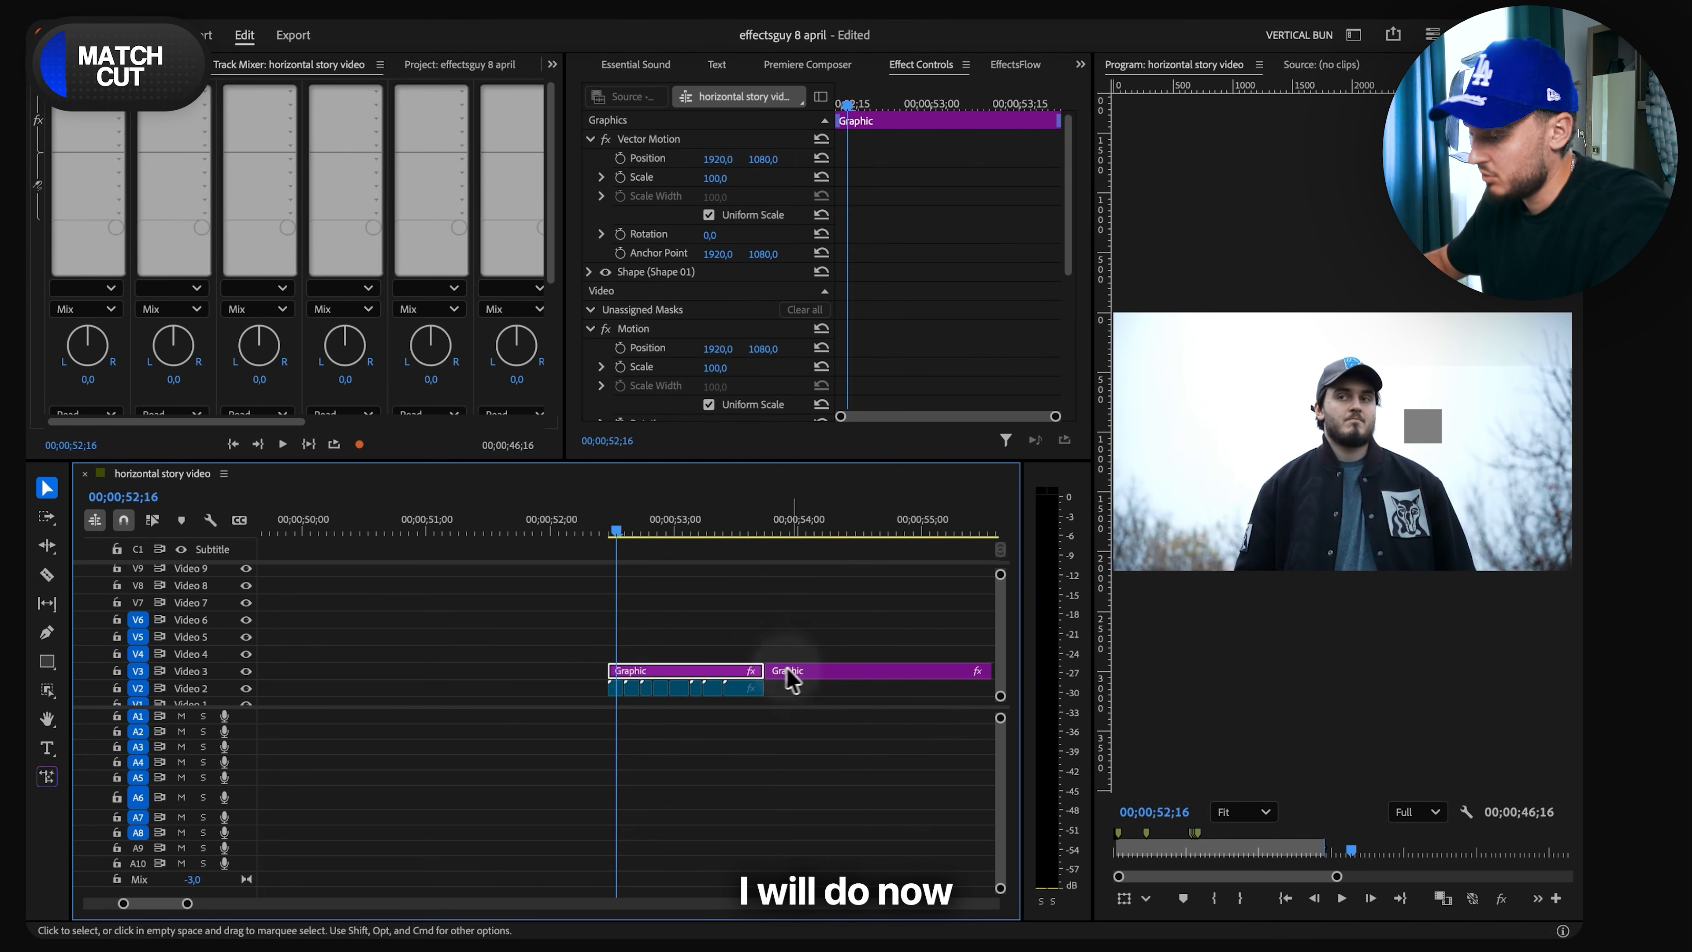
pyautogui.press('Delete')
pyautogui.moveTo(722, 671); pyautogui.dragTo(718, 602)
# - Align the first clip's face with the grey square by setting its Scale to 132 and Position to 2463, 1303
pyautogui.click(617, 690)
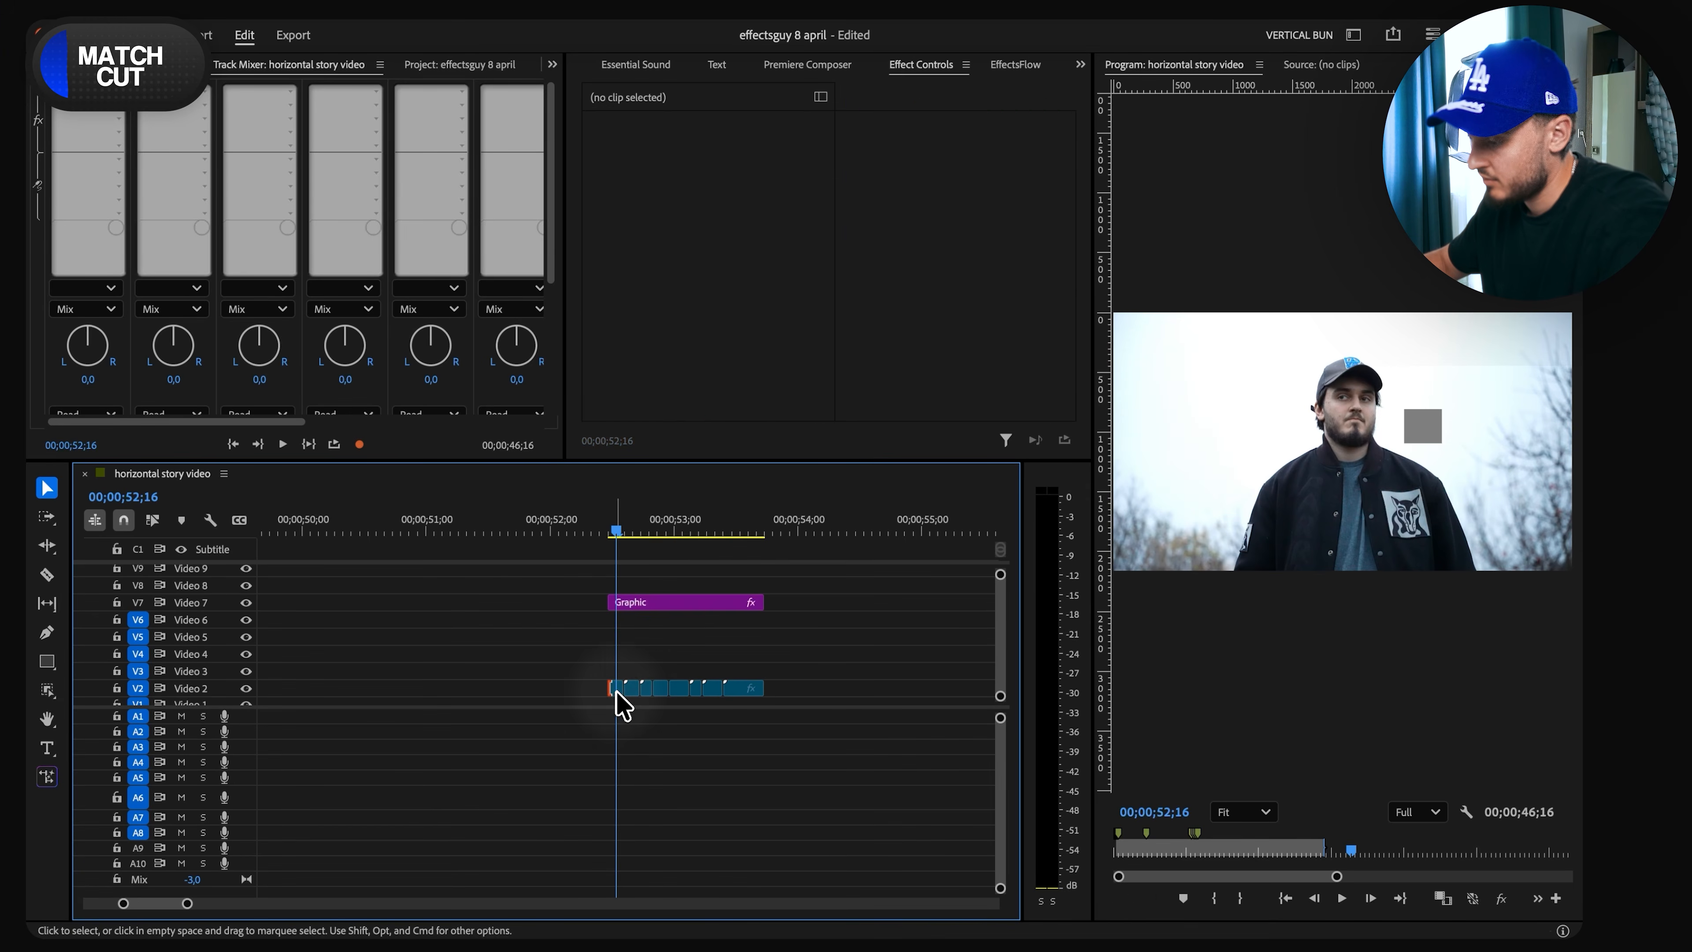
pyautogui.moveTo(719, 179); pyautogui.dragTo(718, 200)
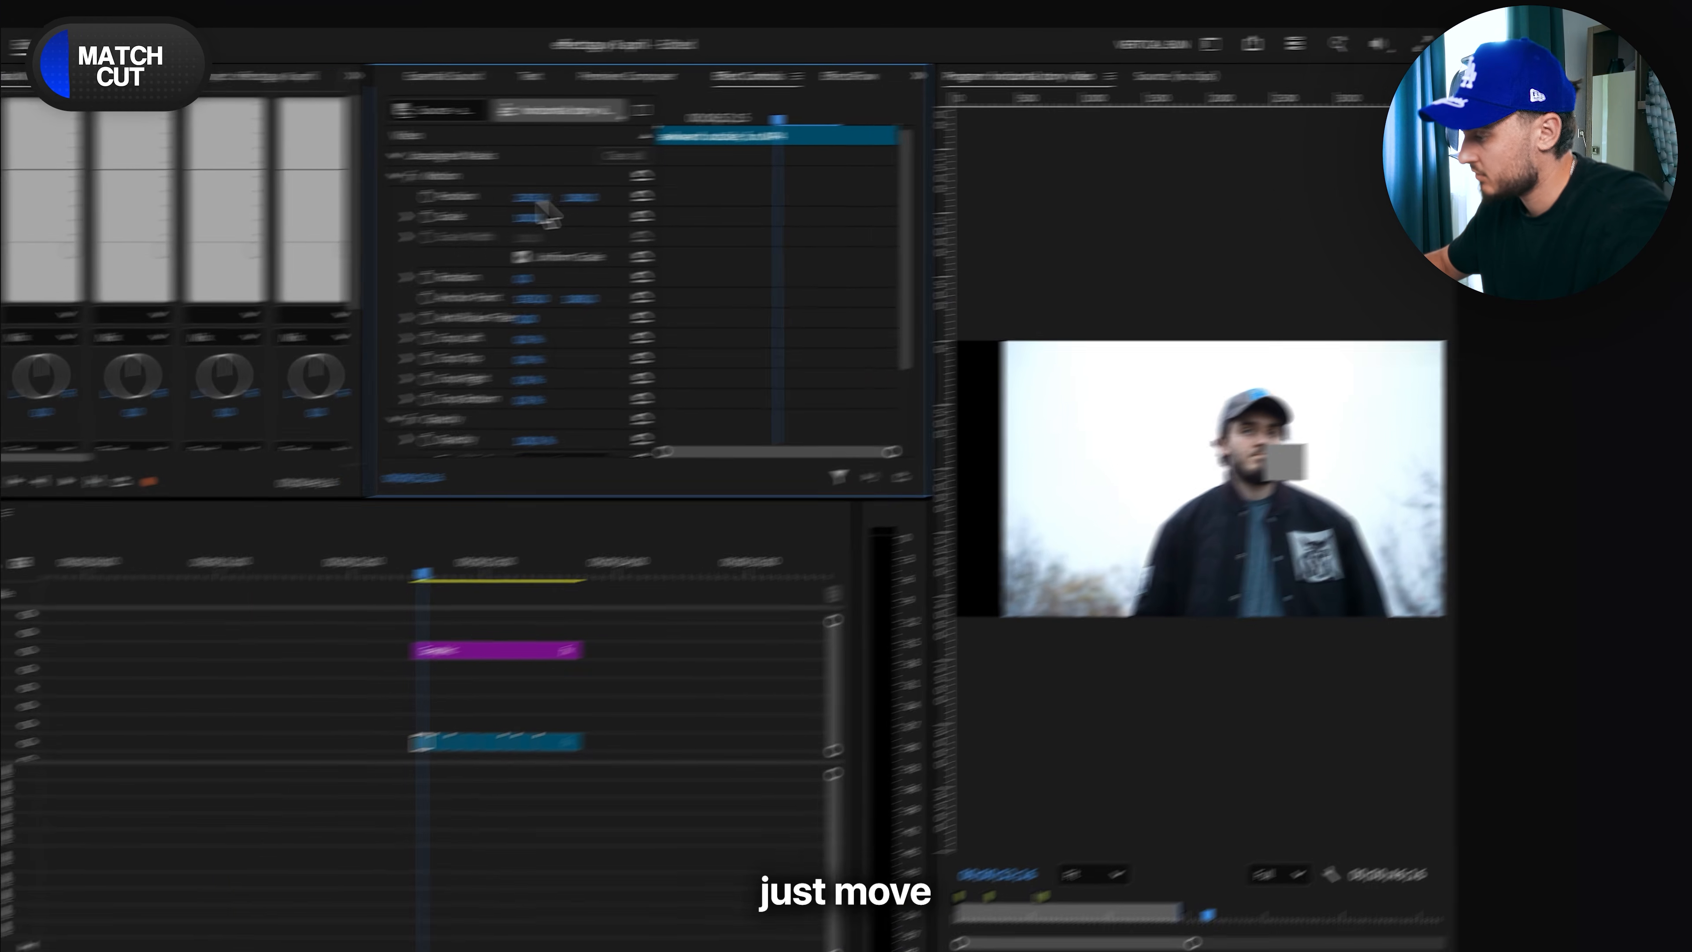
pyautogui.moveTo(274, 232)
pyautogui.mouseDown()
pyautogui.moveTo(338, 205)
pyautogui.moveTo(280, 212)
pyautogui.mouseUp()
# - Align the second clip's face with the grey square by setting its Scale to 122 and Position to 2097, 1080
pyautogui.click(168, 645)
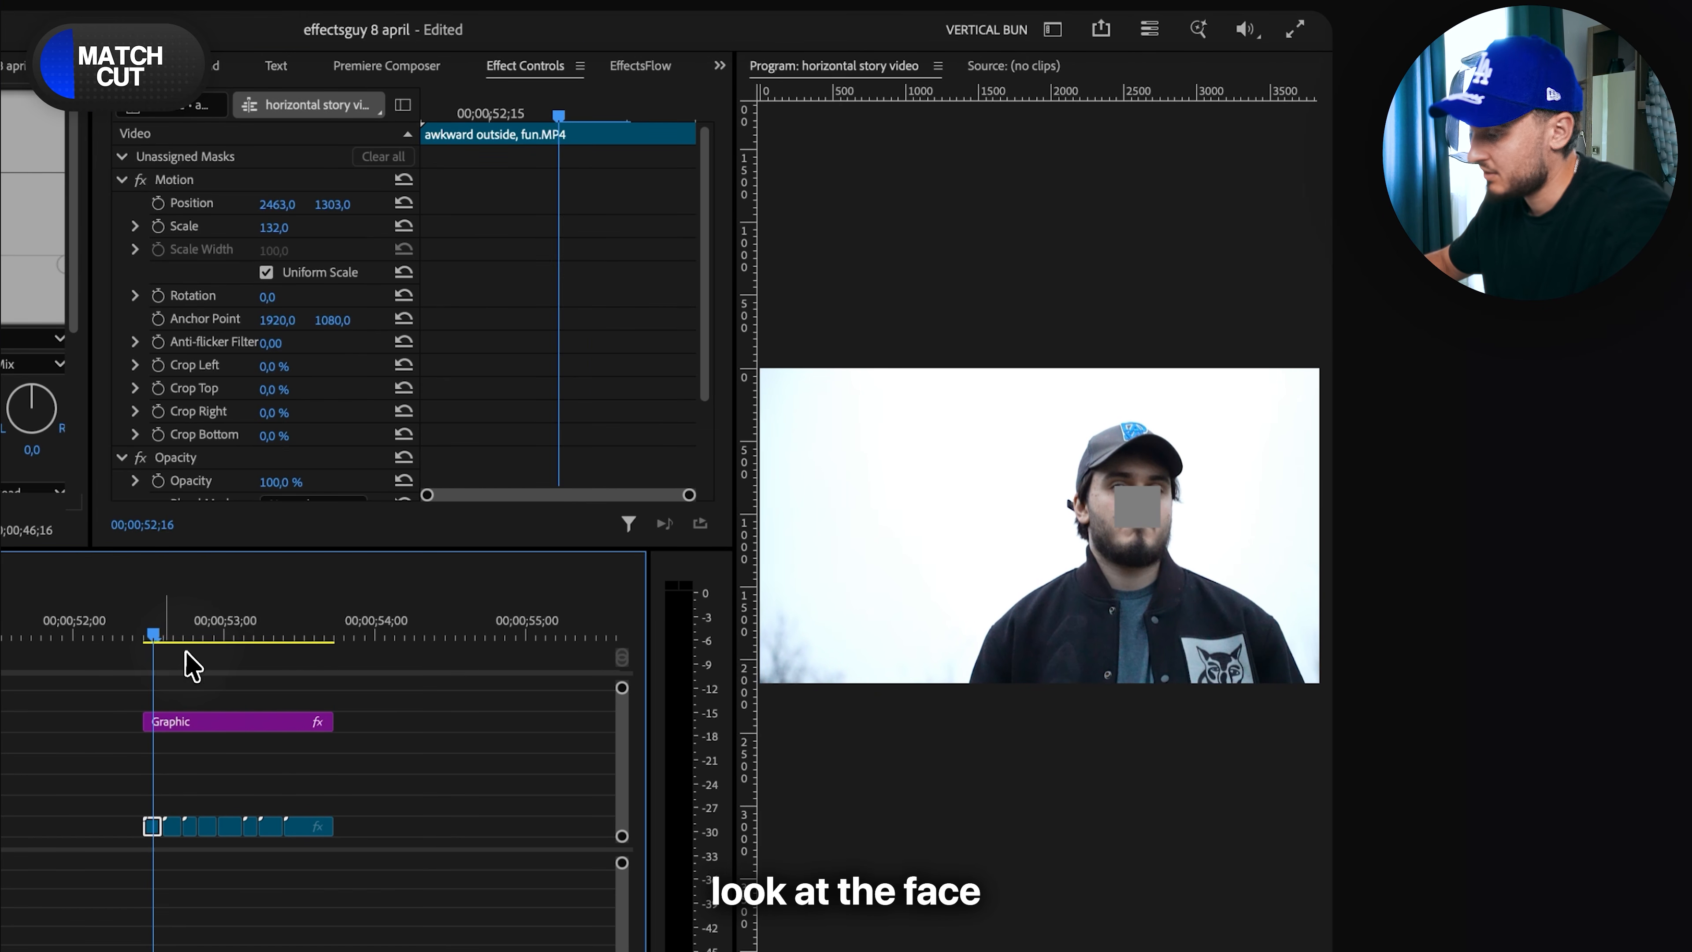
pyautogui.click(170, 634)
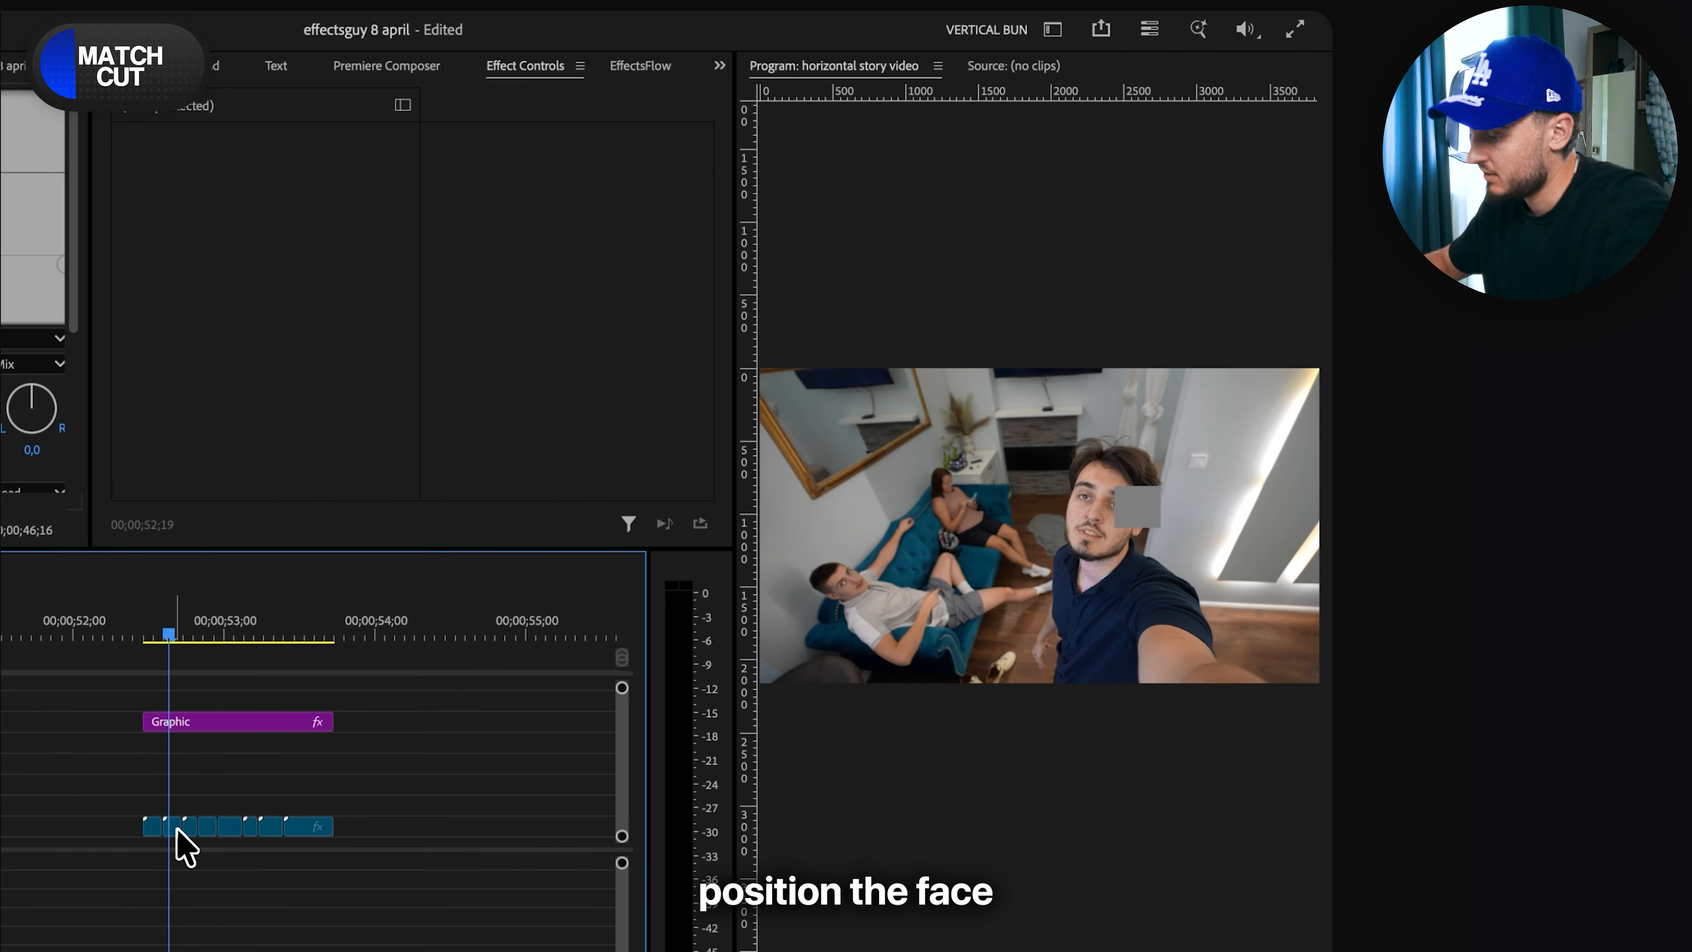
pyautogui.click(175, 827)
pyautogui.moveTo(276, 228); pyautogui.dragTo(290, 206)
# - Scale and reposition the third clip's face onto the grey square, and set the fourth clip to Scale 127 and Position 2390, 1269
pyautogui.click(184, 633)
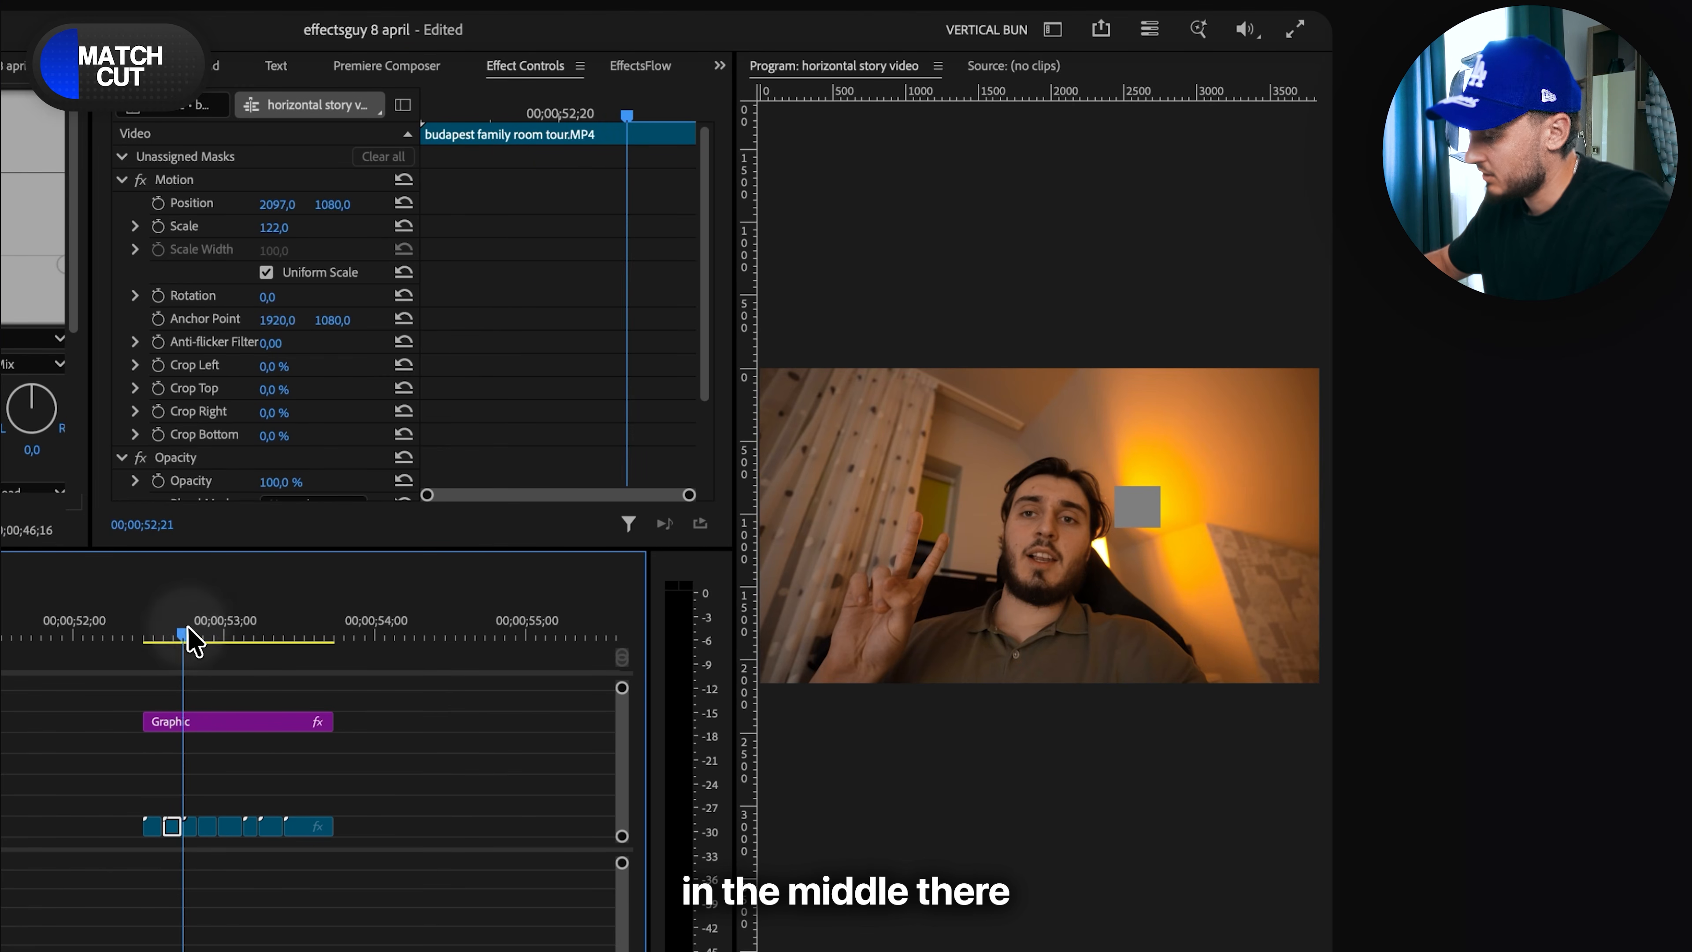
pyautogui.click(190, 827)
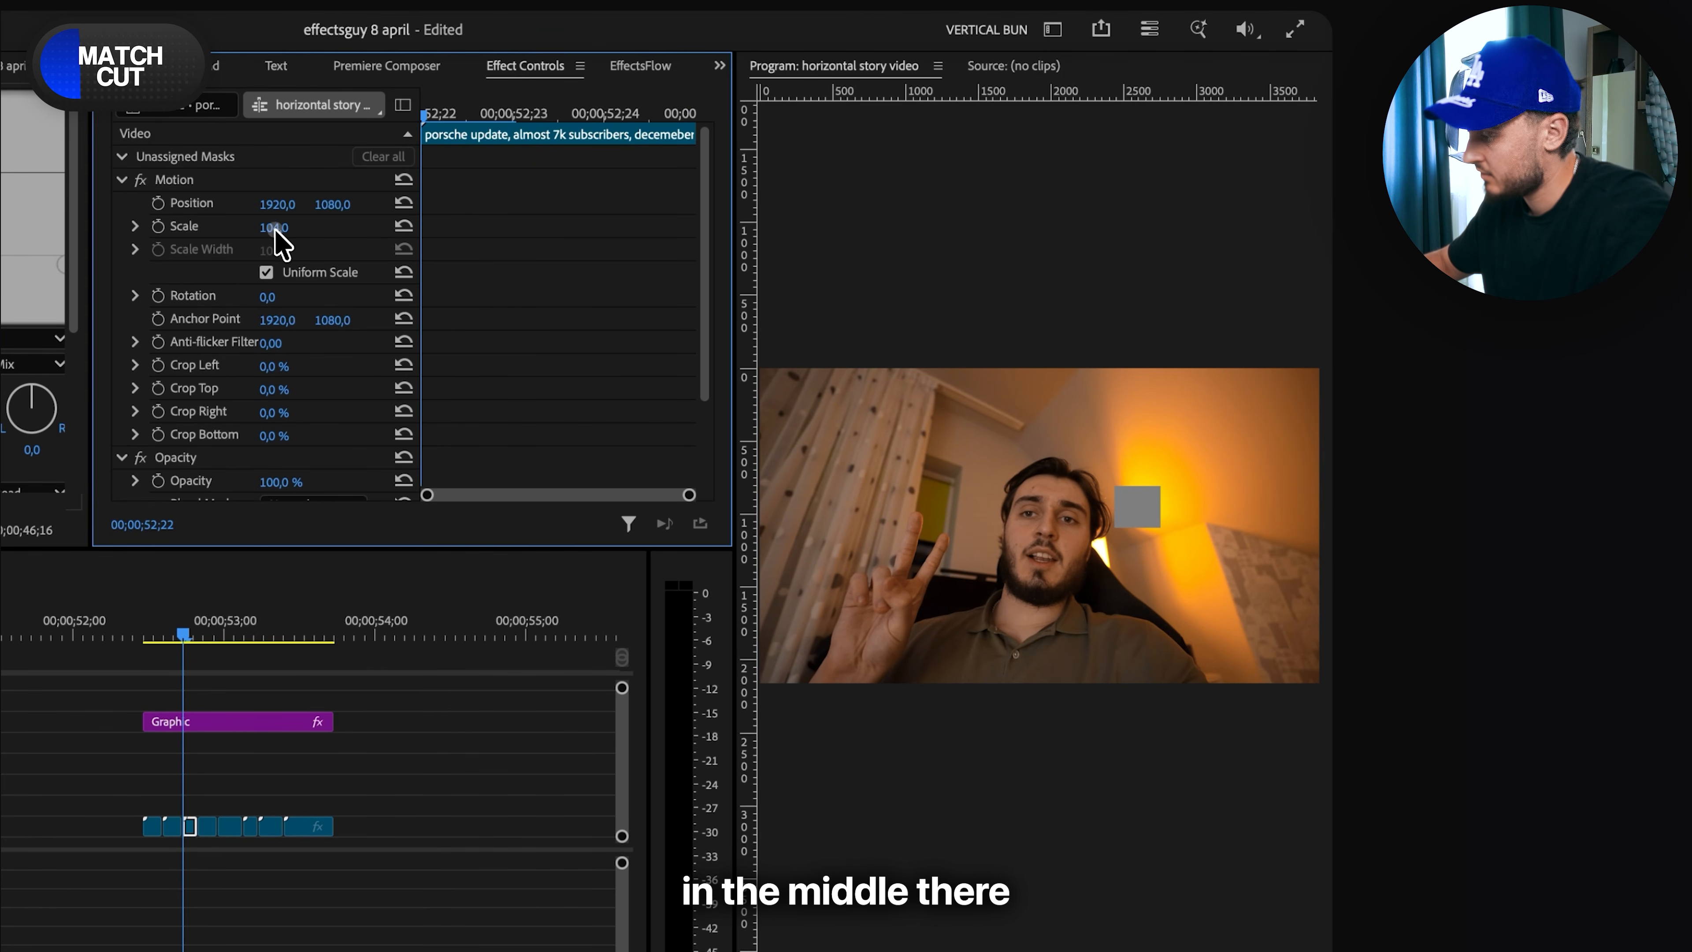
pyautogui.moveTo(274, 230); pyautogui.dragTo(337, 208)
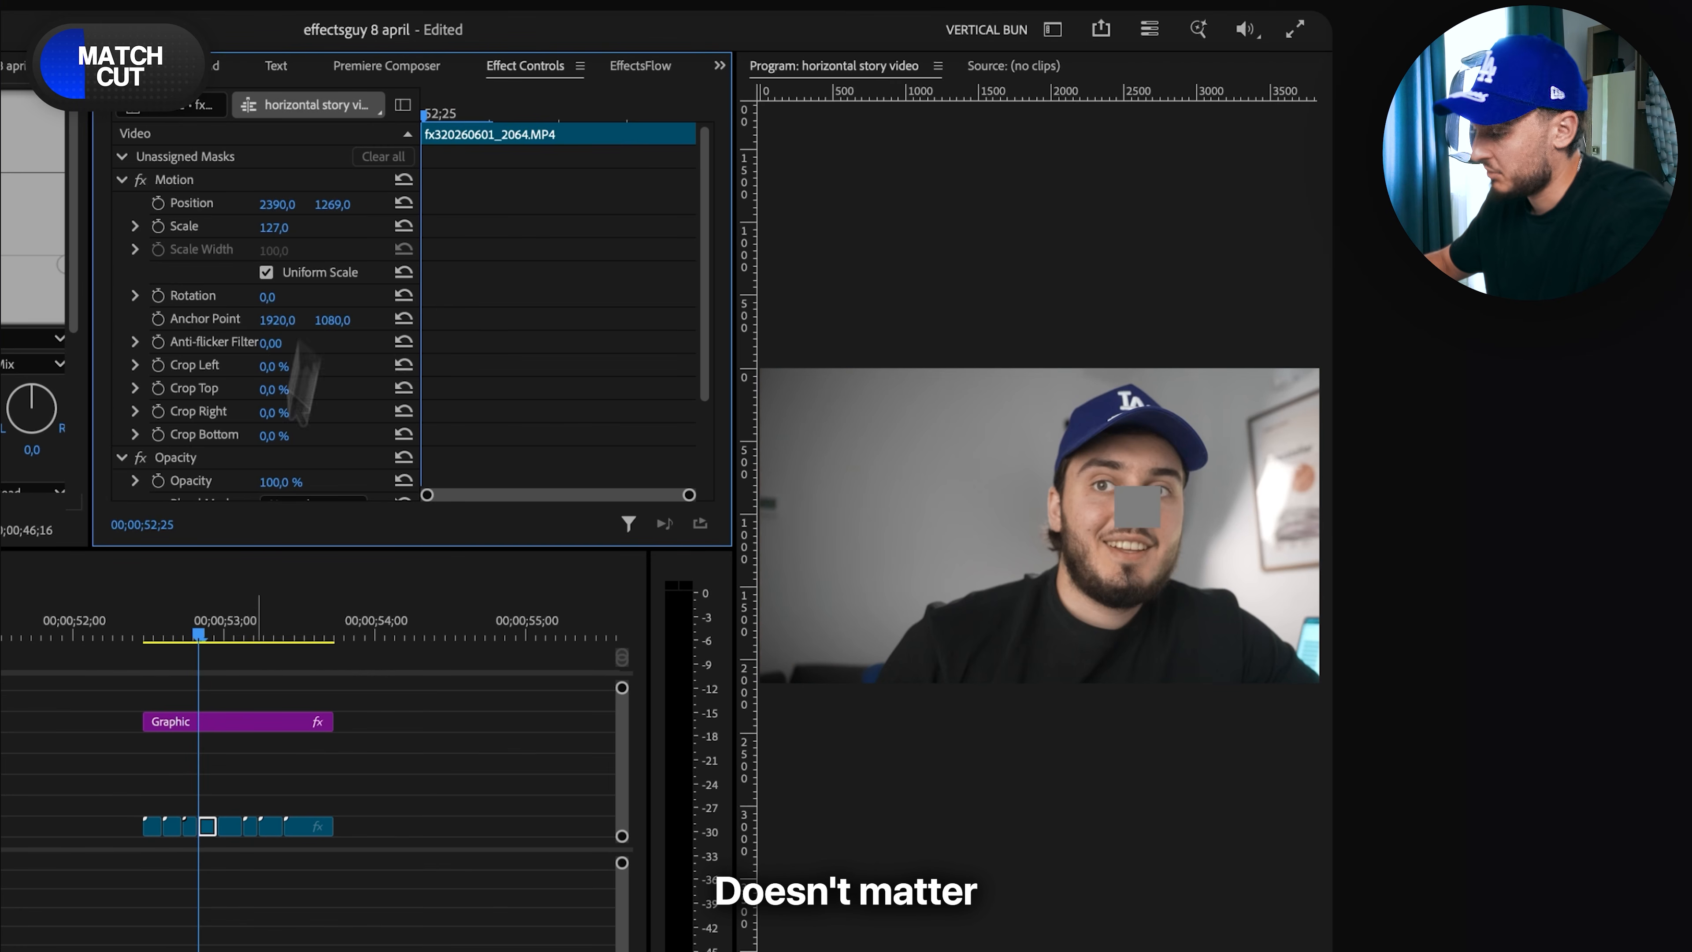
# - Scale and reposition the fifth clip, 1st video recorded, noob.MP4, so the face lines up with the grey square
pyautogui.click(220, 630)
pyautogui.click(220, 827)
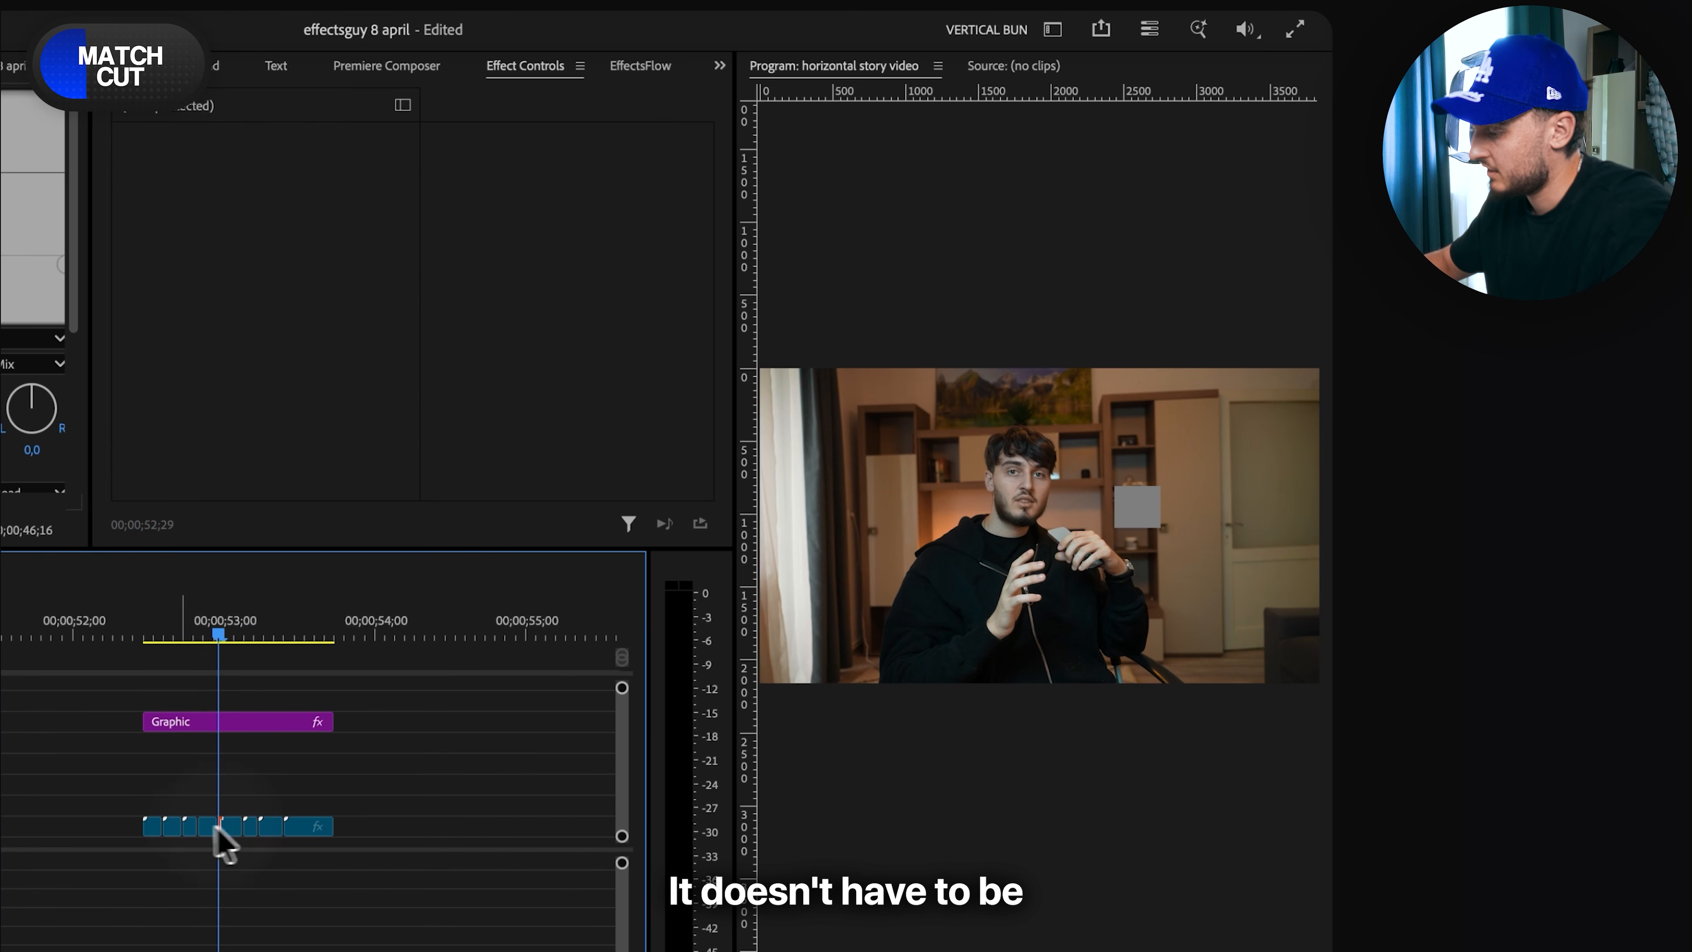
pyautogui.click(234, 827)
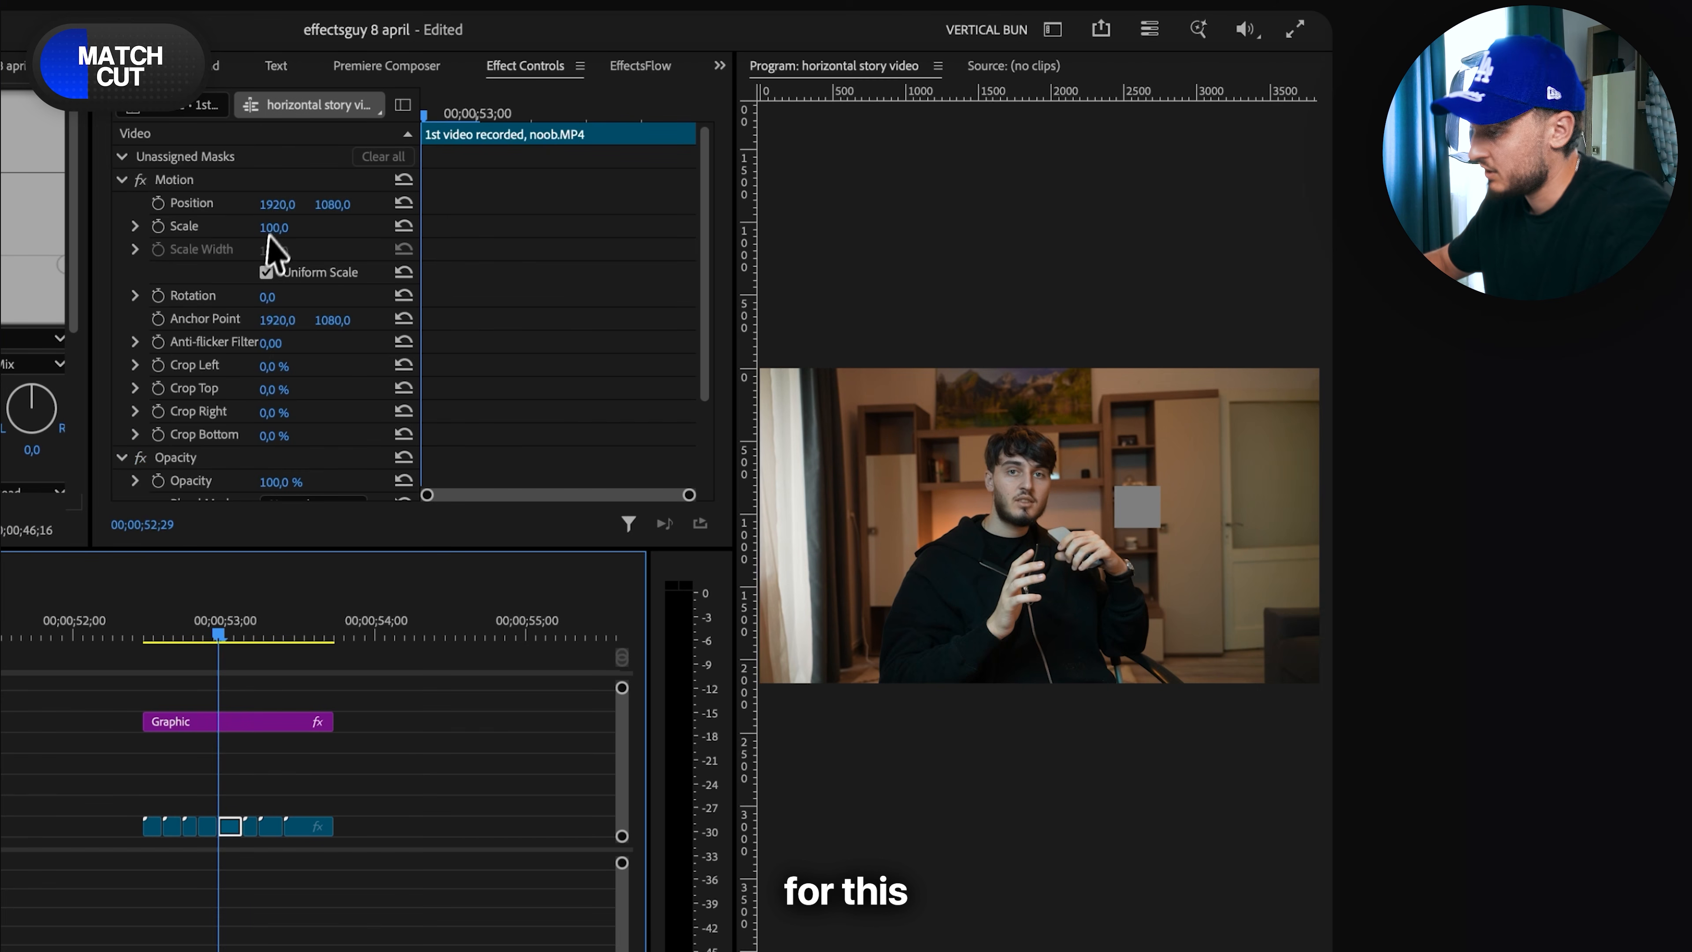
pyautogui.moveTo(269, 228); pyautogui.dragTo(287, 199)
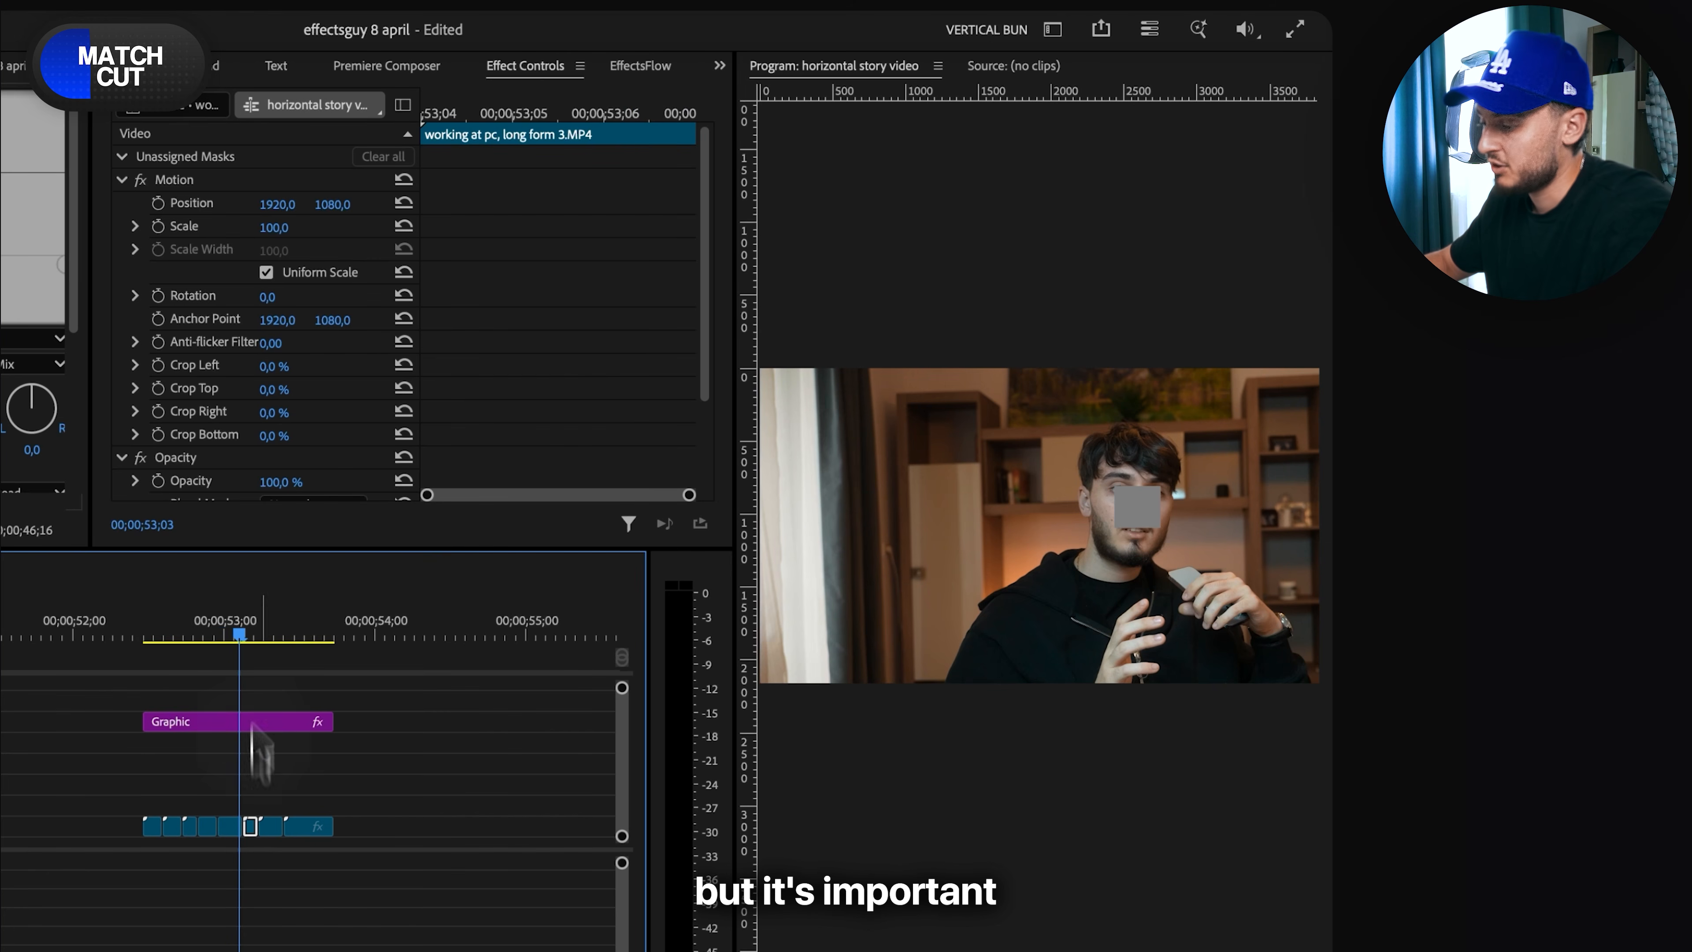
# - Set the sixth clip to Scale 123 and Position 1857, 1282, and the seventh clip to Scale 157 and Position 2363, 1672
pyautogui.click(250, 627)
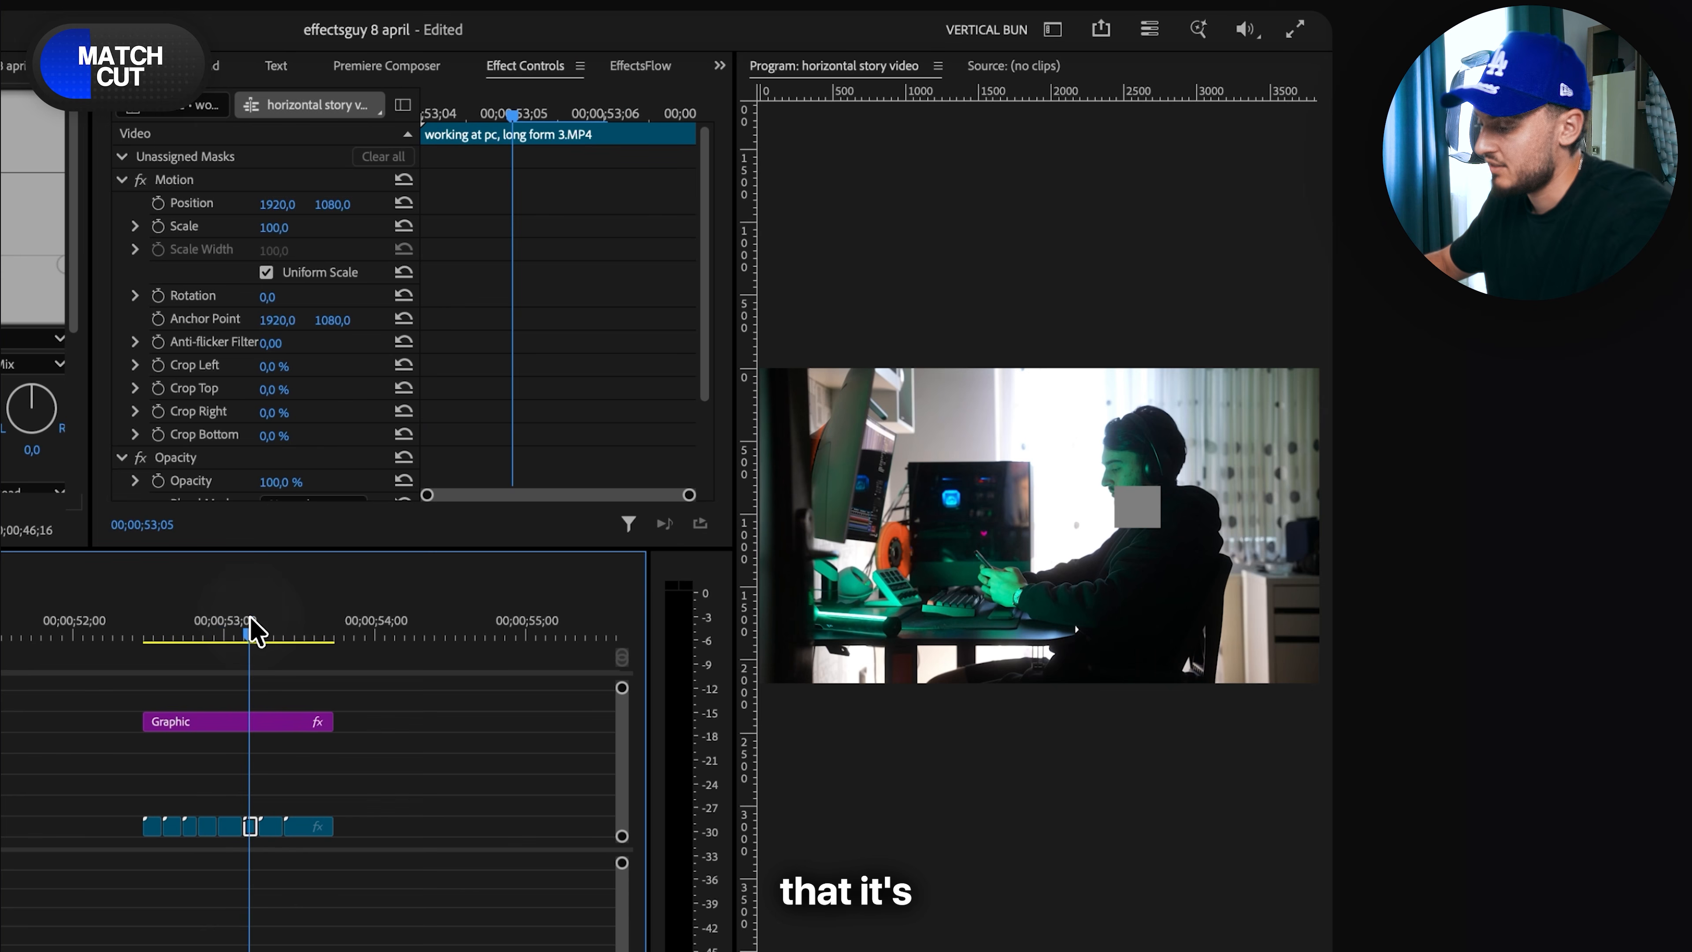
pyautogui.moveTo(284, 225); pyautogui.dragTo(335, 199)
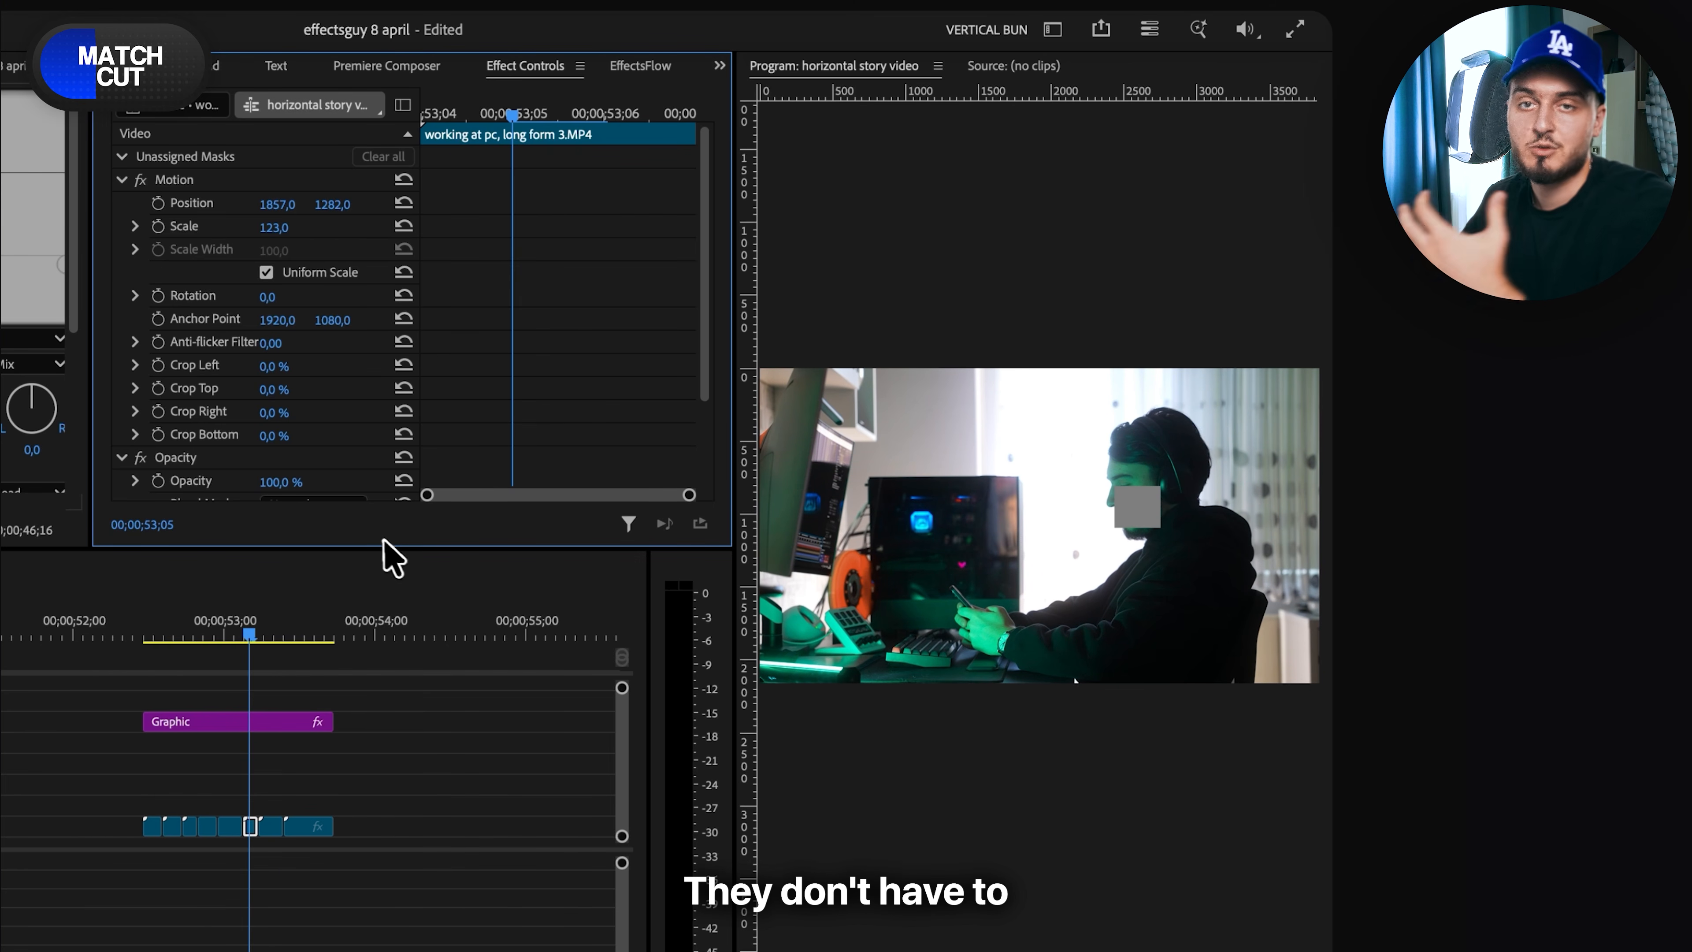
pyautogui.click(264, 632)
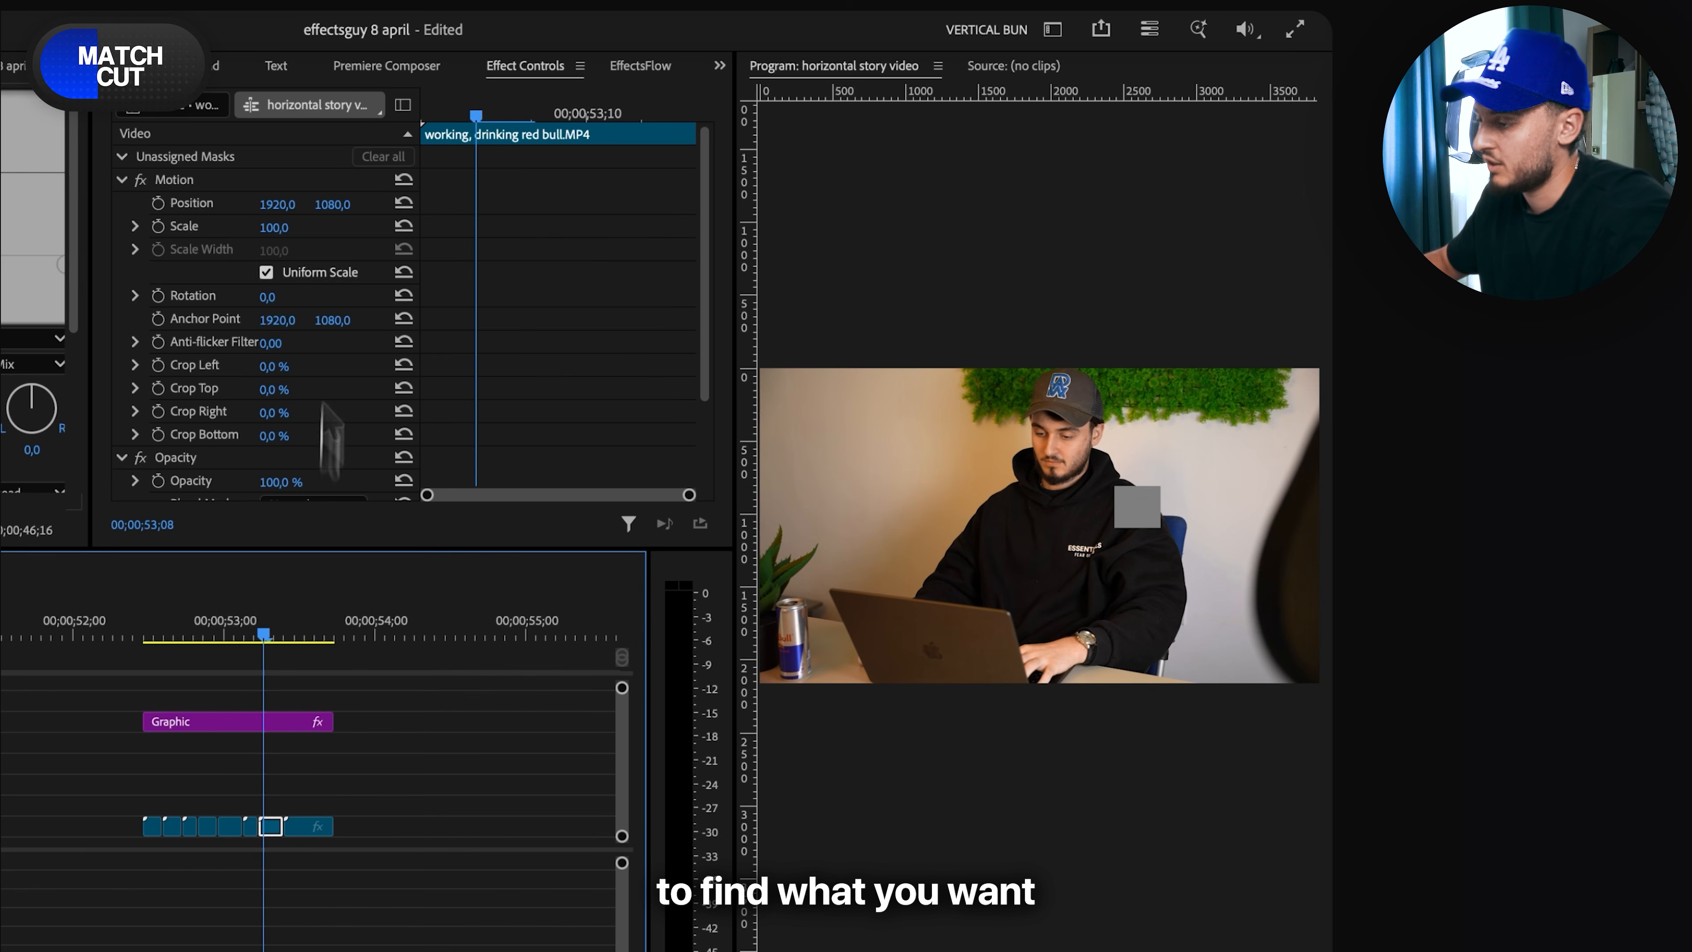
pyautogui.moveTo(287, 230)
pyautogui.mouseDown()
pyautogui.moveTo(344, 205)
pyautogui.moveTo(286, 226)
pyautogui.moveTo(291, 204)
pyautogui.moveTo(345, 203)
pyautogui.moveTo(274, 203)
pyautogui.mouseUp()
# - Align the last clip's face with the grey square by setting its Scale to 141 and Position to 2566, 1313
pyautogui.click(286, 630)
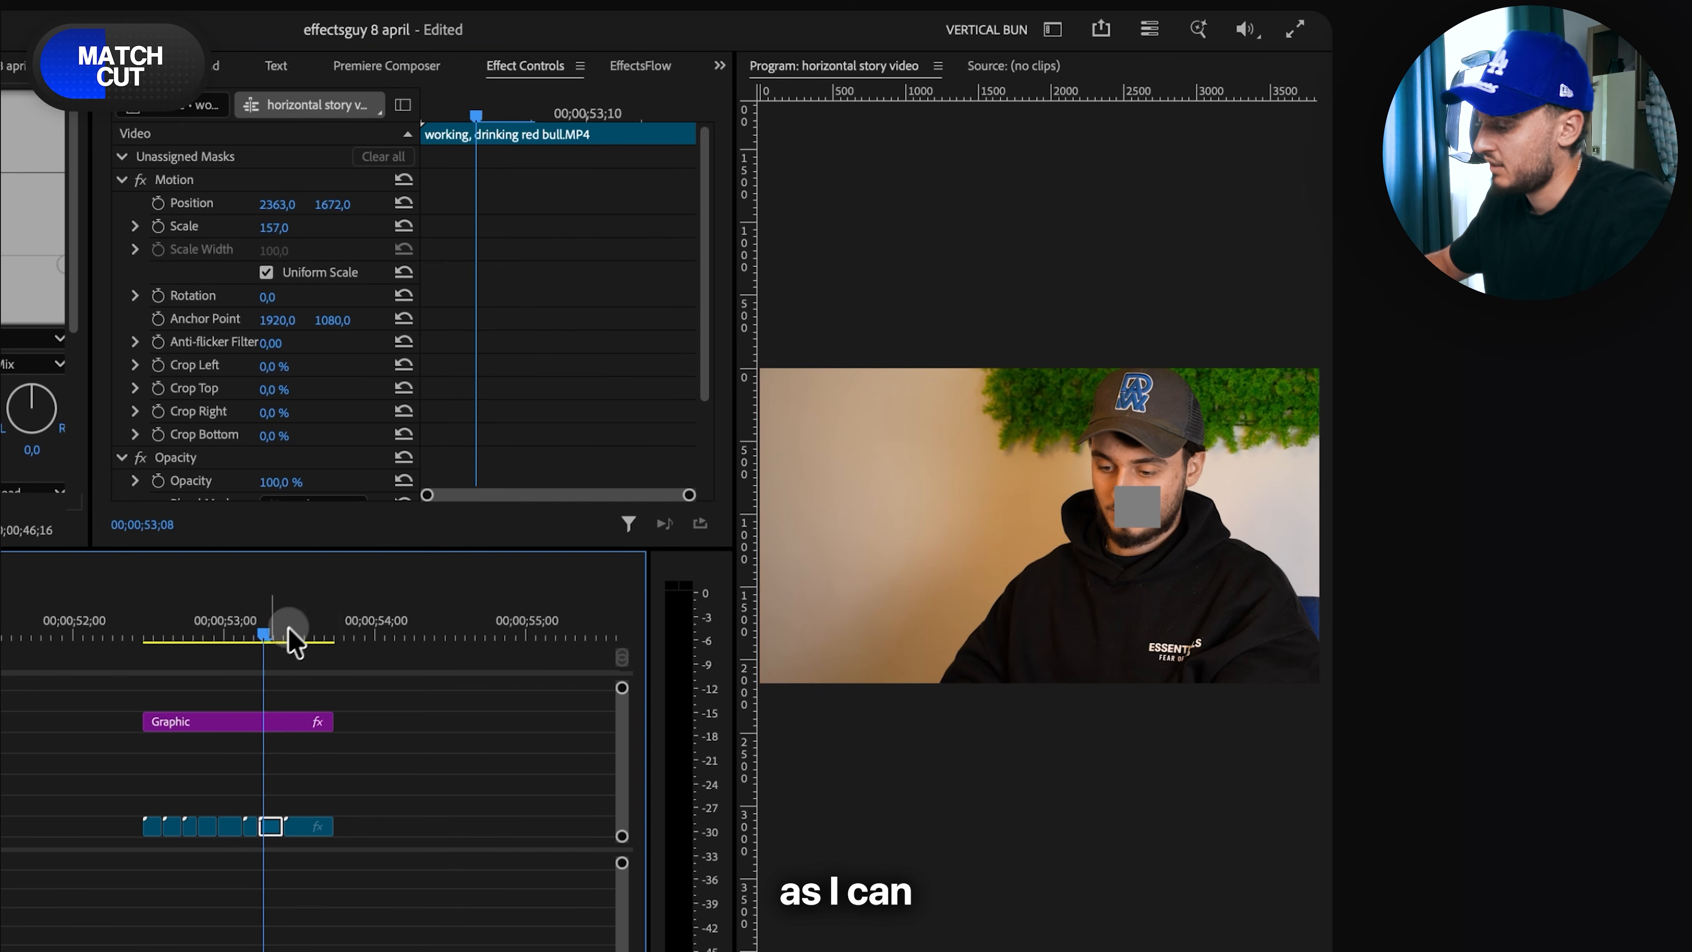
pyautogui.moveTo(293, 226); pyautogui.dragTo(339, 208)
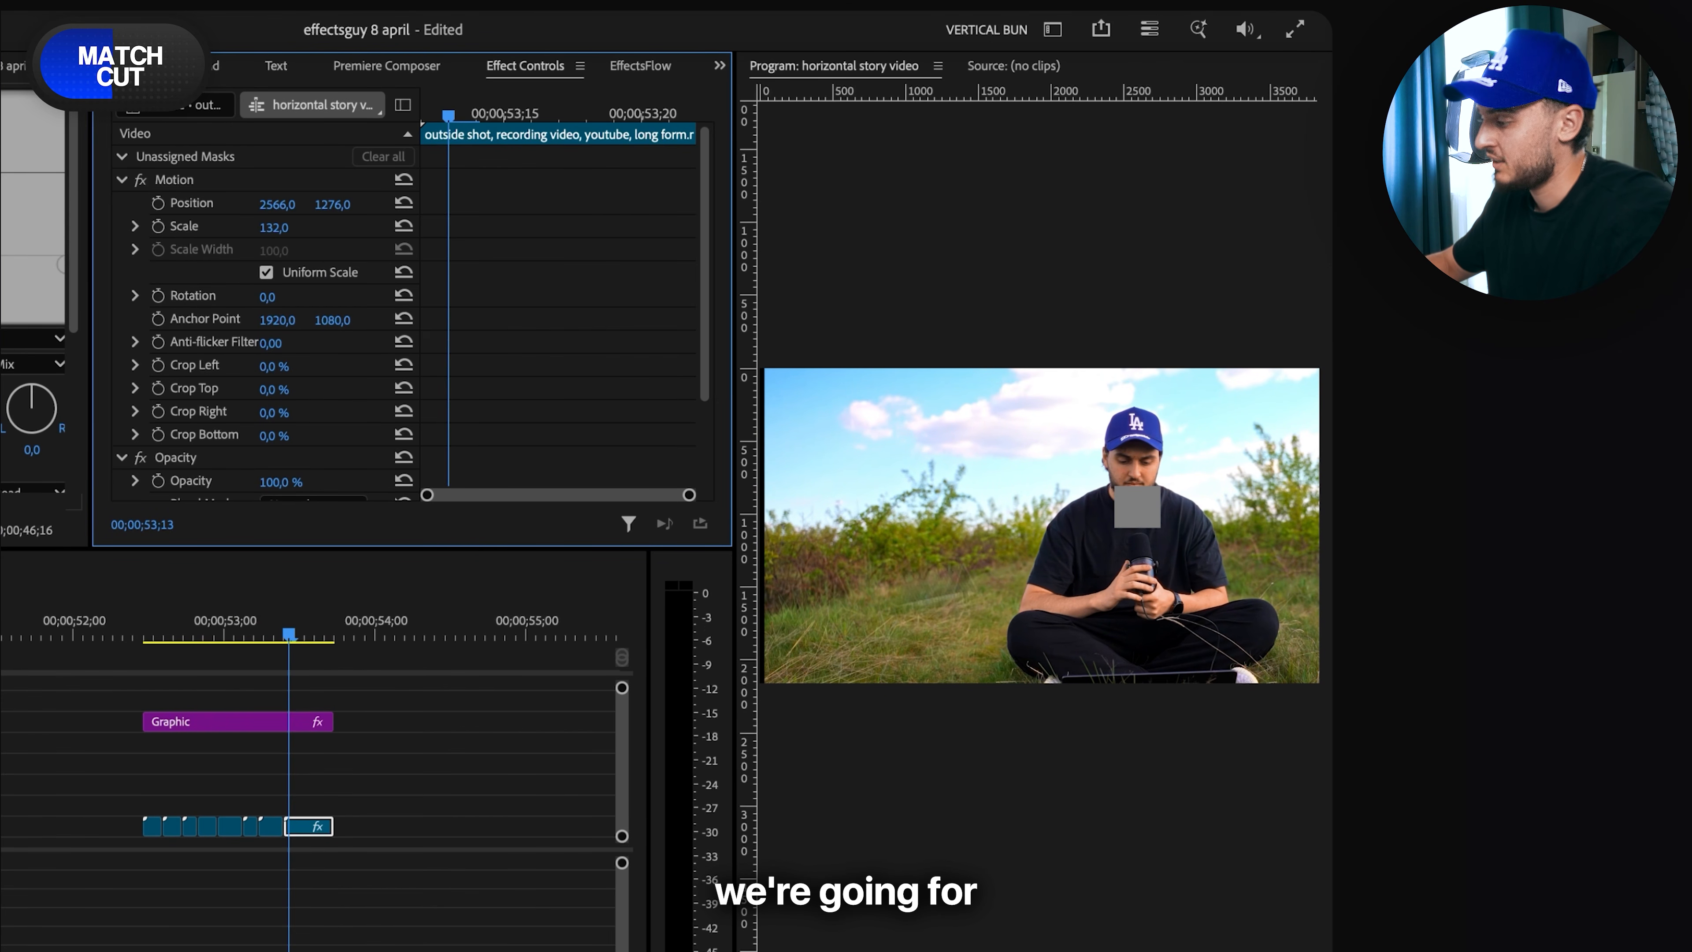
pyautogui.scroll(-2, 1142, 426)
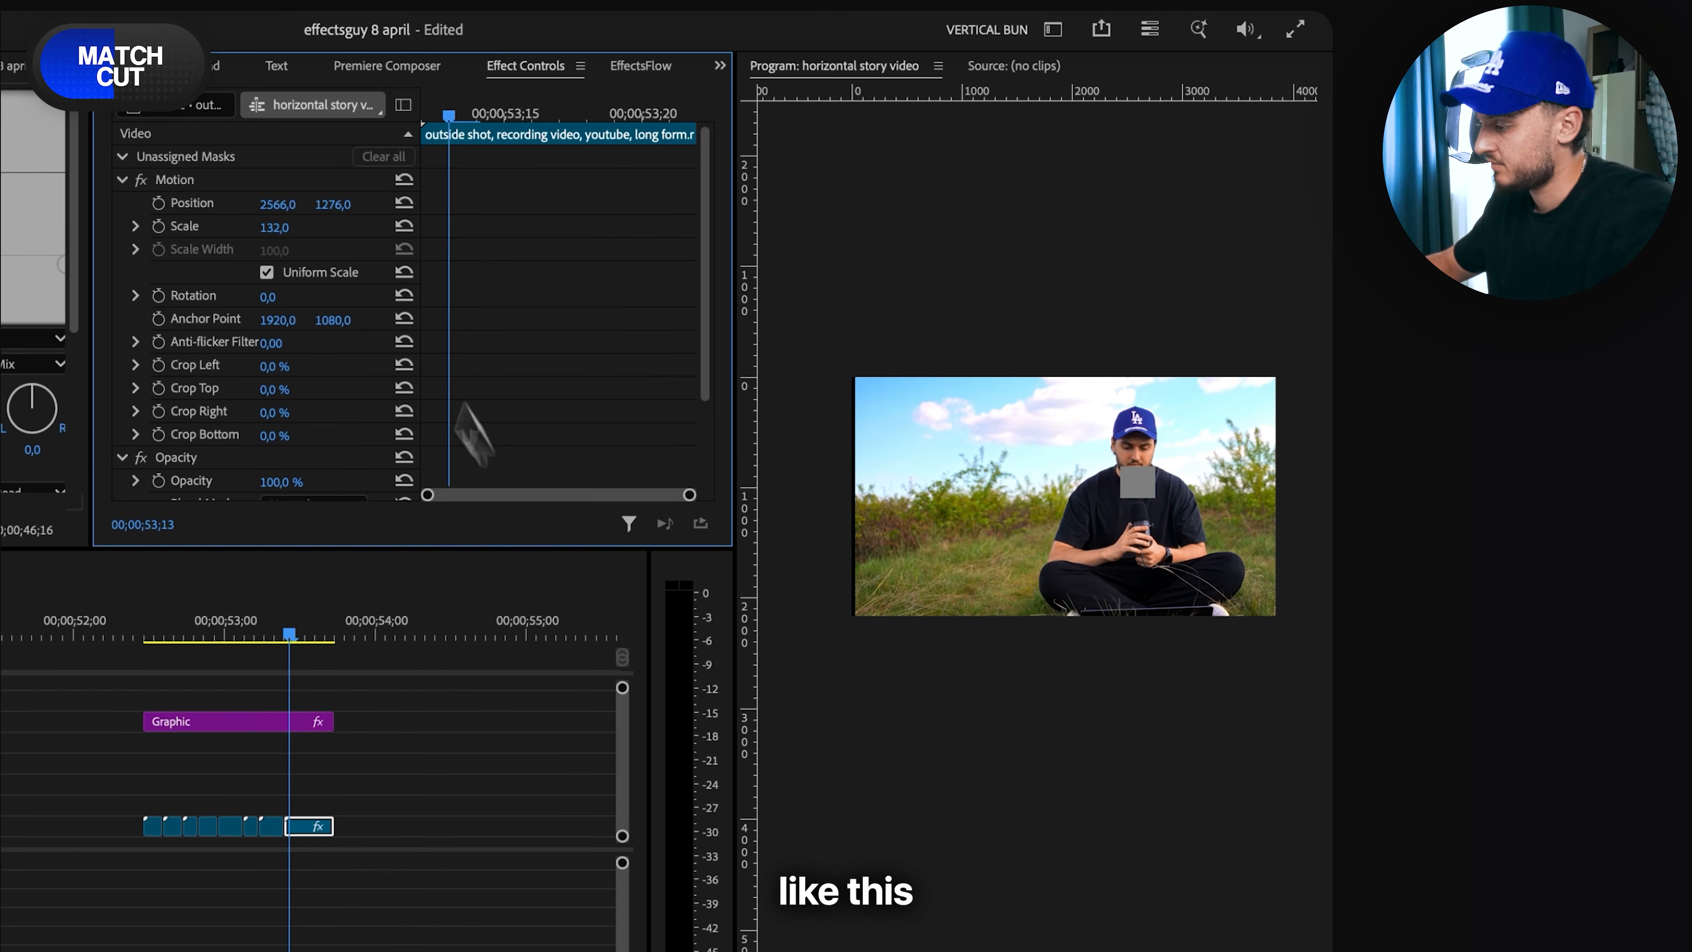
pyautogui.moveTo(274, 228); pyautogui.dragTo(279, 229)
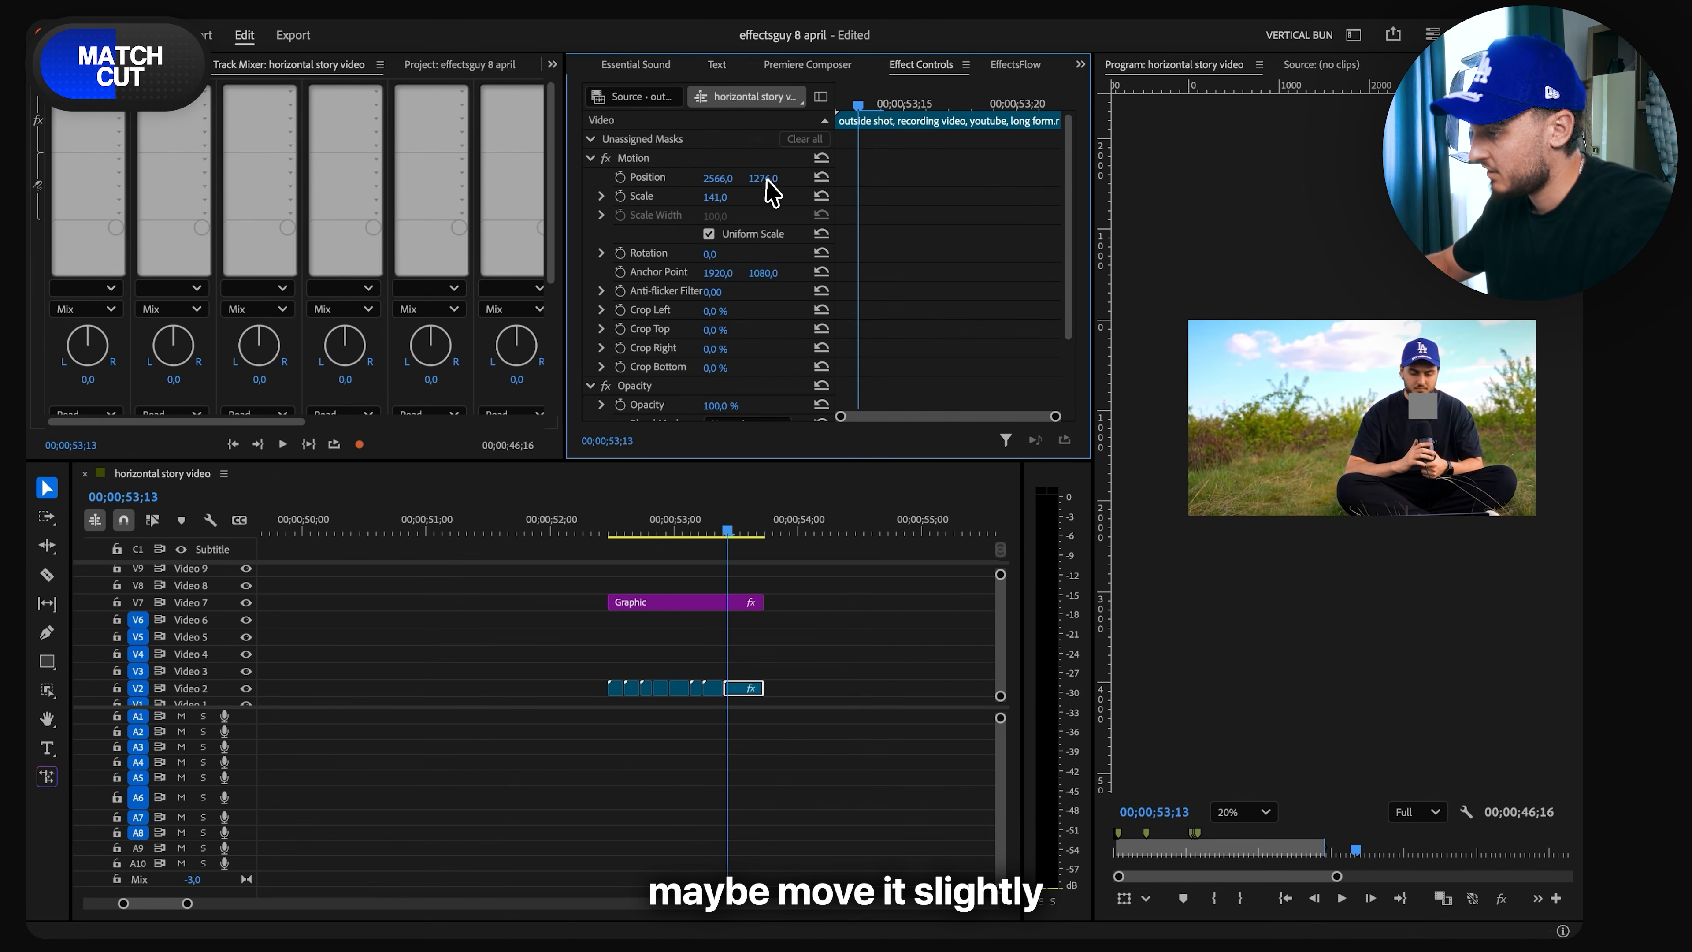
pyautogui.moveTo(761, 178); pyautogui.dragTo(756, 283)
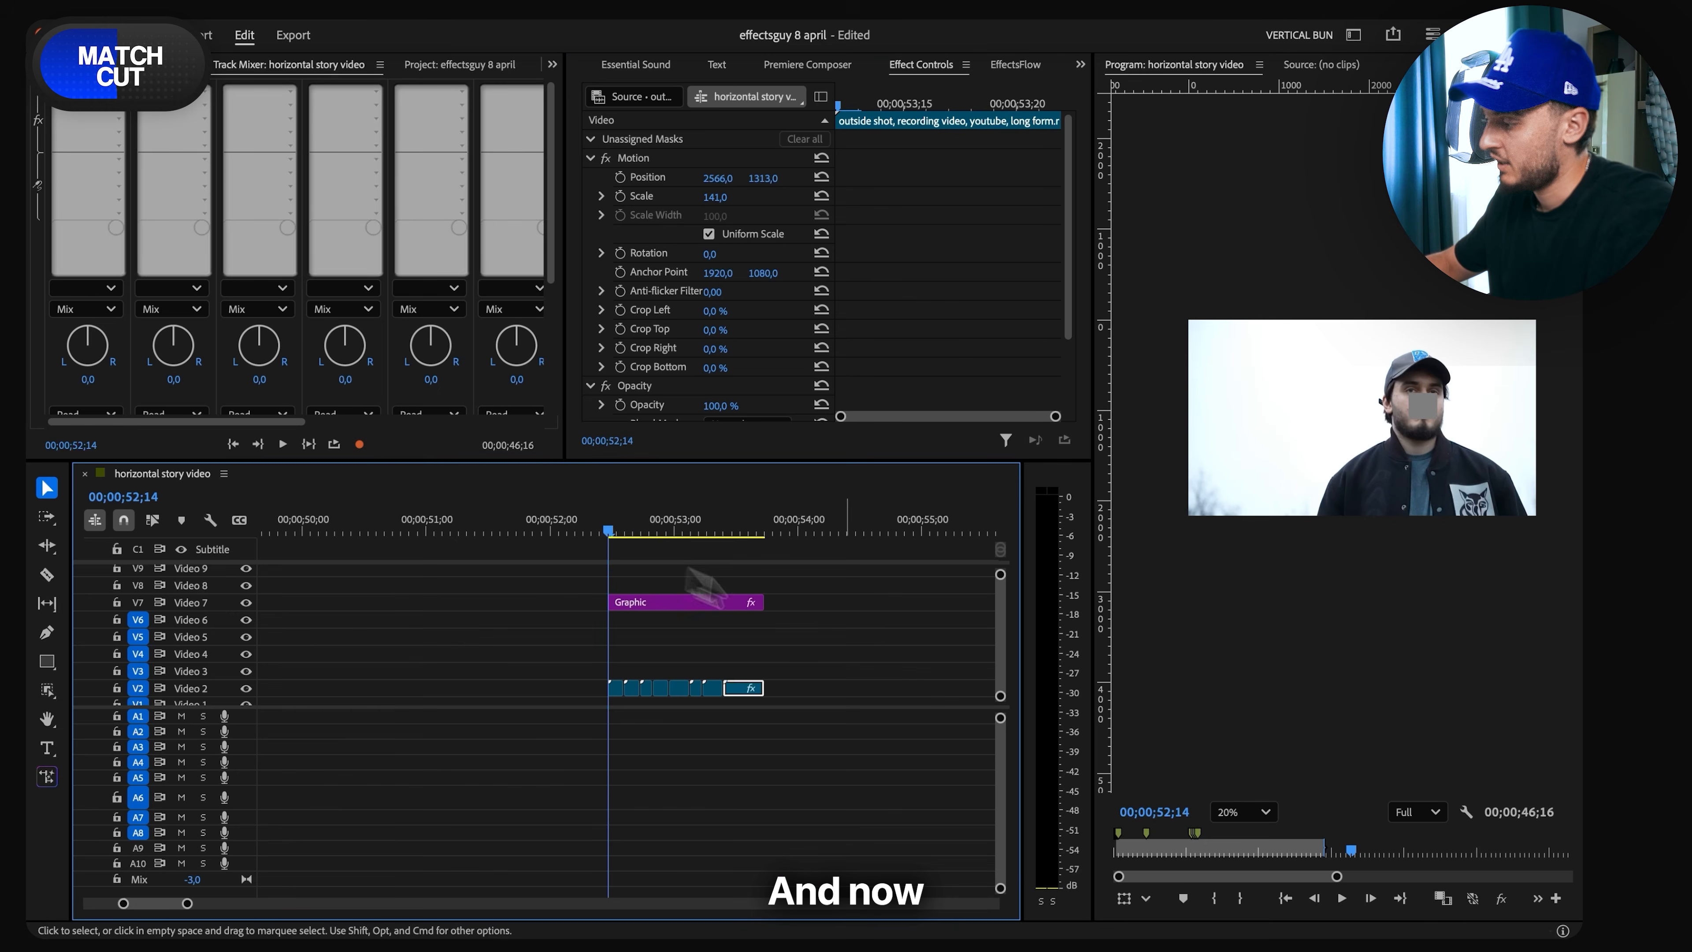
# - Delete the grey square graphic from Video 7 and play back the aligned clips from their start
pyautogui.press('space')
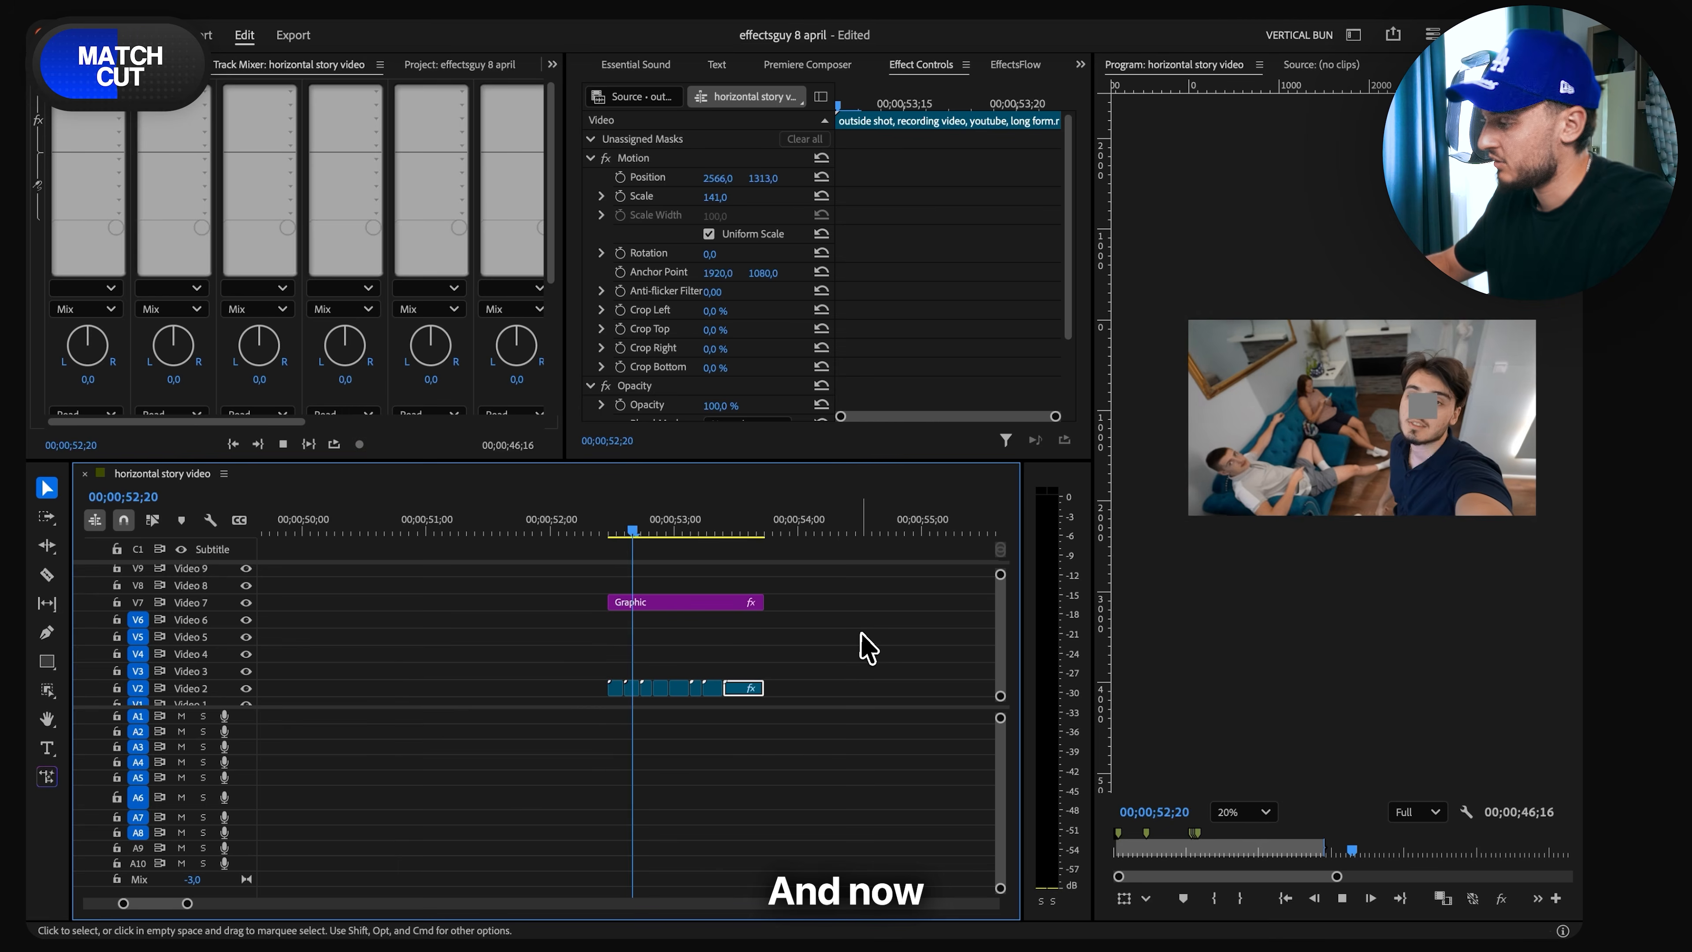
pyautogui.press('space')
pyautogui.click(716, 601)
pyautogui.press('Delete')
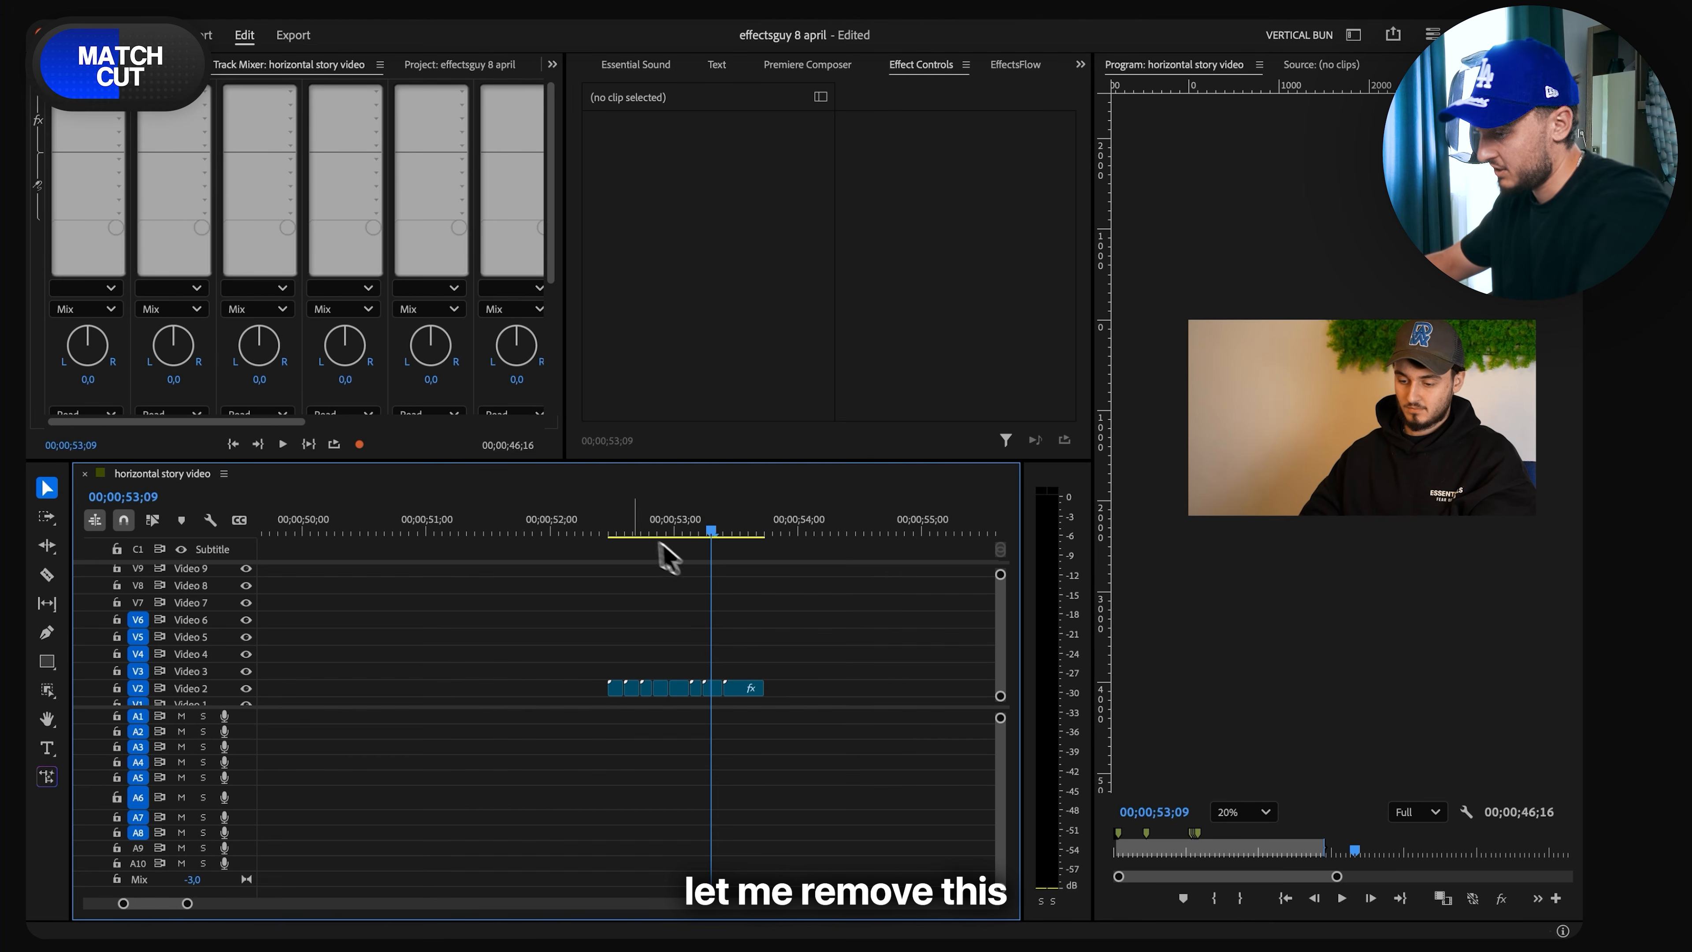
pyautogui.click(609, 533)
pyautogui.press('space')
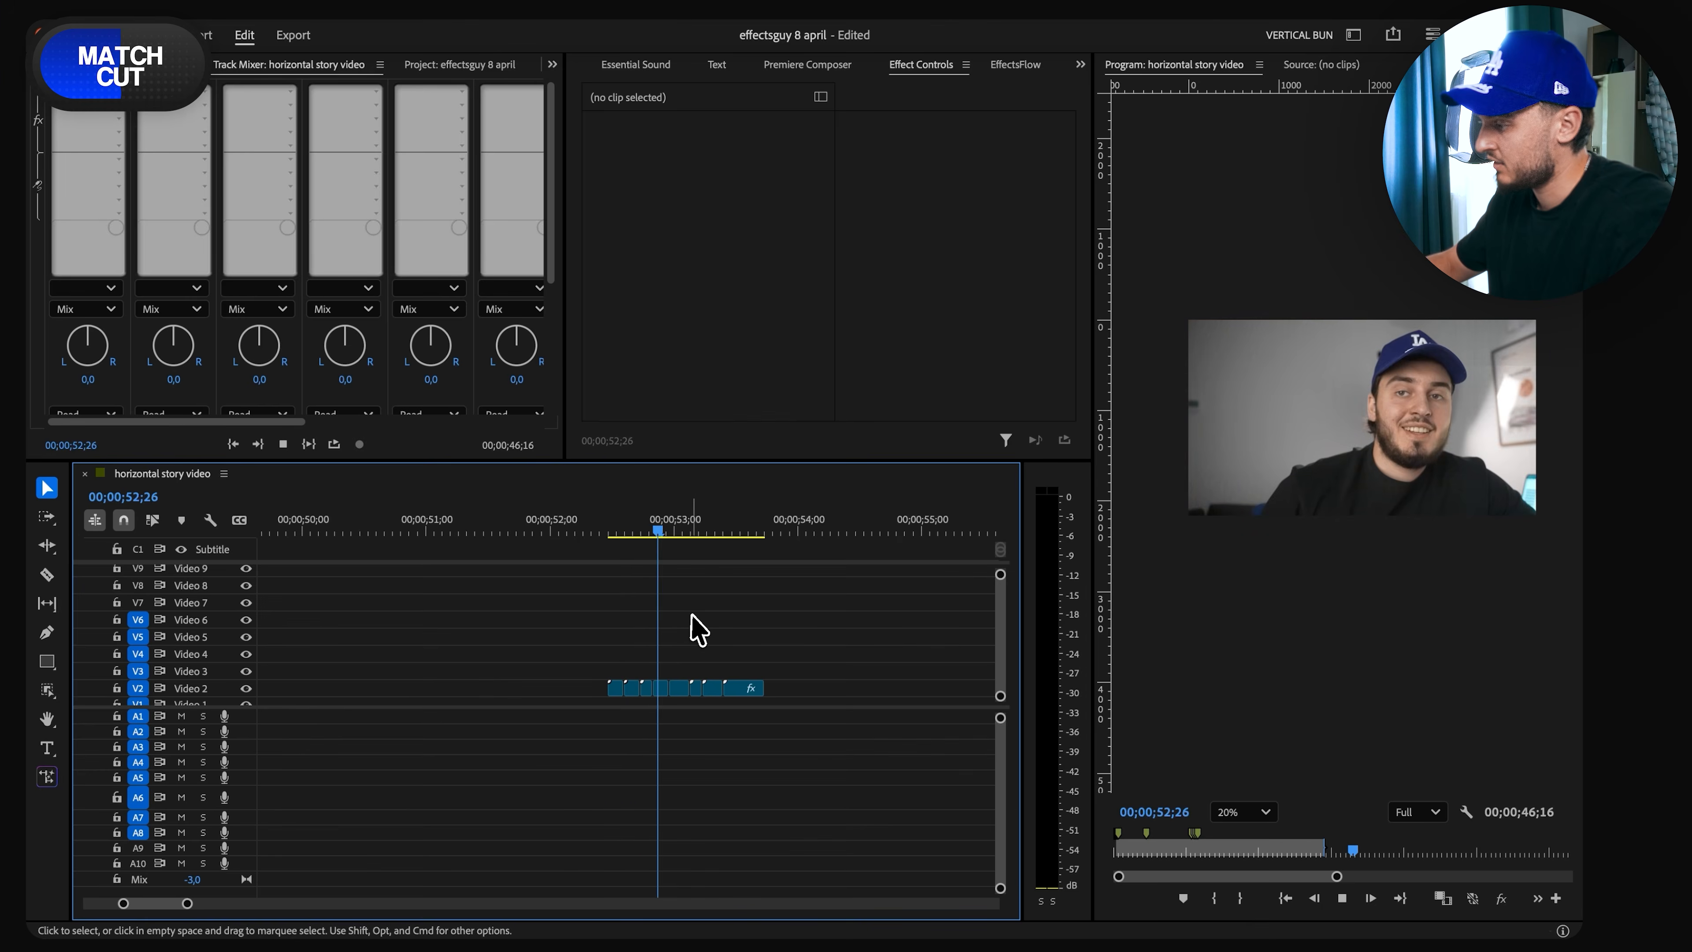
pyautogui.moveTo(727, 533); pyautogui.dragTo(618, 560)
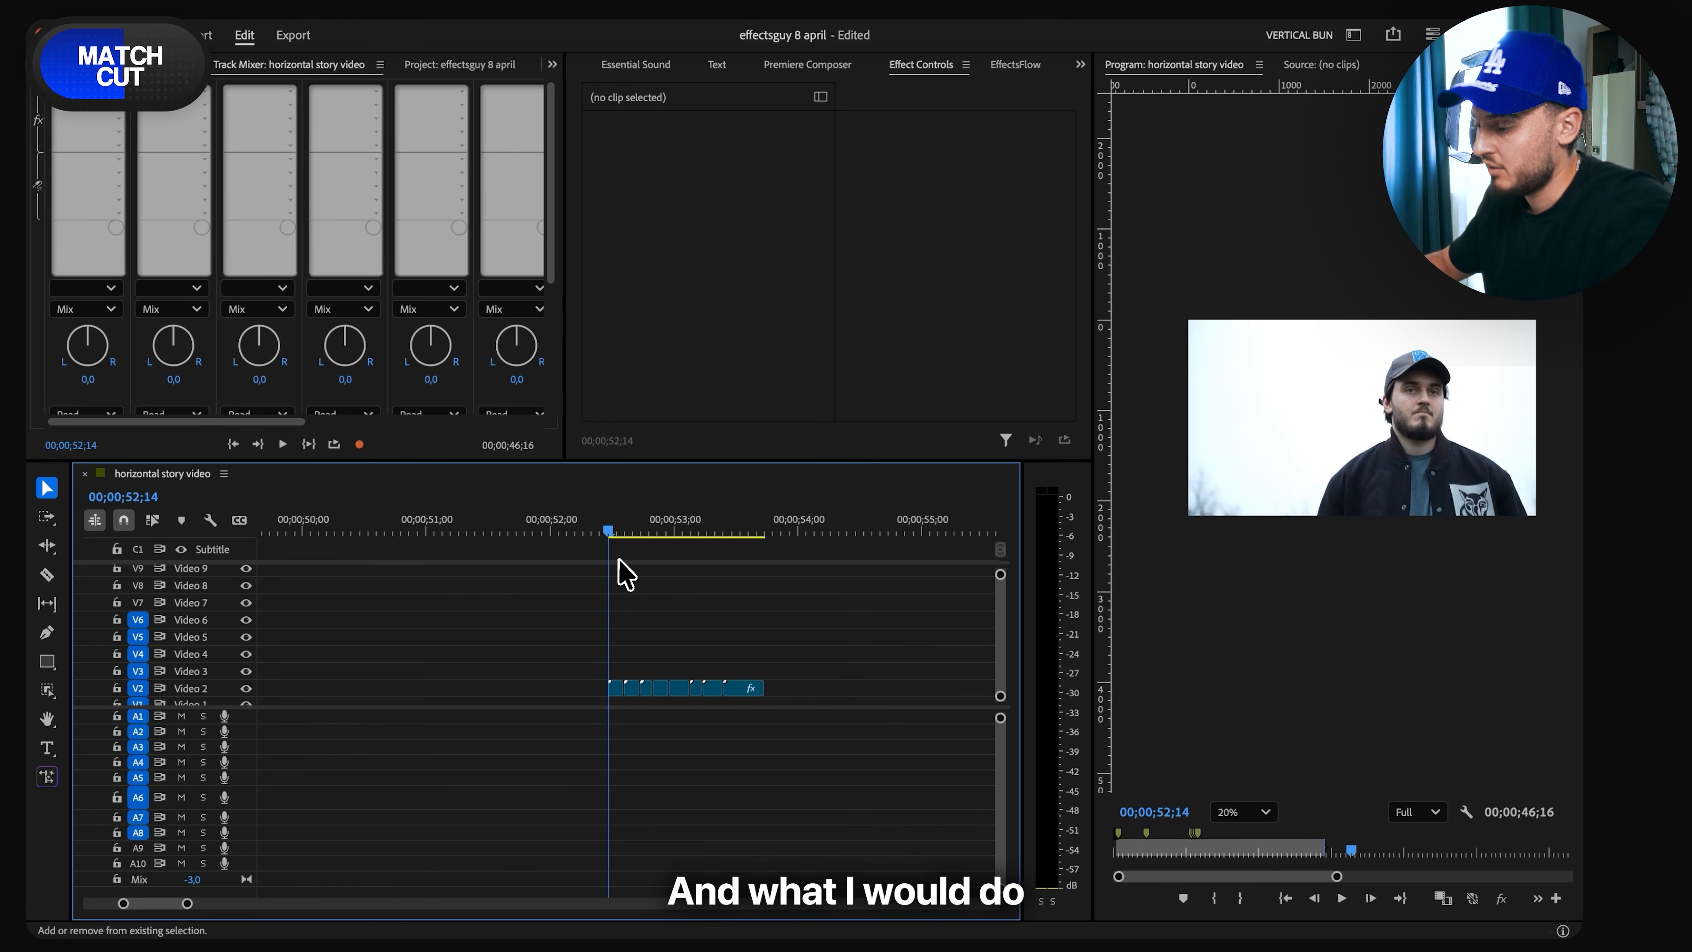
# - Create a new adjustment layer and place it on Video 5 over the full length of the match-cut clips
pyautogui.click(491, 64)
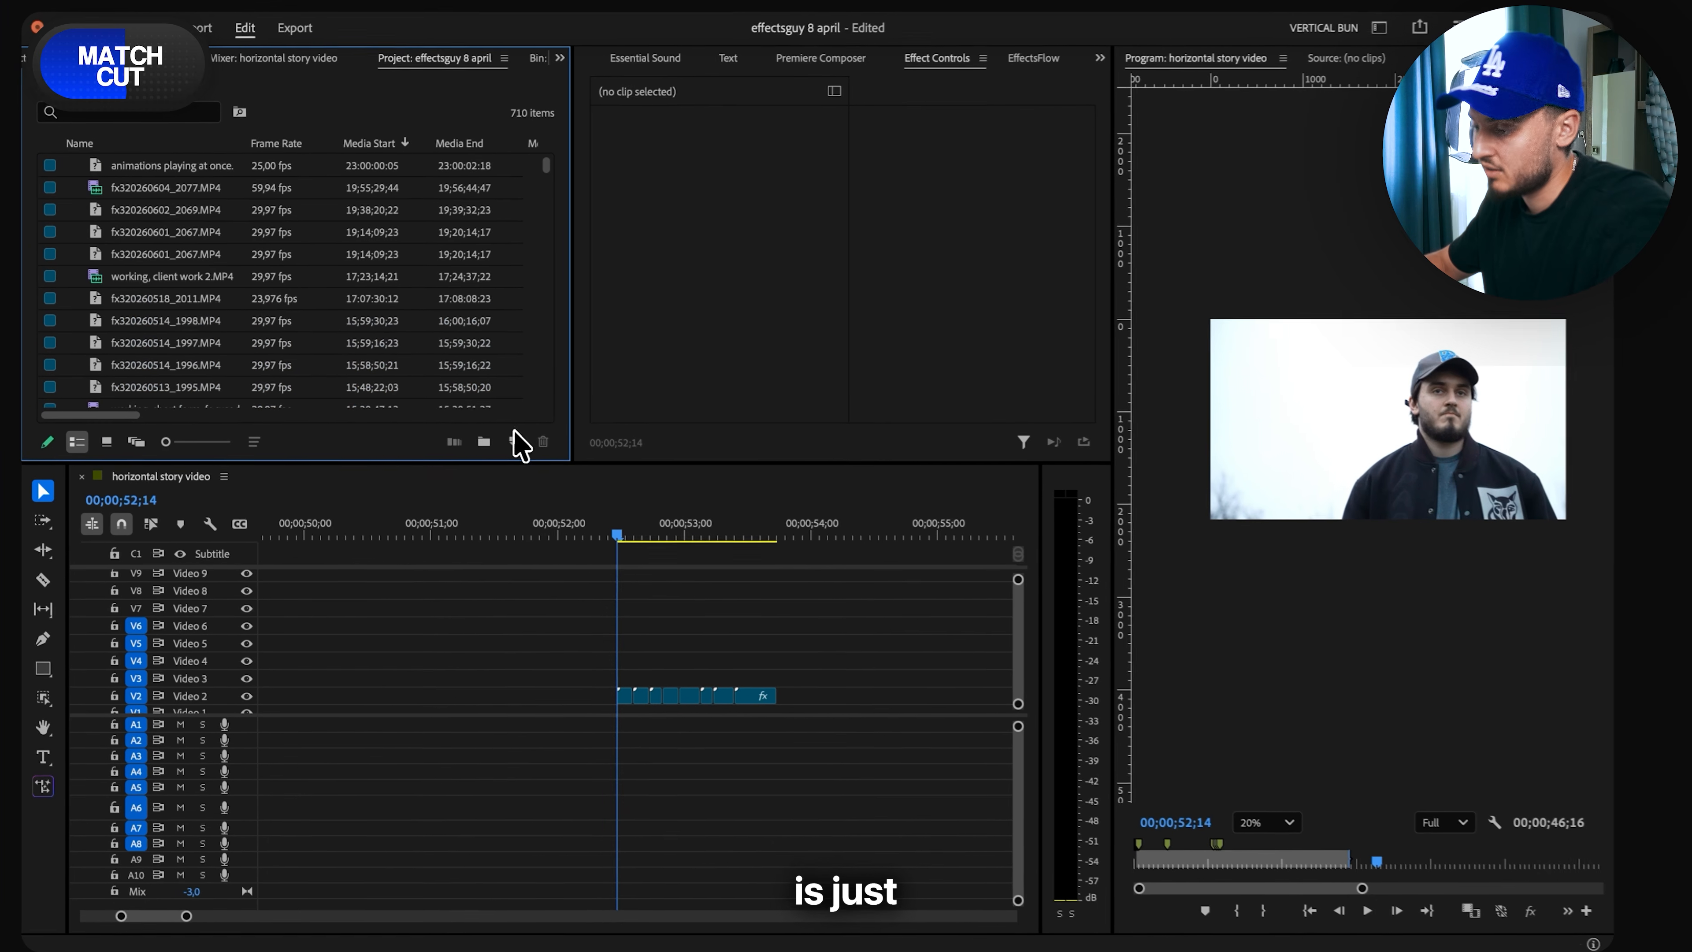
pyautogui.click(505, 440)
pyautogui.click(763, 589)
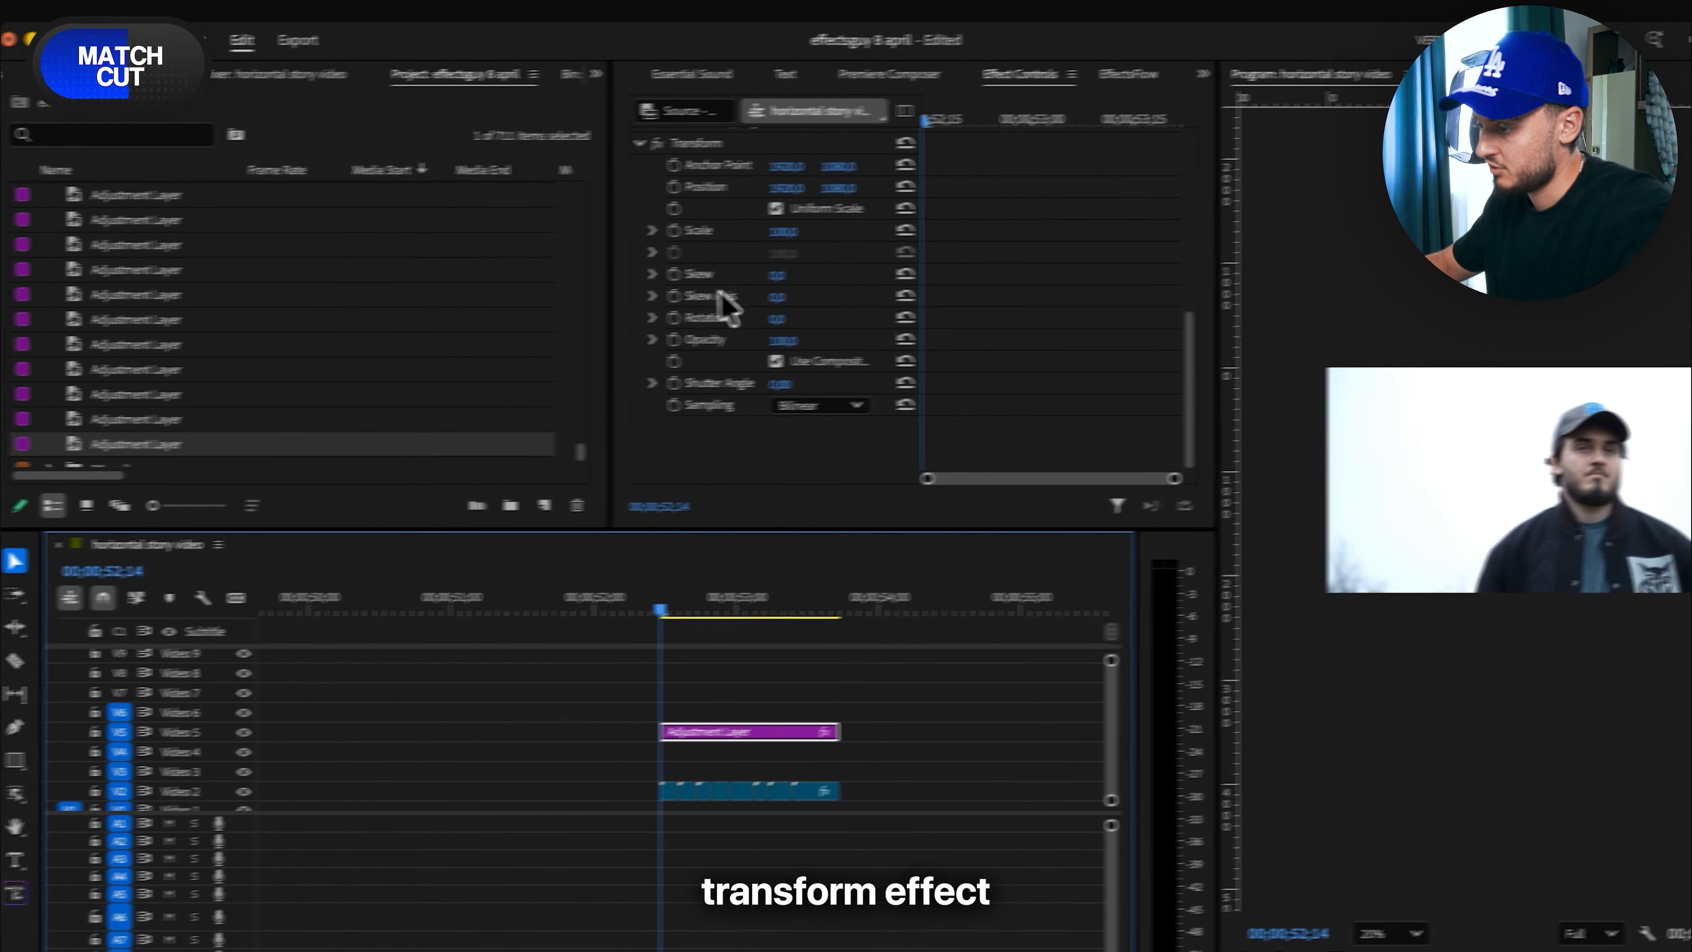
# - Add a Transform effect to the adjustment layer with Scale keyframed upward from 100 across its length and a Shutter Angle of 283
pyautogui.scroll(3, 715, 298)
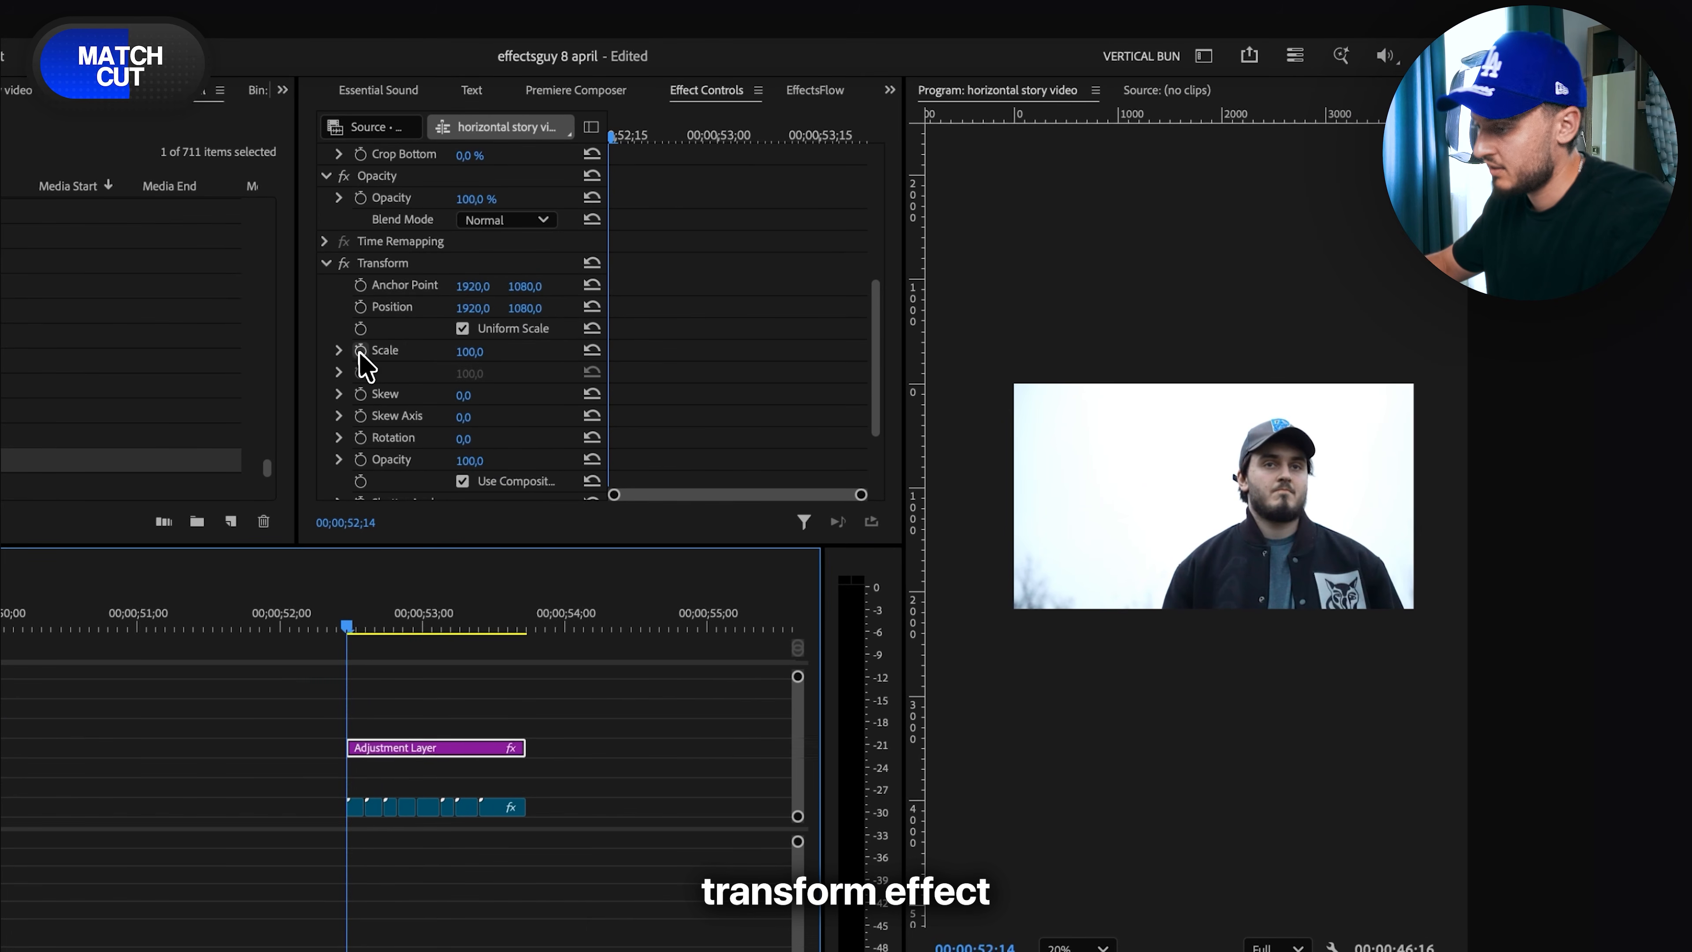
pyautogui.click(674, 336)
pyautogui.scroll(-3, 826, 344)
pyautogui.press('Down')
pyautogui.press('space')
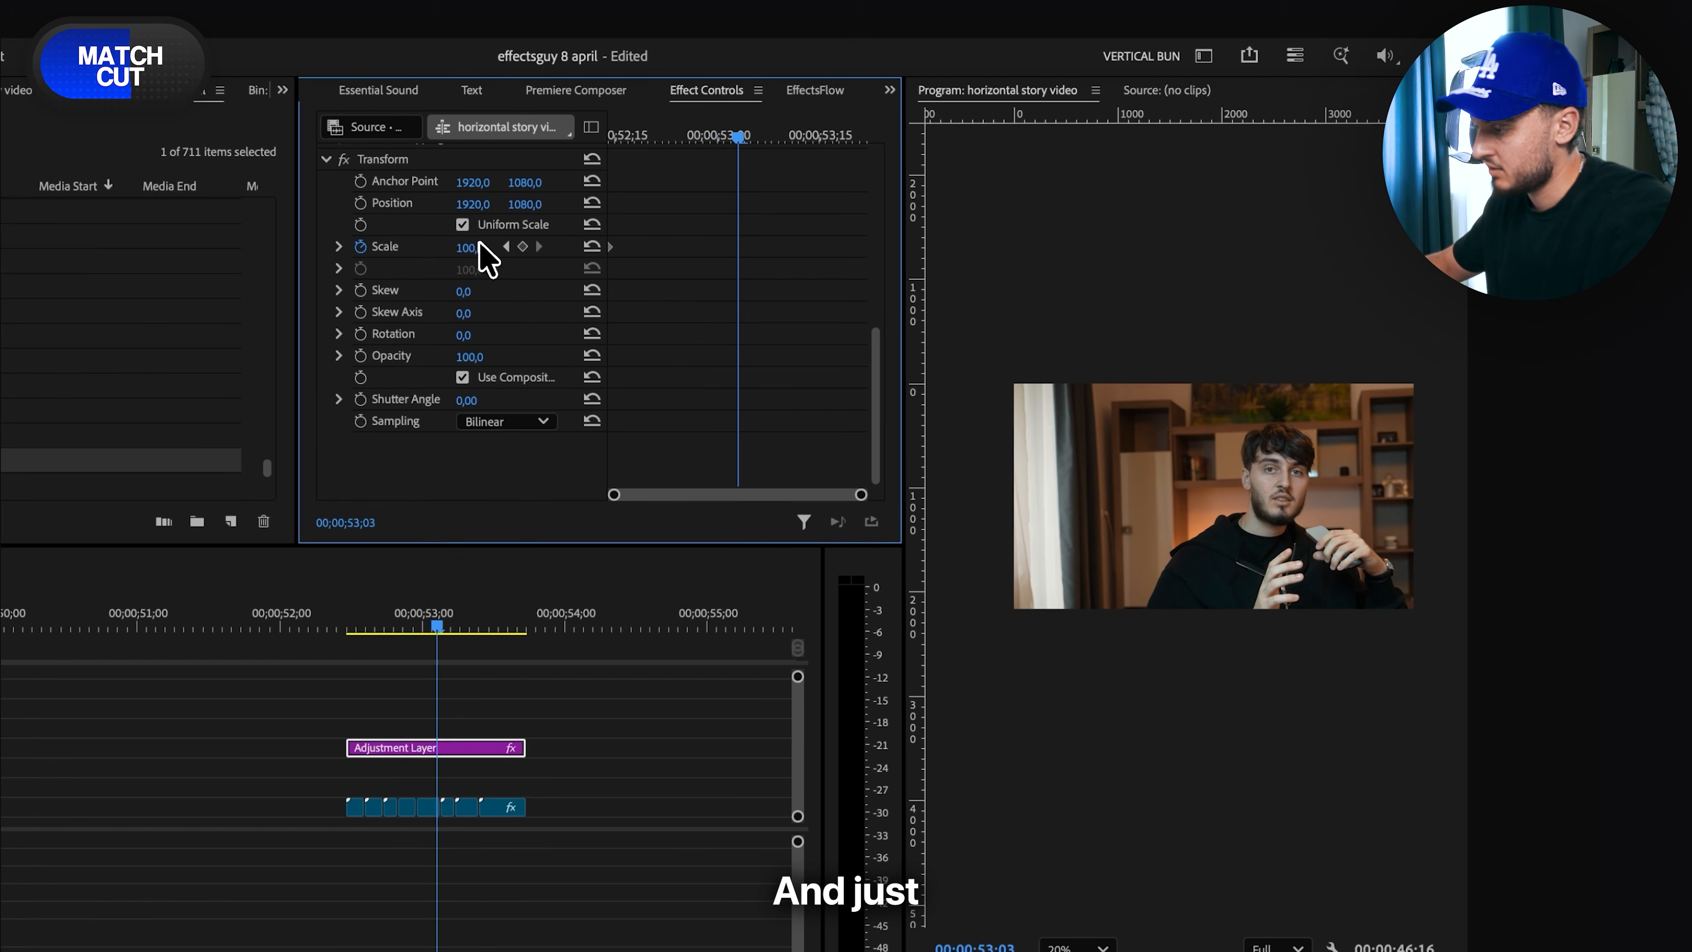
pyautogui.moveTo(481, 245); pyautogui.dragTo(511, 245)
pyautogui.moveTo(684, 128); pyautogui.dragTo(561, 162)
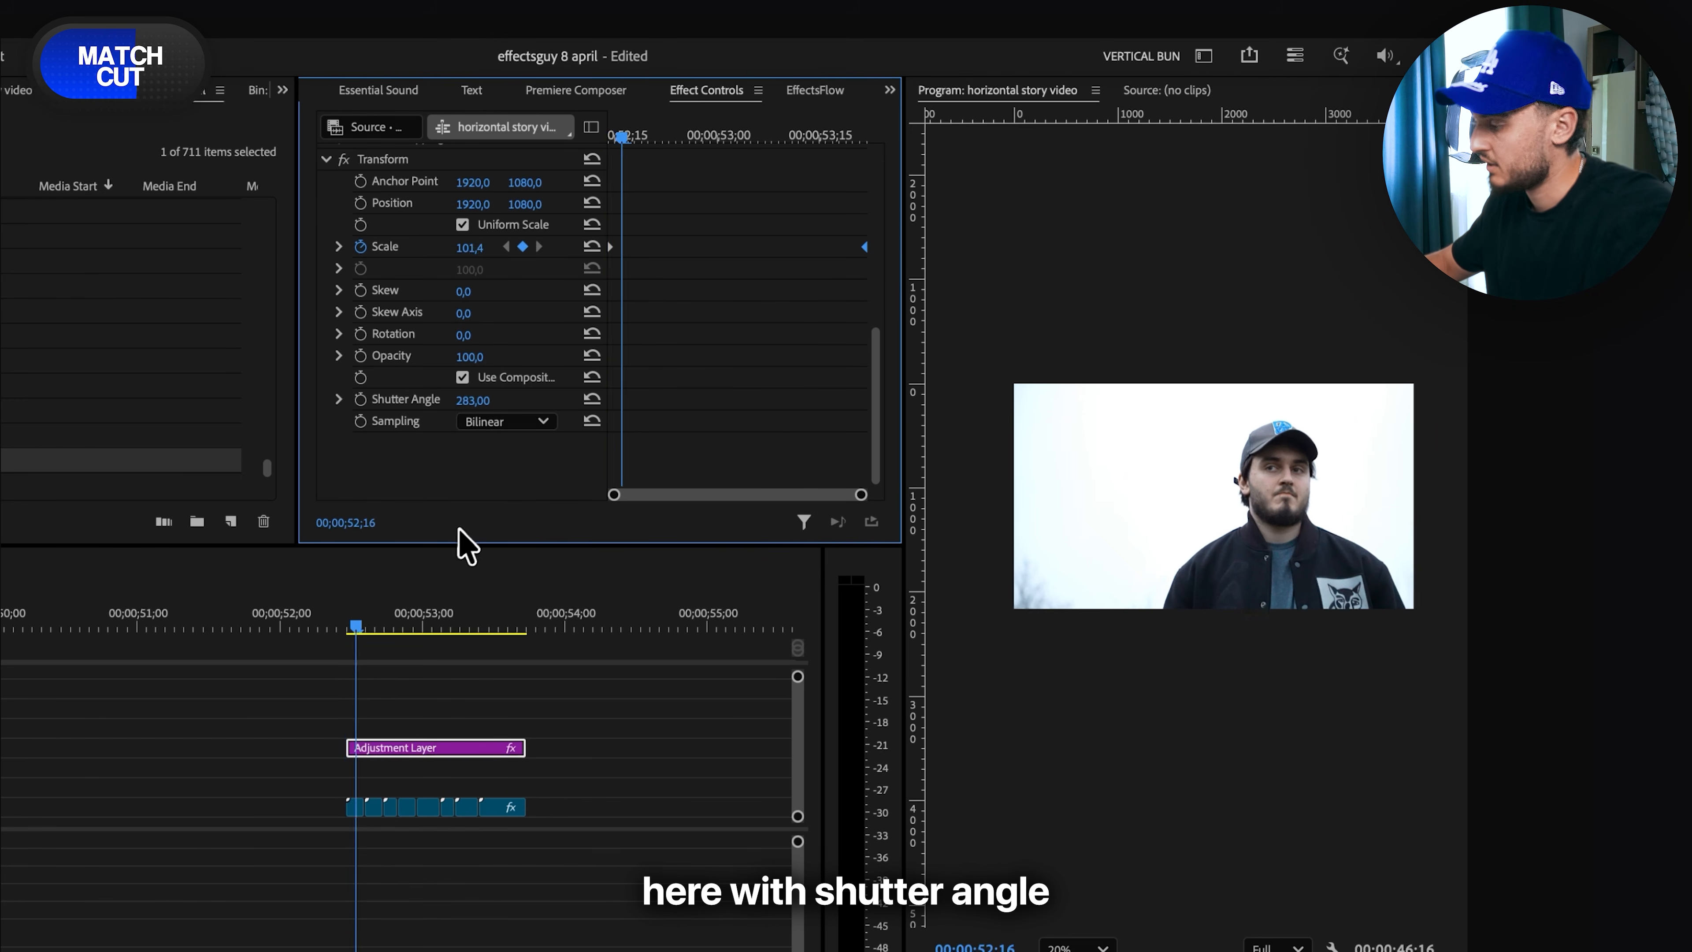
pyautogui.press('space')
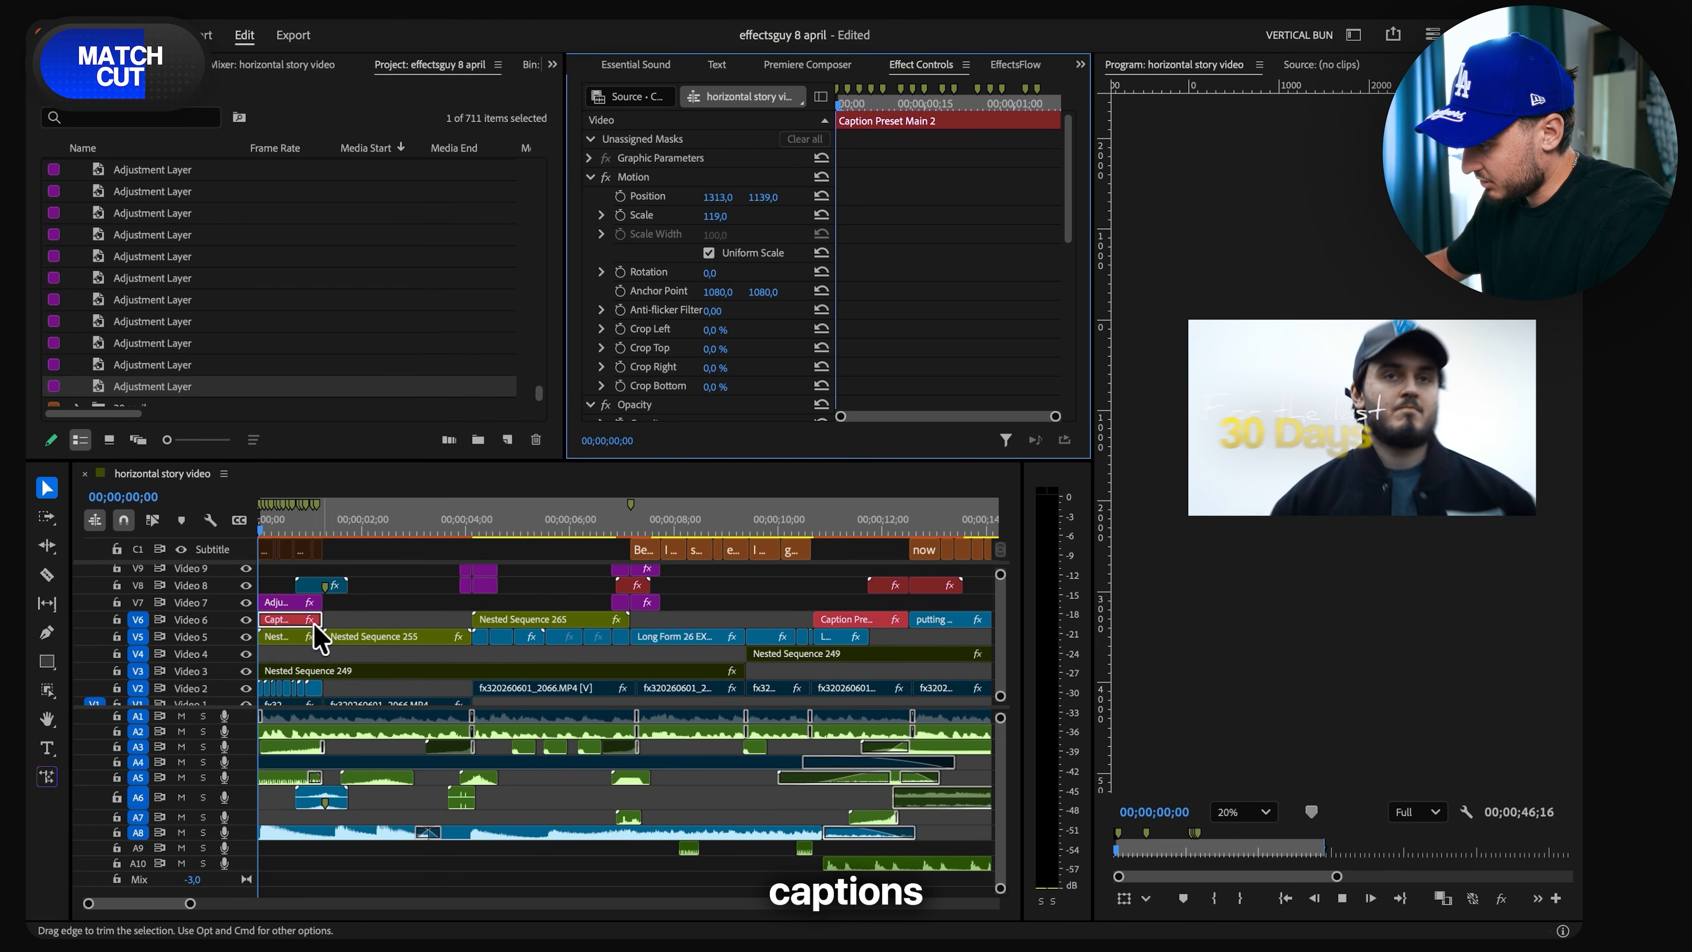
# - Insert the "side align v5" caption preset from the EffectsFlow captions on Video 6 above the adjustment layer at the start of the match cut
pyautogui.scroll(-10, 311, 612)
pyautogui.click(504, 527)
pyautogui.scroll(10, 500, 627)
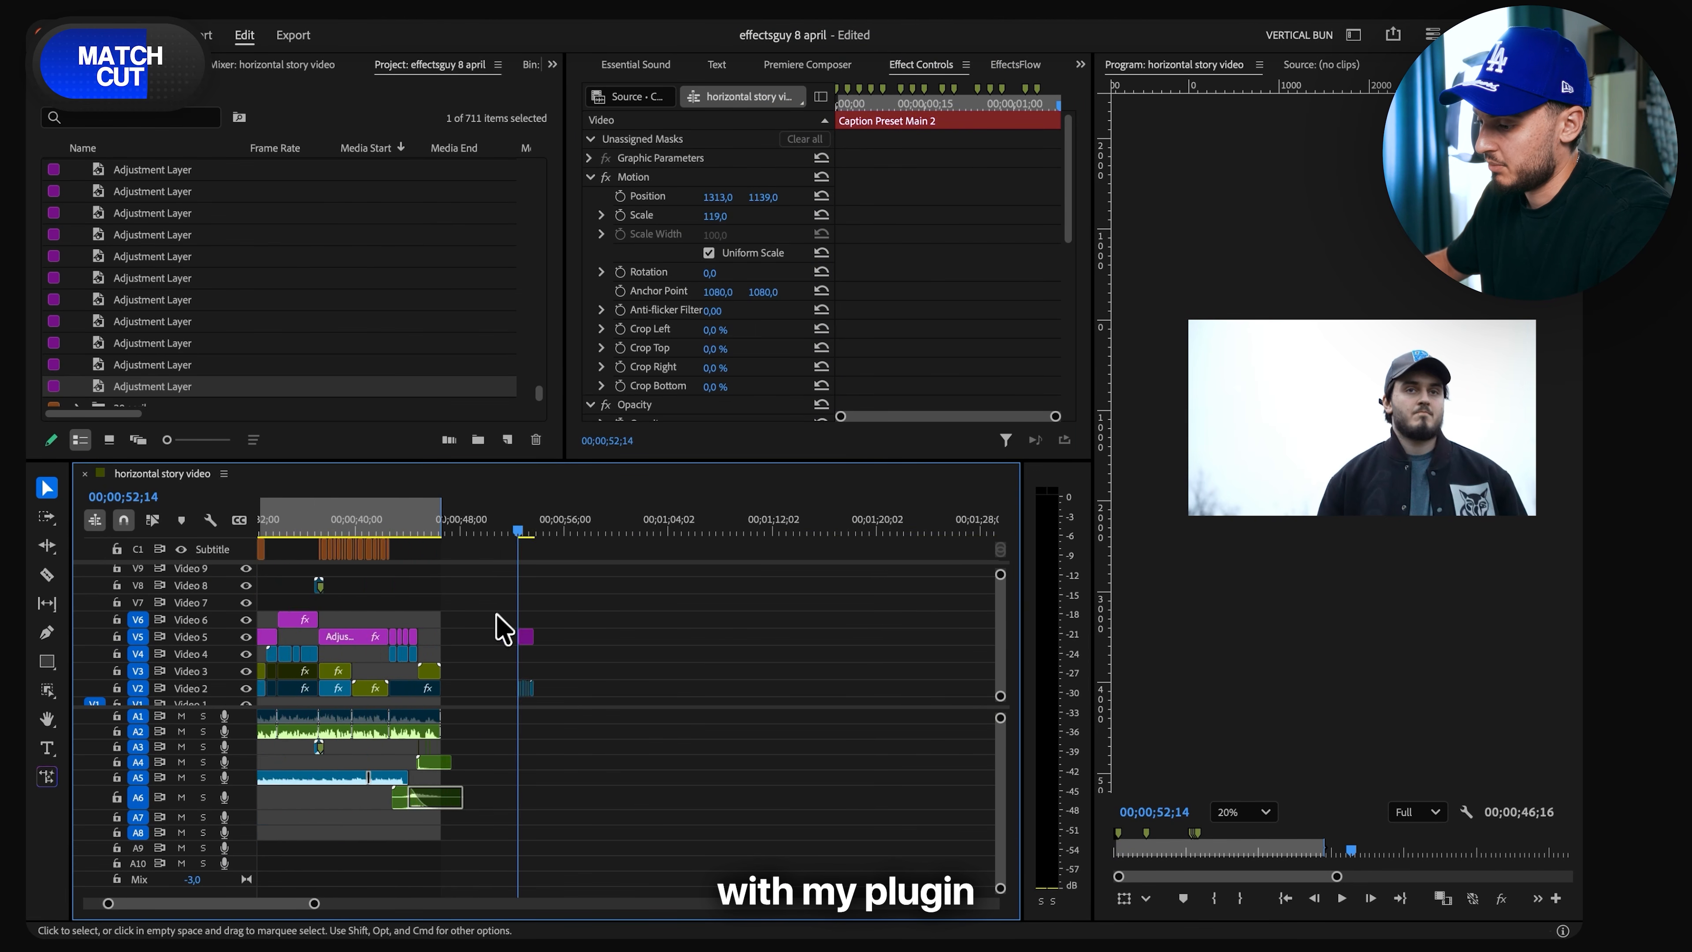
pyautogui.hscroll(5, 727, 602)
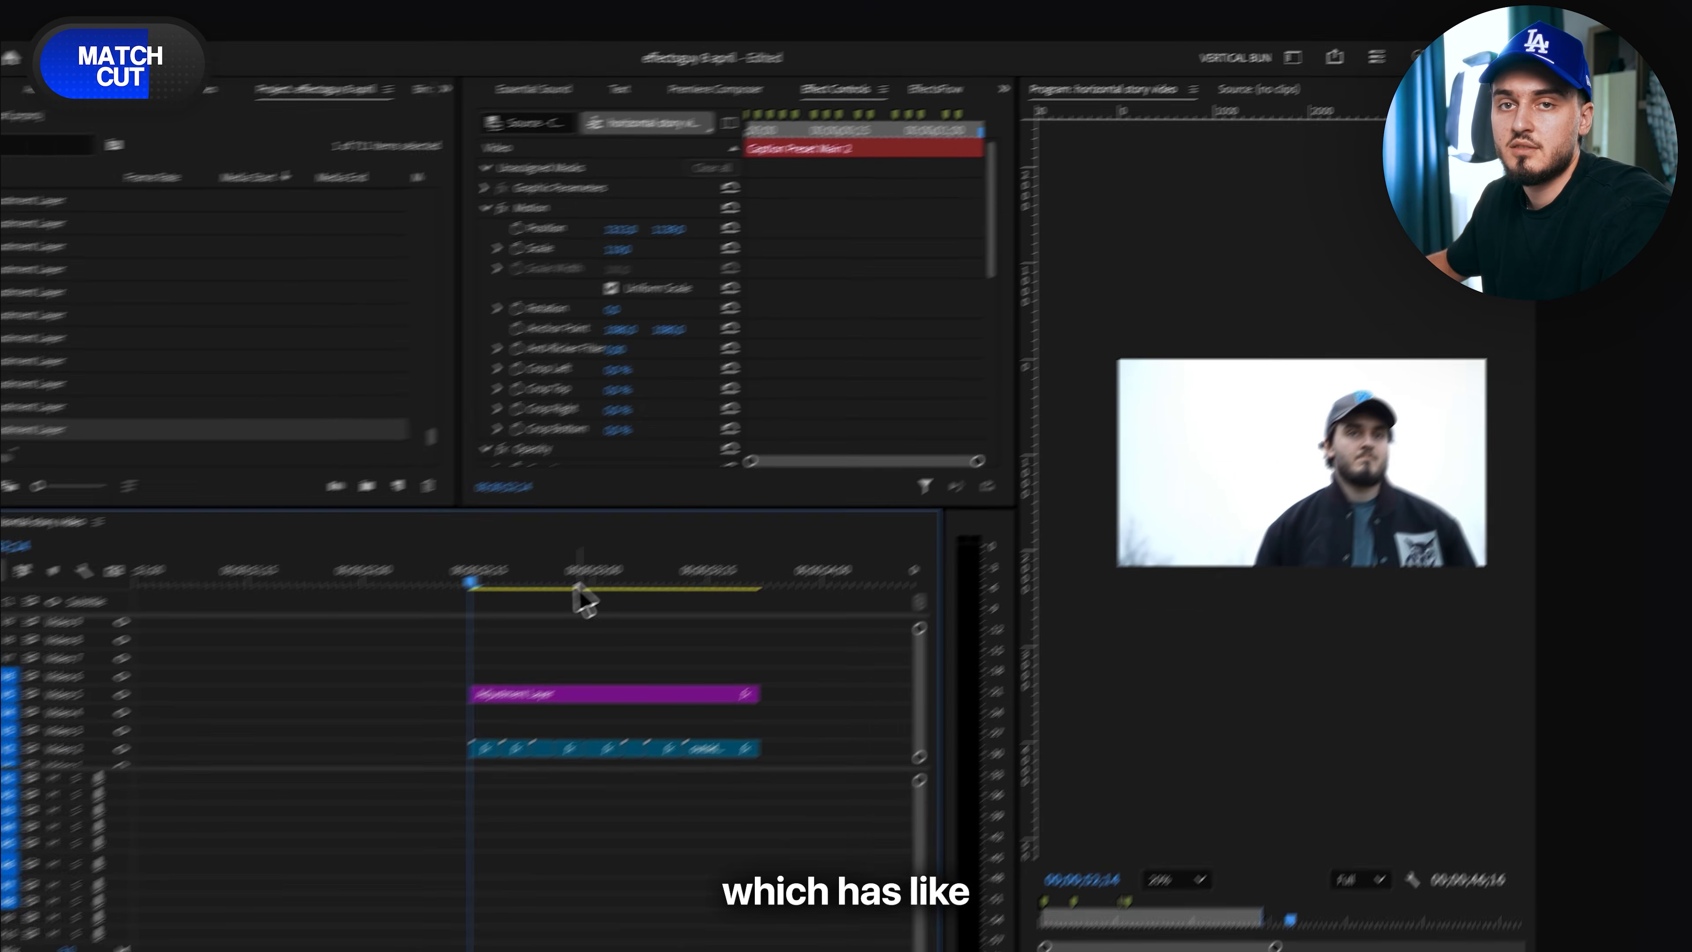
pyautogui.click(814, 111)
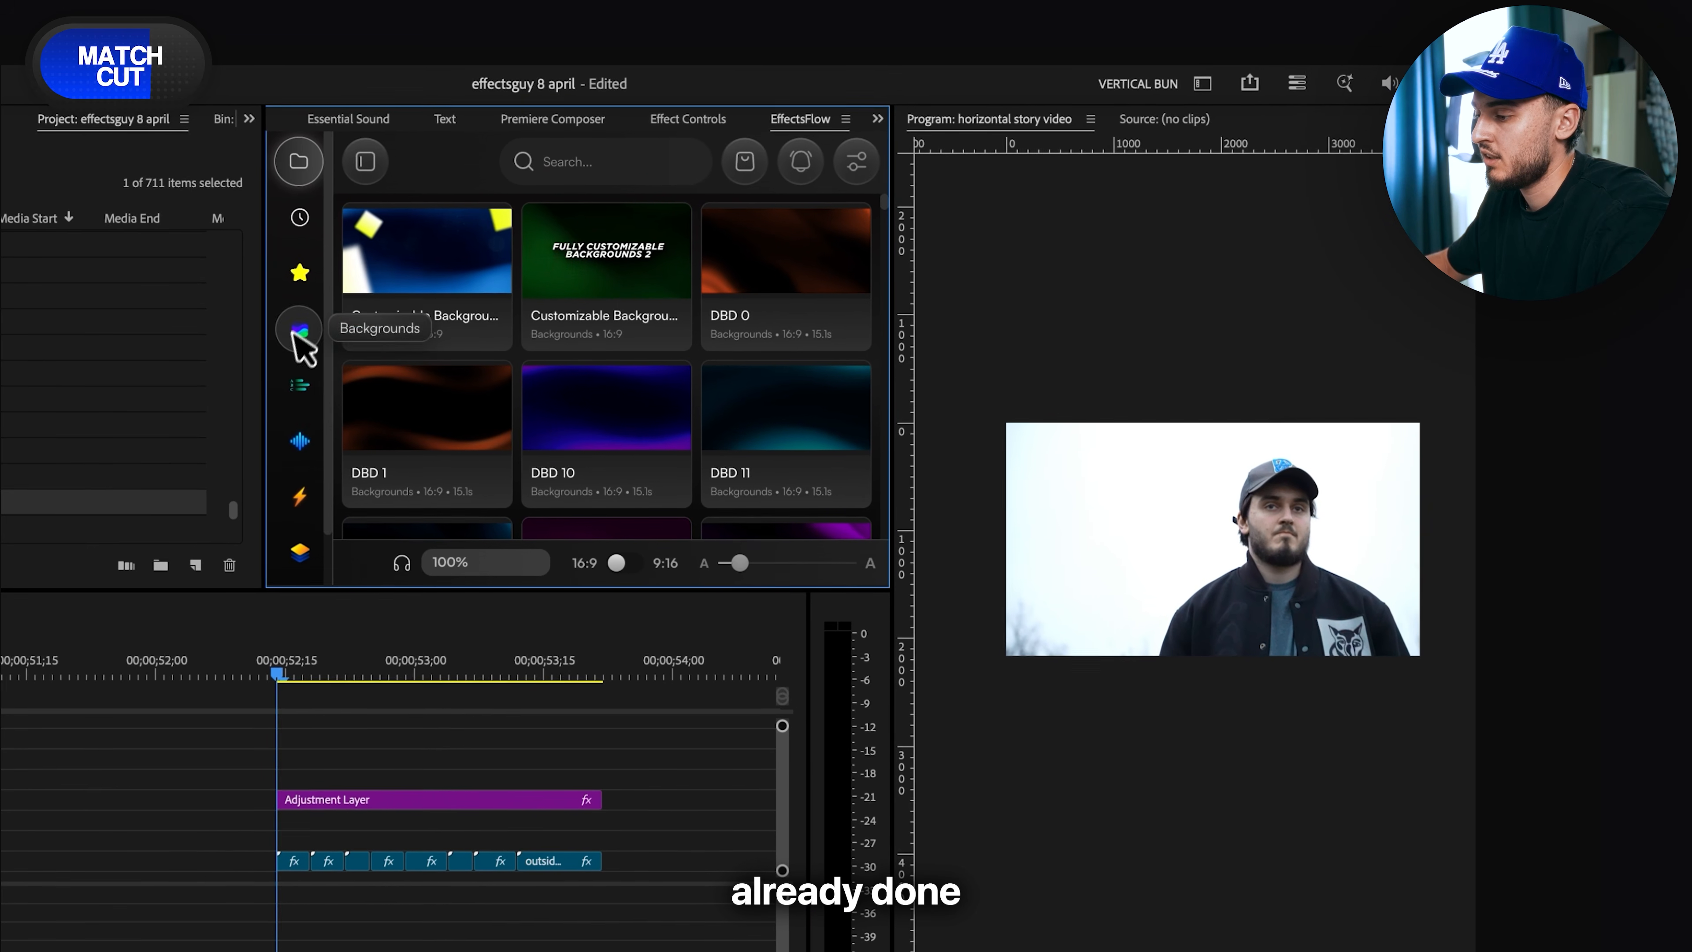
pyautogui.click(292, 379)
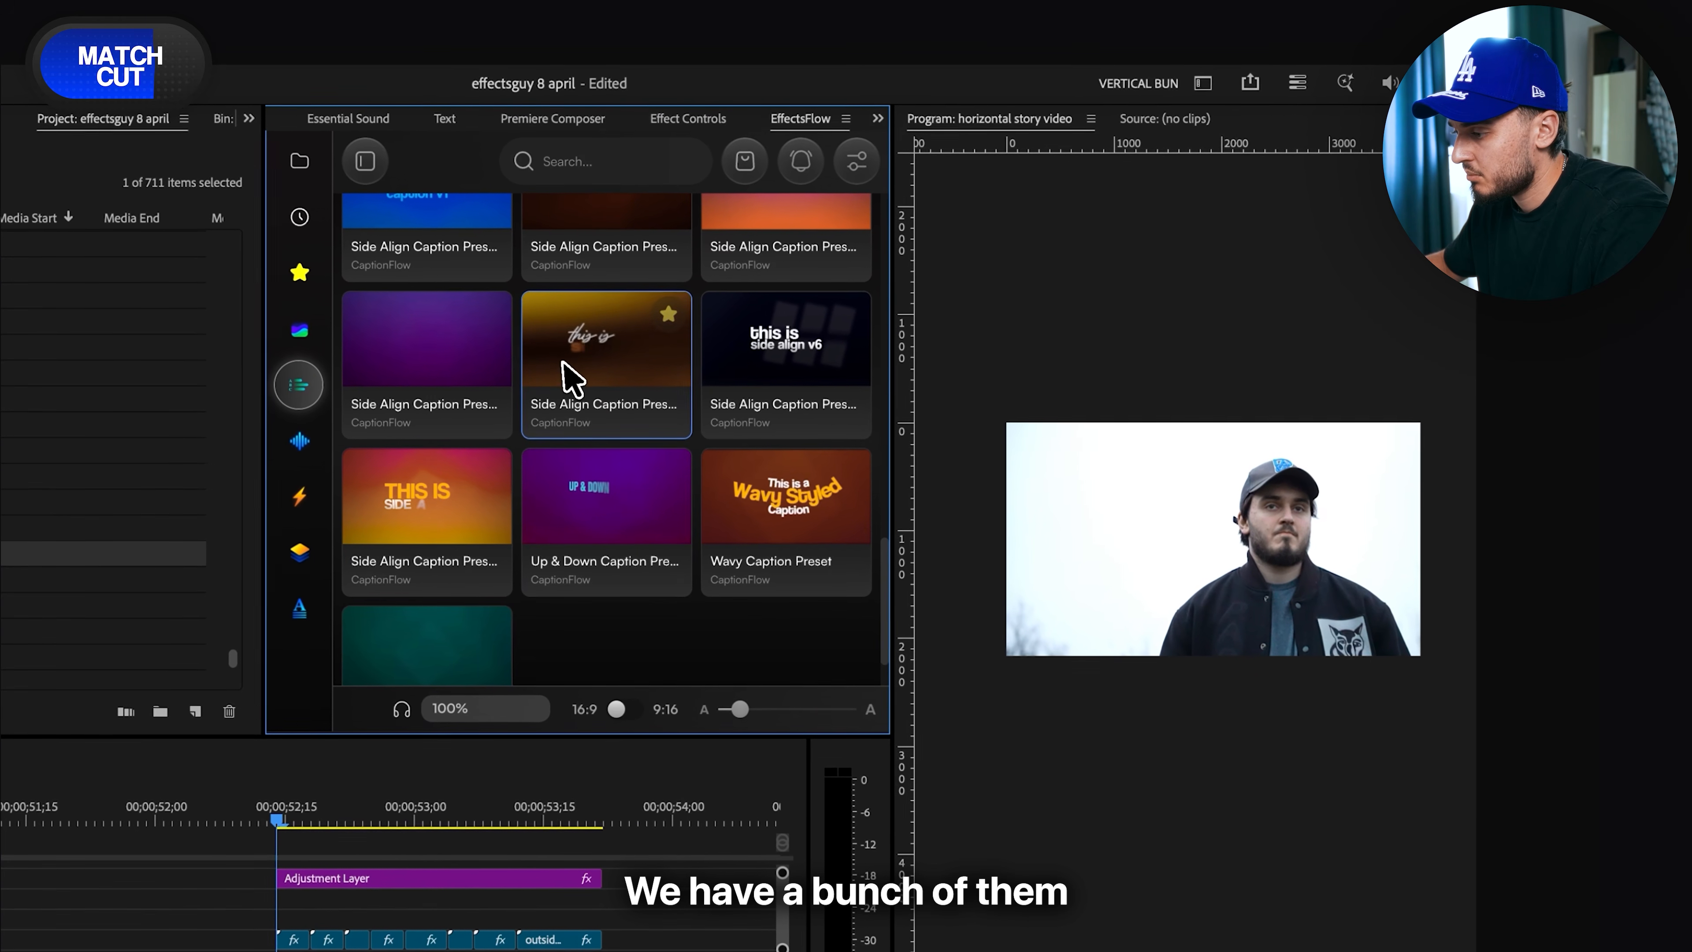
pyautogui.click(598, 350)
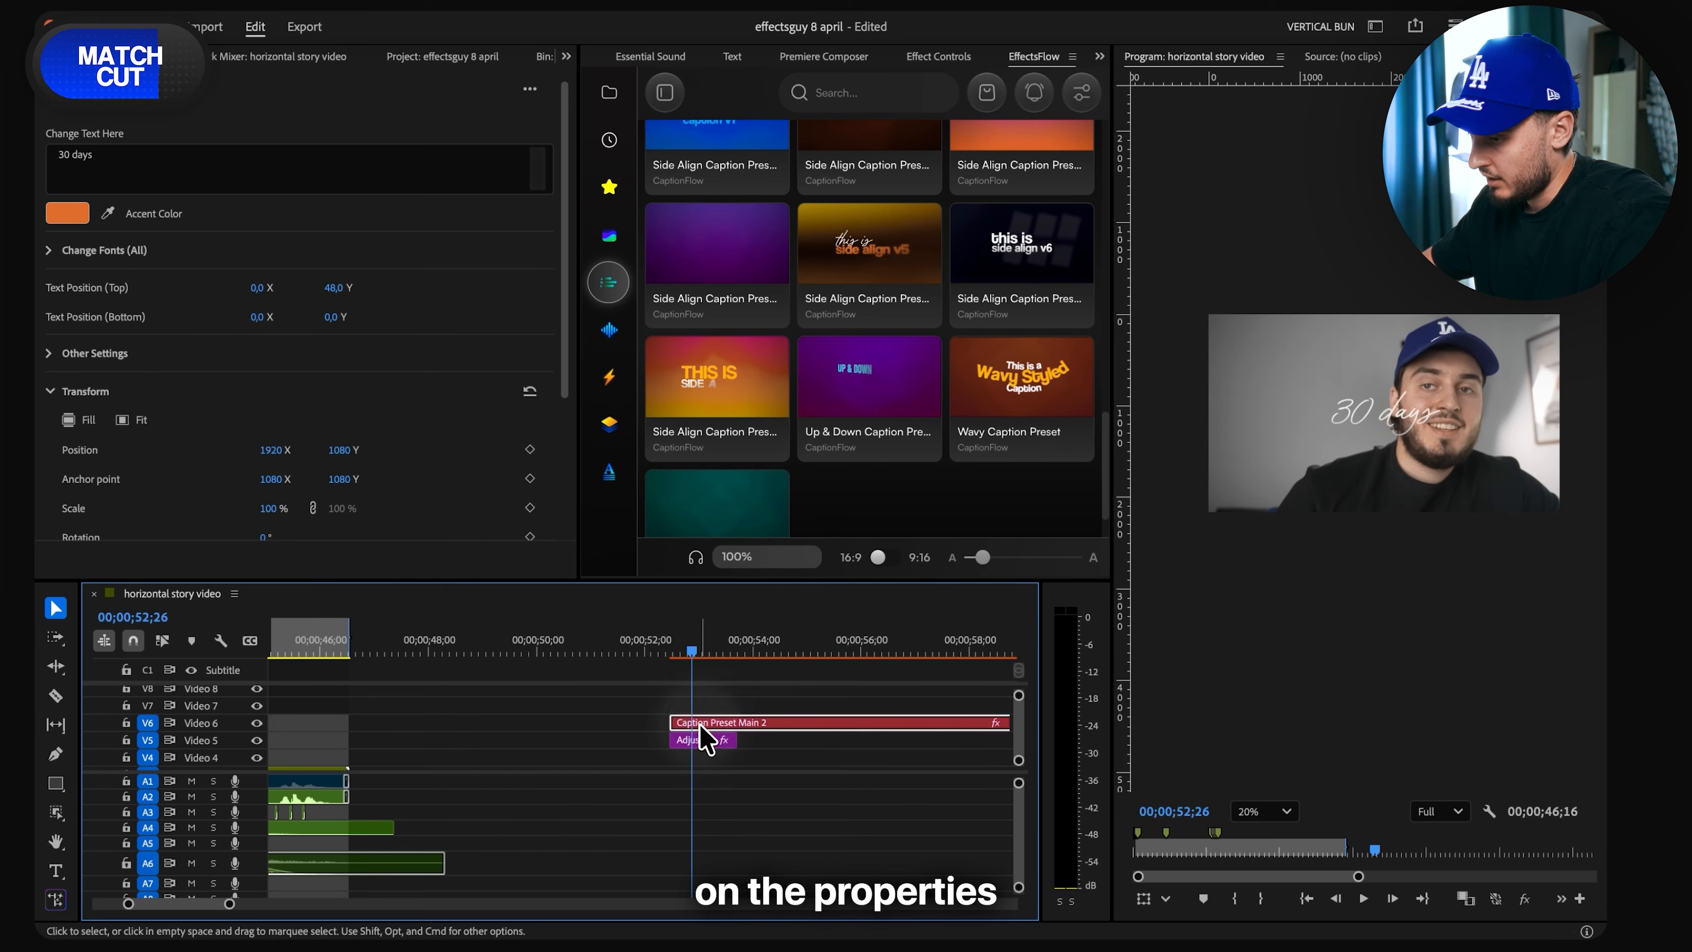
# - Change the caption text to "For the last" on the first line and "30 days" on the second
pyautogui.click(101, 164)
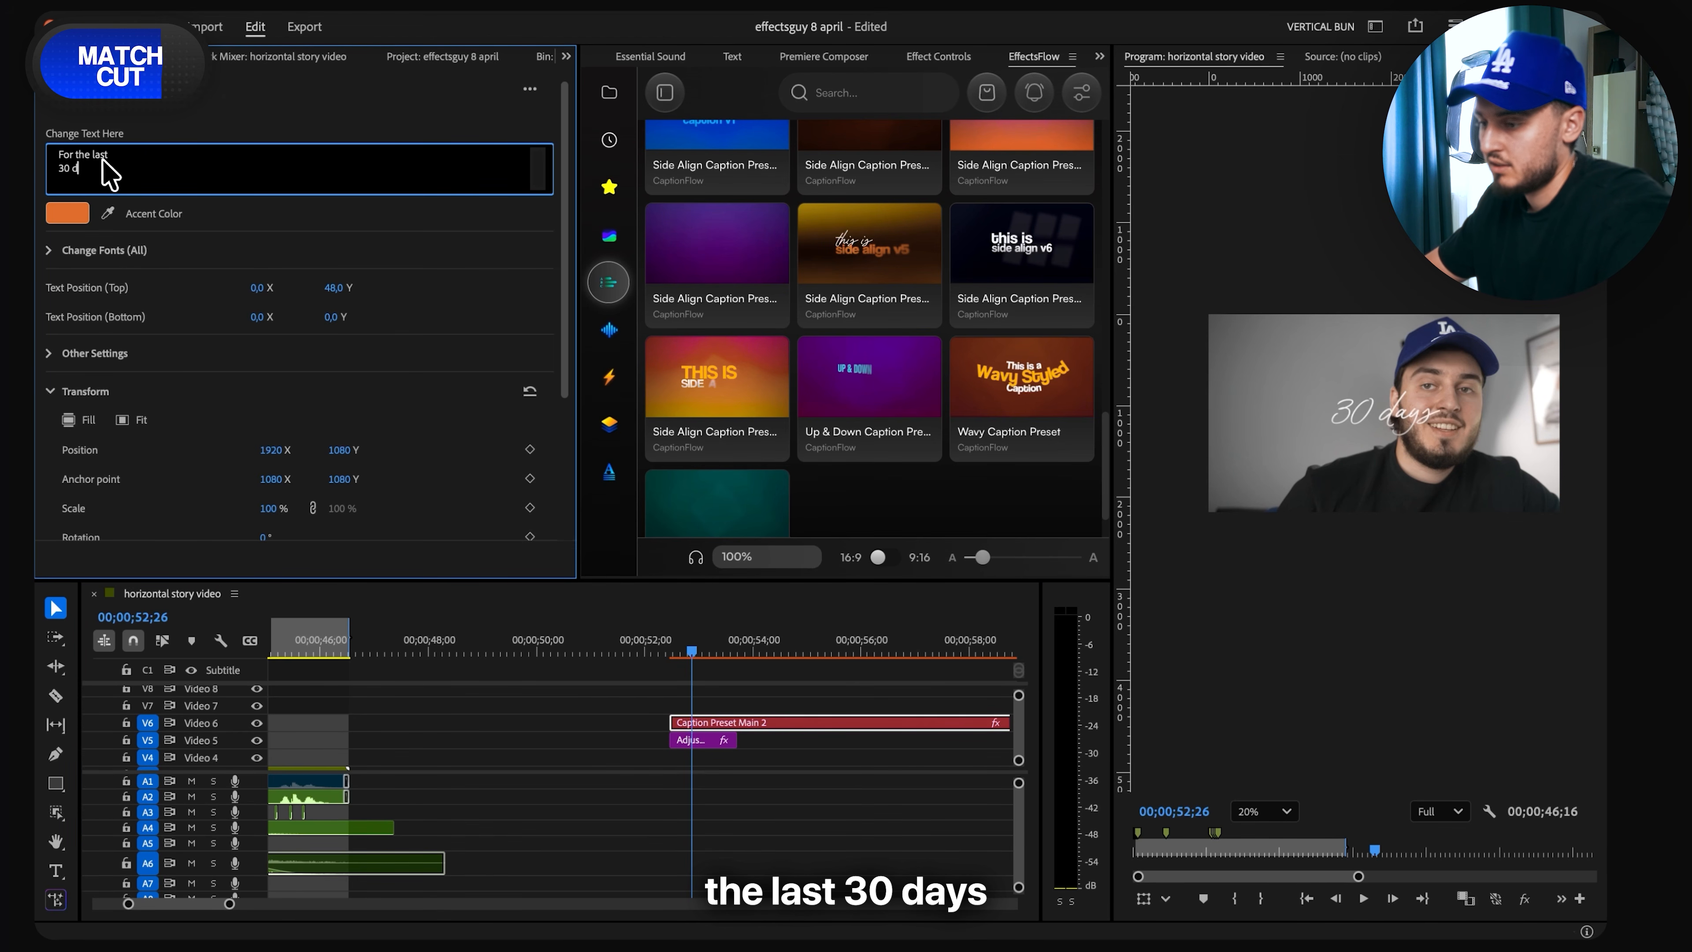
pyautogui.click(324, 135)
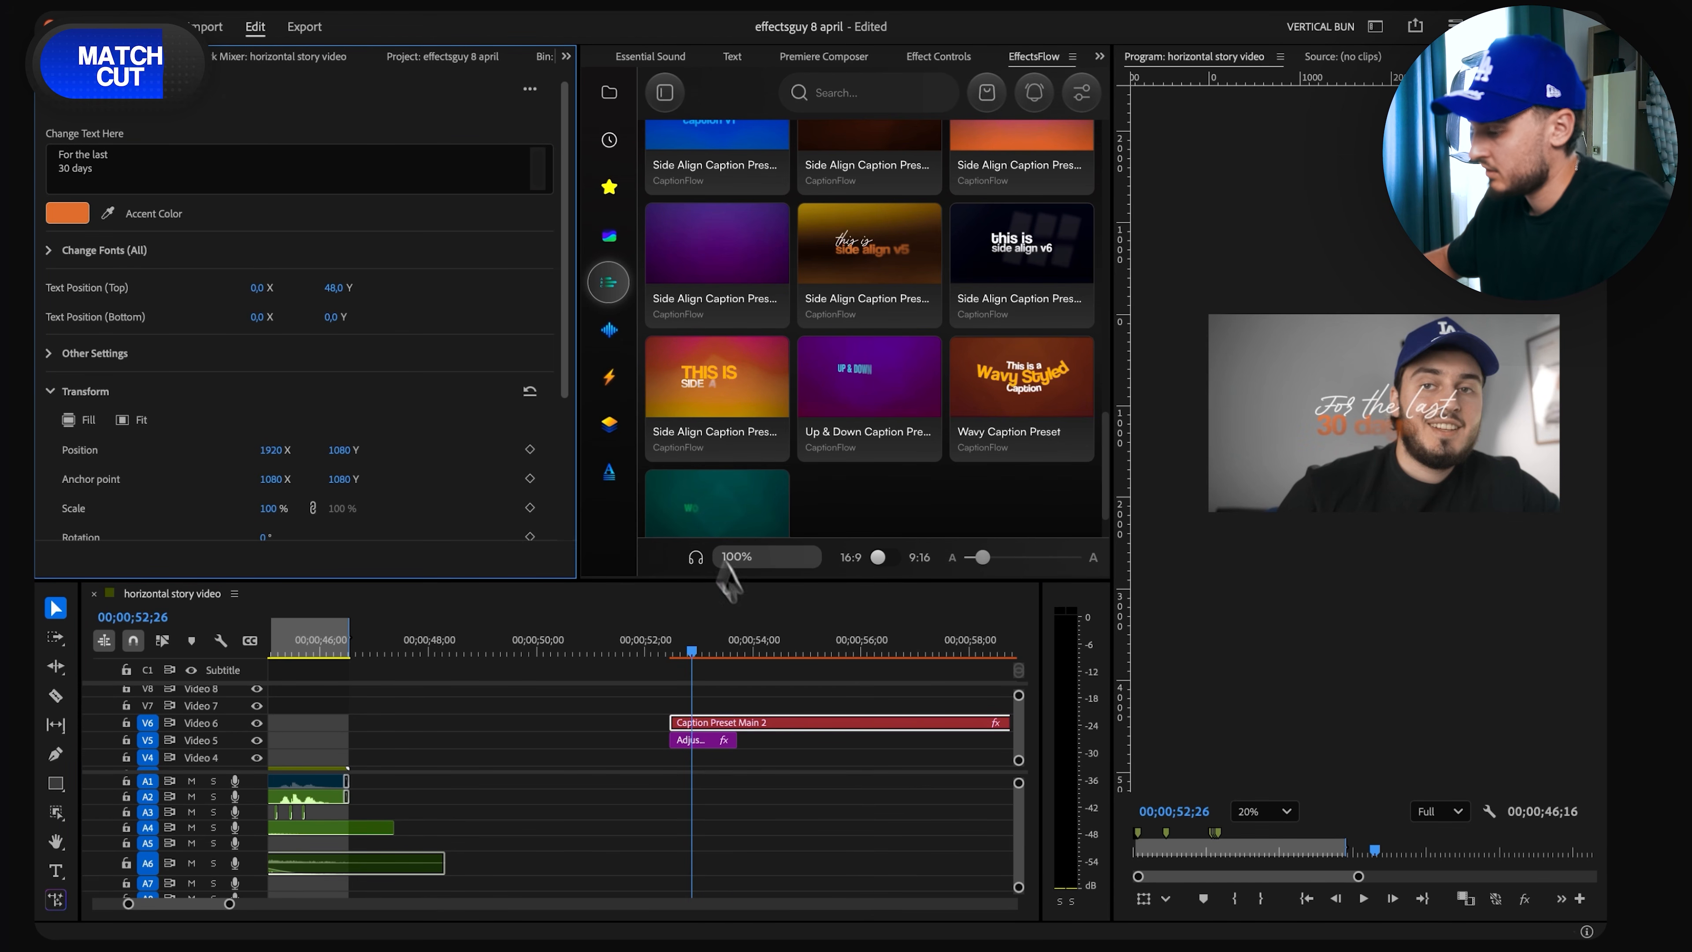
pyautogui.scroll(3, 700, 713)
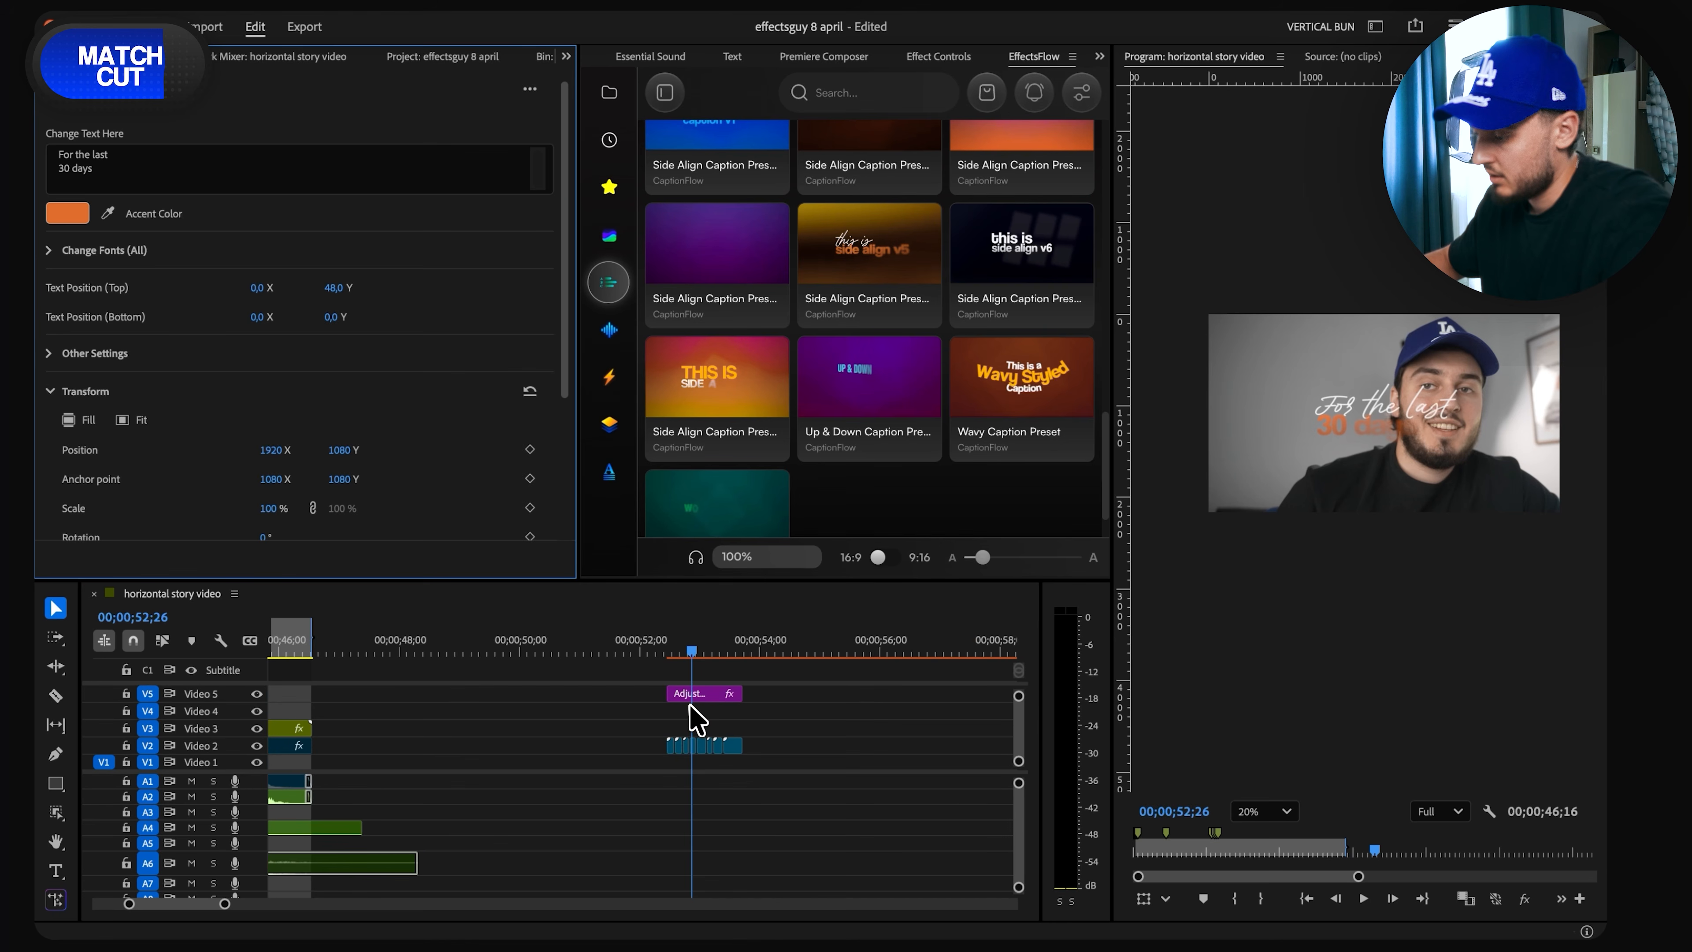
# - Move the caption to Position 1369, 984 beside the face and add a Drop Shadow effect with Softness 541
pyautogui.click(740, 646)
pyautogui.click(940, 58)
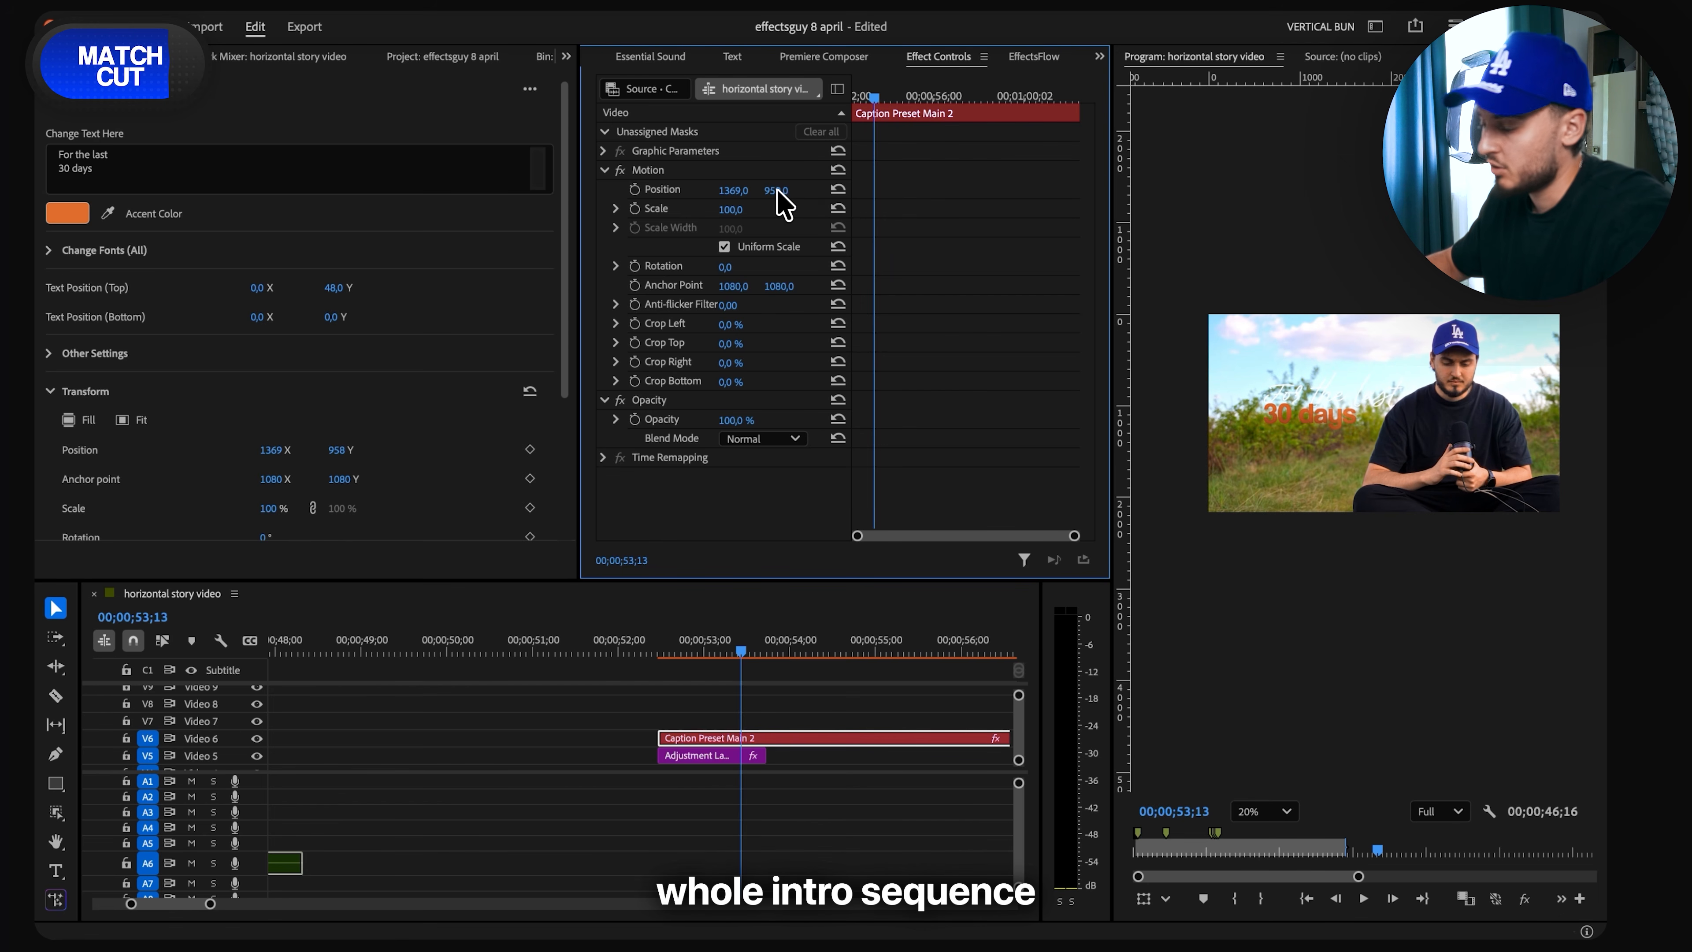
pyautogui.click(696, 647)
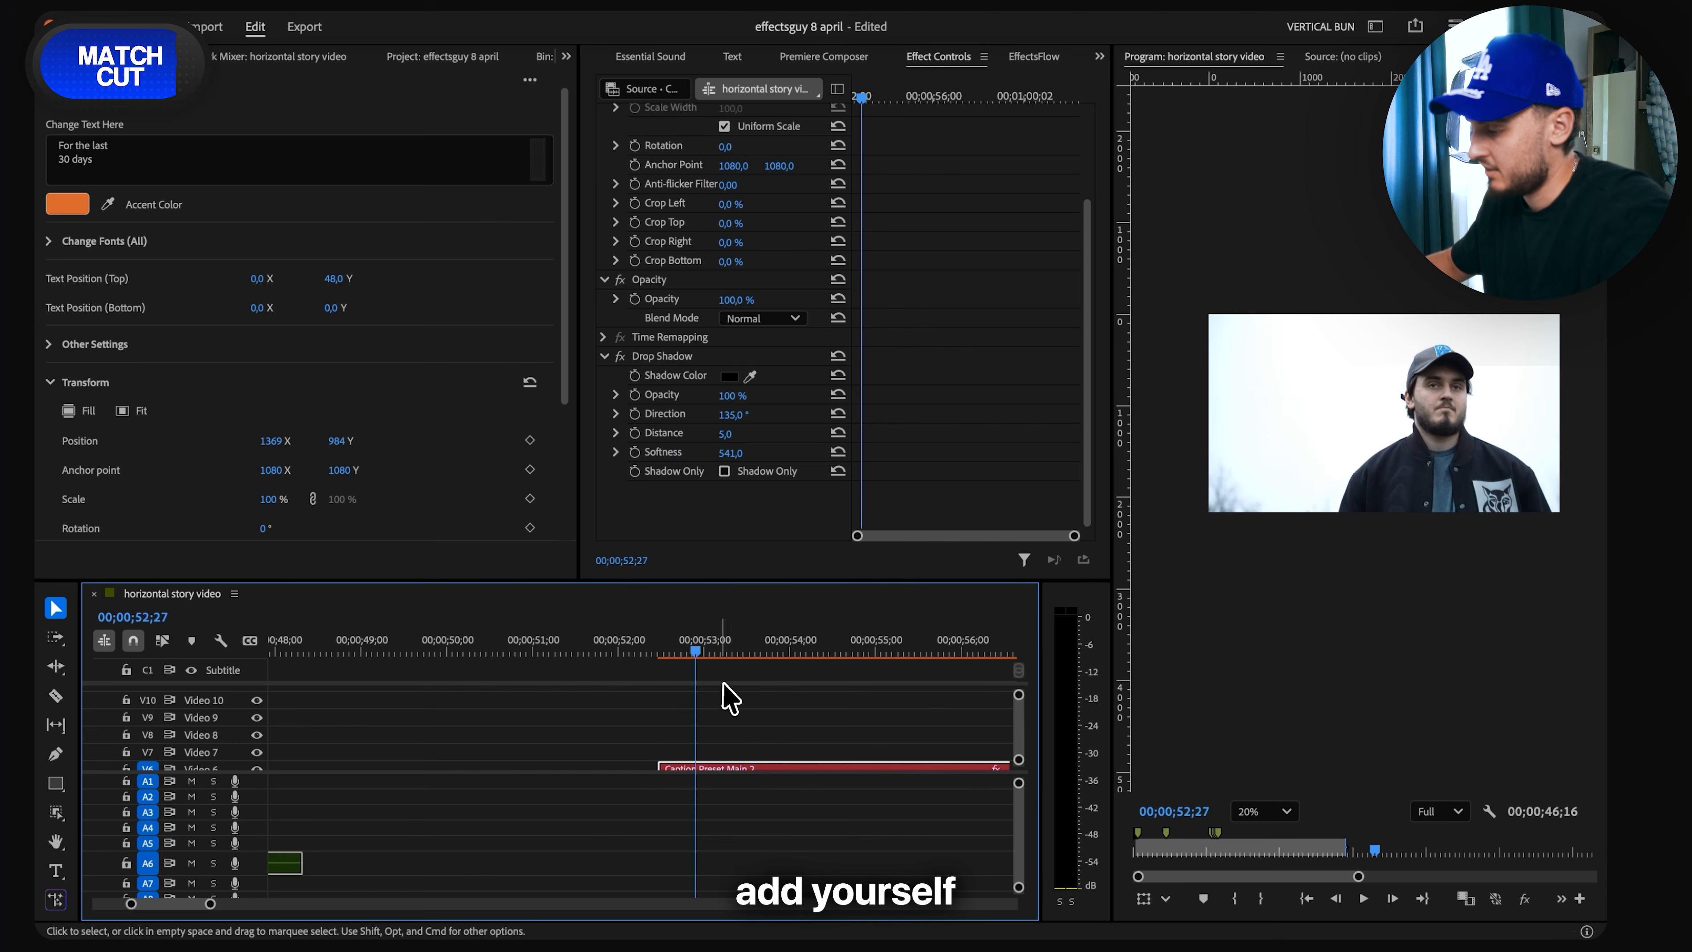
pyautogui.scroll(1, 708, 700)
pyautogui.scroll(2, 706, 700)
pyautogui.scroll(-5, 709, 700)
pyautogui.scroll(1, 711, 699)
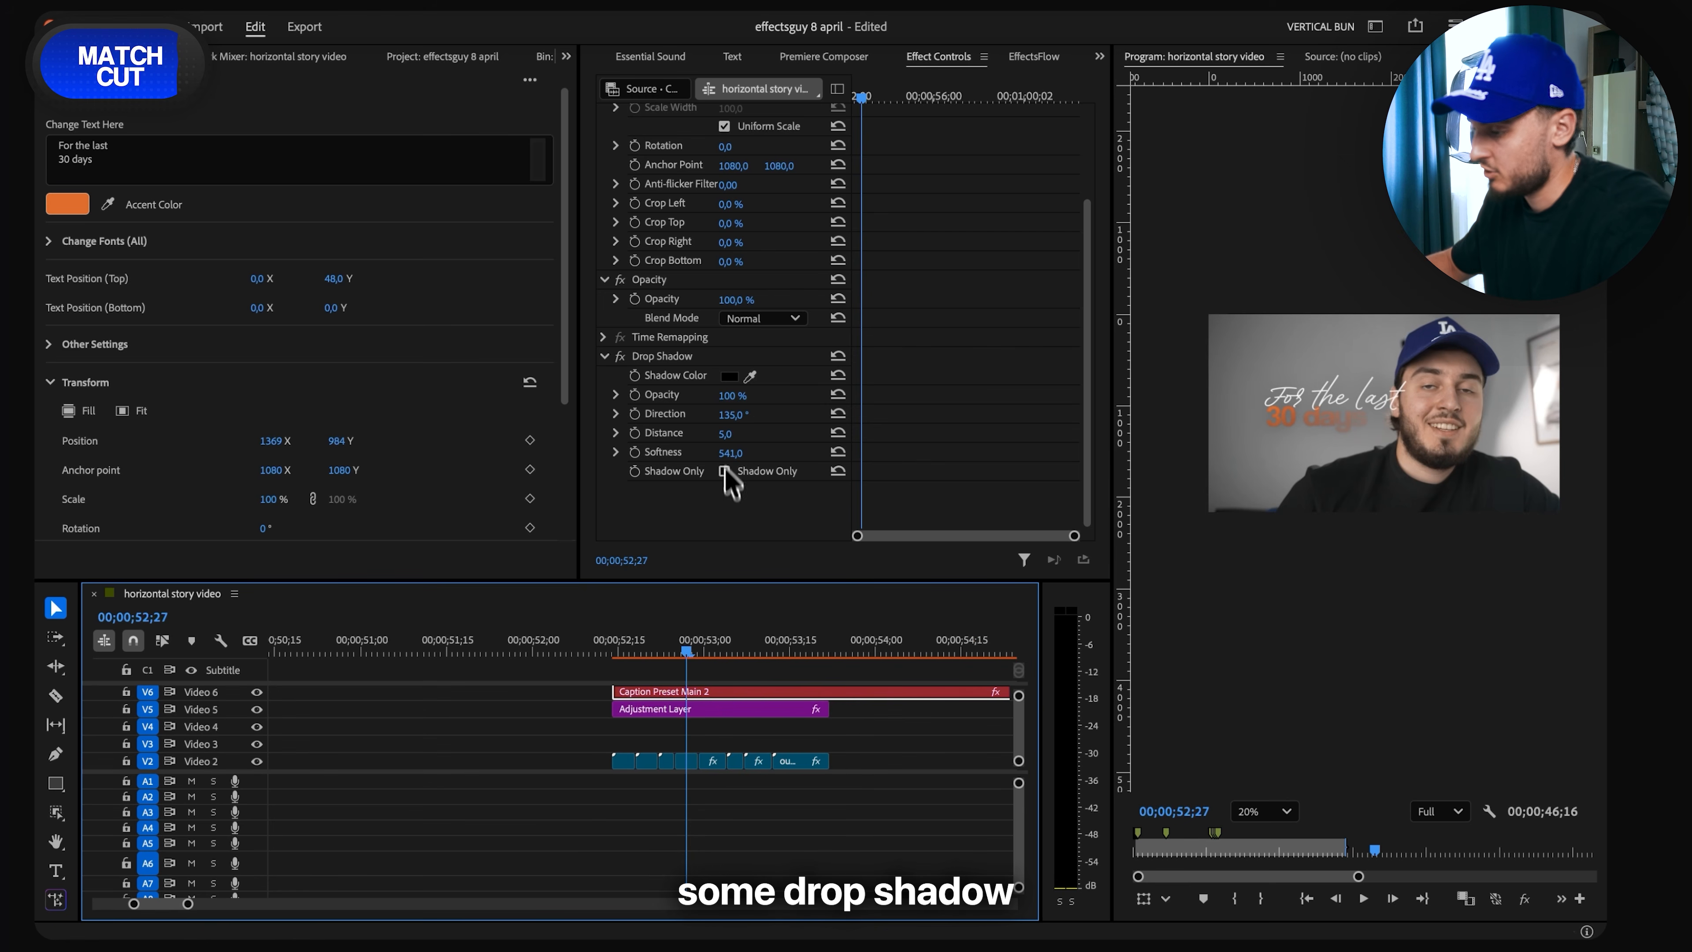
# - Duplicate the caption's Drop Shadow effect and set the copy's Softness to 1022
pyautogui.click(678, 368)
pyautogui.hotkey('ctrl', 'c')
pyautogui.hotkey('ctrl', 'v')
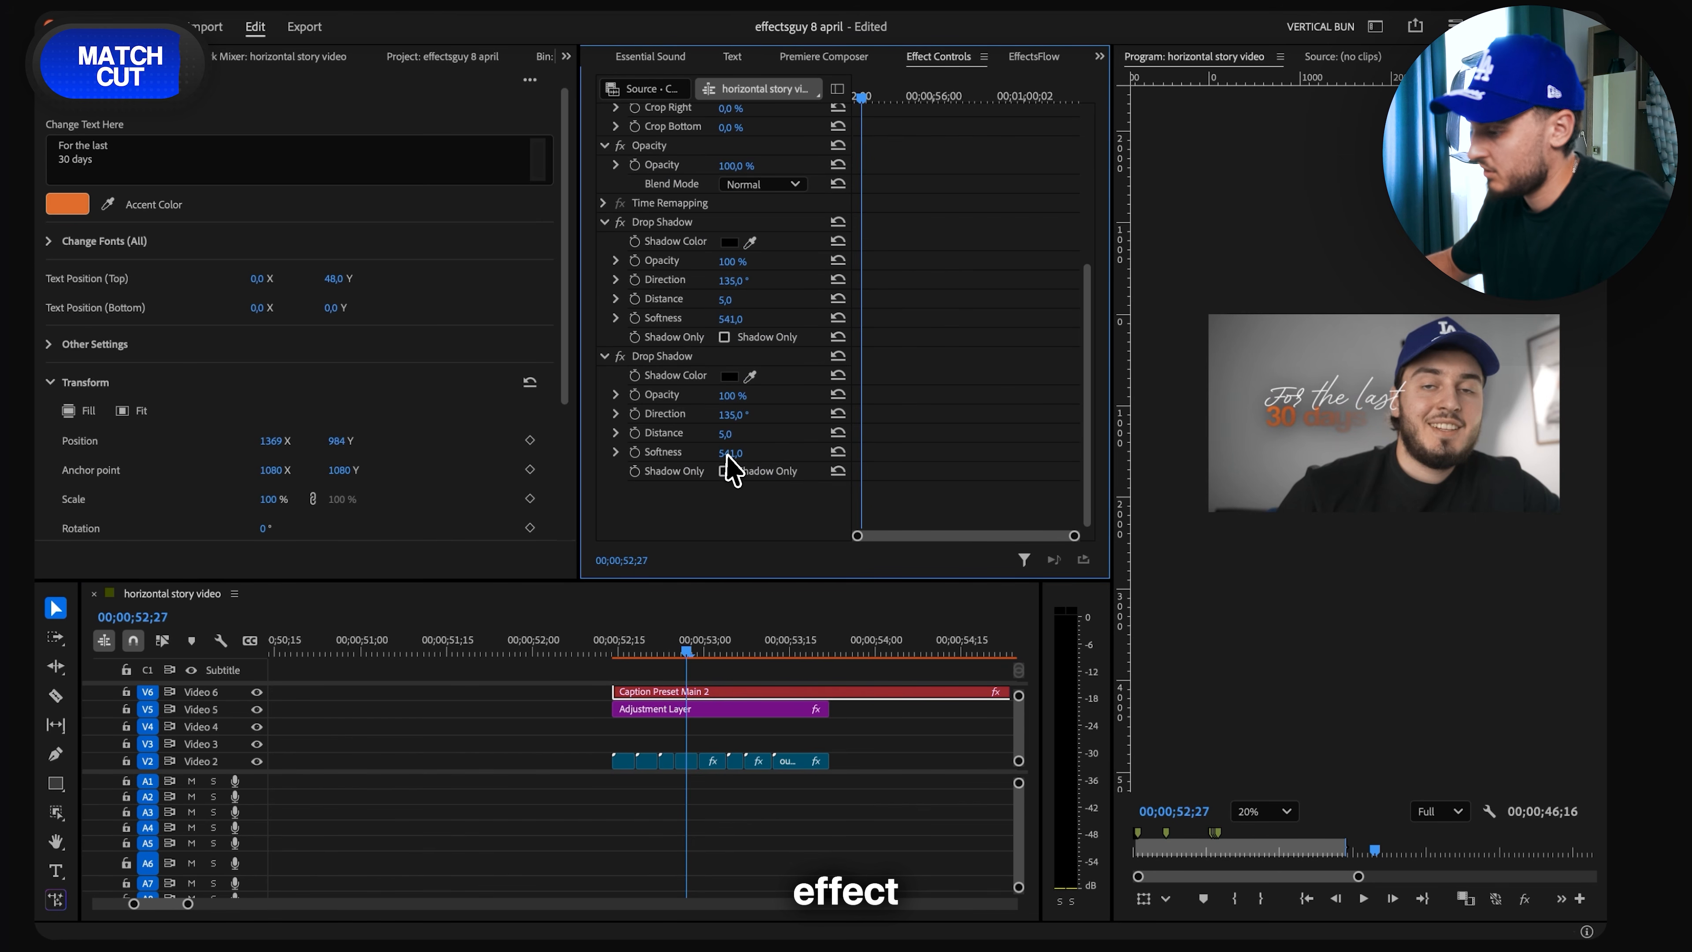
pyautogui.scroll(1, 753, 734)
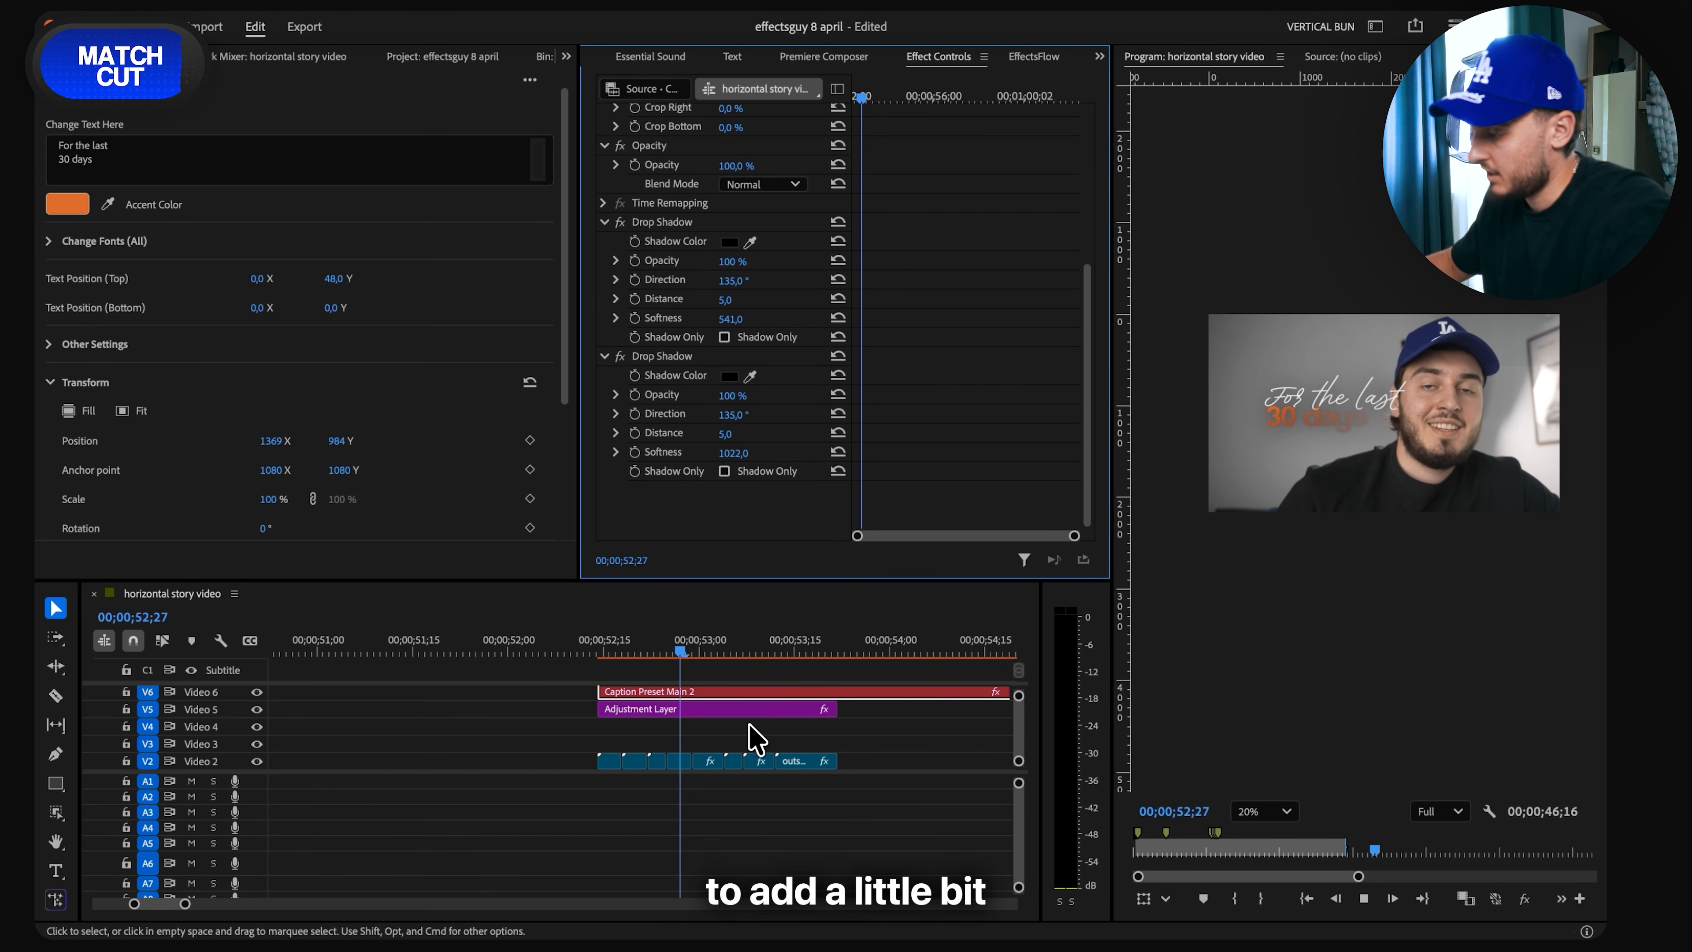
pyautogui.scroll(3, 756, 733)
pyautogui.press('space')
pyautogui.press('c')
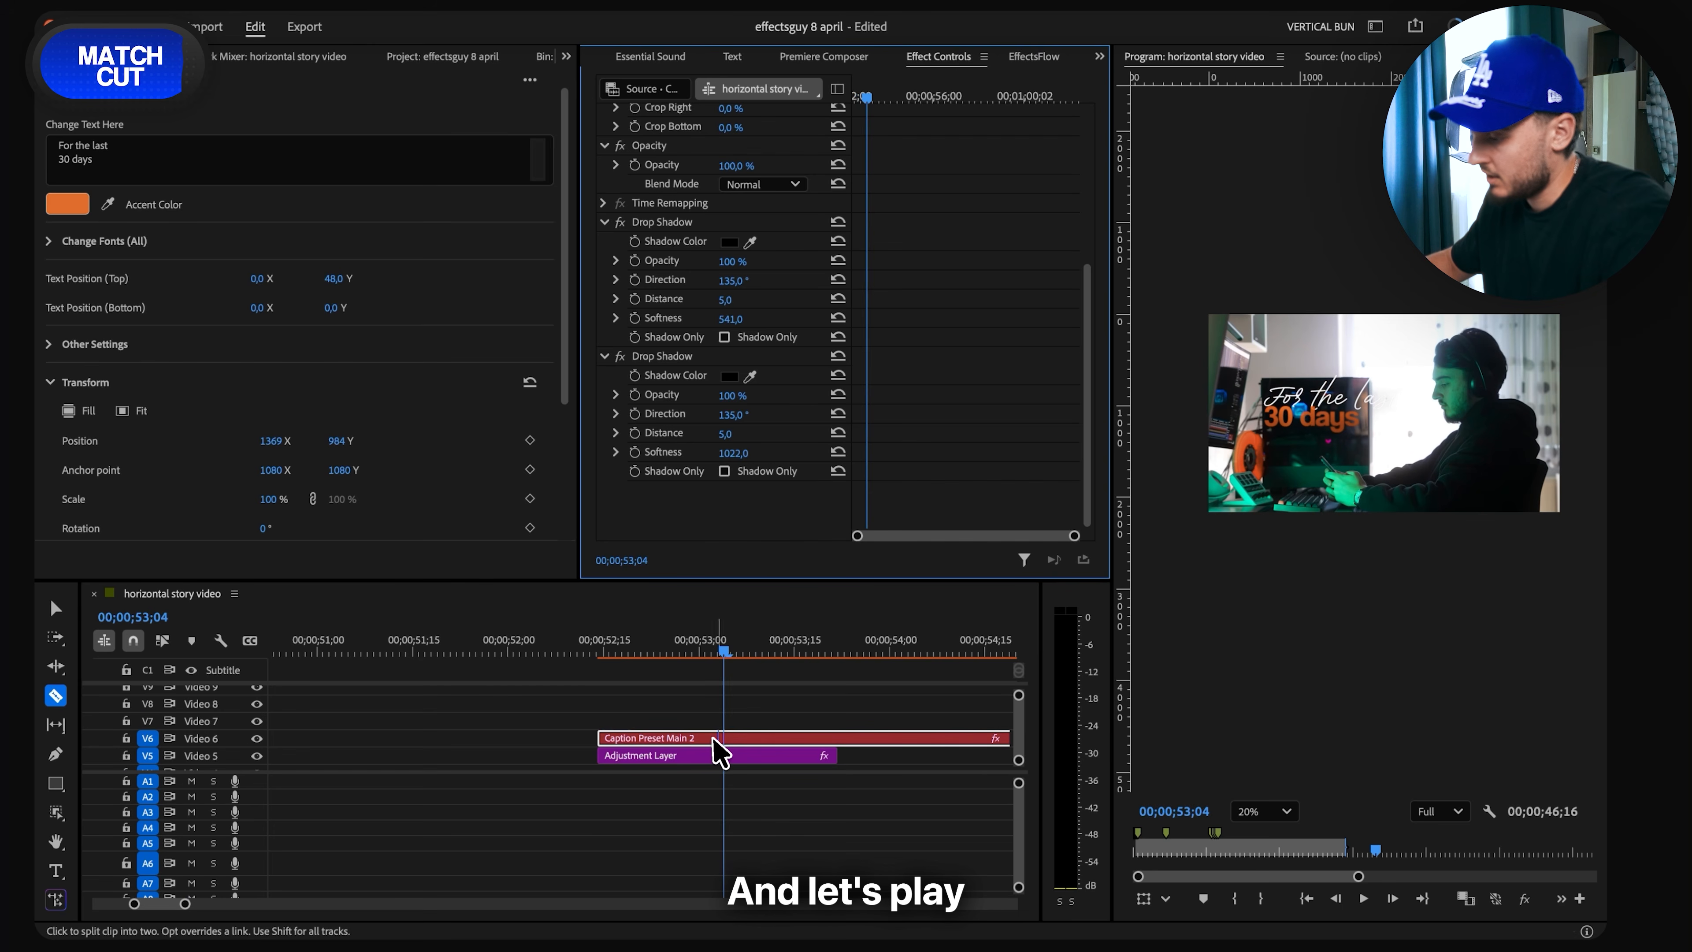
pyautogui.click(766, 737)
pyautogui.click(709, 737)
pyautogui.press('super+z')
pyautogui.press('v')
pyautogui.click(749, 738)
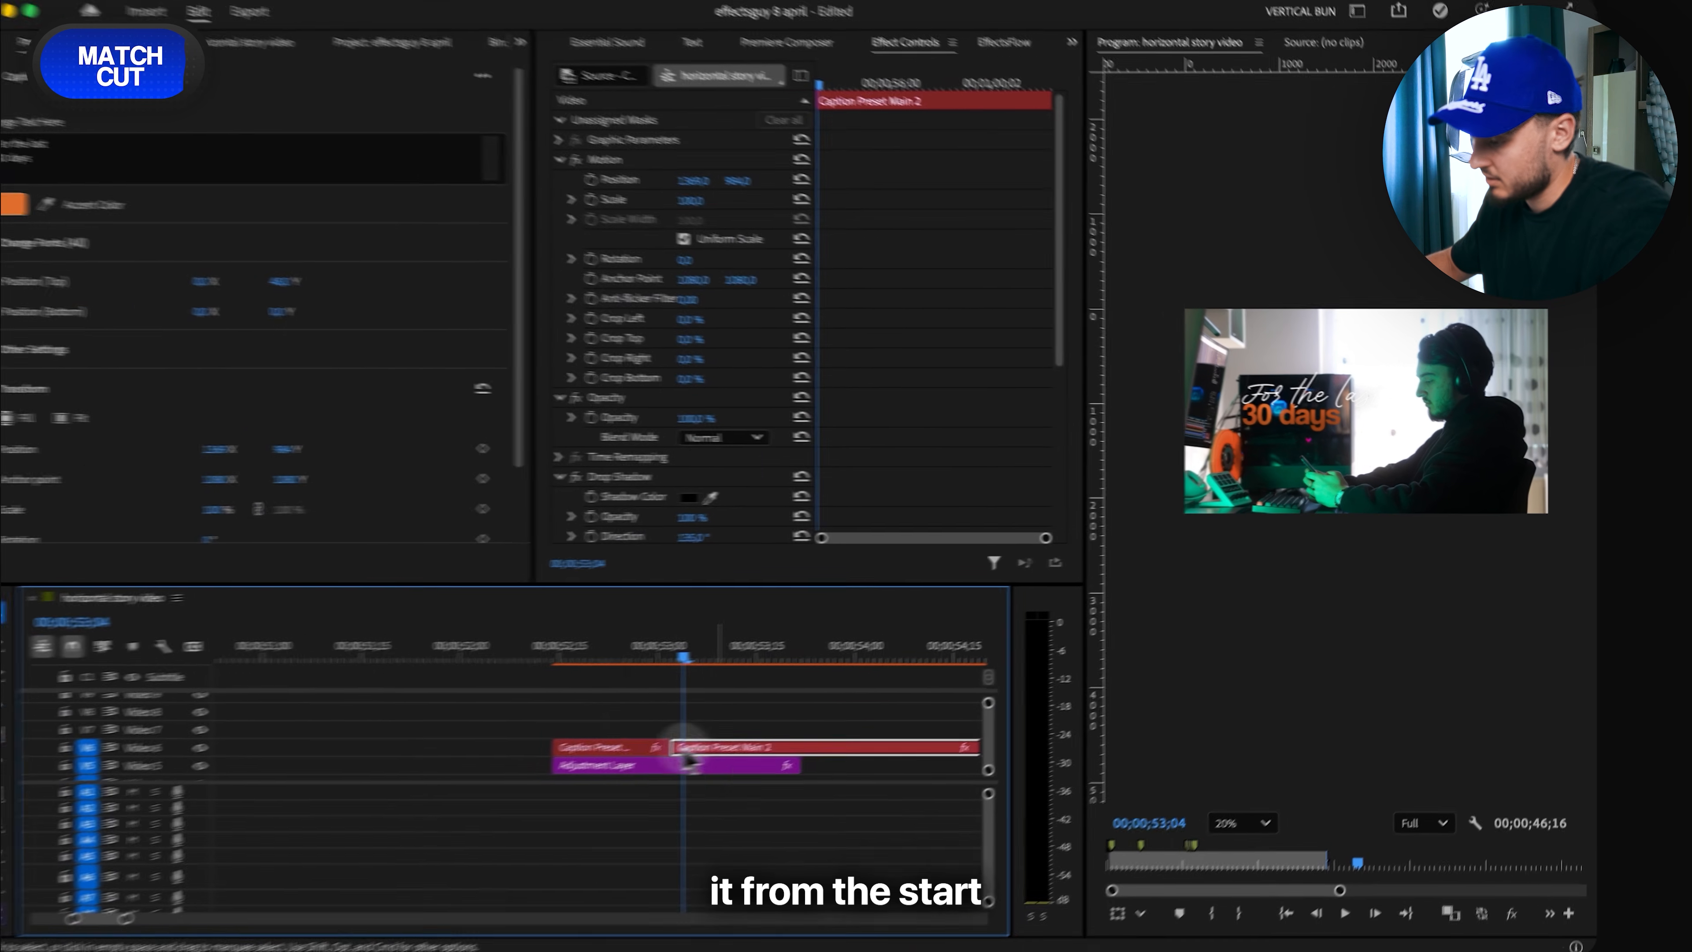
# - Change the caption's accent color to the yellow-green C6FF00
pyautogui.scroll(-3, 732, 741)
pyautogui.press('Left')
pyautogui.press('Left')
pyautogui.press('Right')
pyautogui.press('Right')
pyautogui.press('Right')
pyautogui.press('Right')
pyautogui.press('Right')
pyautogui.press('Right')
pyautogui.press('Right')
pyautogui.press('Right')
pyautogui.press('Right')
pyautogui.press('Right')
pyautogui.press('Right')
pyautogui.press('Right')
pyautogui.press('Right')
pyautogui.press('Right')
pyautogui.press('Right')
pyautogui.press('Right')
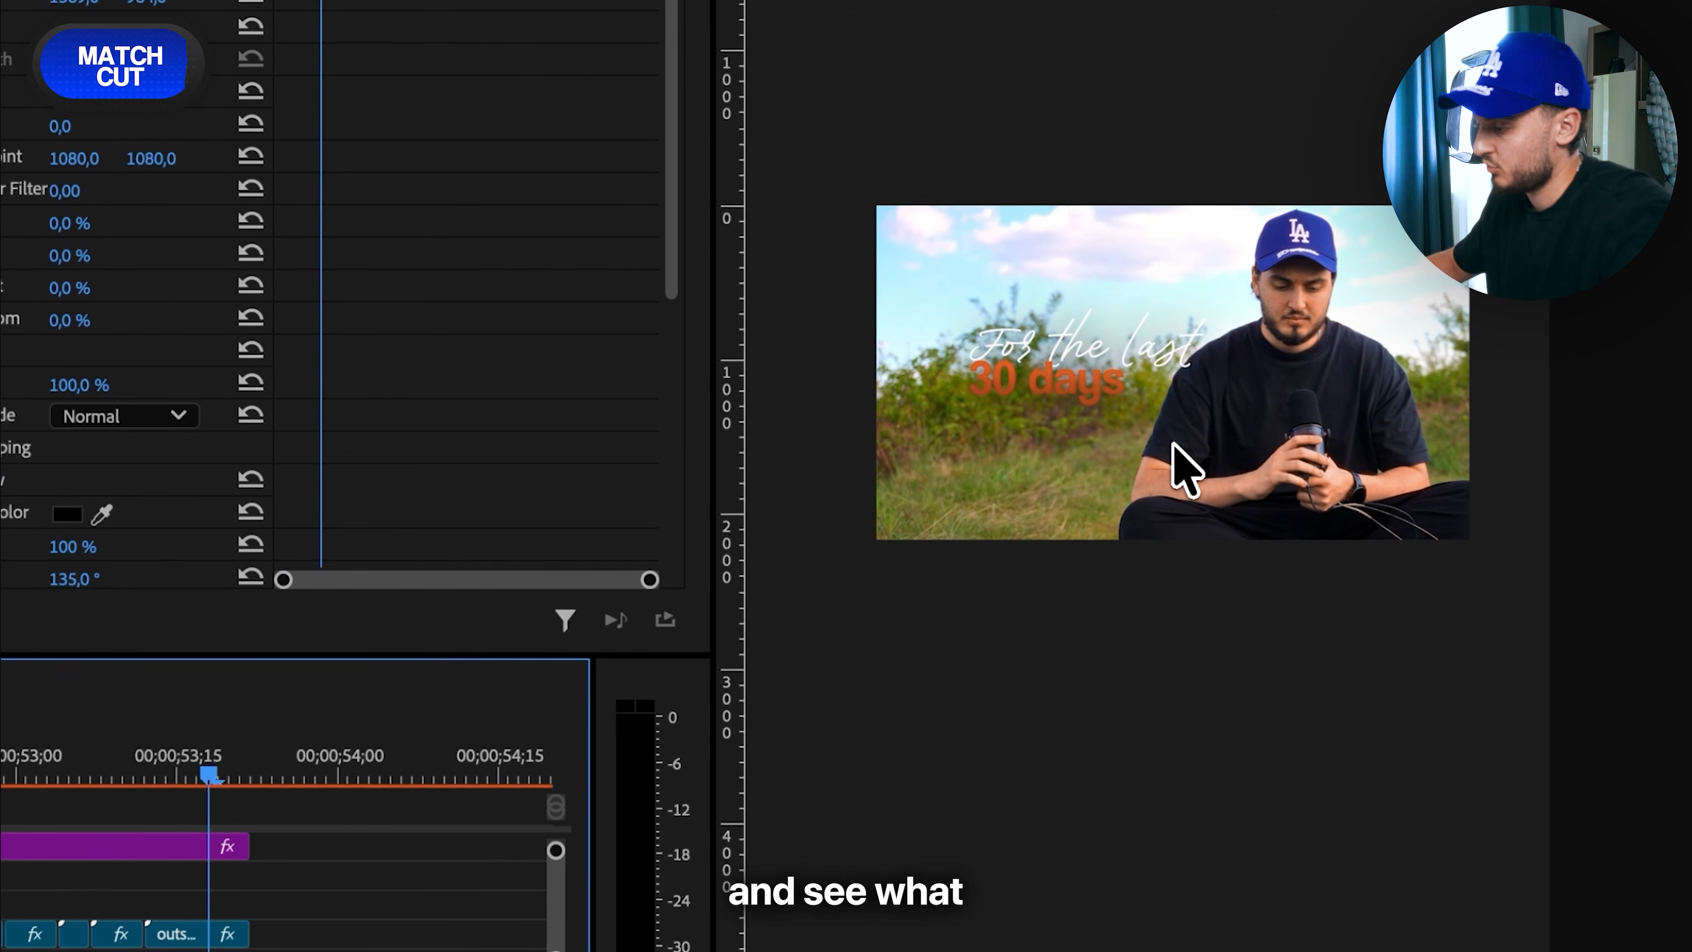
pyautogui.scroll(3, 144, 841)
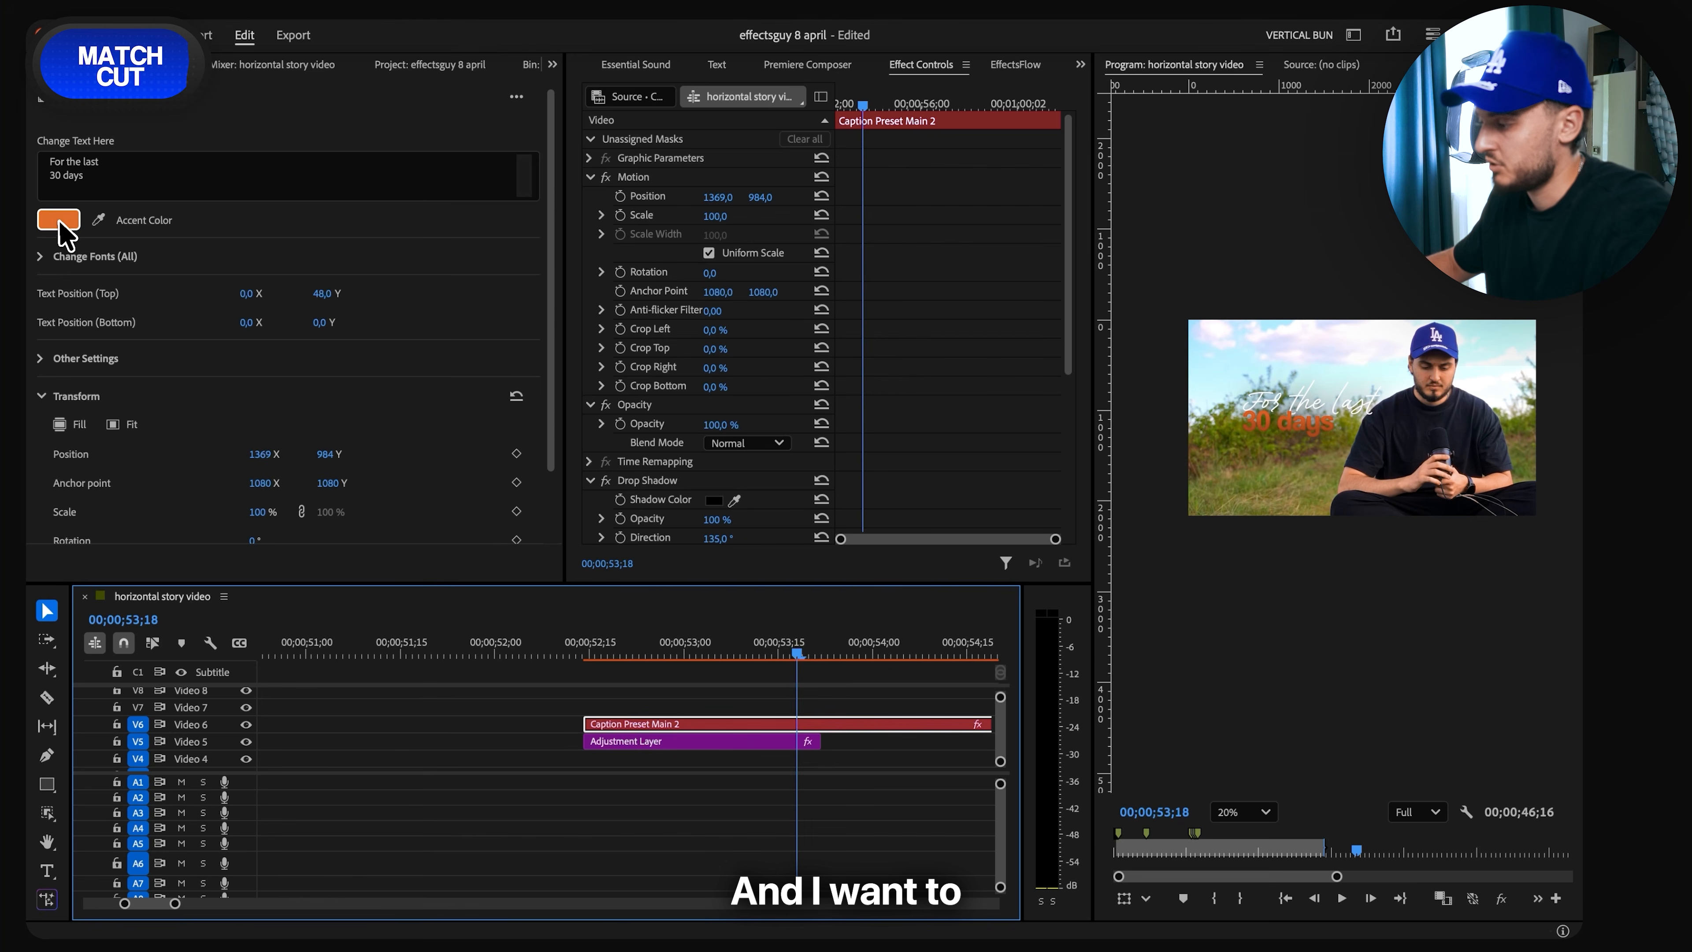
pyautogui.click(67, 219)
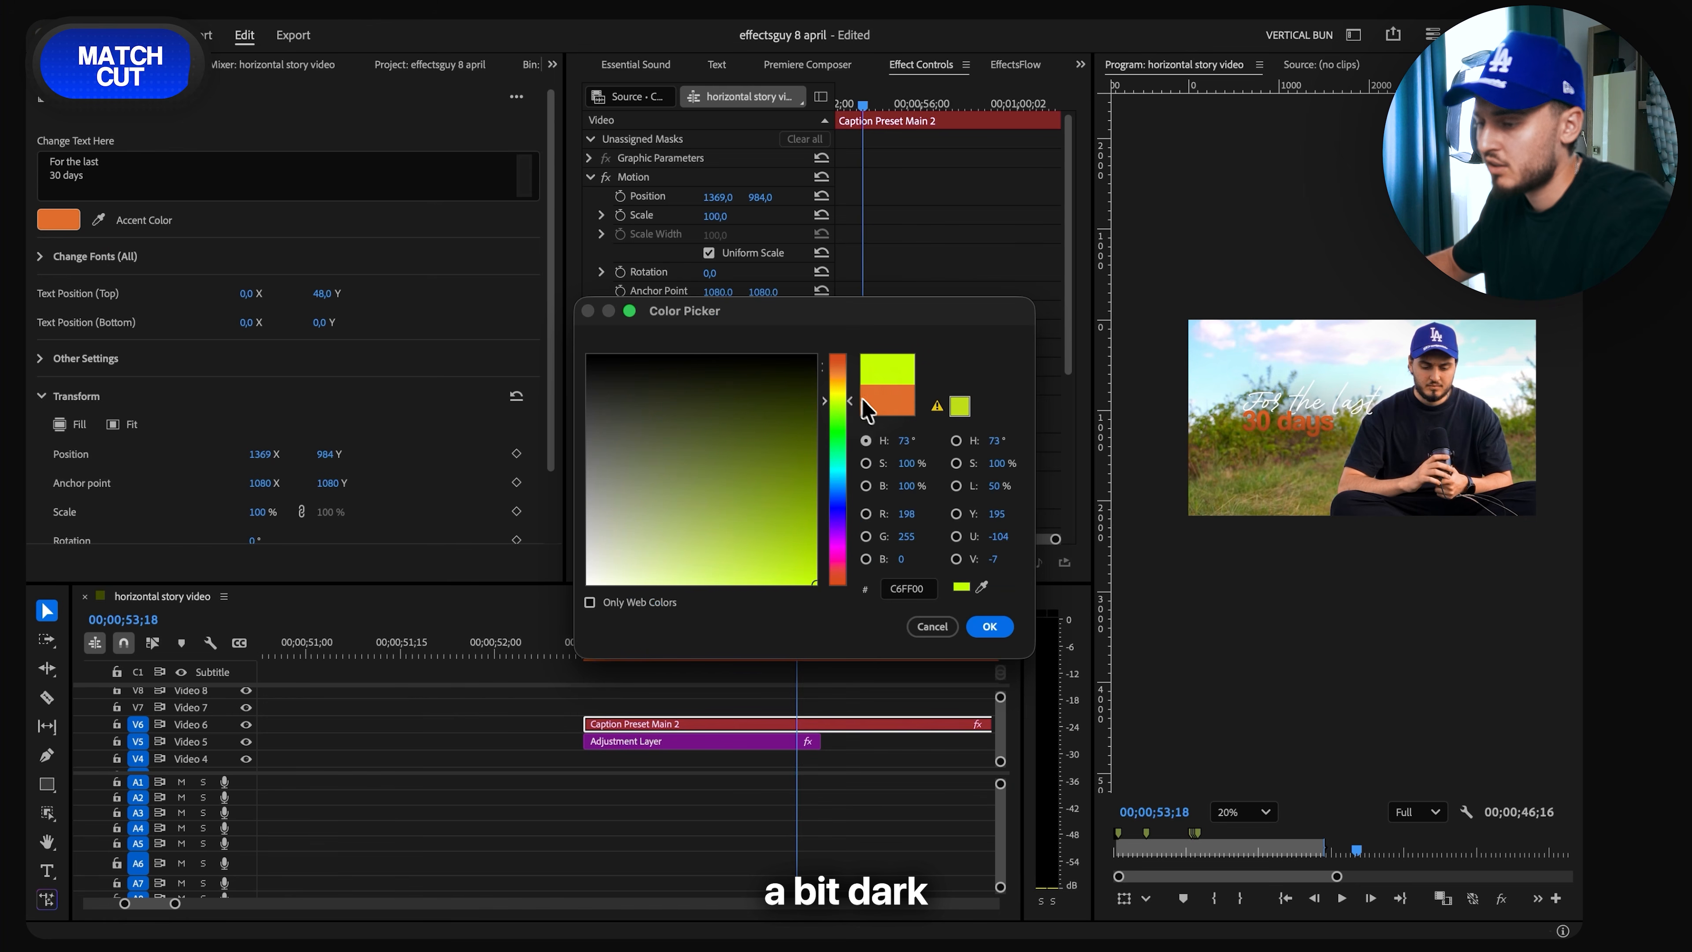
pyautogui.click(1001, 630)
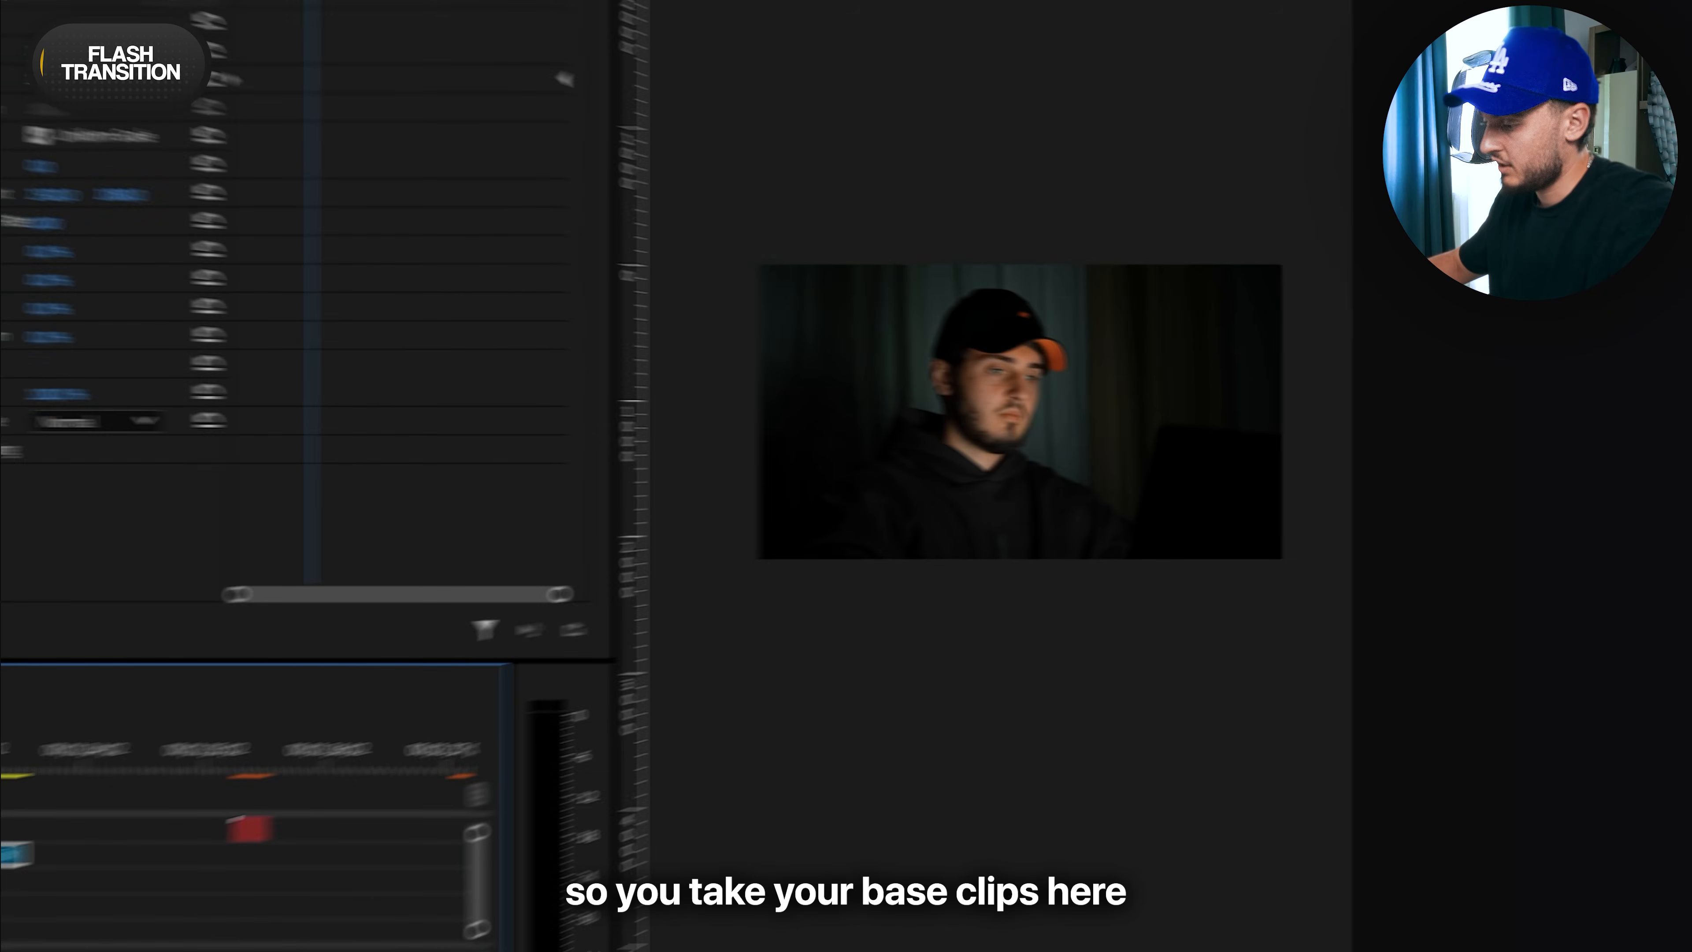
# - Nest the duplicate night, face.MP4 clip on Video 5 and add a frame hold to the nested sequence
pyautogui.click(513, 656)
pyautogui.rightClick(623, 745)
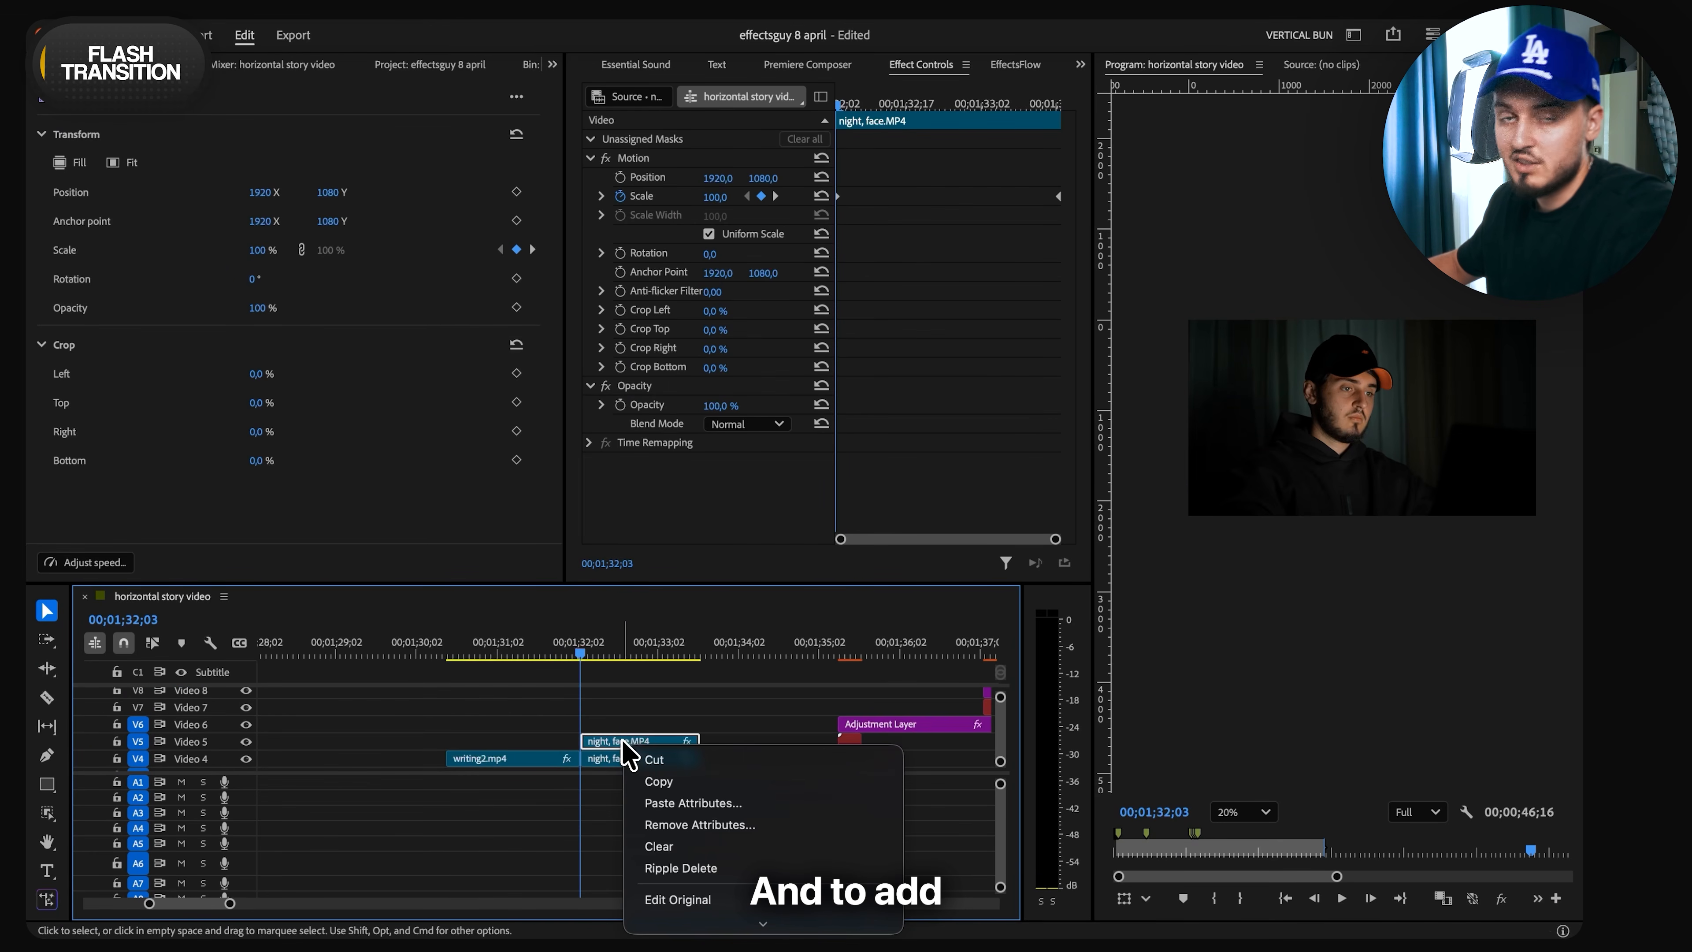
pyautogui.click(698, 457)
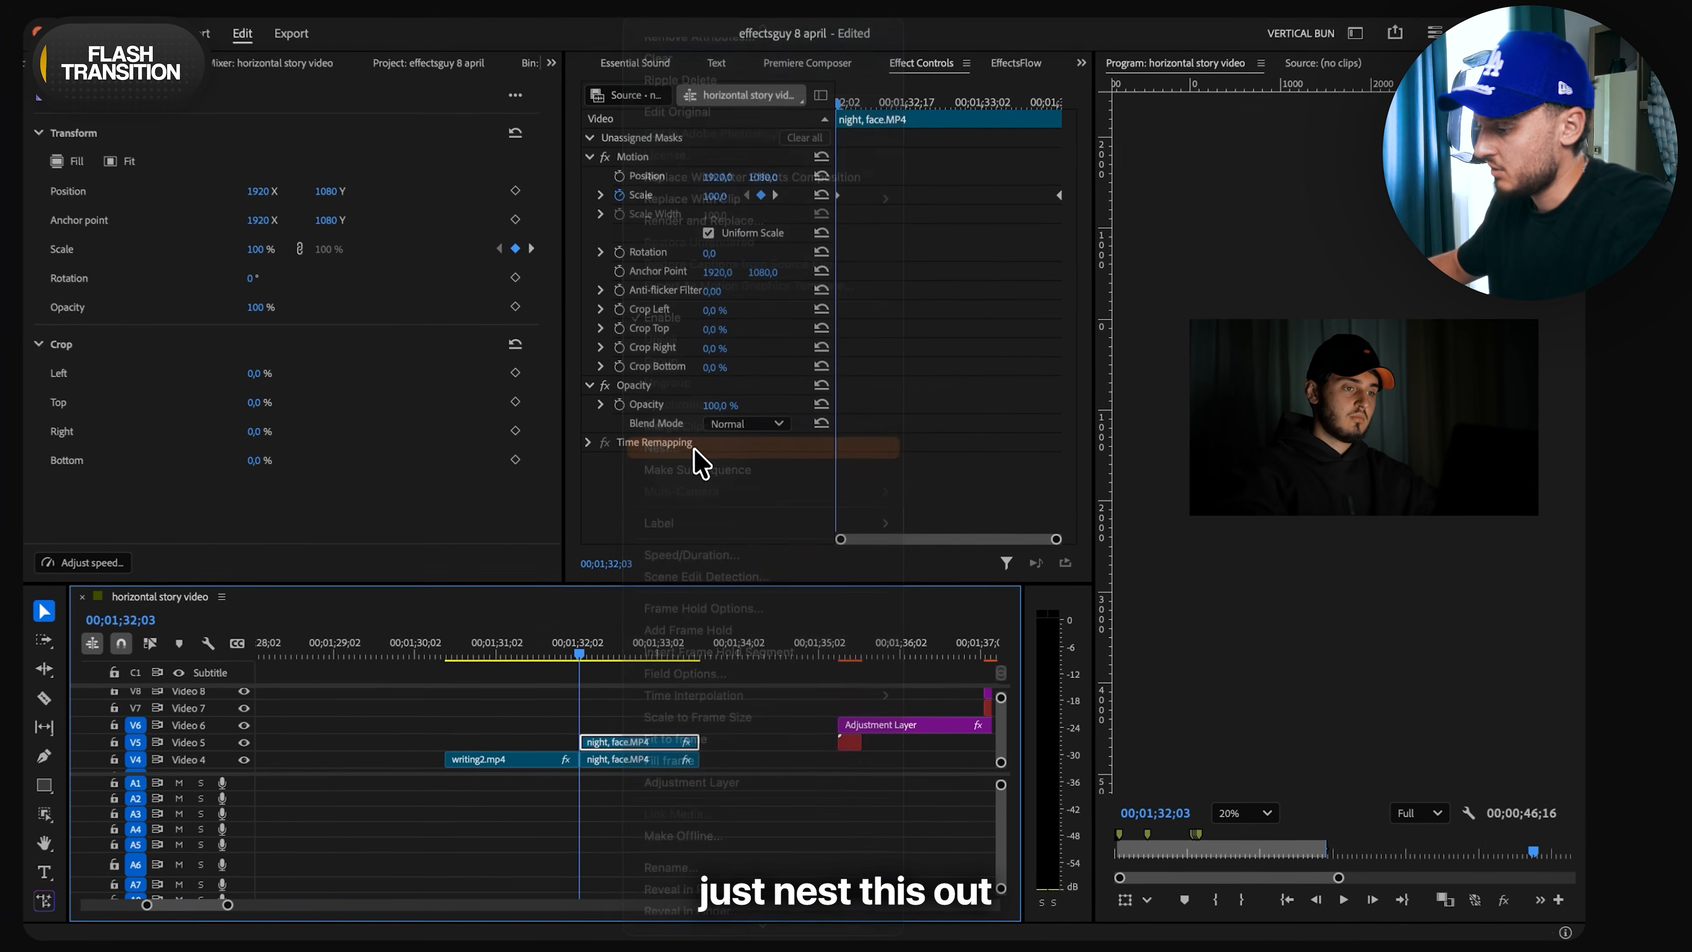
pyautogui.press('Return')
pyautogui.rightClick(646, 741)
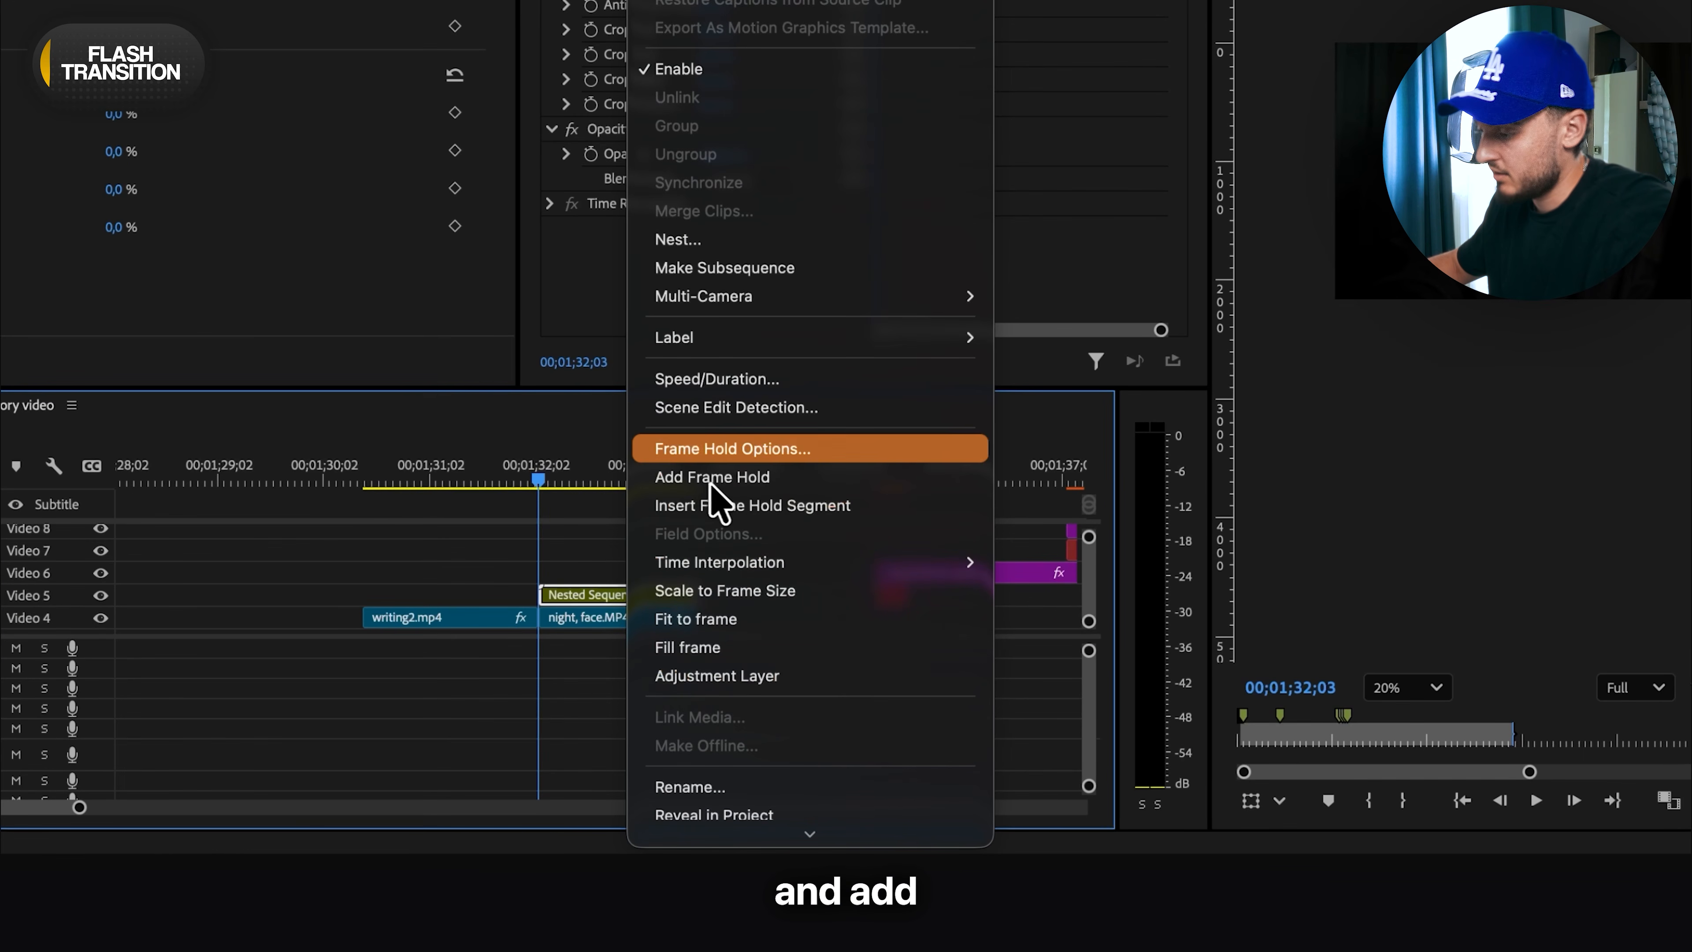
pyautogui.click(714, 492)
# - Shift the nested sequence earlier over the end of writing2.mp4 and trim off everything past the start of night, face.MP4
pyautogui.moveTo(562, 598); pyautogui.dragTo(542, 598)
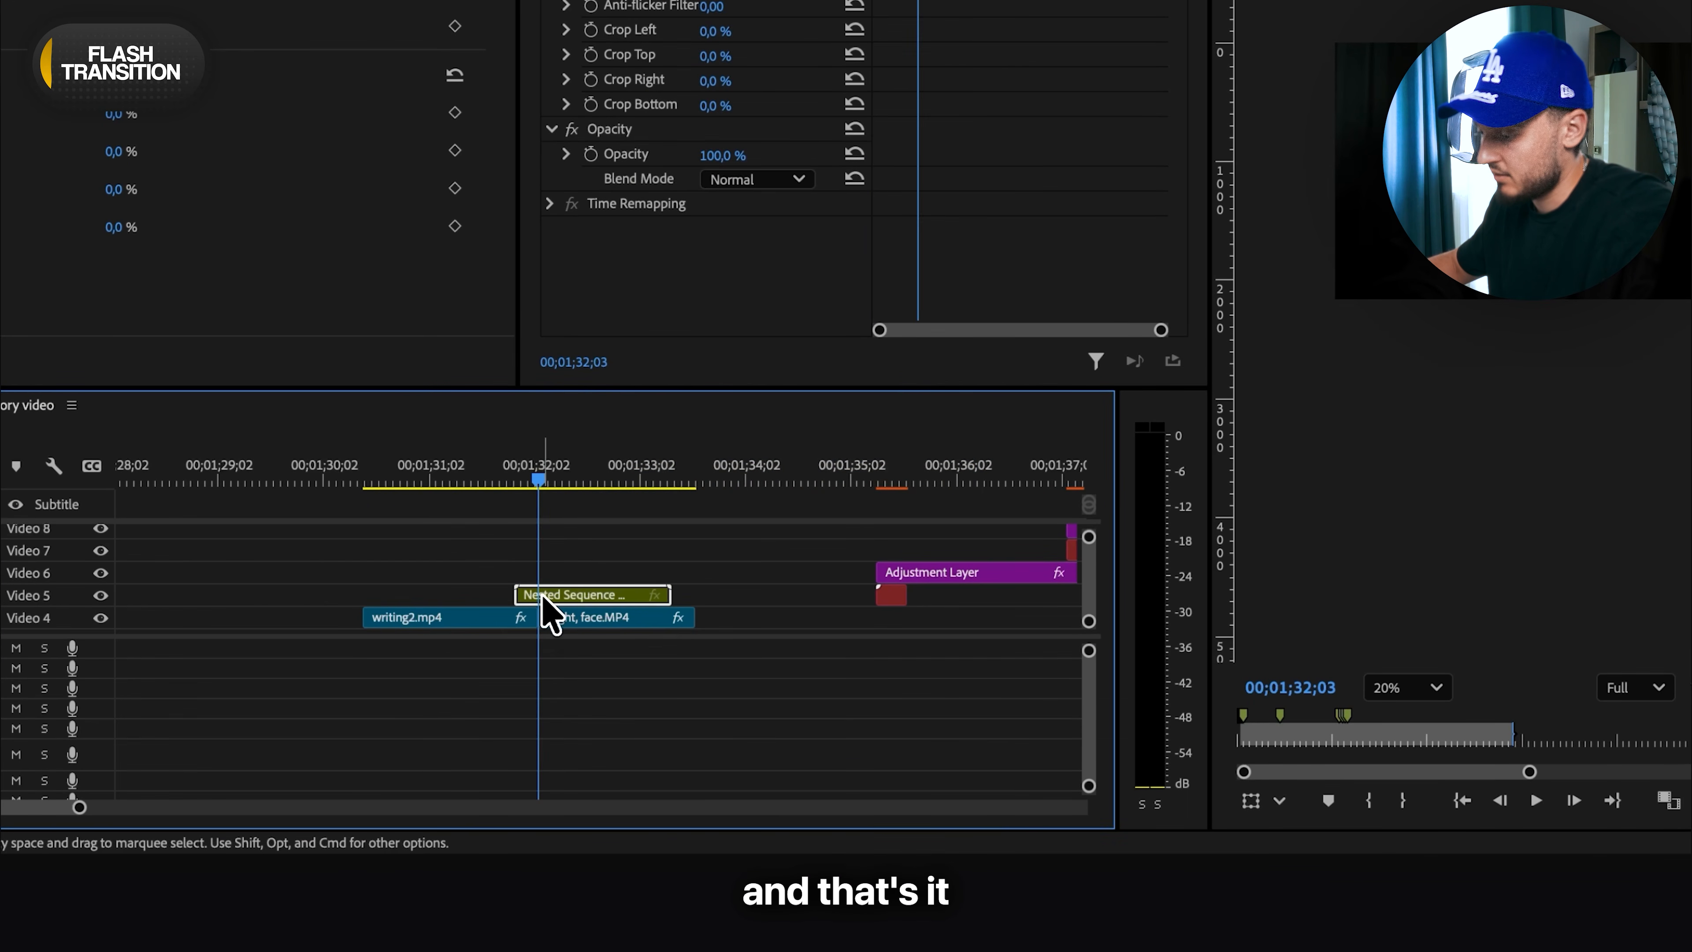
pyautogui.click(584, 595)
pyautogui.press('super+z')
pyautogui.click(523, 477)
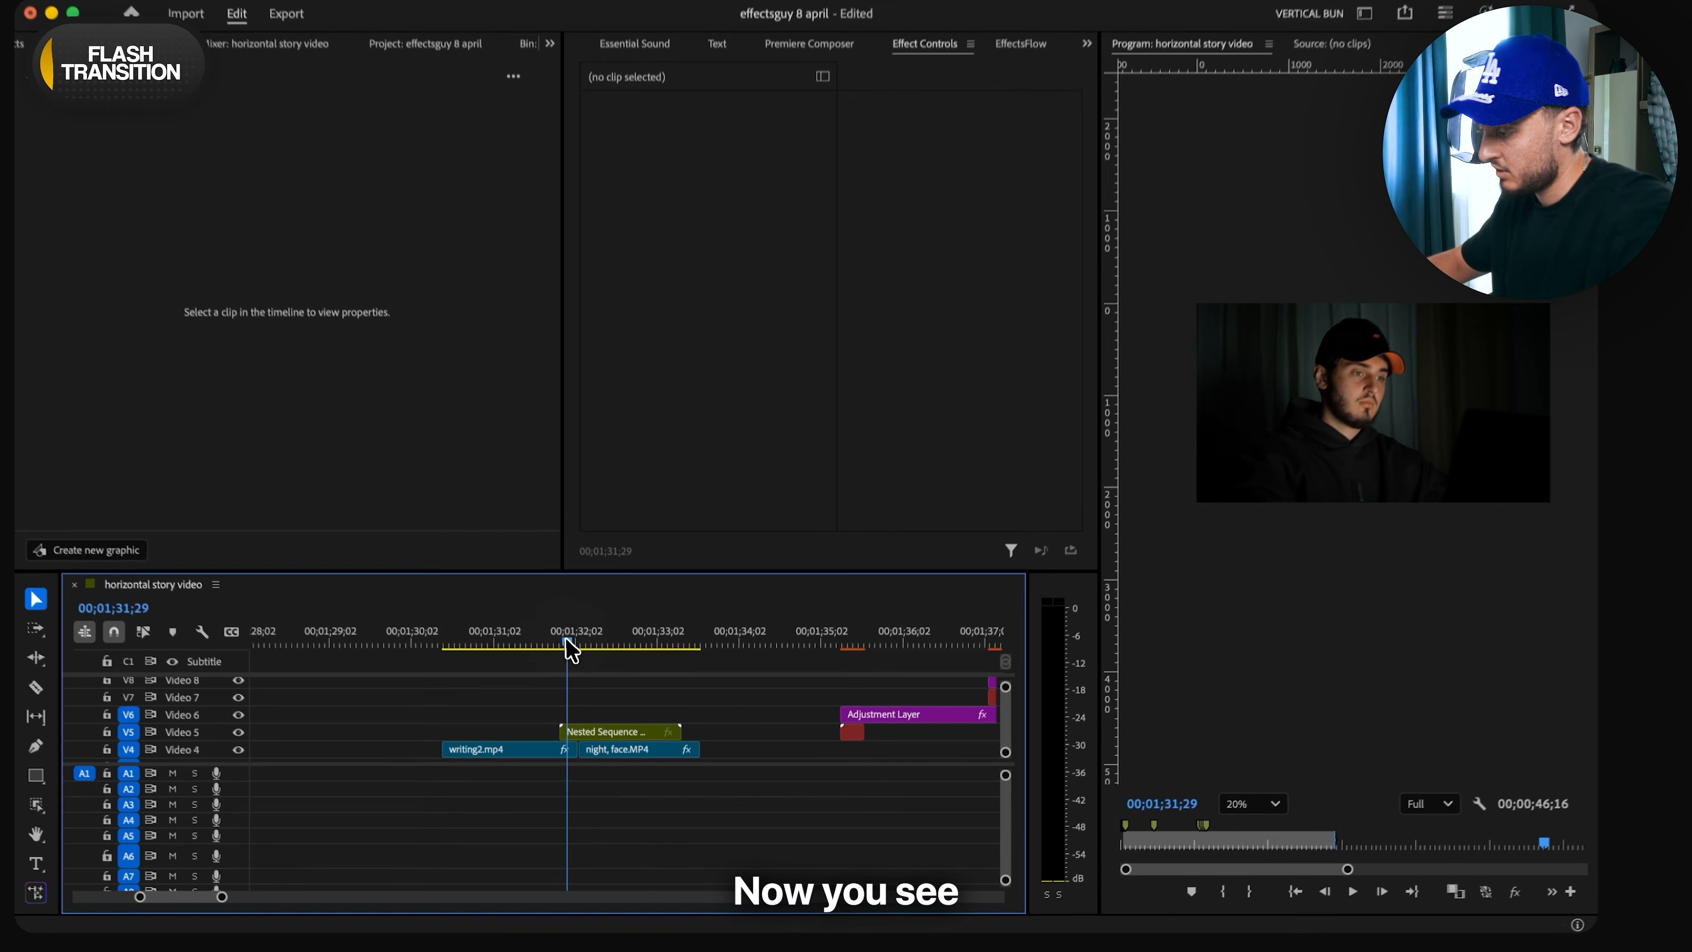
pyautogui.press('space')
pyautogui.press('v')
pyautogui.click(603, 741)
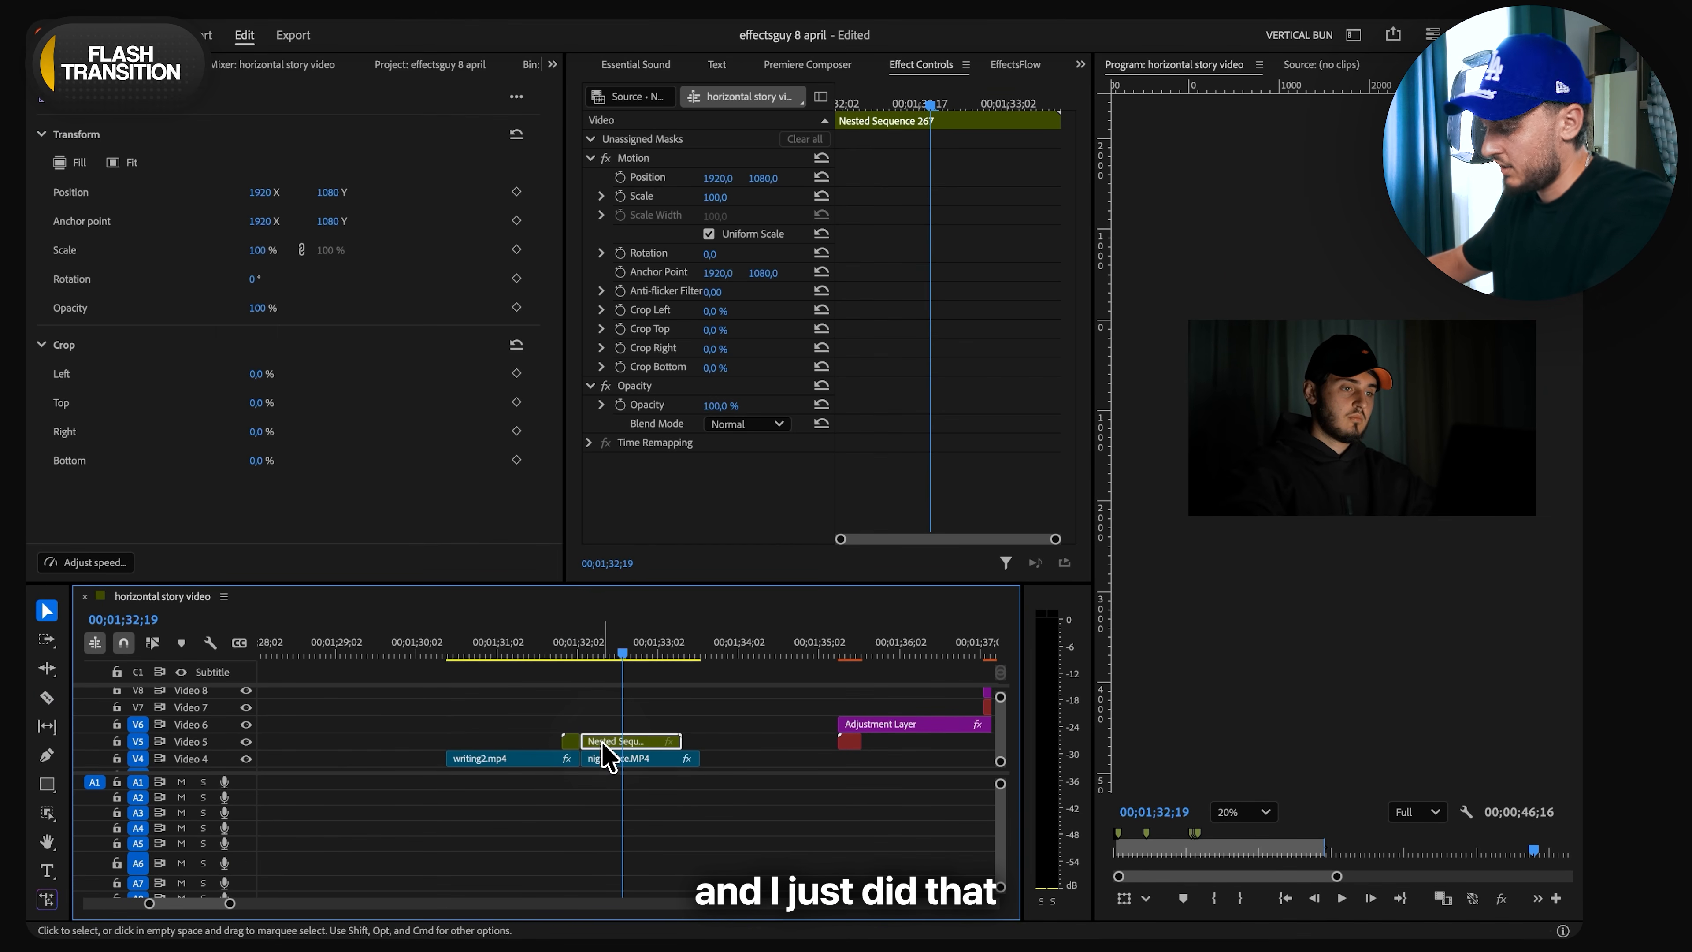
pyautogui.press('Delete')
# - Open the nested sequence and create an object mask around the man in night, face.MP4
pyautogui.doubleClick(571, 741)
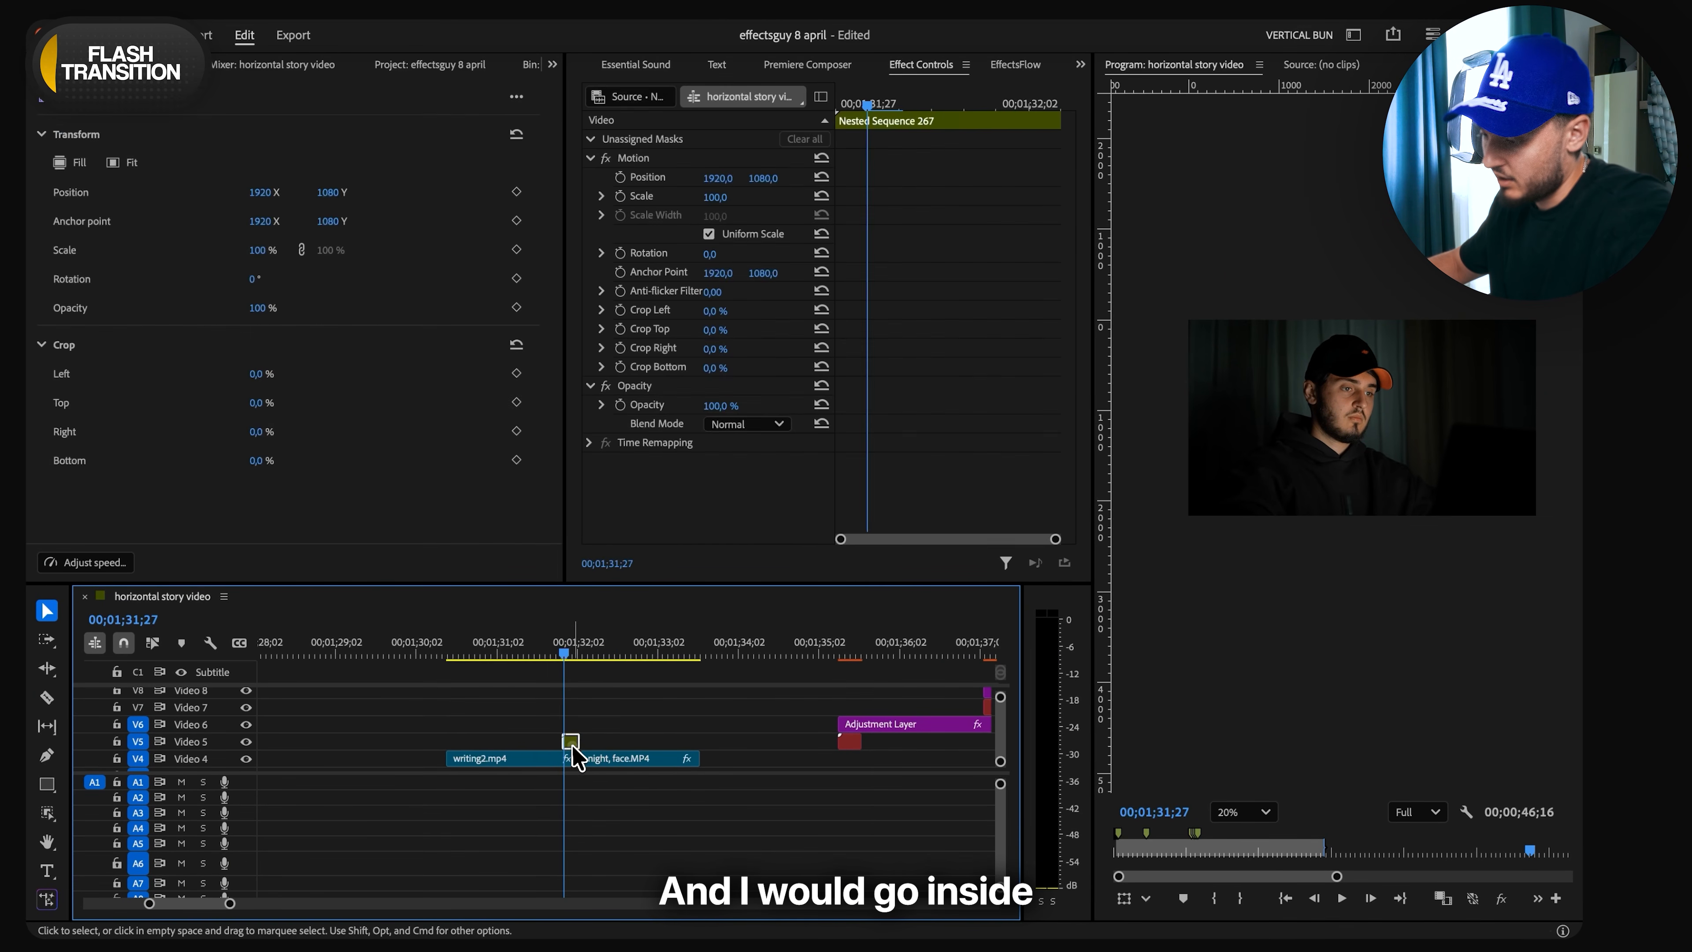
pyautogui.moveTo(230, 657); pyautogui.dragTo(143, 748)
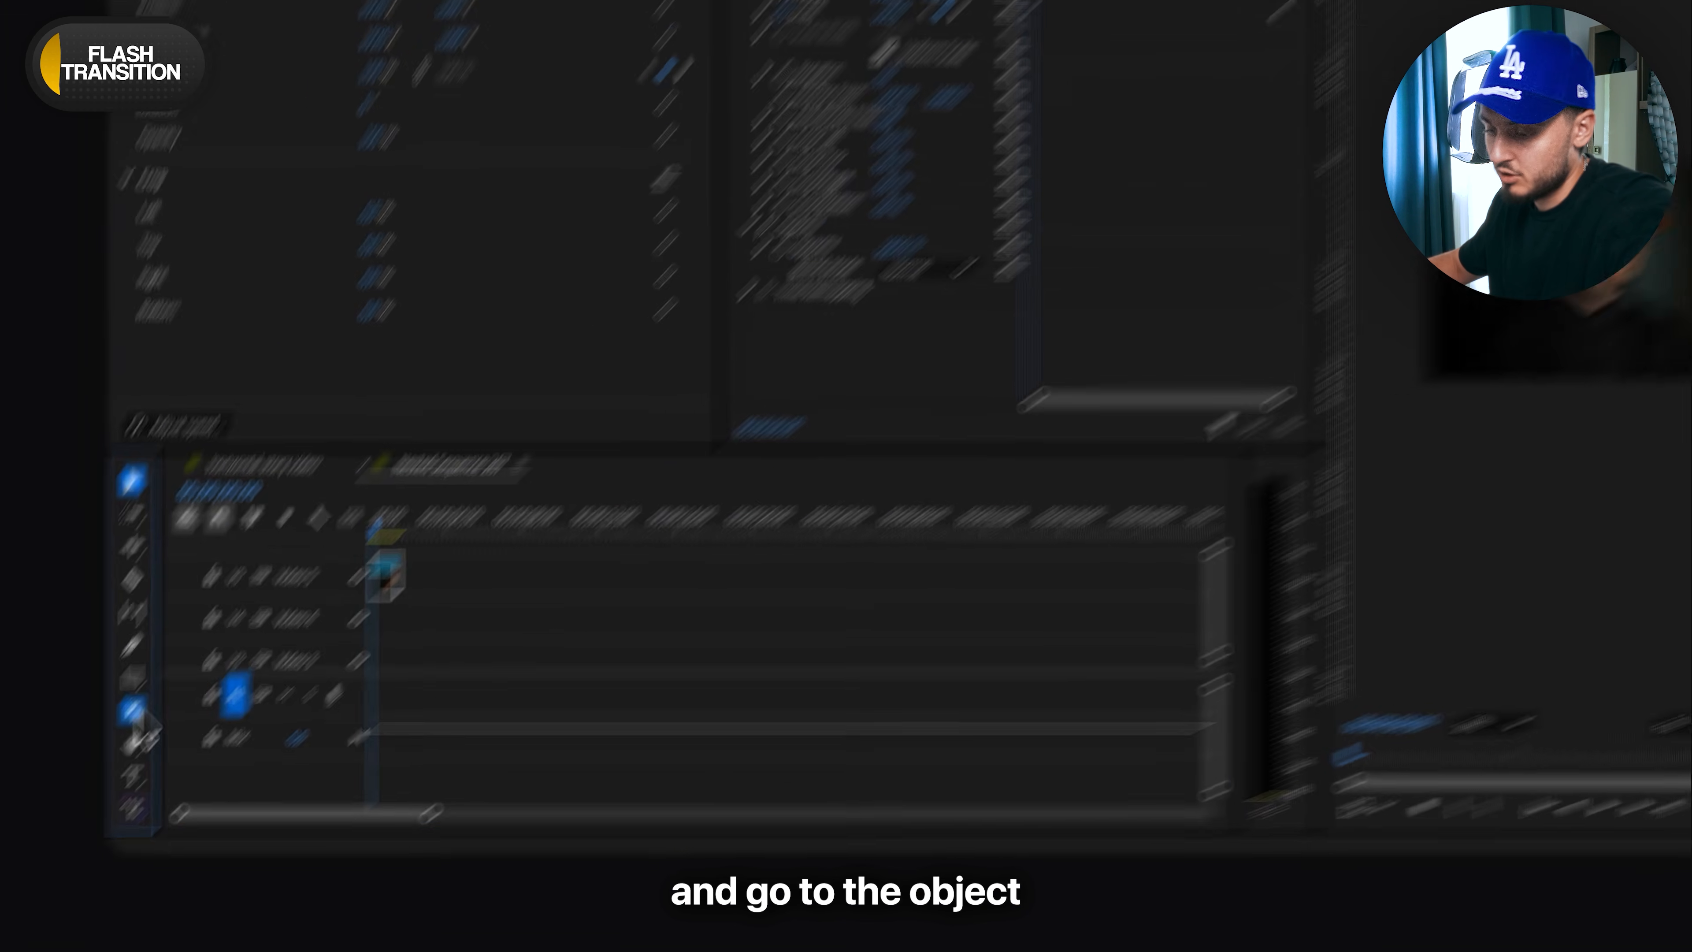
pyautogui.click(47, 813)
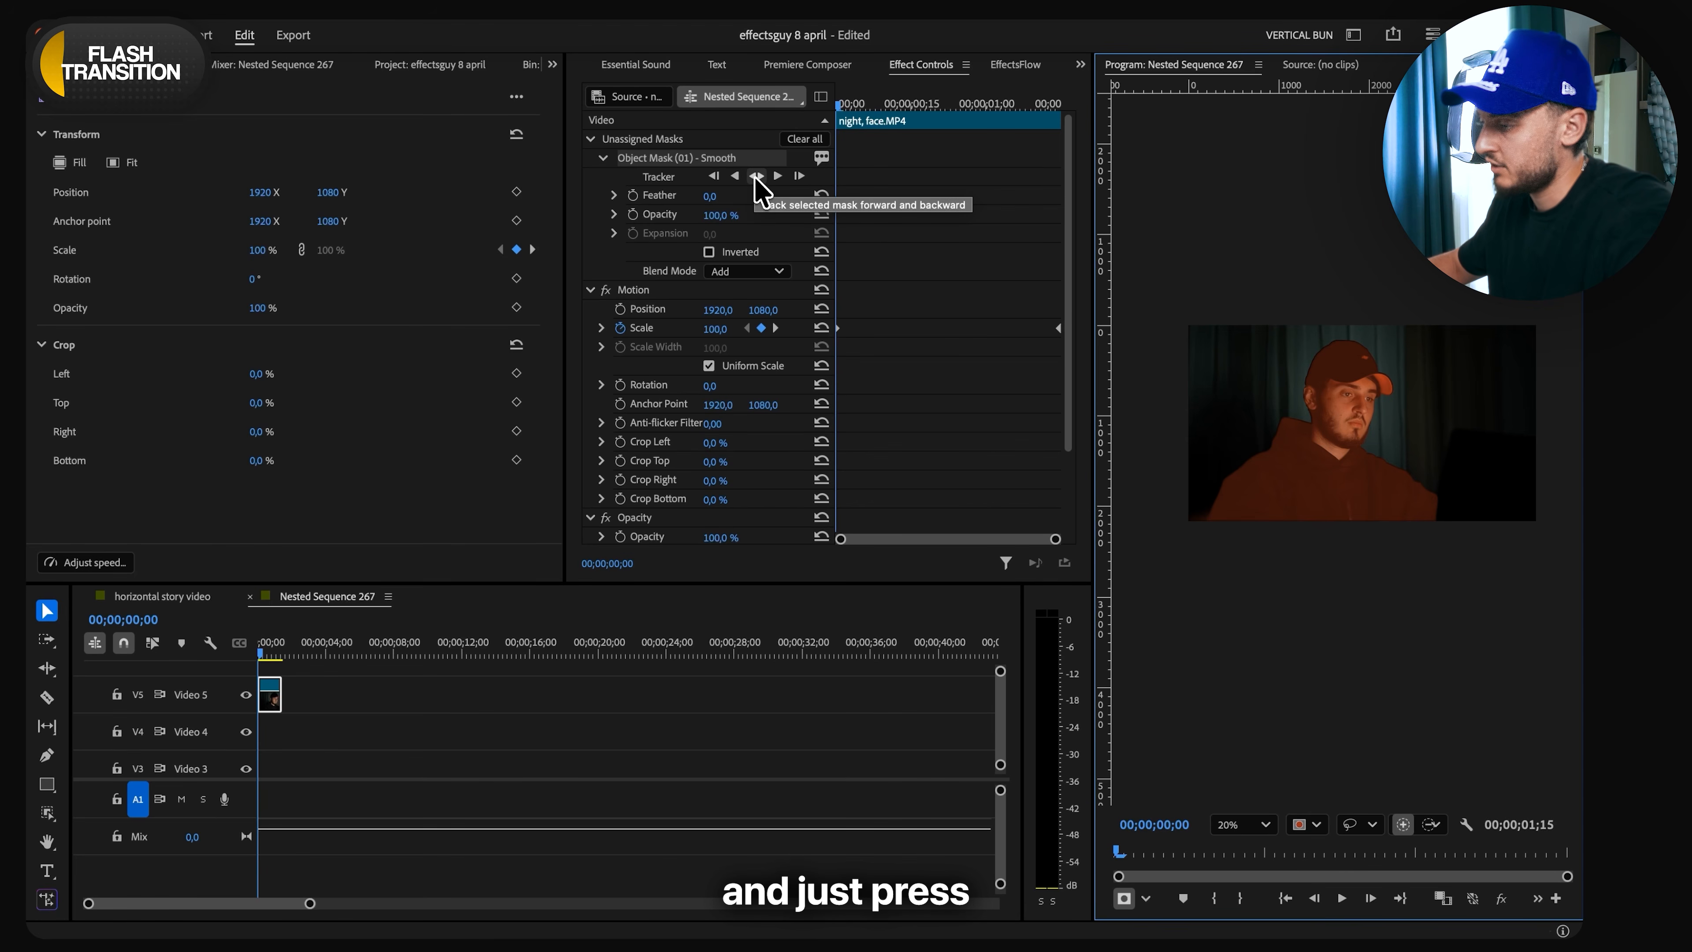
# - Track the object mask forward and backward, assign it to Opacity, and return to the main sequence
pyautogui.click(756, 176)
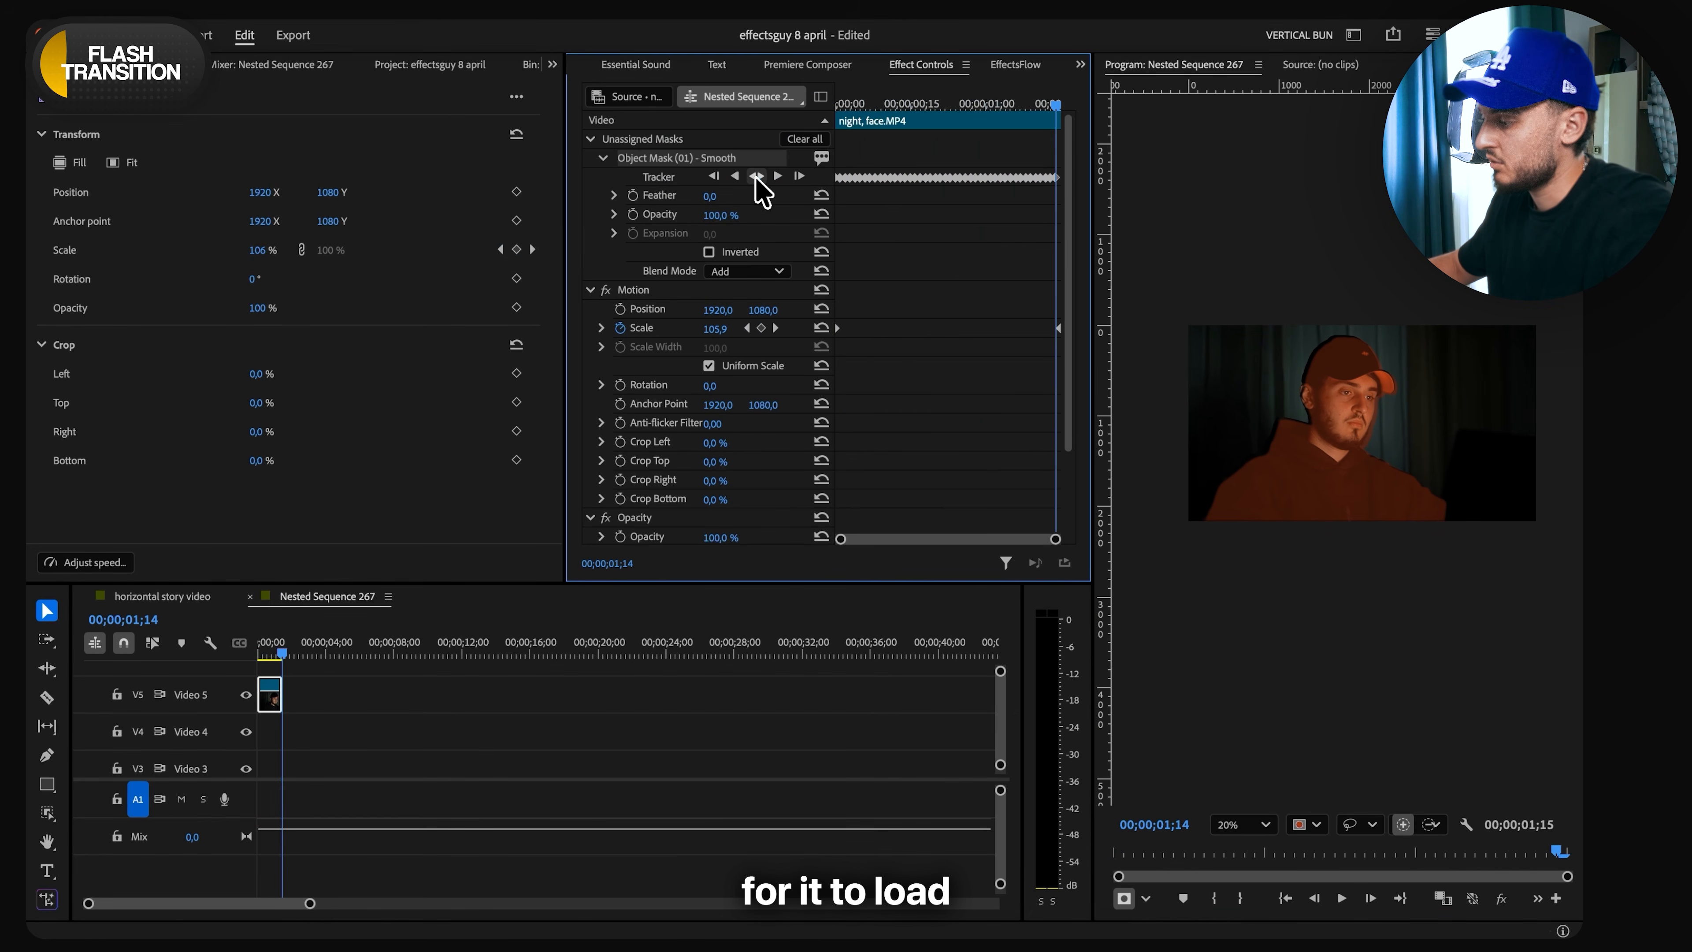
pyautogui.moveTo(662, 161); pyautogui.dragTo(641, 431)
pyautogui.click(251, 597)
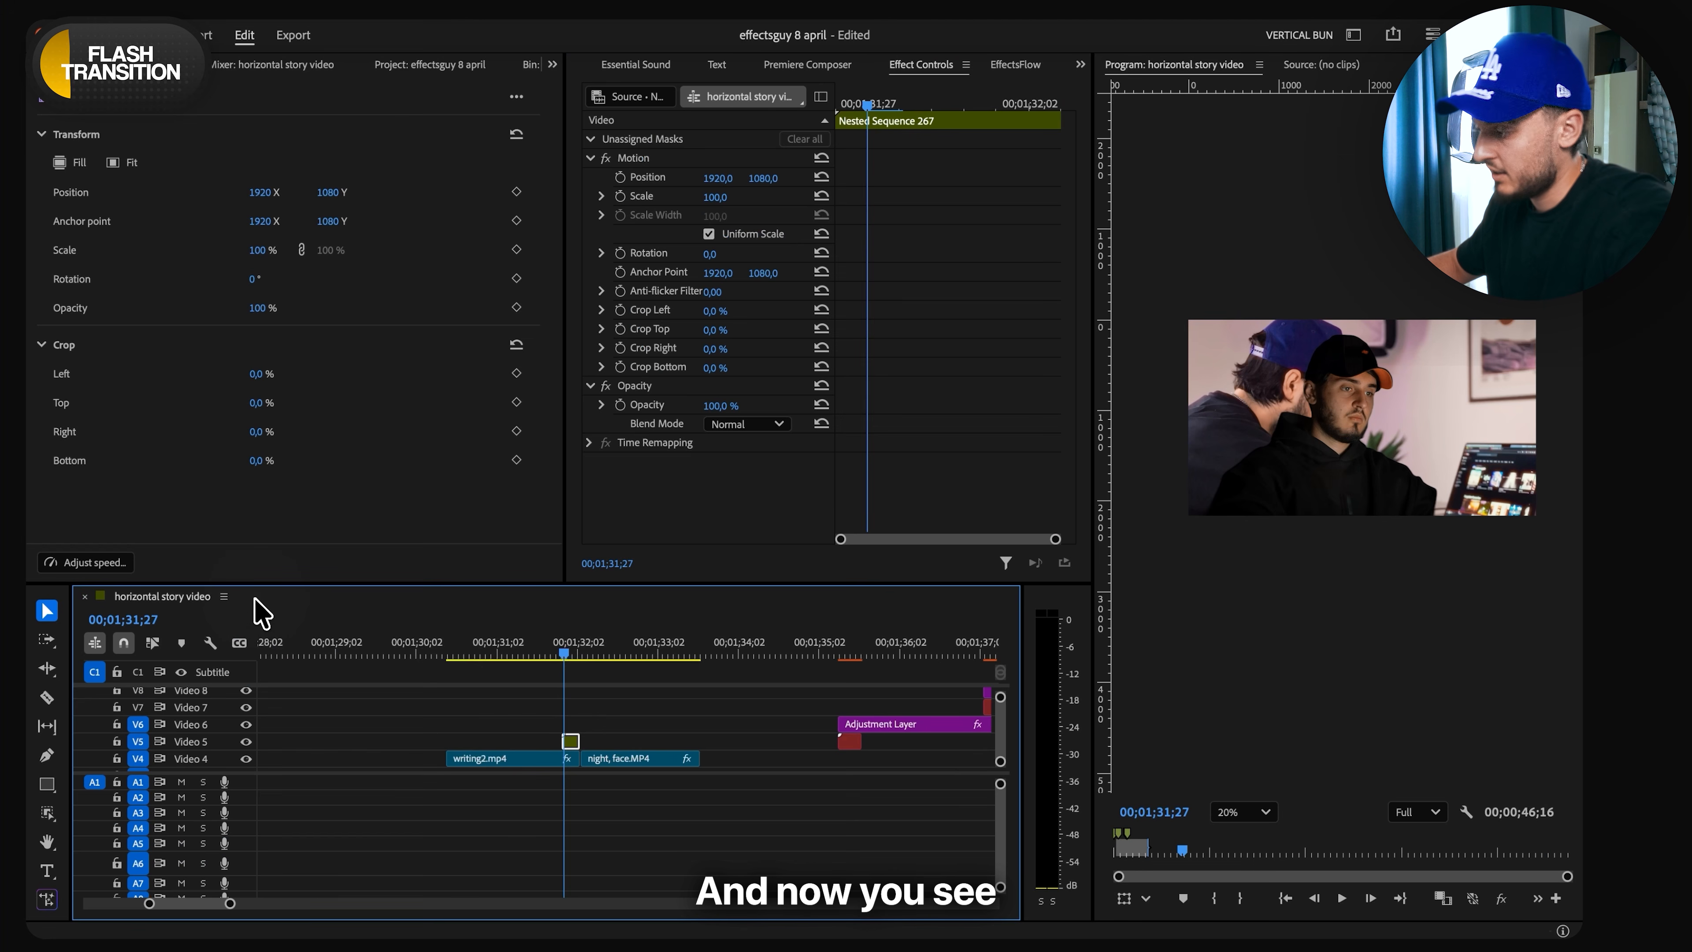
# - Apply a Tint effect to the nested sequence with Map Black To and Map White To both set to white
pyautogui.scroll(5, 533, 720)
pyautogui.scroll(-3, 759, 719)
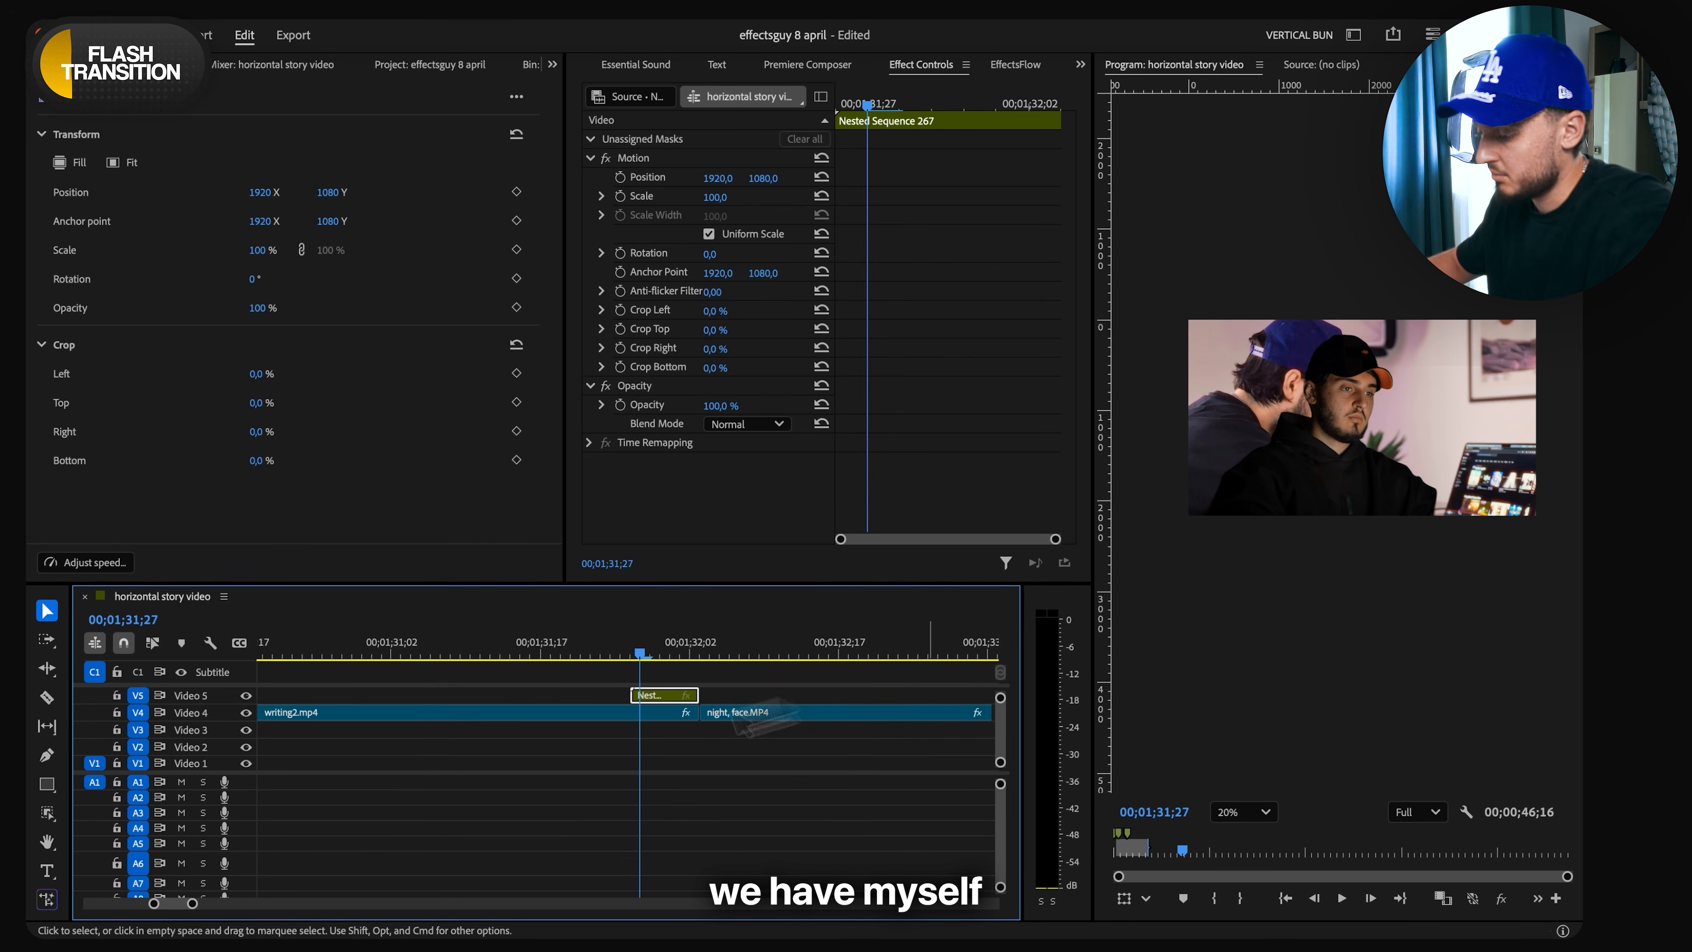
pyautogui.hotkey('shift', 'space')
pyautogui.write('tint')
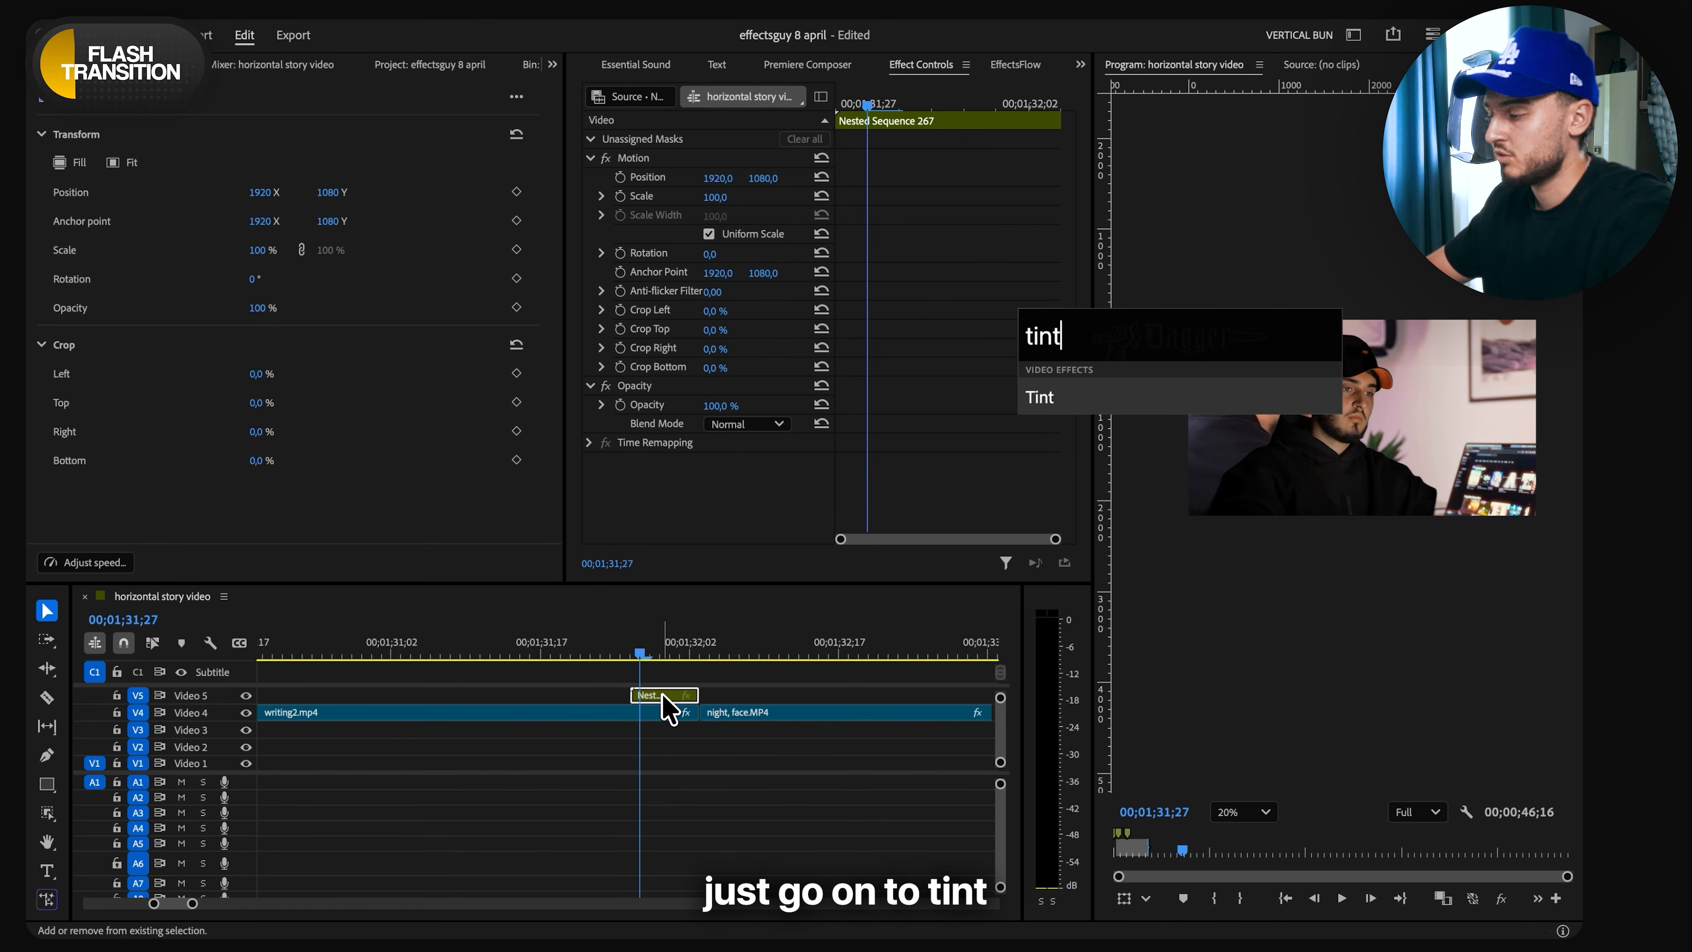
pyautogui.press('Return')
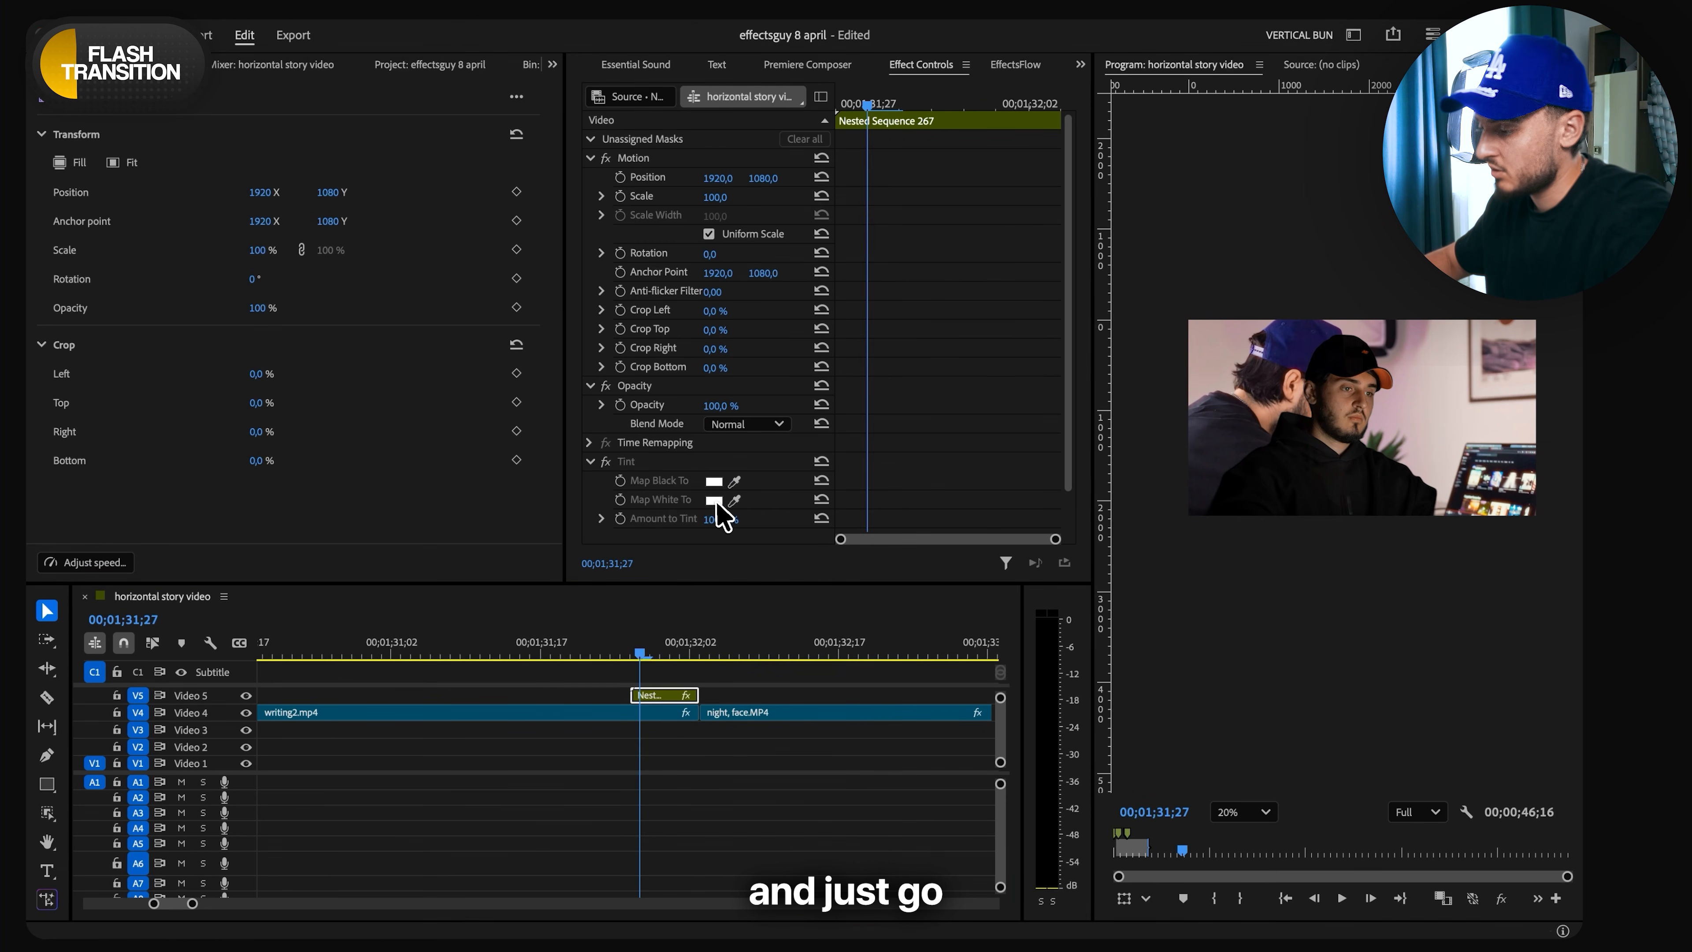
pyautogui.press('Return')
# - Add a Cross Dissolve at the start of the white silhouette clip on Video 5 and shorten it
pyautogui.scroll(3, 1375, 420)
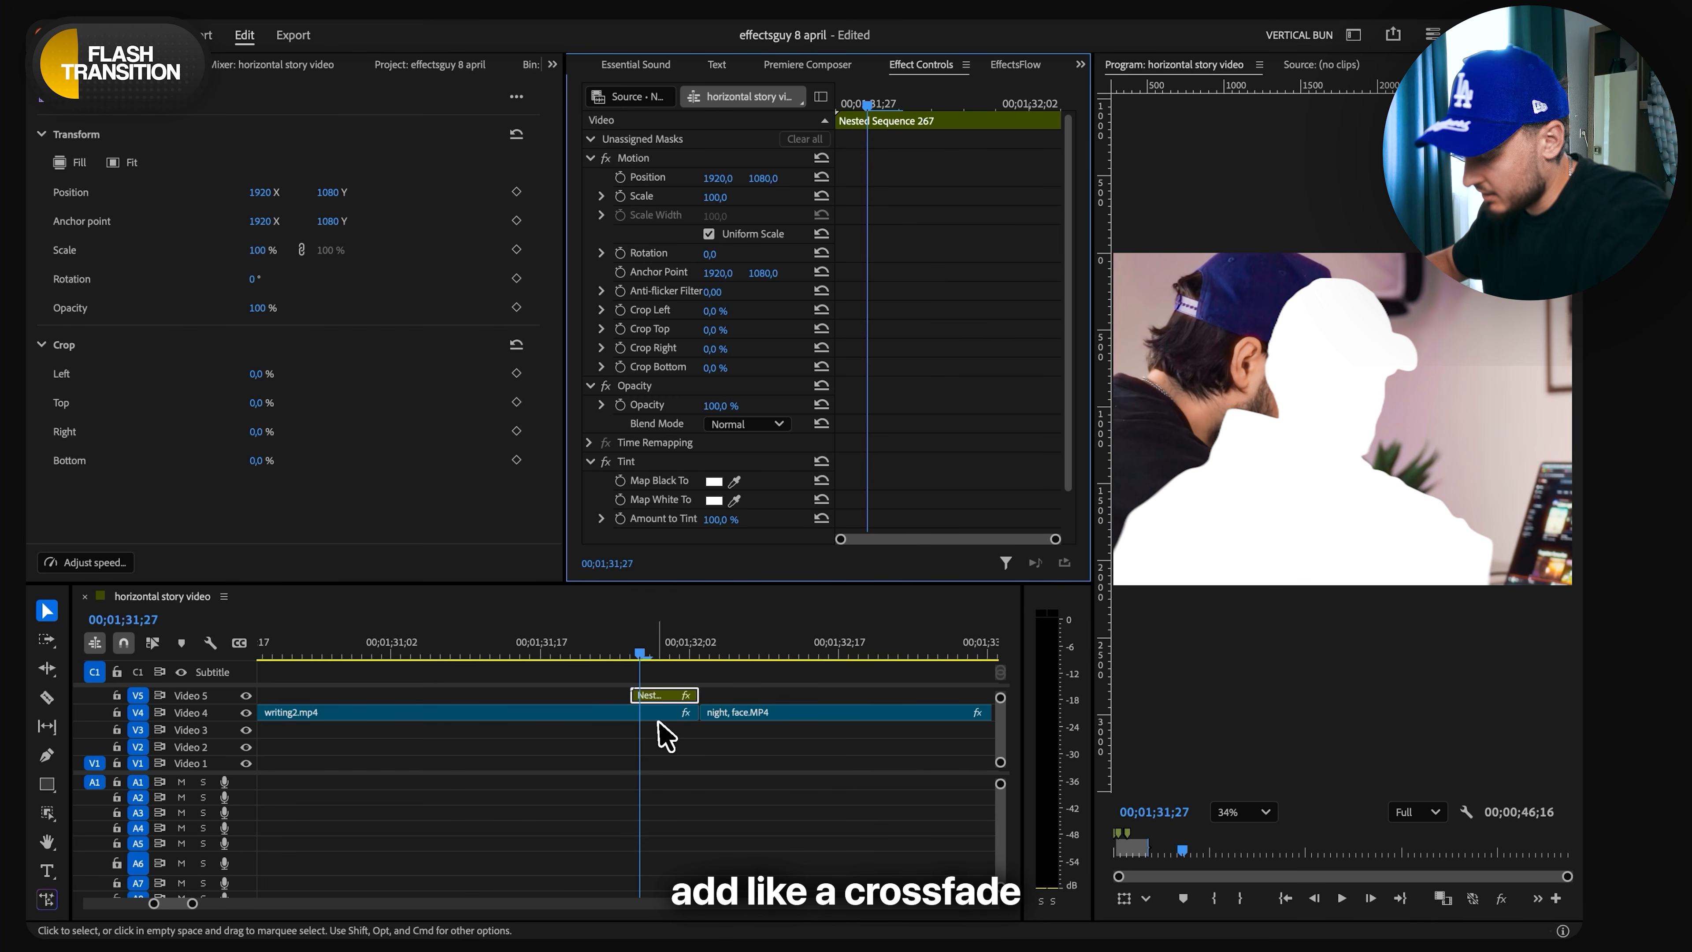
pyautogui.scroll(2, 649, 700)
pyautogui.hotkey('shift', '7')
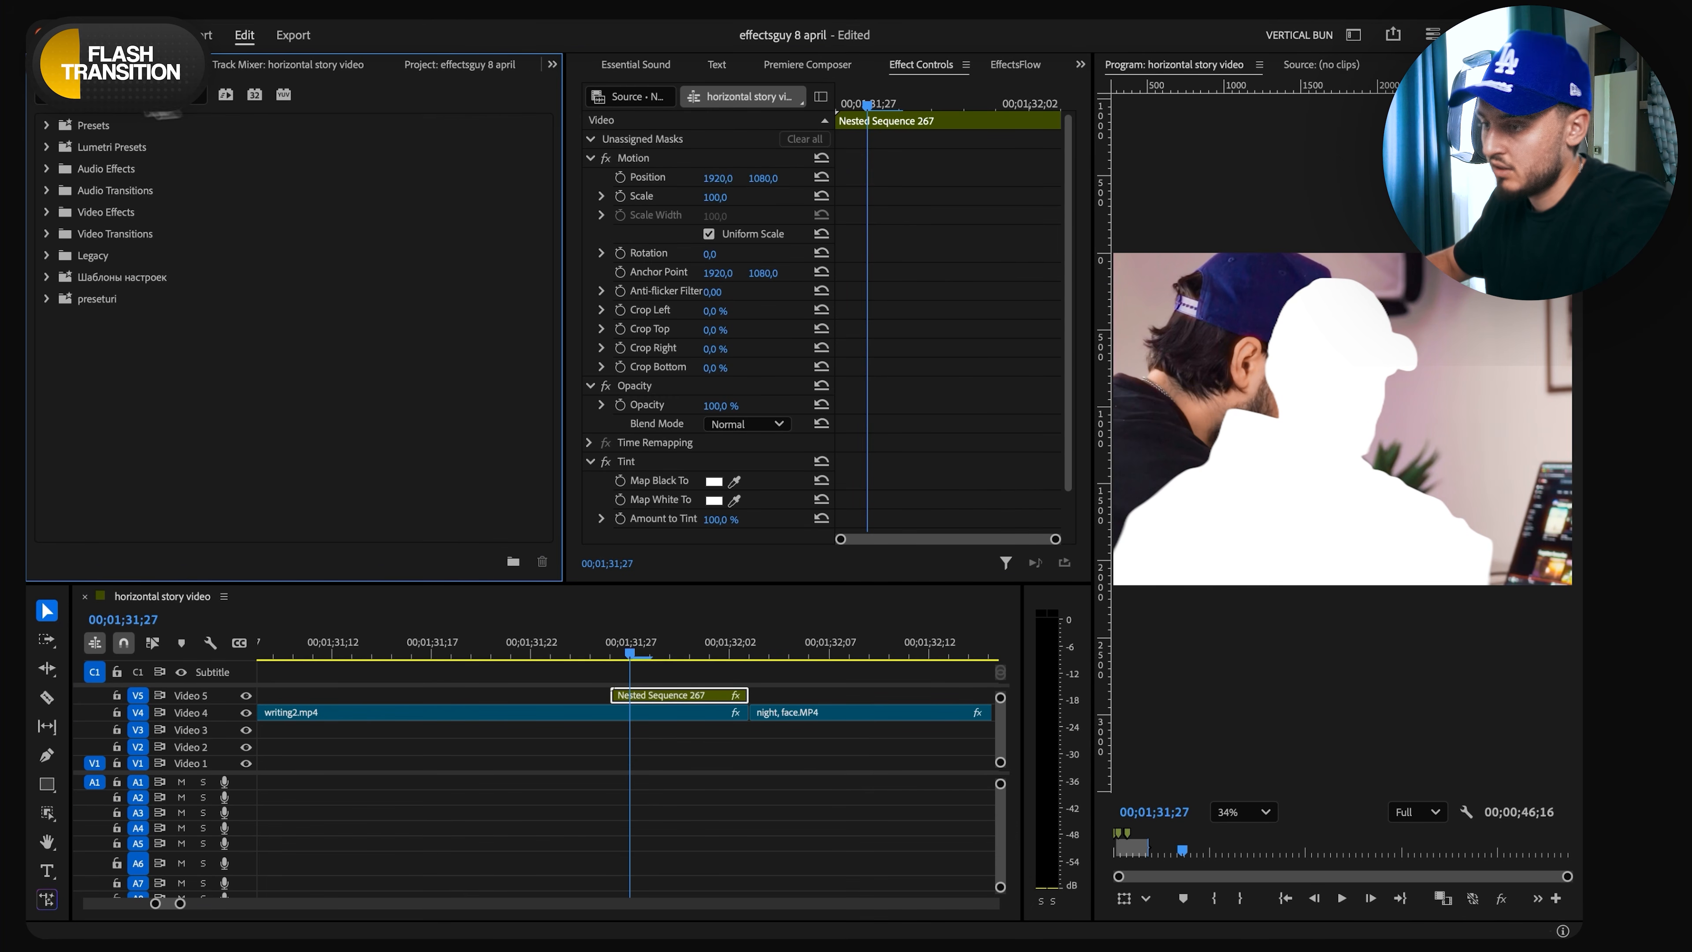
pyautogui.write('cro')
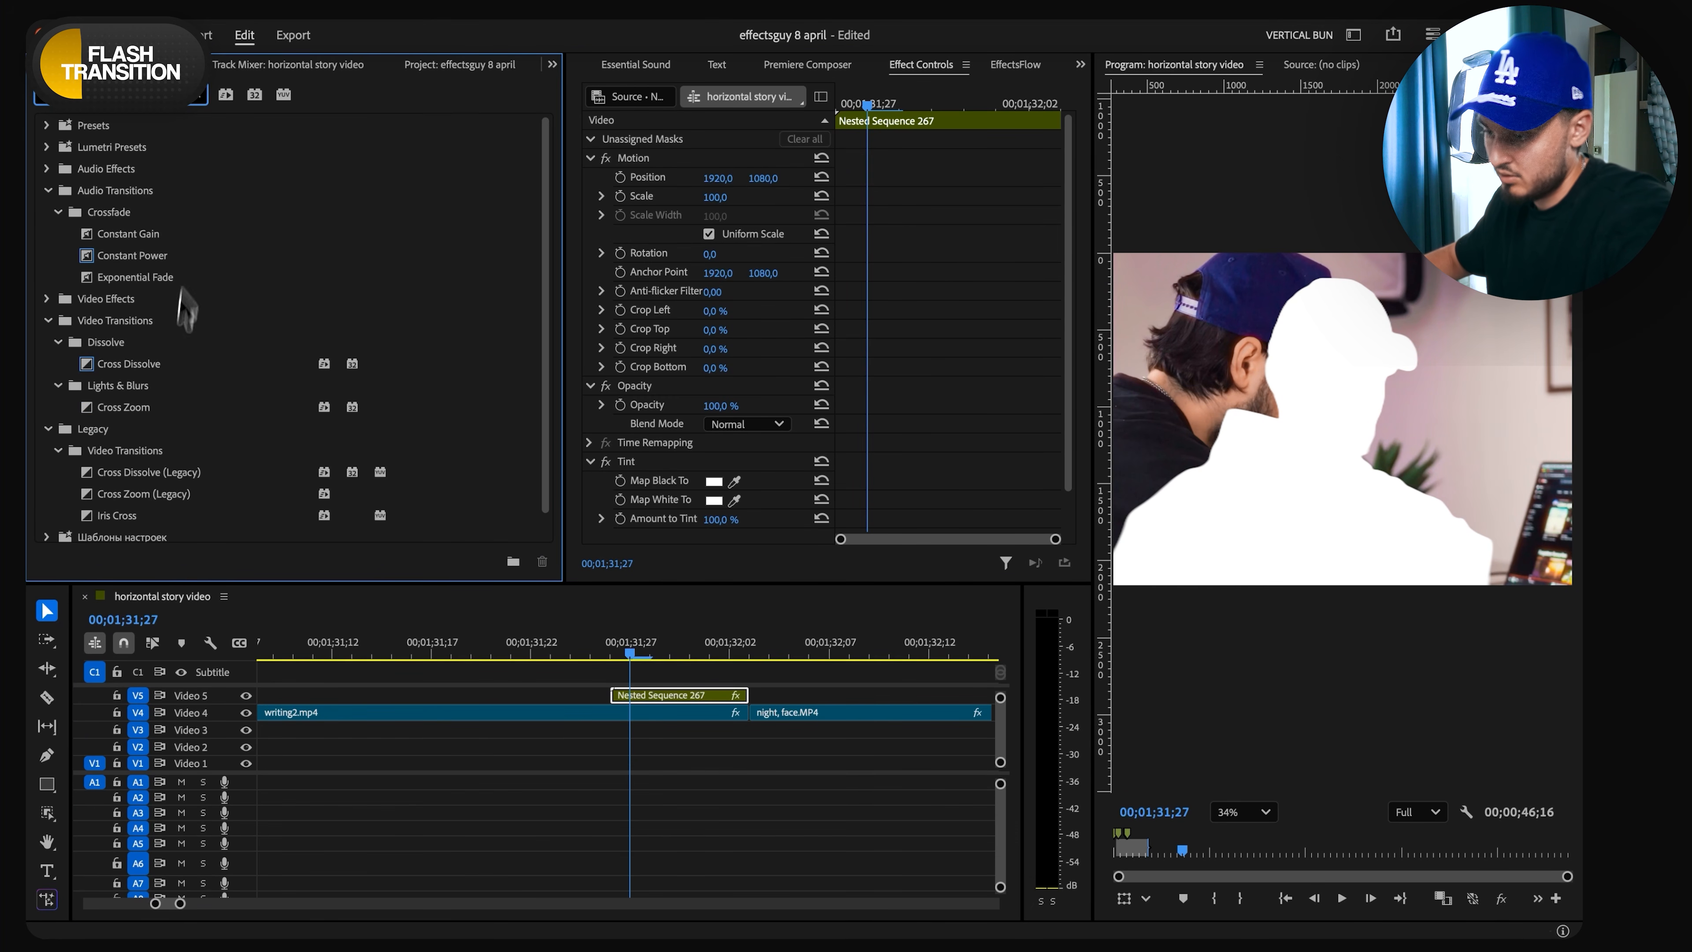
pyautogui.moveTo(136, 370); pyautogui.dragTo(579, 697)
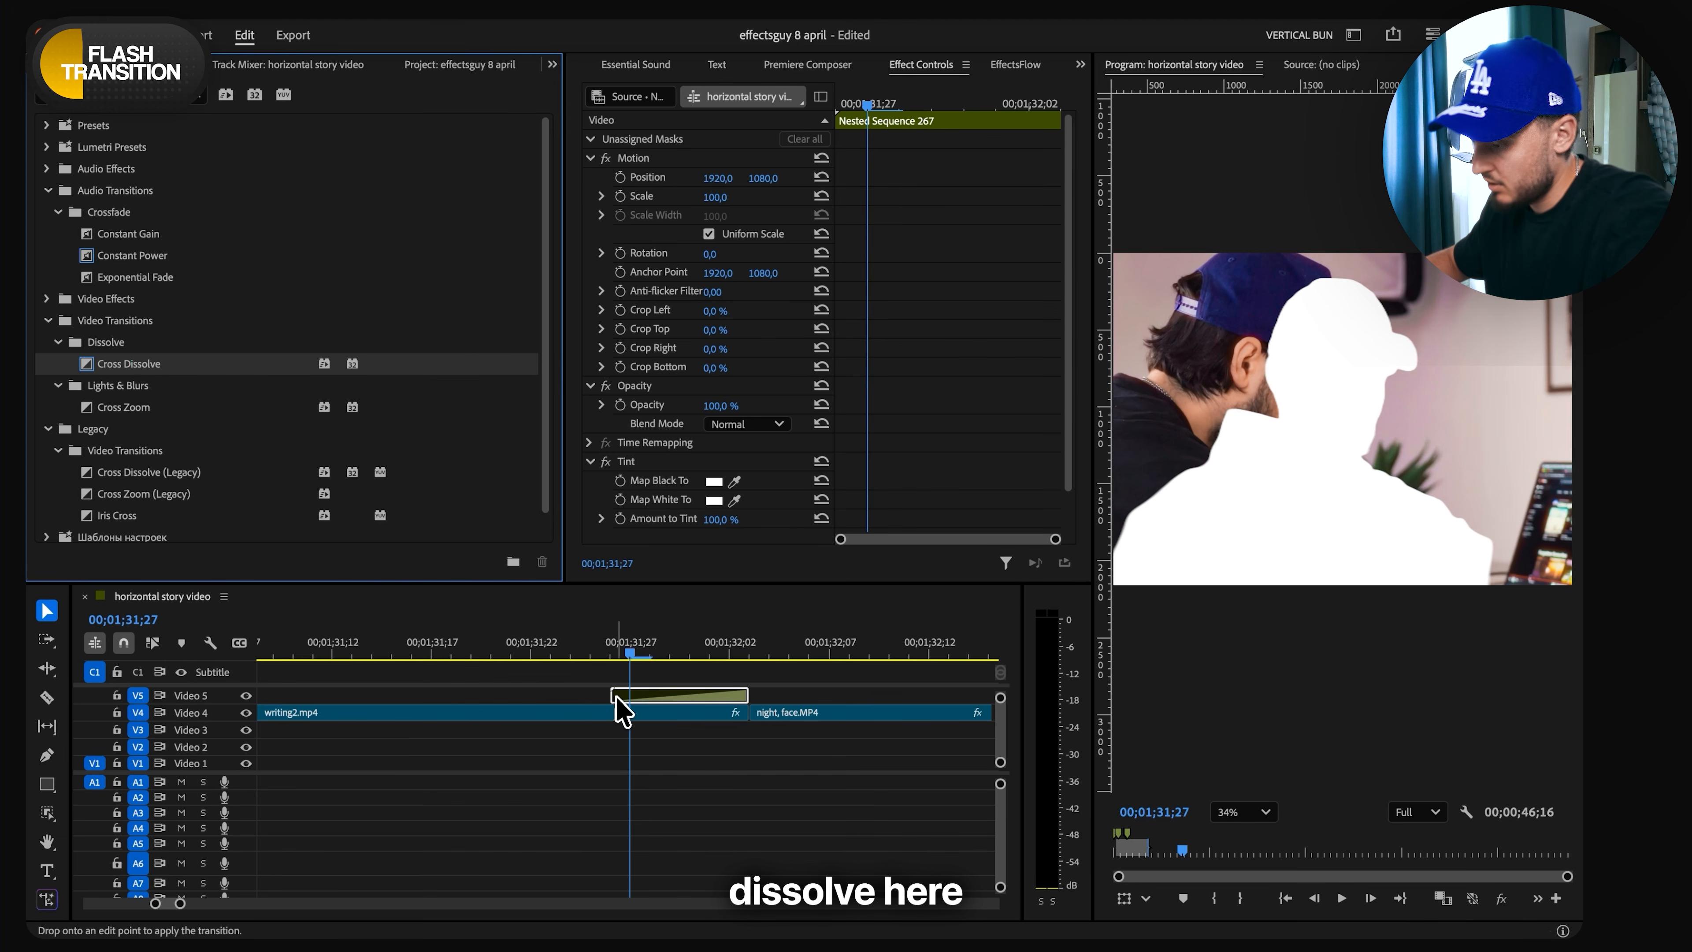
pyautogui.moveTo(622, 710); pyautogui.dragTo(669, 699)
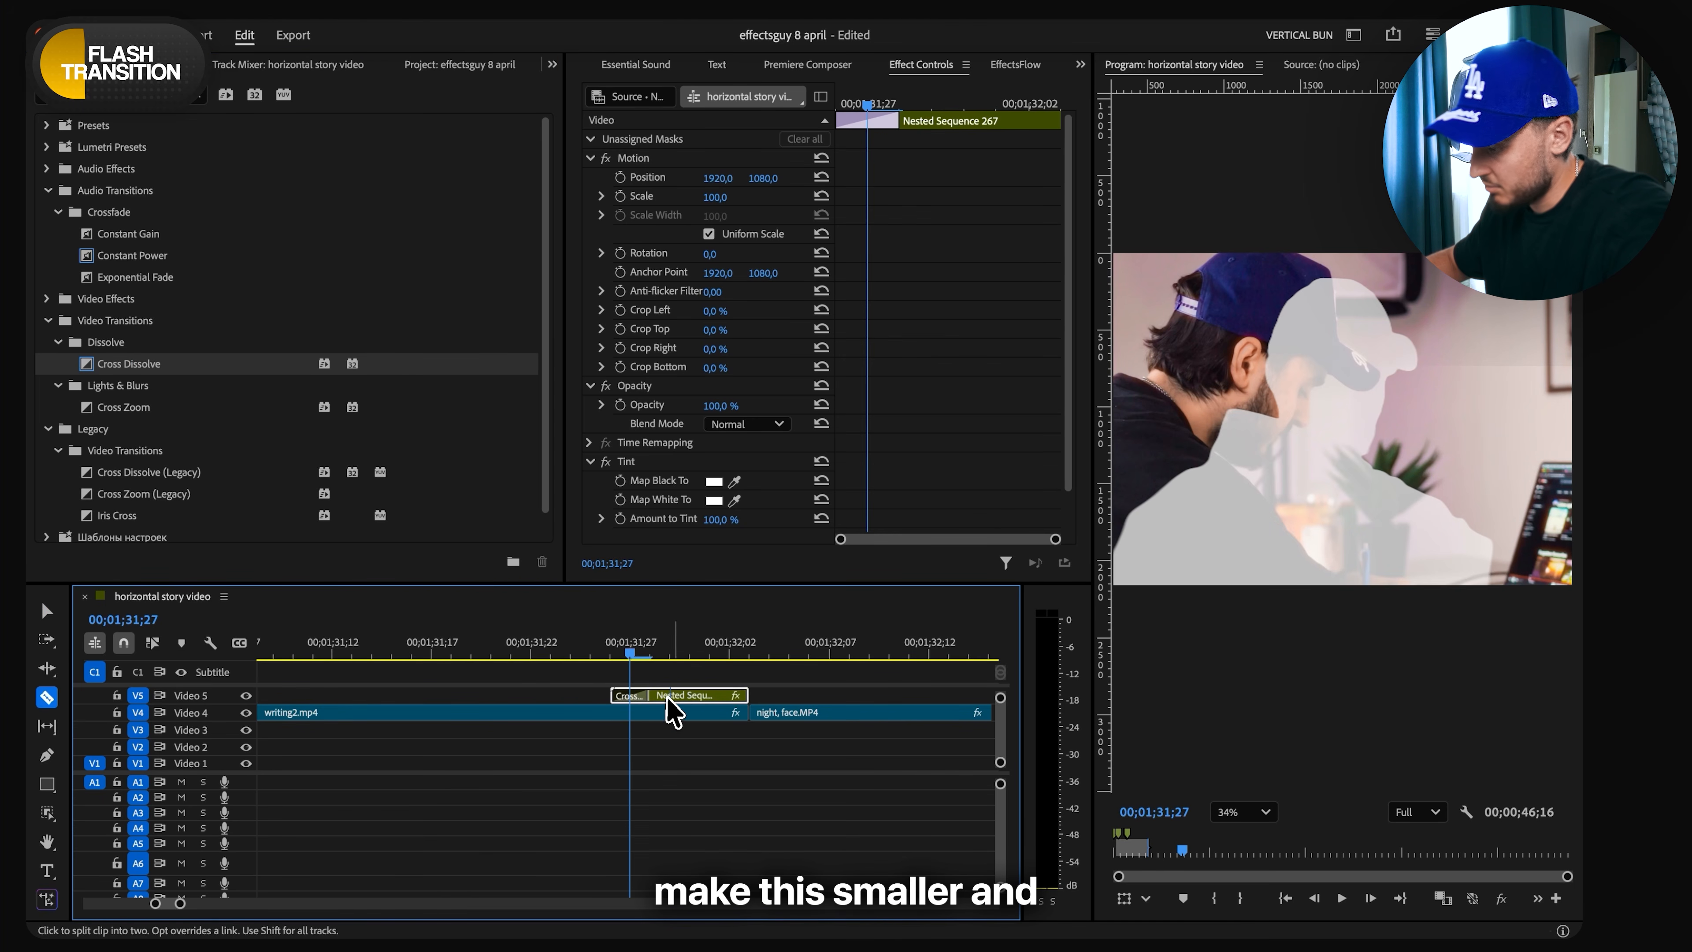
# - Split the rest of the white silhouette clip into short pieces, delete alternate pieces for a flicker, and play the transition back
pyautogui.press('c')
pyautogui.click(692, 696)
pyautogui.press('v')
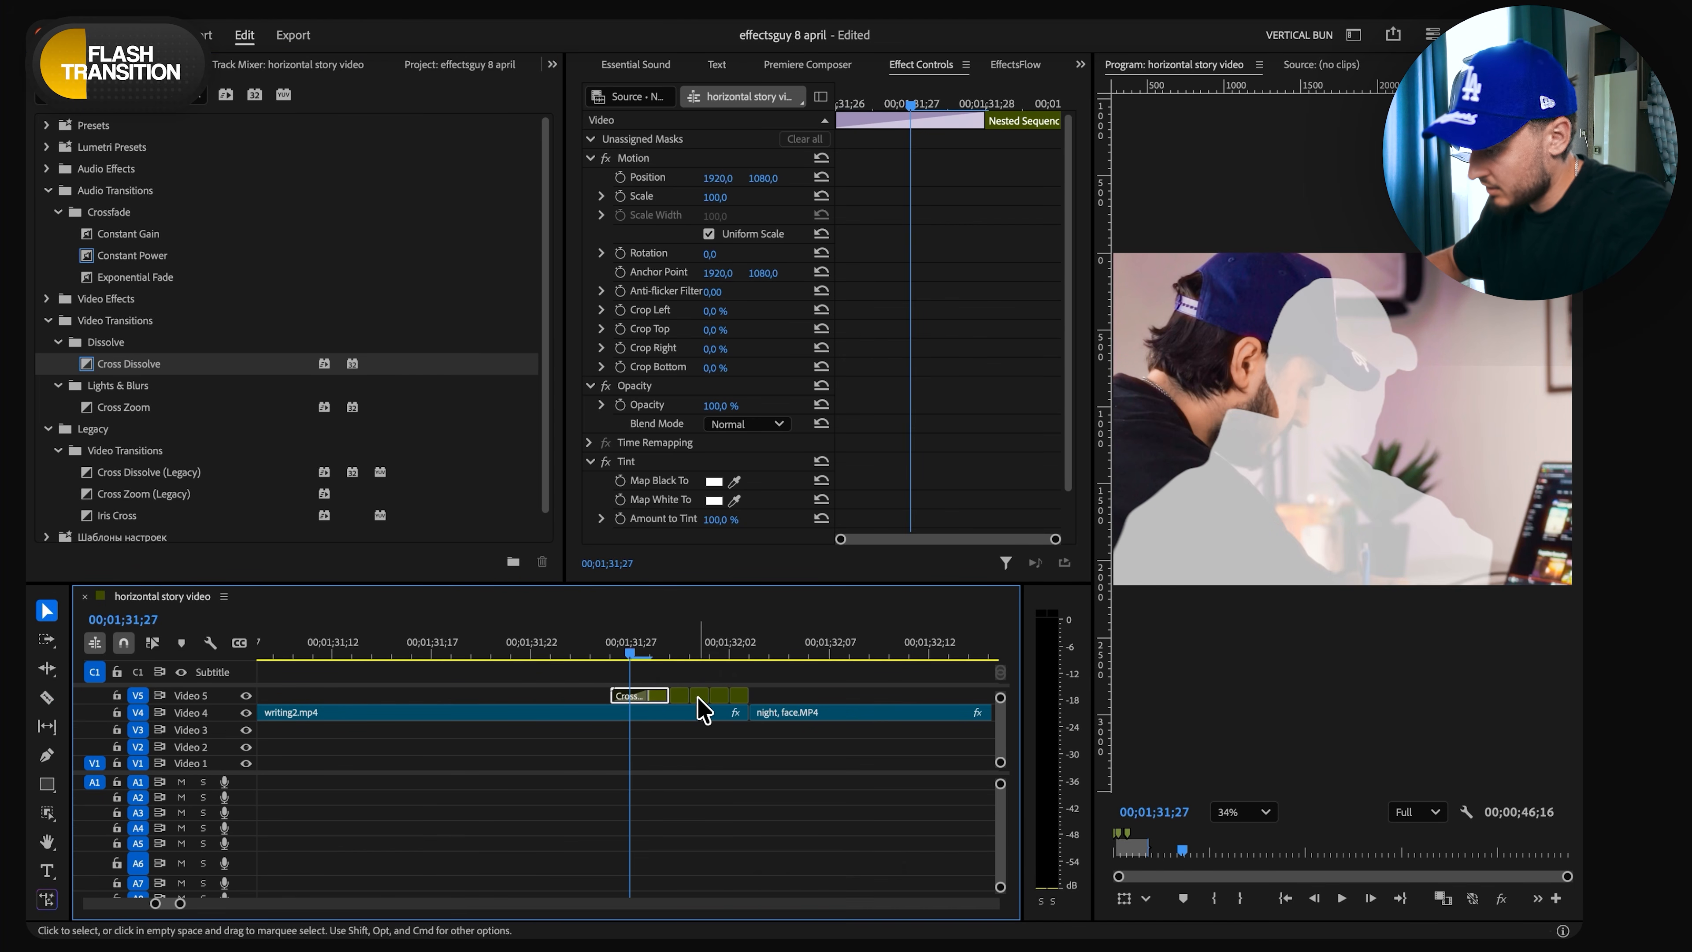
pyautogui.click(700, 695)
pyautogui.click(678, 697)
pyautogui.press('Delete')
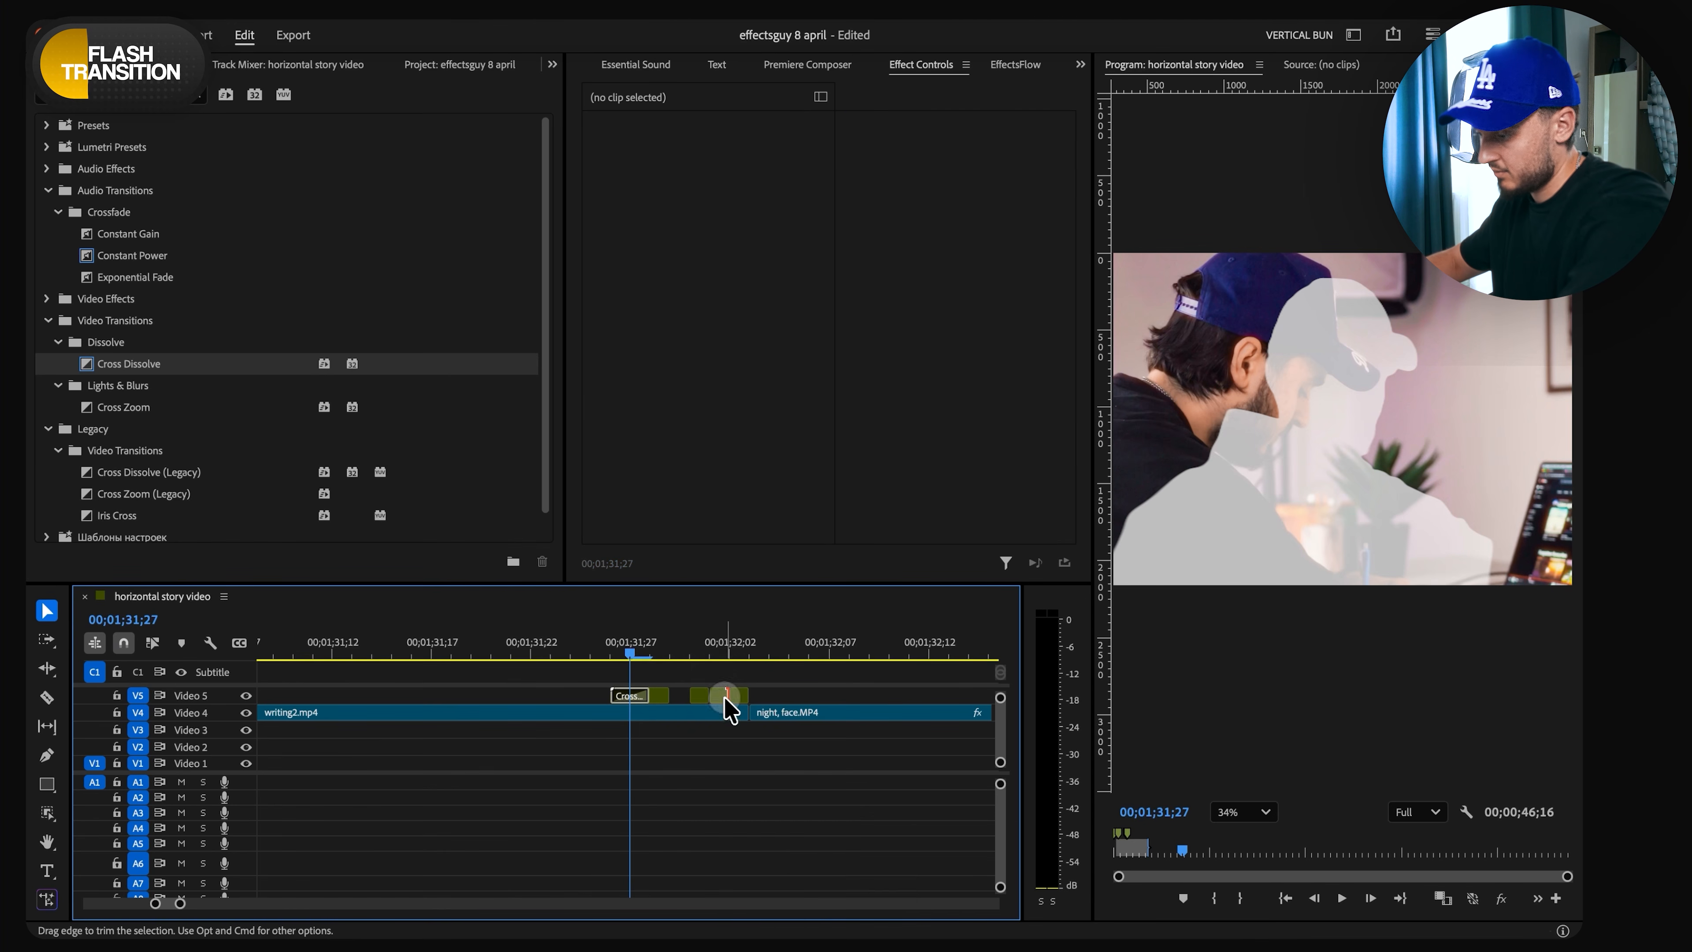
pyautogui.click(720, 696)
pyautogui.press('Delete')
pyautogui.moveTo(591, 651); pyautogui.dragTo(572, 649)
pyautogui.press('space')
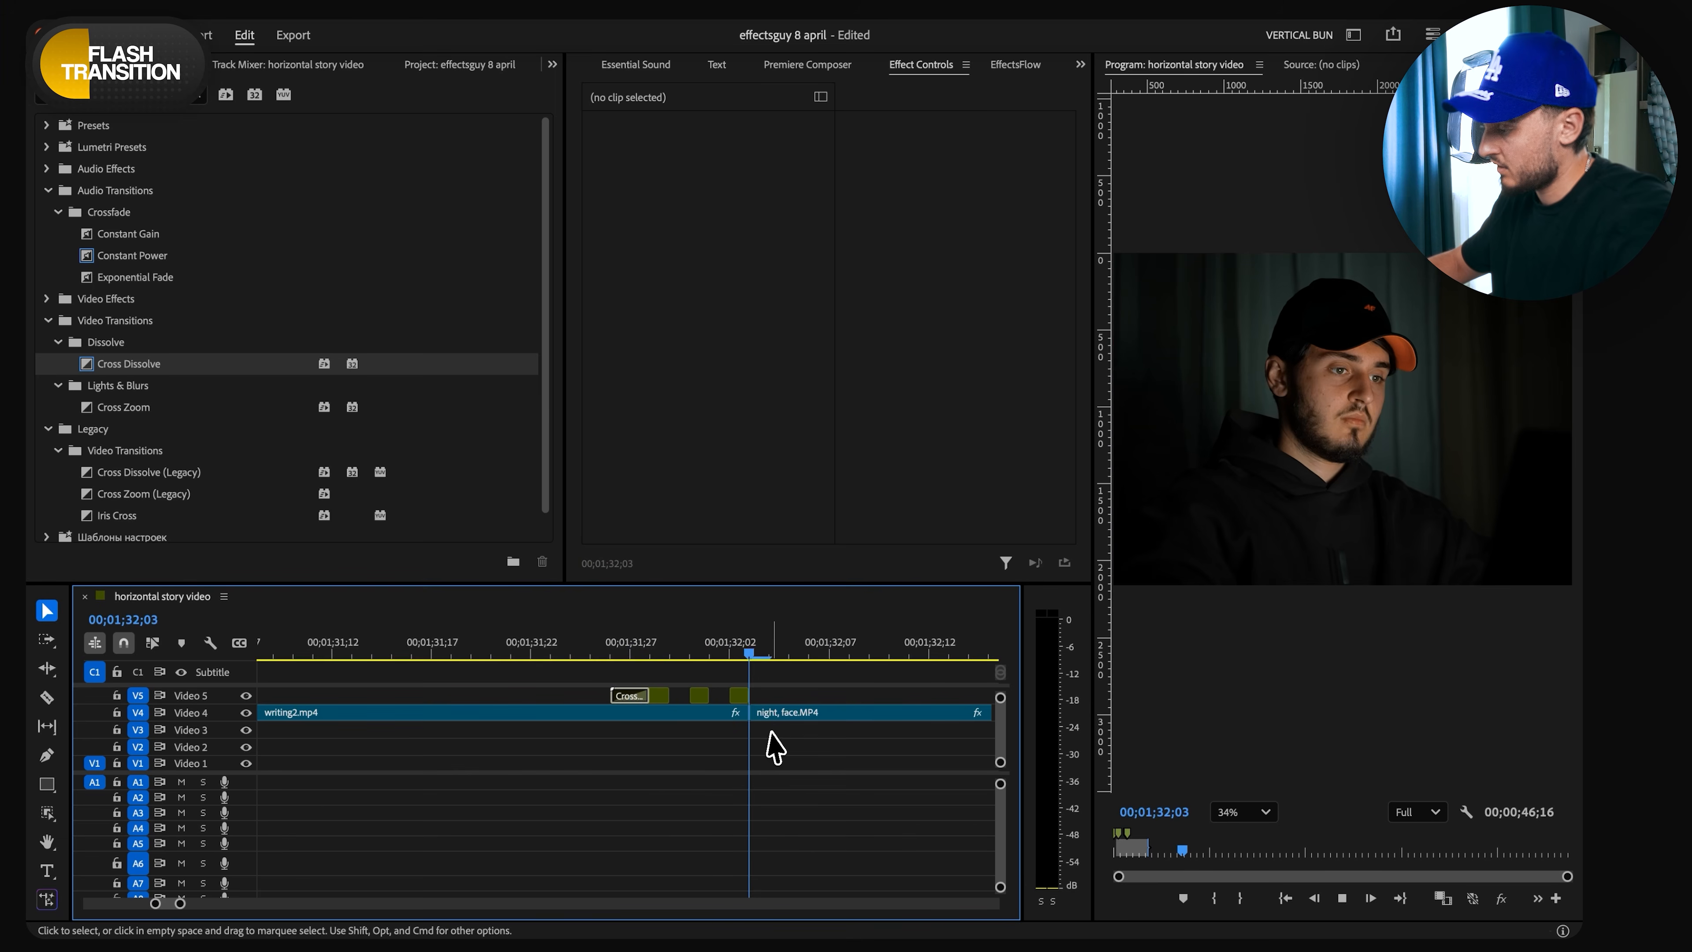
pyautogui.press('space')
pyautogui.click(510, 652)
pyautogui.press('space')
# - Create a new adjustment layer in the project for the flash effect
pyautogui.scroll(-8, 661, 703)
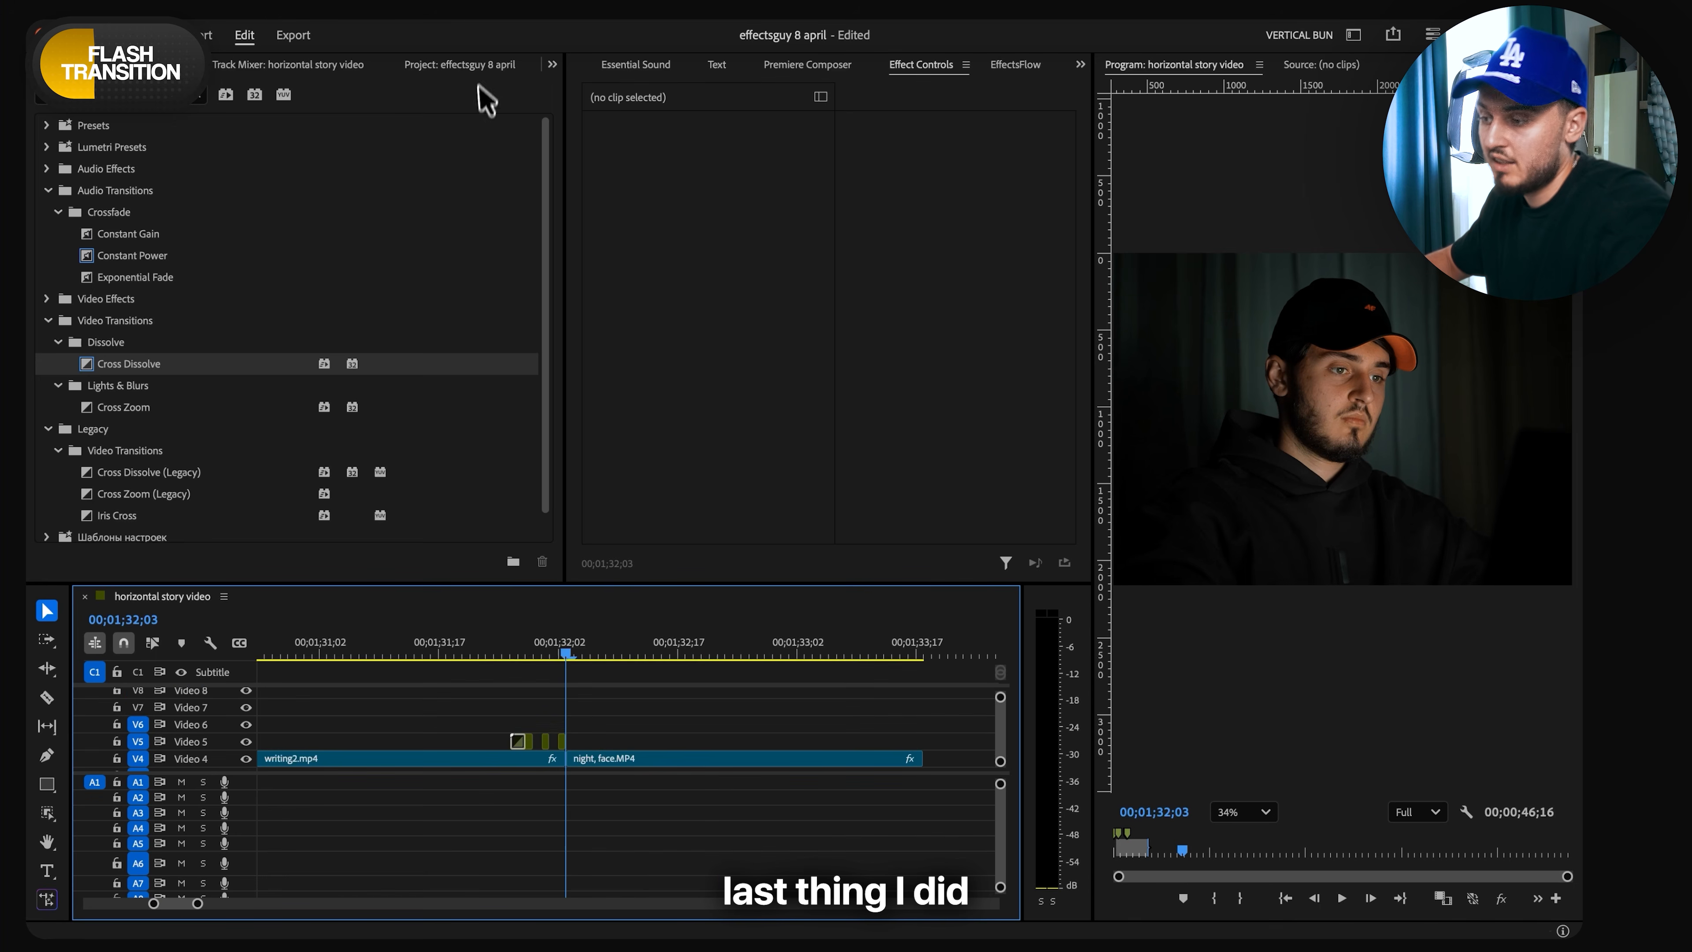
pyautogui.click(478, 72)
pyautogui.click(508, 562)
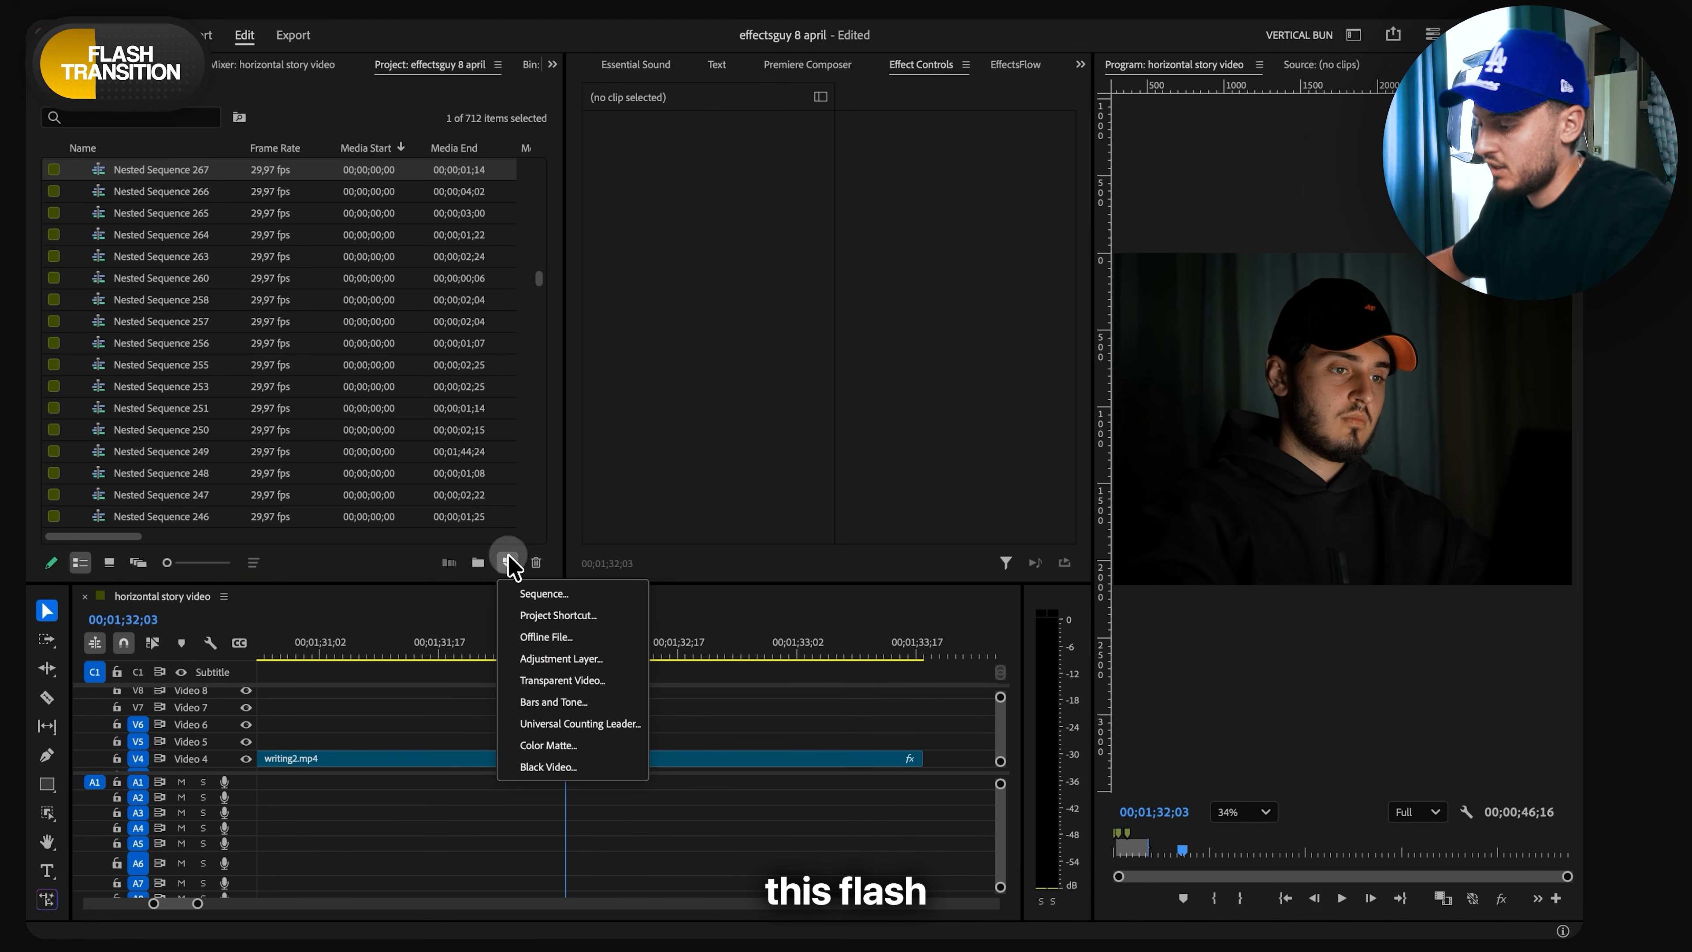
pyautogui.click(569, 659)
pyautogui.click(933, 583)
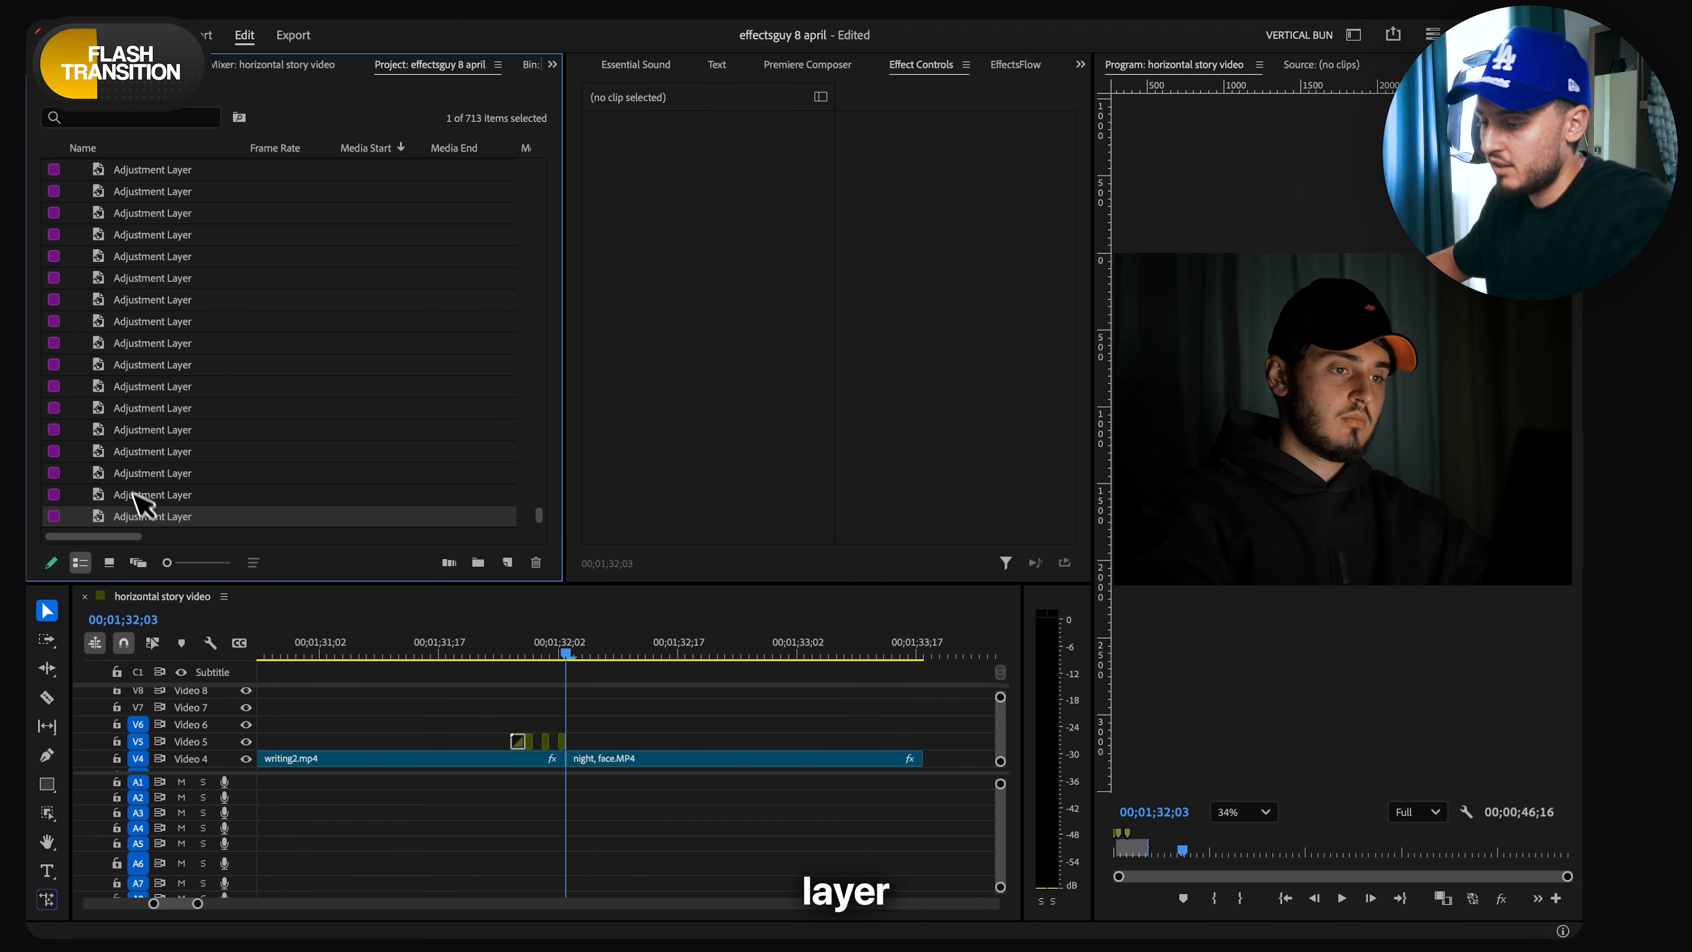
# - Place the adjustment layer on Video 7 above the flash transition and cut off its excess beyond the end of night, face.MP4
pyautogui.moveTo(143, 516); pyautogui.dragTo(559, 706)
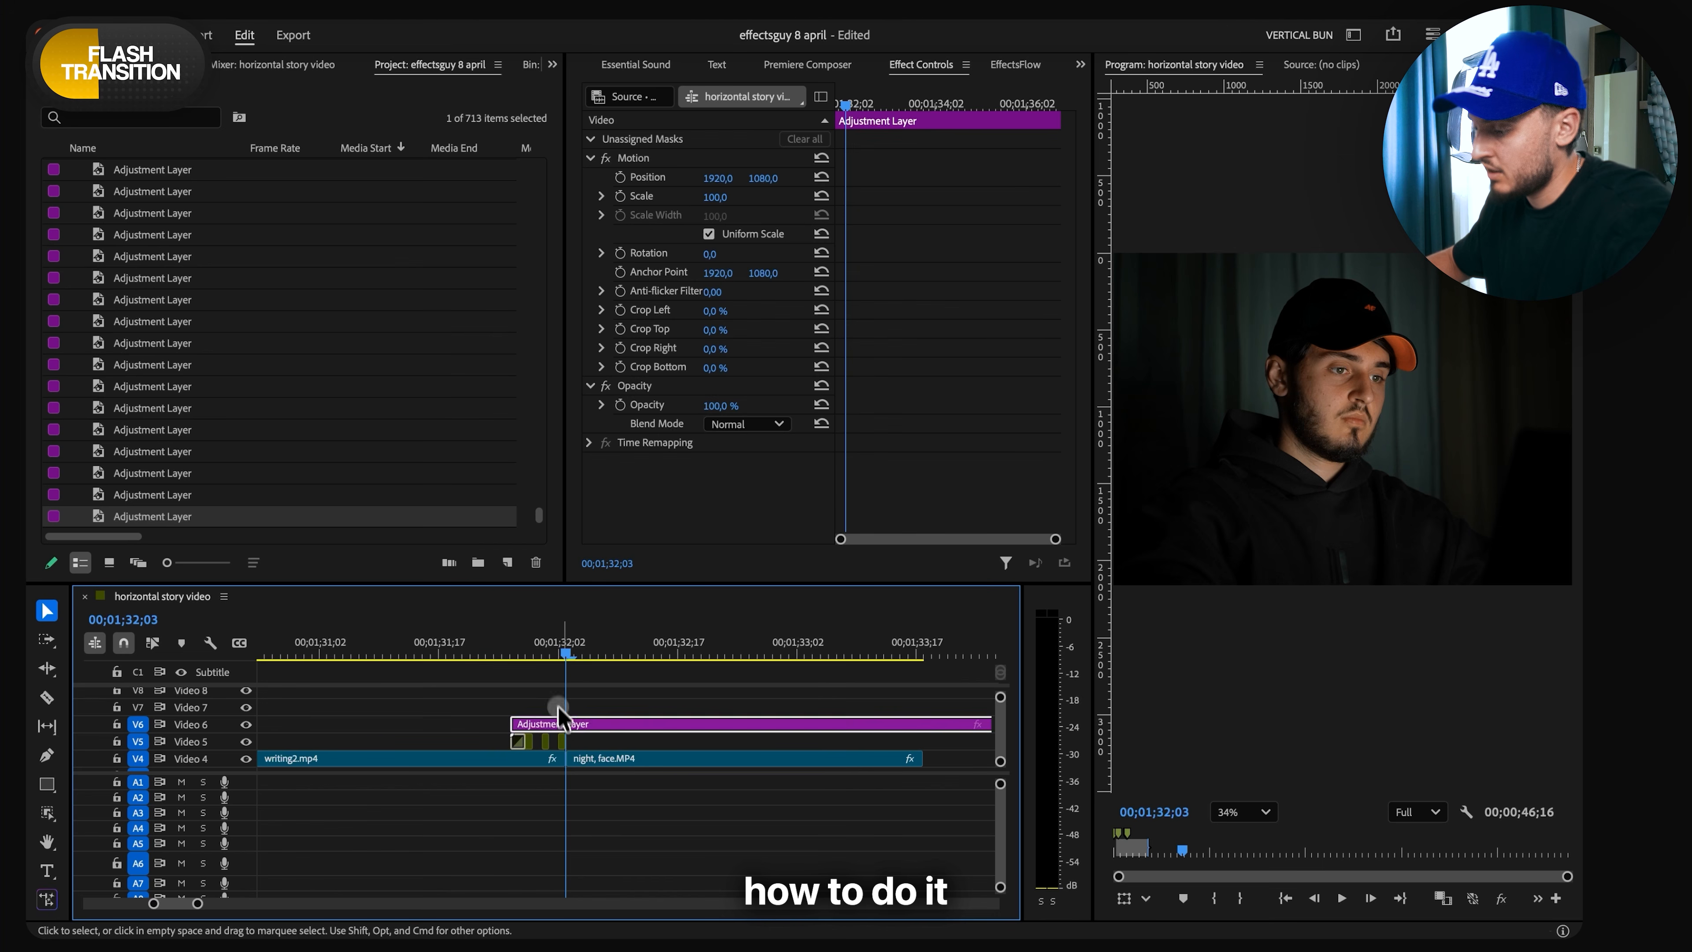
pyautogui.press('c')
pyautogui.click(921, 712)
pyautogui.press('v')
pyautogui.click(957, 706)
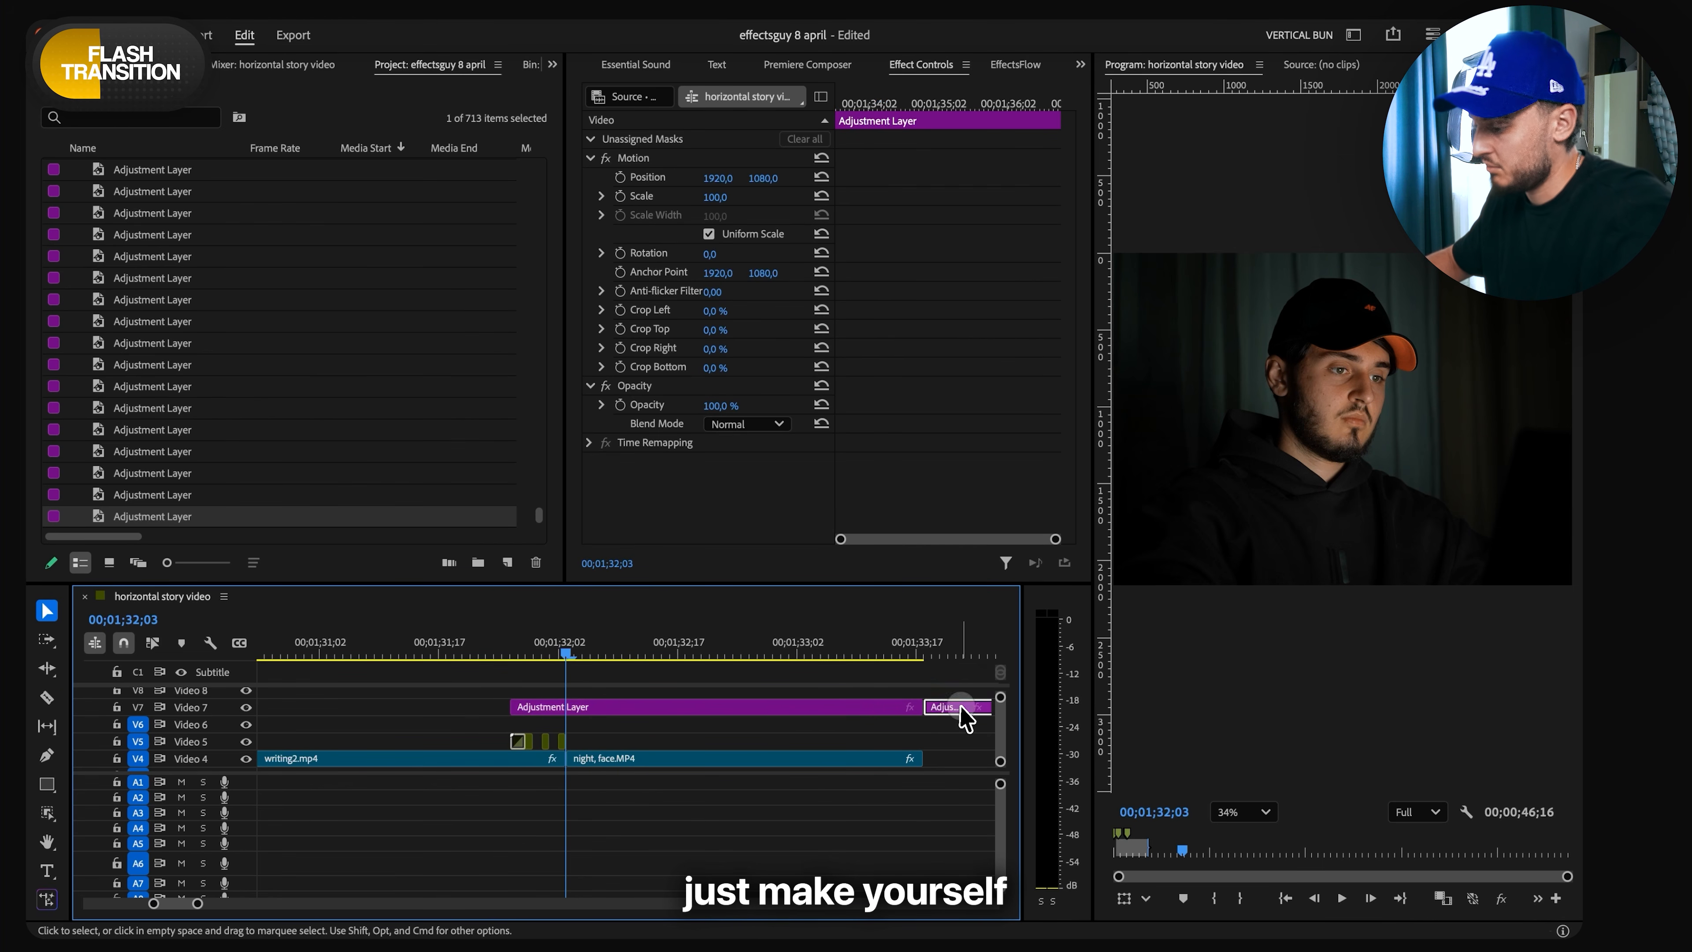
pyautogui.press('Delete')
pyautogui.click(783, 719)
pyautogui.click(781, 708)
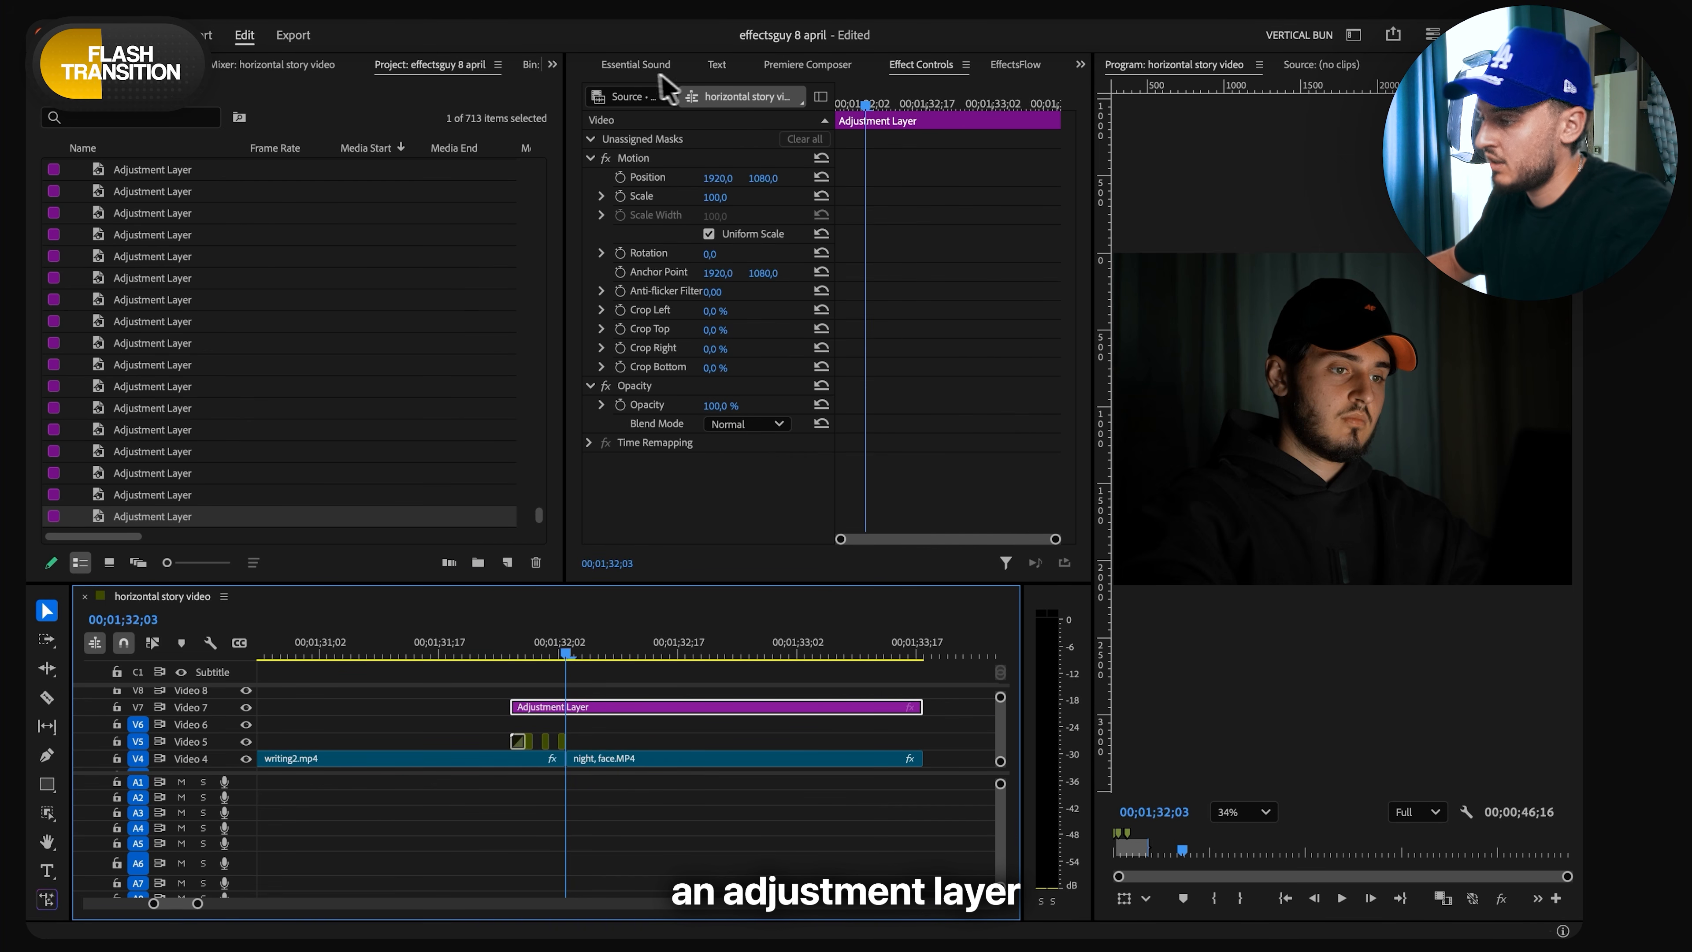
# - Raise the Lumetri Color Exposure of the Video 7 adjustment layer to 2.7
pyautogui.scroll(4, 659, 72)
pyautogui.click(674, 71)
pyautogui.click(602, 68)
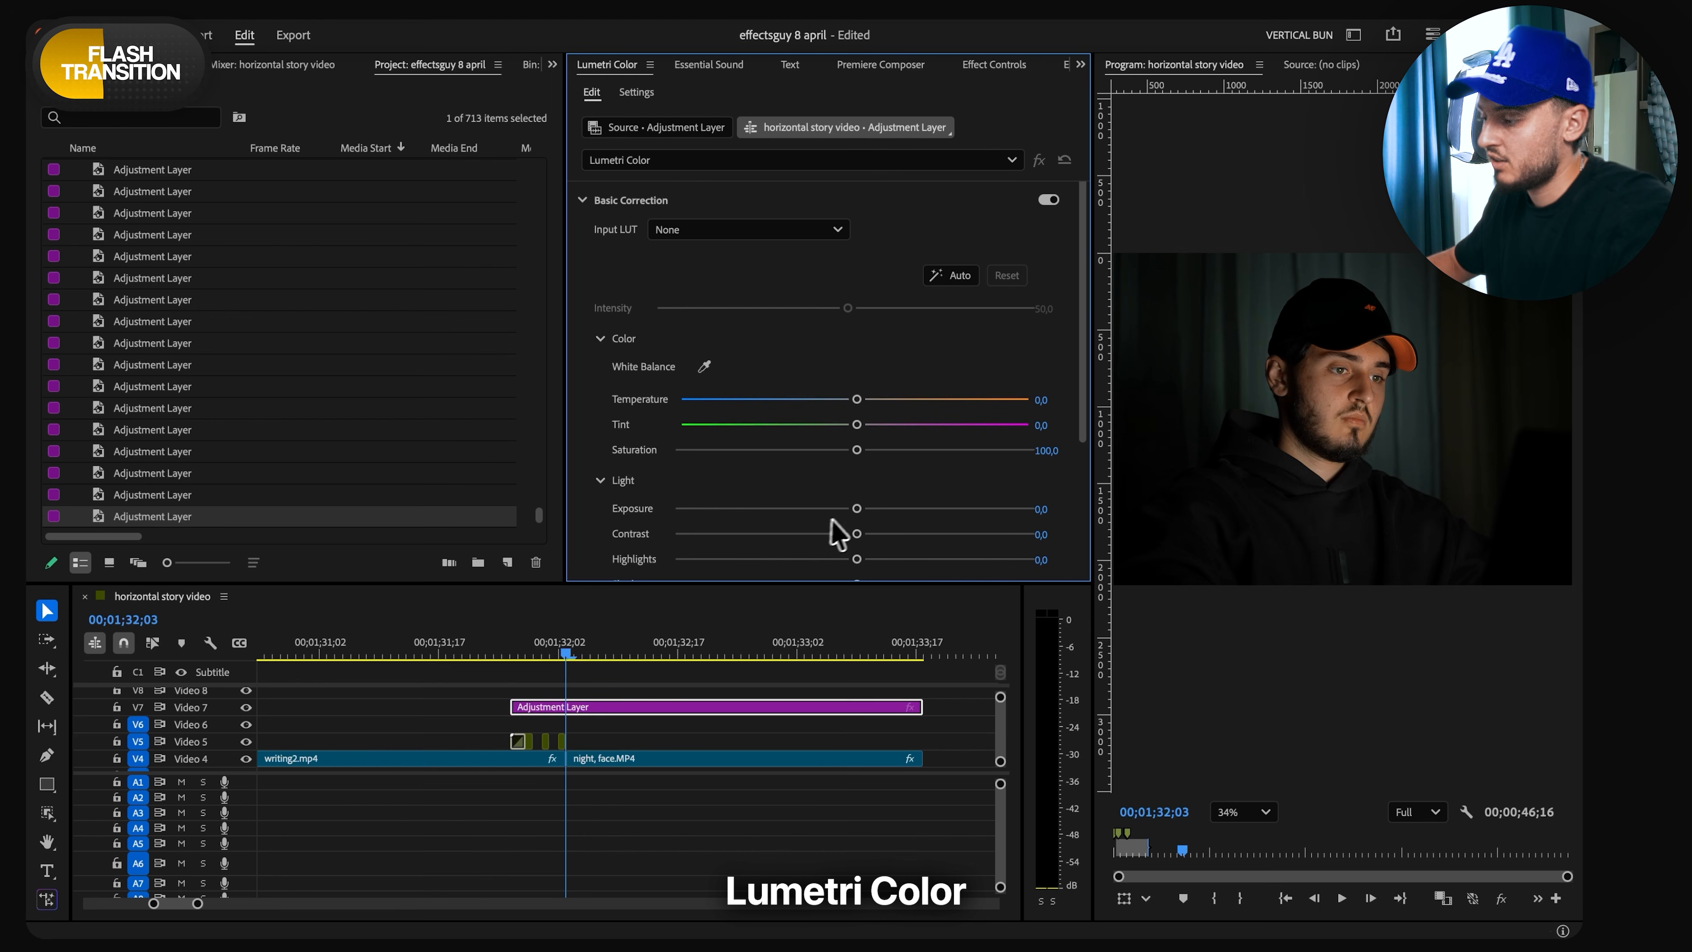
pyautogui.moveTo(867, 509); pyautogui.dragTo(949, 510)
# - Keyframe the adjustment layer's Lumetri Exposure from 2.7 at the cut, 00;01;32;03, down to 0 a few frames after it
pyautogui.click(1001, 65)
pyautogui.scroll(-4, 772, 200)
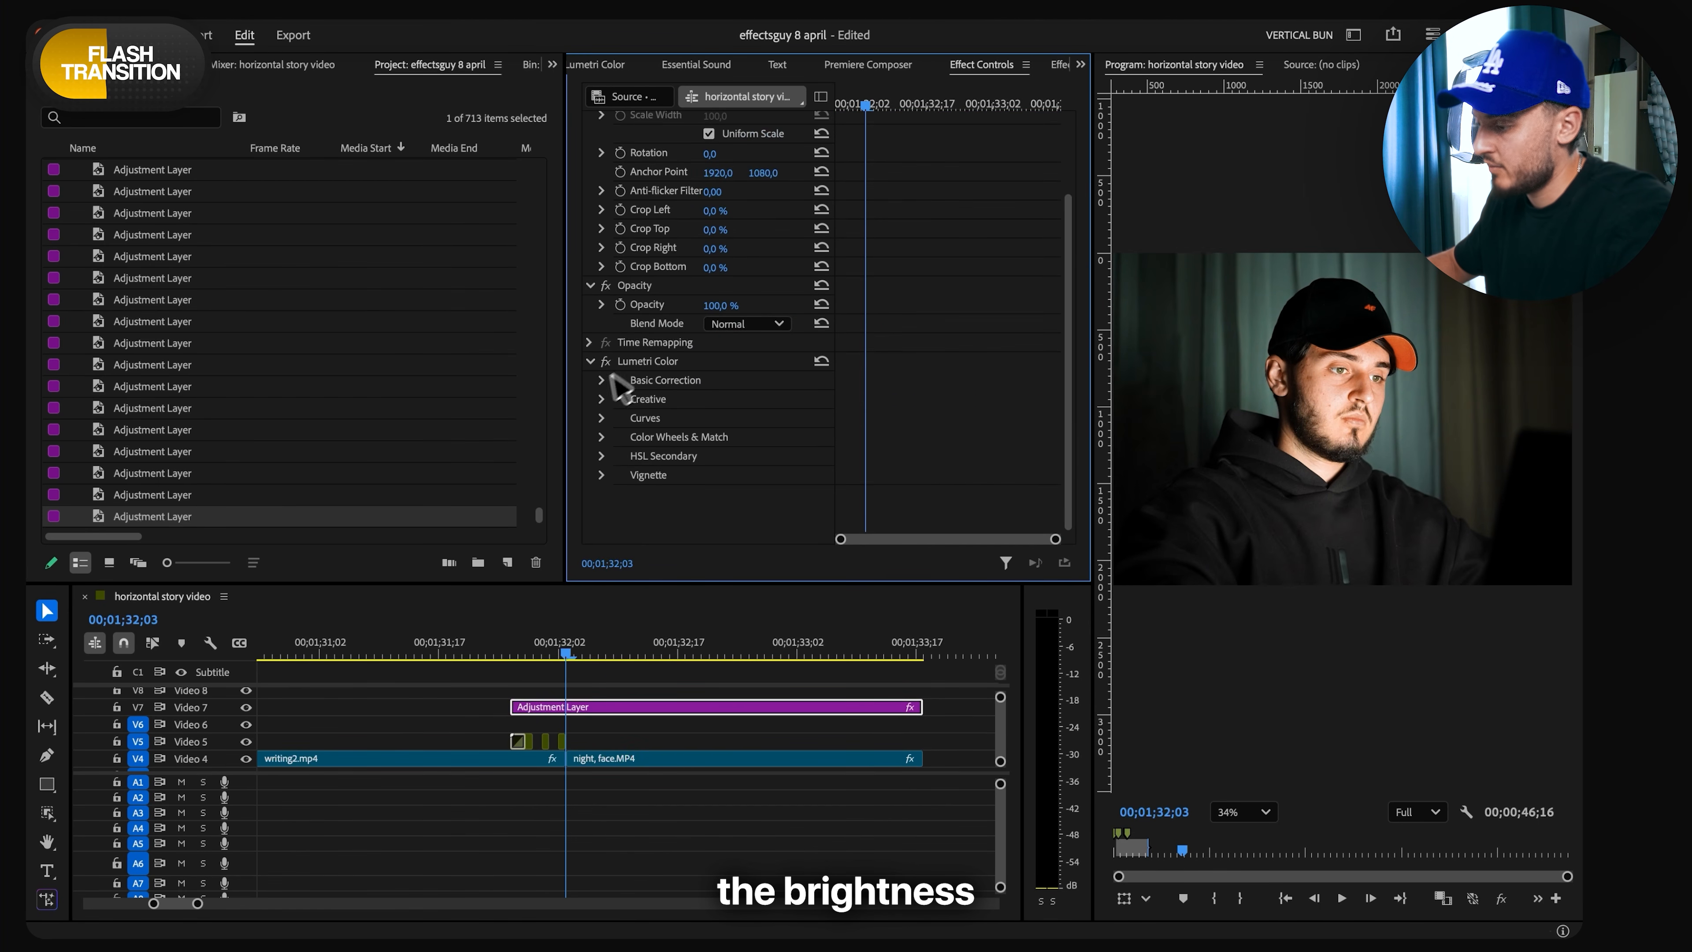
pyautogui.click(602, 380)
pyautogui.scroll(-10, 606, 381)
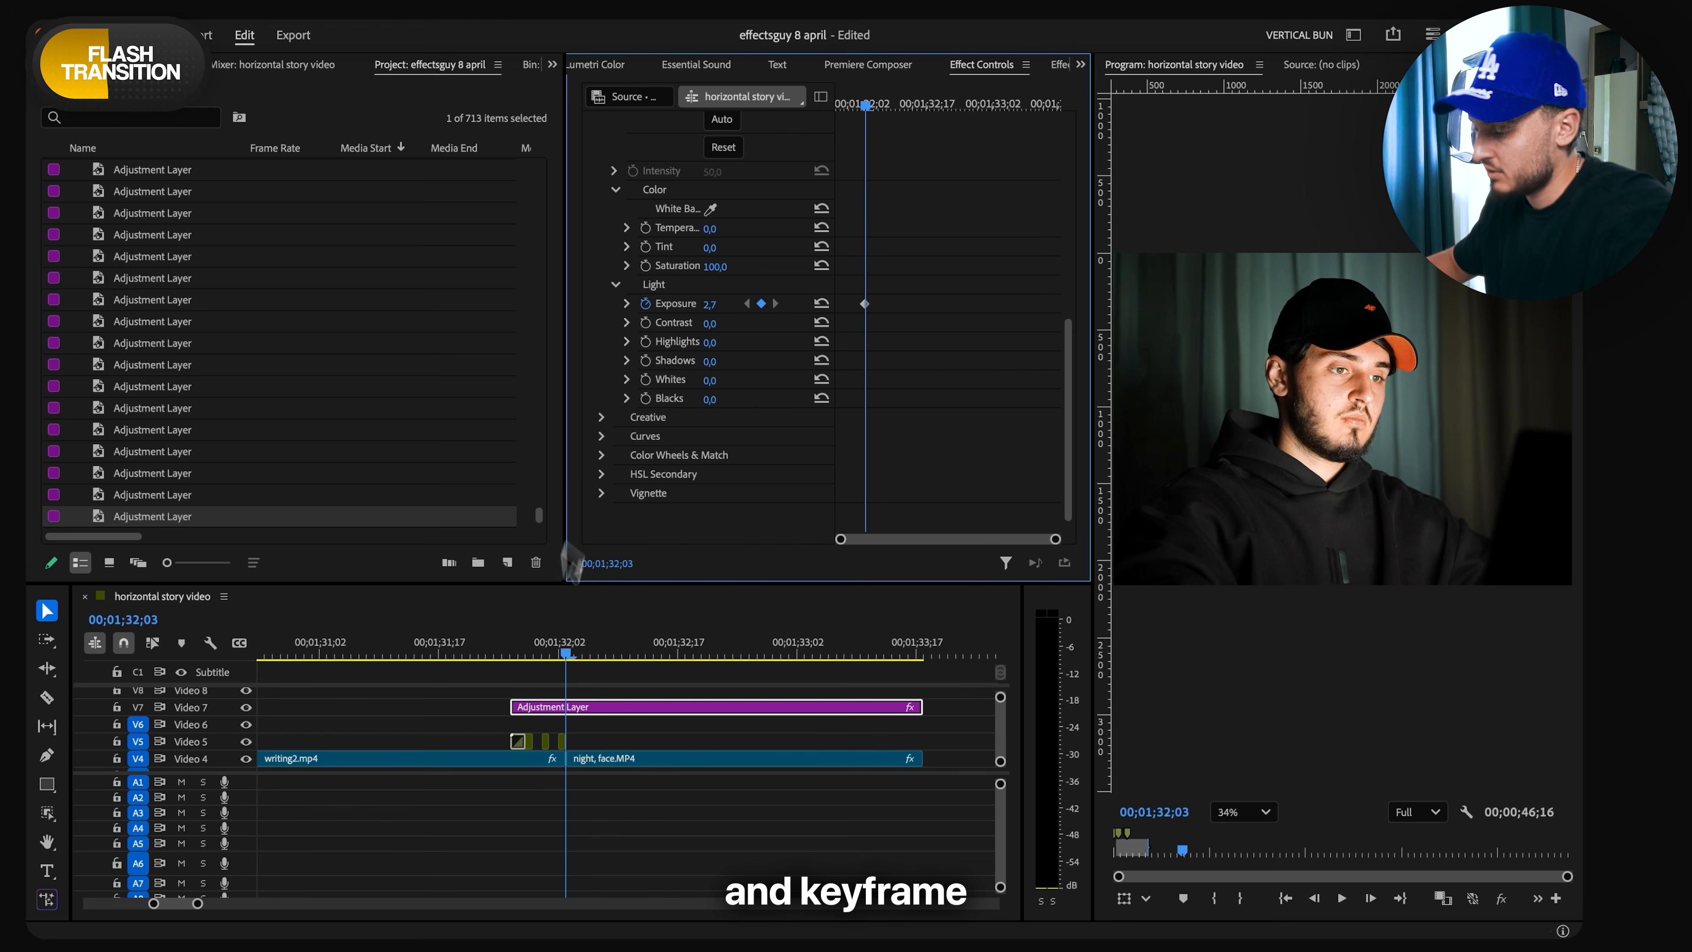
pyautogui.scroll(2, 556, 708)
pyautogui.moveTo(575, 652); pyautogui.dragTo(583, 652)
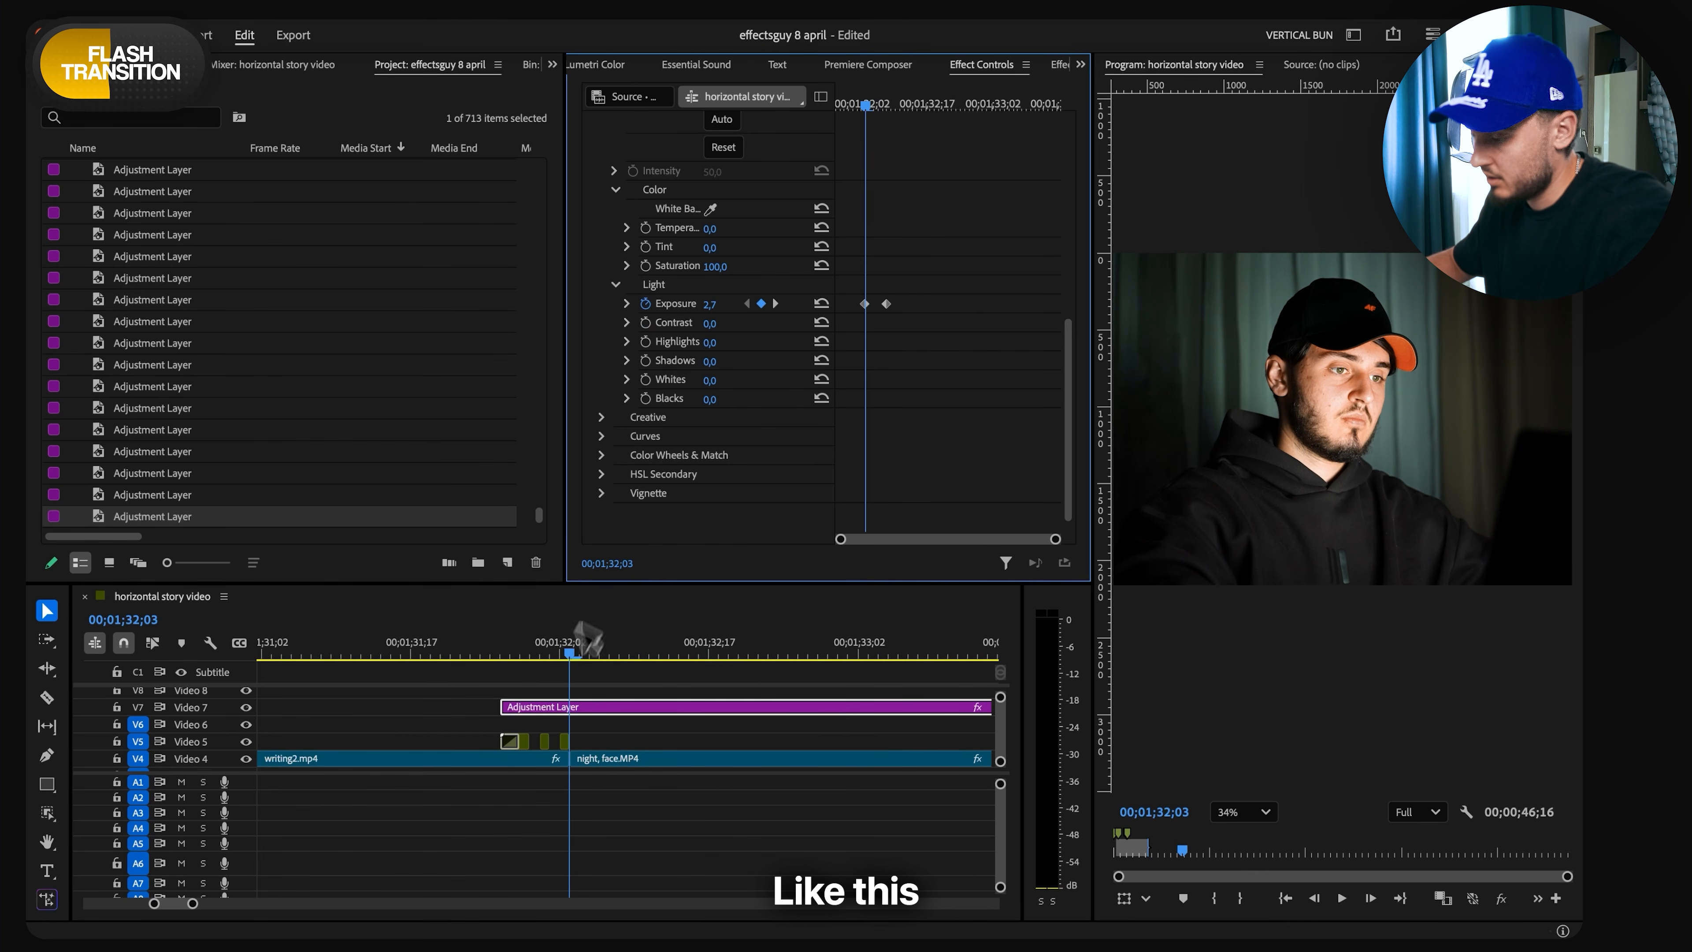
# - Play back the exposure flash and trim the adjustment layer's start to the cut between the two clips
pyautogui.moveTo(572, 653); pyautogui.dragTo(478, 674)
pyautogui.press('space')
pyautogui.press('space')
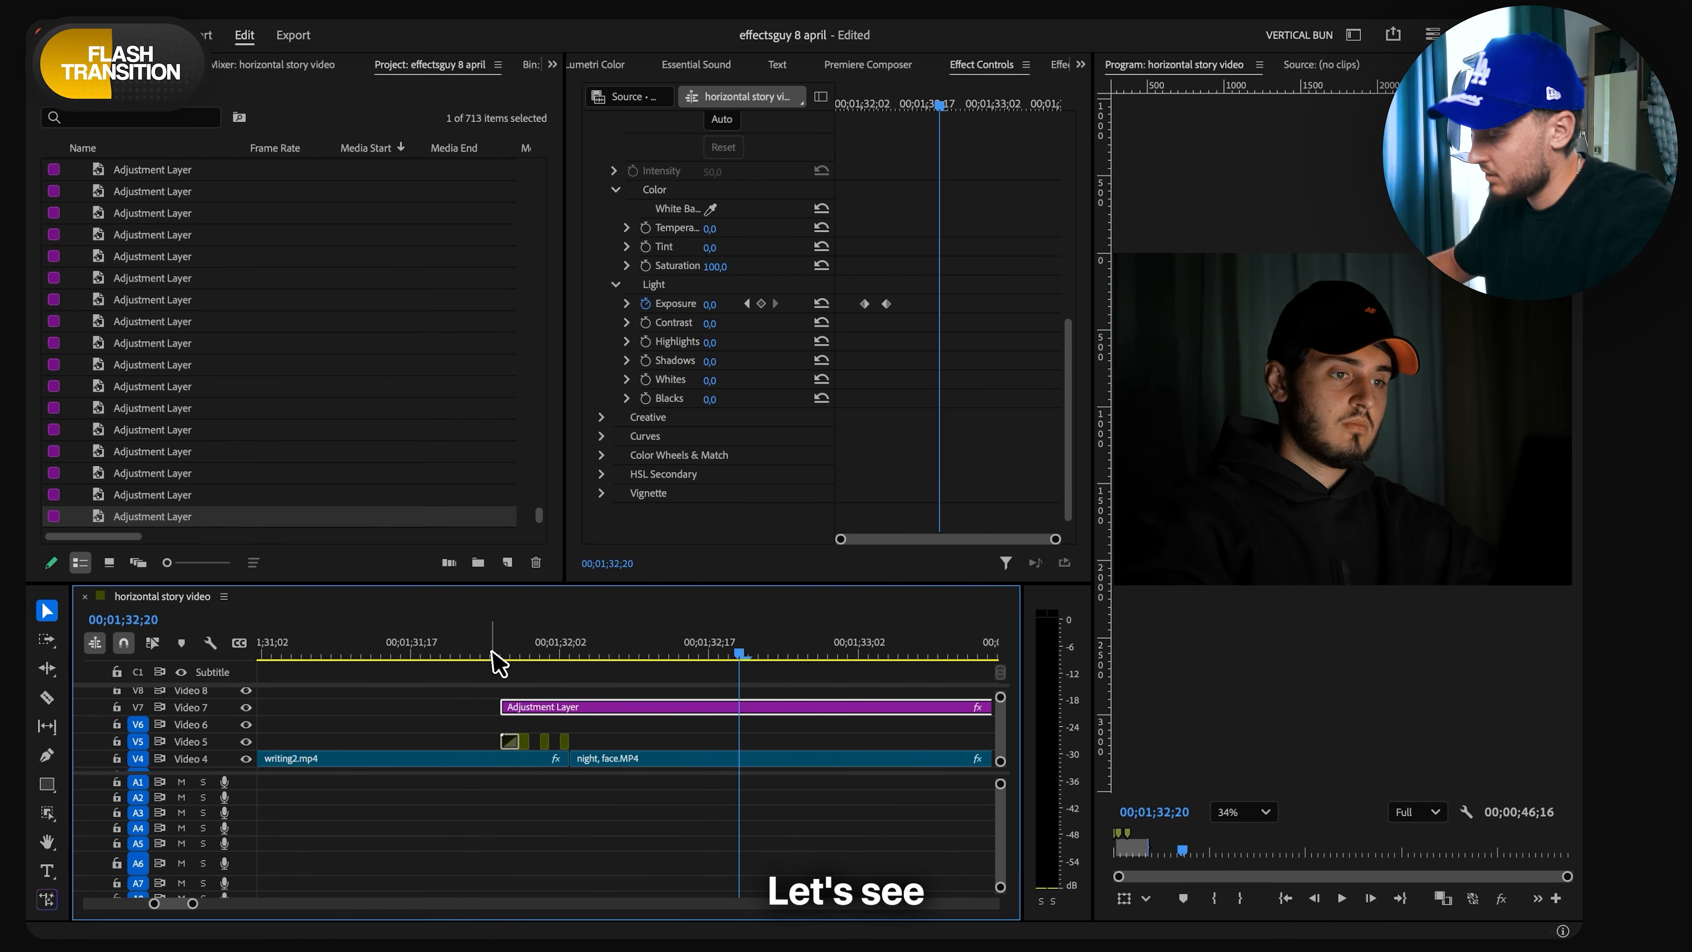
pyautogui.click(493, 652)
pyautogui.press('space')
pyautogui.press('space')
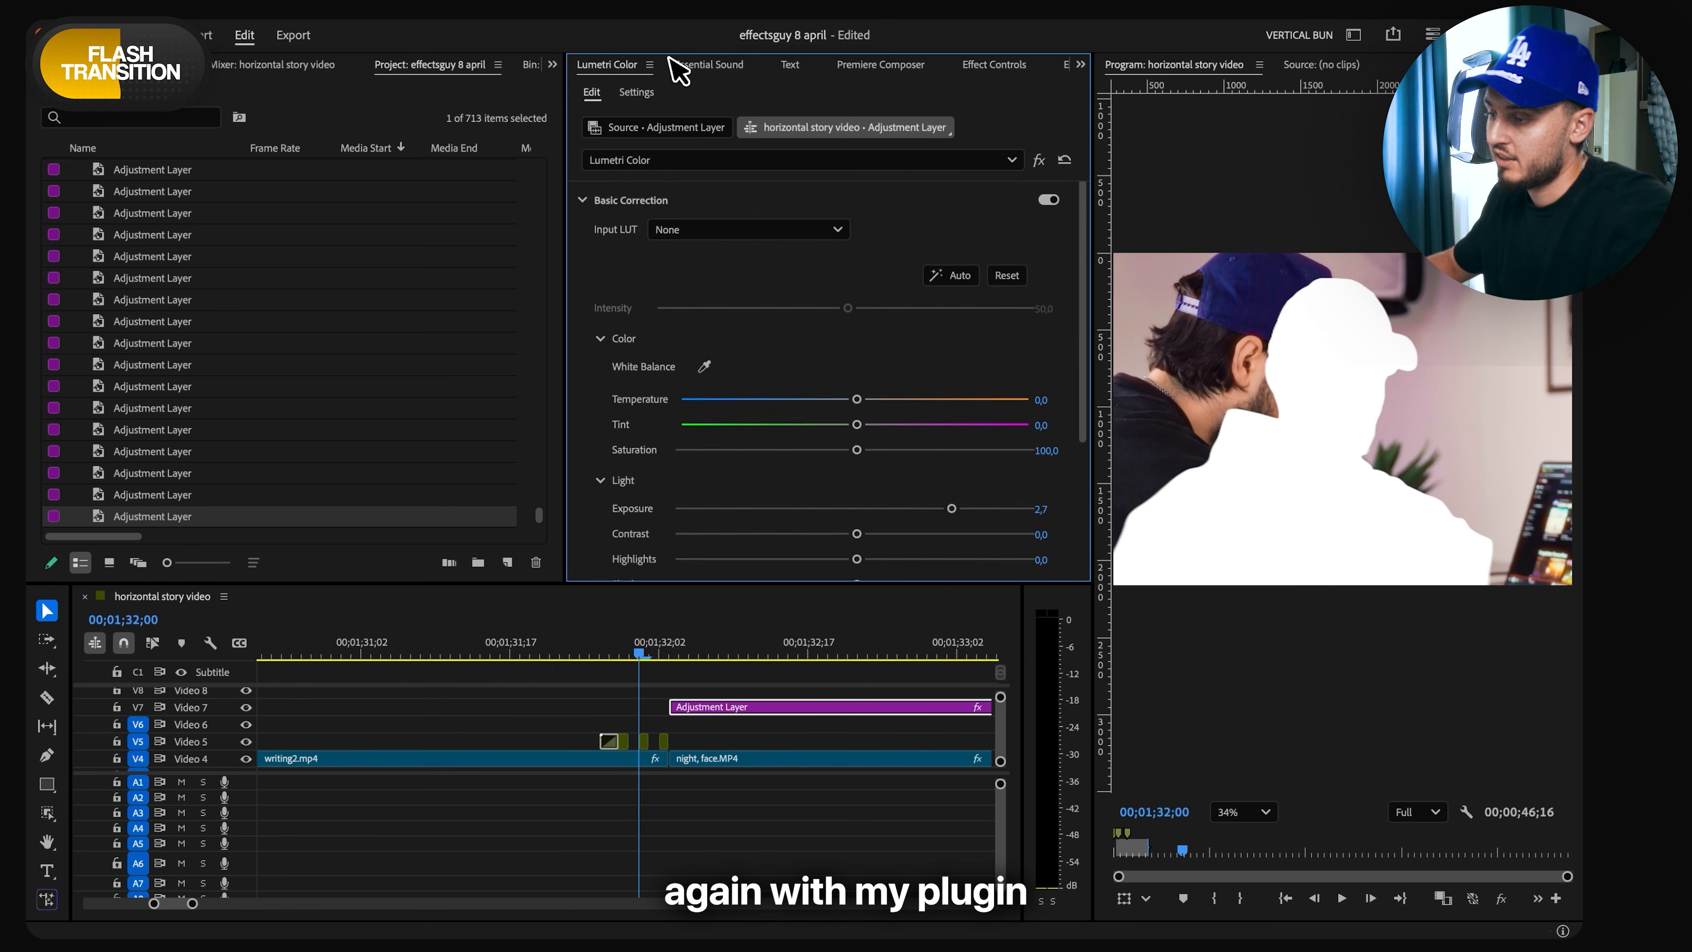
# - Search the Clean Motion Sound Pack in EffectsFlow for "flash"
pyautogui.click(683, 61)
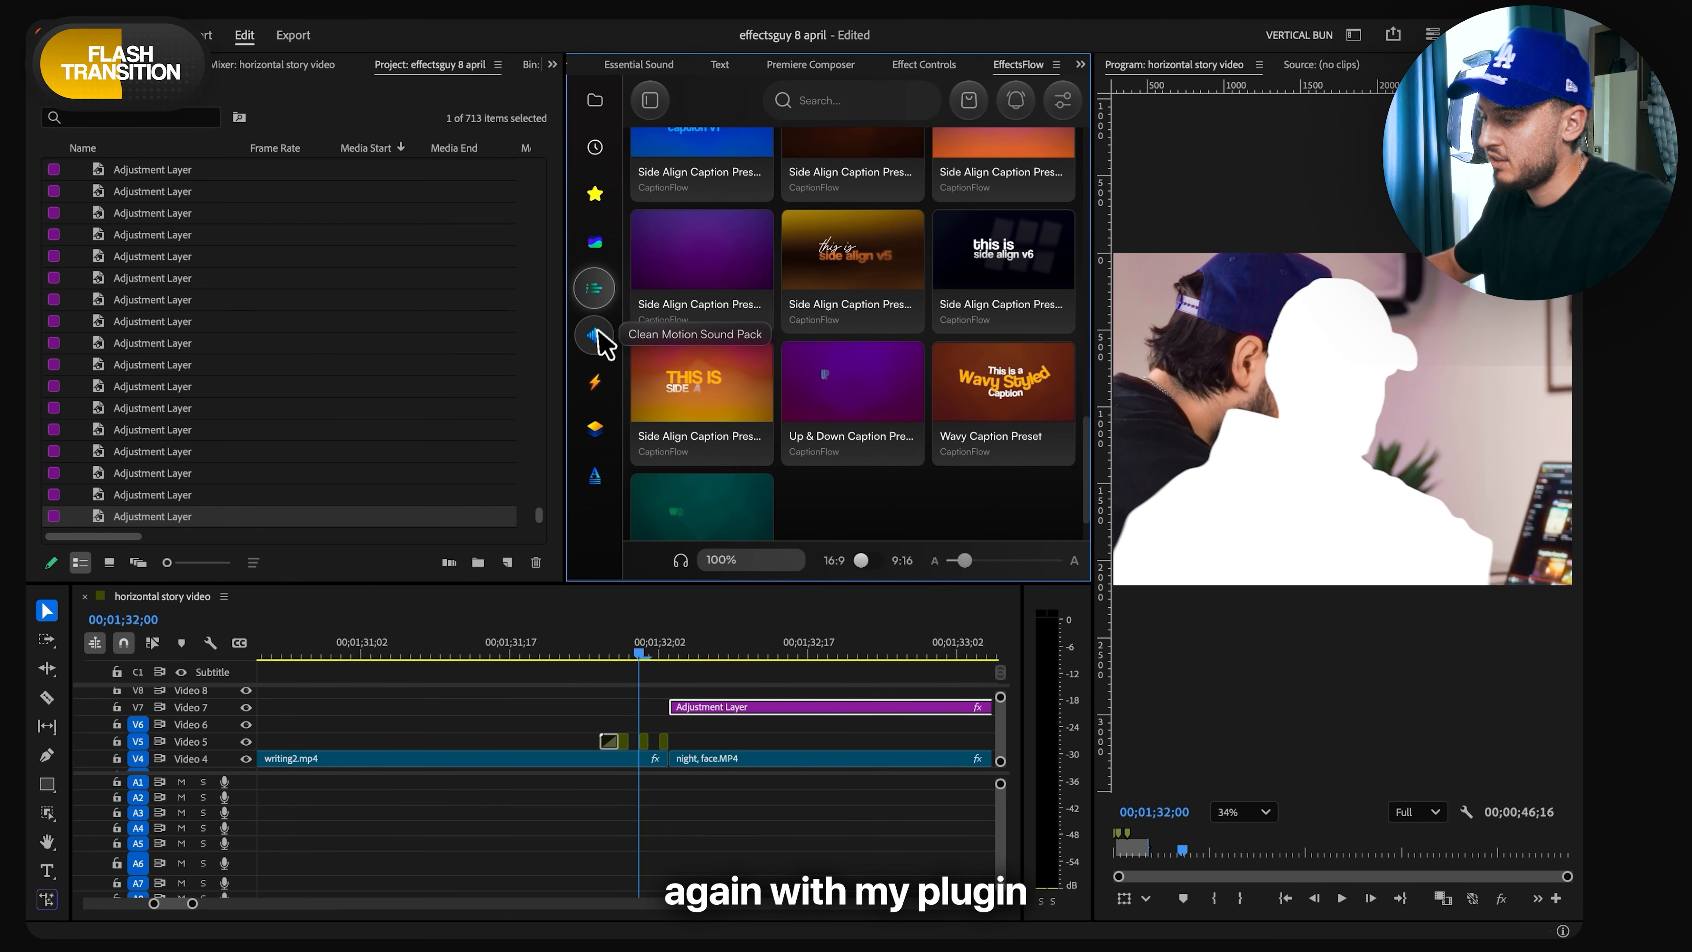
pyautogui.click(598, 335)
pyautogui.click(830, 105)
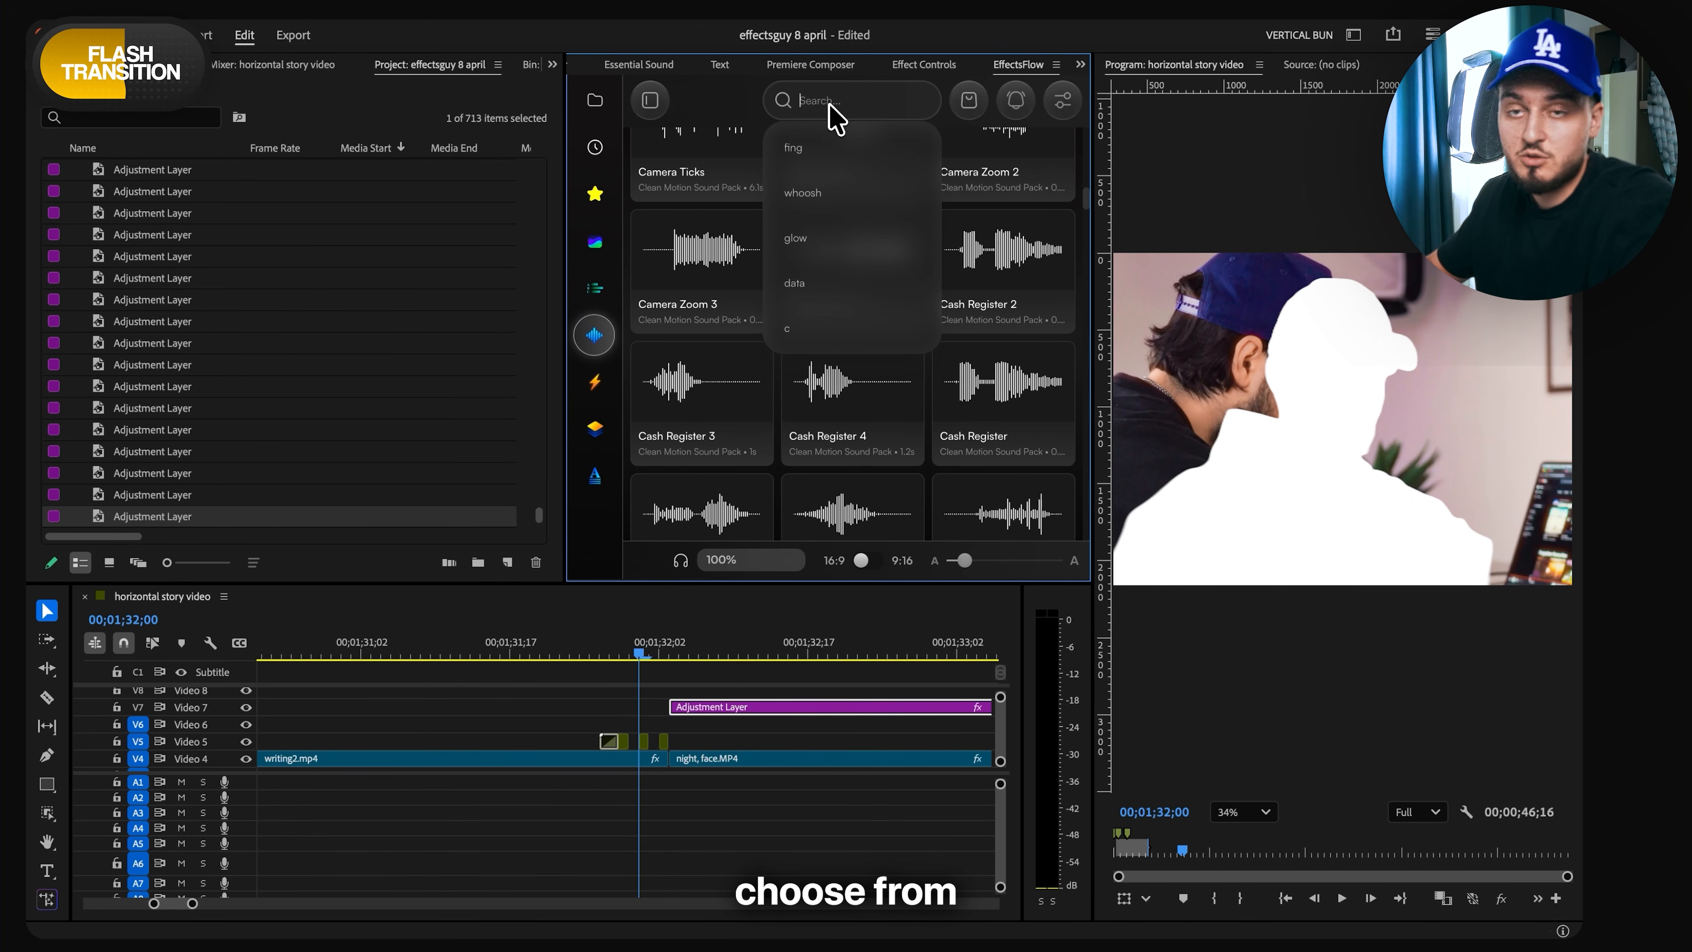
pyautogui.write('falsh')
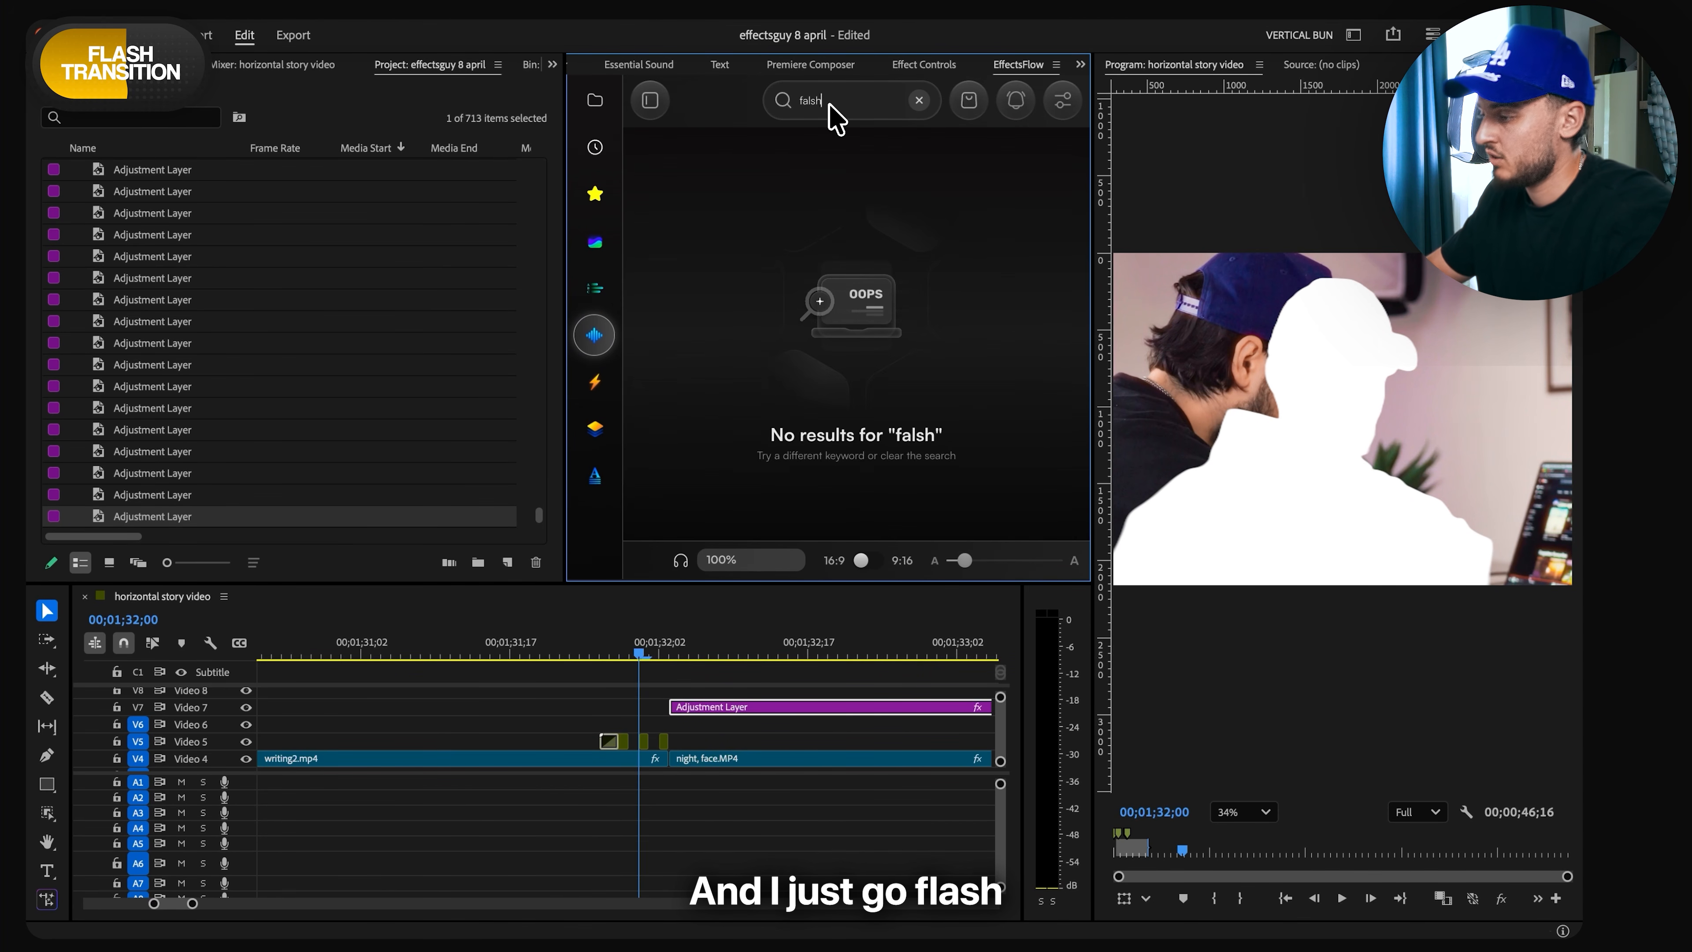
pyautogui.press('BackSpace')
pyautogui.press('BackSpace')
pyautogui.write('lash')
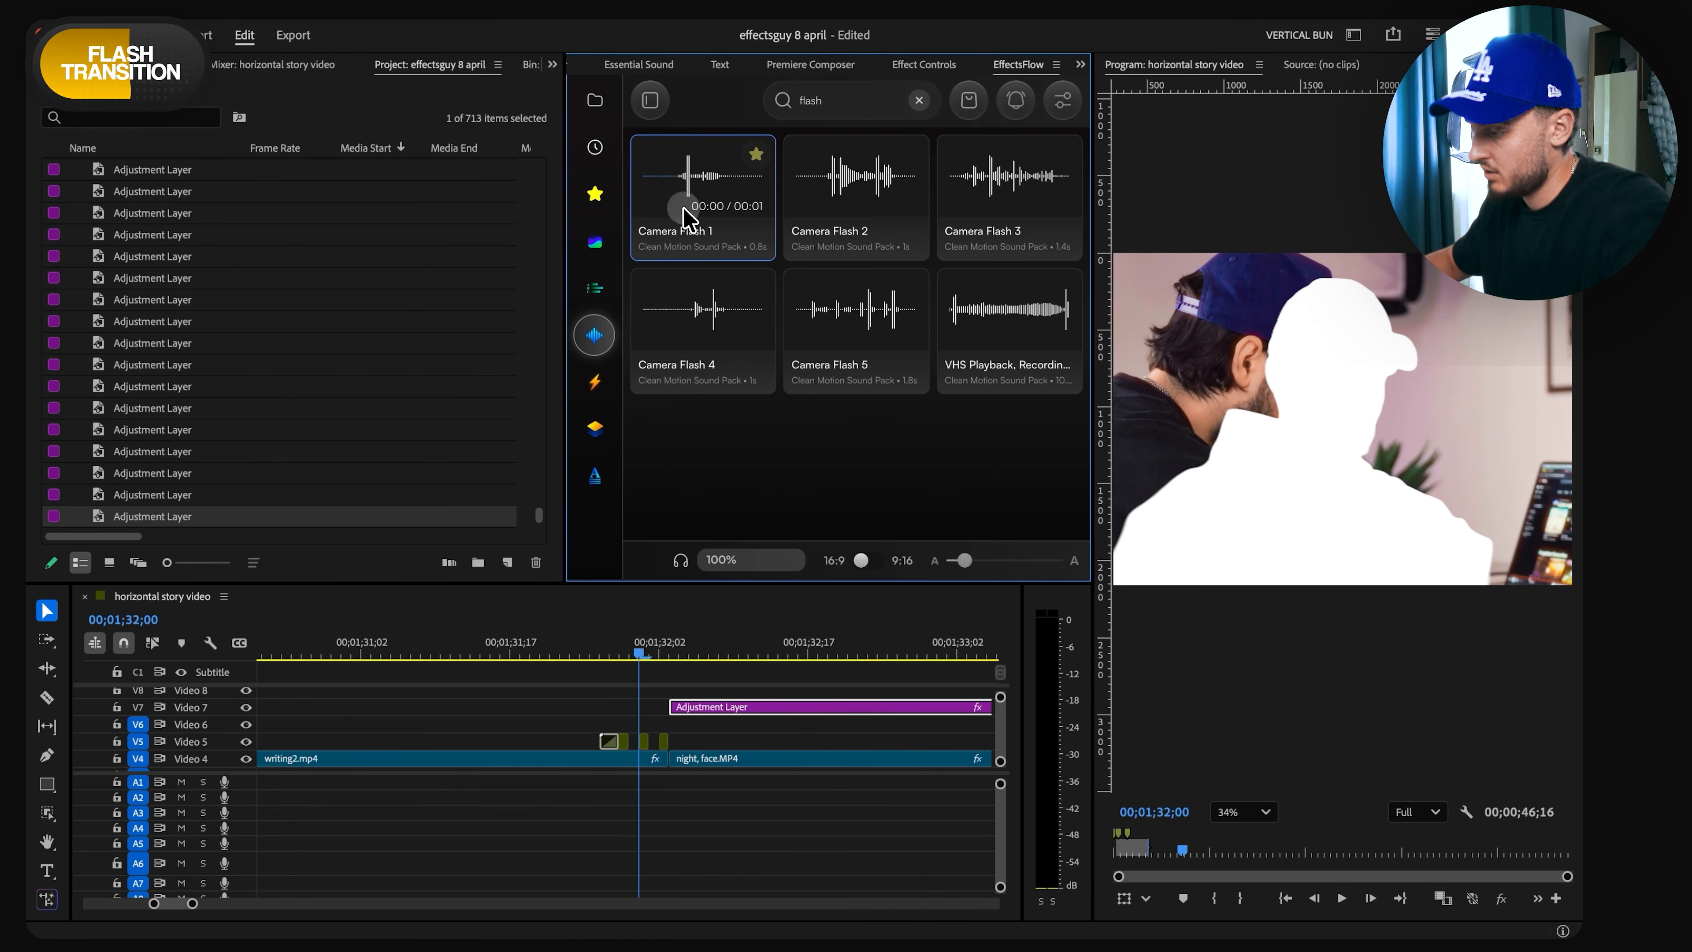
# - Place the Camera Flash 1 sound on Audio 2 beneath the white silhouette flicker and play the transition back
pyautogui.moveTo(684, 210); pyautogui.dragTo(667, 804)
pyautogui.press('space')
pyautogui.click(598, 655)
pyautogui.press('space')
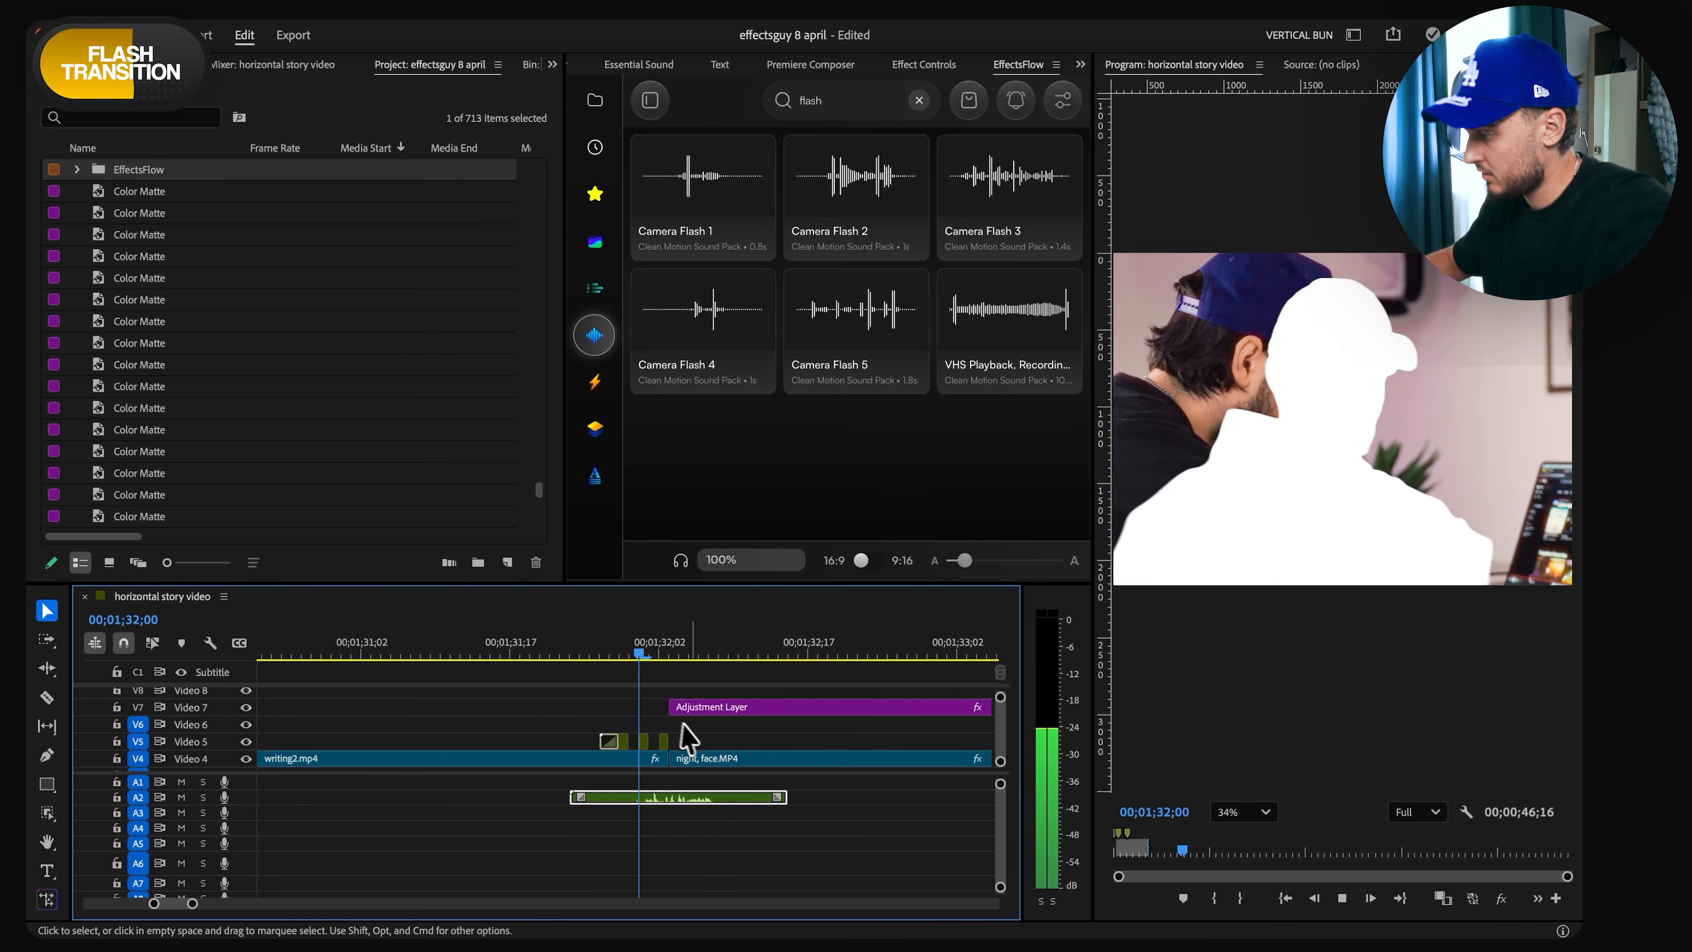
pyautogui.click(604, 658)
pyautogui.press('space')
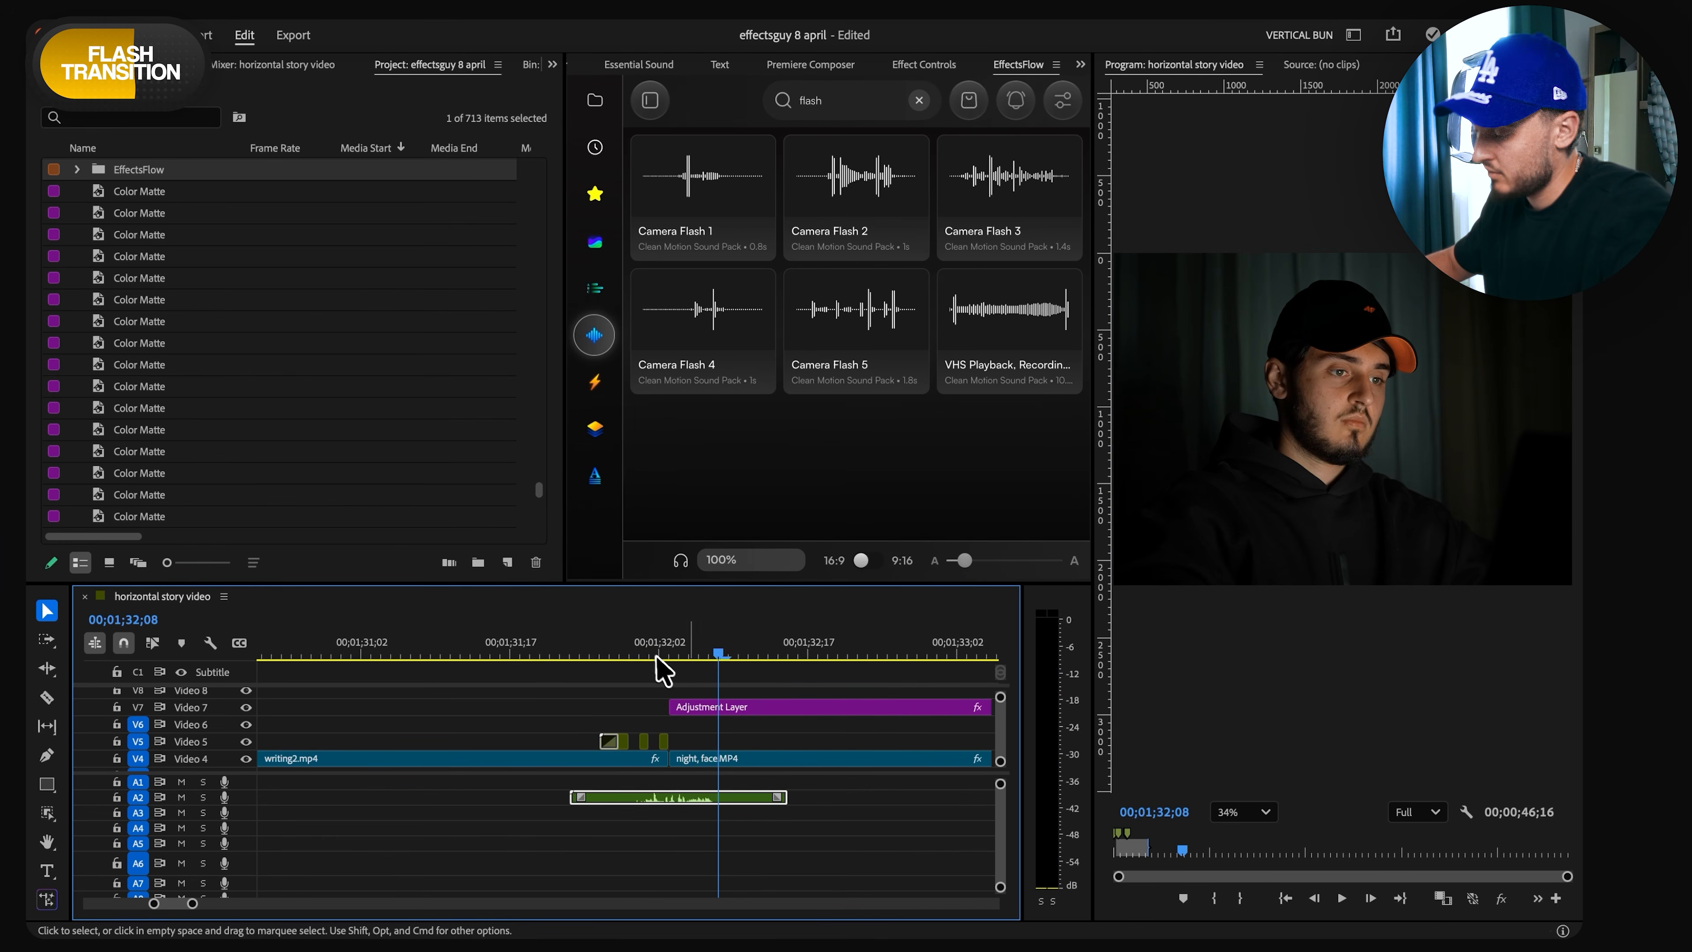
# - Find Whoosh 3 by searching the sound pack for "whoosh", place it on Audio 1 across the transition, and play it back
pyautogui.click(620, 658)
pyautogui.doubleClick(836, 102)
pyautogui.write('whoosh')
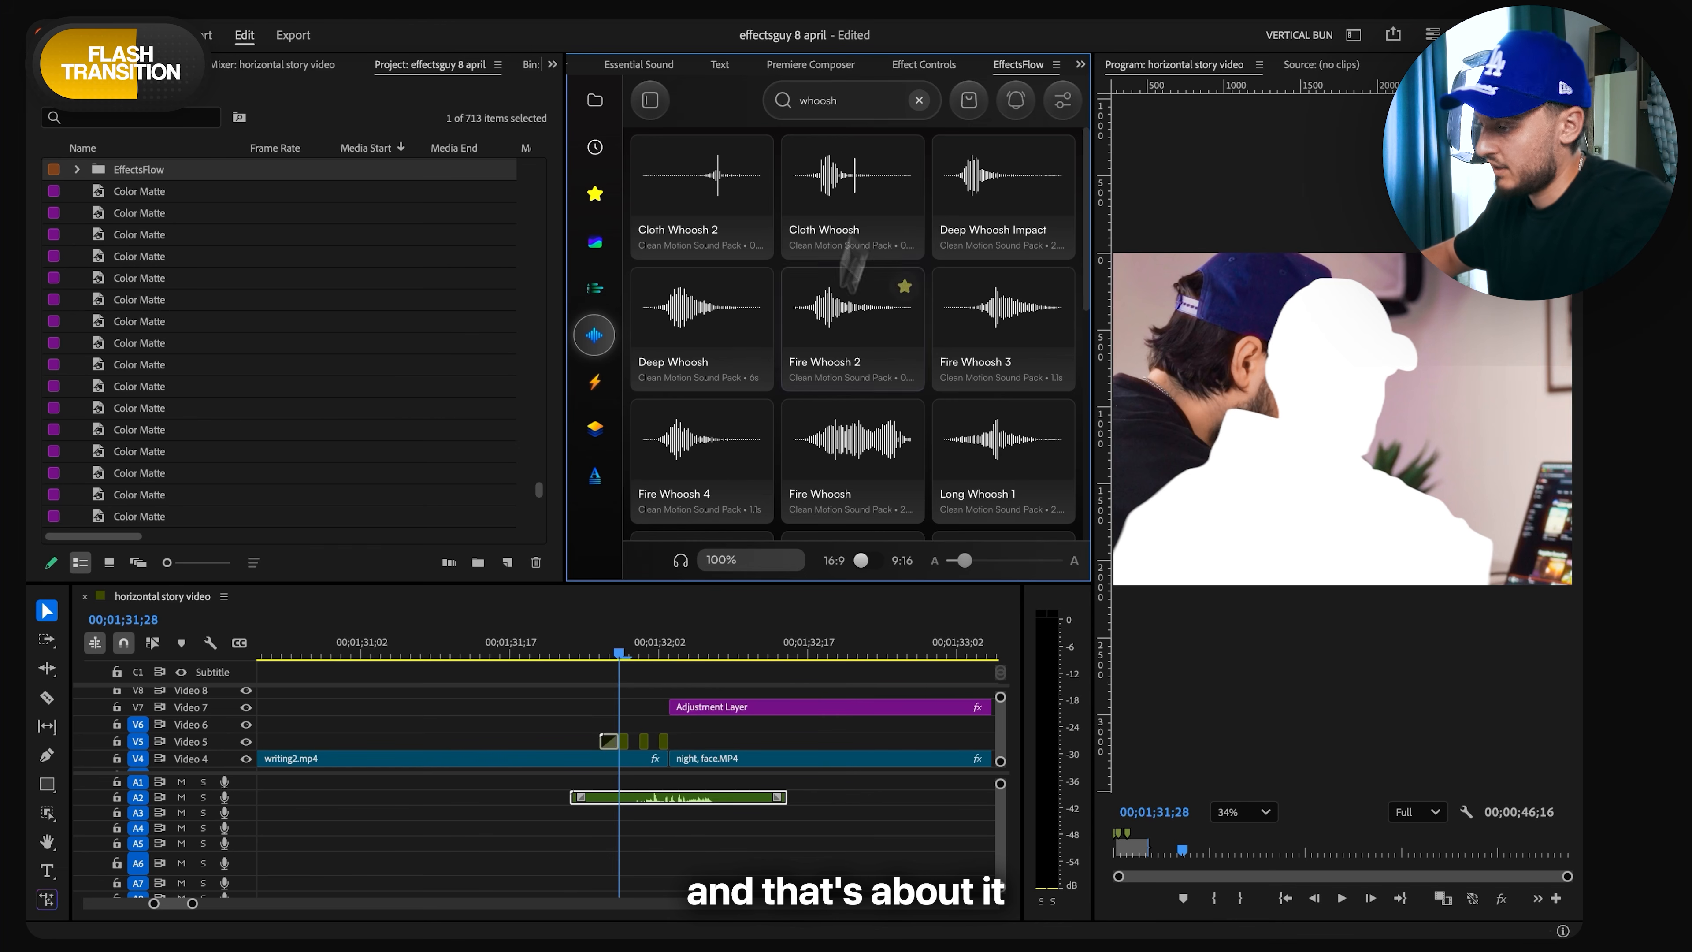
pyautogui.scroll(-3, 824, 439)
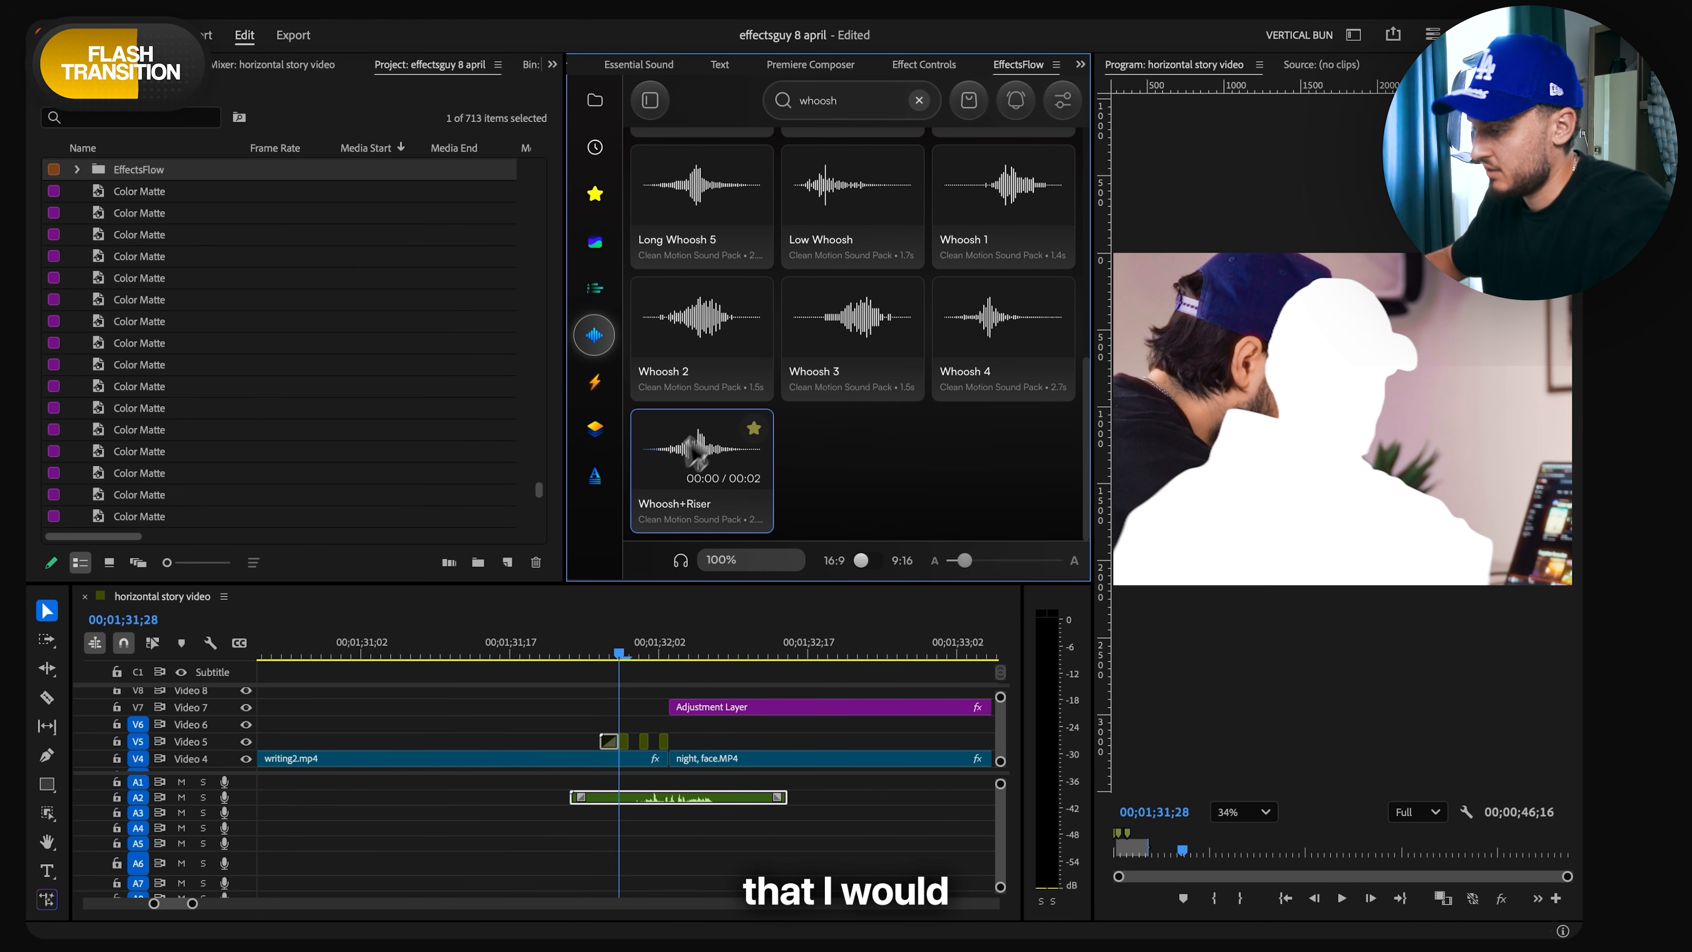
pyautogui.click(853, 320)
pyautogui.moveTo(826, 791); pyautogui.dragTo(648, 791)
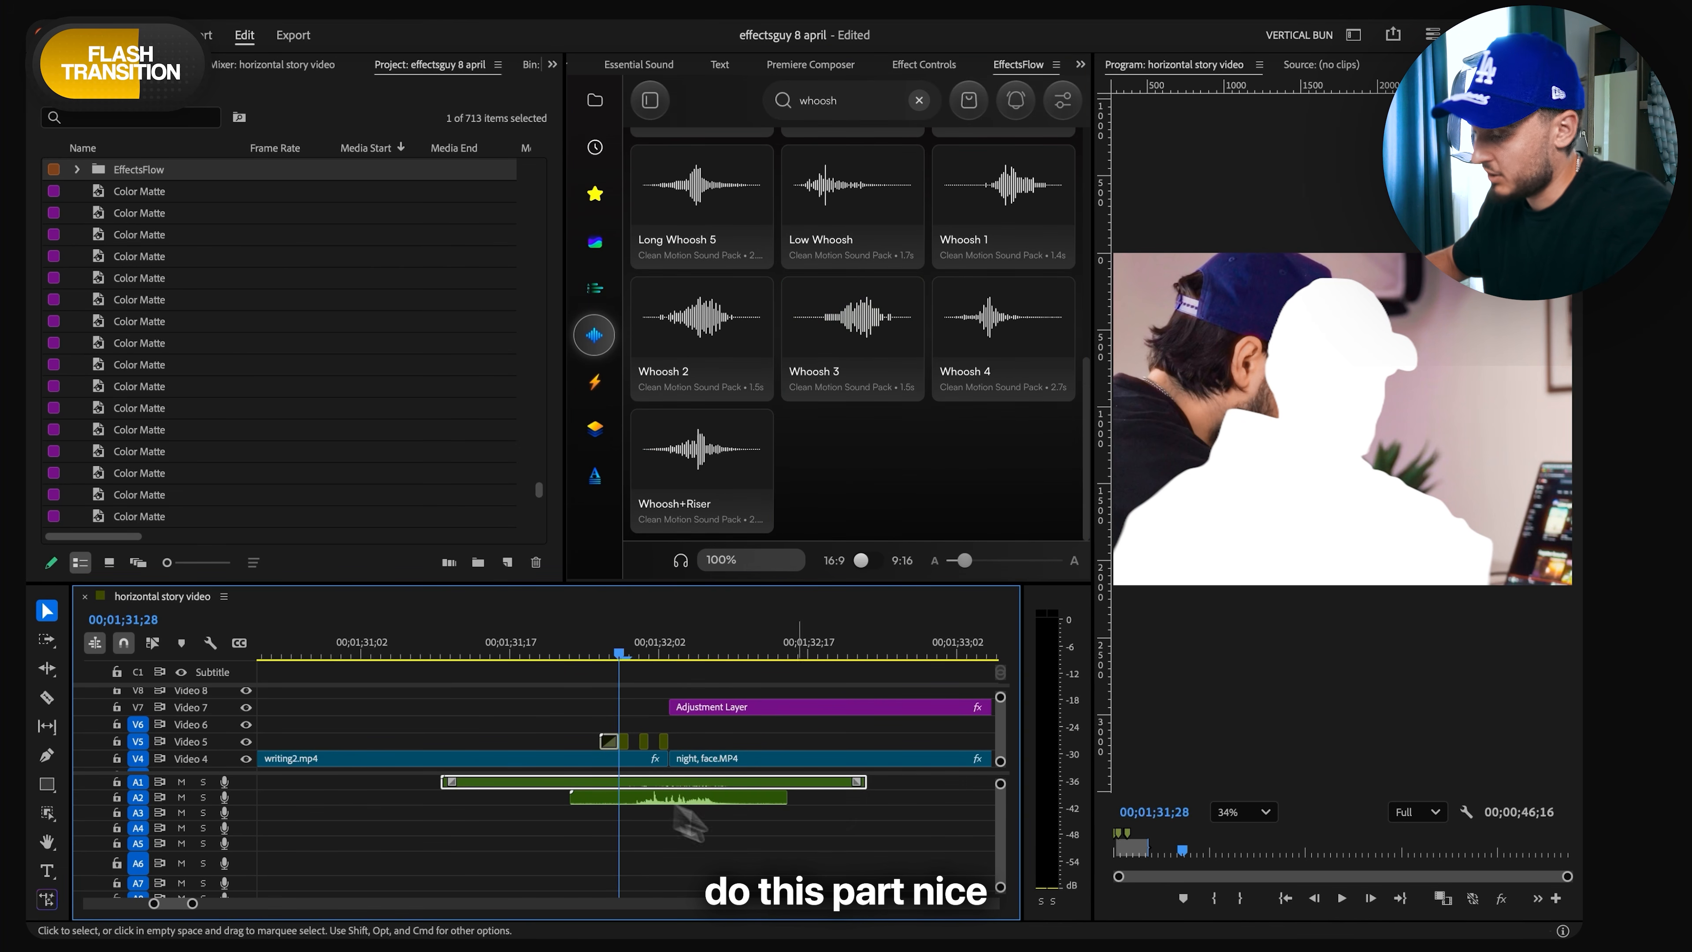
pyautogui.press('space')
pyautogui.press('space')
# - Apply a Tint effect to the opening setup.mp4 clip on Video 3 to make it black and white
pyautogui.scroll(-5, 706, 704)
pyautogui.hscroll(4, 705, 703)
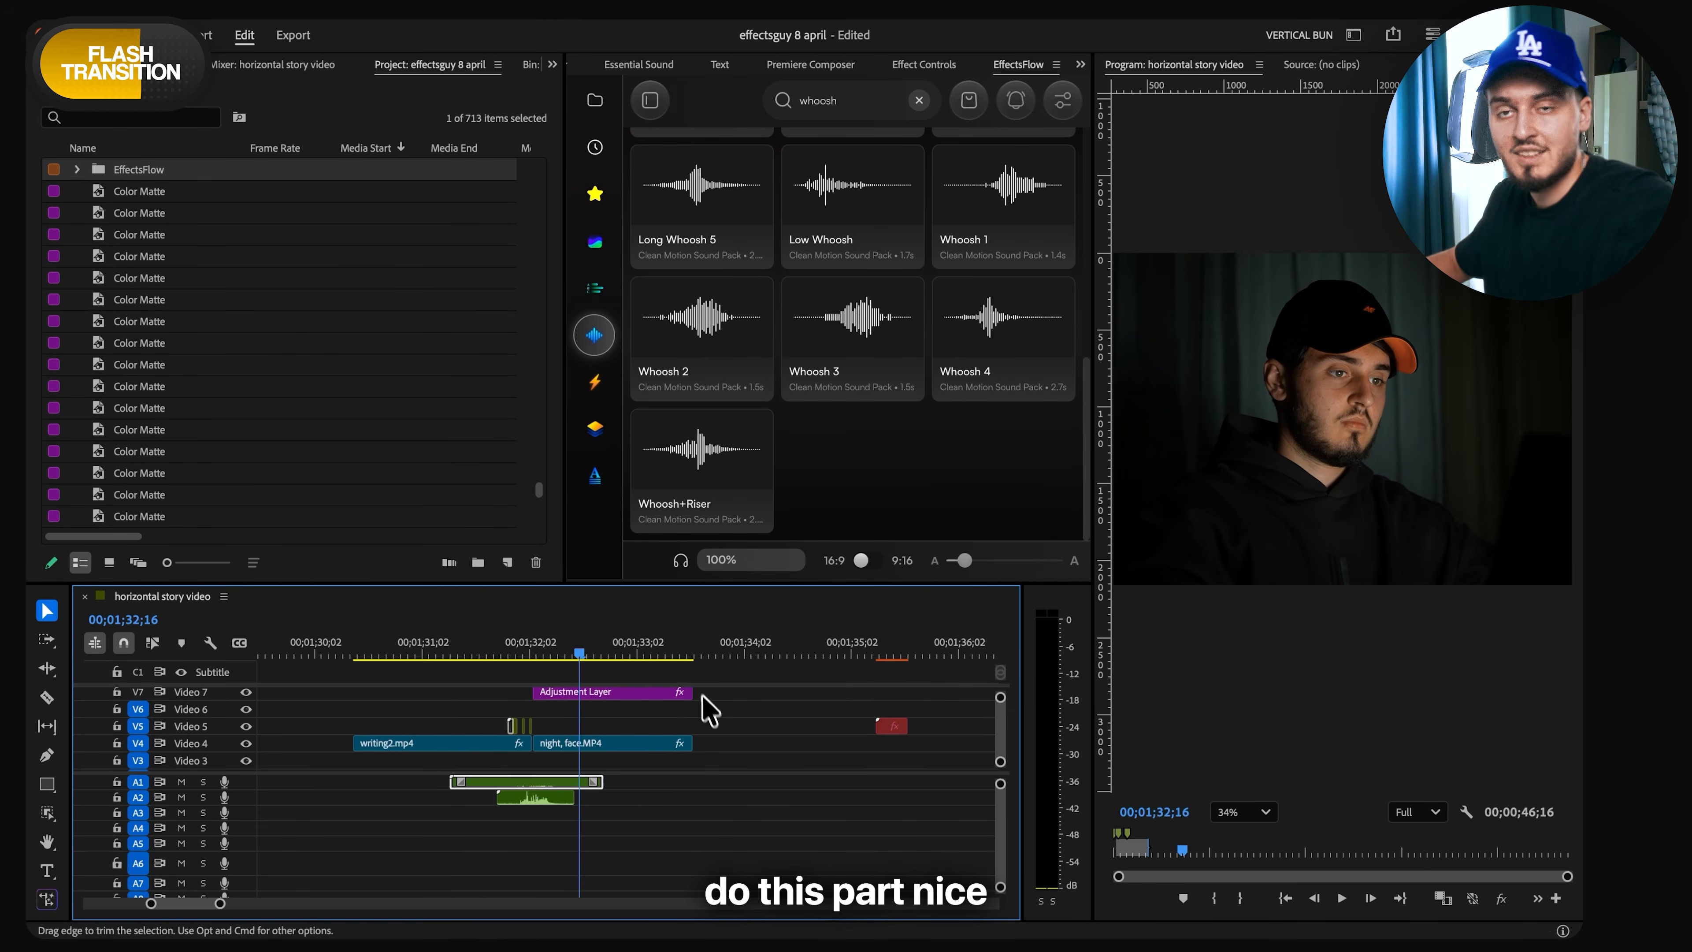
pyautogui.scroll(-3, 672, 705)
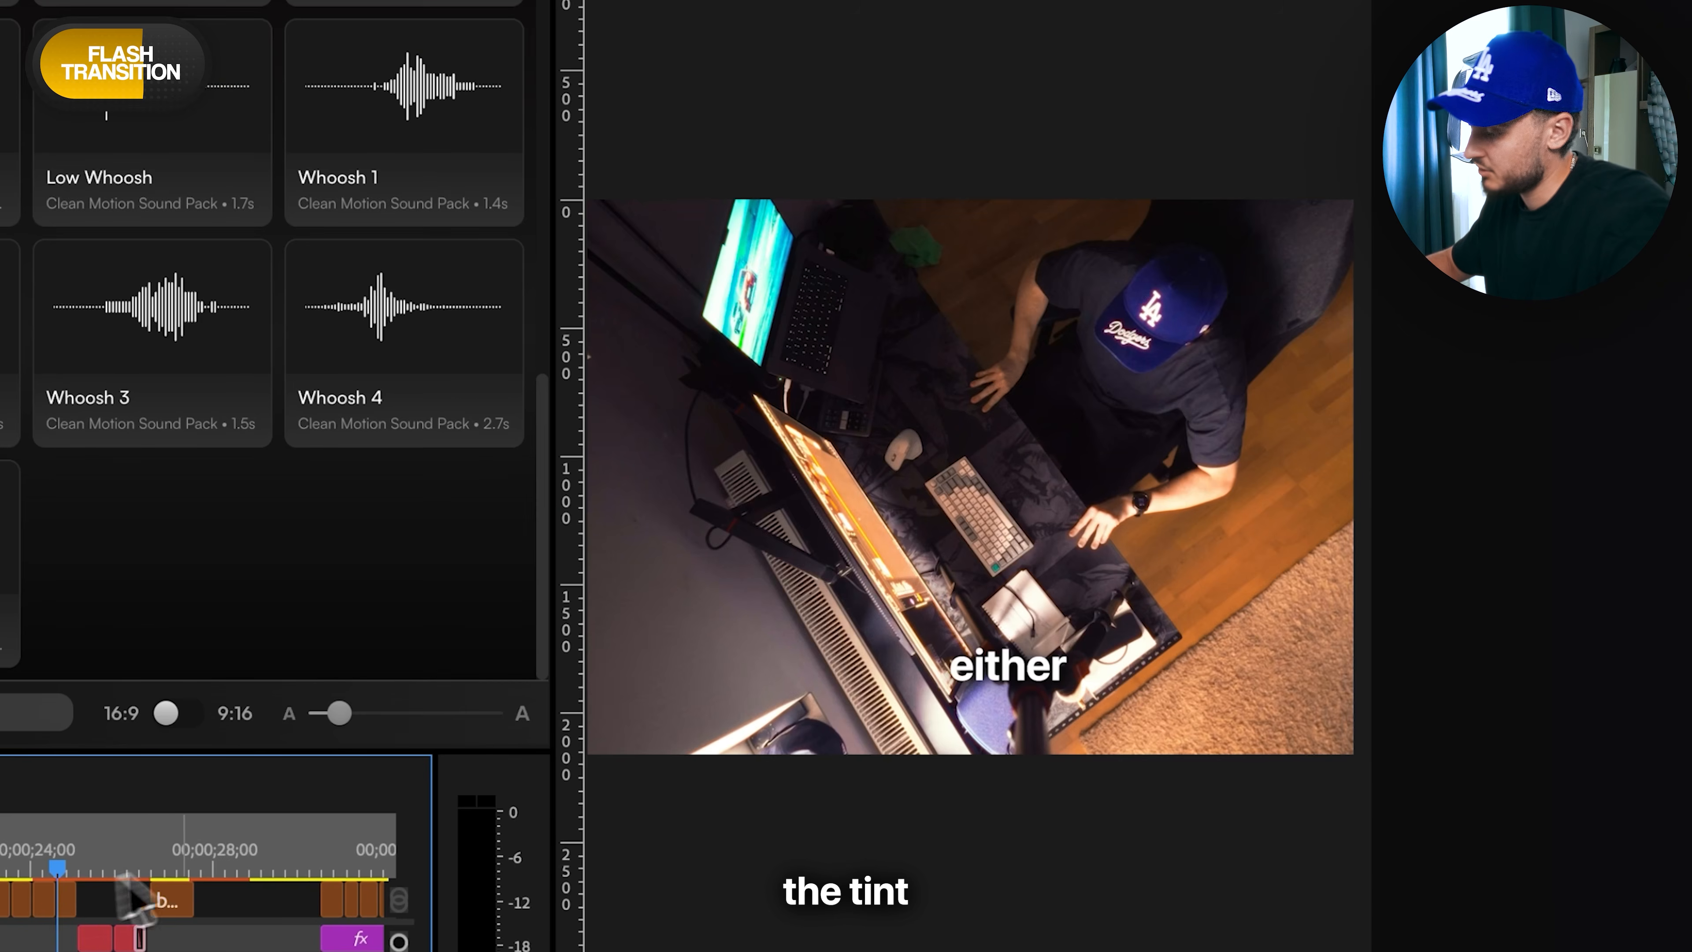
pyautogui.press('space')
pyautogui.hscroll(3, 171, 912)
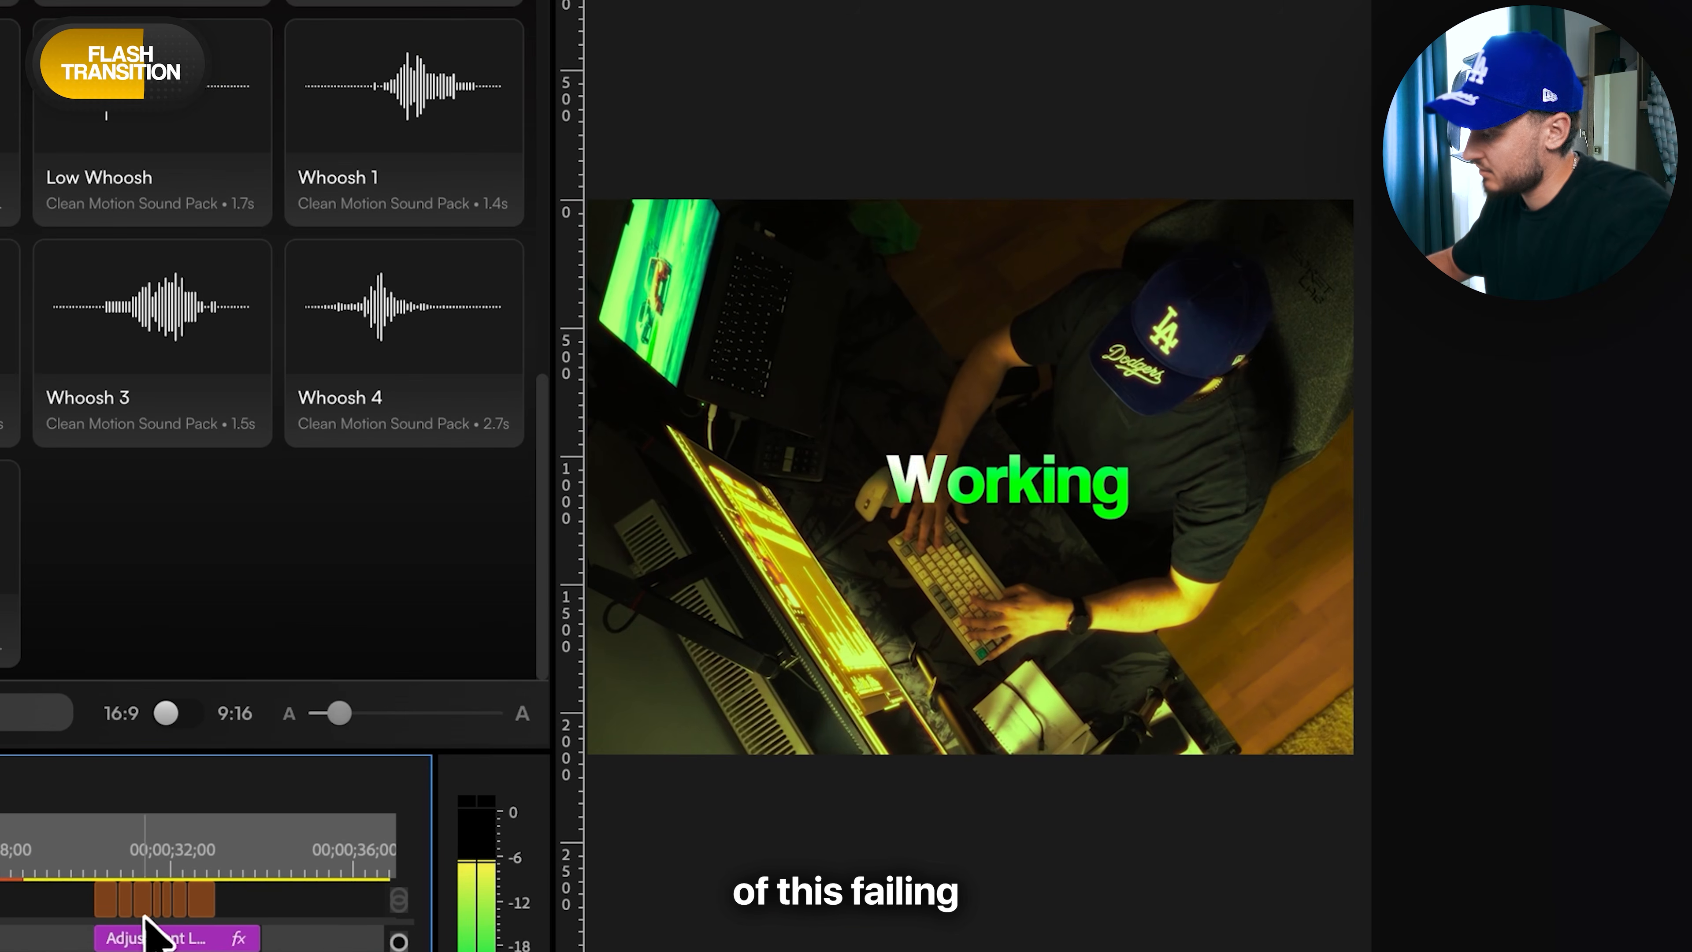
pyautogui.press('space')
pyautogui.write('tint')
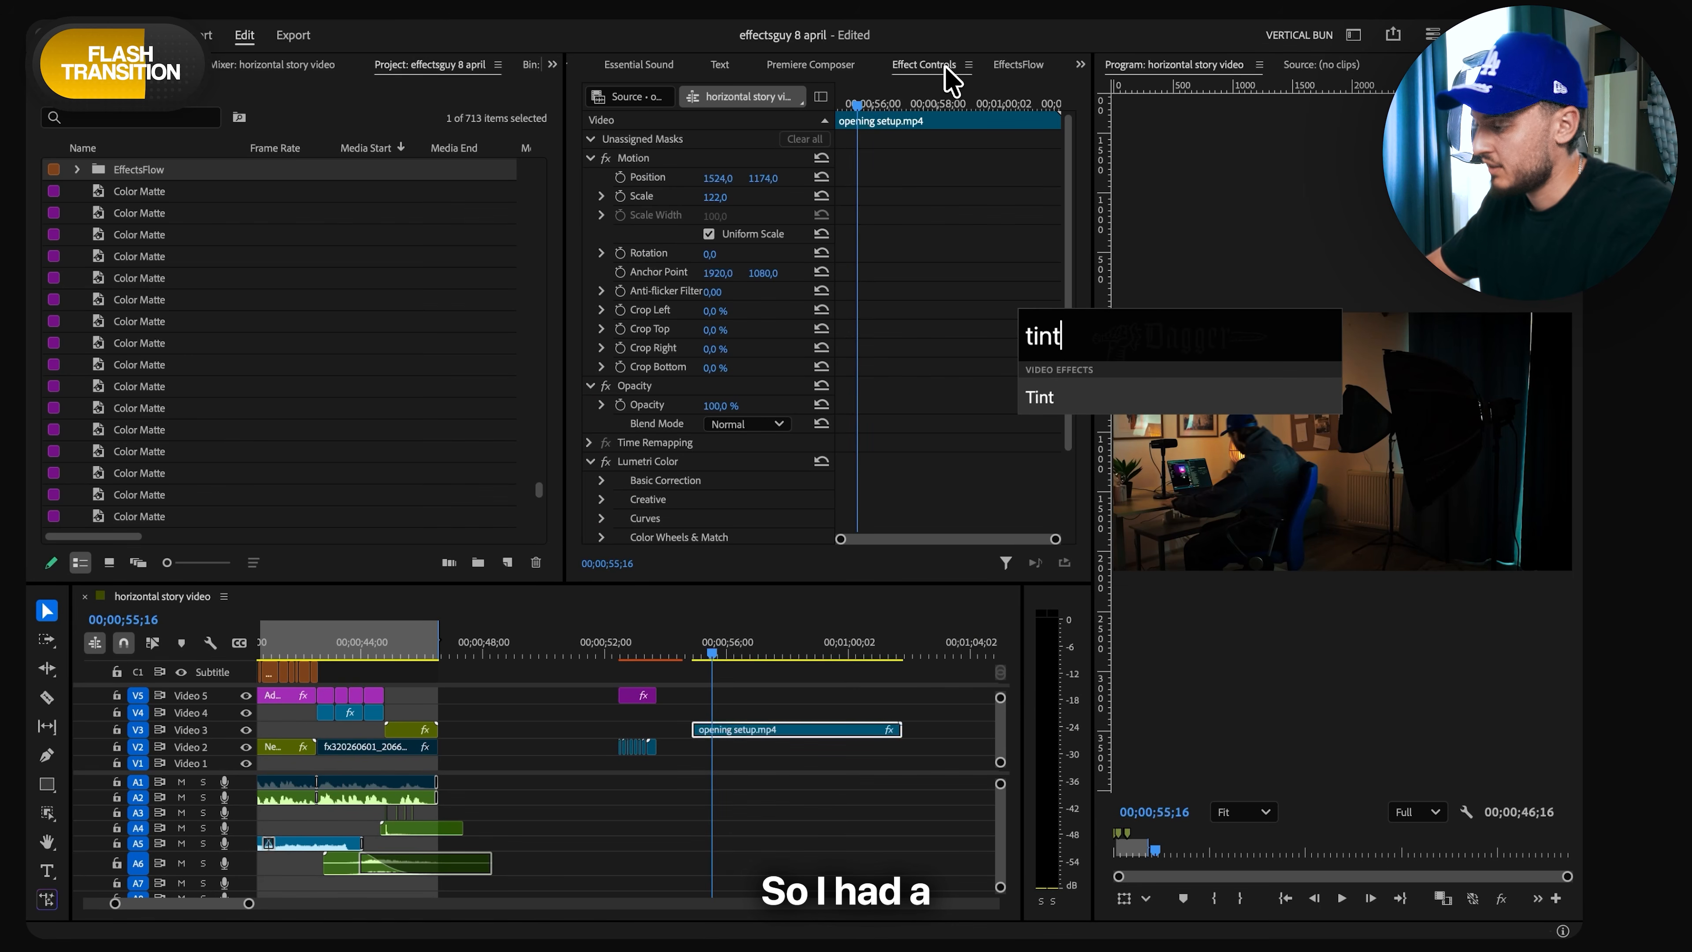
pyautogui.press('Return')
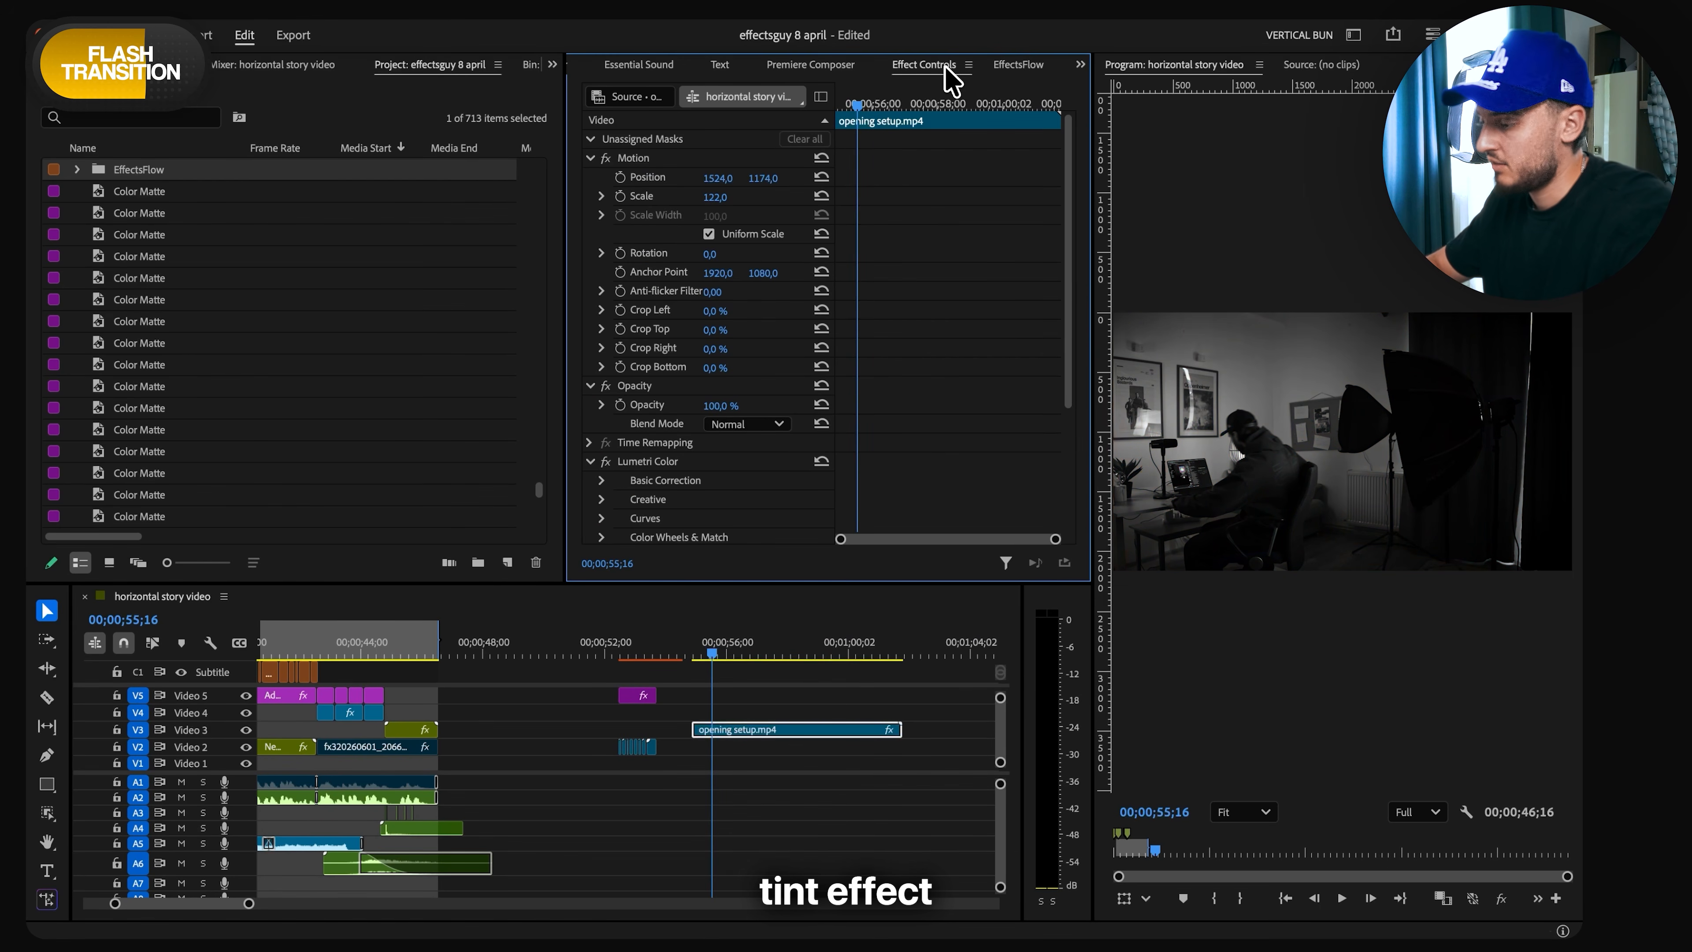
pyautogui.scroll(5, 717, 726)
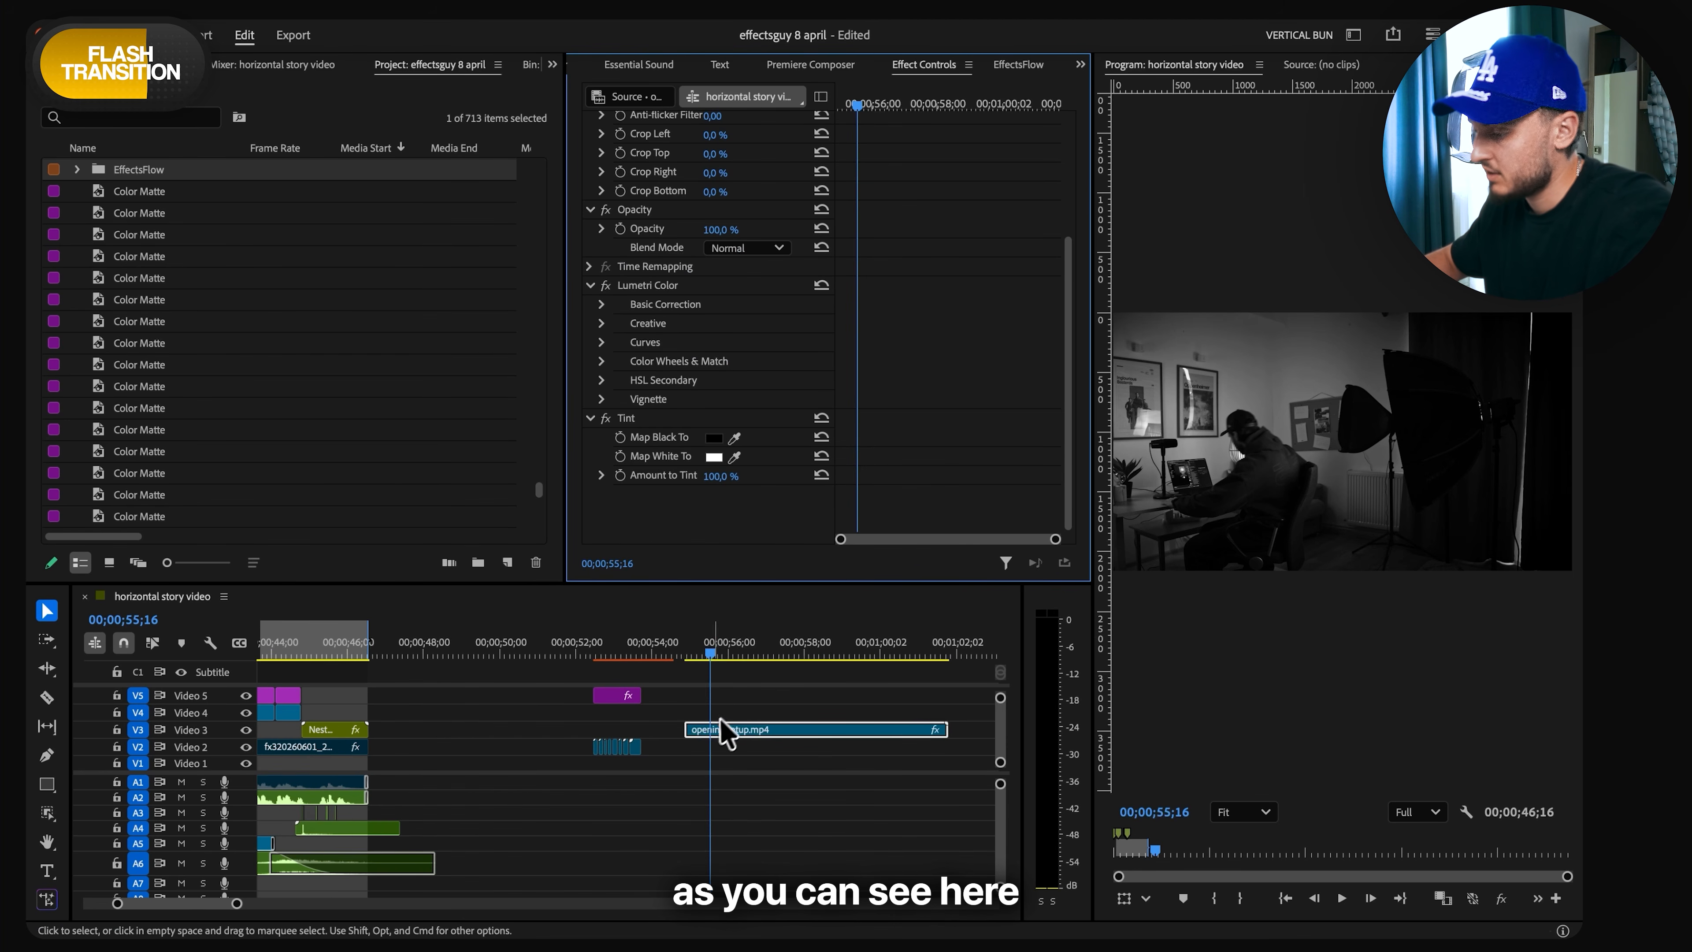
# - Duplicate opening setup.mp4 onto Video 2 beneath the original and delete the Tint effect from the copy
pyautogui.moveTo(713, 734); pyautogui.dragTo(718, 736)
pyautogui.click(714, 745)
pyautogui.scroll(-5, 772, 479)
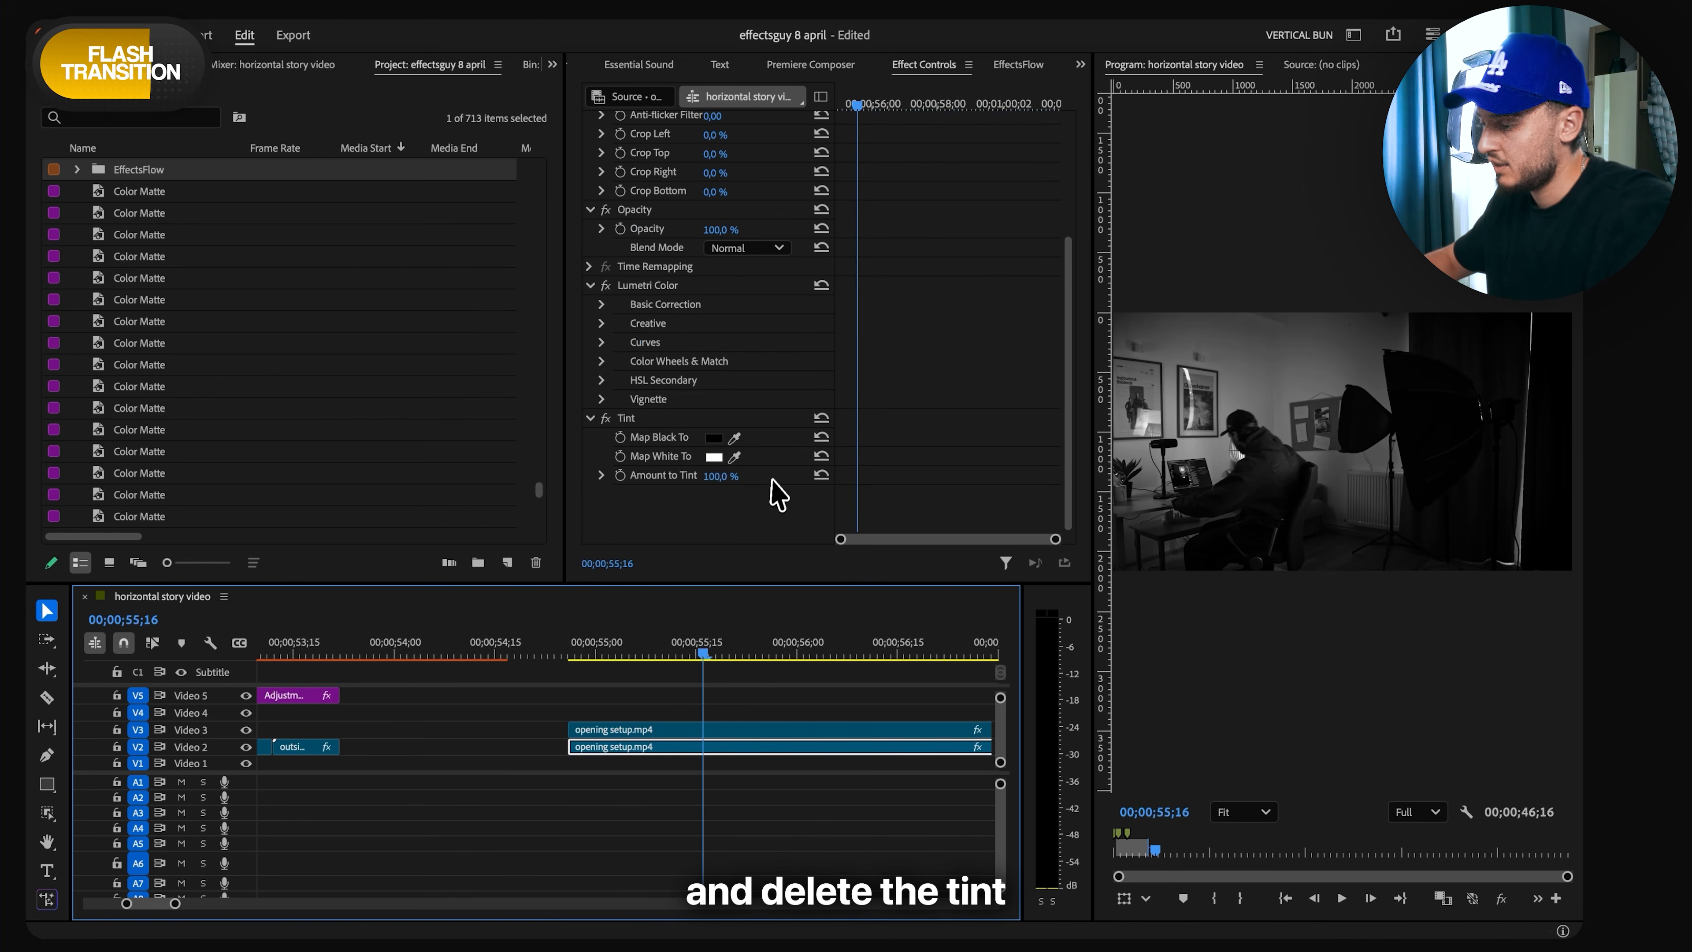
pyautogui.click(621, 418)
pyautogui.press('Delete')
pyautogui.click(712, 729)
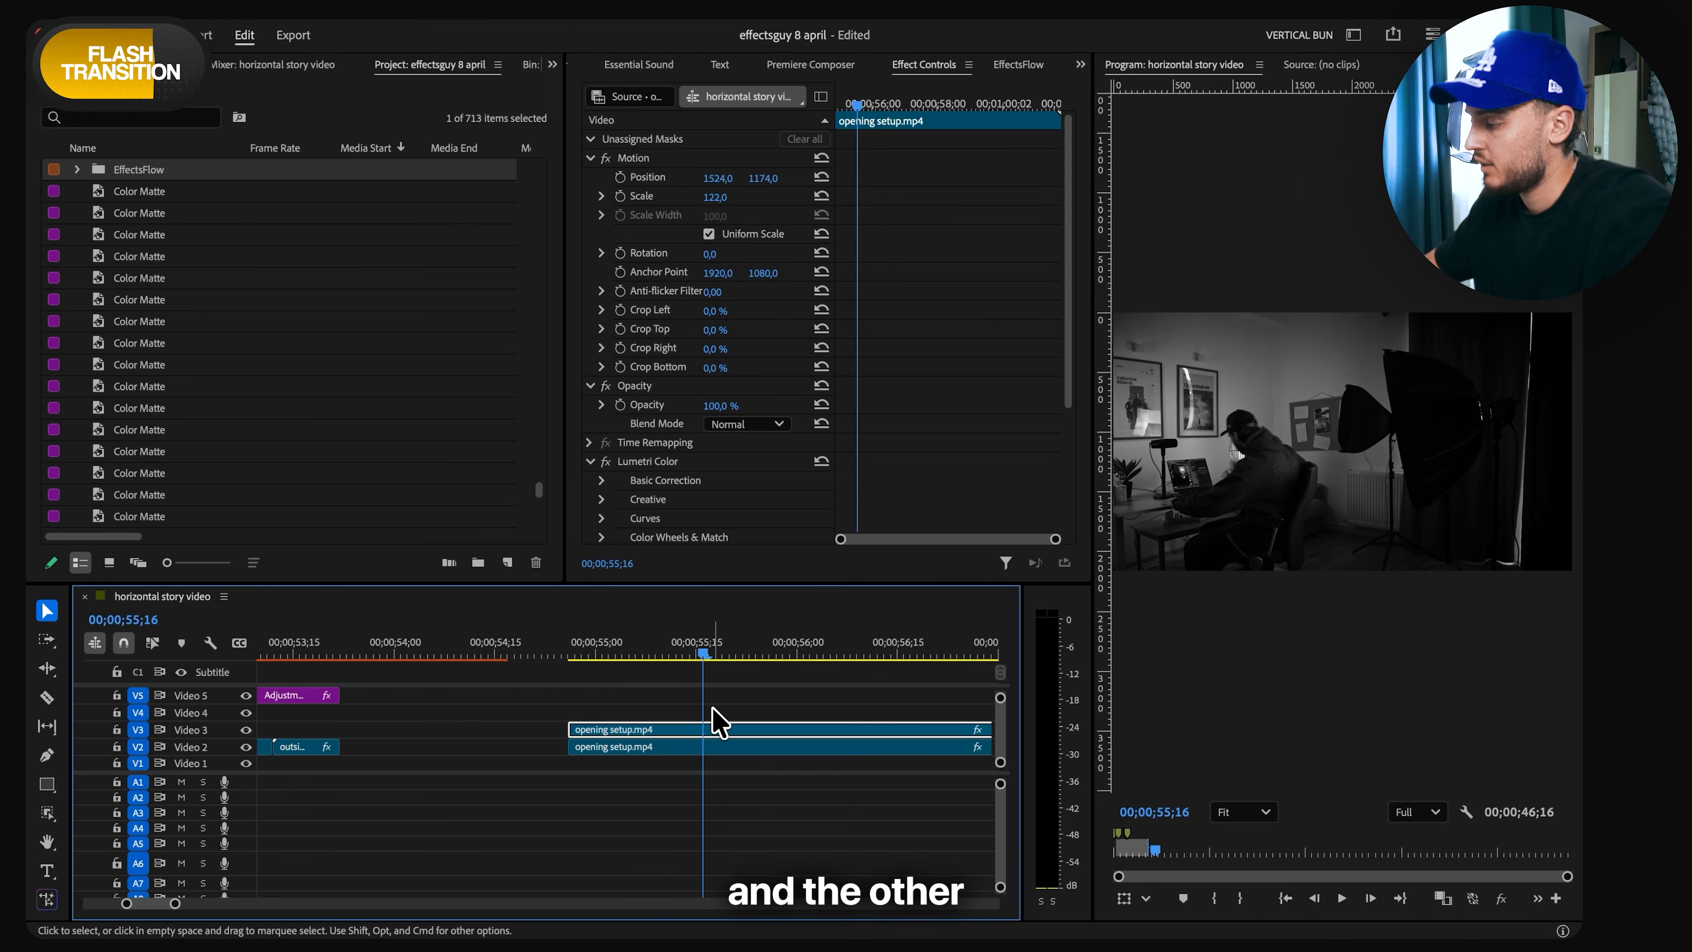
pyautogui.press('Delete')
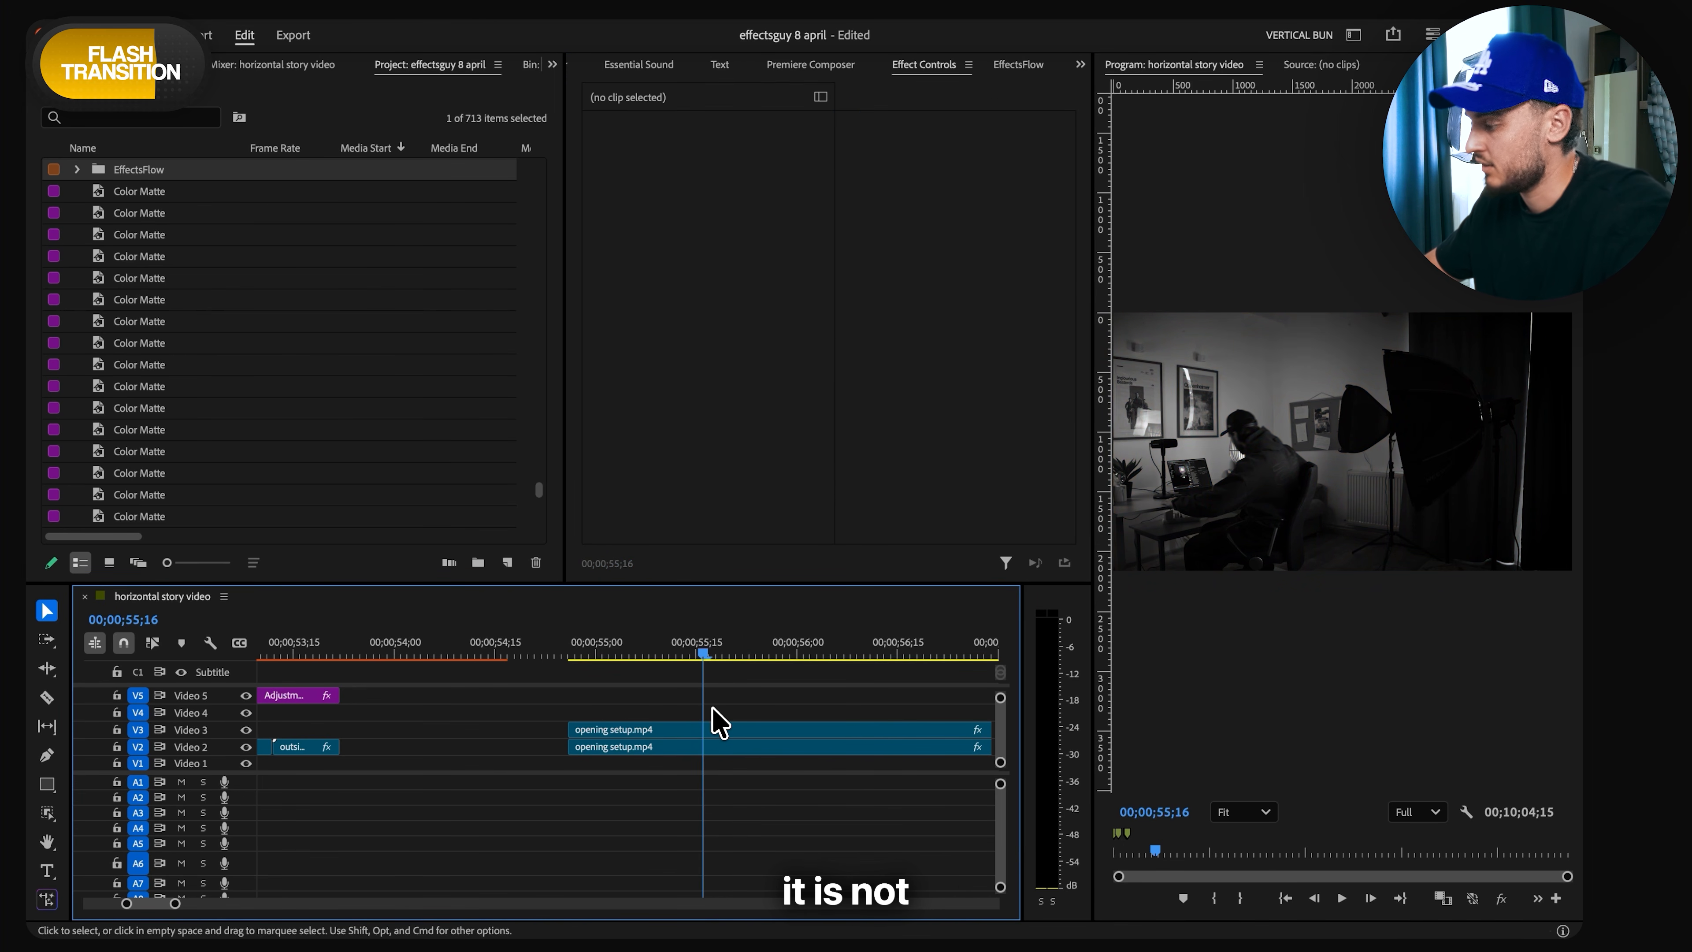
# - Split the tinted opening setup.mp4 on Video 3 at 00;00;55;16 and delete the part before the cut
pyautogui.click(703, 733)
pyautogui.scroll(2, 704, 732)
pyautogui.press('c')
pyautogui.click(703, 732)
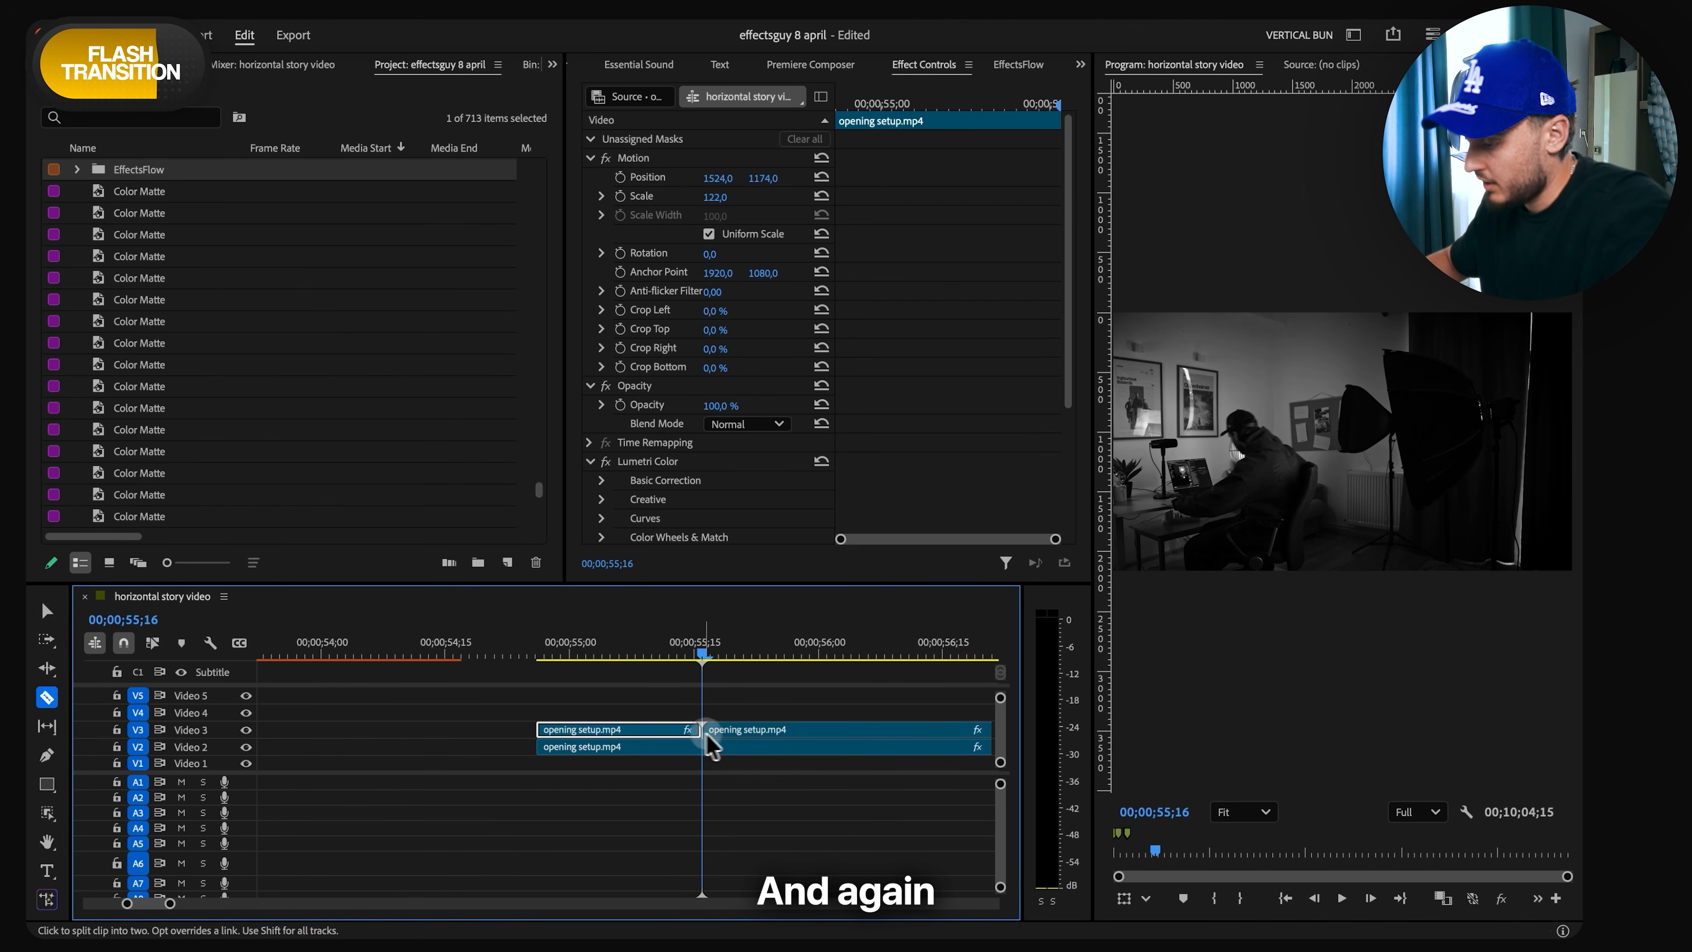
pyautogui.press('v')
pyautogui.click(710, 731)
pyautogui.click(677, 728)
pyautogui.press('Delete')
pyautogui.scroll(1, 714, 729)
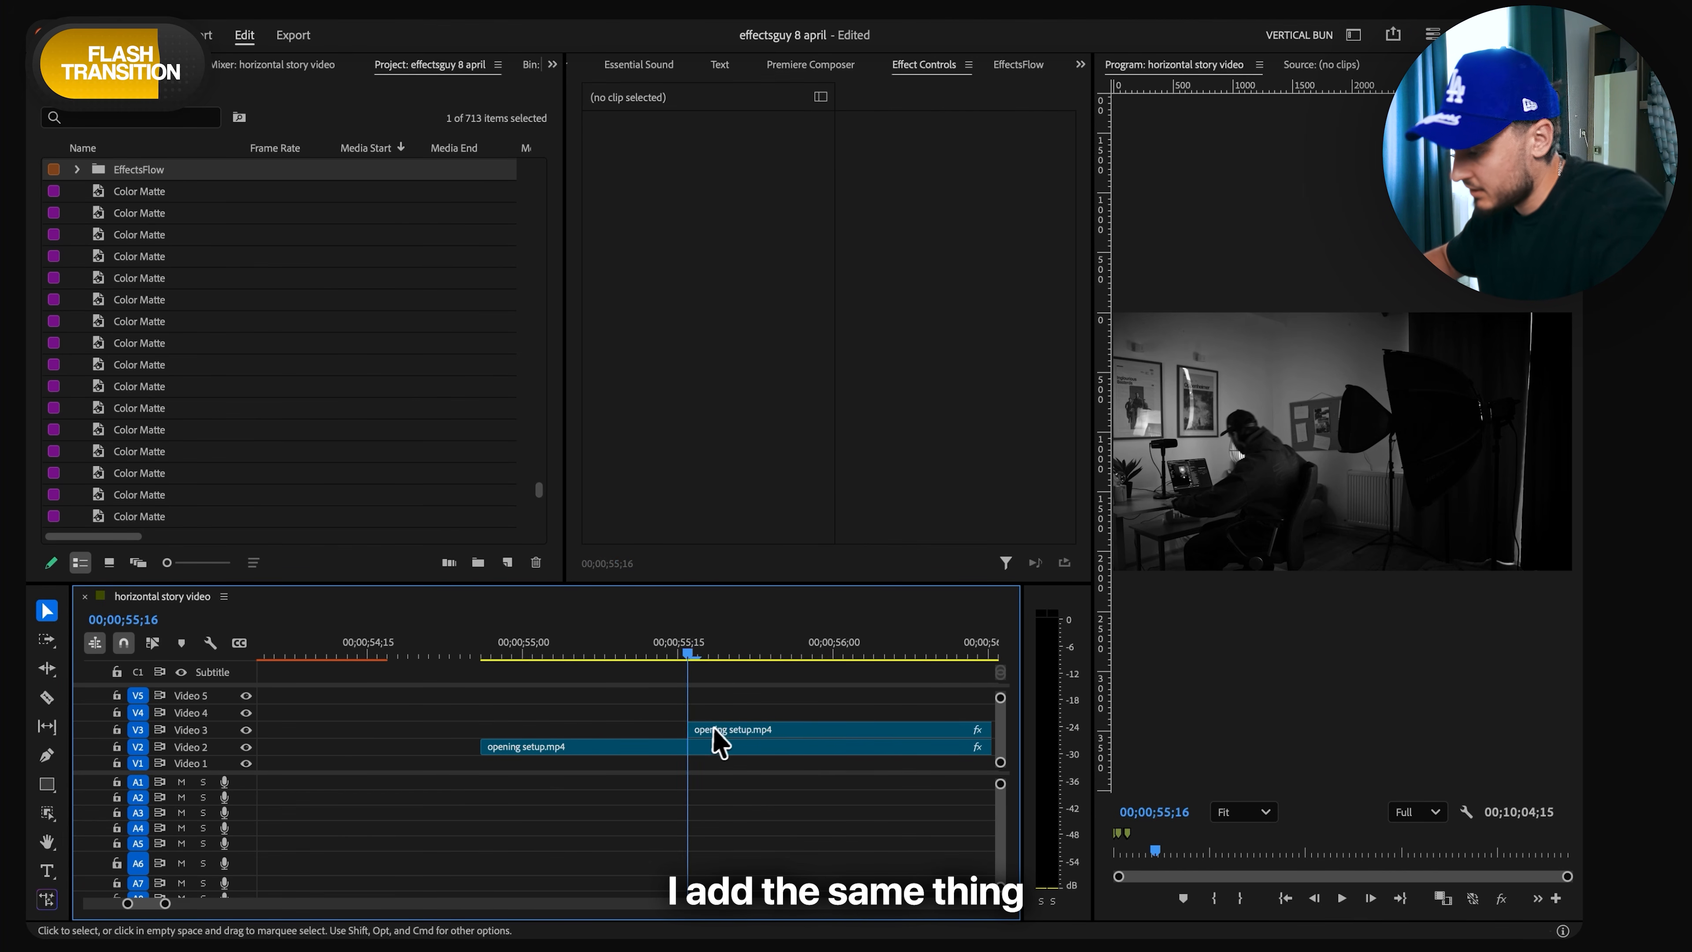
# - Add a Cross Dissolve at the start of the tinted clip on Video 3 and shorten it to about half
pyautogui.click(720, 733)
pyautogui.hotkey('ctrl', 'd')
pyautogui.scroll(-1, 730, 739)
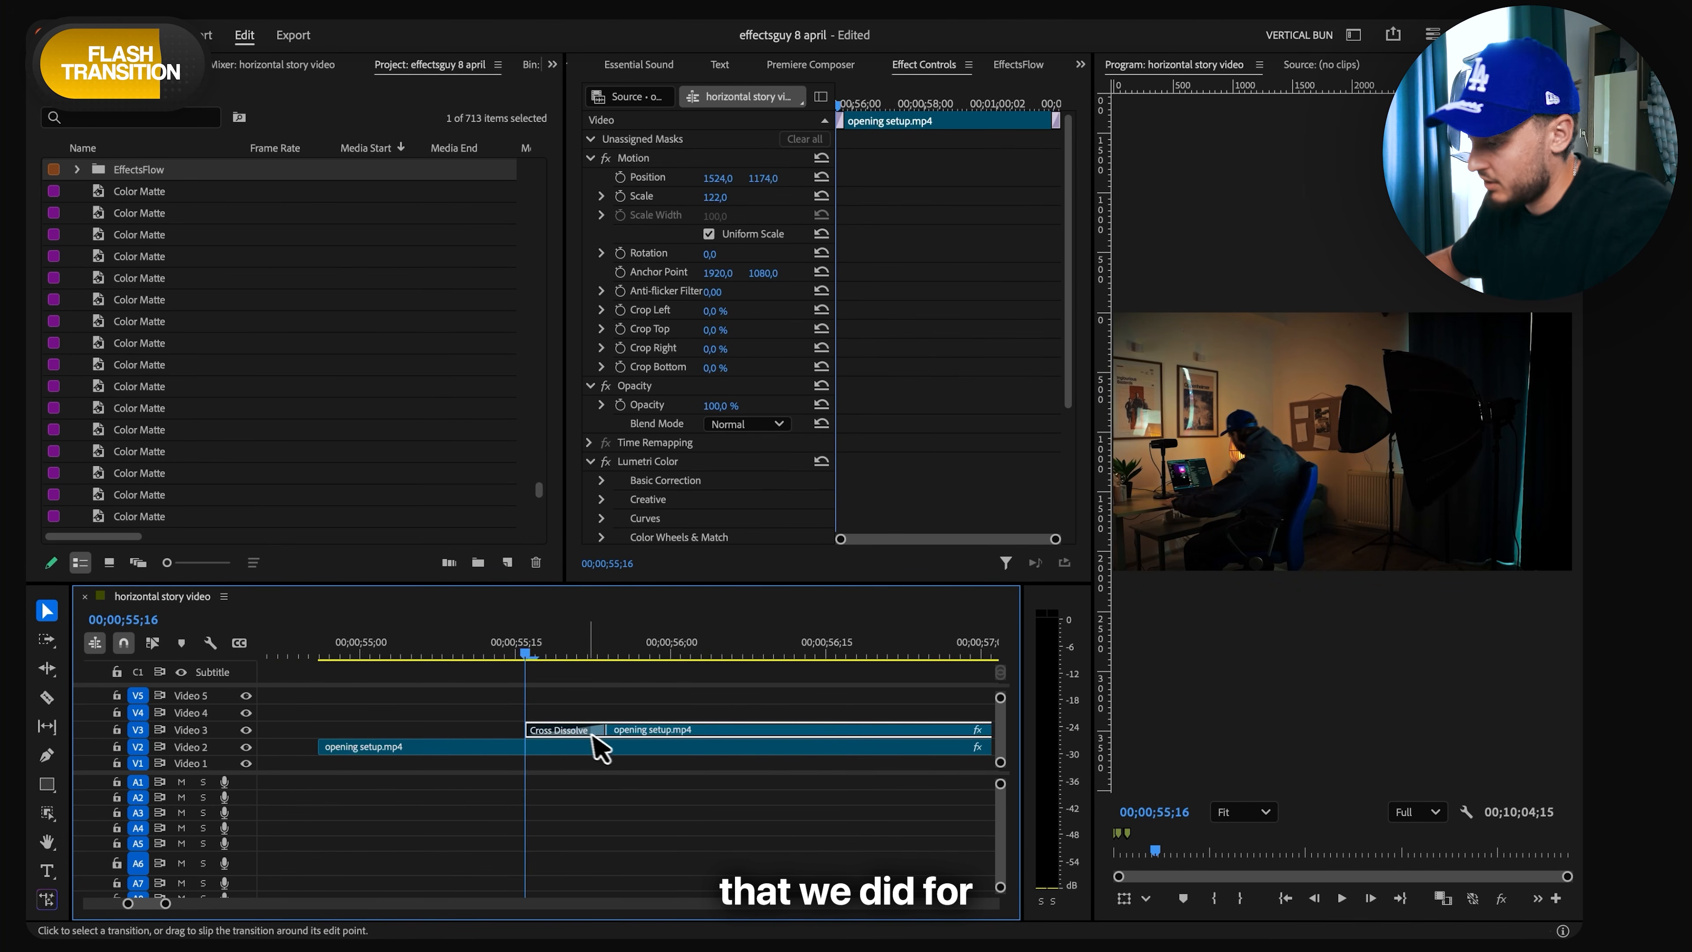
pyautogui.moveTo(602, 730); pyautogui.dragTo(562, 729)
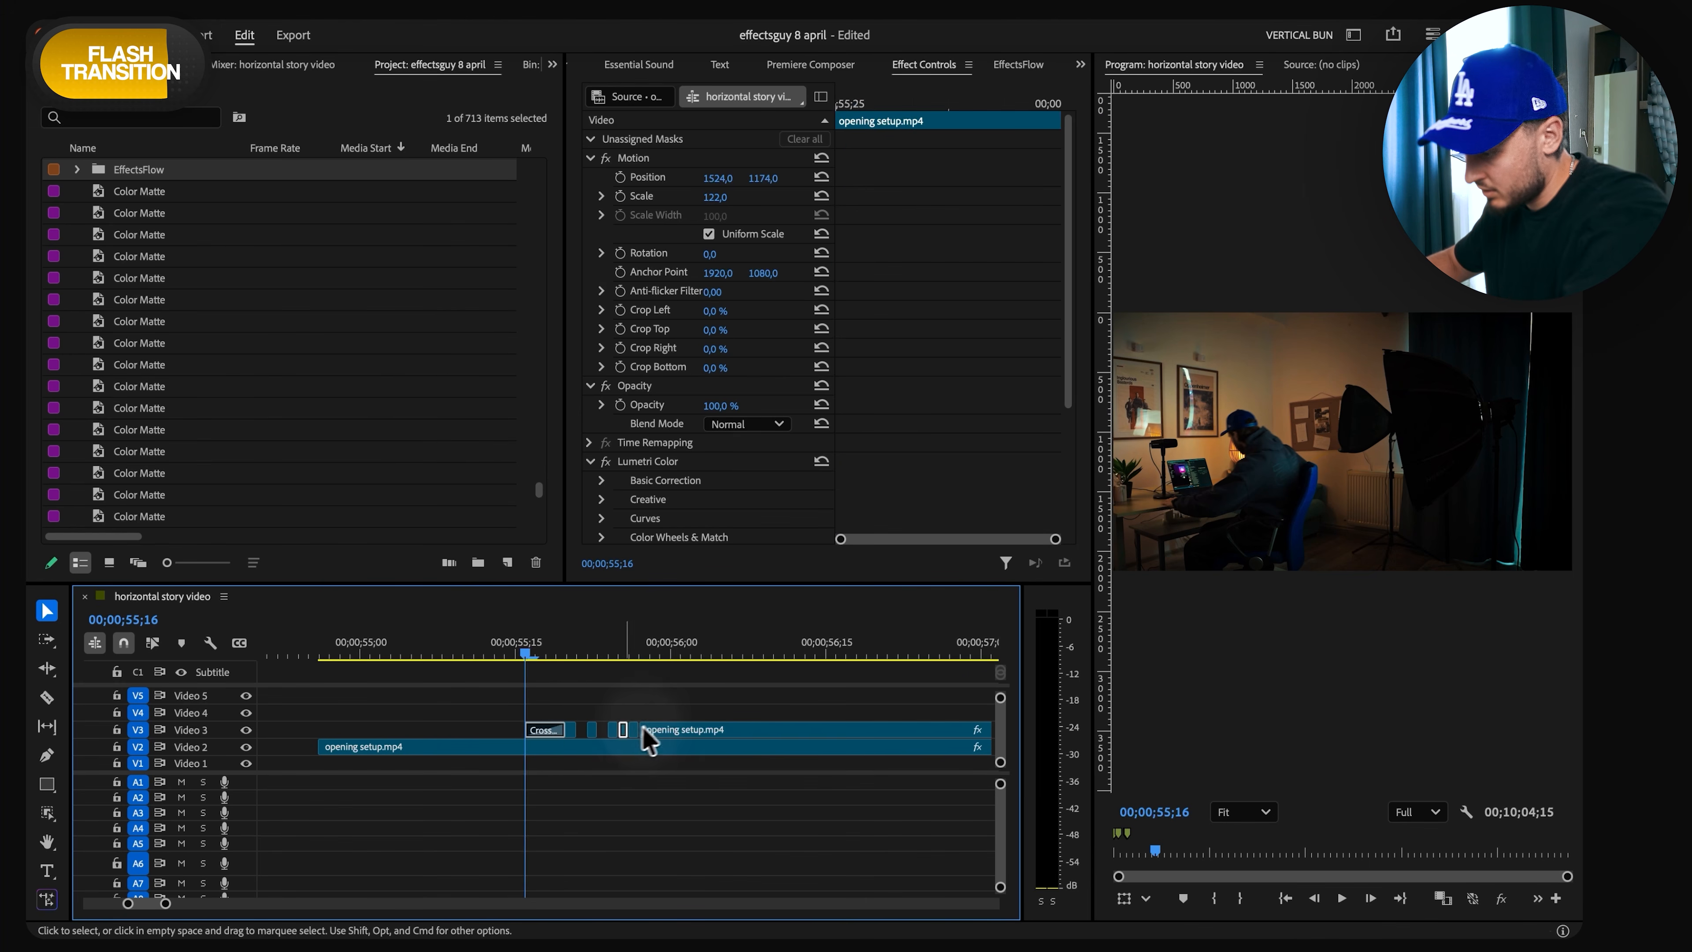
# - Cut the tinted clip after the dissolve into short pieces, delete alternate pieces for a flicker, and play it back
pyautogui.press('Delete')
pyautogui.click(653, 725)
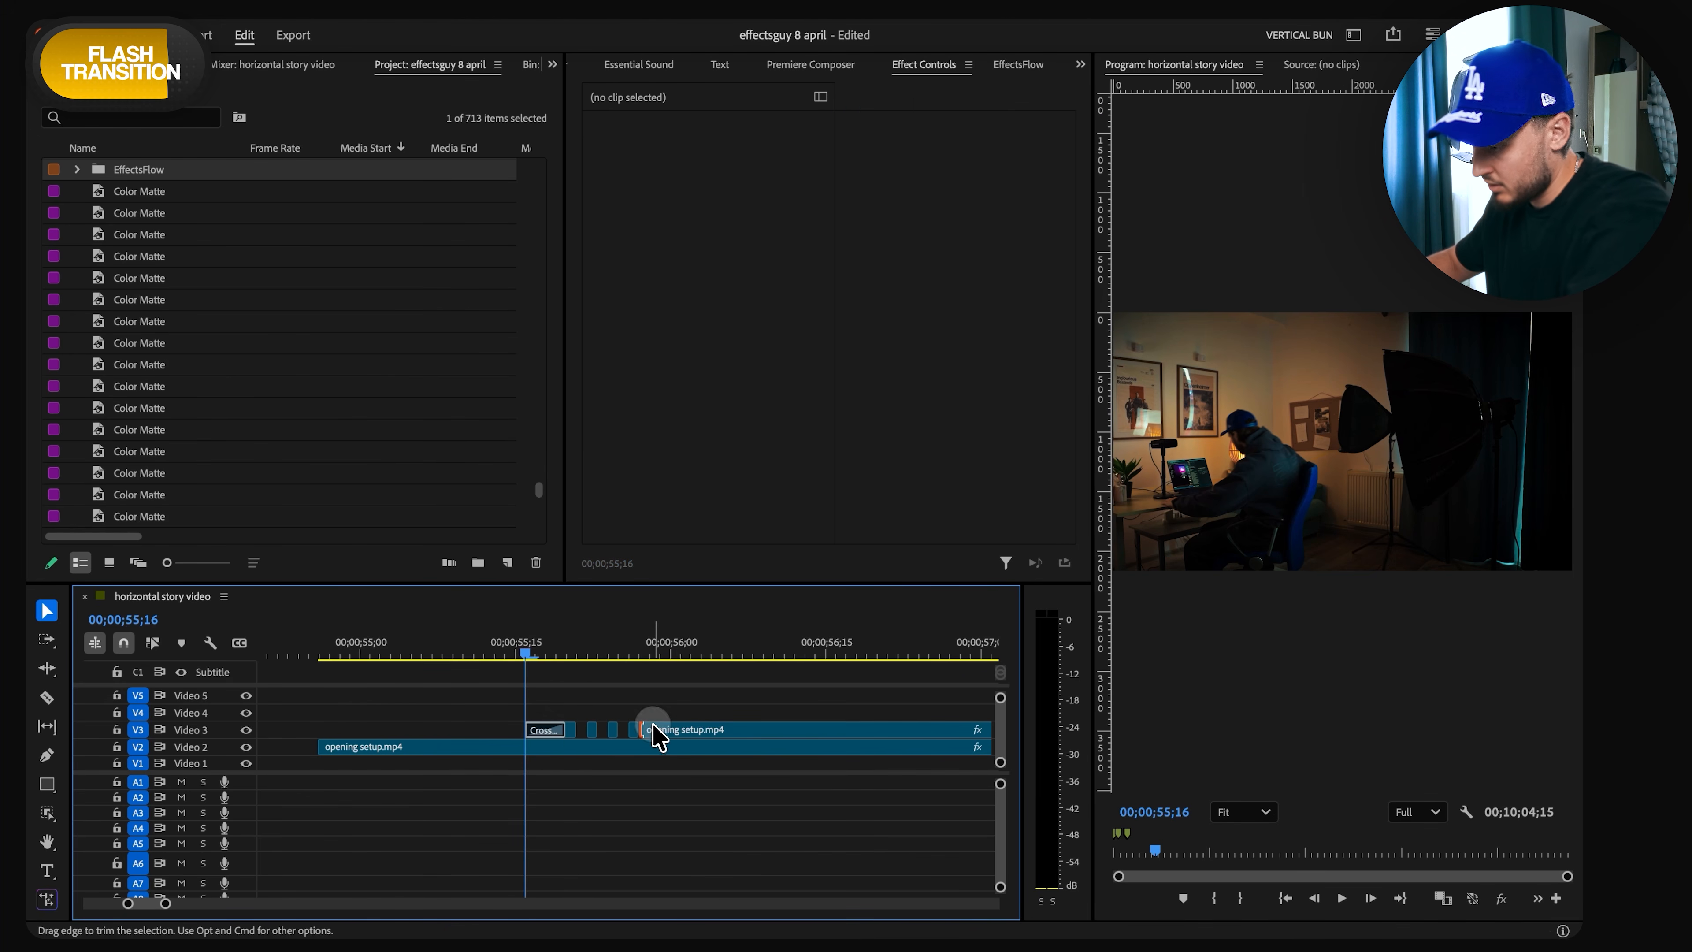
pyautogui.moveTo(531, 647); pyautogui.dragTo(467, 651)
pyautogui.press('space')
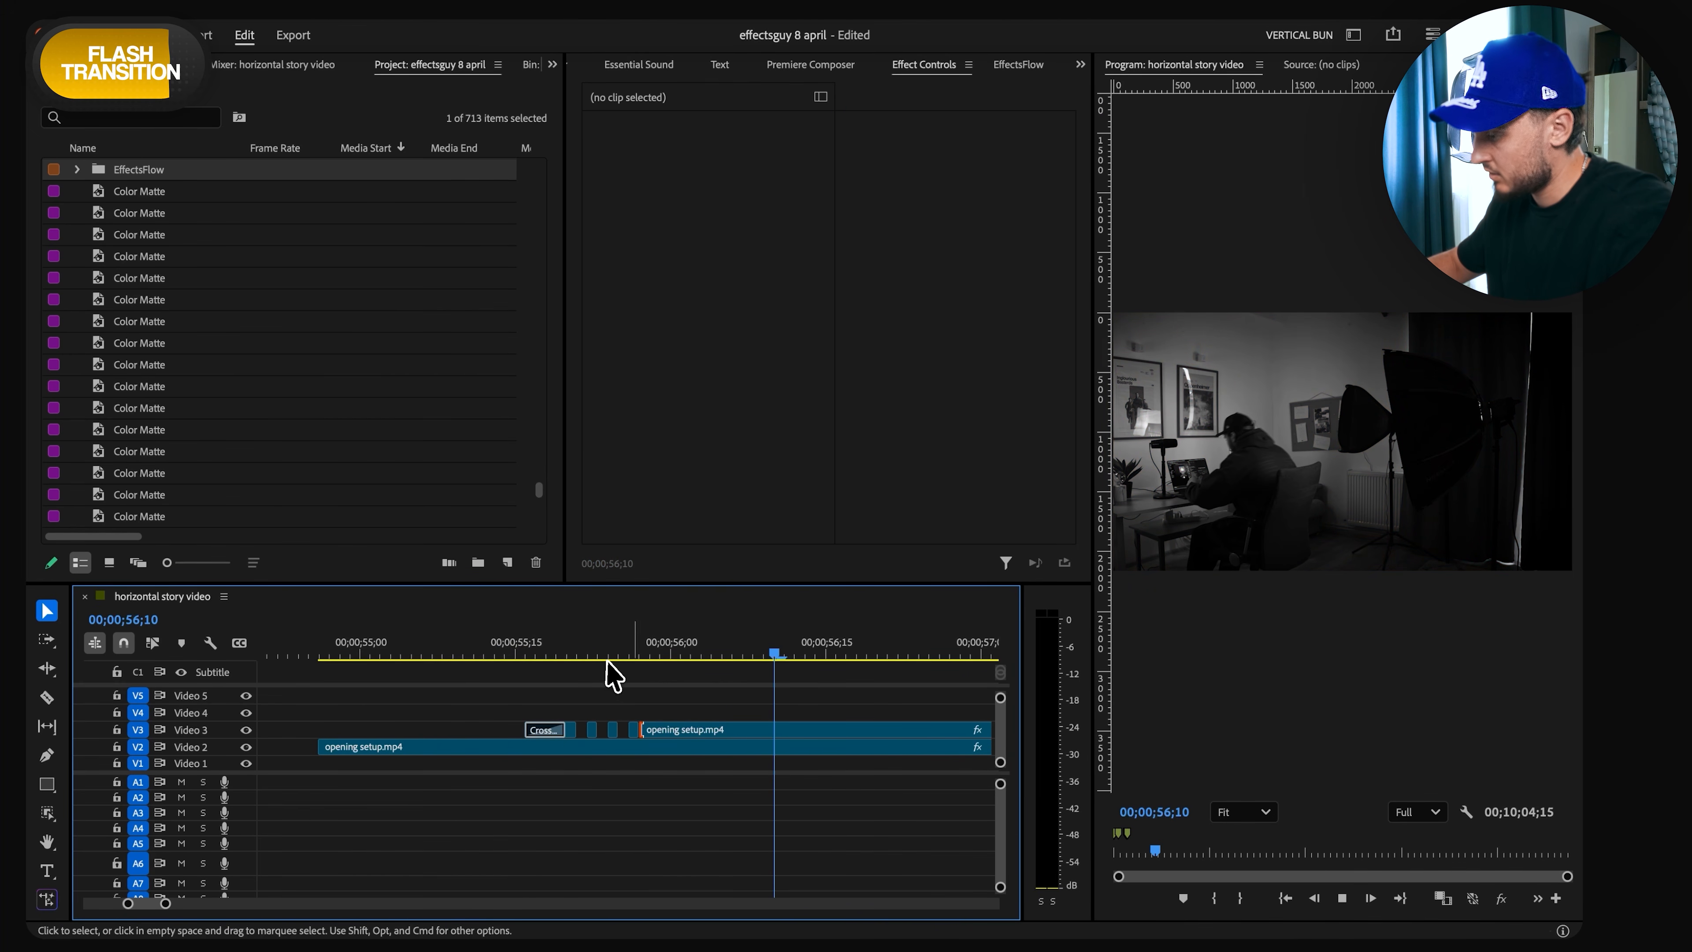
# - Copy the zoom adjustment layer onto Video 4 above opening setup.mp4 and move its ending Scale keyframe to 00;00;56;03
pyautogui.press('`')
pyautogui.scroll(6, 453, 458)
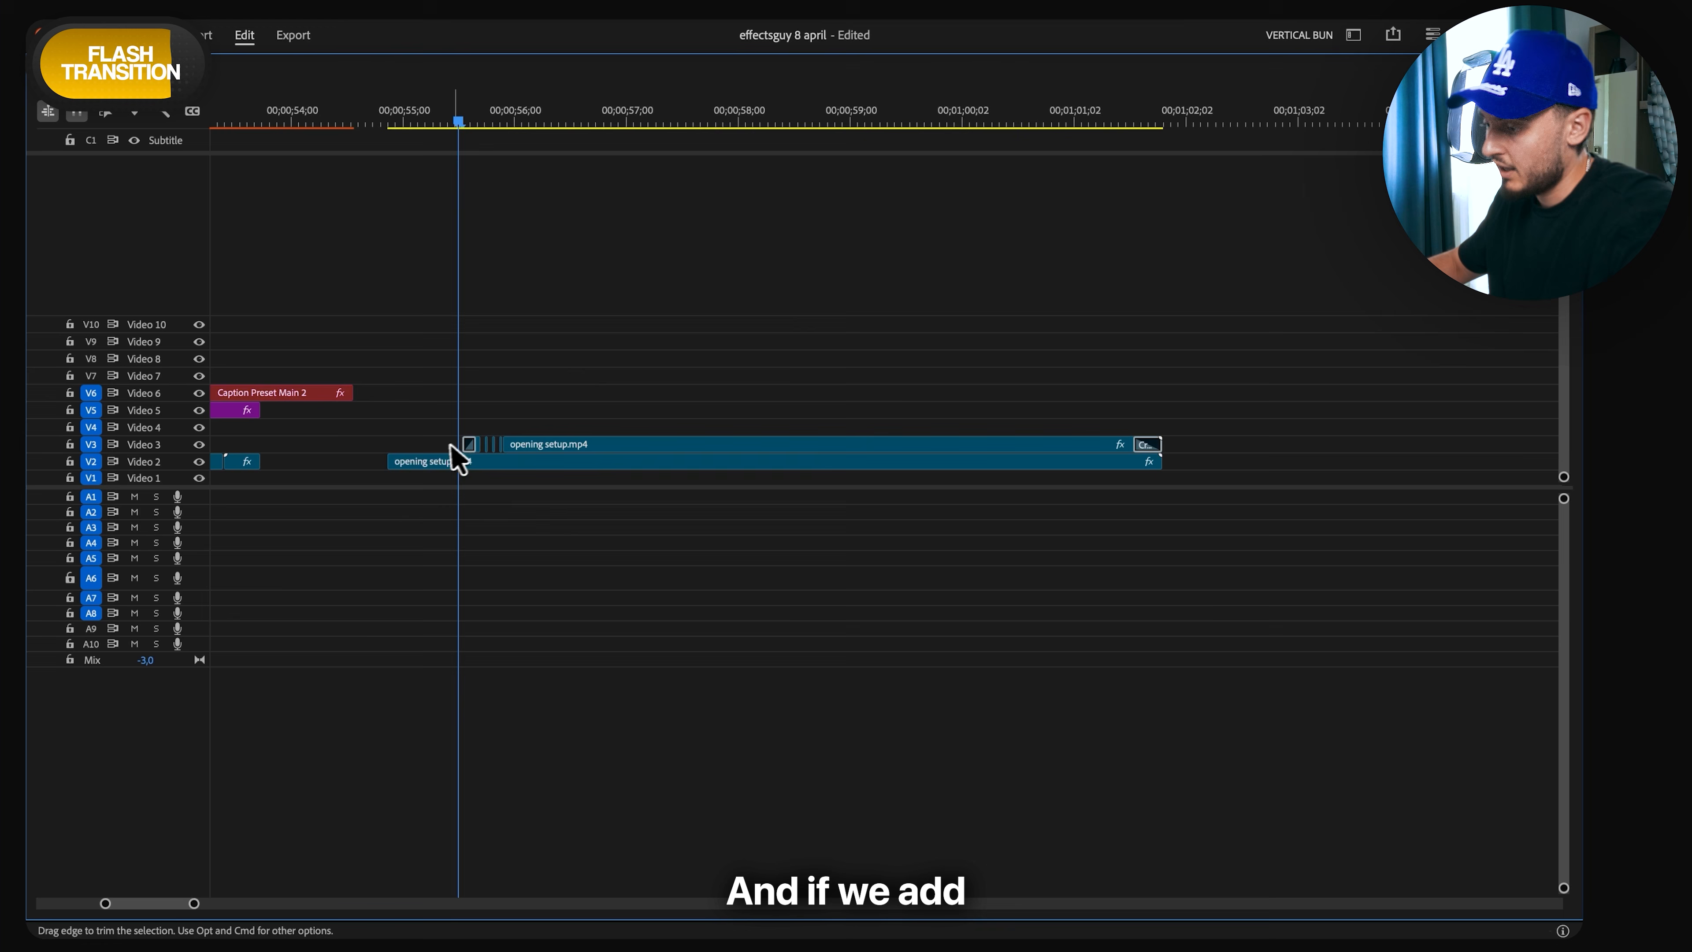
pyautogui.scroll(-5, 433, 434)
pyautogui.scroll(3, 489, 451)
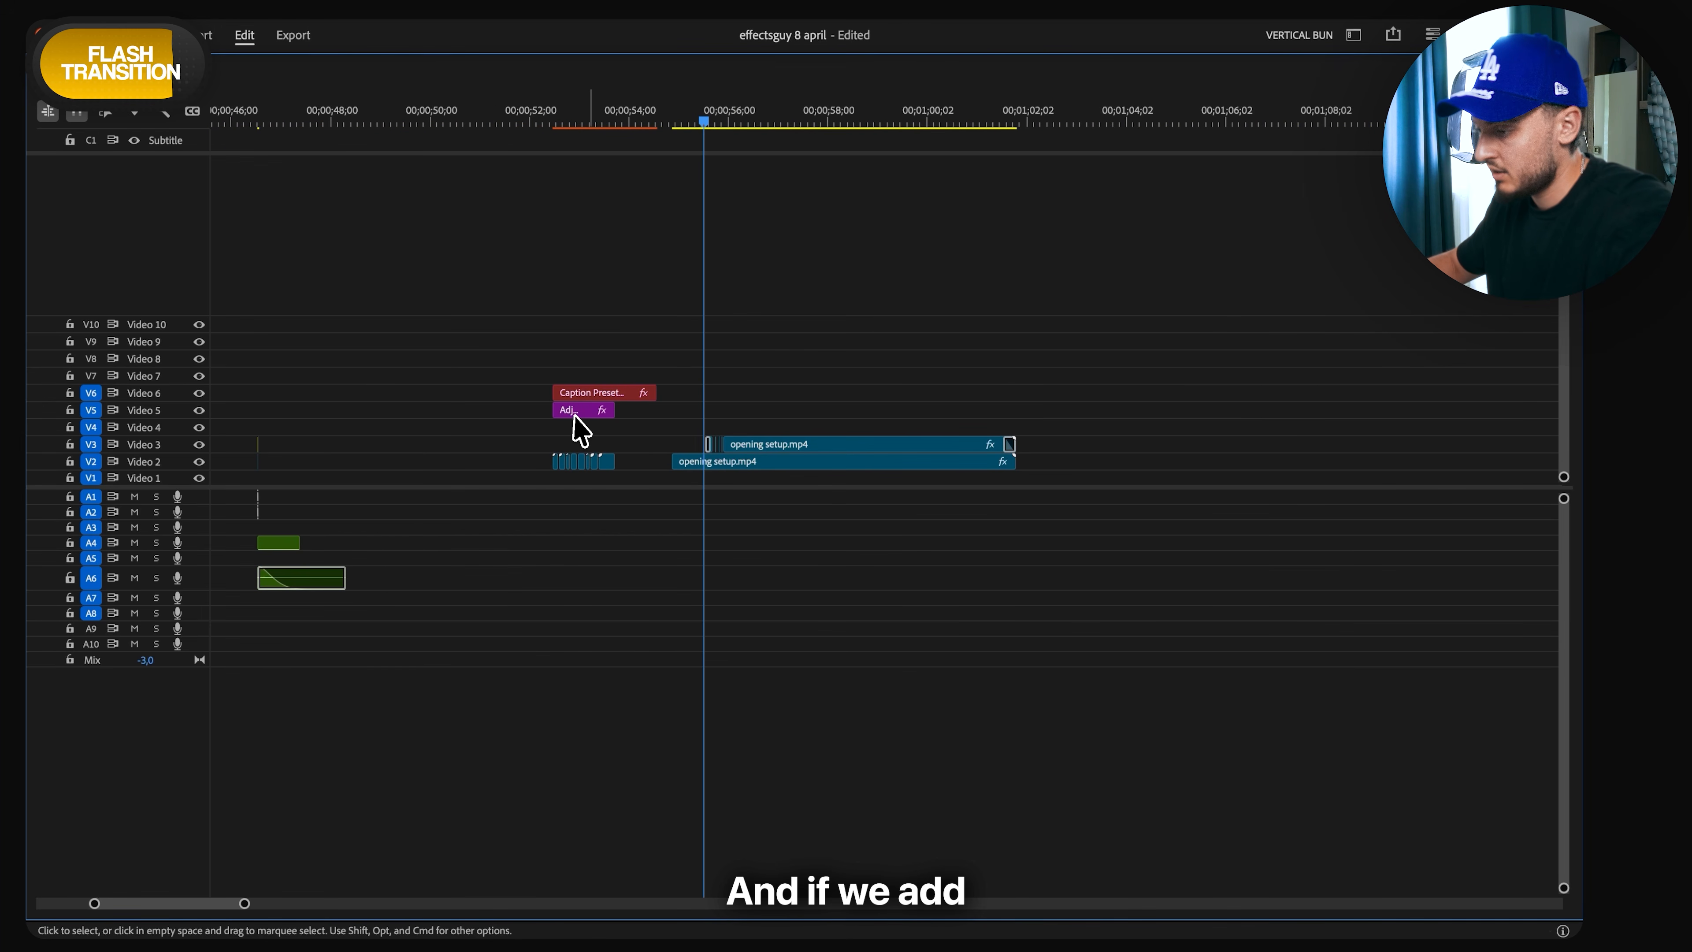
pyautogui.moveTo(729, 441); pyautogui.dragTo(729, 441)
pyautogui.press('`')
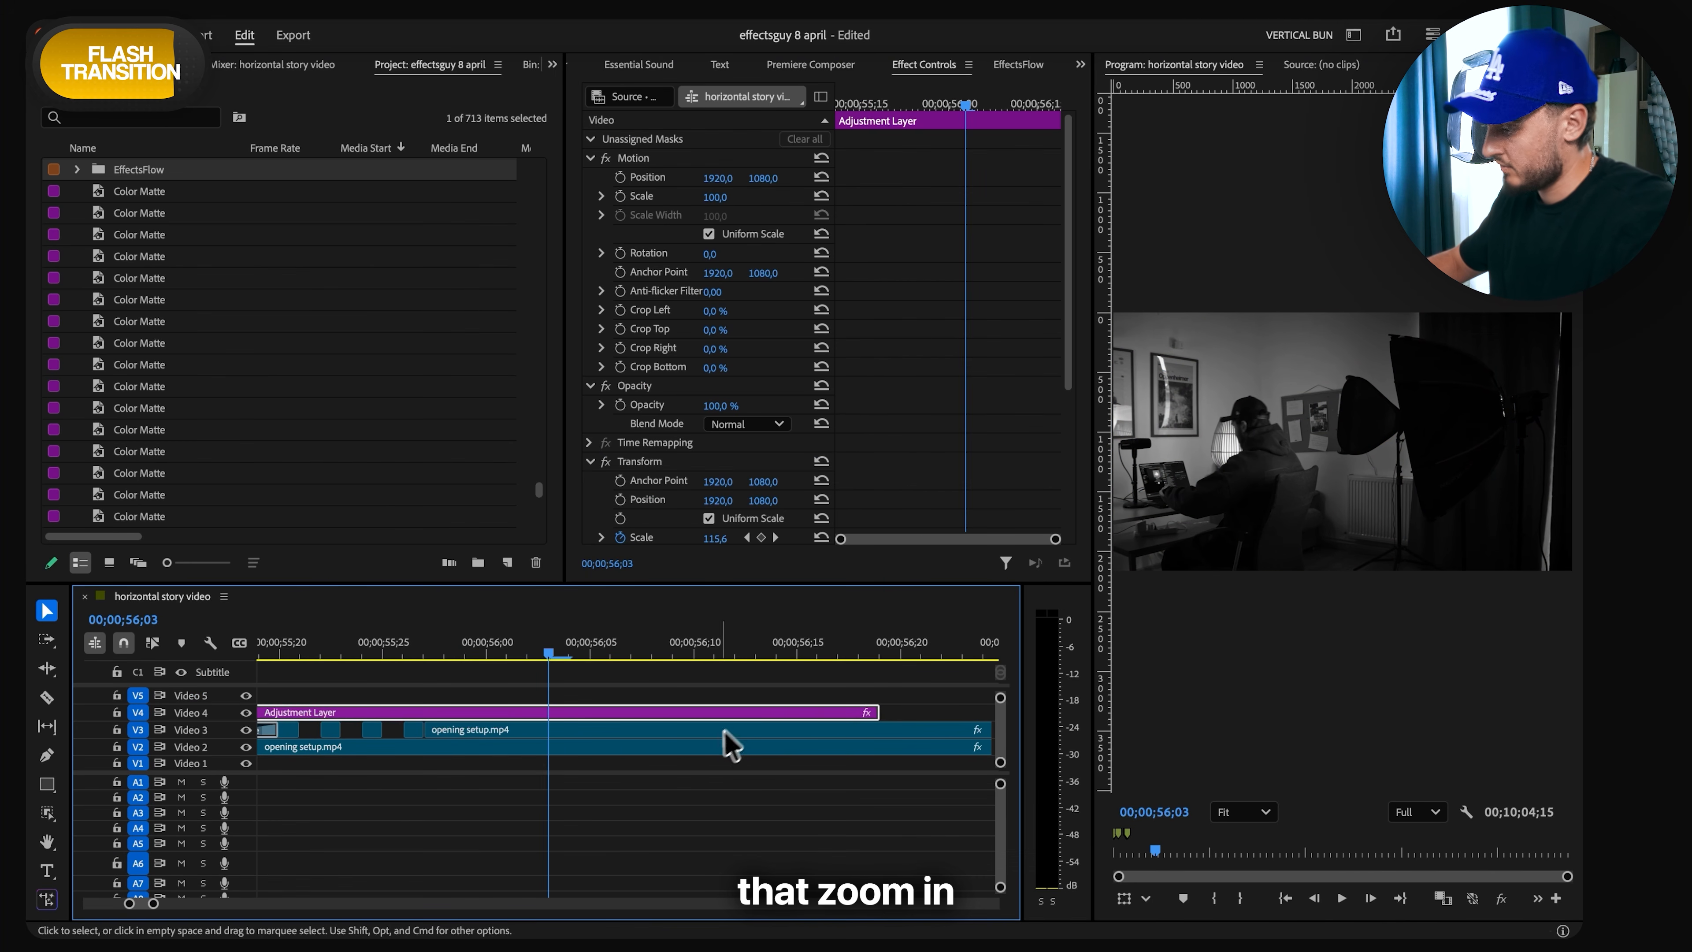
pyautogui.moveTo(1058, 324); pyautogui.dragTo(970, 325)
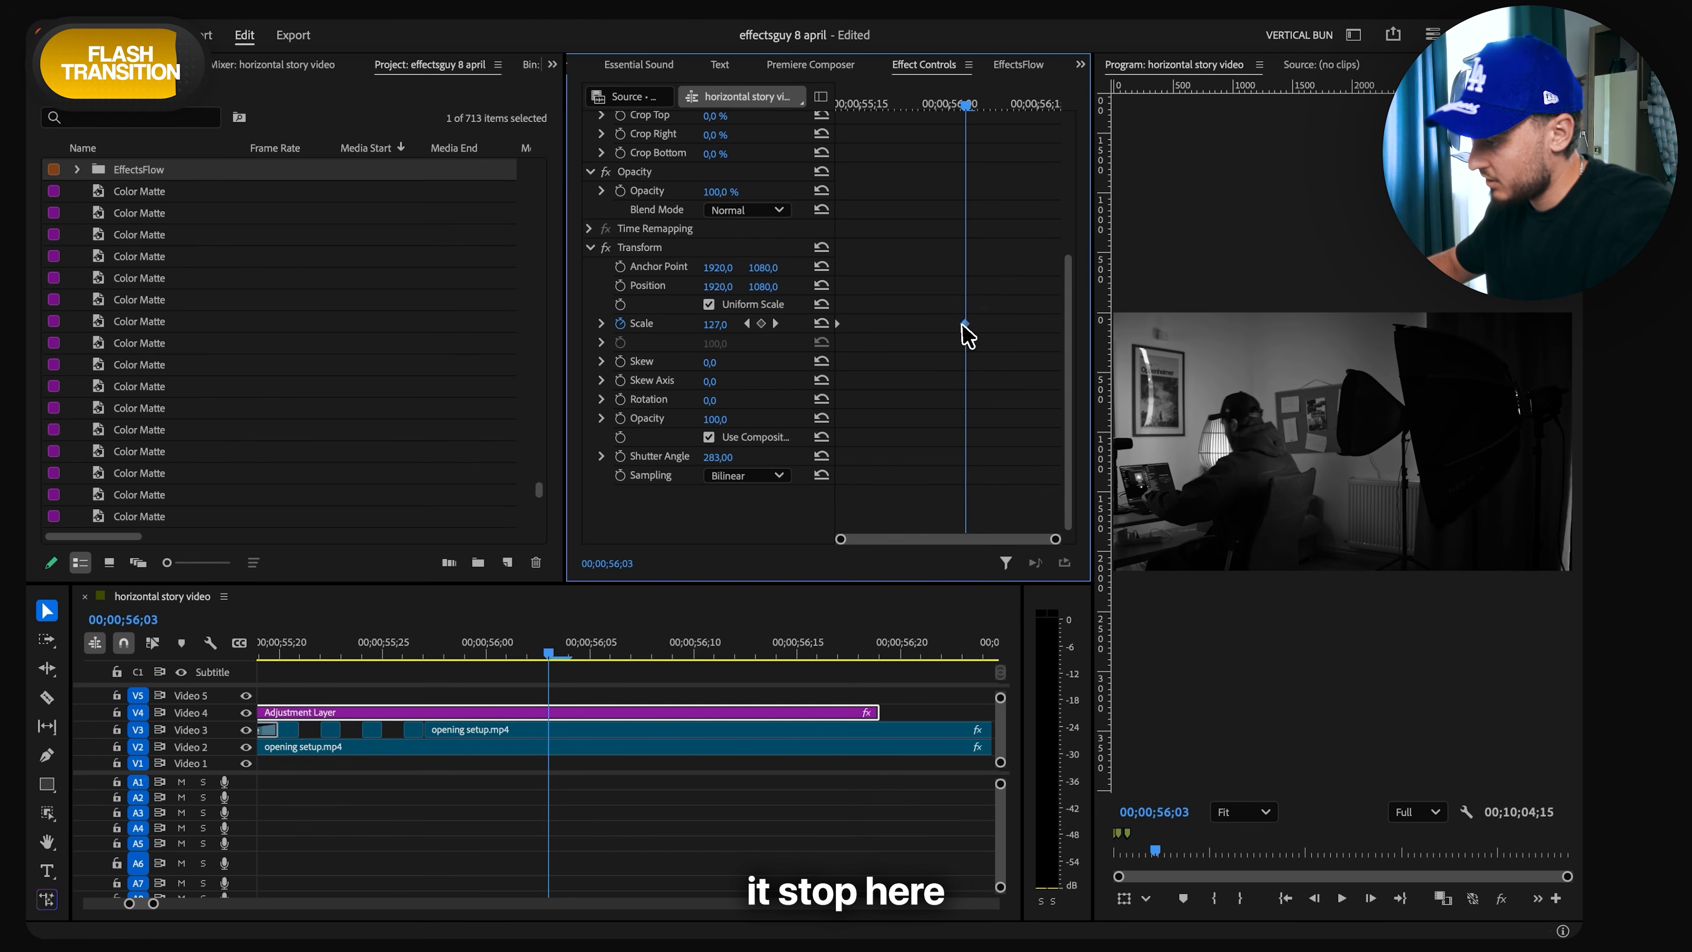
# - Ease the adjustment layer's Scale keyframes by shaping the speed graph into a peak before the ending keyframe, and play the zoom back
pyautogui.click(602, 324)
pyautogui.moveTo(453, 650); pyautogui.dragTo(424, 650)
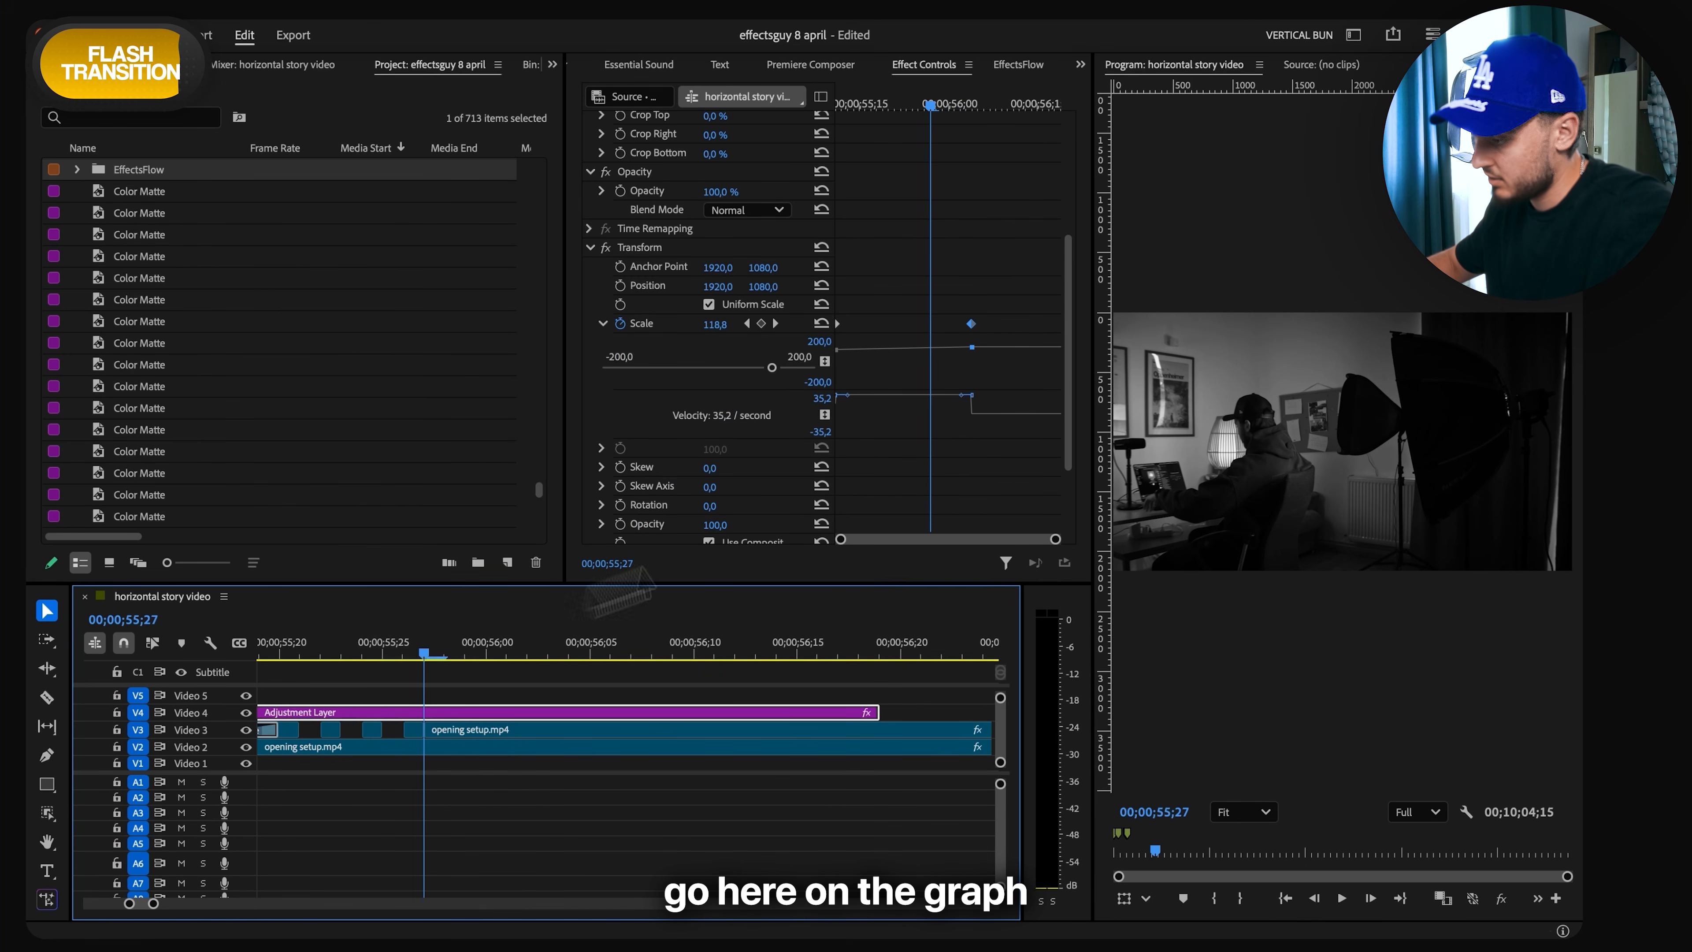
pyautogui.moveTo(961, 395); pyautogui.dragTo(911, 419)
pyautogui.moveTo(935, 100); pyautogui.dragTo(841, 101)
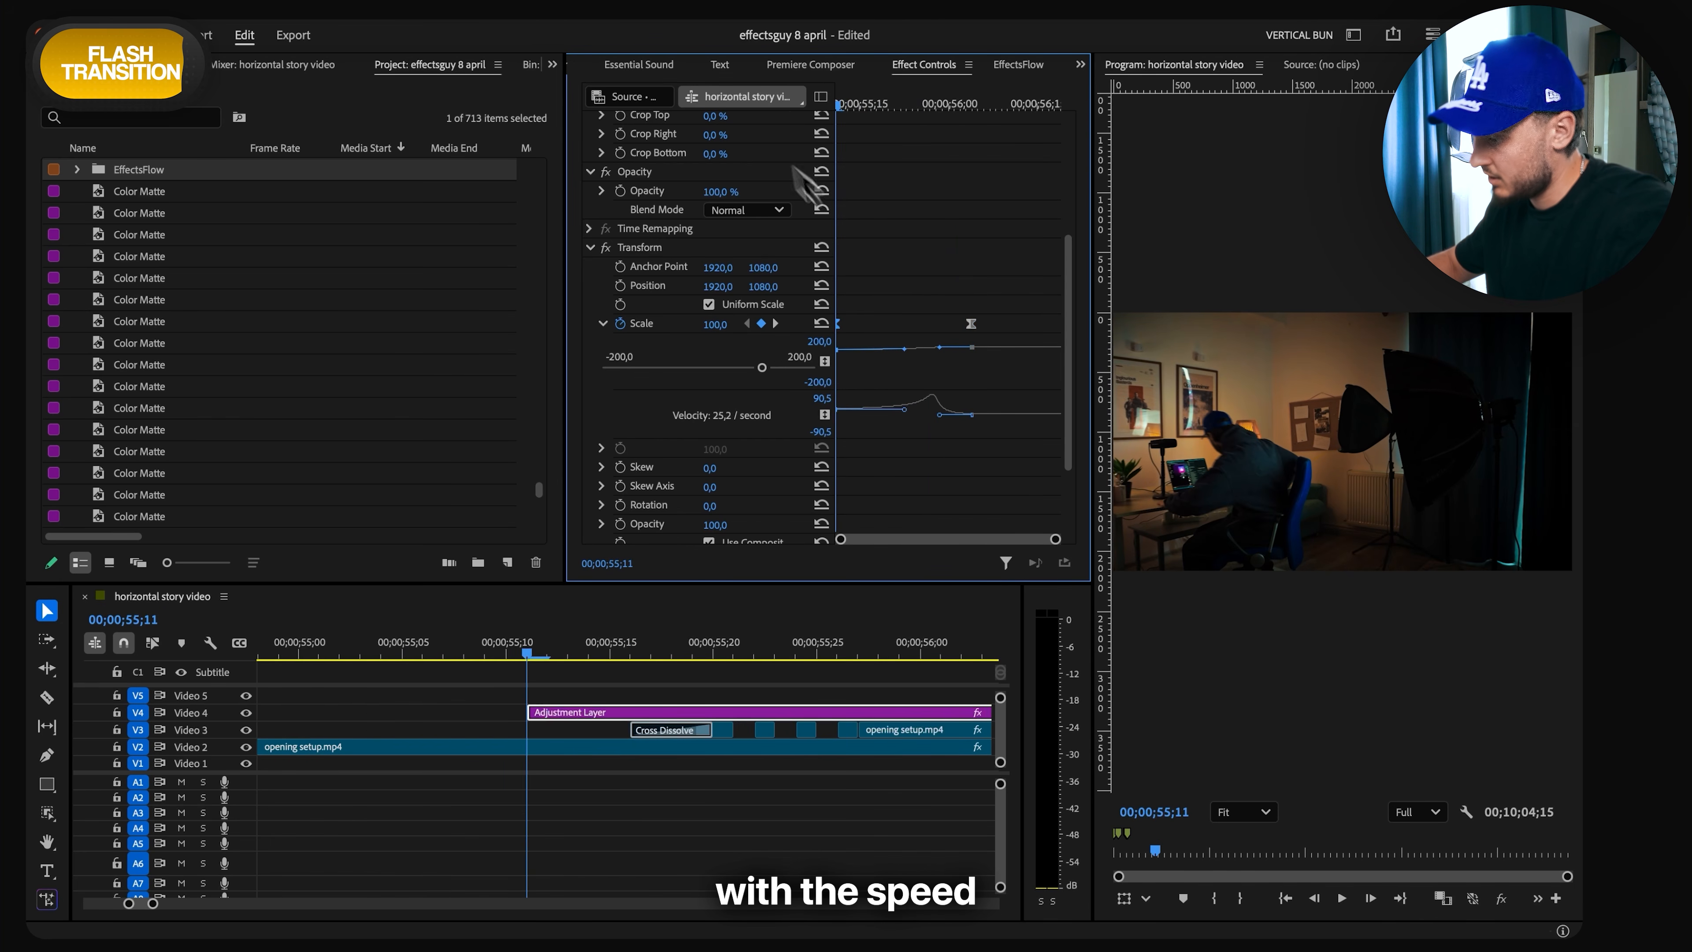
pyautogui.scroll(-3, 904, 396)
pyautogui.press('space')
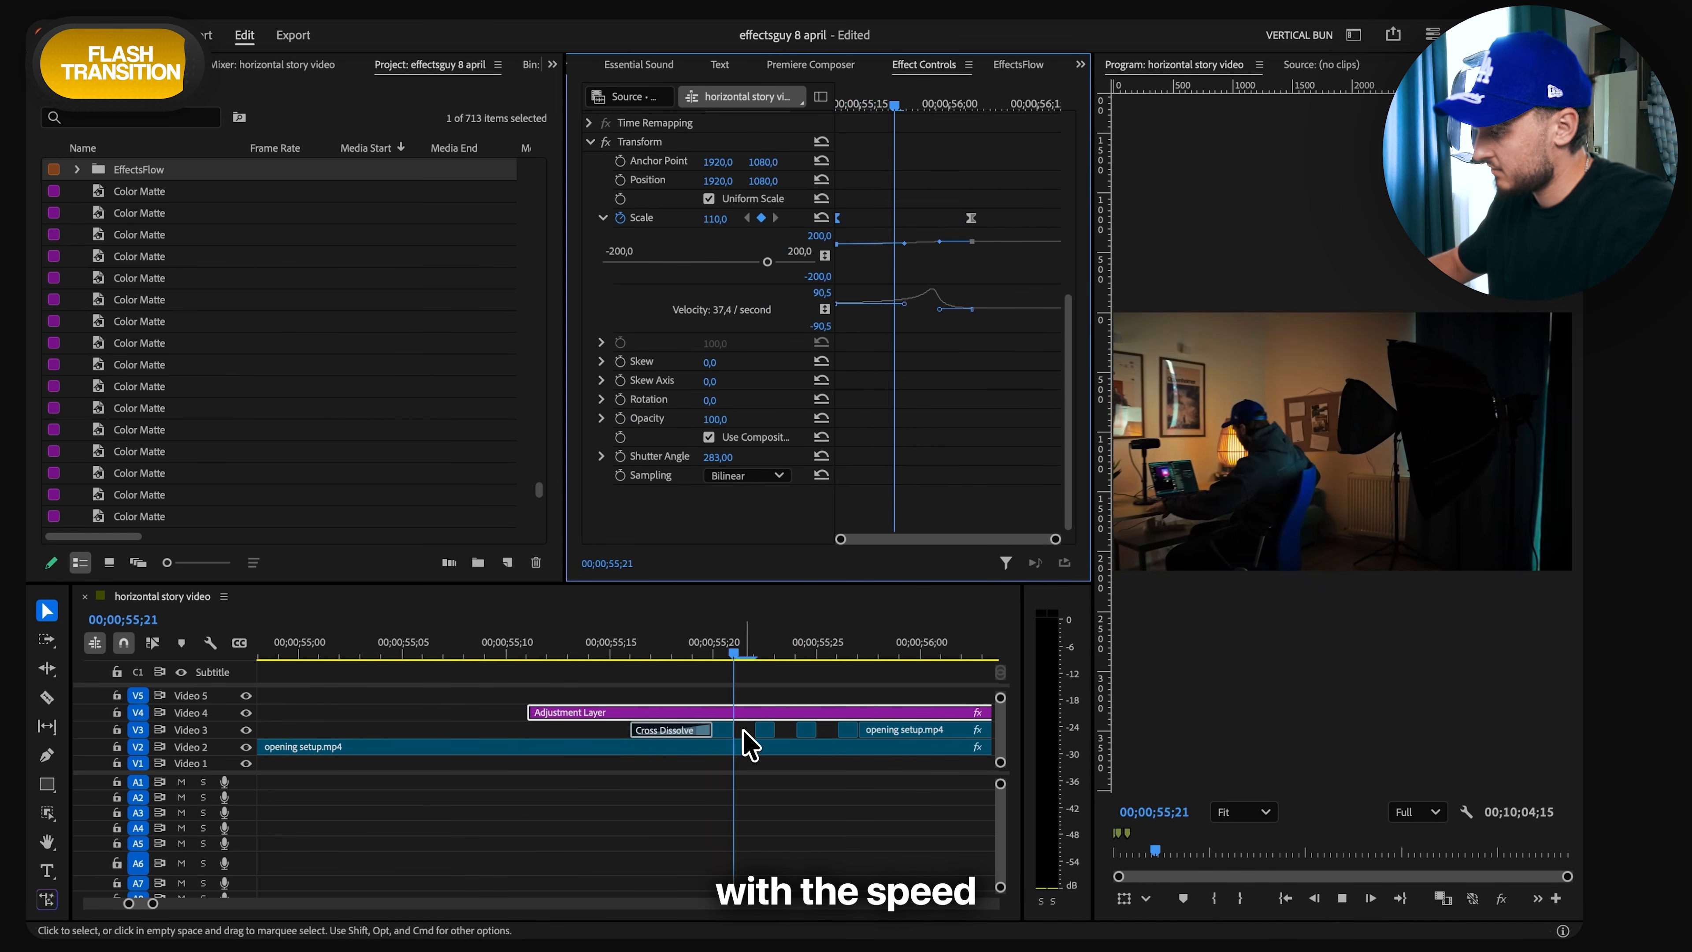
pyautogui.press('space')
pyautogui.scroll(-4, 740, 723)
pyautogui.scroll(1, 736, 714)
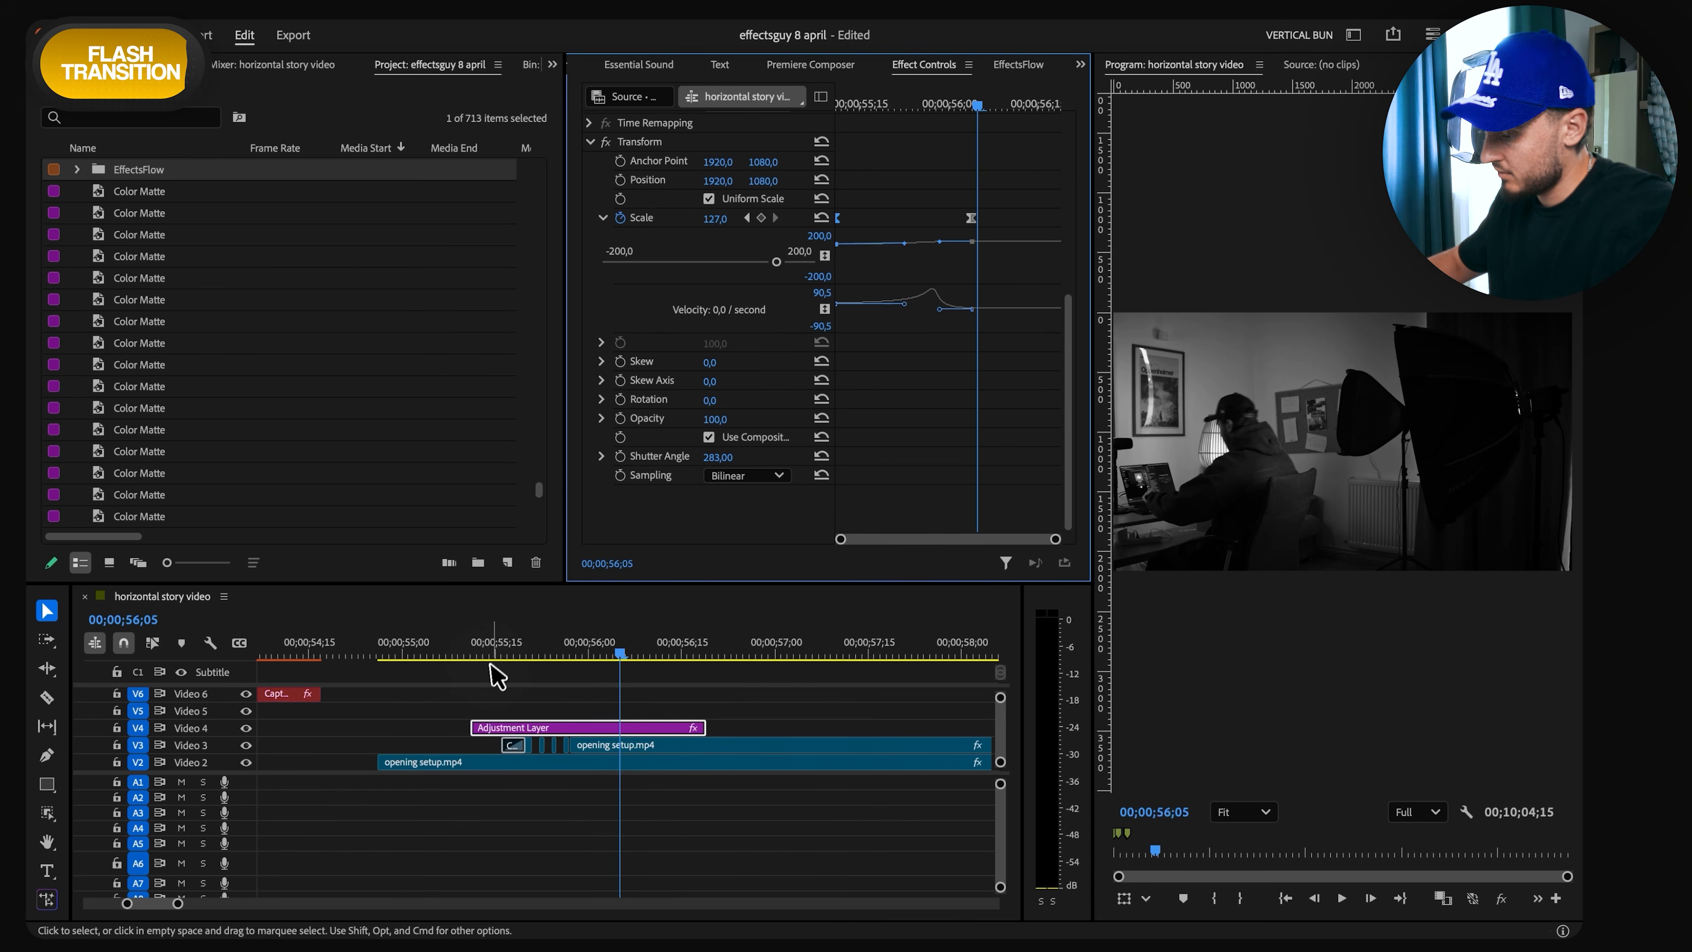
# - Add the TextFlow title Essential Text 11 on Video 5 at 00;00;55;26 with a red start colour and a dark end colour
pyautogui.click(564, 657)
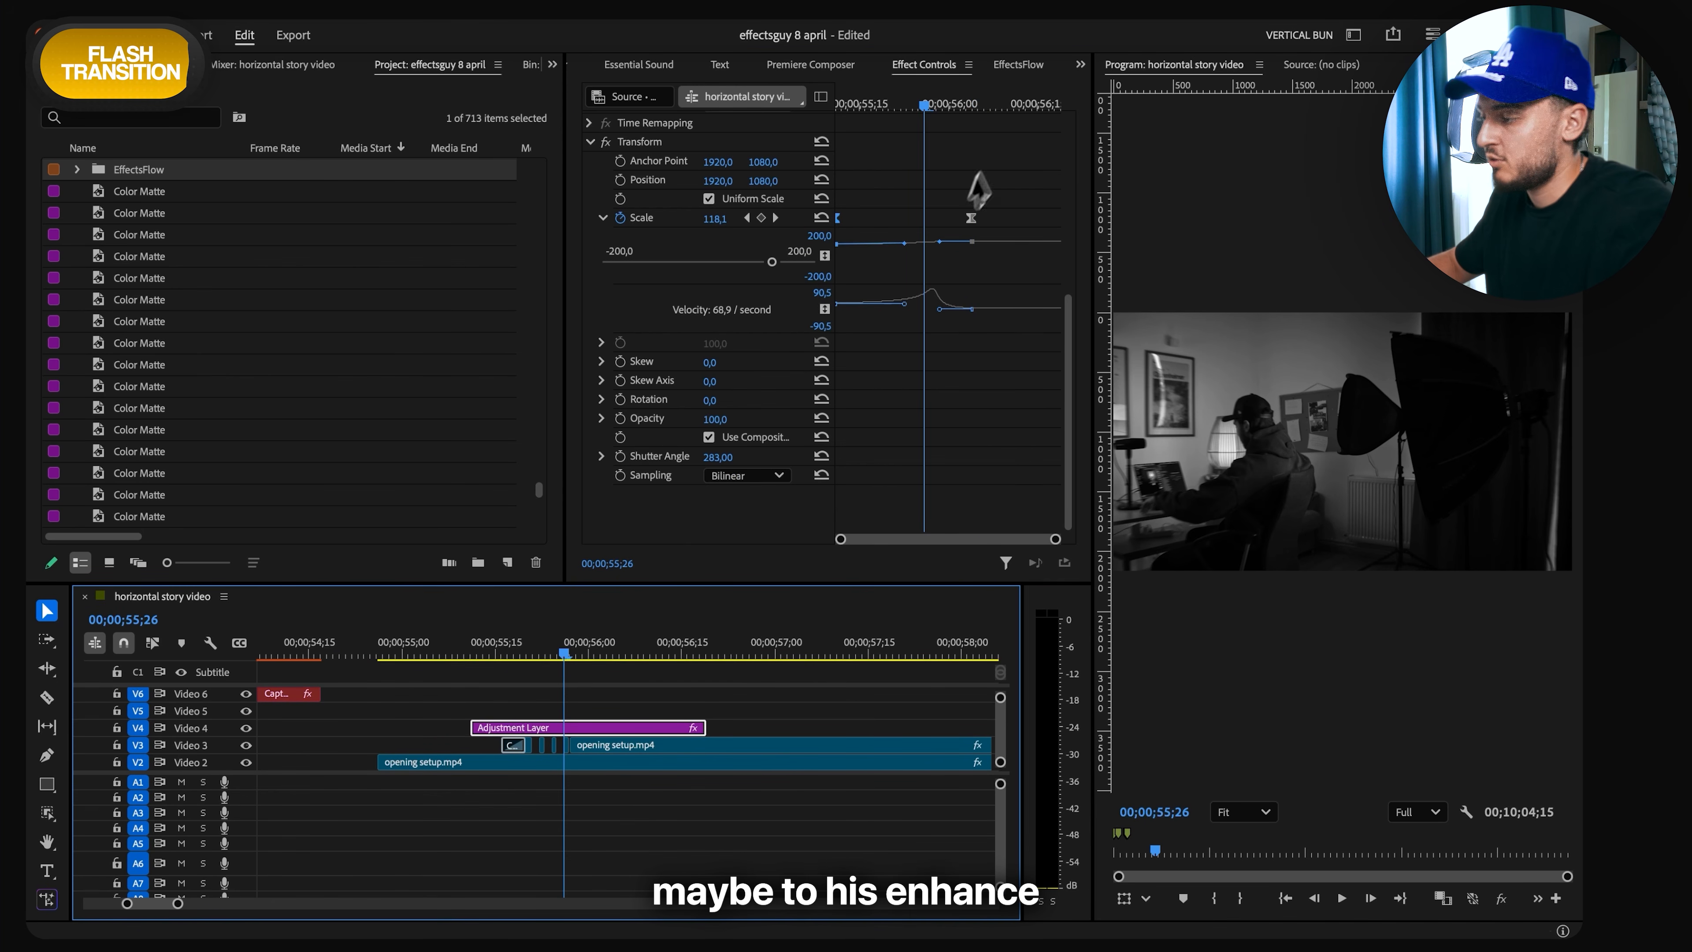
pyautogui.click(1036, 67)
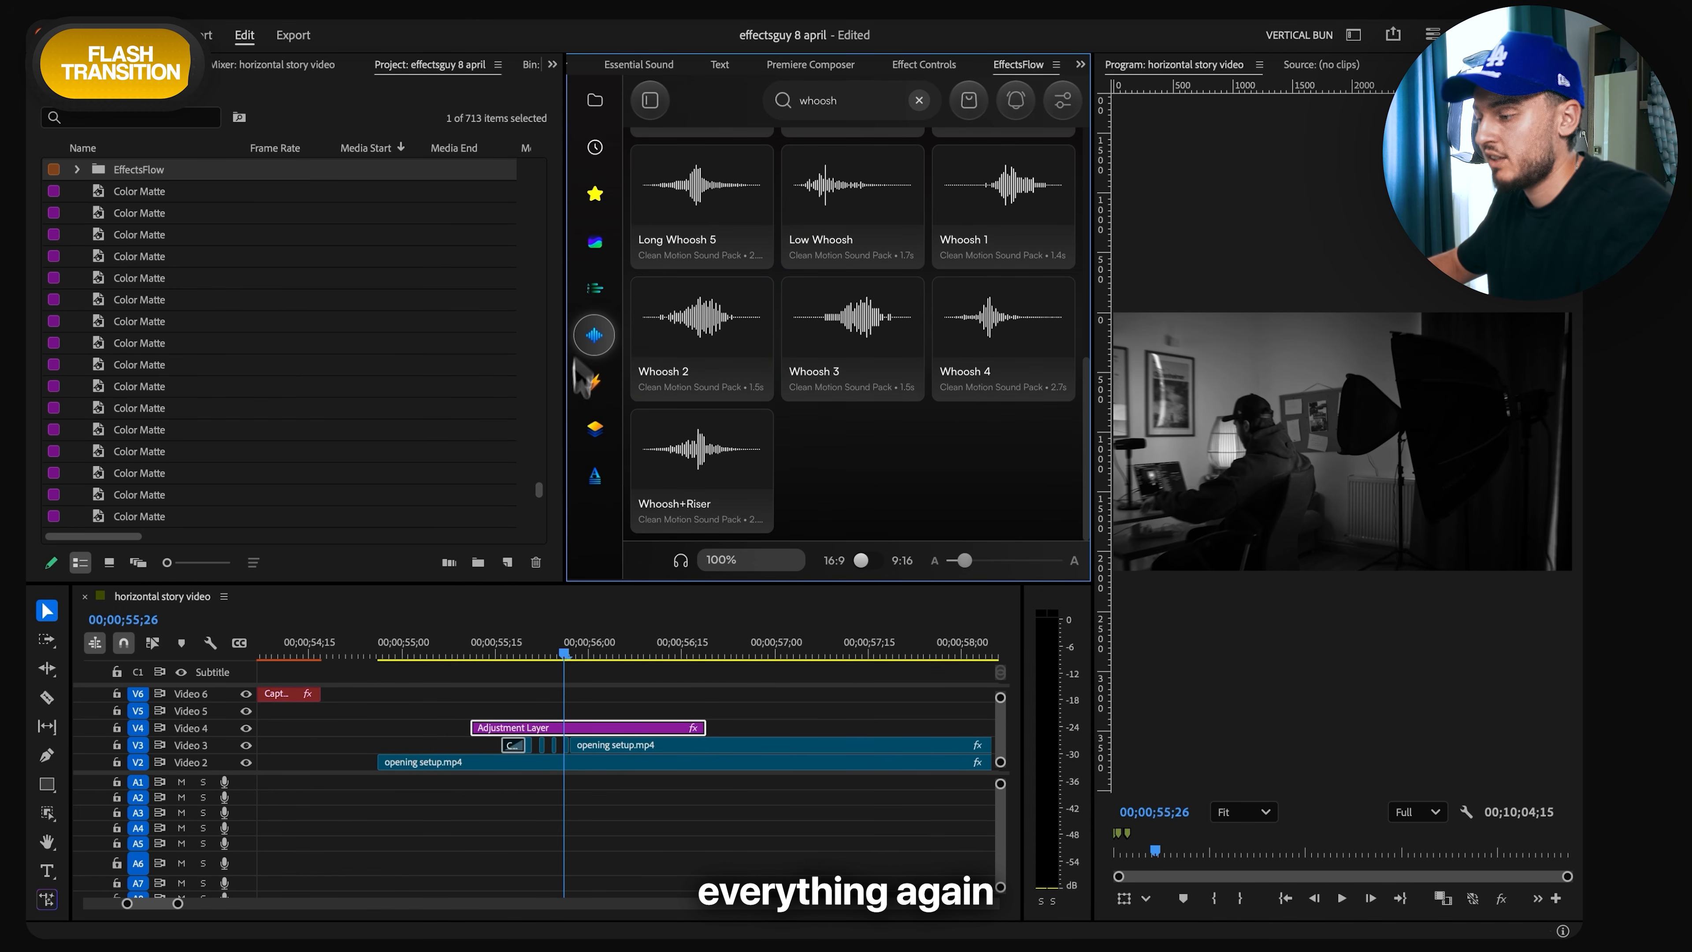
pyautogui.click(594, 475)
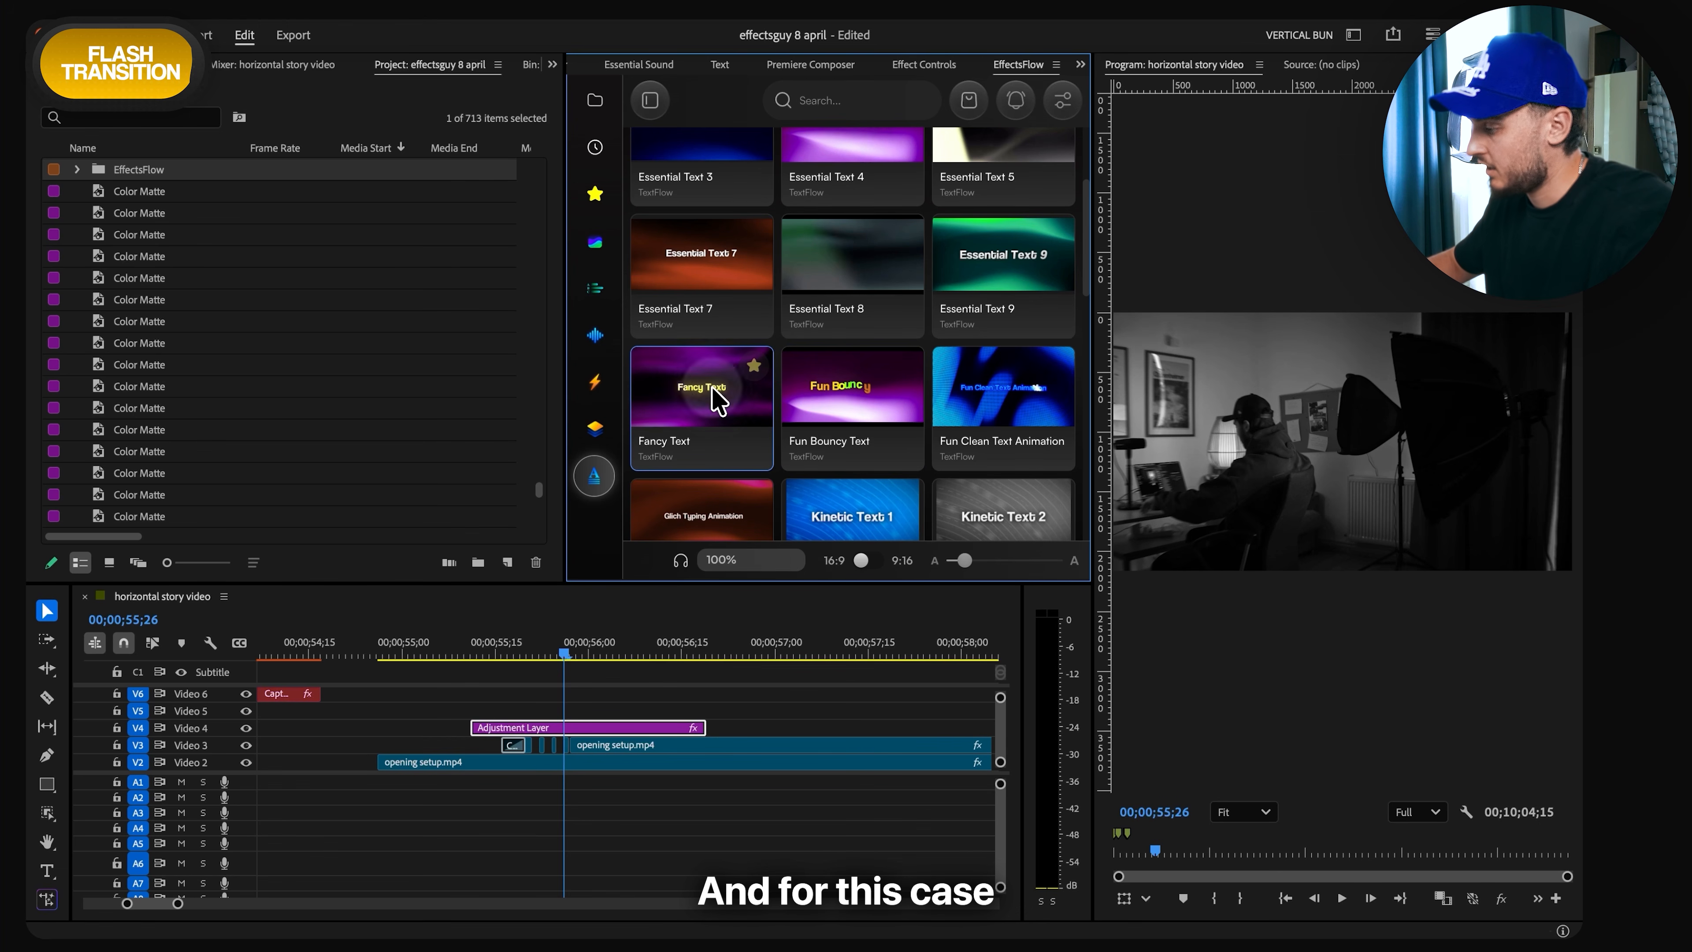
pyautogui.moveTo(718, 400); pyautogui.dragTo(566, 720)
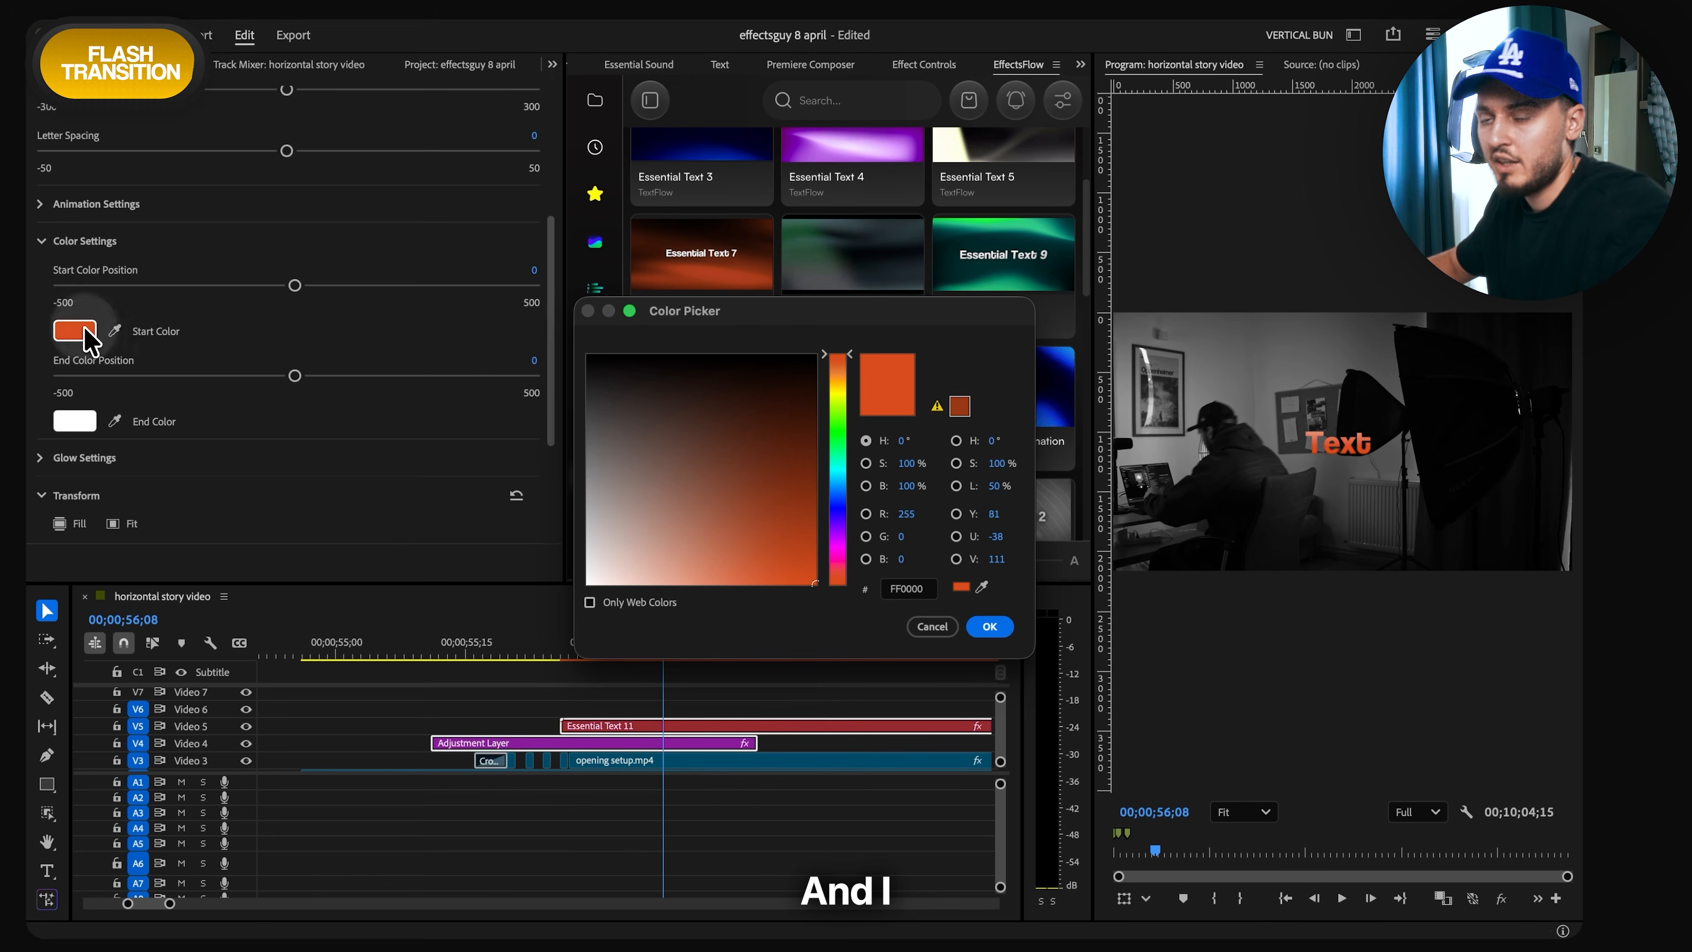
pyautogui.click(989, 626)
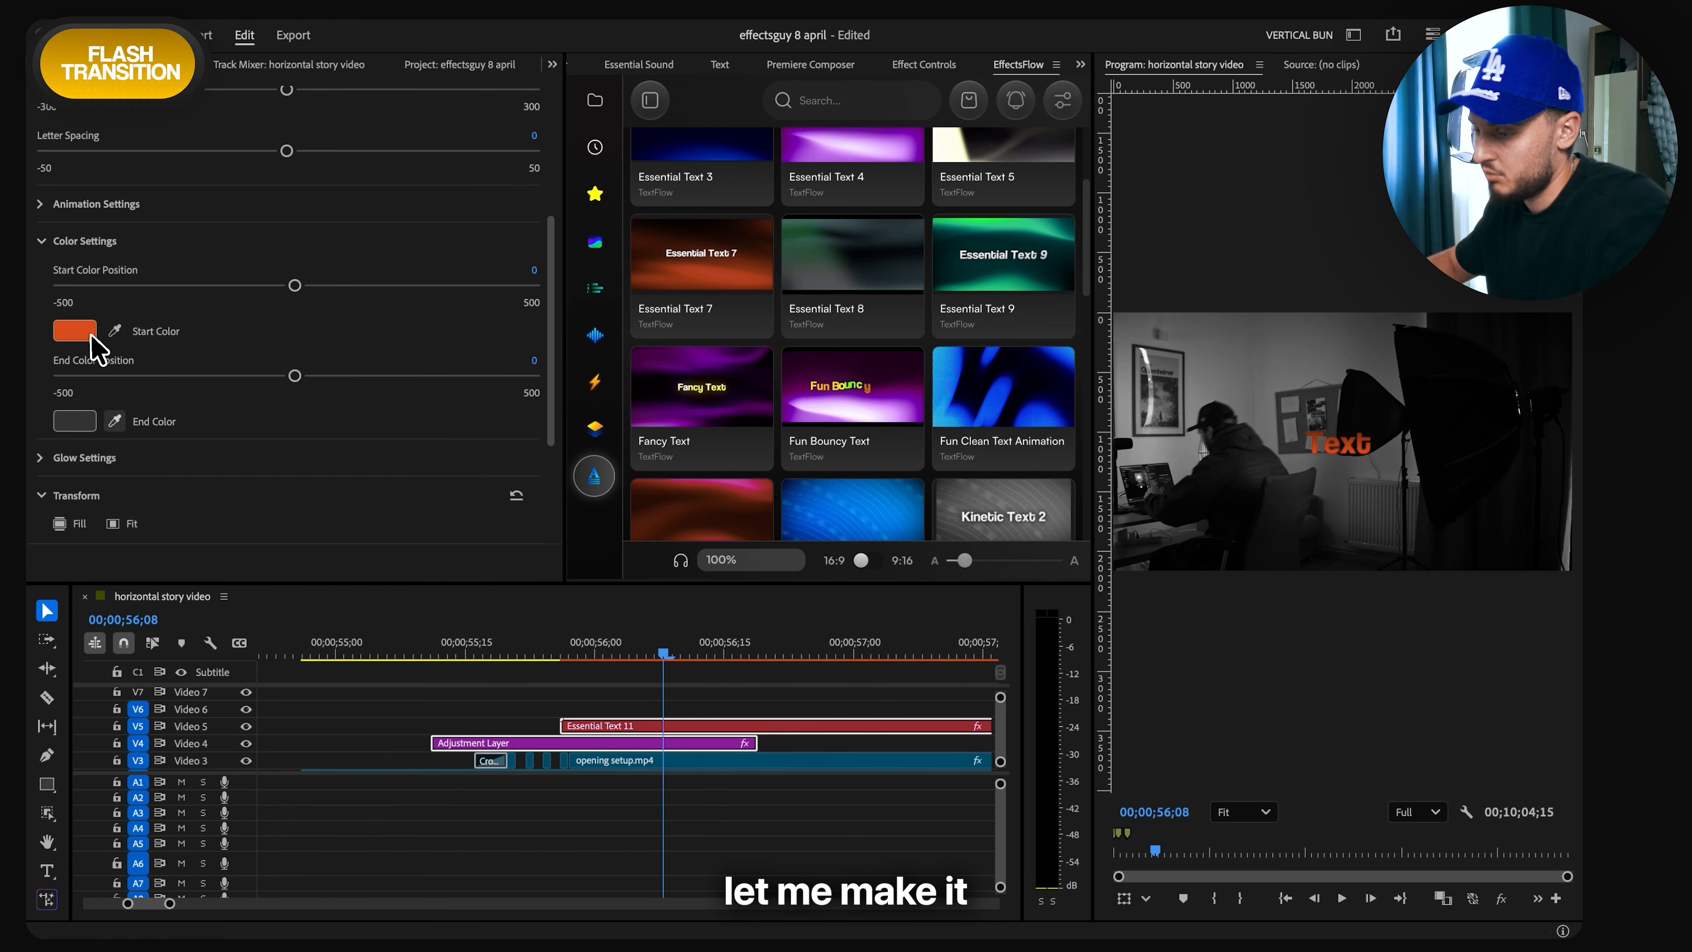
pyautogui.click(780, 686)
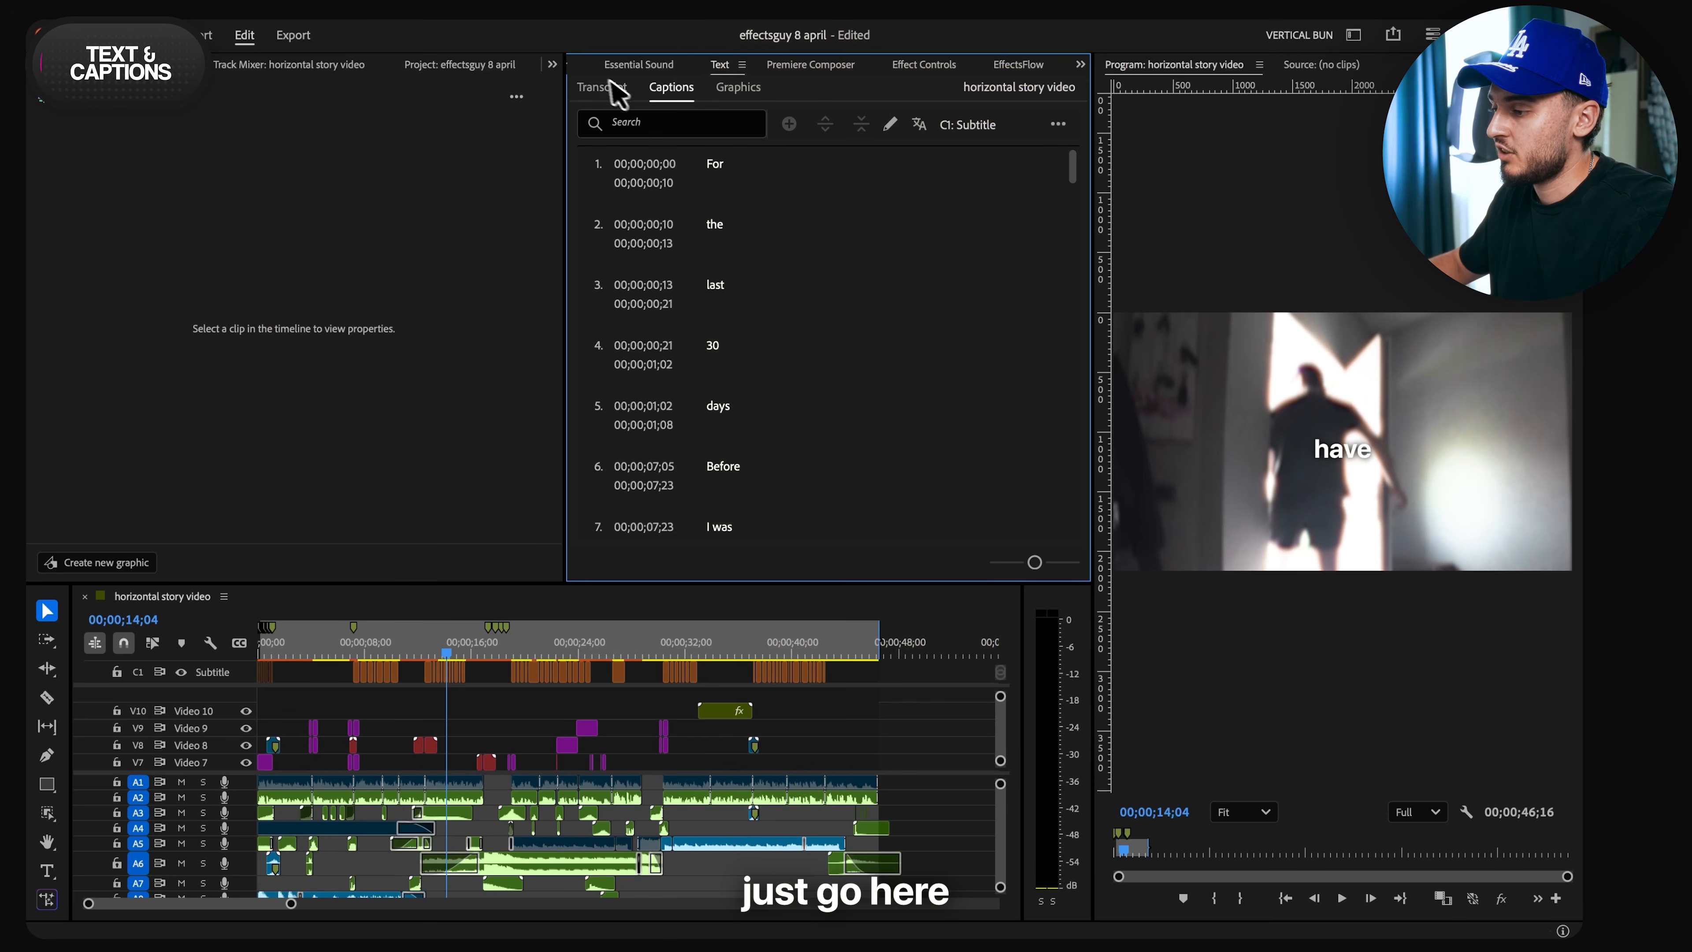
# - View the sequence's transcript and the Create captions options with the Subtitle Default preset, without creating captions
pyautogui.click(611, 86)
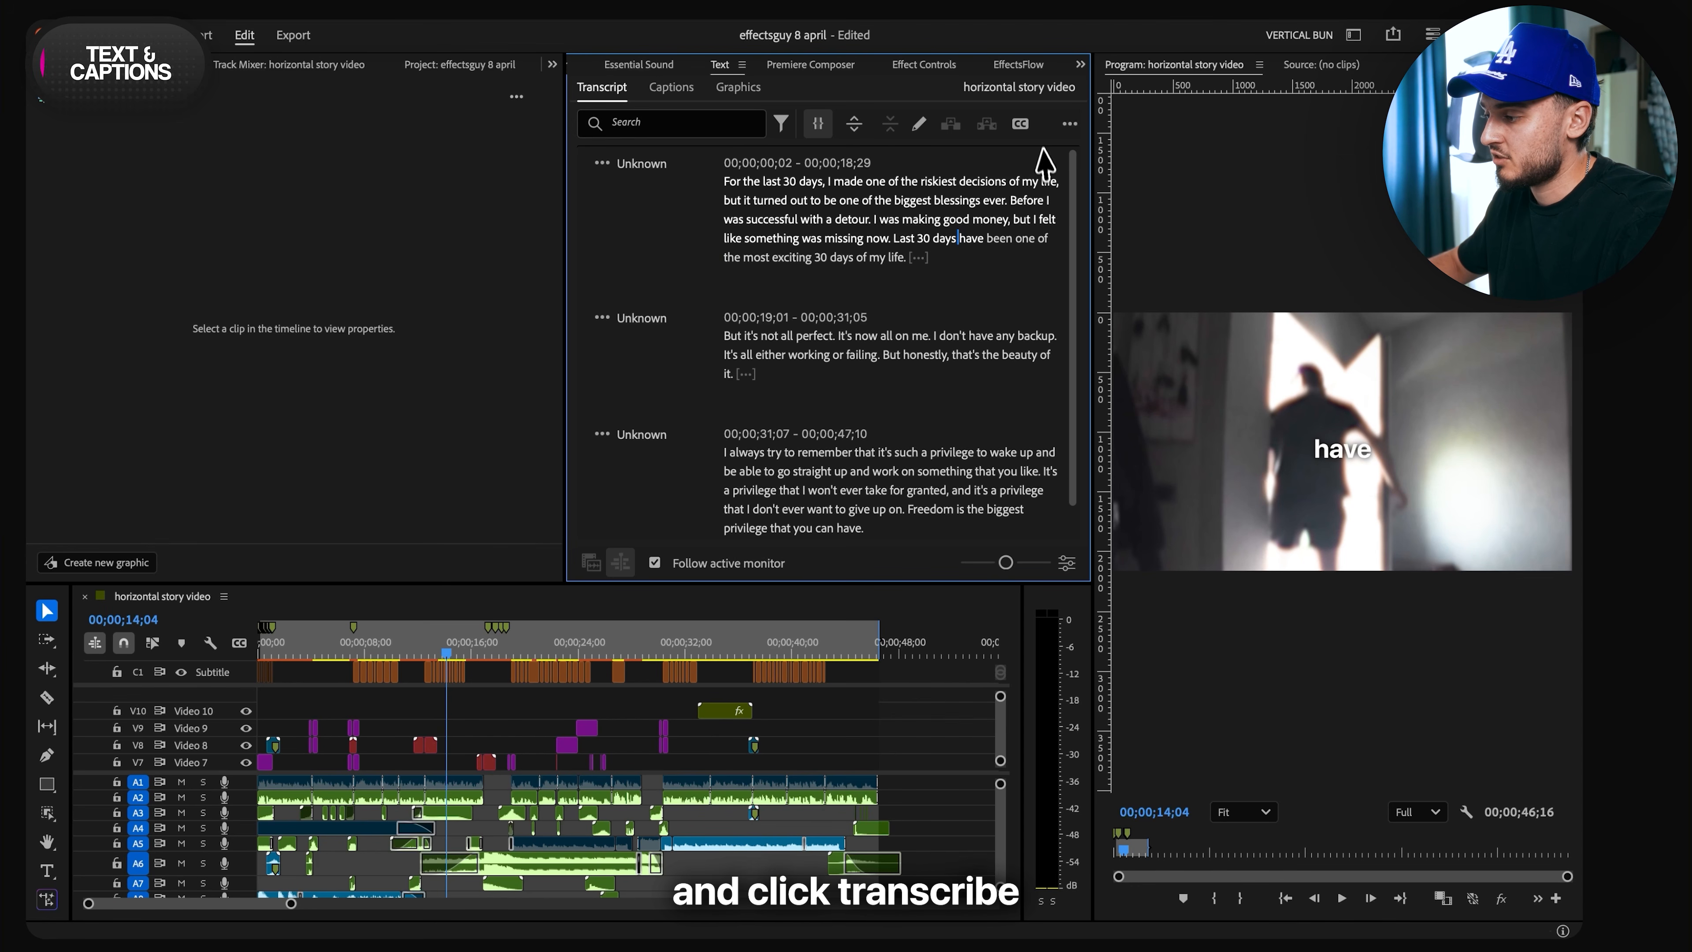
pyautogui.click(1020, 124)
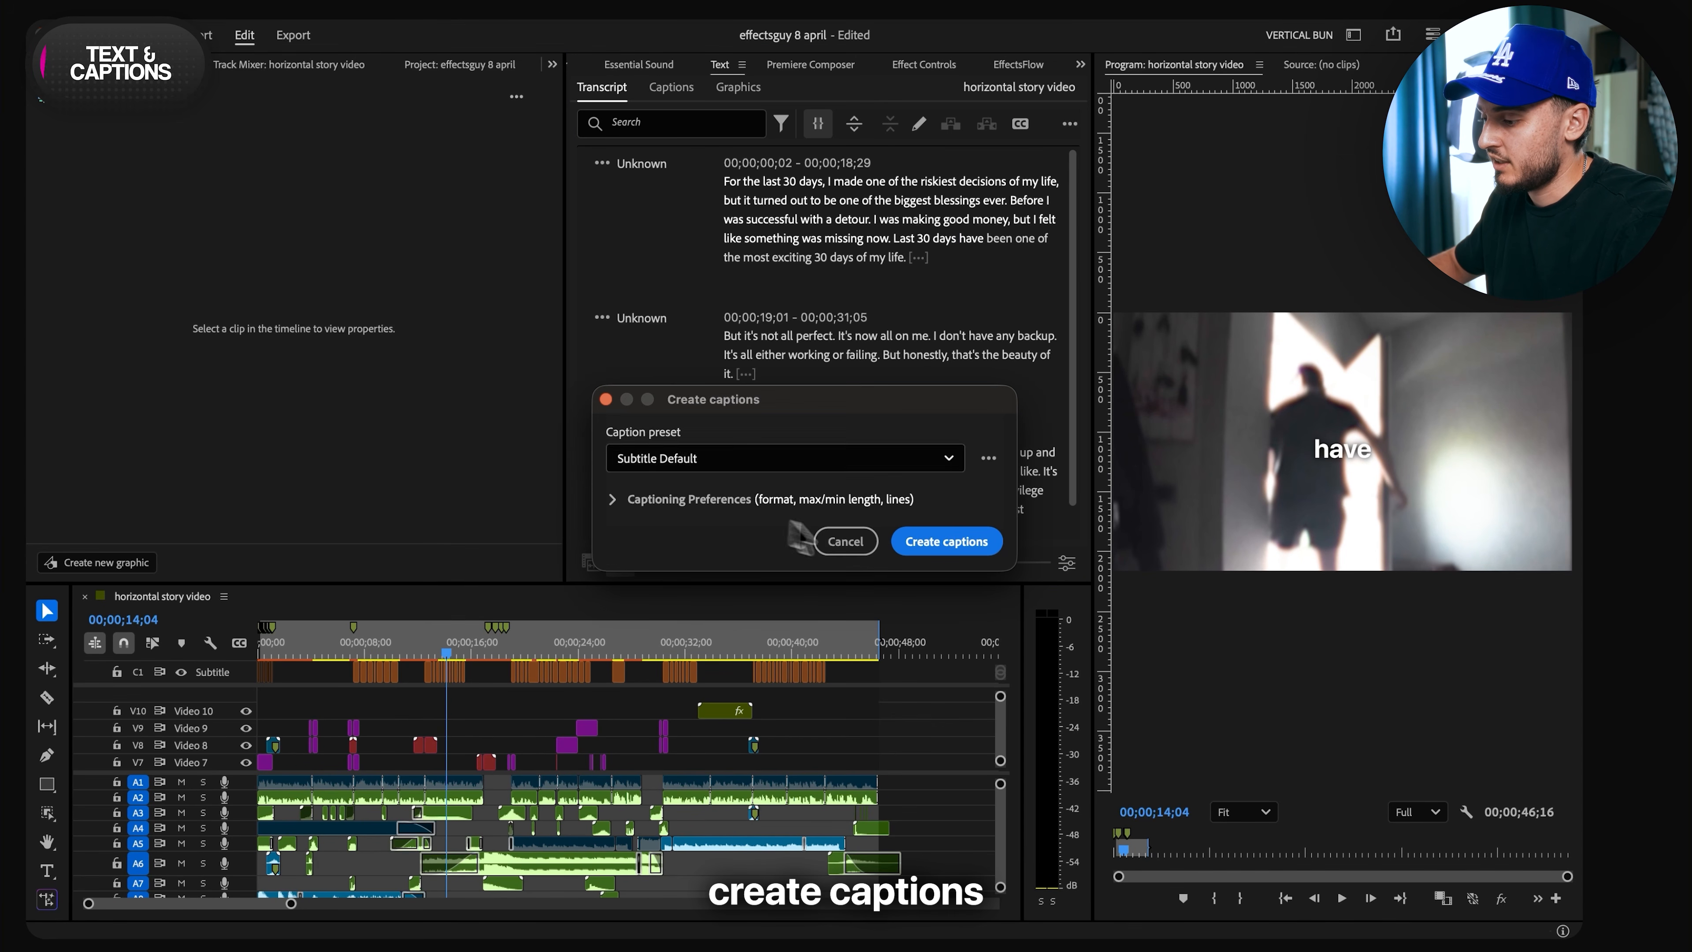
pyautogui.click(833, 537)
# - Select the group of subtitles around 00;00;14;02 and set their alignment zone to the centre
pyautogui.click(491, 684)
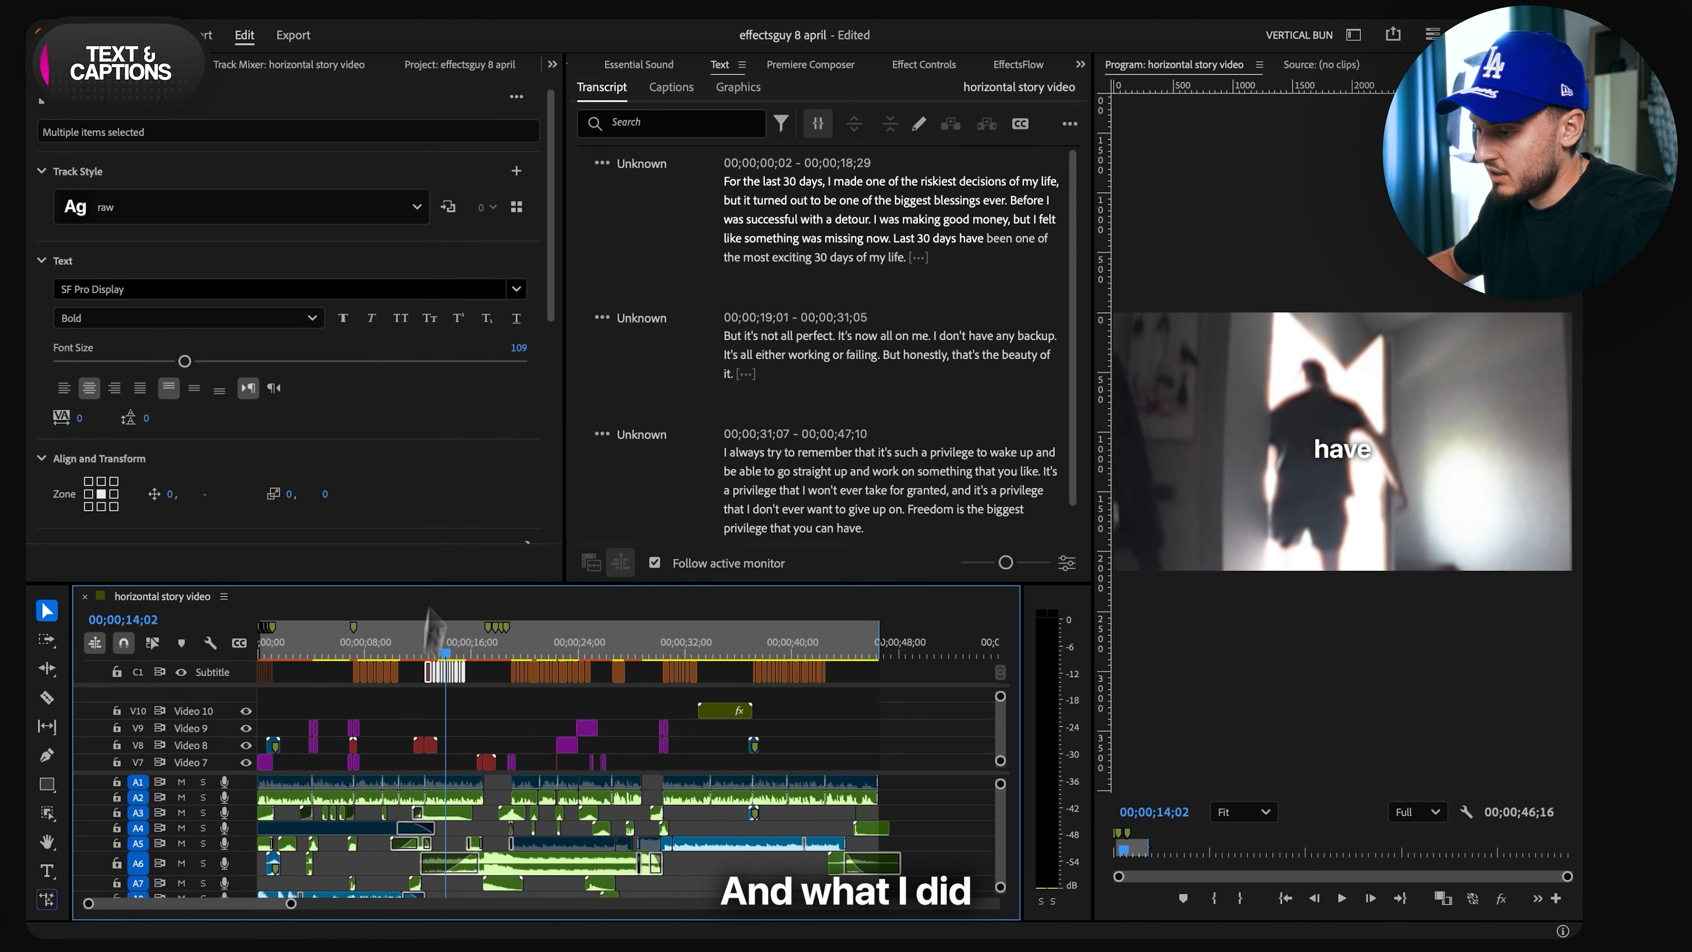
pyautogui.scroll(-5, 93, 469)
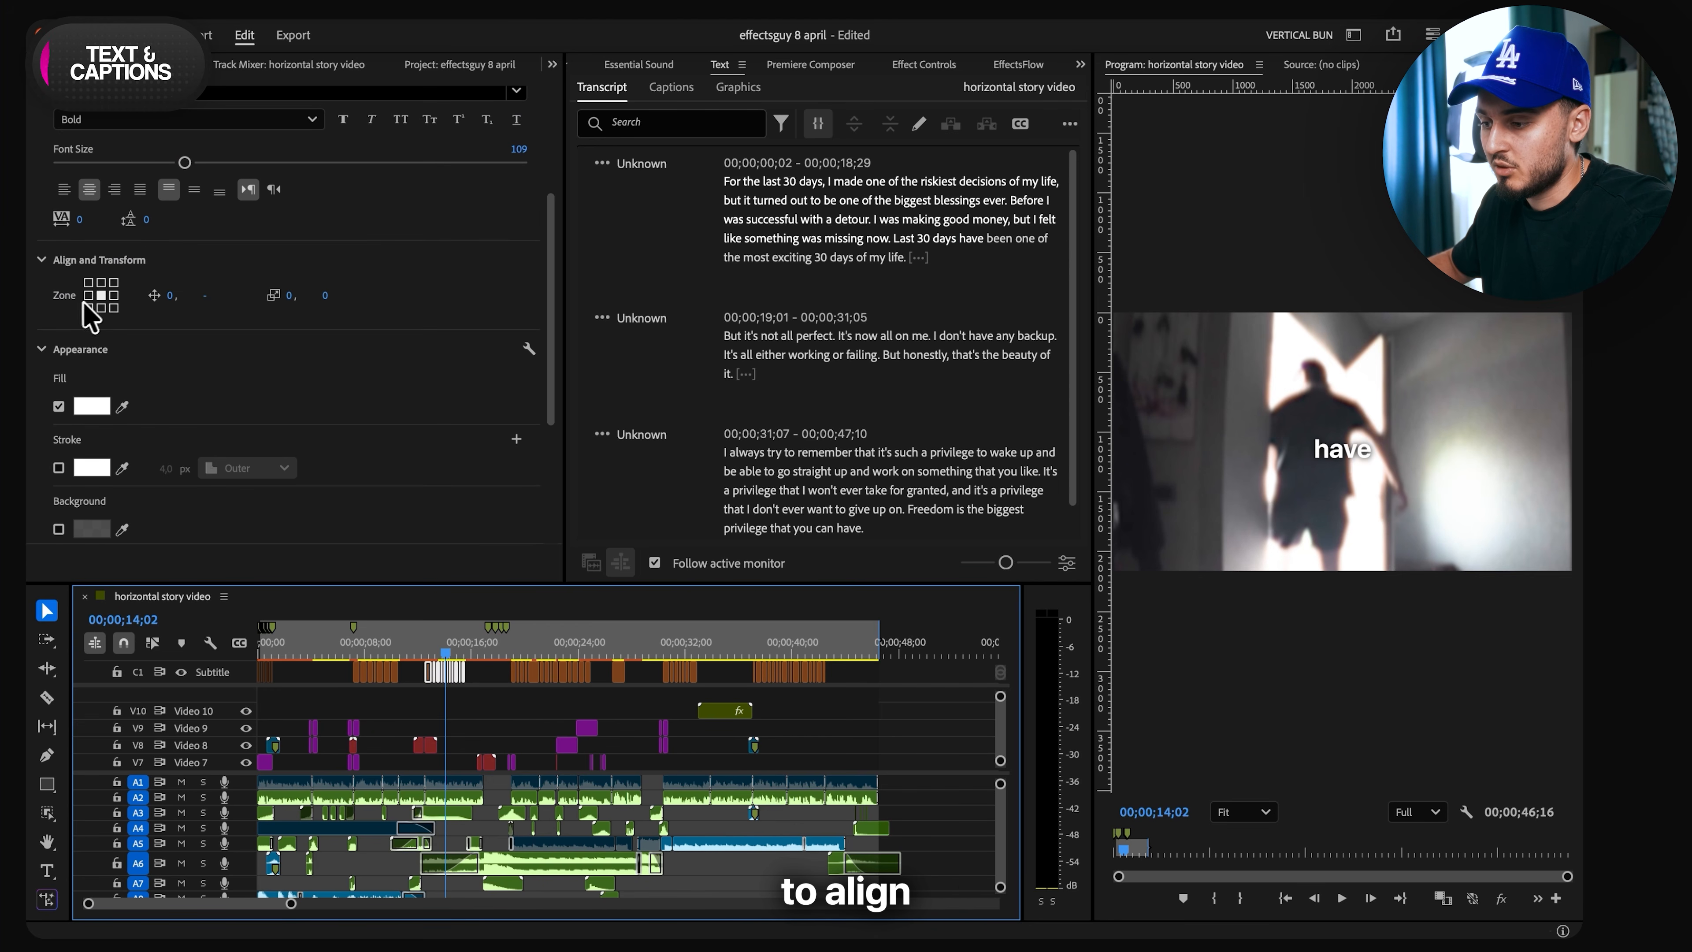
pyautogui.click(101, 295)
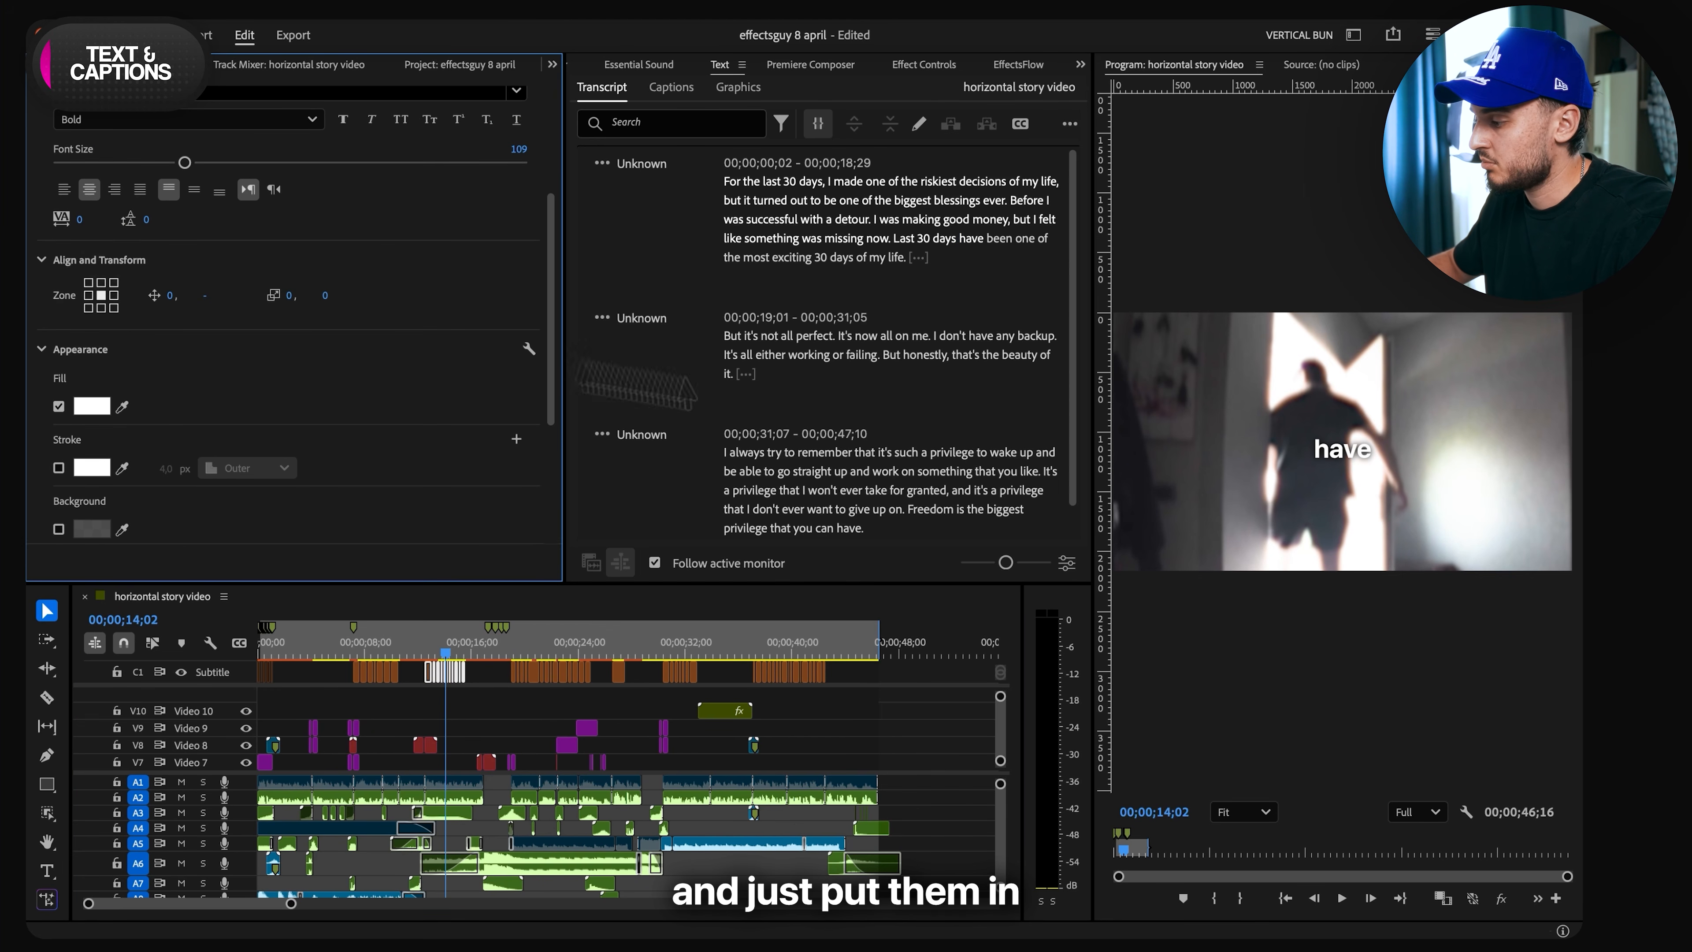
# - Review the subtitles around 00;00;34;08 and play the section from "but honestly" through the styled caption that follows
pyautogui.moveTo(483, 648); pyautogui.dragTo(717, 648)
pyautogui.scroll(-5, 753, 700)
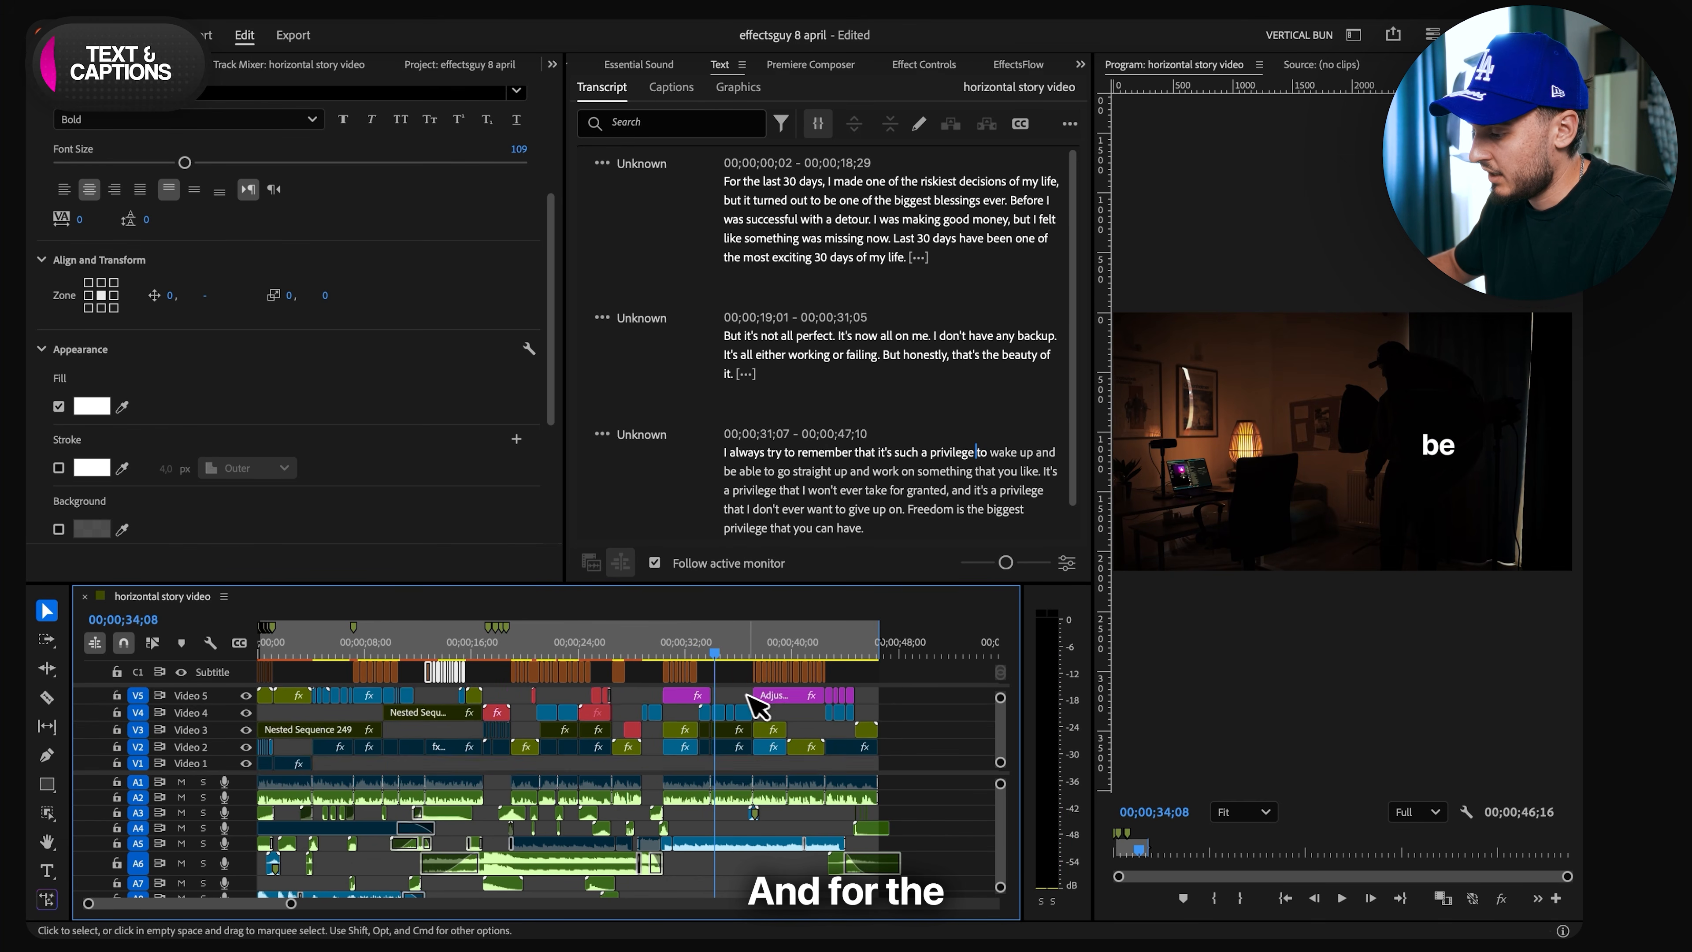
pyautogui.scroll(2, 804, 705)
pyautogui.click(574, 632)
pyautogui.scroll(2, 574, 690)
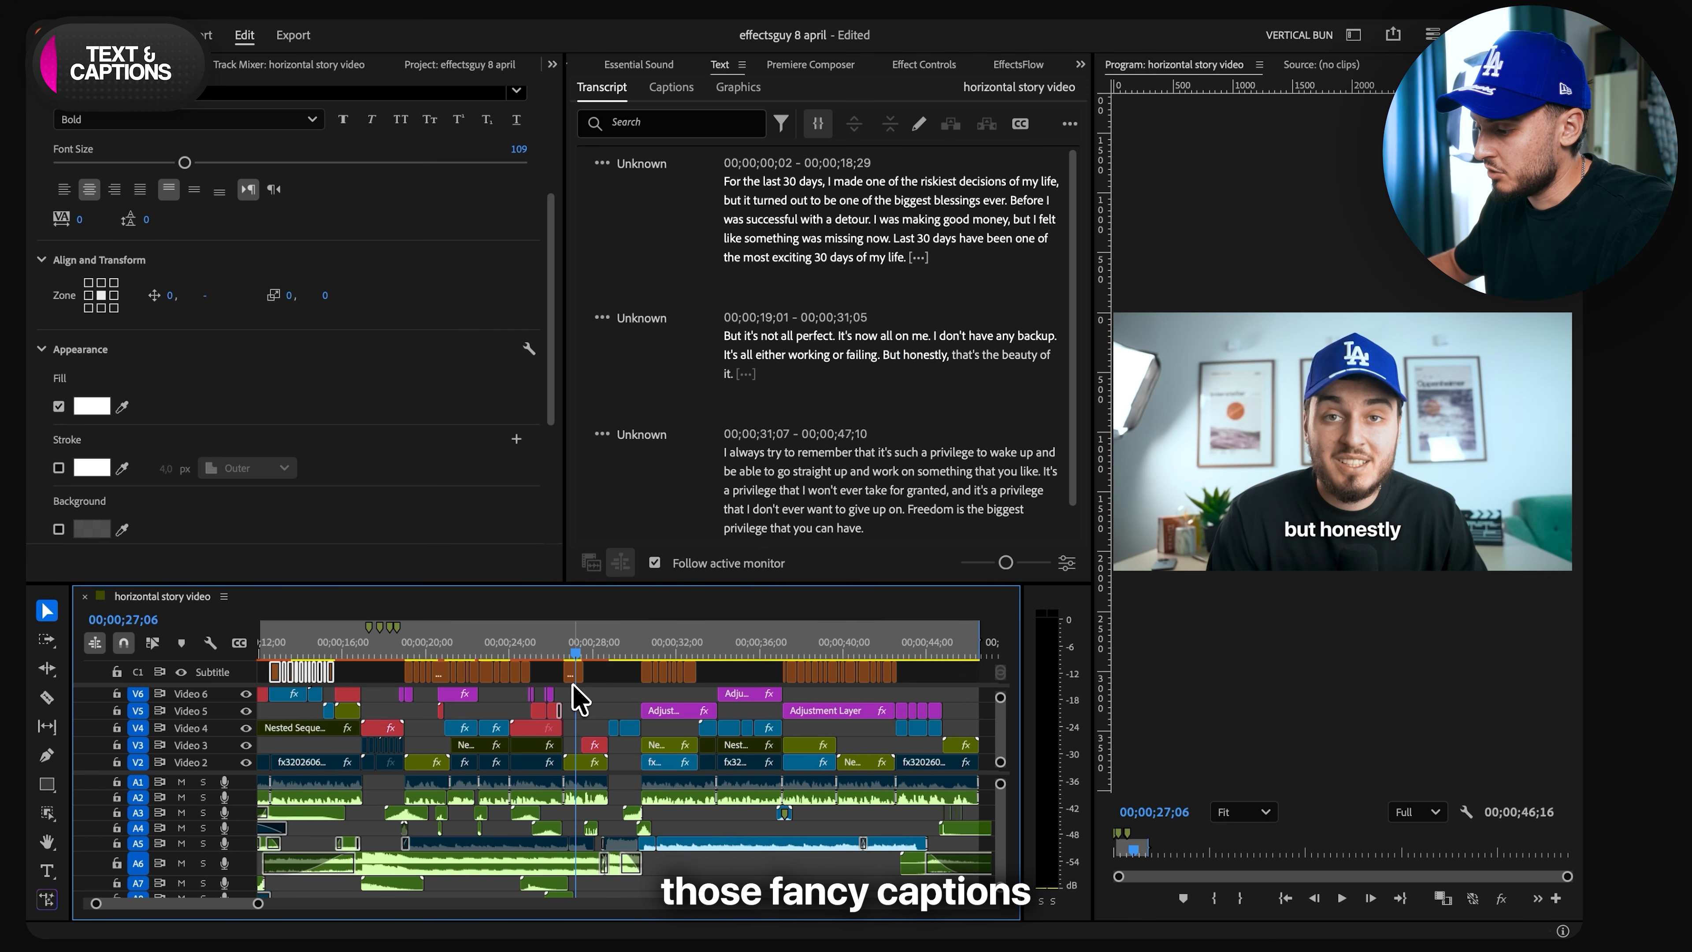
pyautogui.press('space')
pyautogui.press('space')
pyautogui.scroll(4, 597, 704)
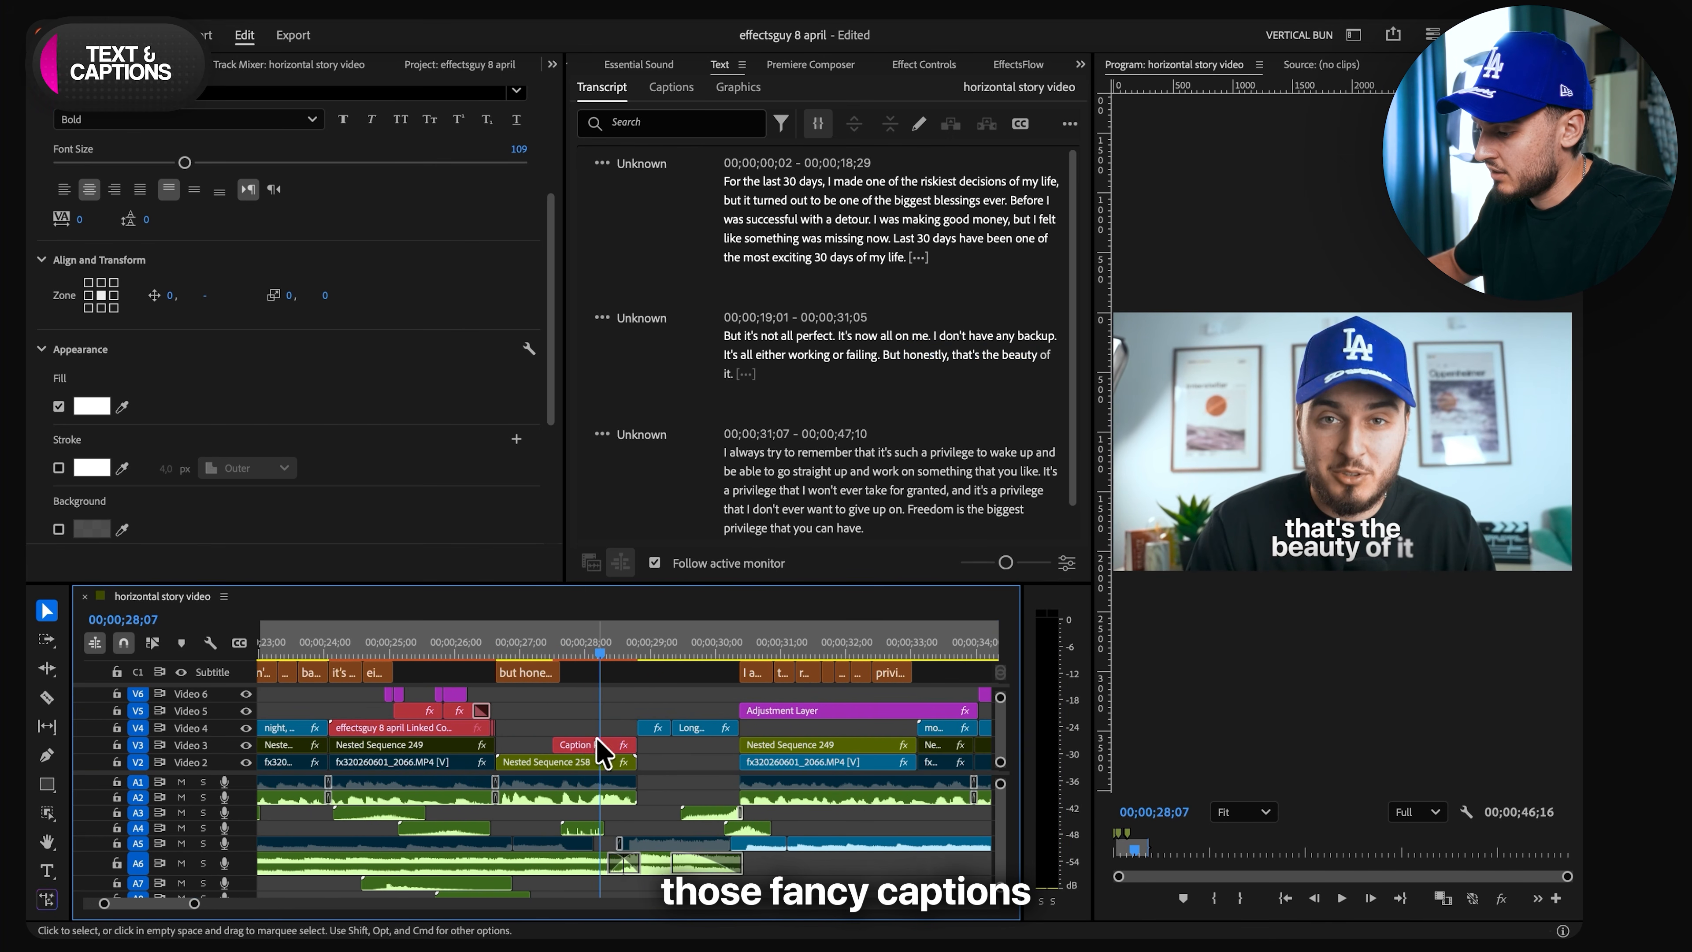
# - Place the playhead at 00;00;27;15 and delete the "that's the beauty of it" caption preset clip from Video 3
pyautogui.click(586, 746)
pyautogui.scroll(-1, 585, 740)
pyautogui.moveTo(575, 655); pyautogui.dragTo(552, 655)
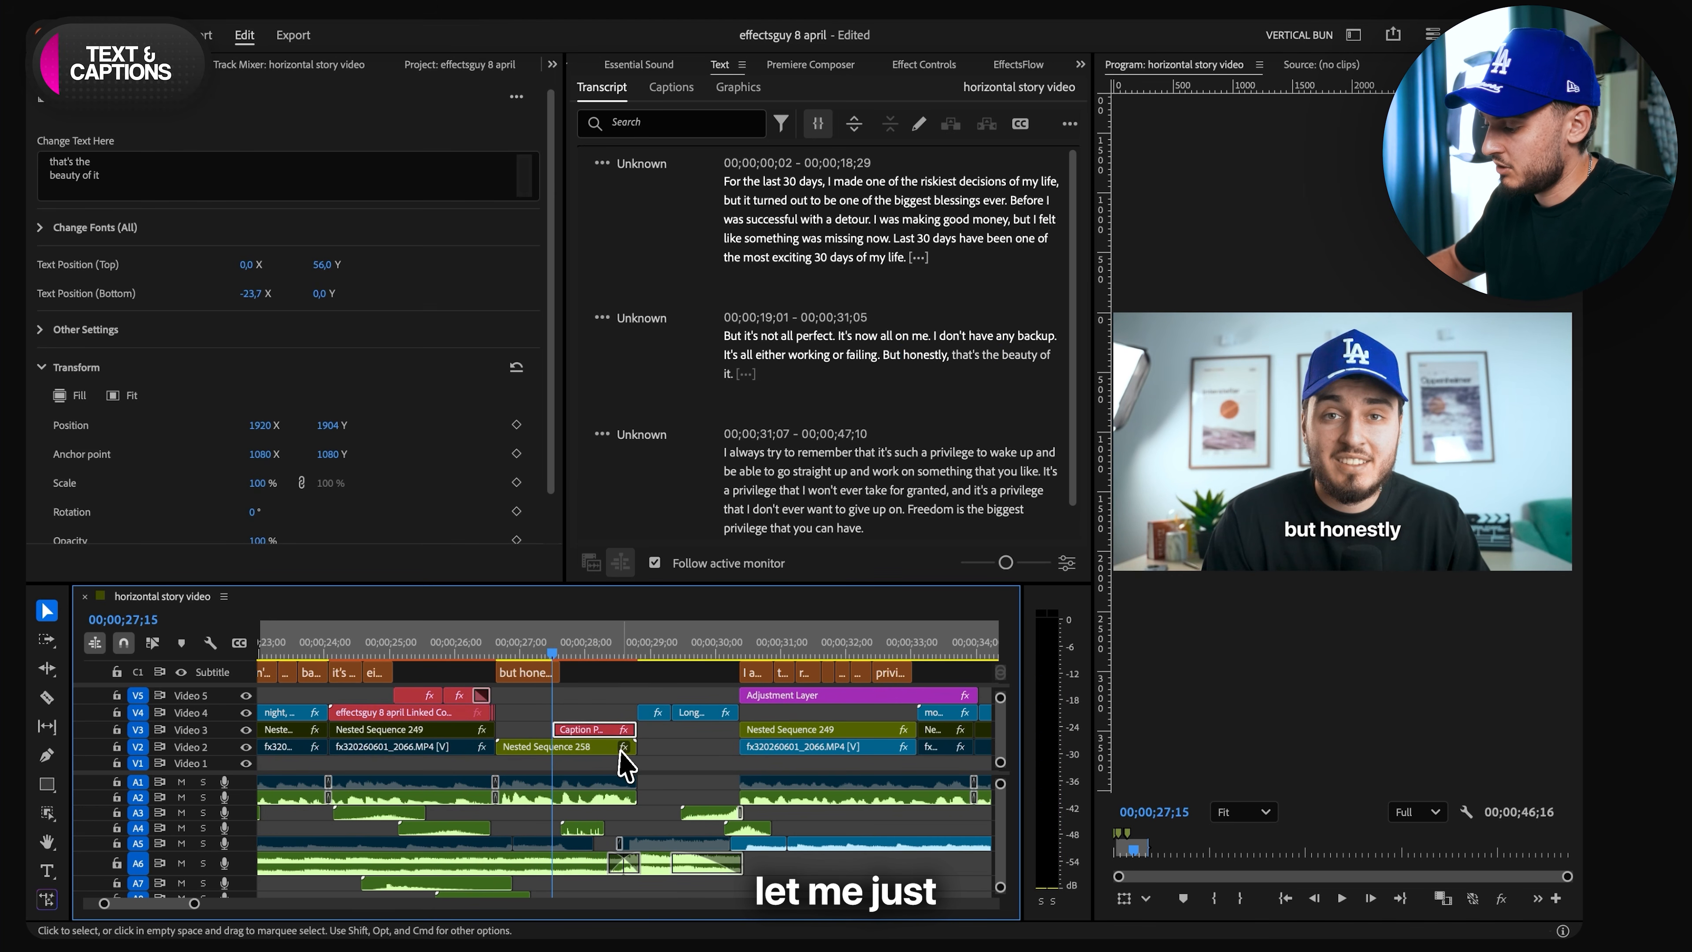
pyautogui.press('Delete')
# - Browse the CaptionFlow presets in EffectsFlow and insert Apple Style Caption 4 at 00;00;27;15
pyautogui.click(933, 65)
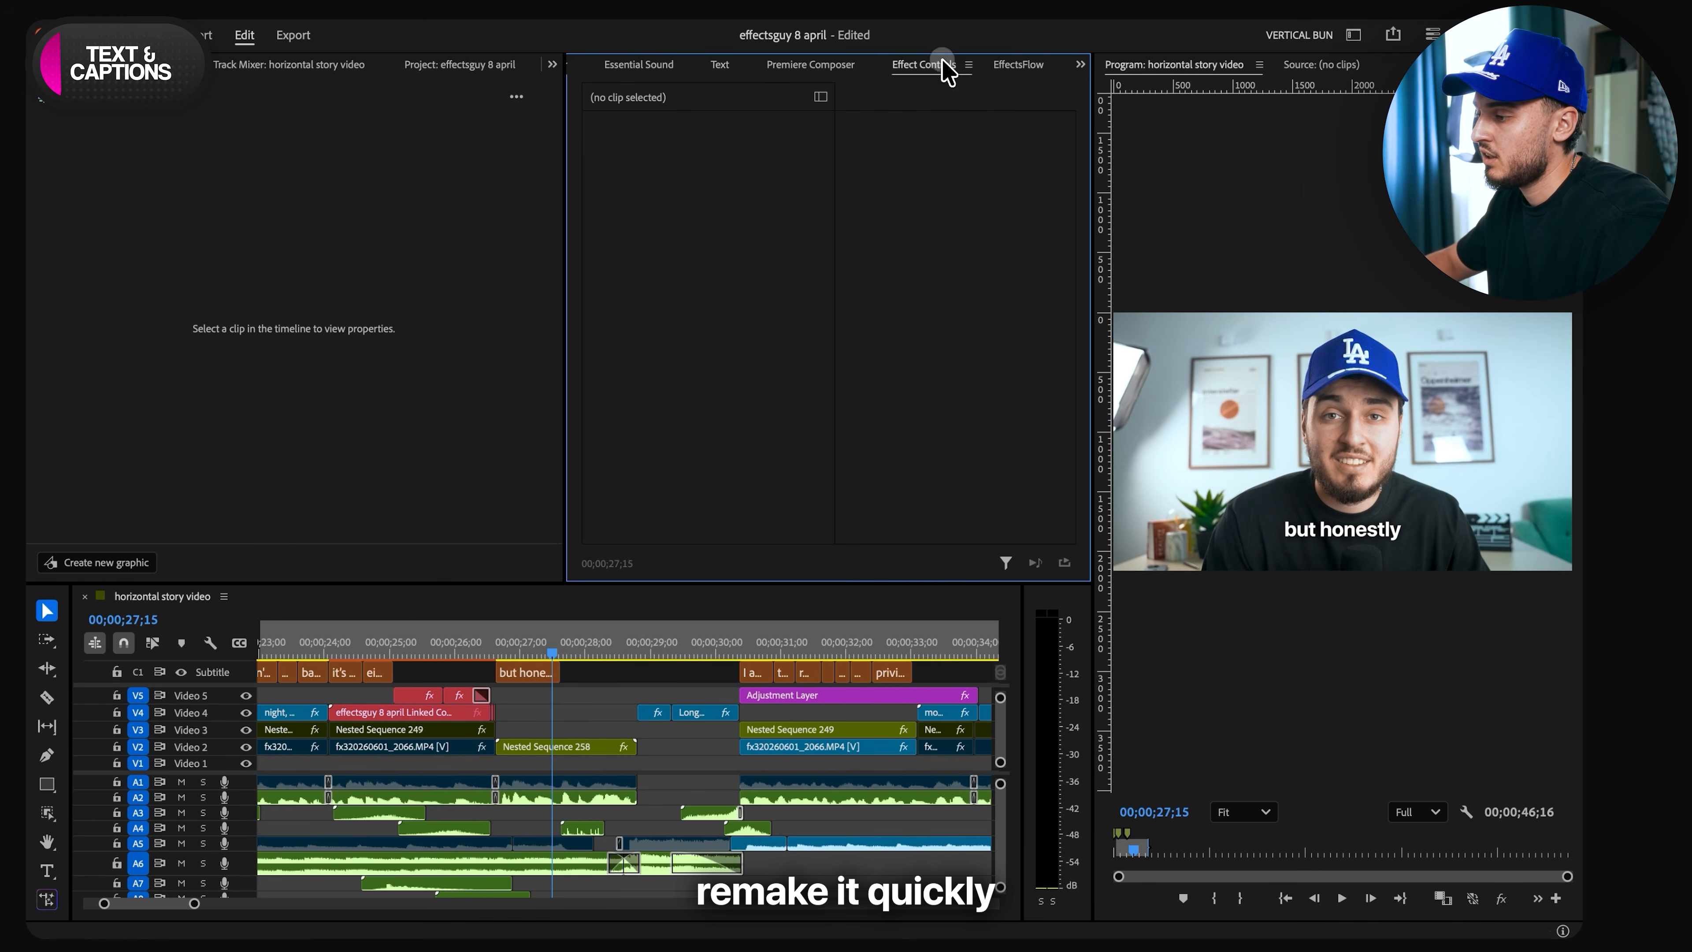
pyautogui.click(1018, 64)
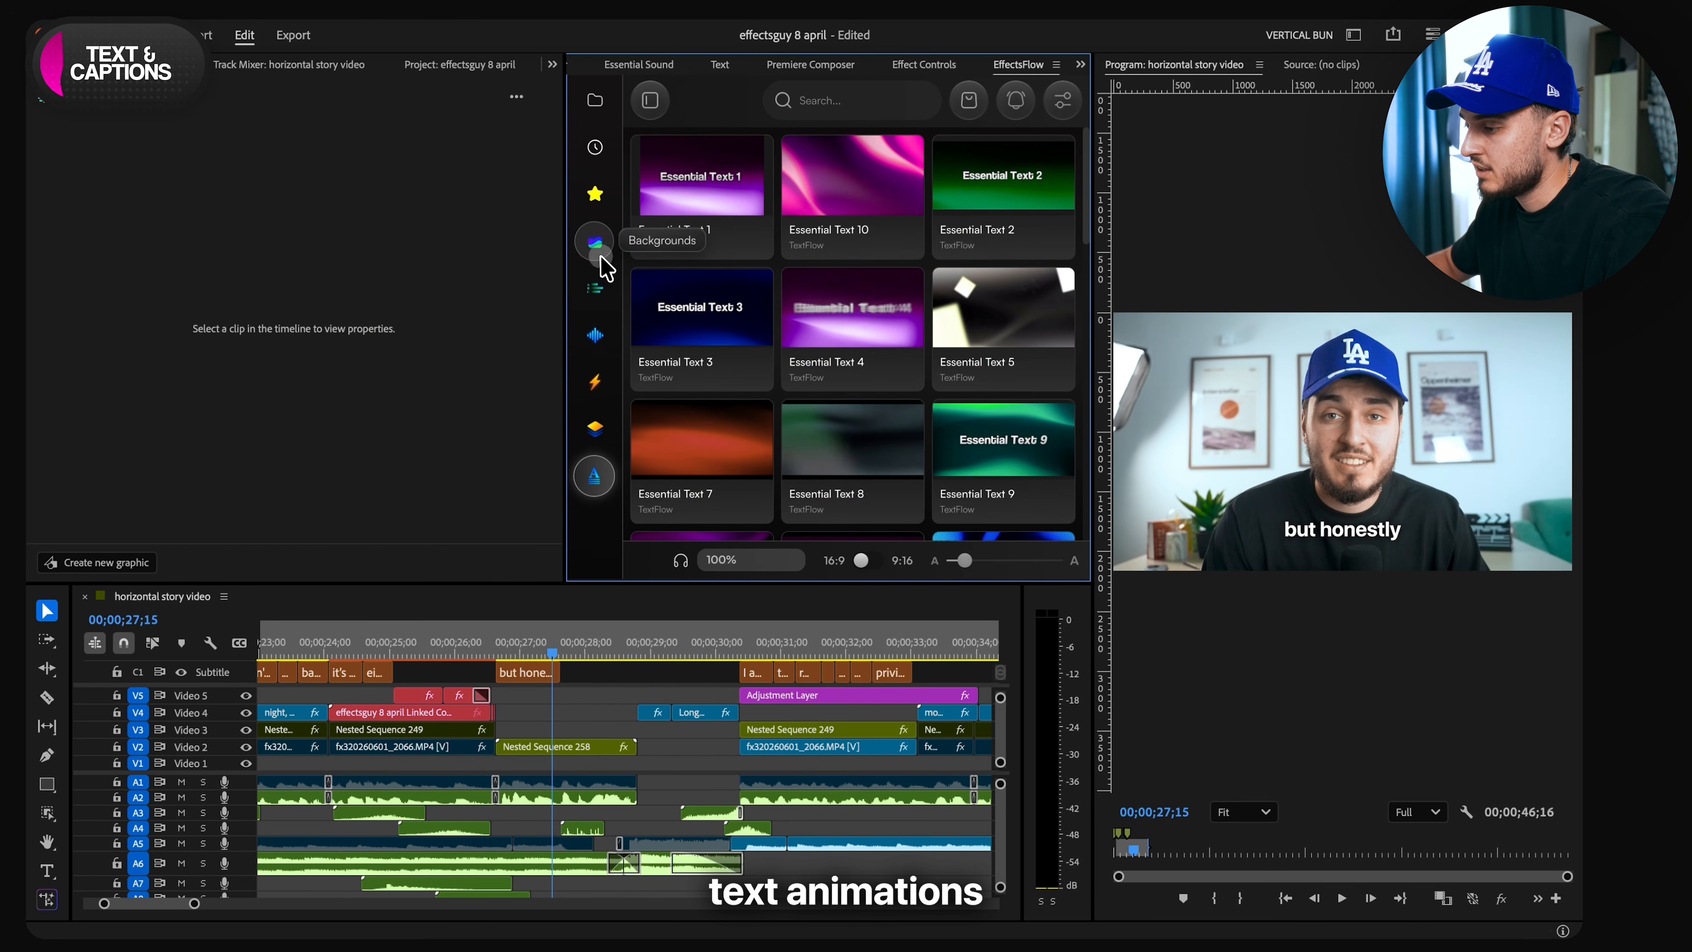
pyautogui.click(595, 288)
pyautogui.scroll(-3, 847, 354)
pyautogui.scroll(2, 847, 353)
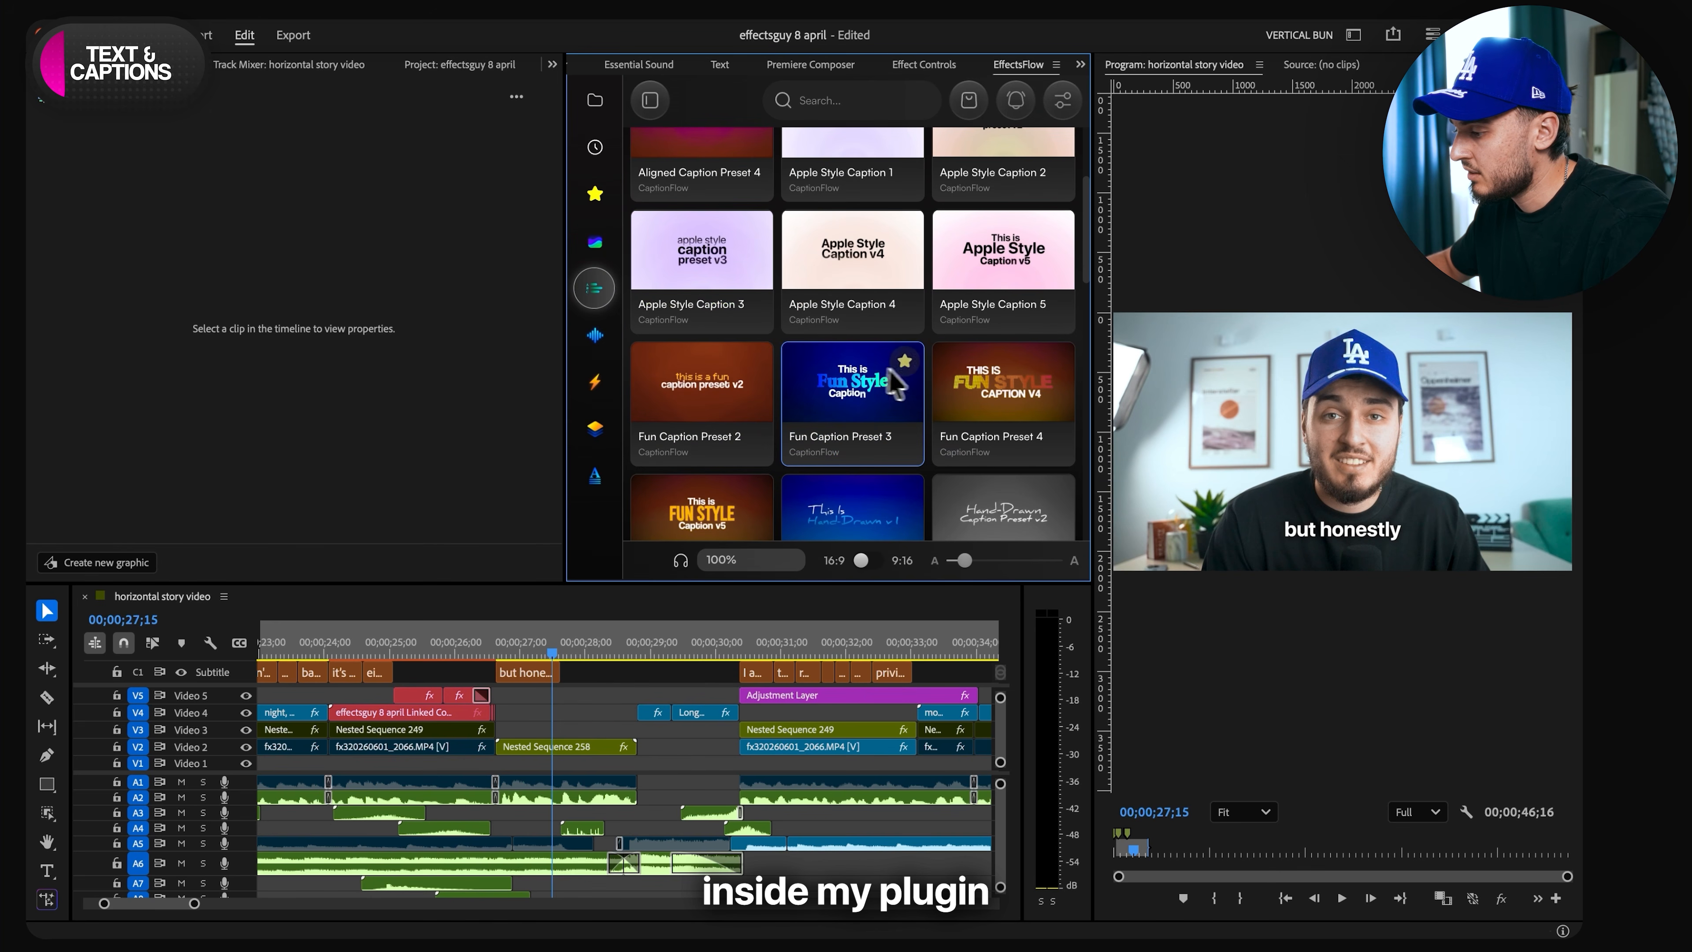
pyautogui.scroll(-2, 1003, 394)
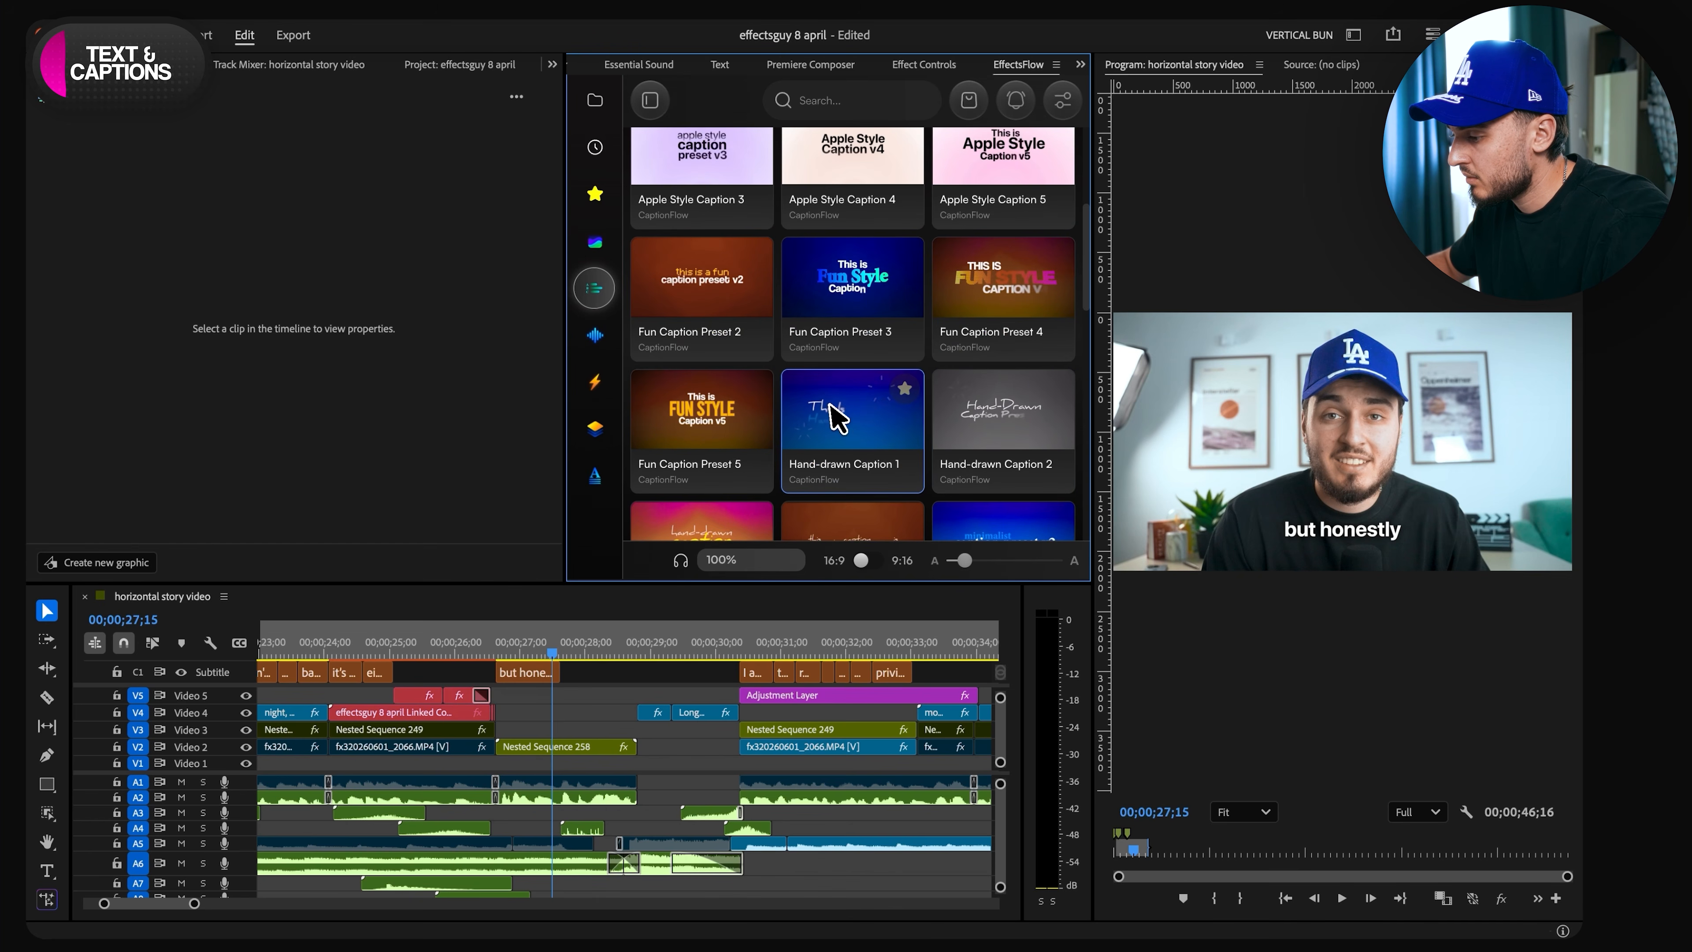
pyautogui.scroll(3, 838, 416)
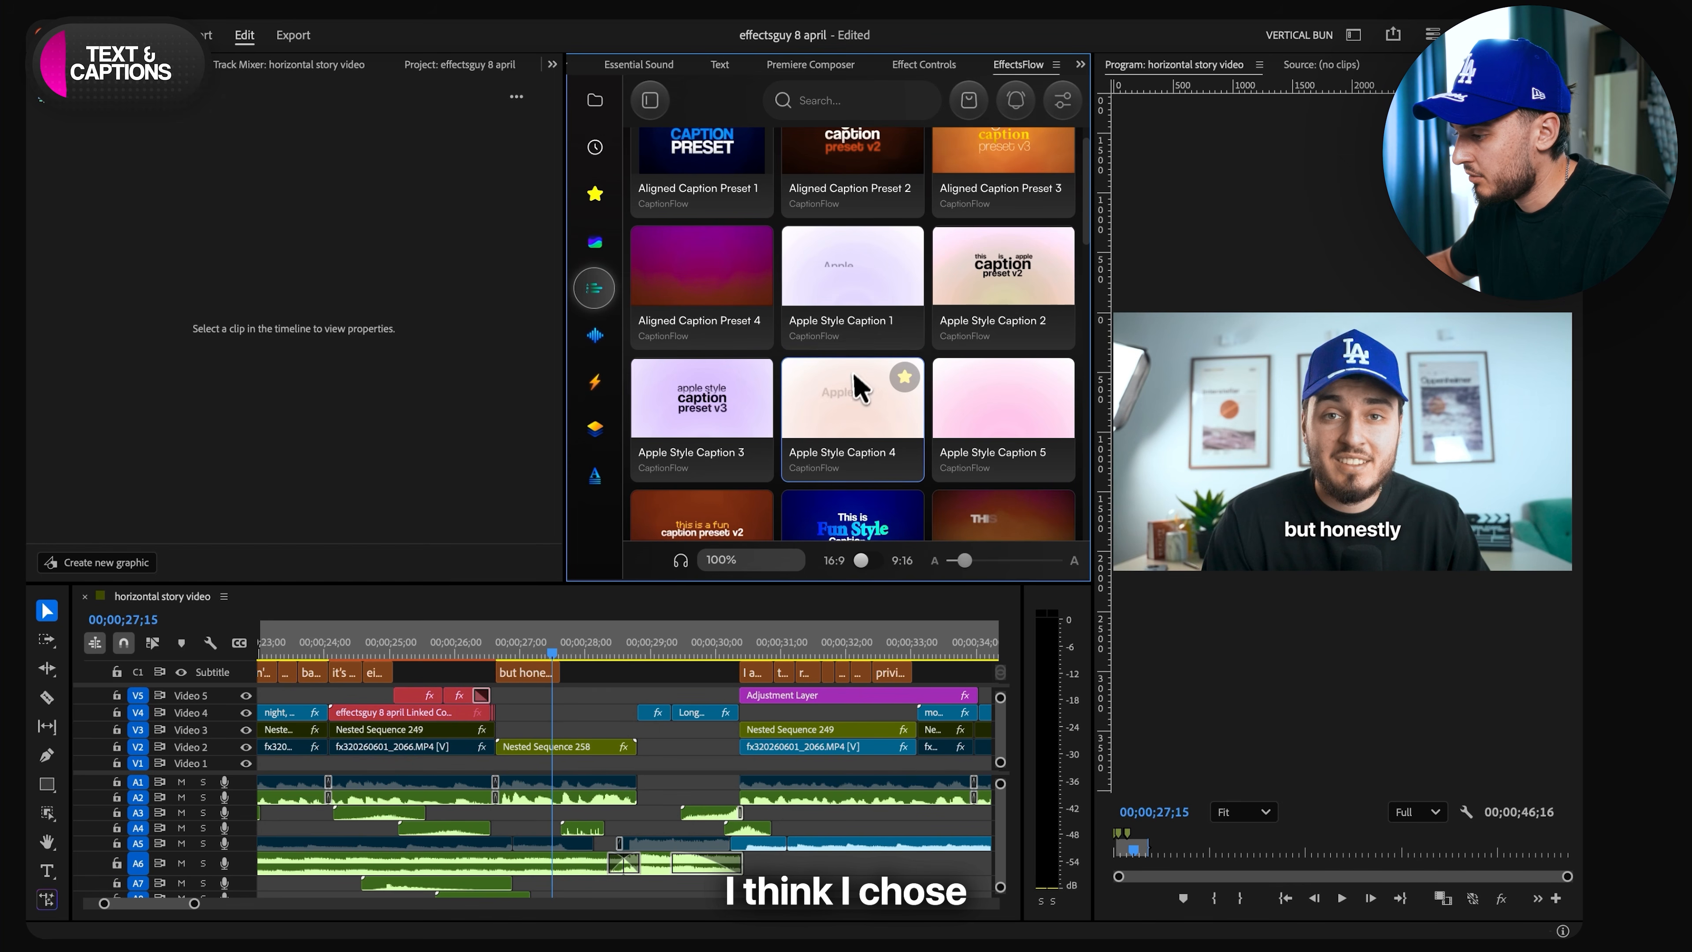
pyautogui.click(840, 404)
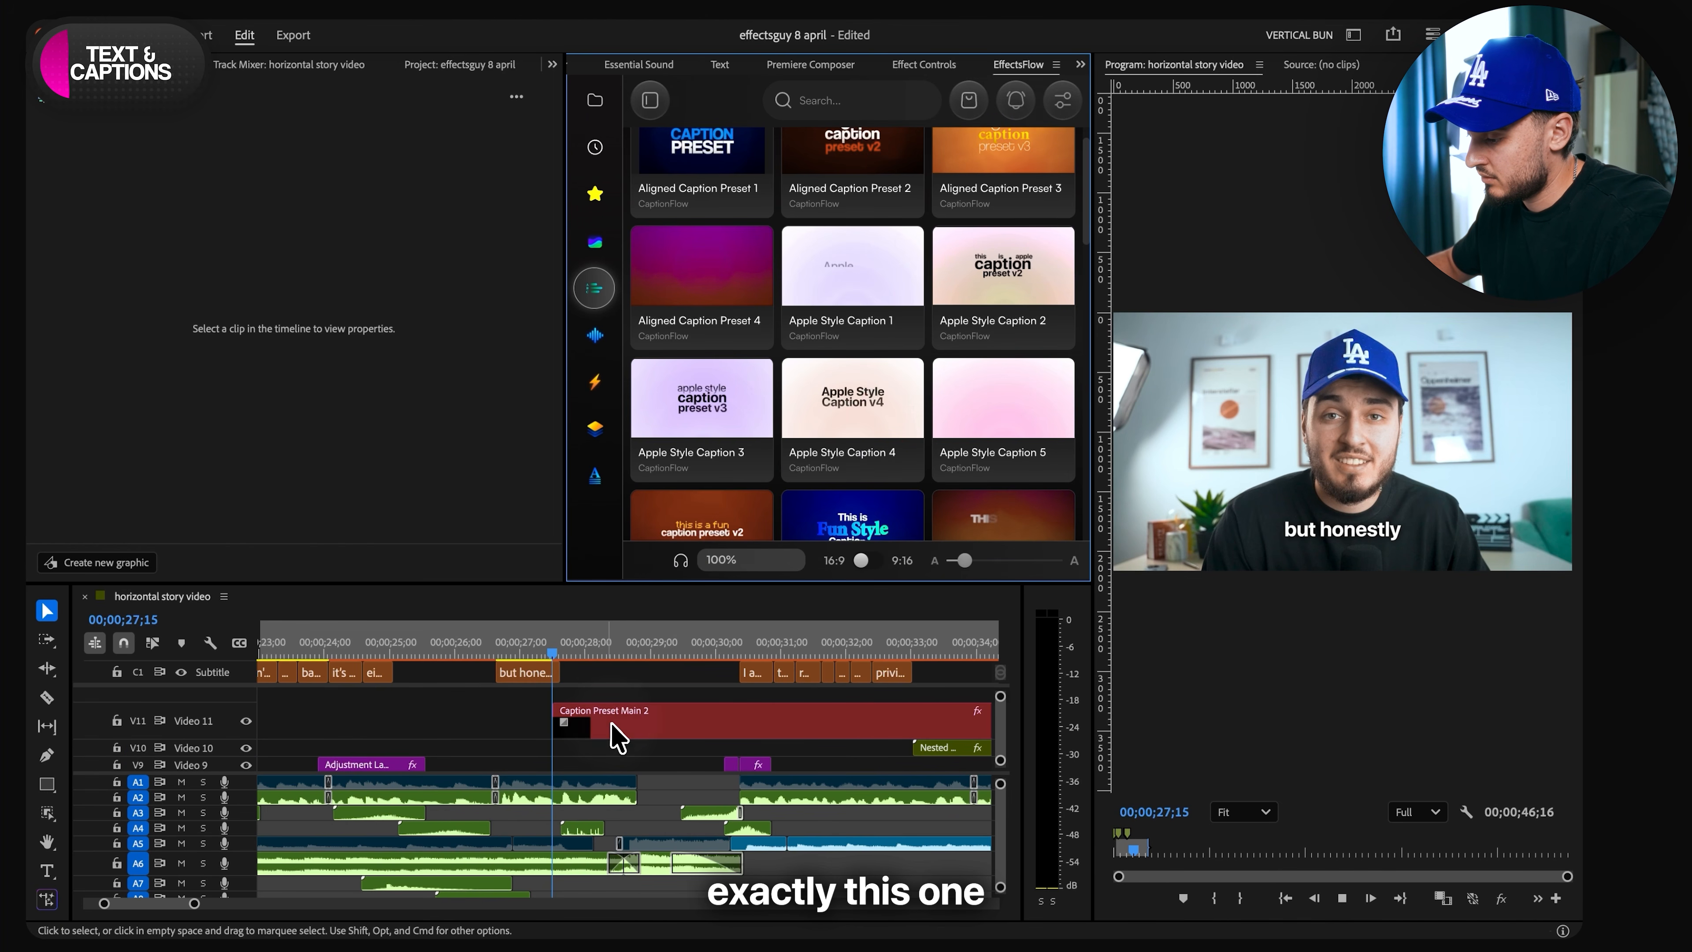
# - Cut the new caption clip on Video 11 where Nested Sequence 258 ends and delete the part after the cut
pyautogui.click(613, 727)
pyautogui.press('space')
pyautogui.press('c')
pyautogui.click(638, 725)
pyautogui.press('v')
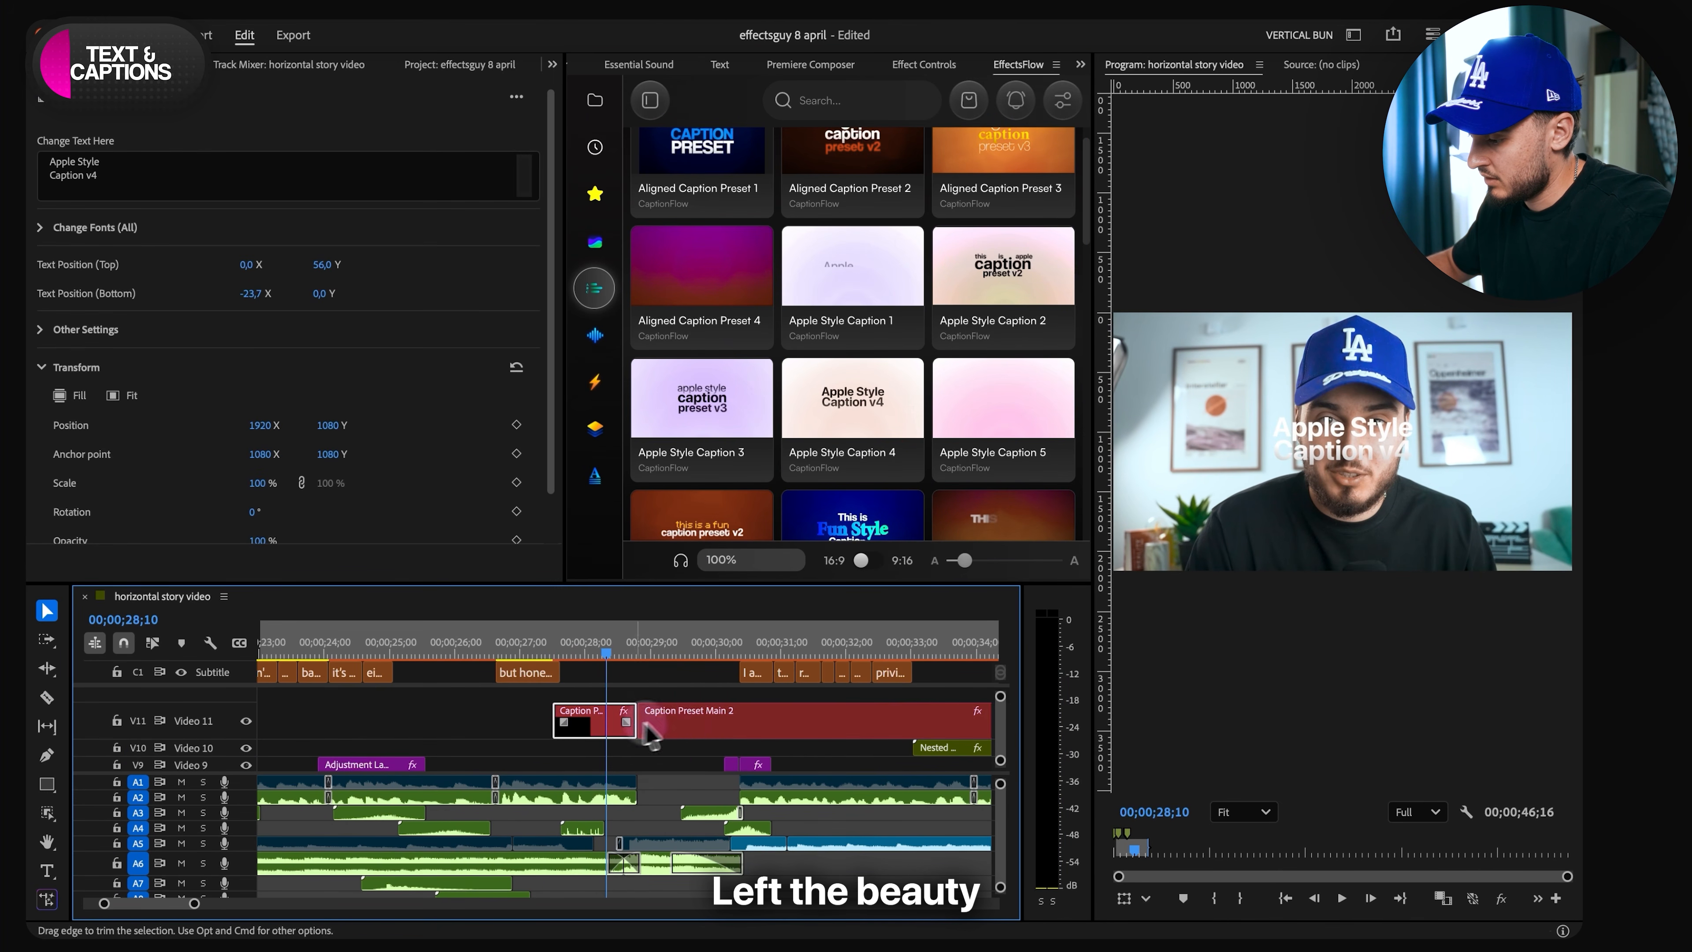
pyautogui.click(649, 733)
pyautogui.press('Delete')
# - Replace the caption clip's text with "that's the" on the first line and "beauty of it" on the second
pyautogui.click(593, 733)
pyautogui.moveTo(276, 189); pyautogui.dragTo(30, 152)
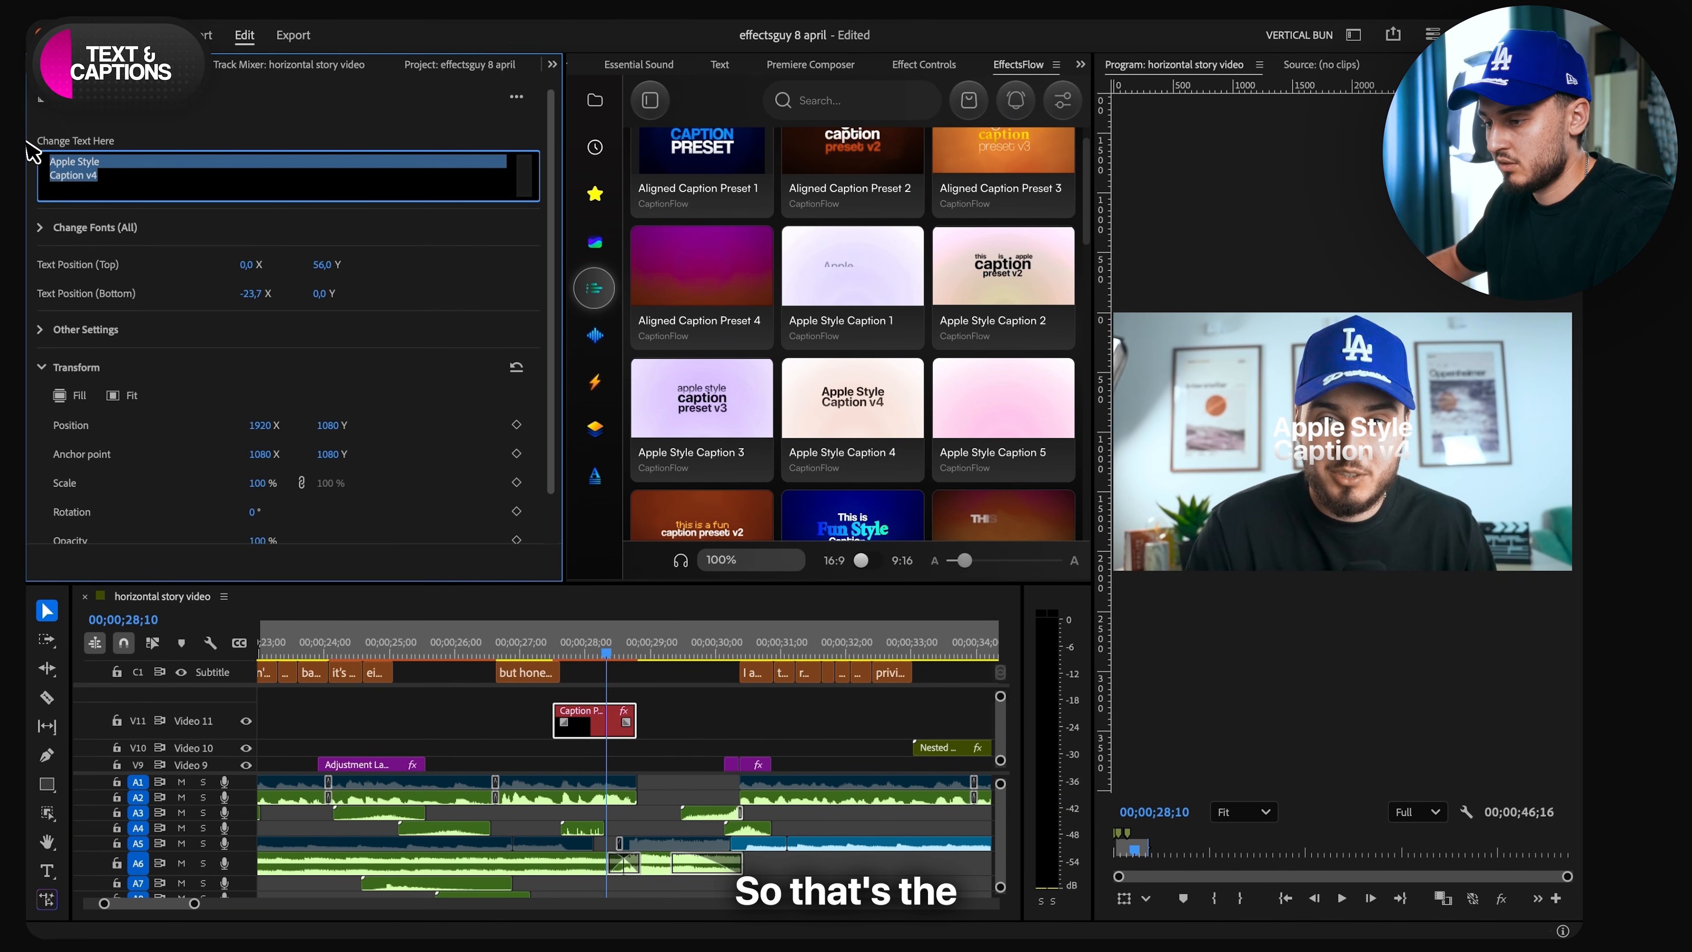
pyautogui.write("that's the ")
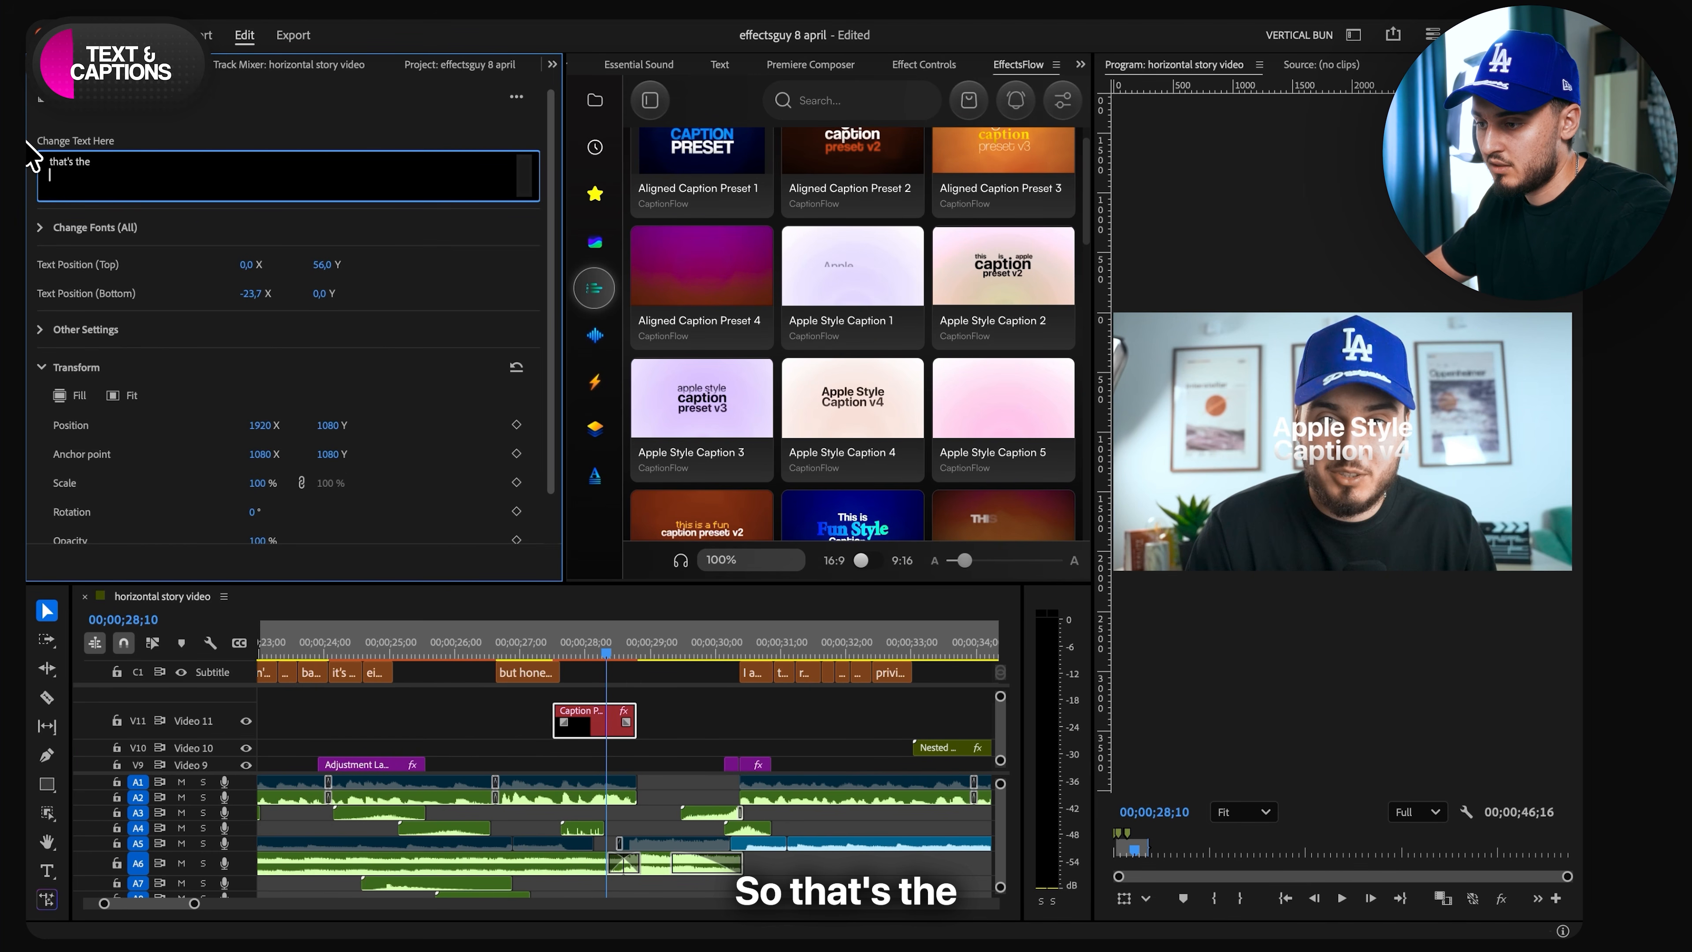
pyautogui.write('beauty of it')
pyautogui.click(155, 142)
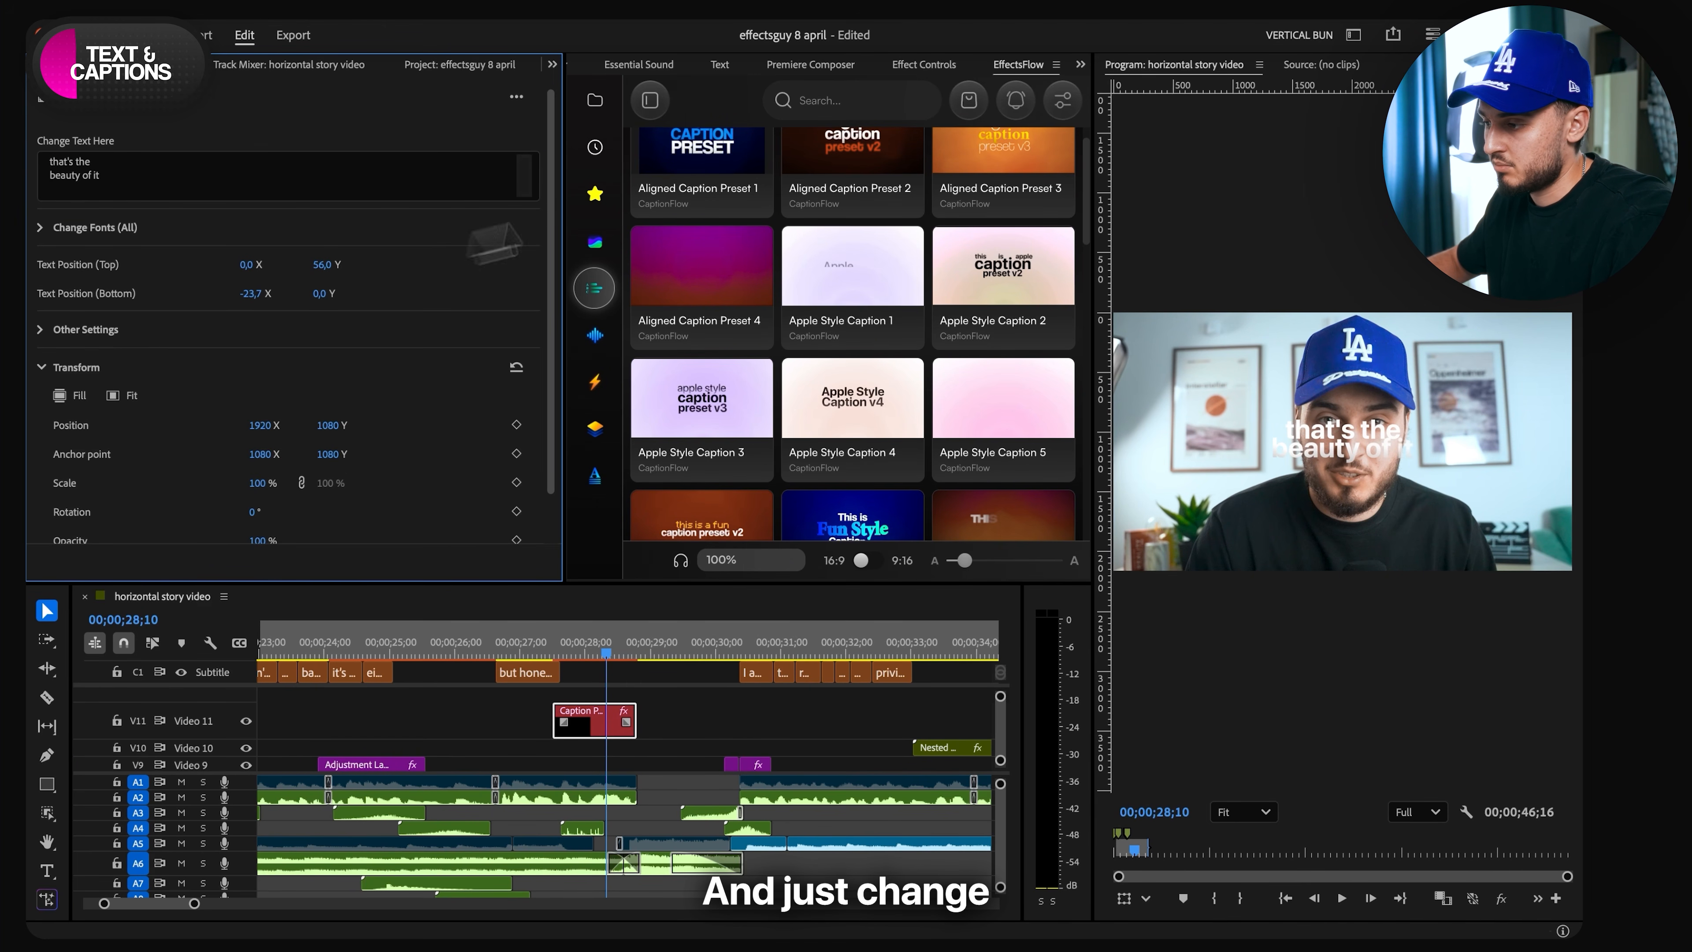
# - Move the caption down to a vertical Position of 1867 and play it back from just before its start
pyautogui.click(925, 65)
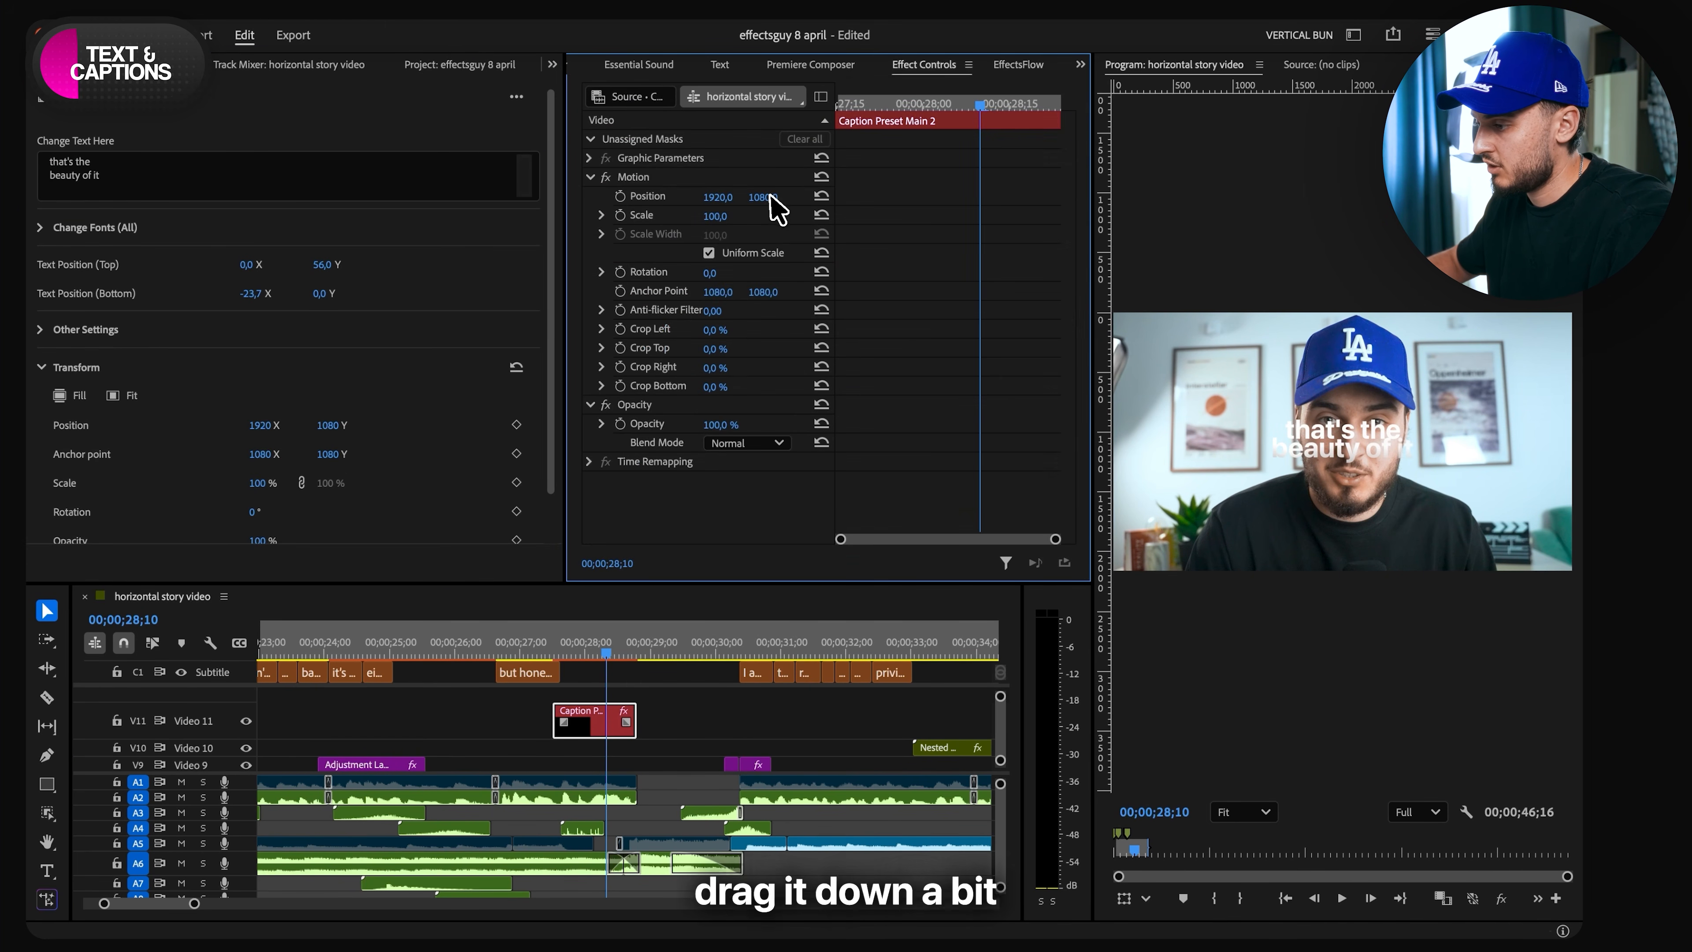
pyautogui.moveTo(770, 196); pyautogui.dragTo(770, 196)
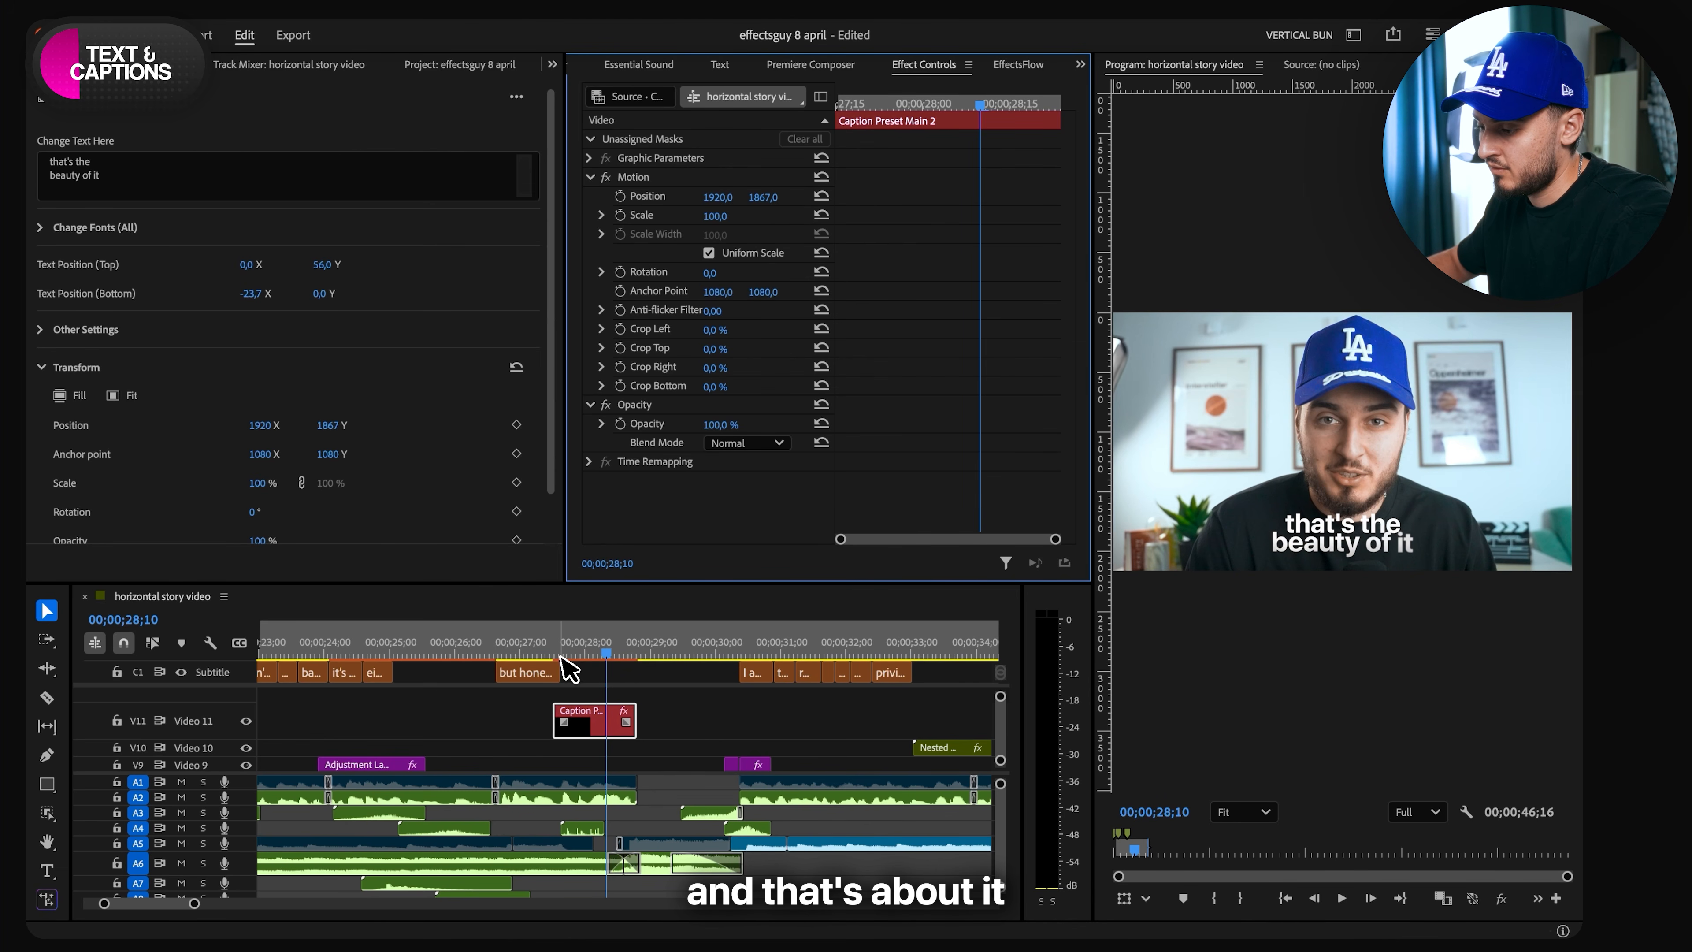
pyautogui.click(531, 651)
pyautogui.press('space')
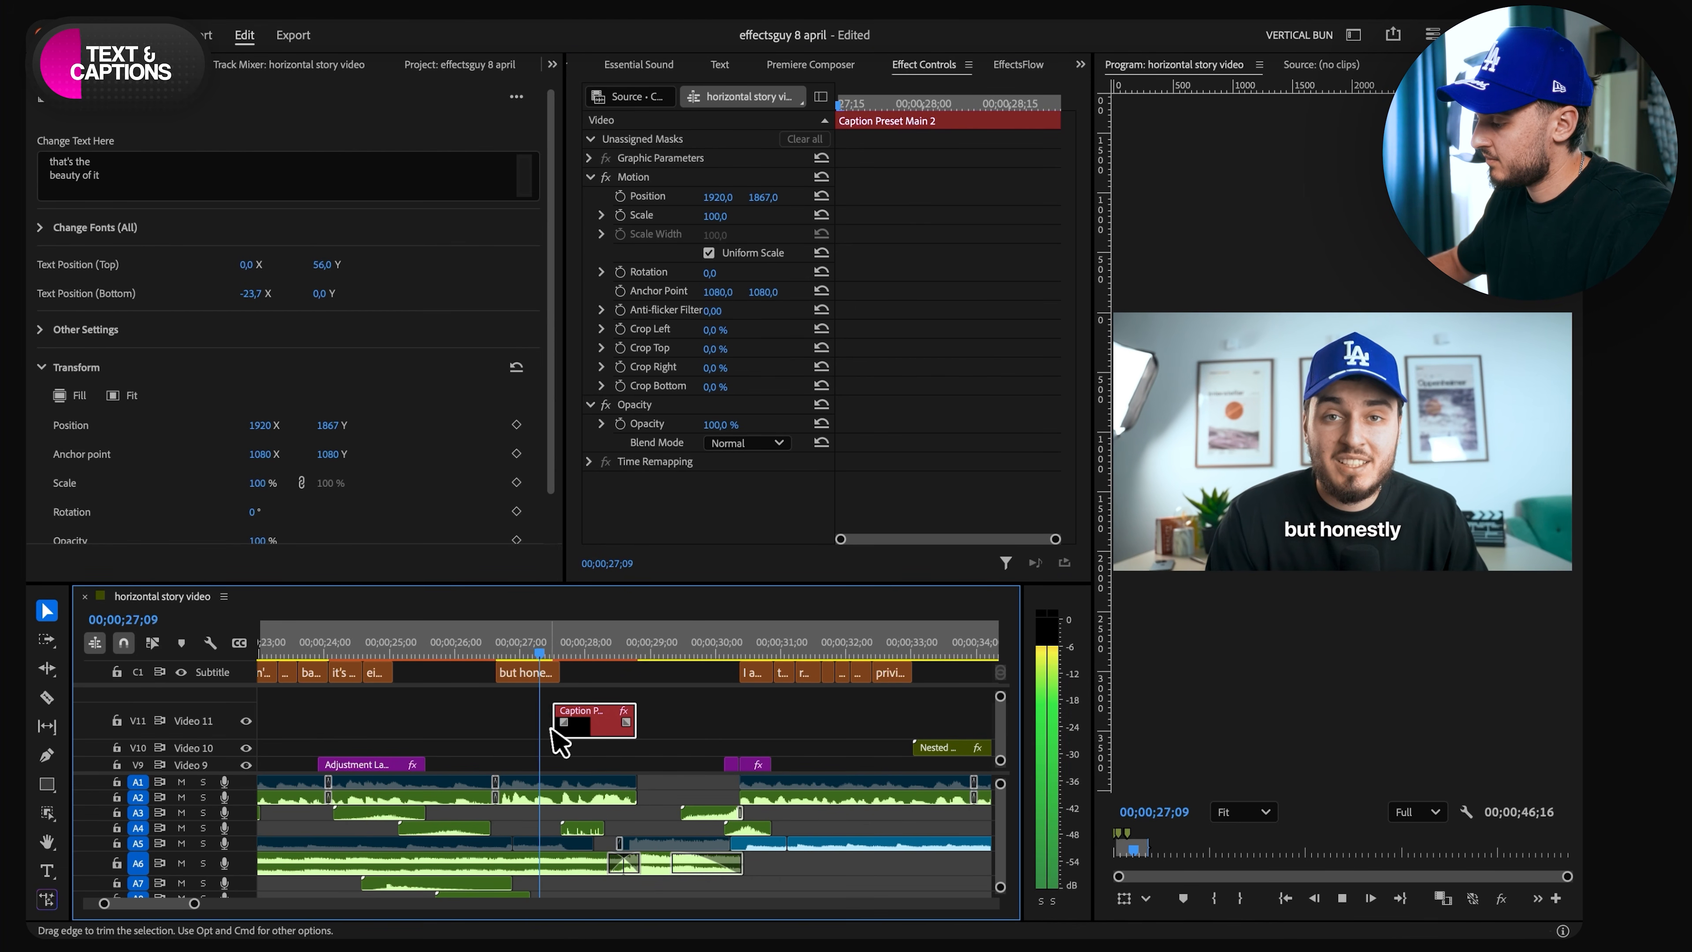
pyautogui.press('space')
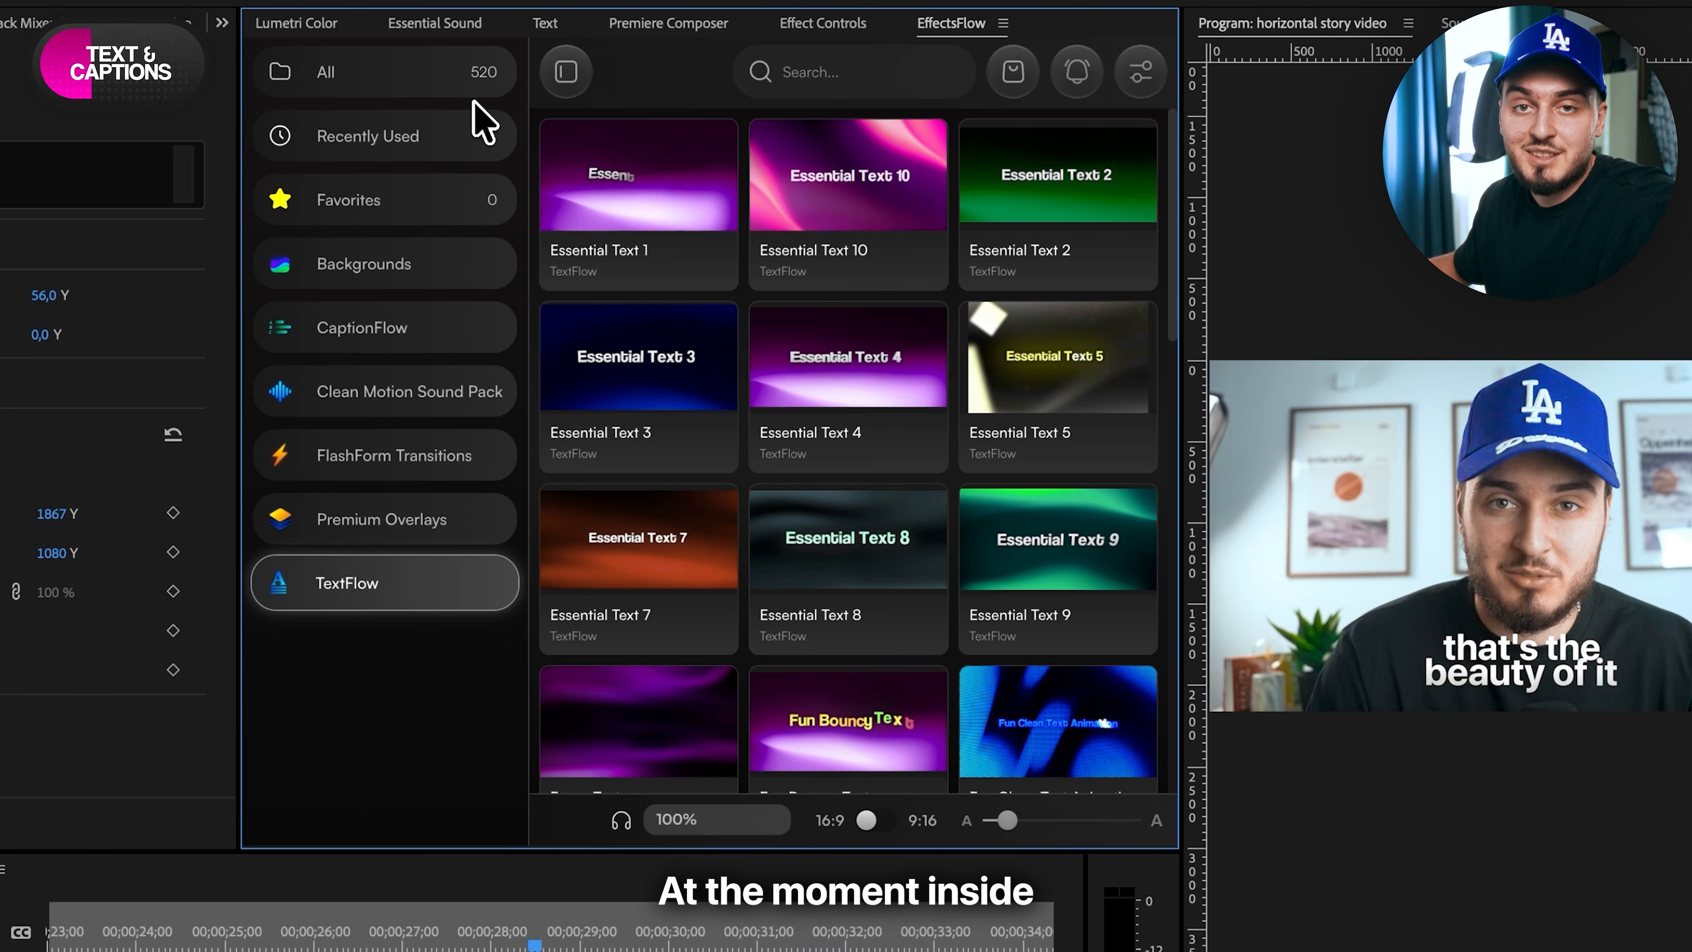
# - Look through the Backgrounds and CaptionFlow categories in EffectsFlow, and select the text of the current caption
pyautogui.click(362, 273)
pyautogui.scroll(-10, 840, 326)
pyautogui.click(413, 328)
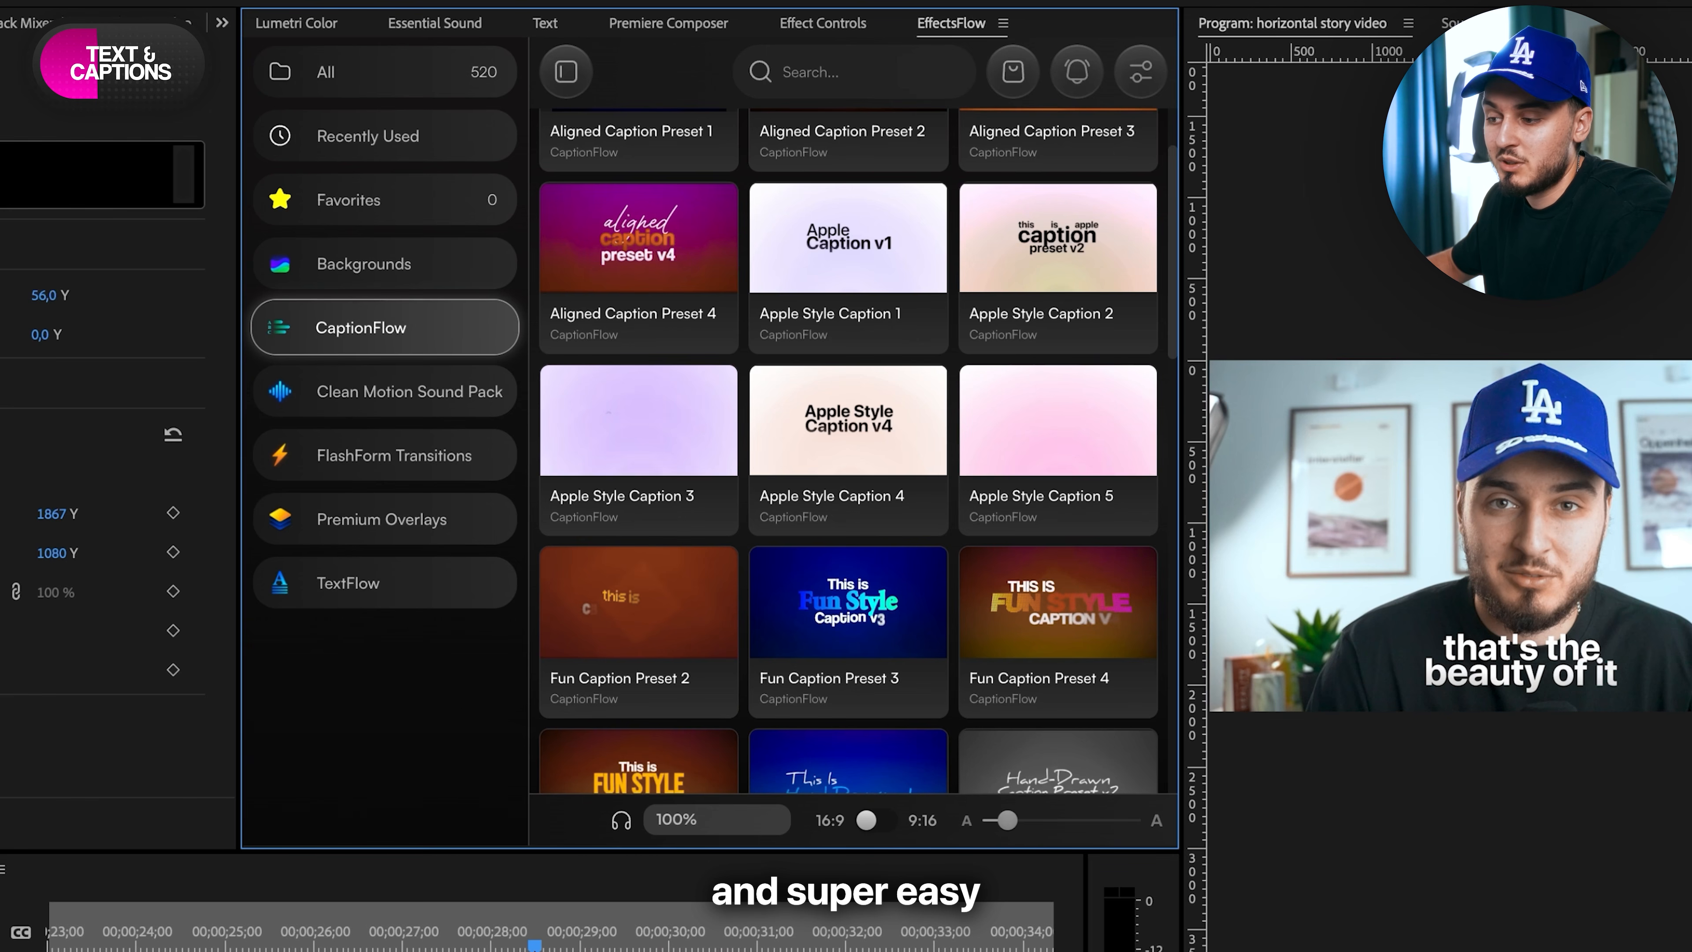
pyautogui.click(19, 155)
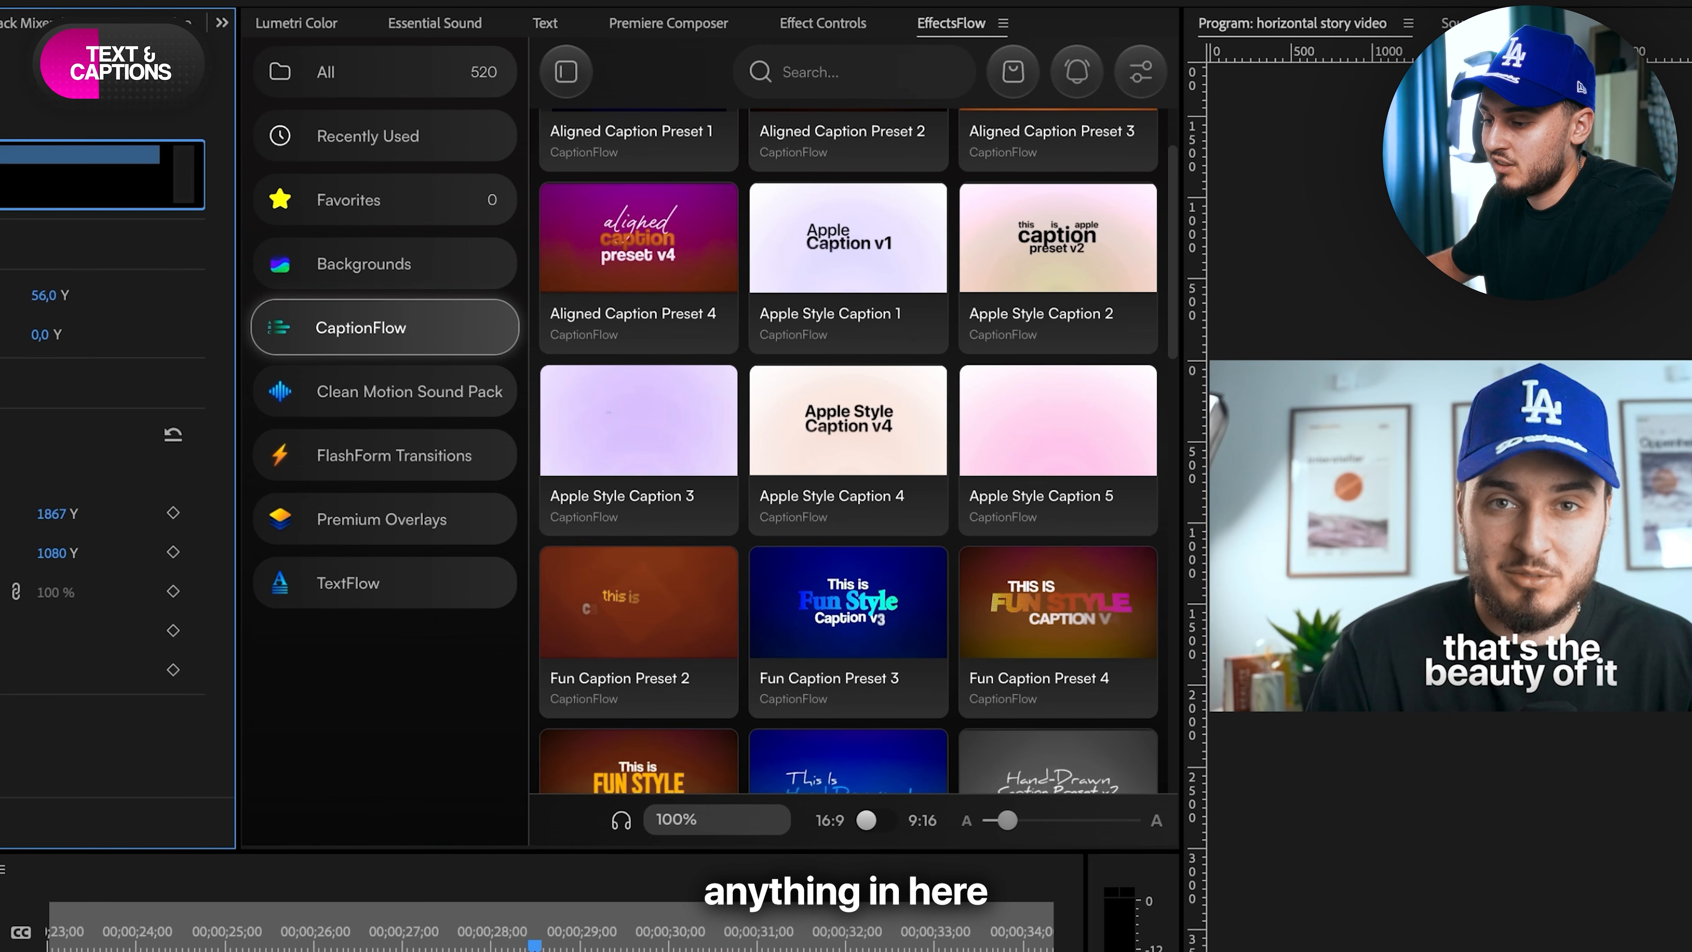
# - Change the font of the caption's "beauty of it" line to a heavier display style and look through the remaining caption settings
pyautogui.scroll(-5, 100, 467)
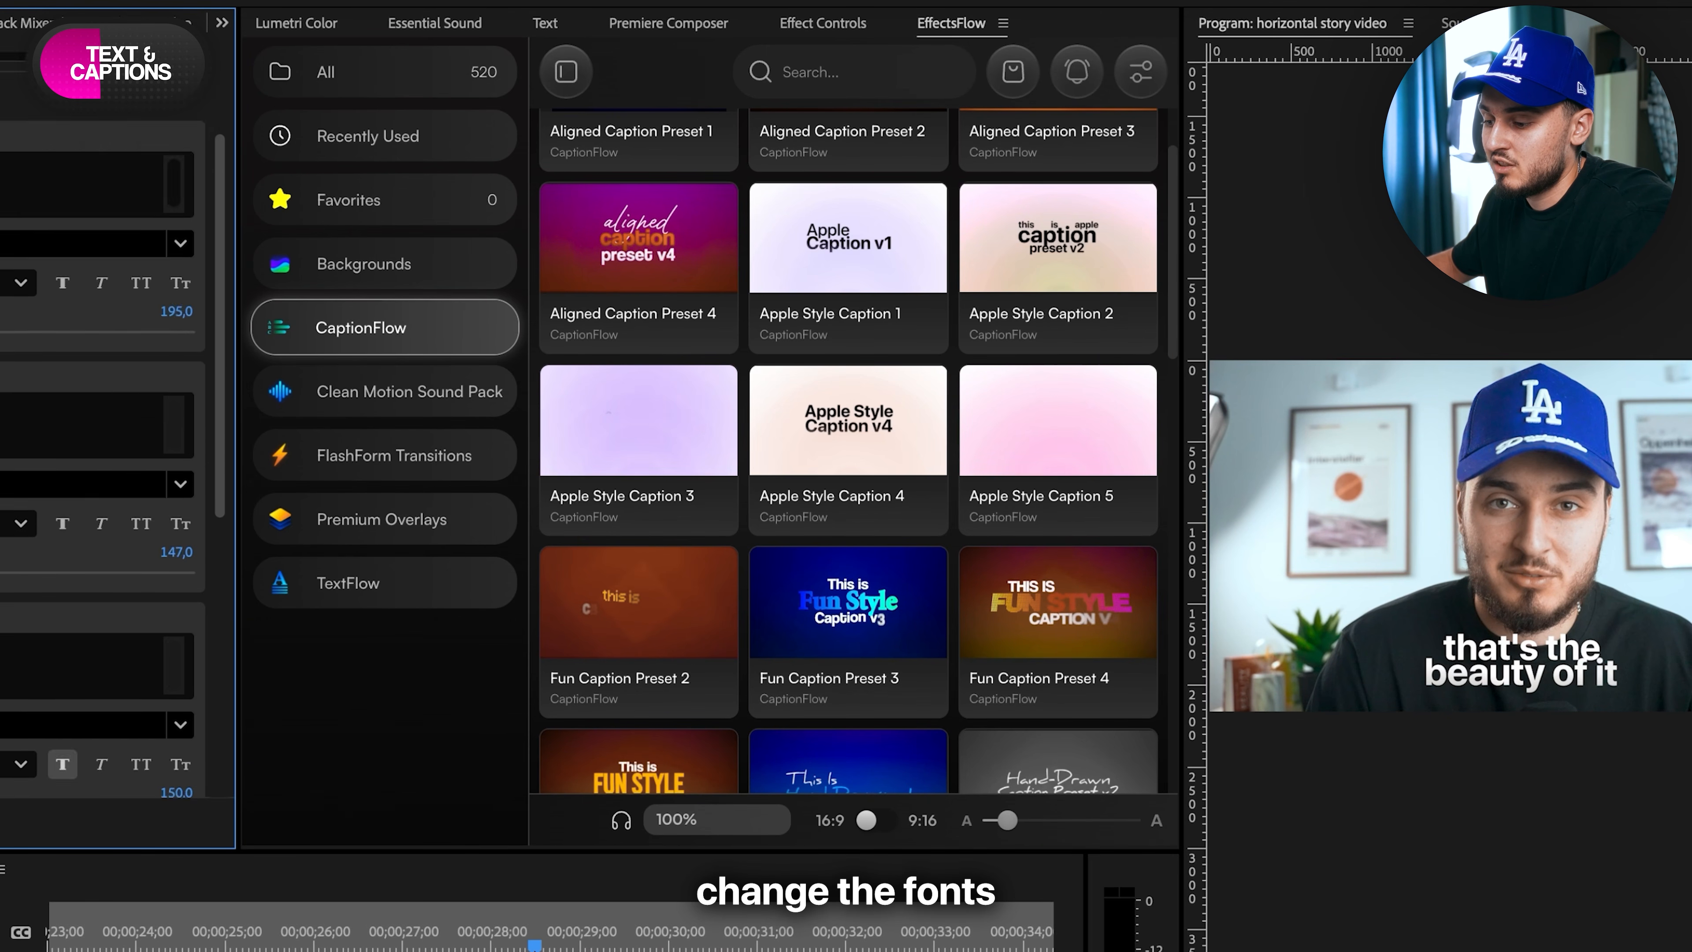
pyautogui.scroll(-6, 100, 467)
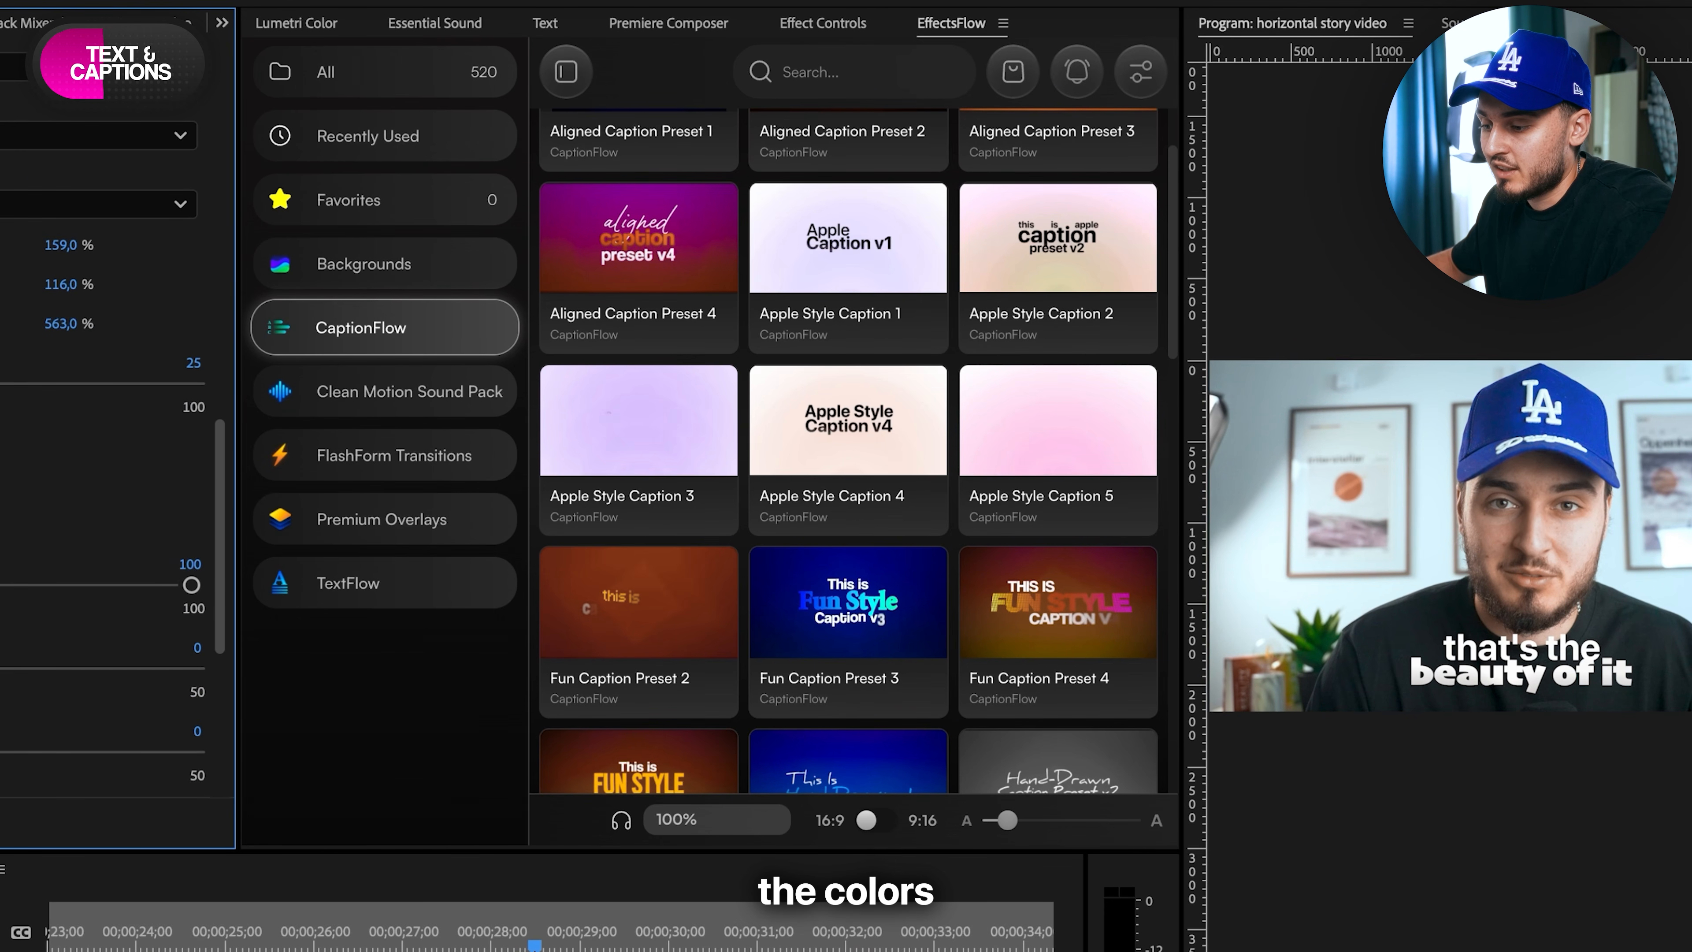
# - Browse the Clean Motion Sound Pack in EffectsFlow and search it for "ipho"
pyautogui.click(412, 394)
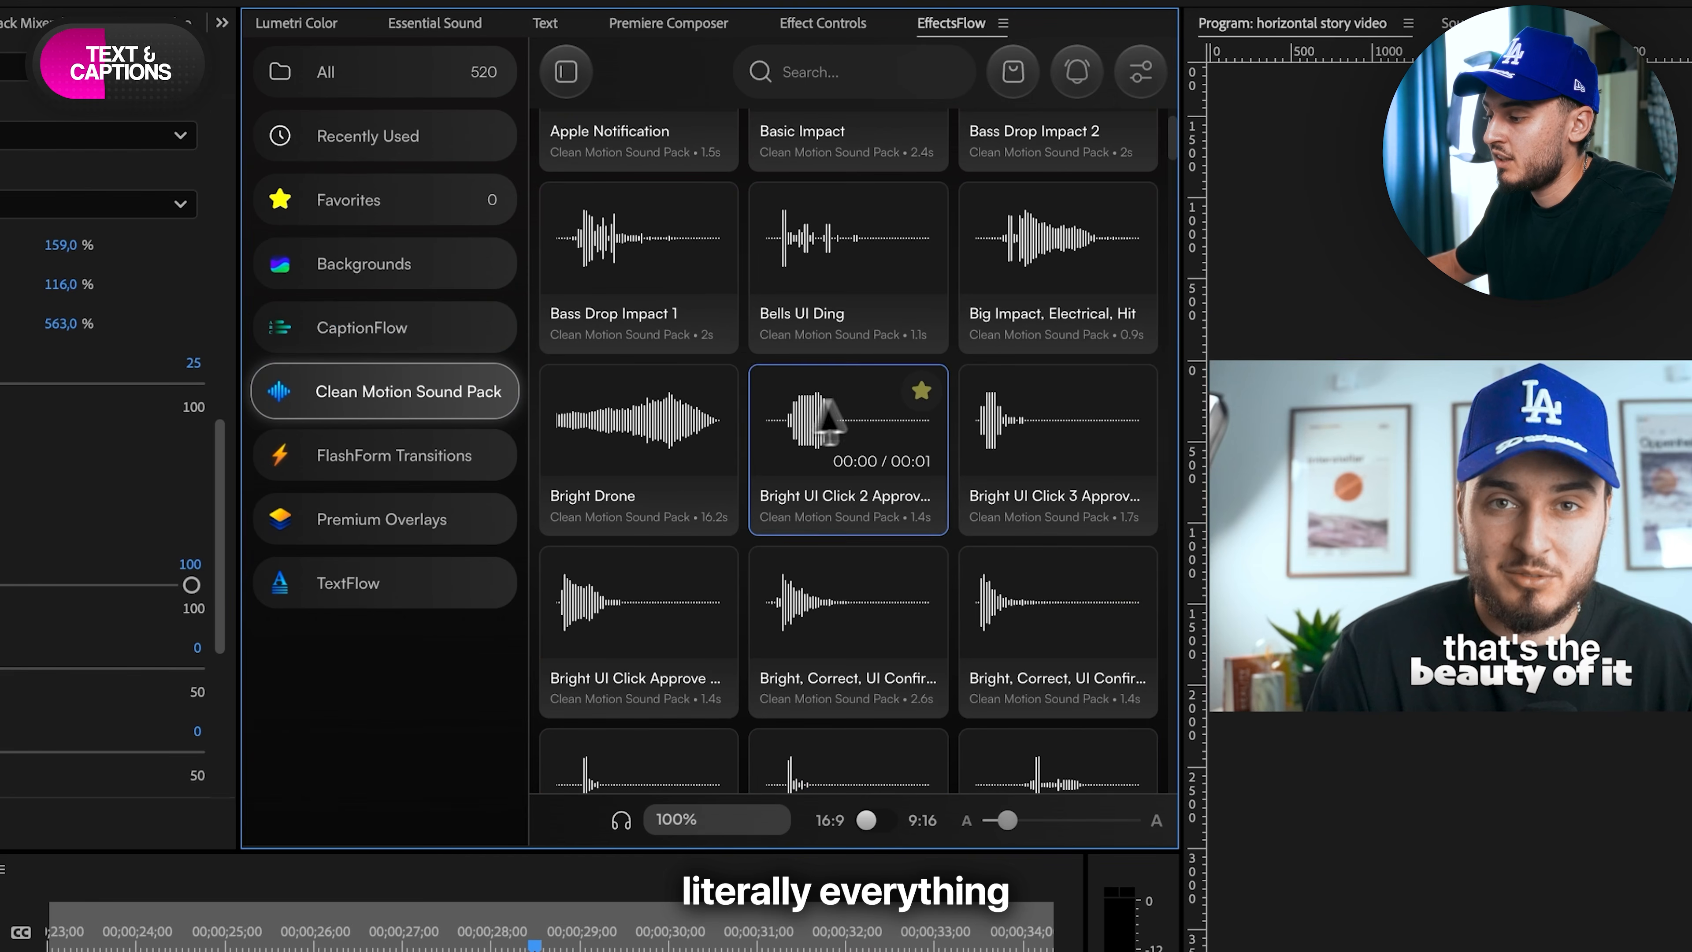
pyautogui.scroll(-10, 849, 400)
pyautogui.scroll(-15, 851, 400)
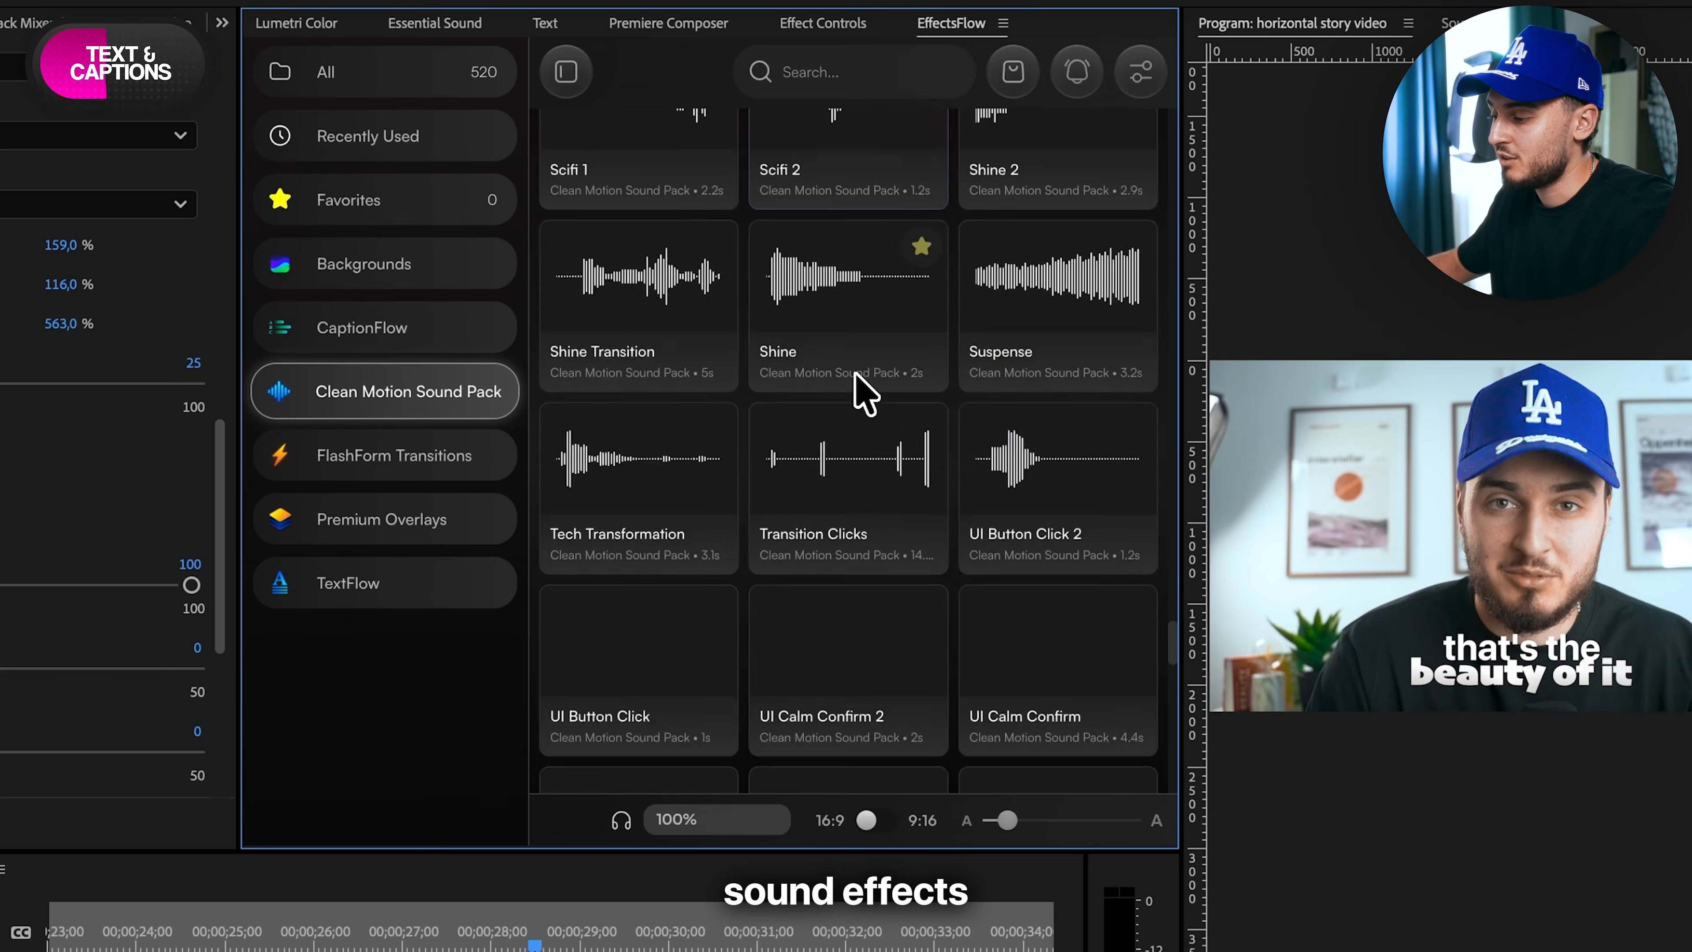
pyautogui.write('hp')
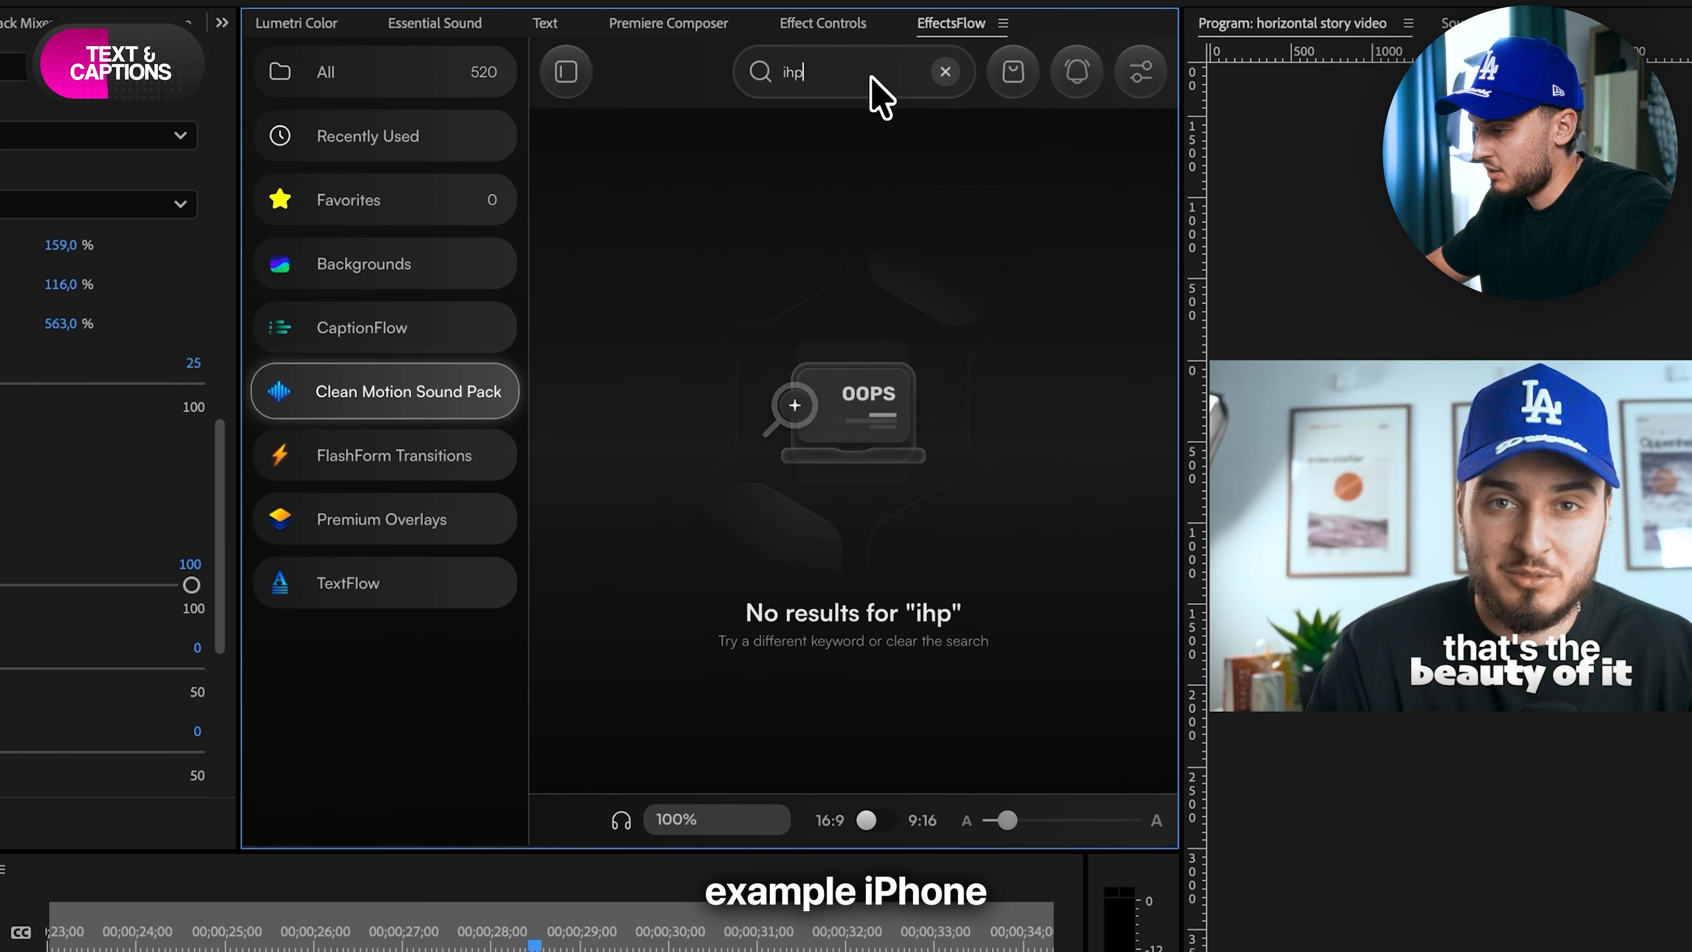
pyautogui.press('BackSpace')
pyautogui.press('BackSpace')
pyautogui.write('pho')
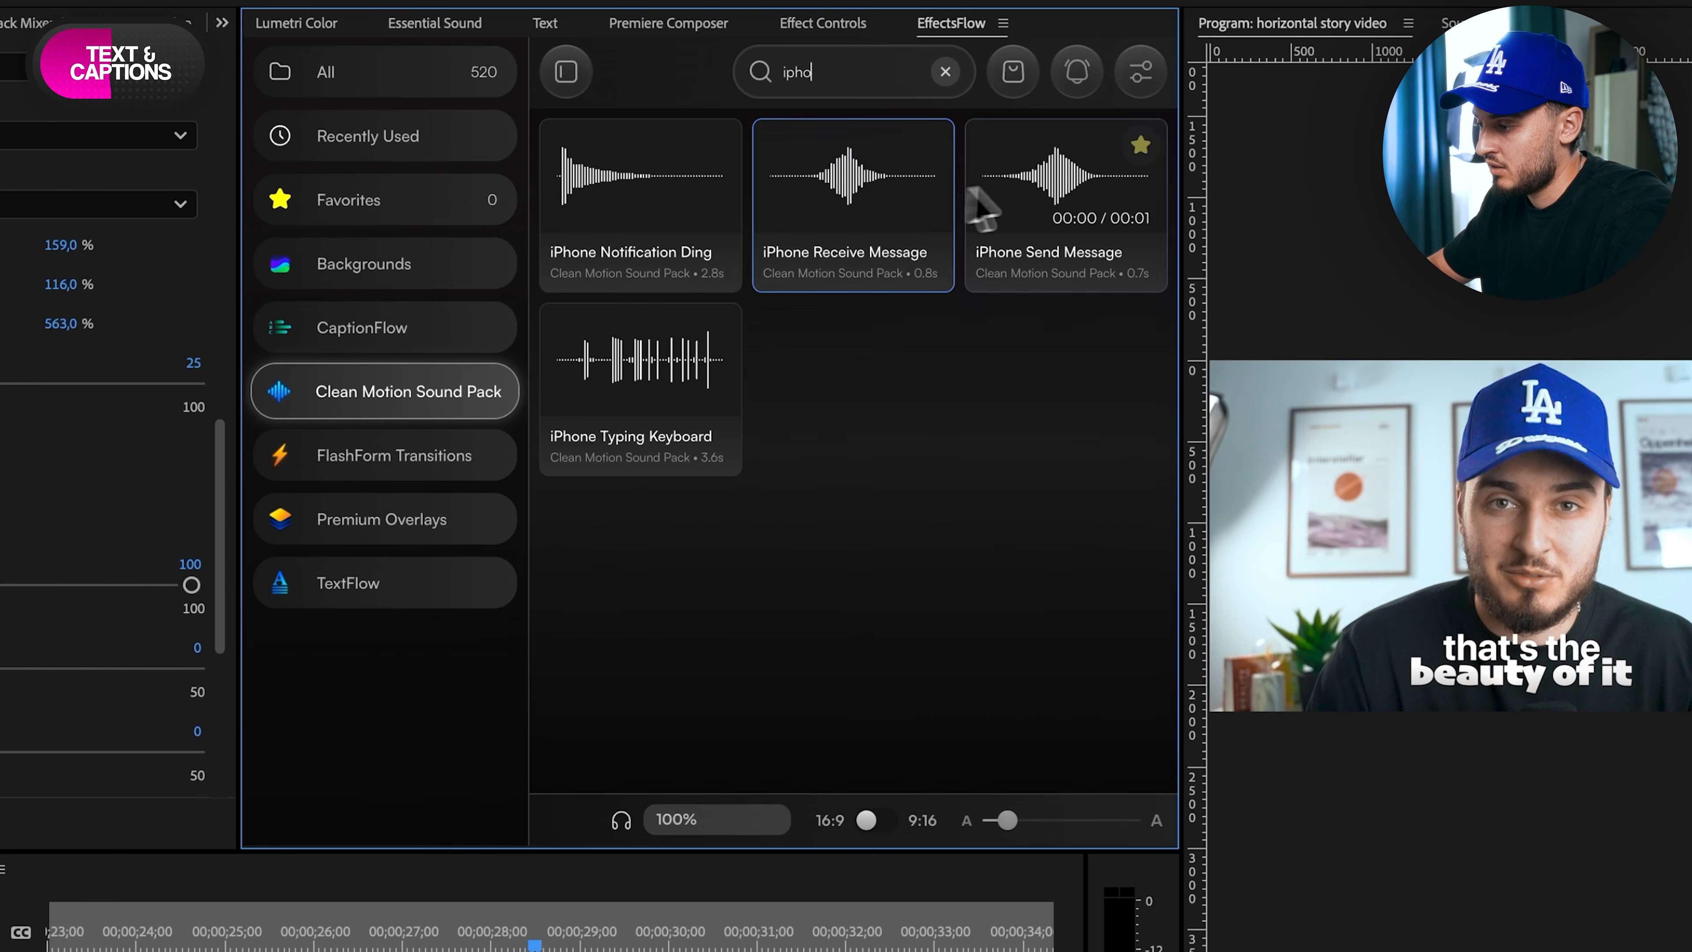
# - Search the sound pack for "key" sounds and for "riser" sounds
pyautogui.click(945, 72)
pyautogui.write('key')
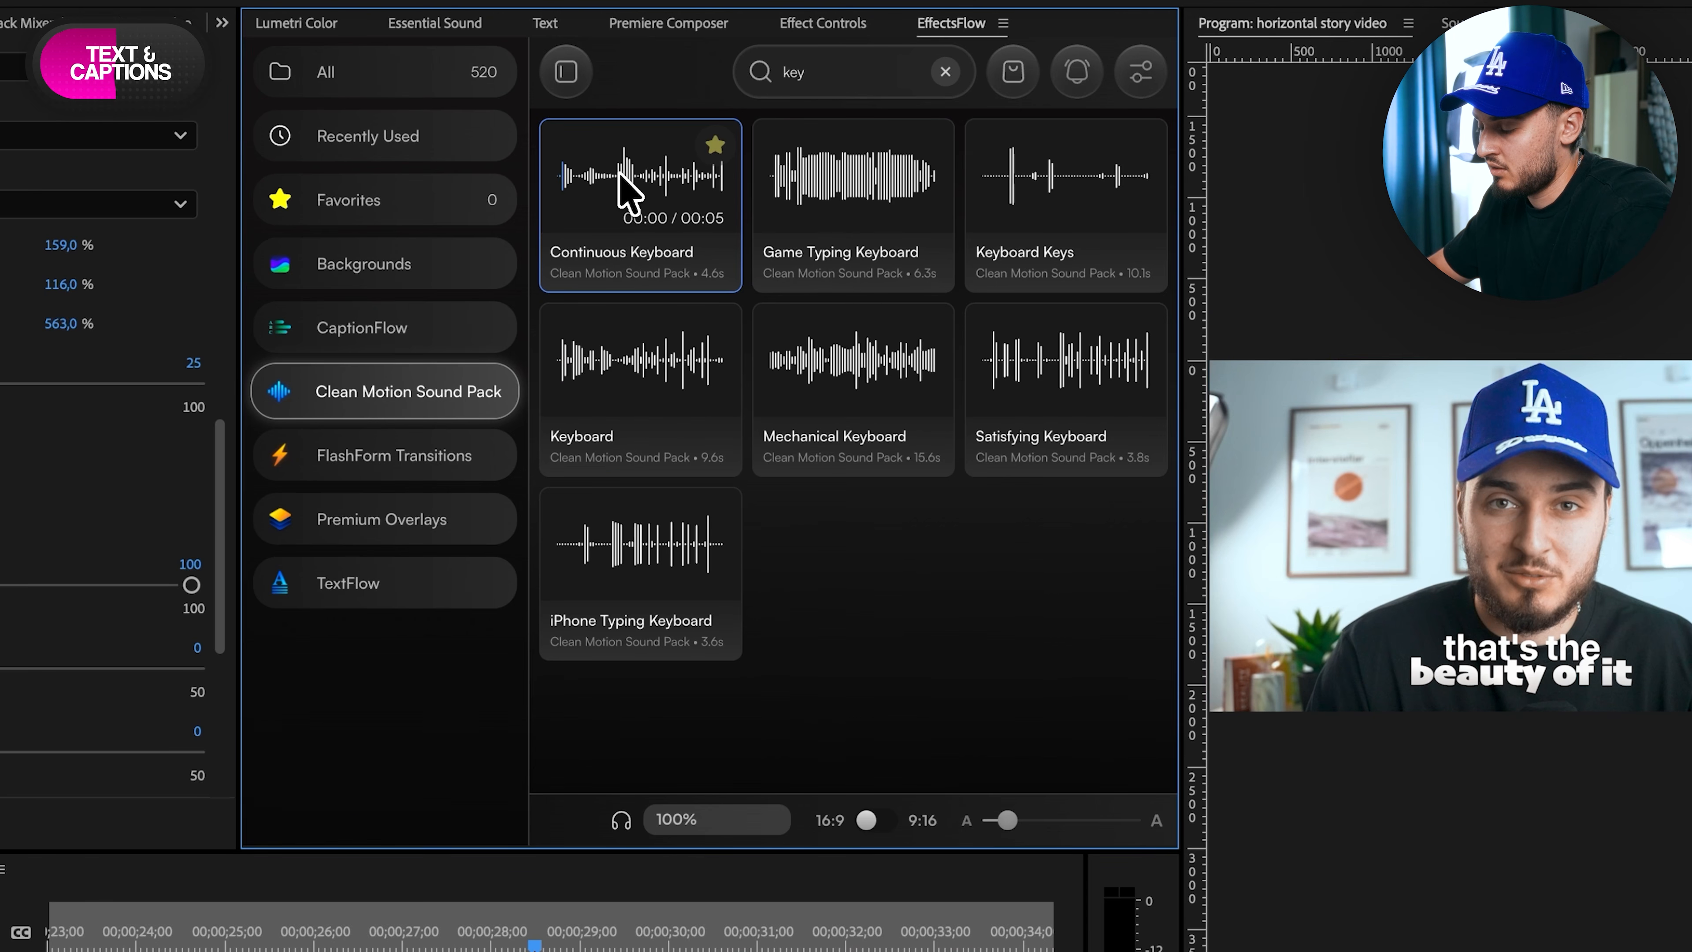
pyautogui.press('BackSpace')
pyautogui.press('BackSpace')
pyautogui.press('BackSpace')
pyautogui.write('riser')
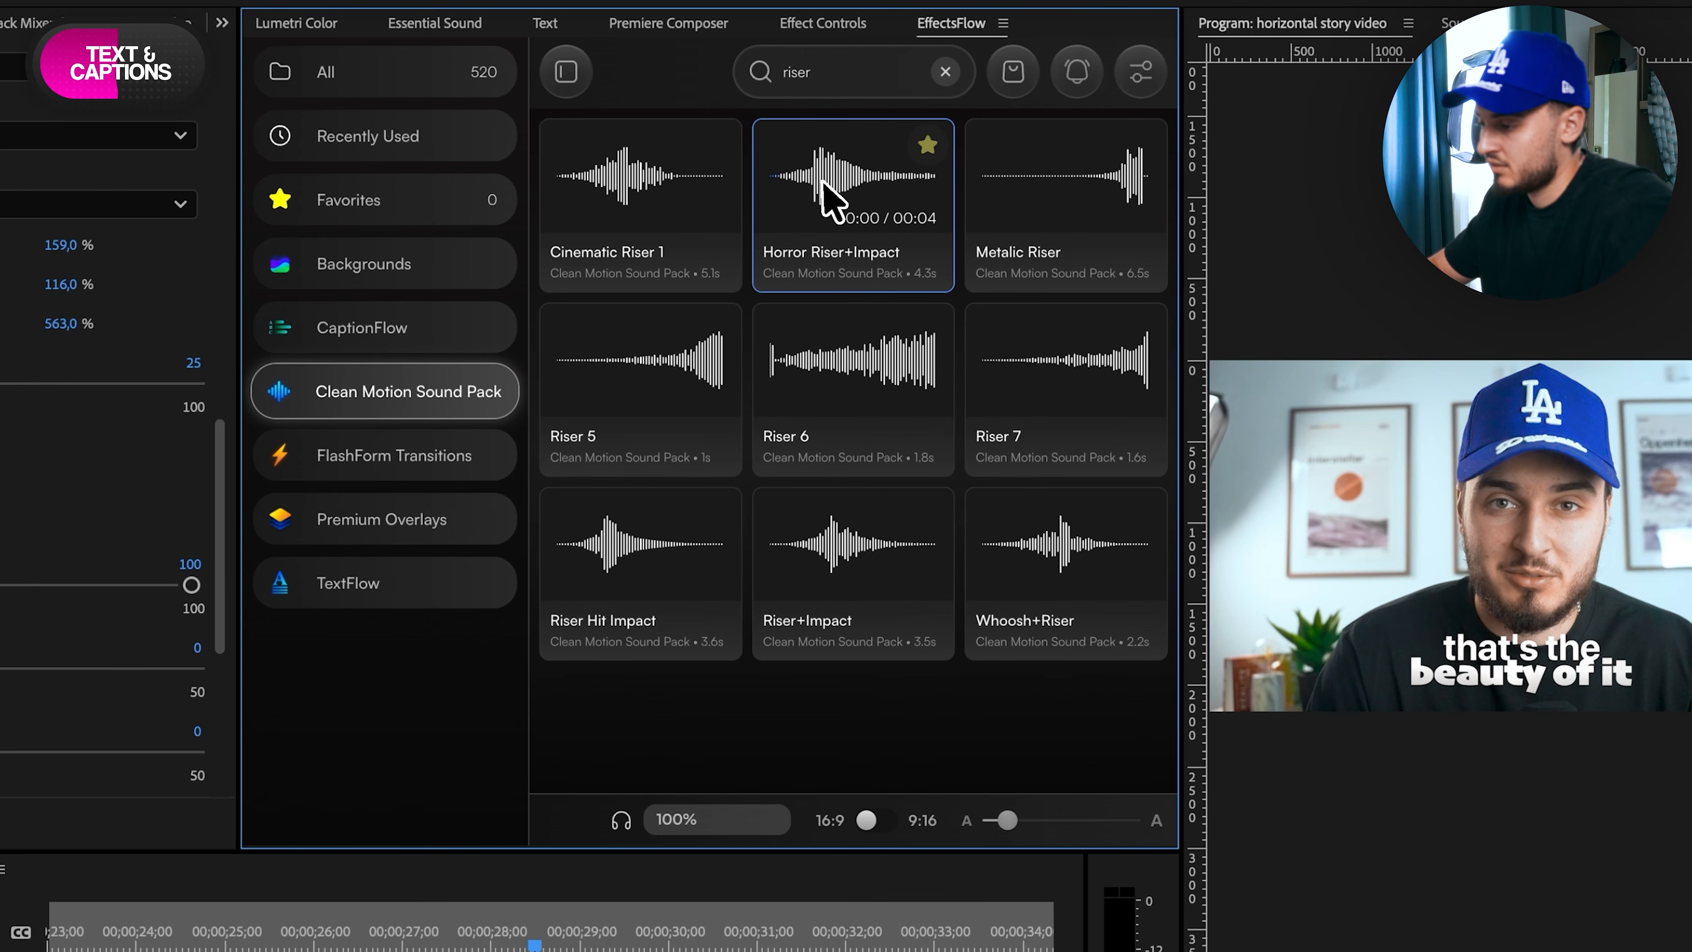
# - Clear the sound search and show the FlashForm Transitions presets in 9:16 format
pyautogui.doubleClick(856, 67)
pyautogui.press('BackSpace')
pyautogui.click(412, 457)
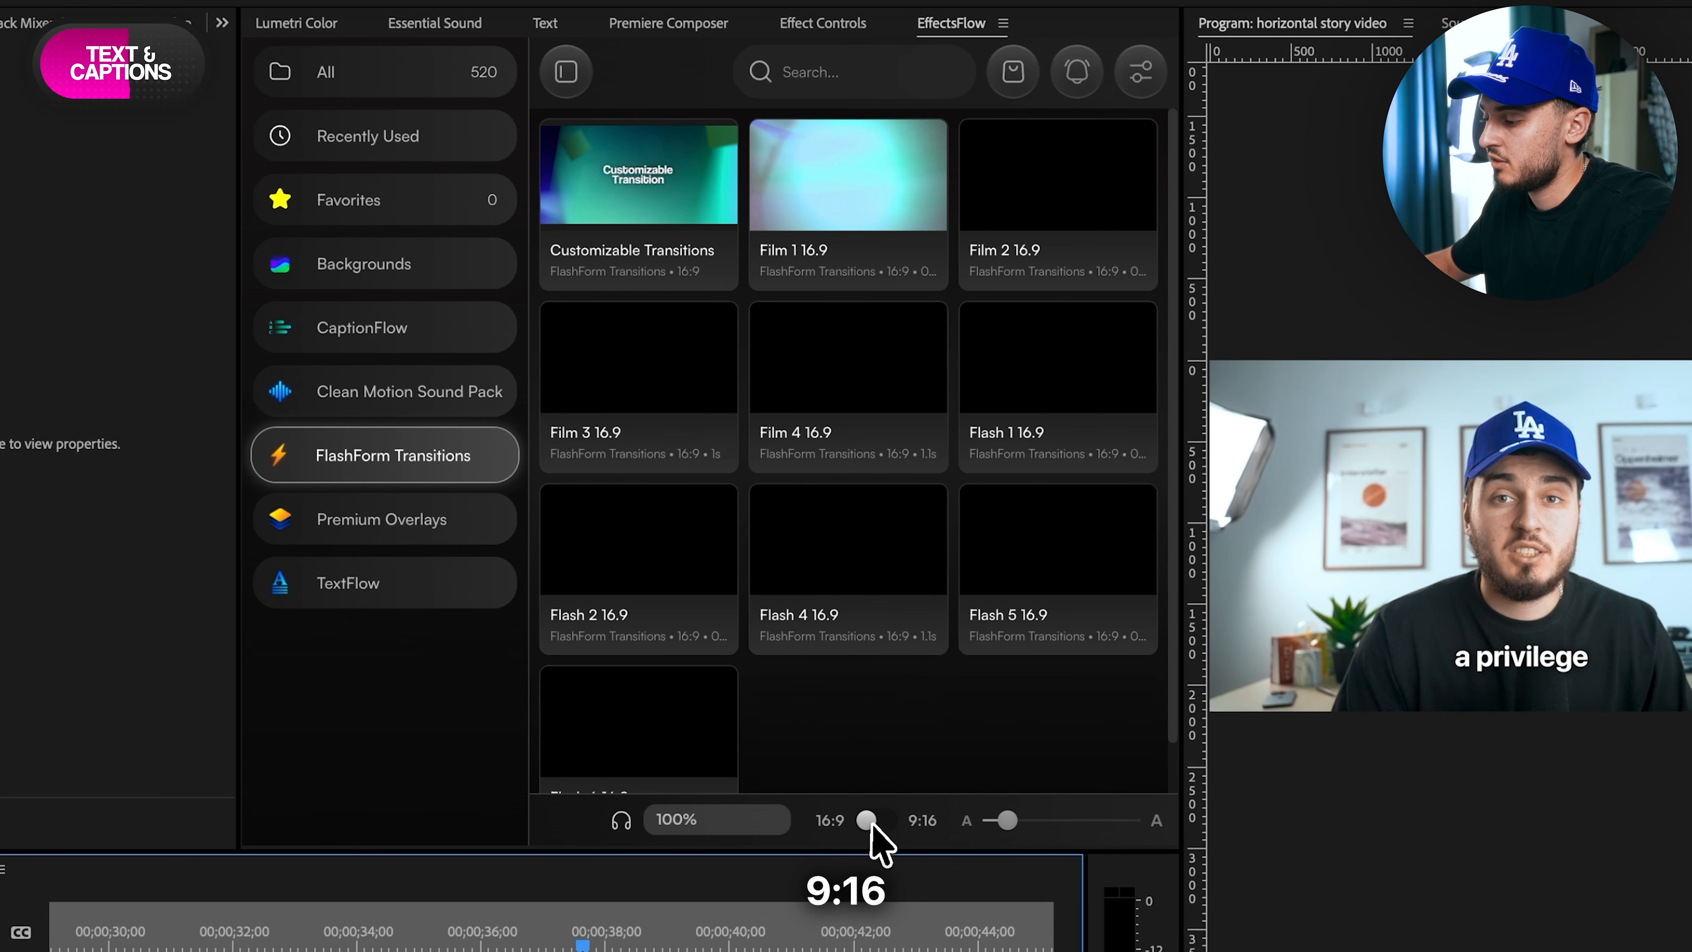
pyautogui.click(872, 823)
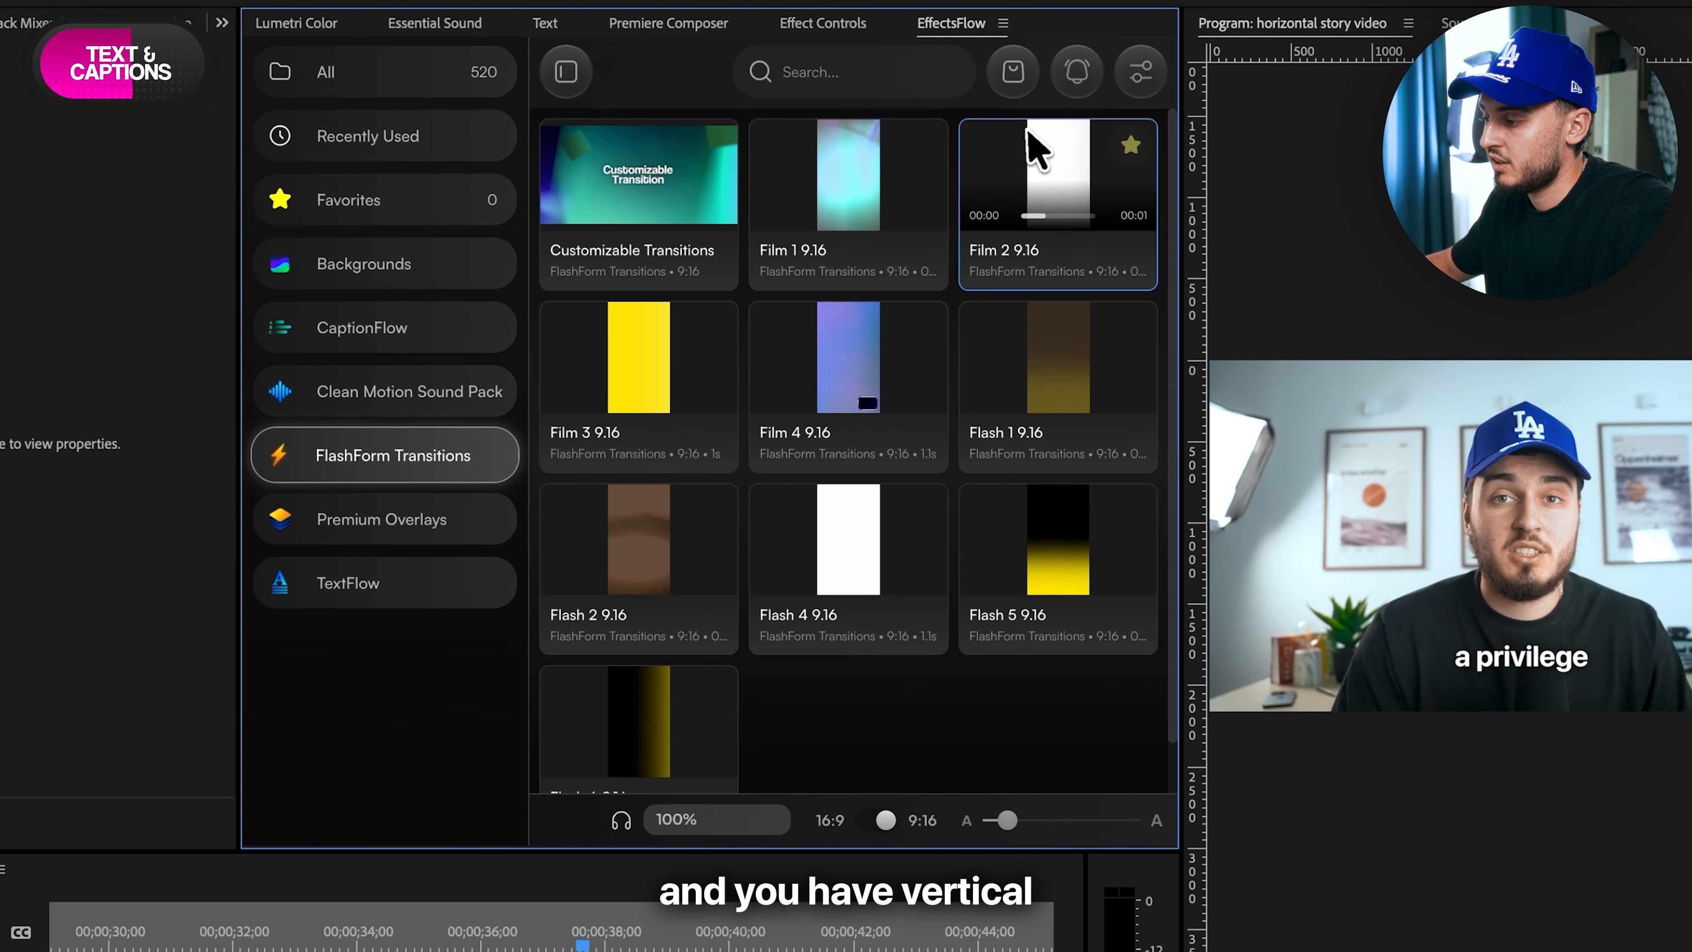
# - Import the Customizable Socials CTA preset from Premium Overlays near the end of the video, at 00;00;45;11
pyautogui.click(466, 519)
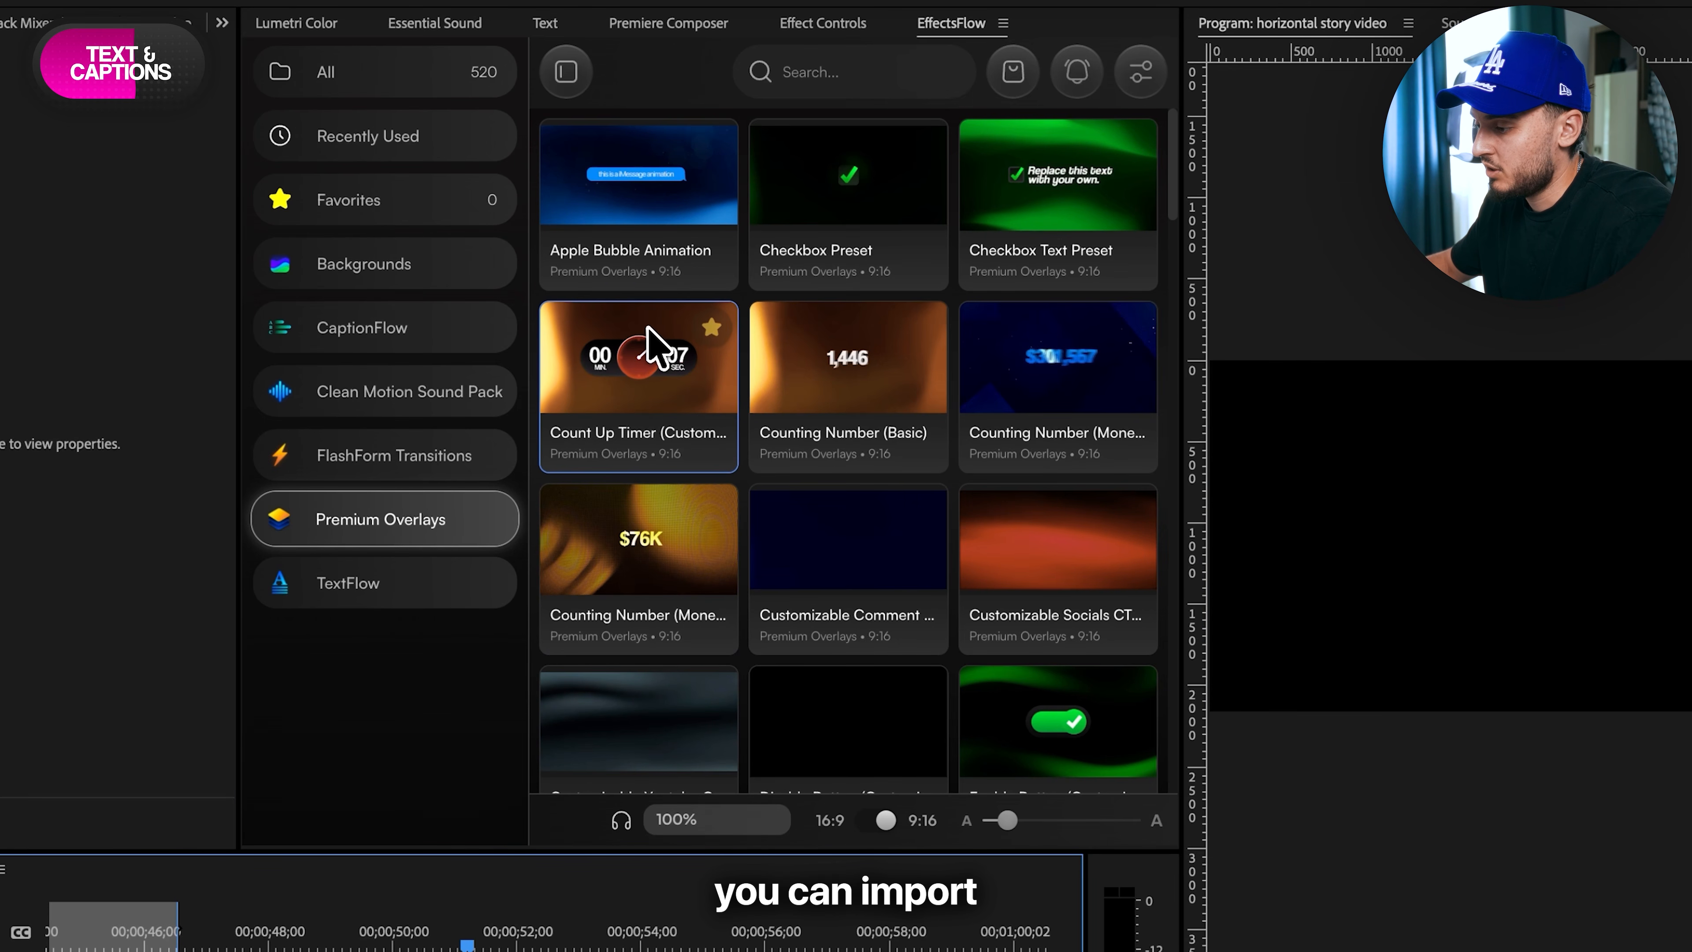
pyautogui.scroll(-1, 849, 407)
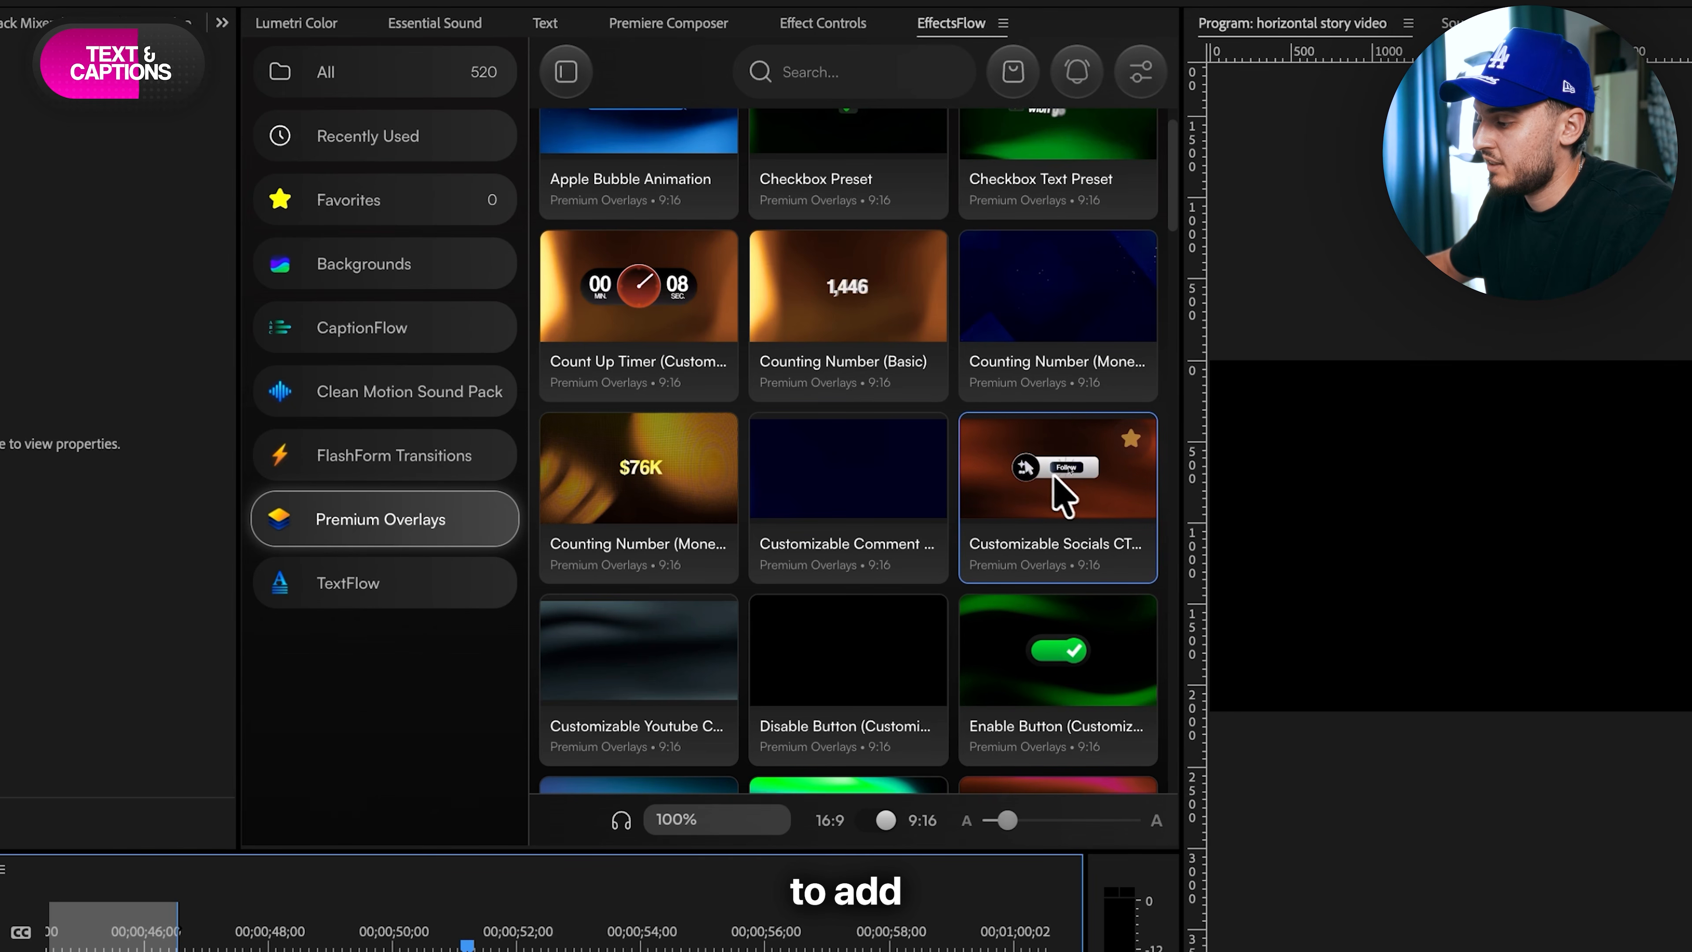
pyautogui.click(105, 933)
pyautogui.click(1034, 474)
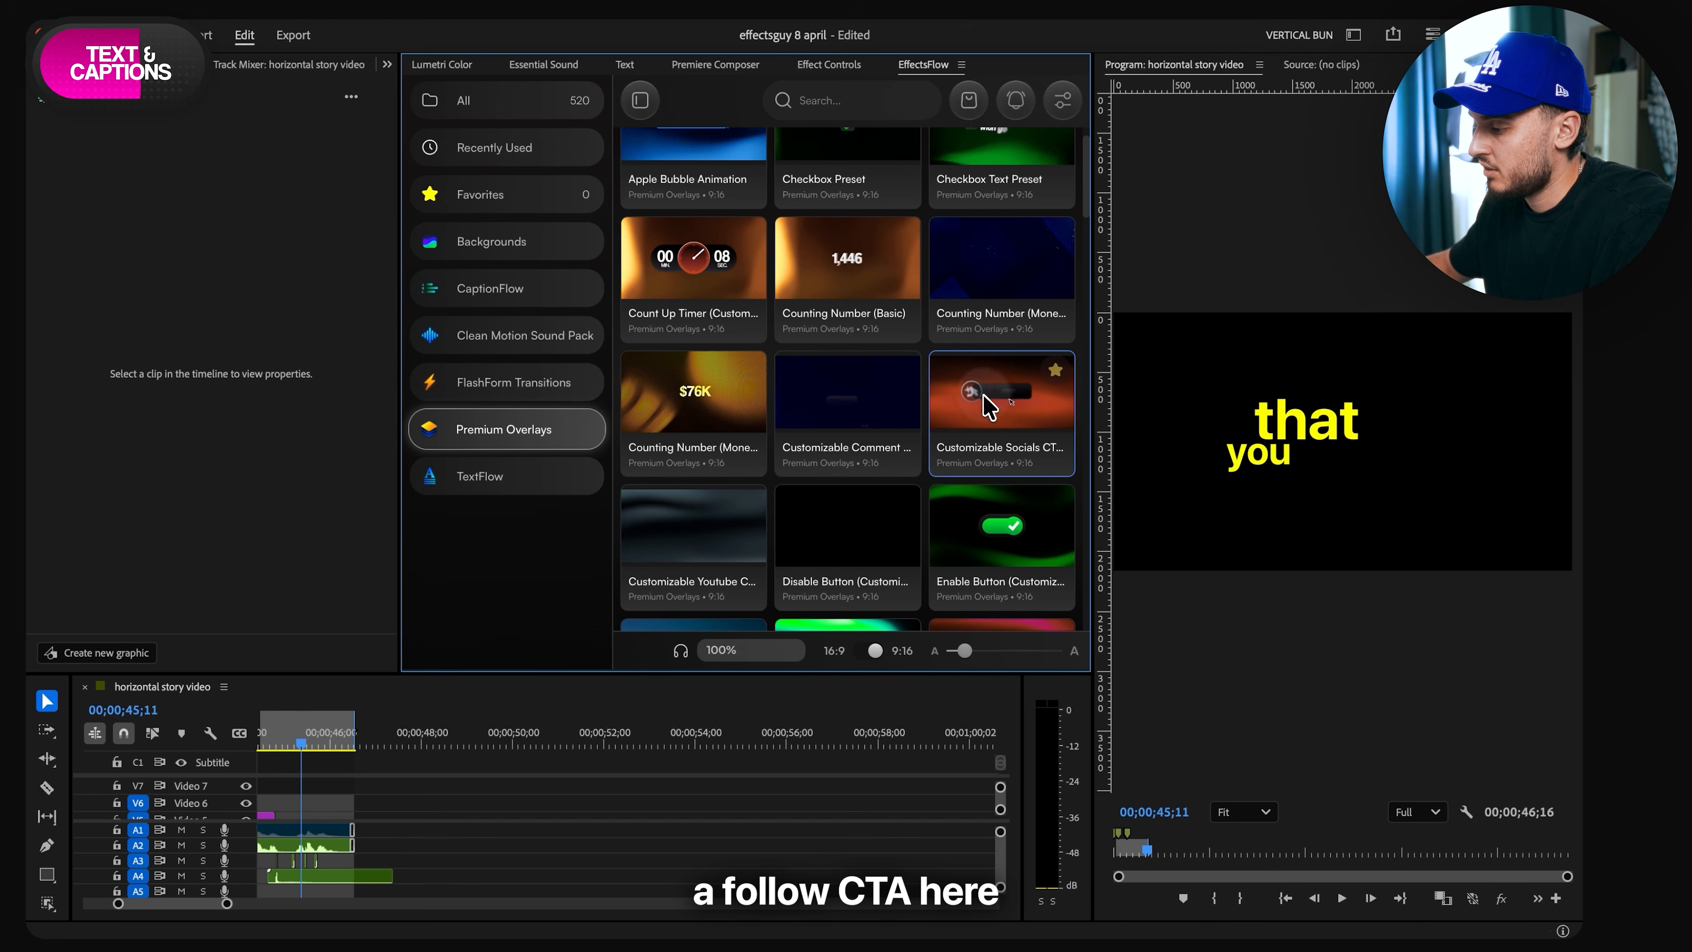
pyautogui.doubleClick(988, 405)
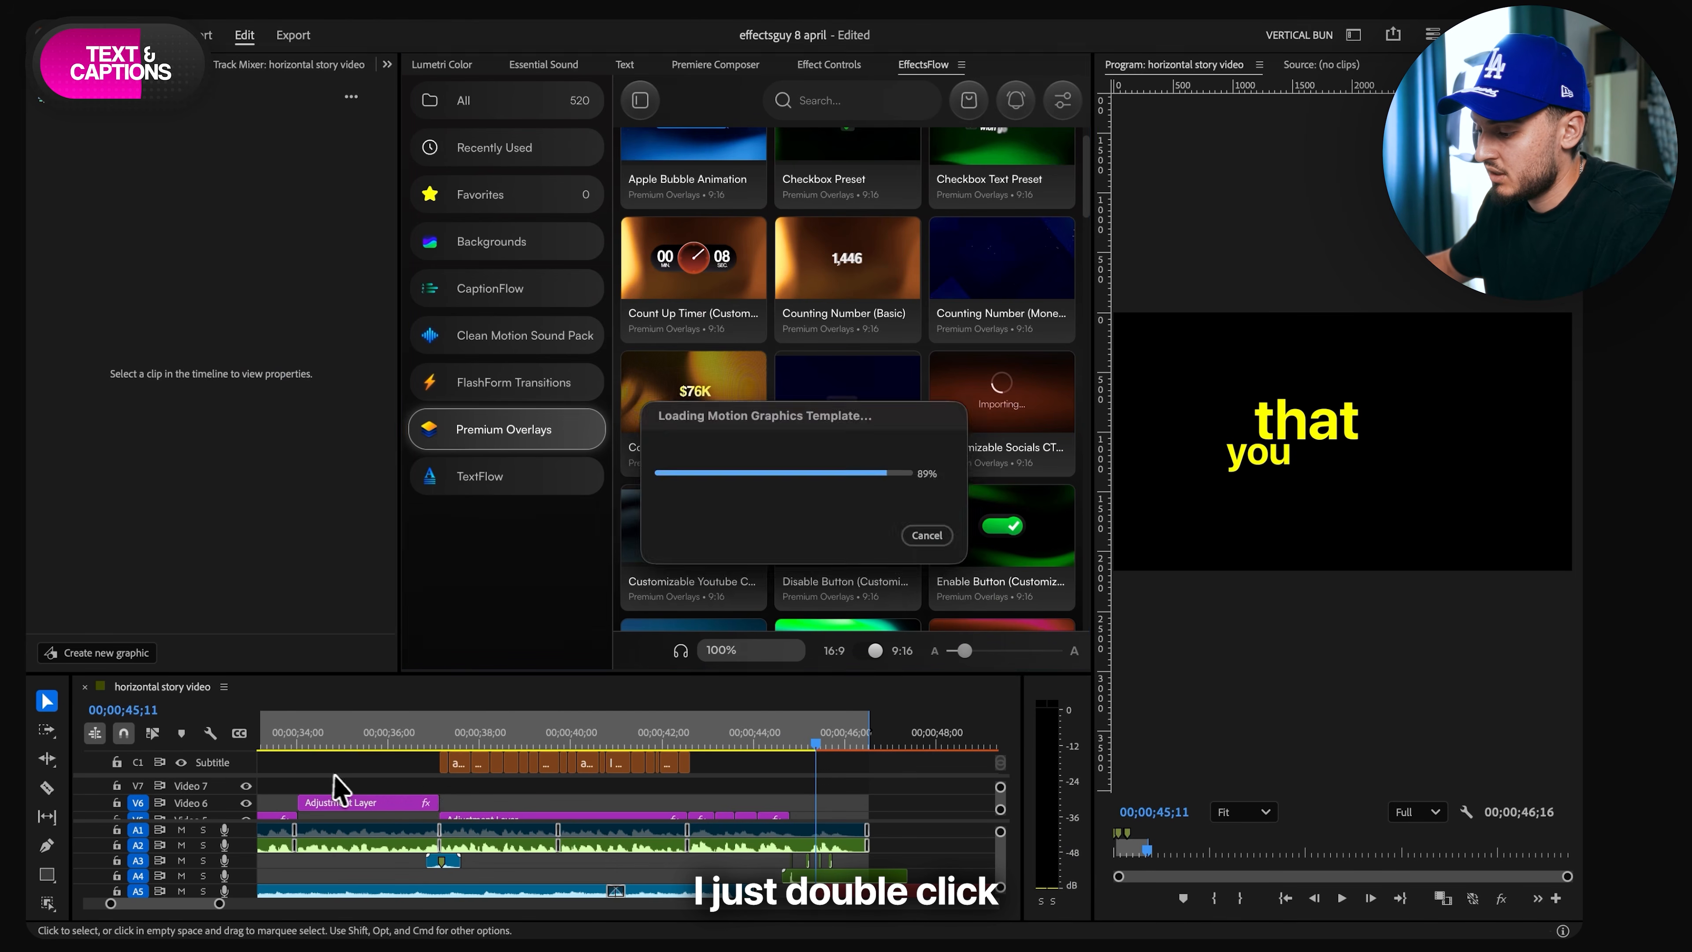
# - Play back the imported CTA overlay and move it on Video 4 to start where the main footage ends
pyautogui.scroll(4, 833, 805)
pyautogui.scroll(-2, 842, 806)
pyautogui.hscroll(3, 849, 805)
pyautogui.click(865, 804)
pyautogui.press('space')
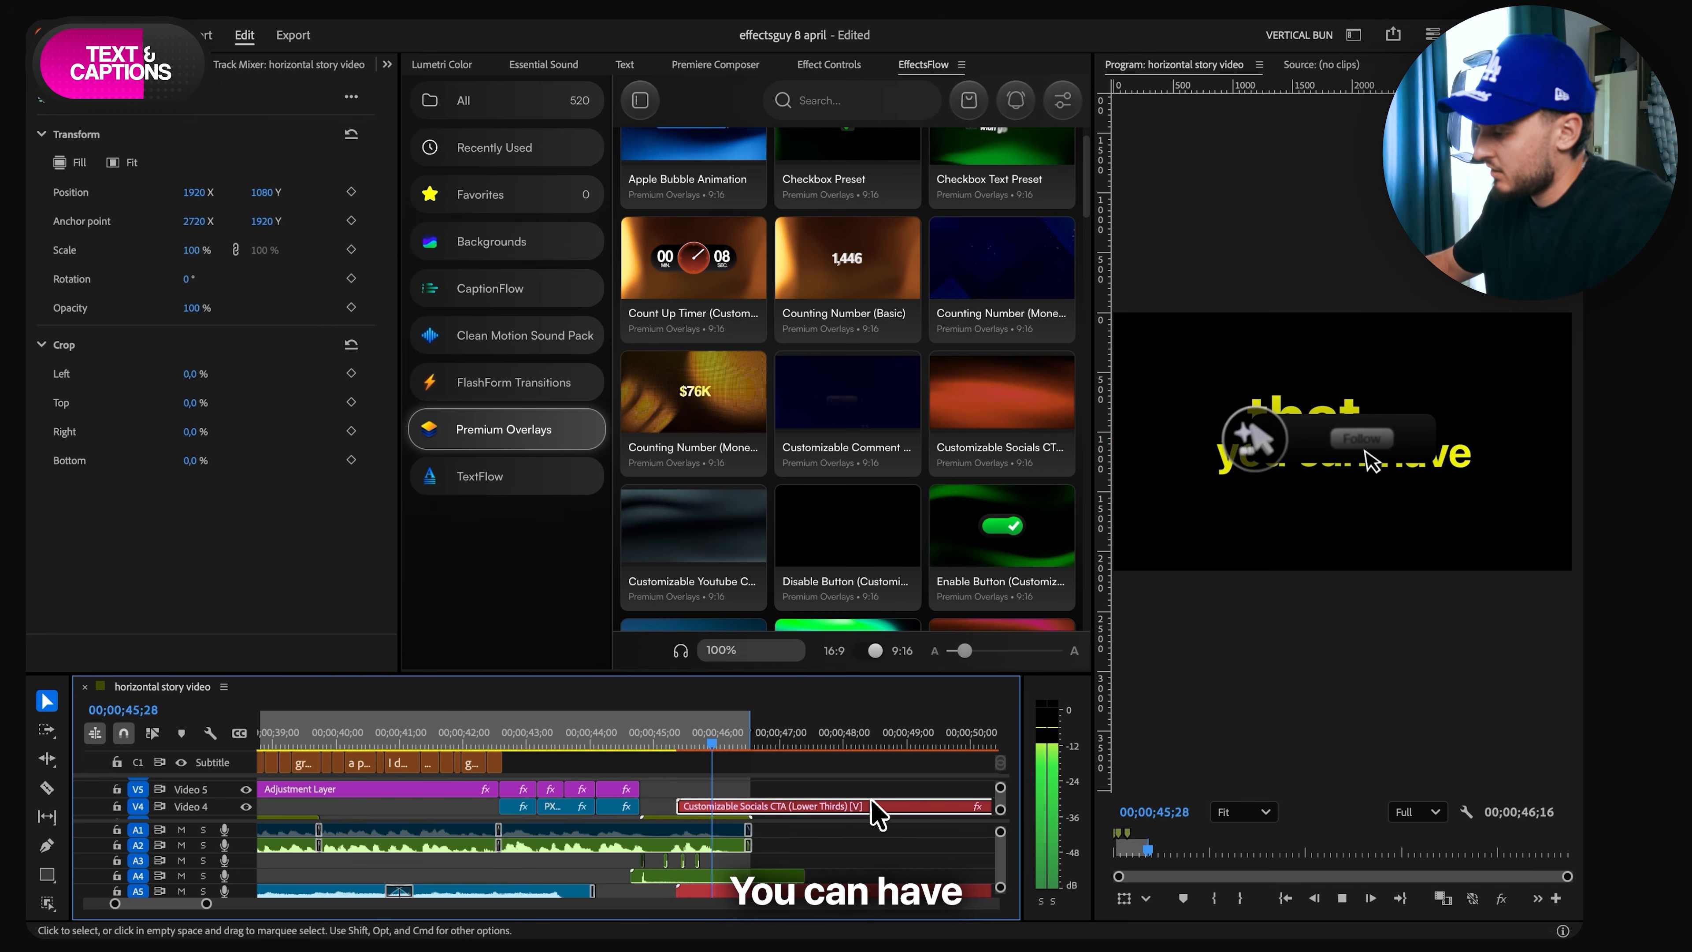
pyautogui.press('space')
pyautogui.moveTo(770, 805); pyautogui.dragTo(836, 804)
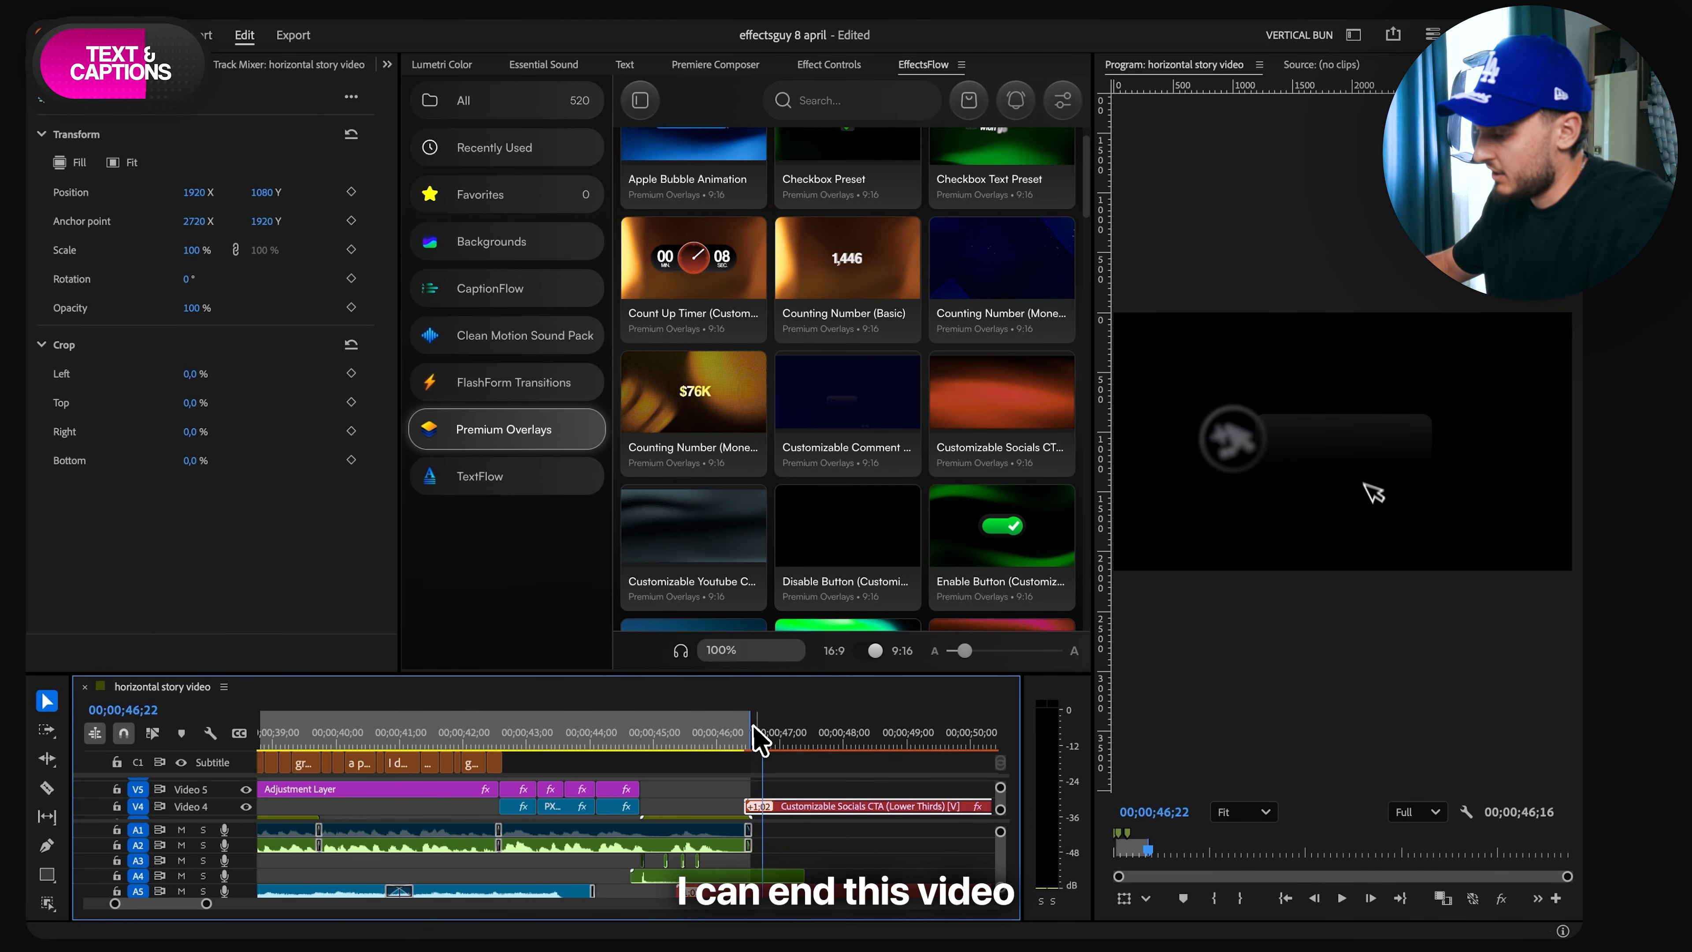
# - Set the sequence's out point after the start of the CTA overlay and play back from just before the overlay
pyautogui.click(831, 733)
pyautogui.press('o')
pyautogui.click(716, 735)
pyautogui.hscroll(2, 791, 753)
pyautogui.press('space')
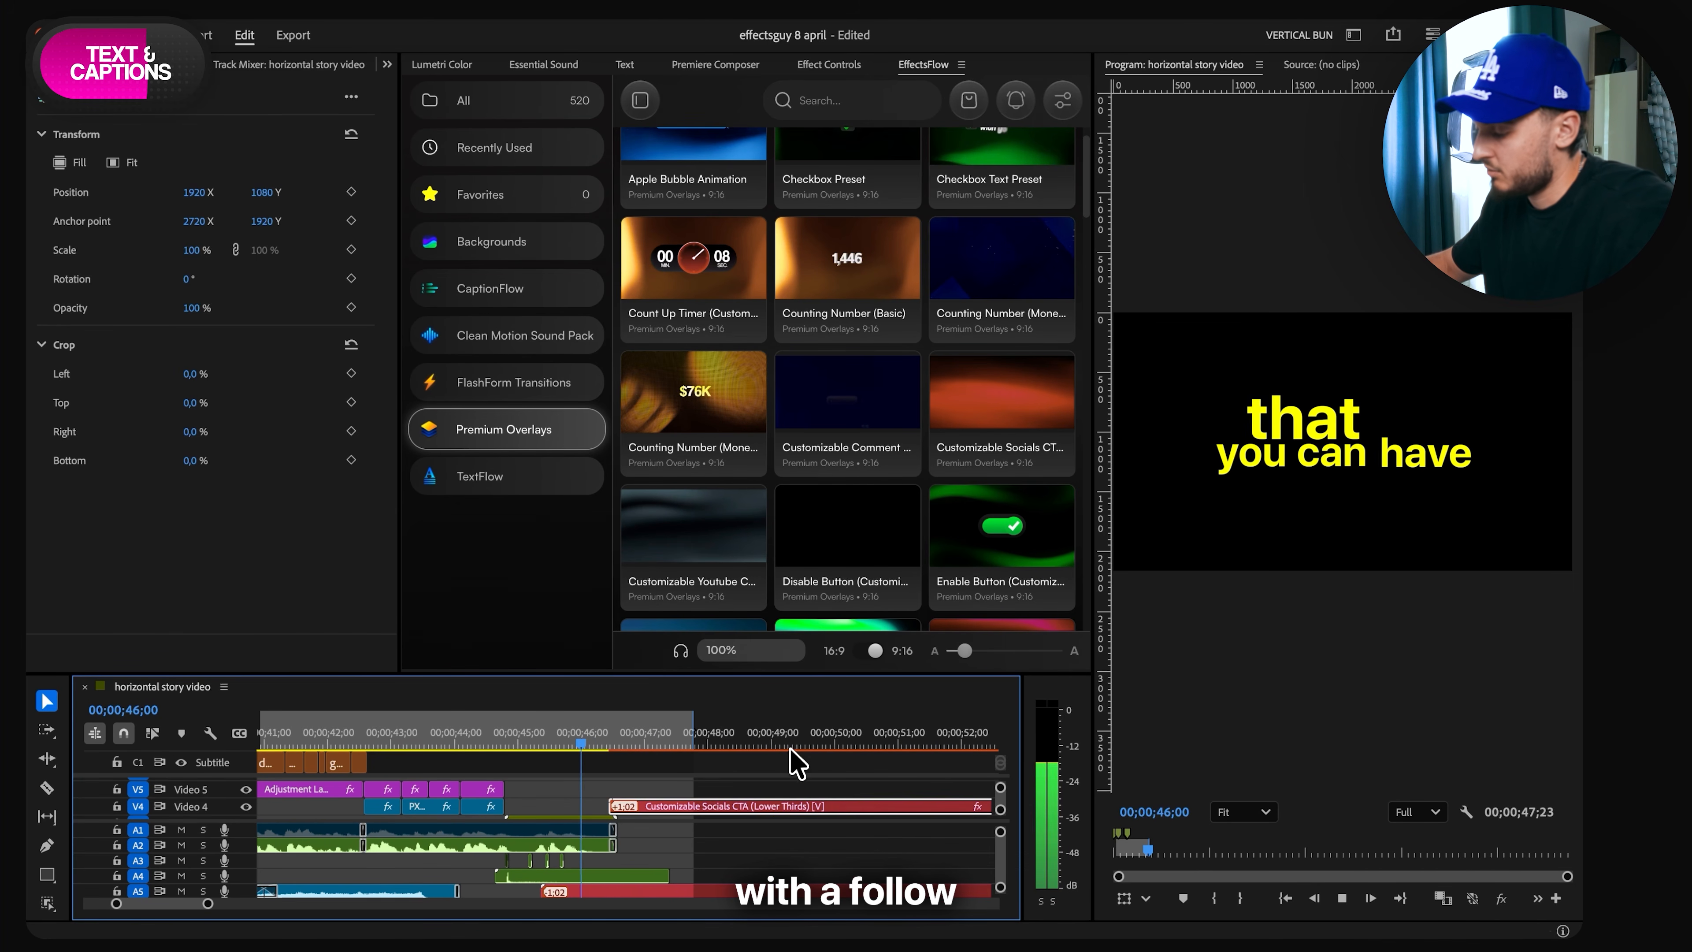
# - Replace the CTA overlay's Profile Picture.png with a portrait photo and set the photo's vertical Position to 874
pyautogui.click(729, 805)
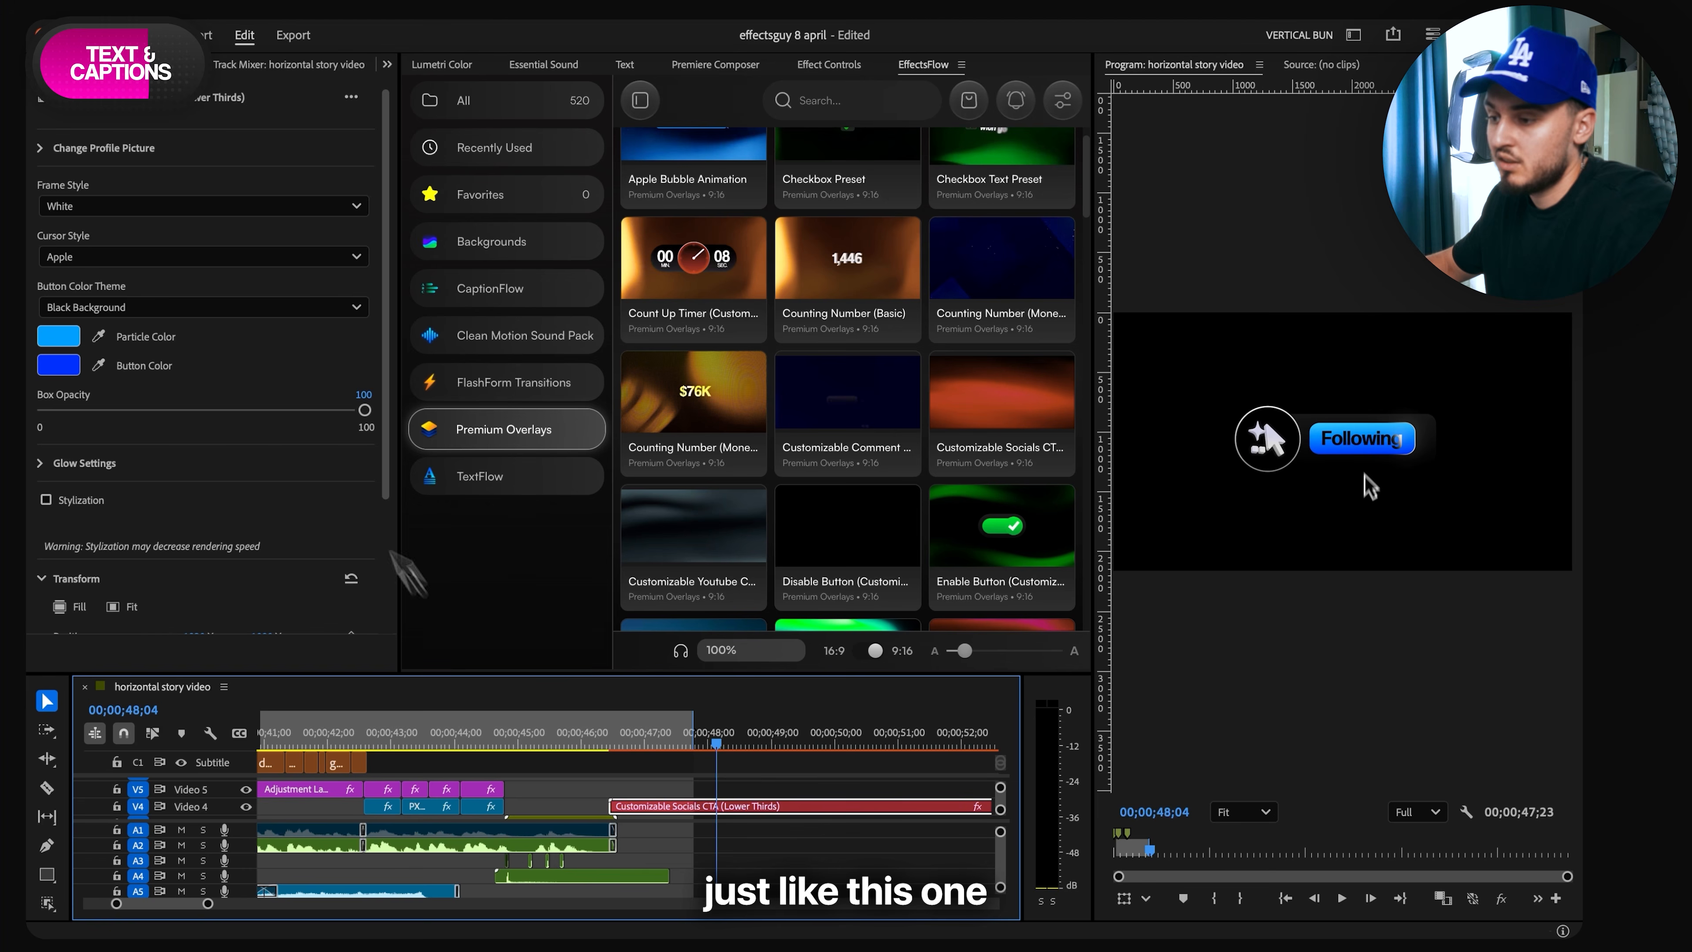
pyautogui.click(94, 150)
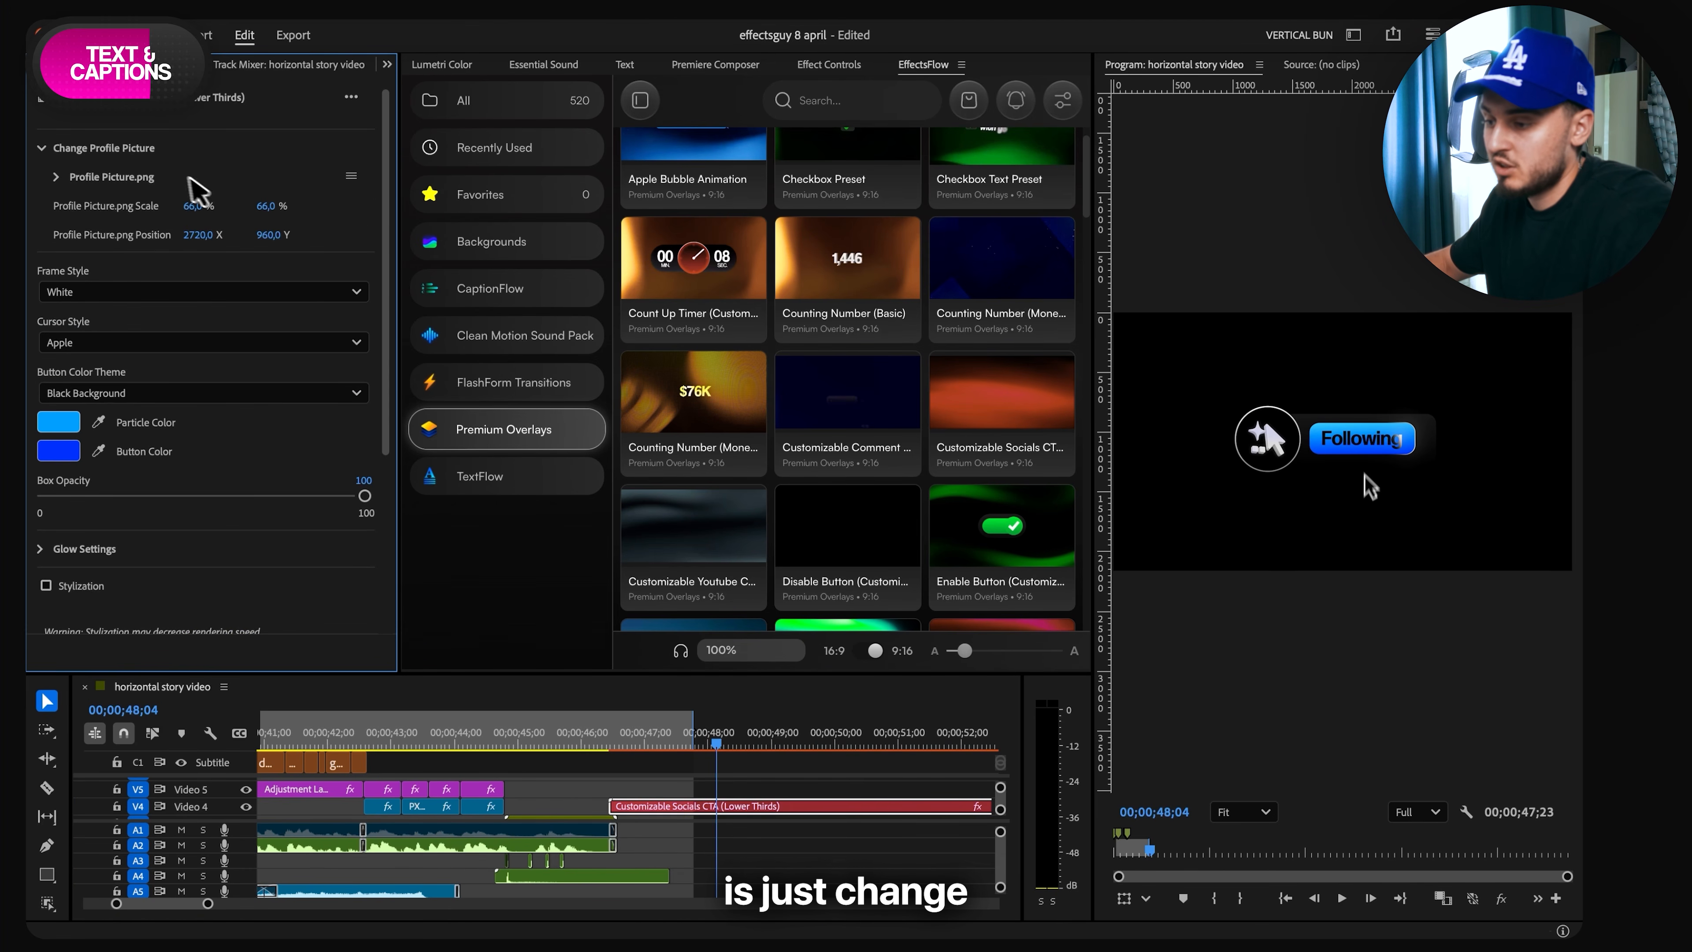
pyautogui.click(358, 178)
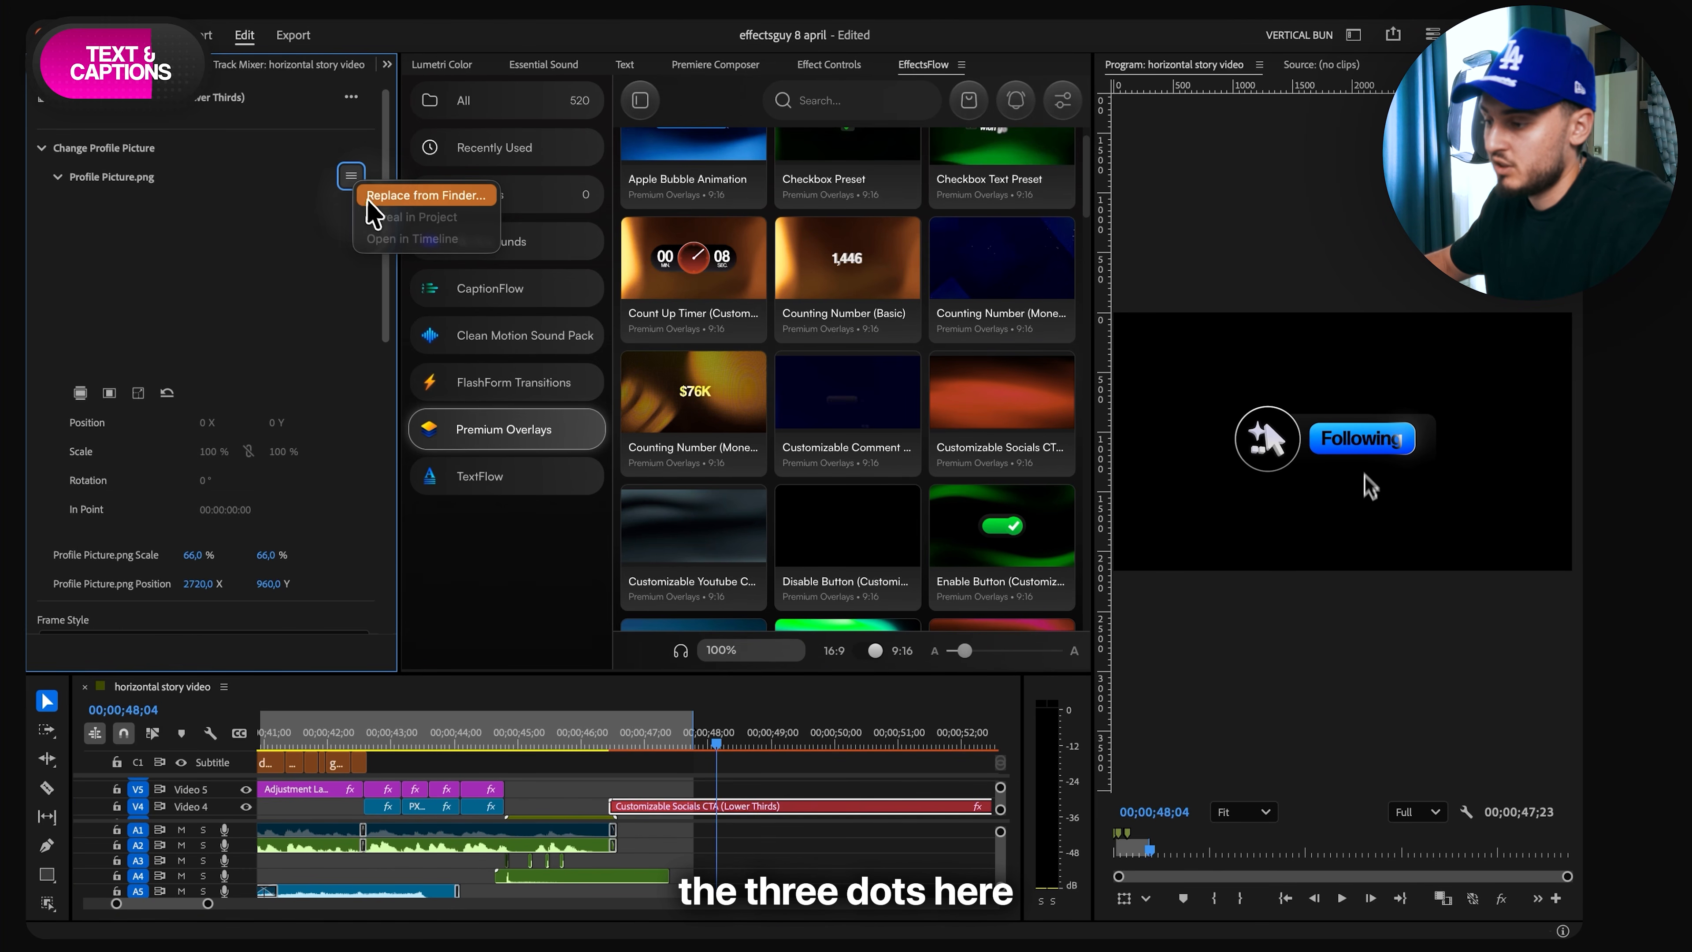
pyautogui.click(400, 196)
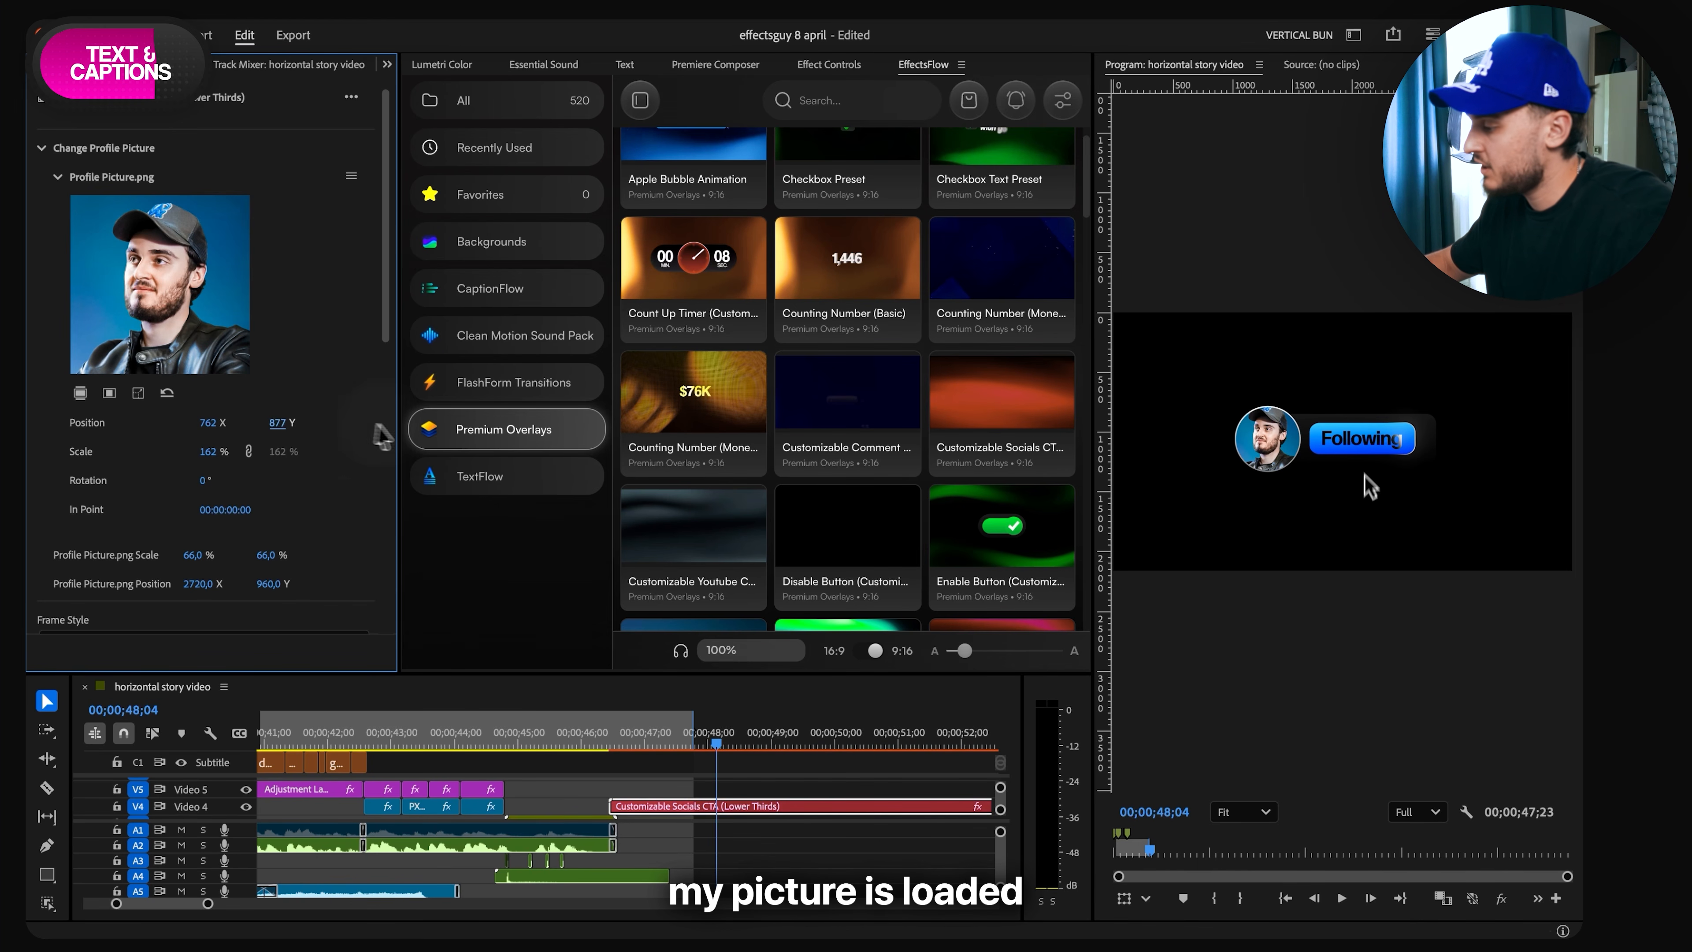
pyautogui.moveTo(375, 425); pyautogui.dragTo(391, 427)
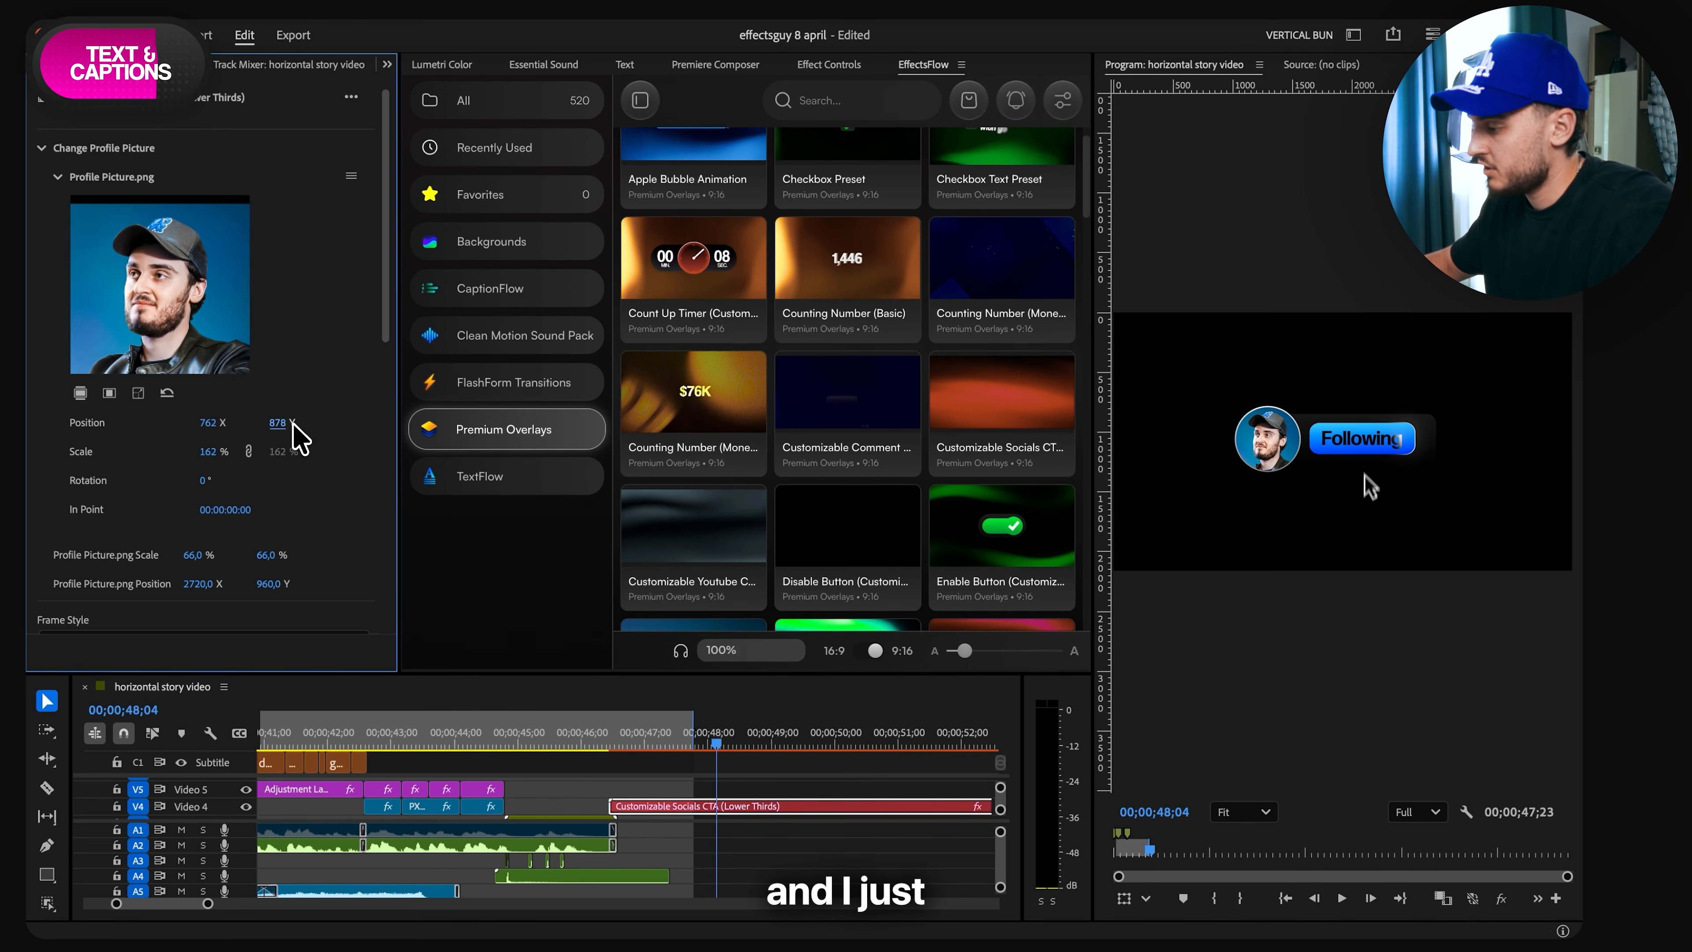
pyautogui.moveTo(278, 427); pyautogui.dragTo(272, 426)
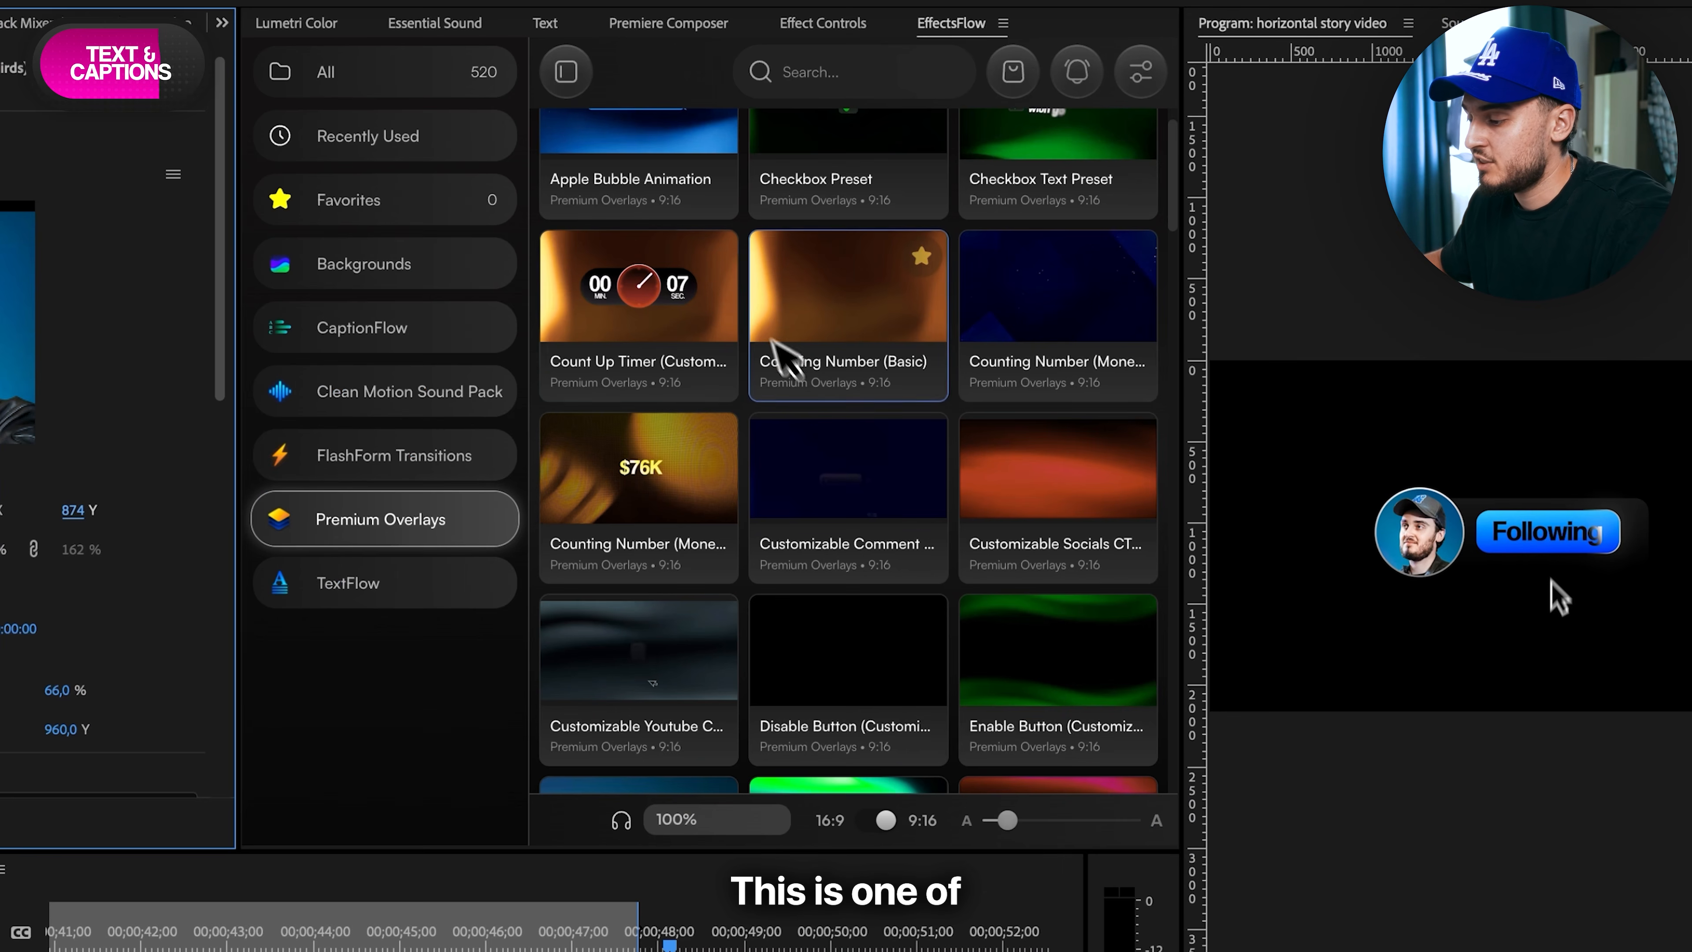
# - Import the TextFlow preset Reels Text 2 on Video 5 at 00;00;48;04 and delete the Customizable Socials CTA clip
pyautogui.scroll(2, 793, 301)
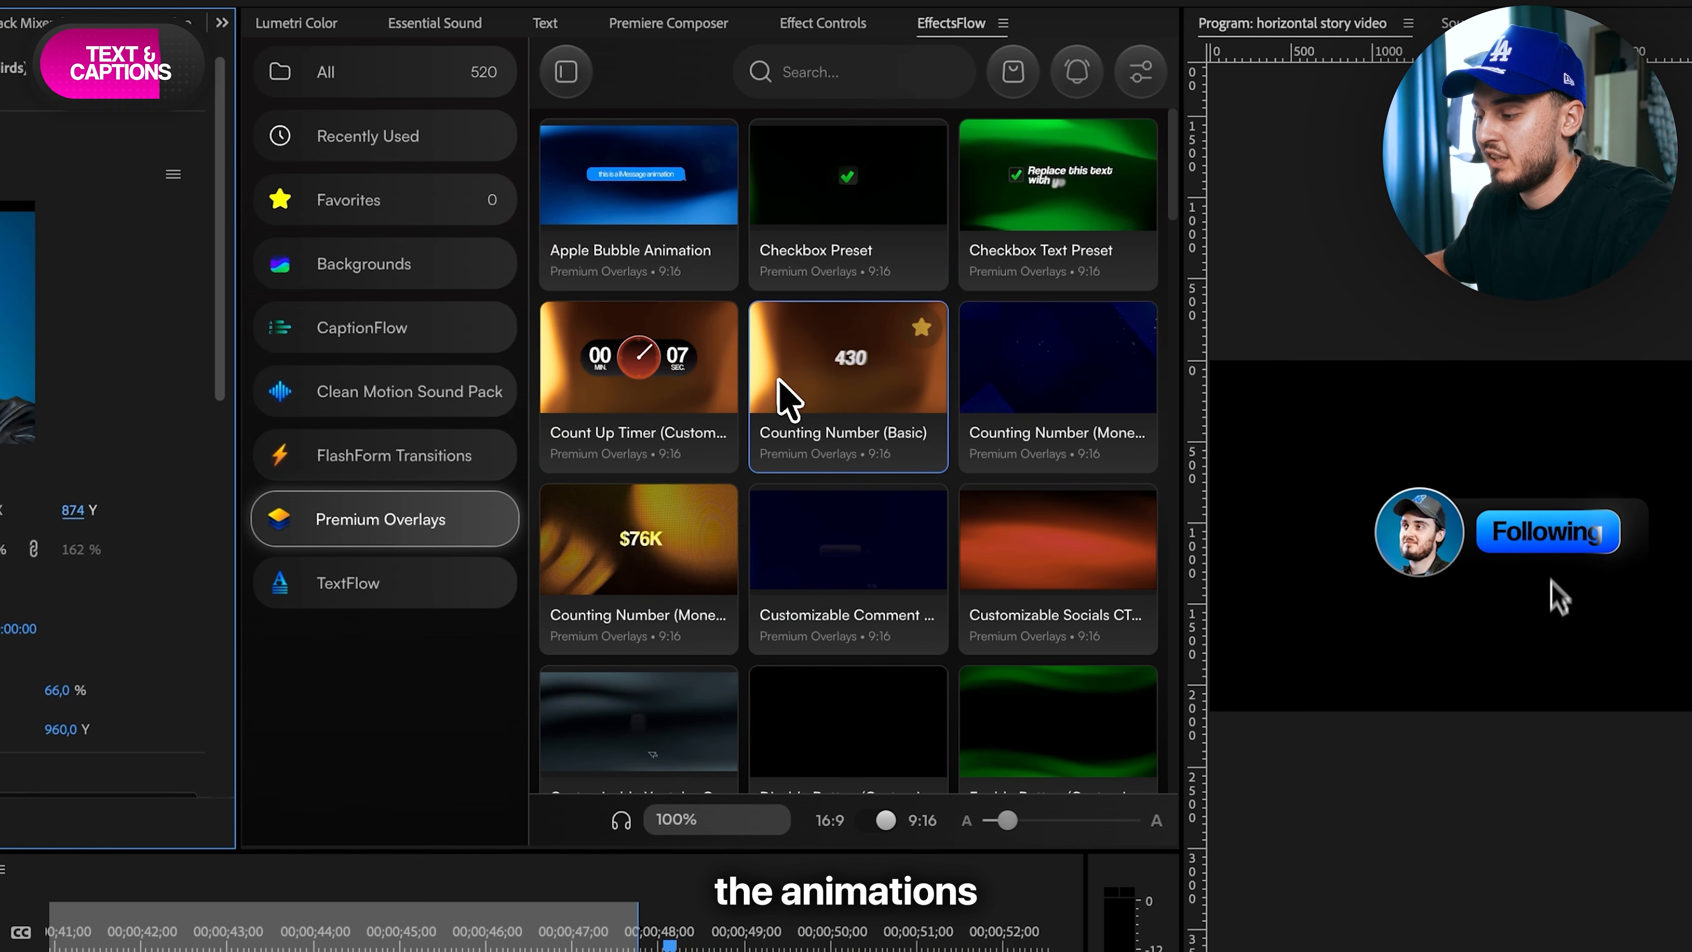
pyautogui.scroll(-5, 649, 540)
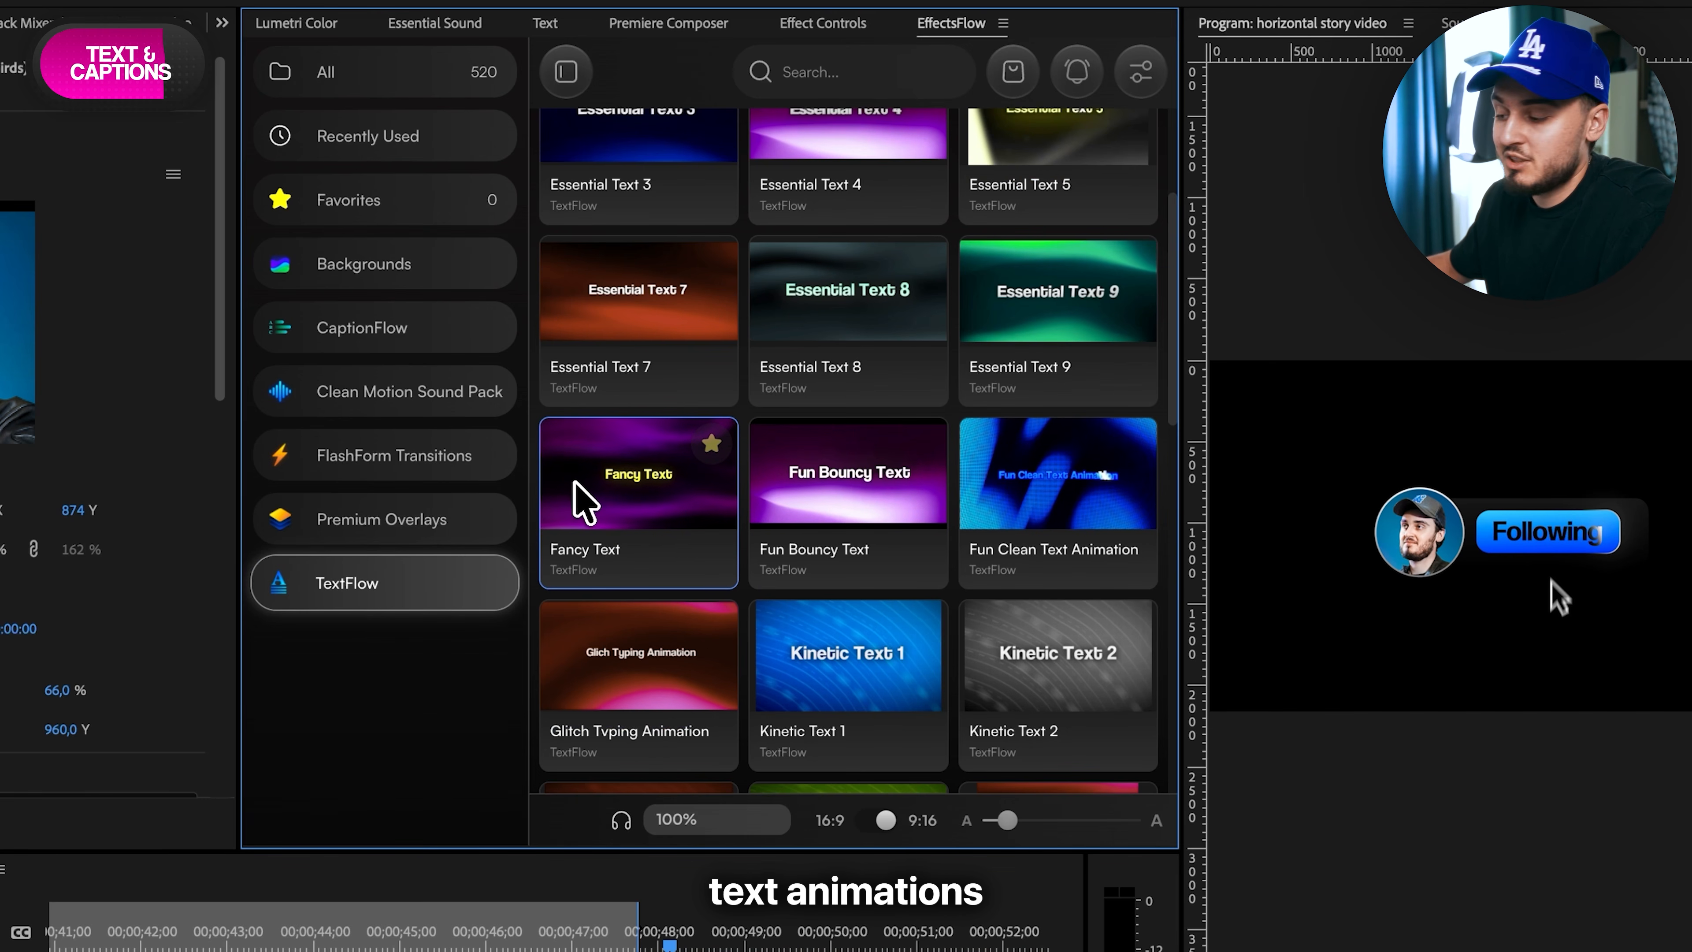
pyautogui.scroll(-8, 1059, 520)
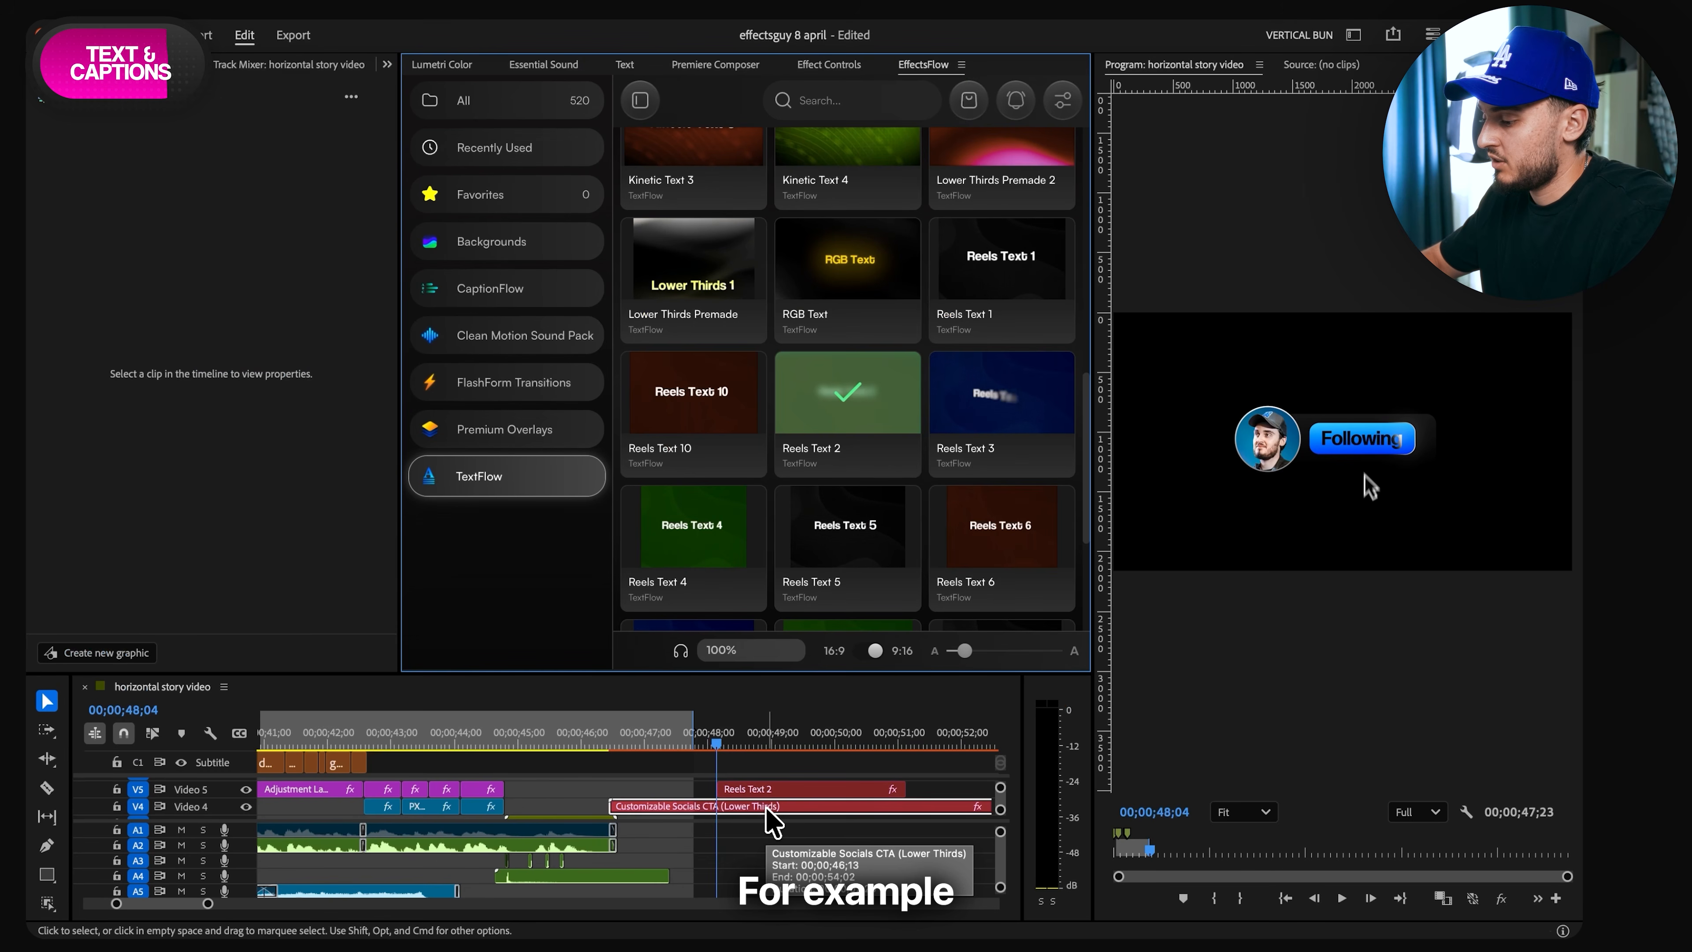
pyautogui.click(768, 807)
pyautogui.press('Delete')
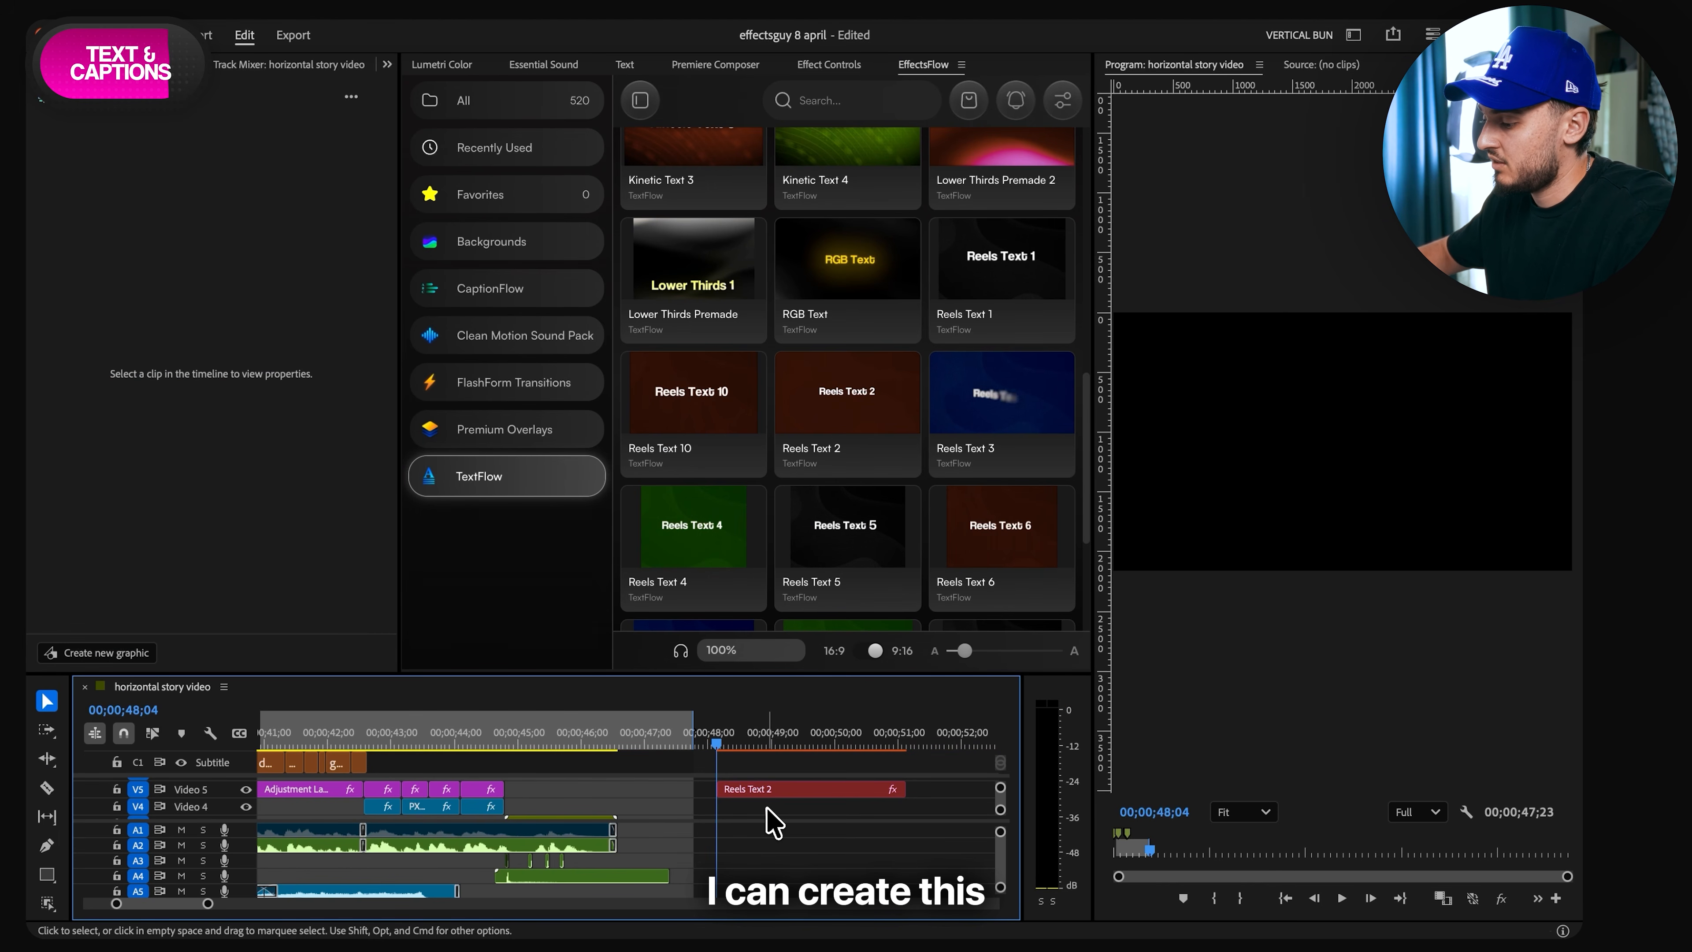
# - Replace the text of the Reels Text 2 clip with "just subscribe"
pyautogui.click(857, 788)
pyautogui.click(132, 177)
pyautogui.hotkey('ctrl', 'a')
pyautogui.write('ju')
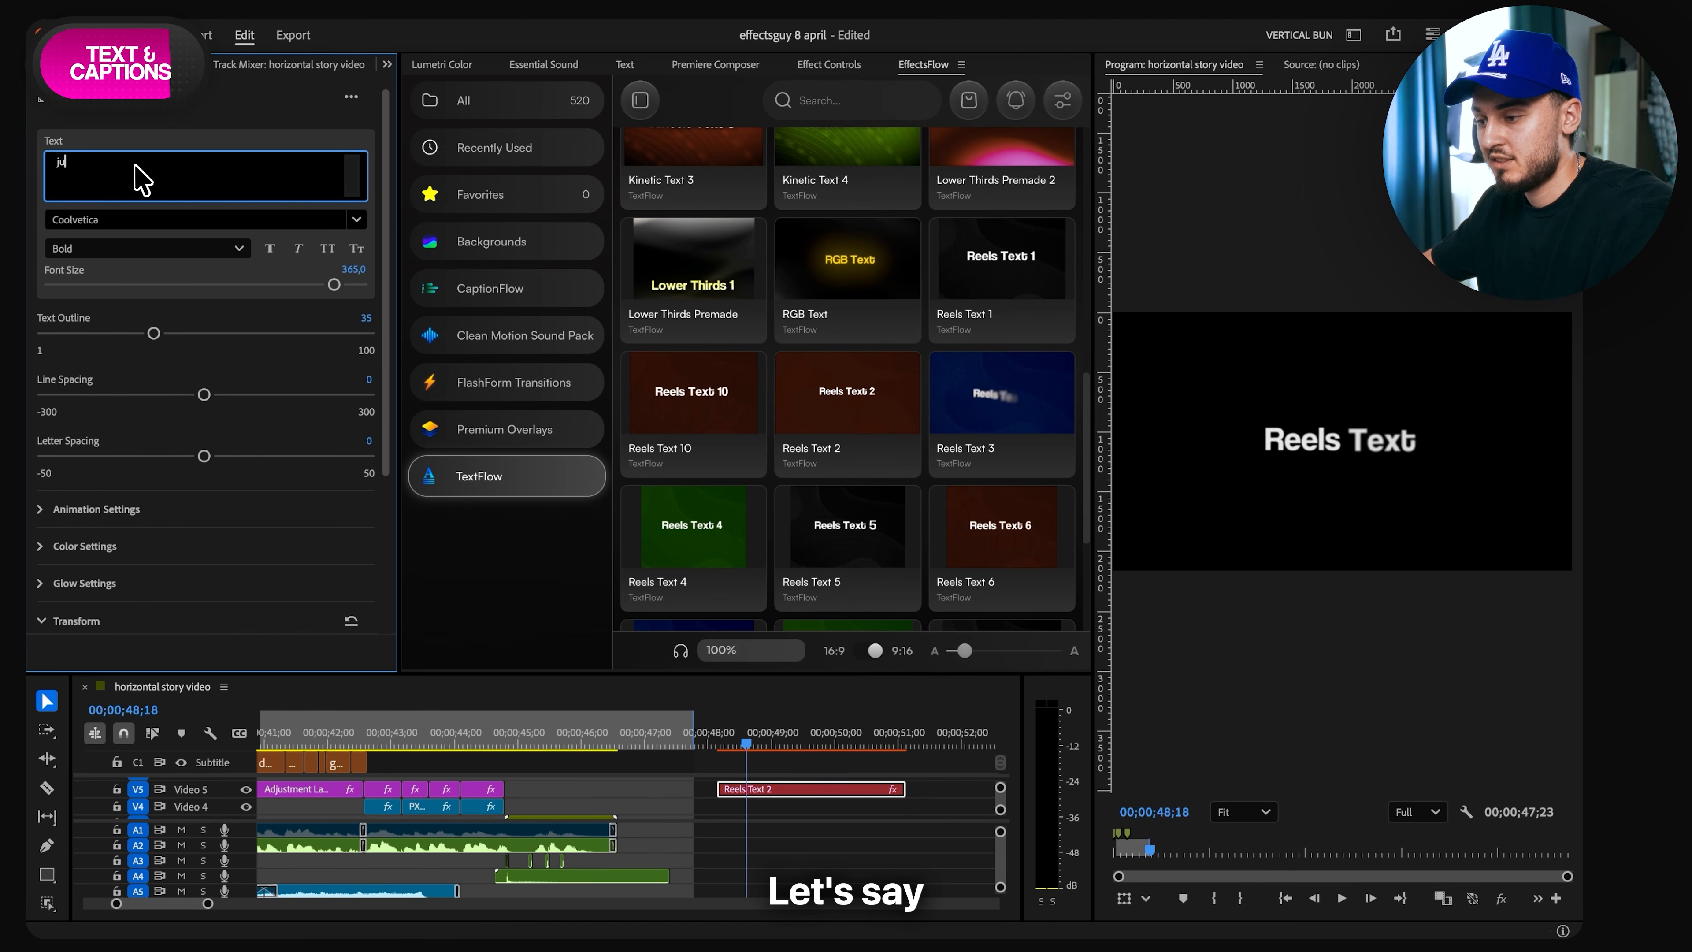
pyautogui.write('st subscribe')
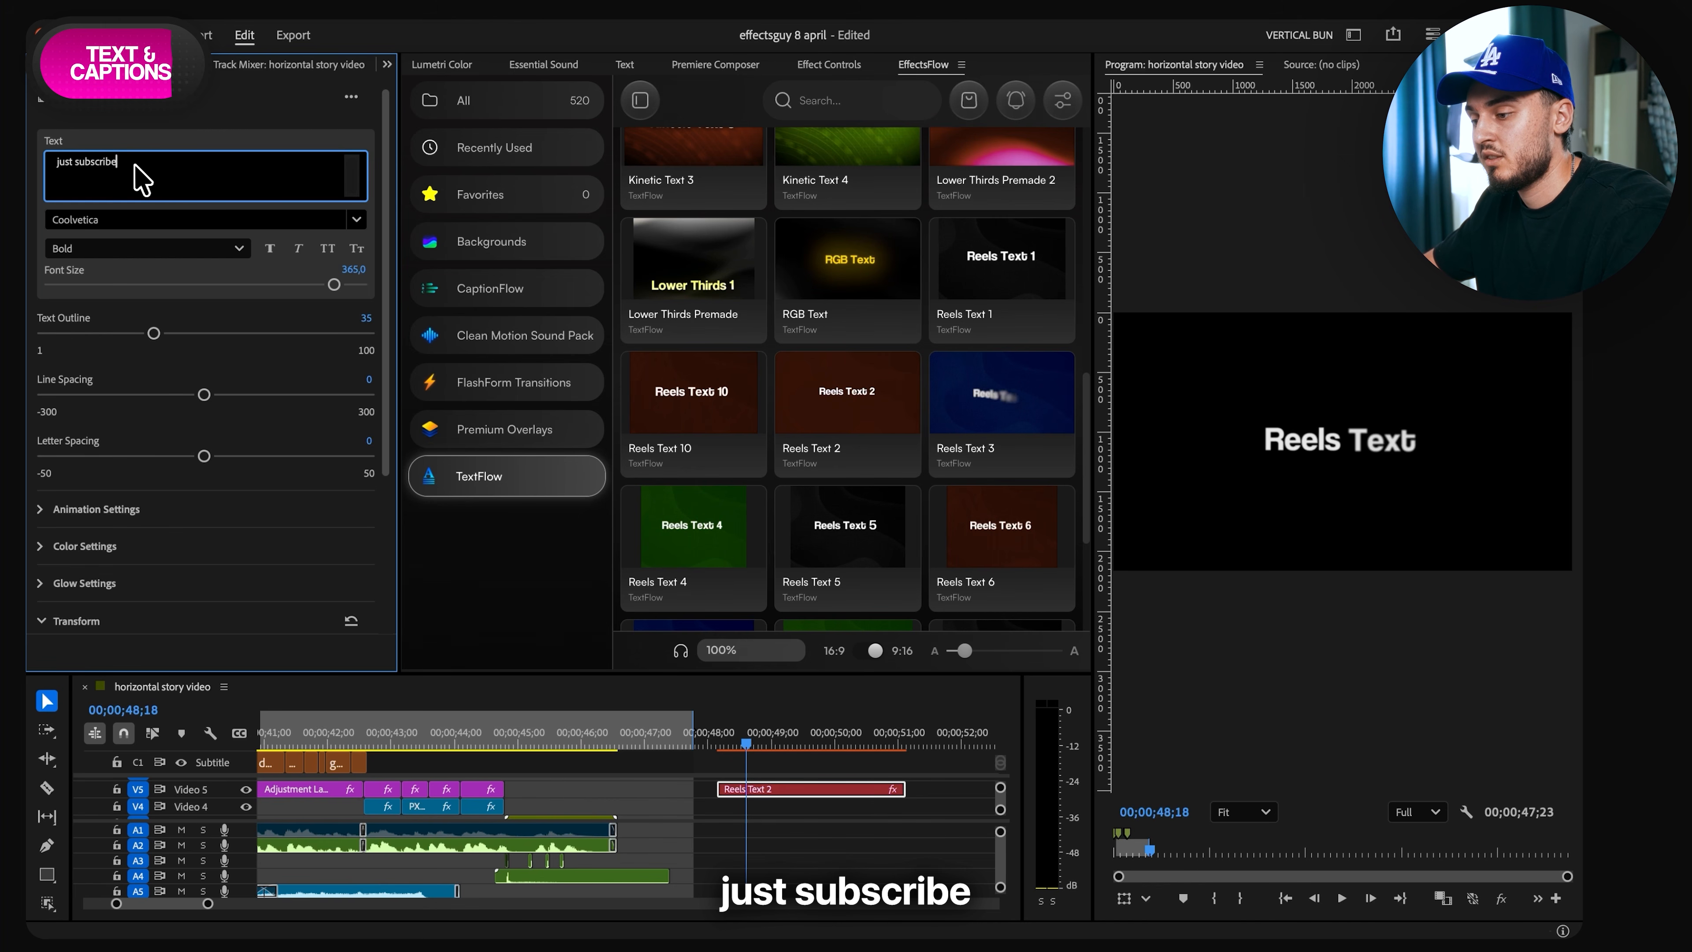
# - Place a second Reels Text 2 clip on Video 6 overlapping the first one's end, and set its text to "and like"
pyautogui.hotkey('ctrl', 'a')
pyautogui.write('and l')
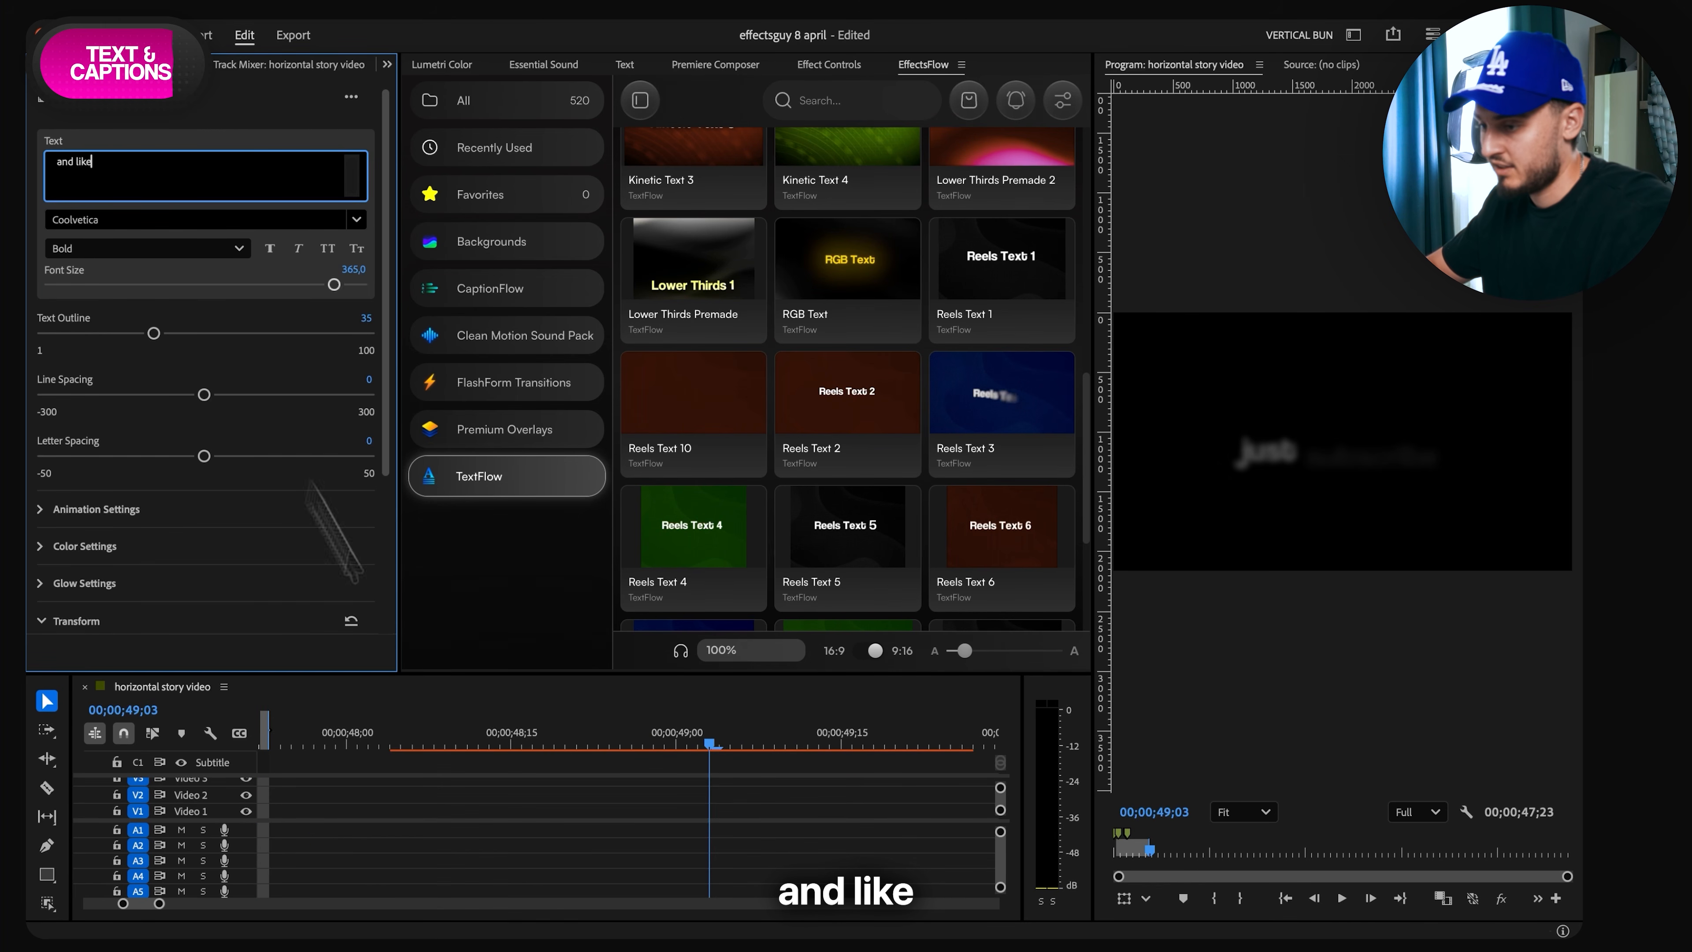
pyautogui.click(489, 805)
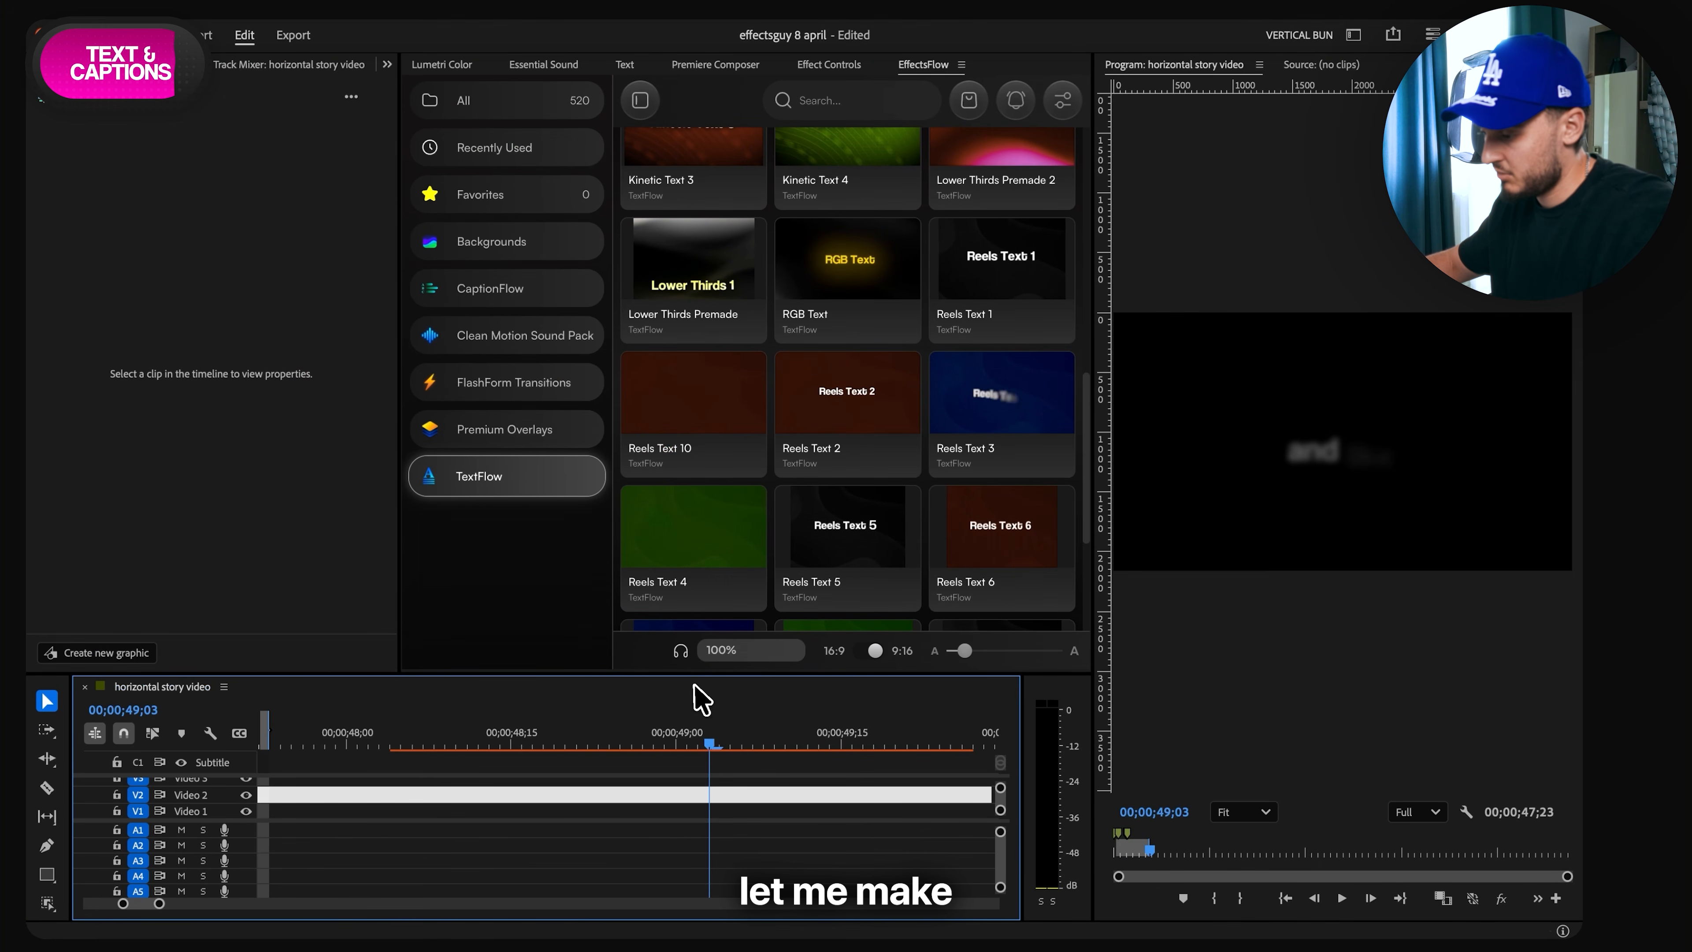
# - Enlarge the timeline area and play back the two text clips from 00;00;48;07
pyautogui.moveTo(695, 674); pyautogui.dragTo(706, 409)
pyautogui.moveTo(709, 480); pyautogui.dragTo(423, 521)
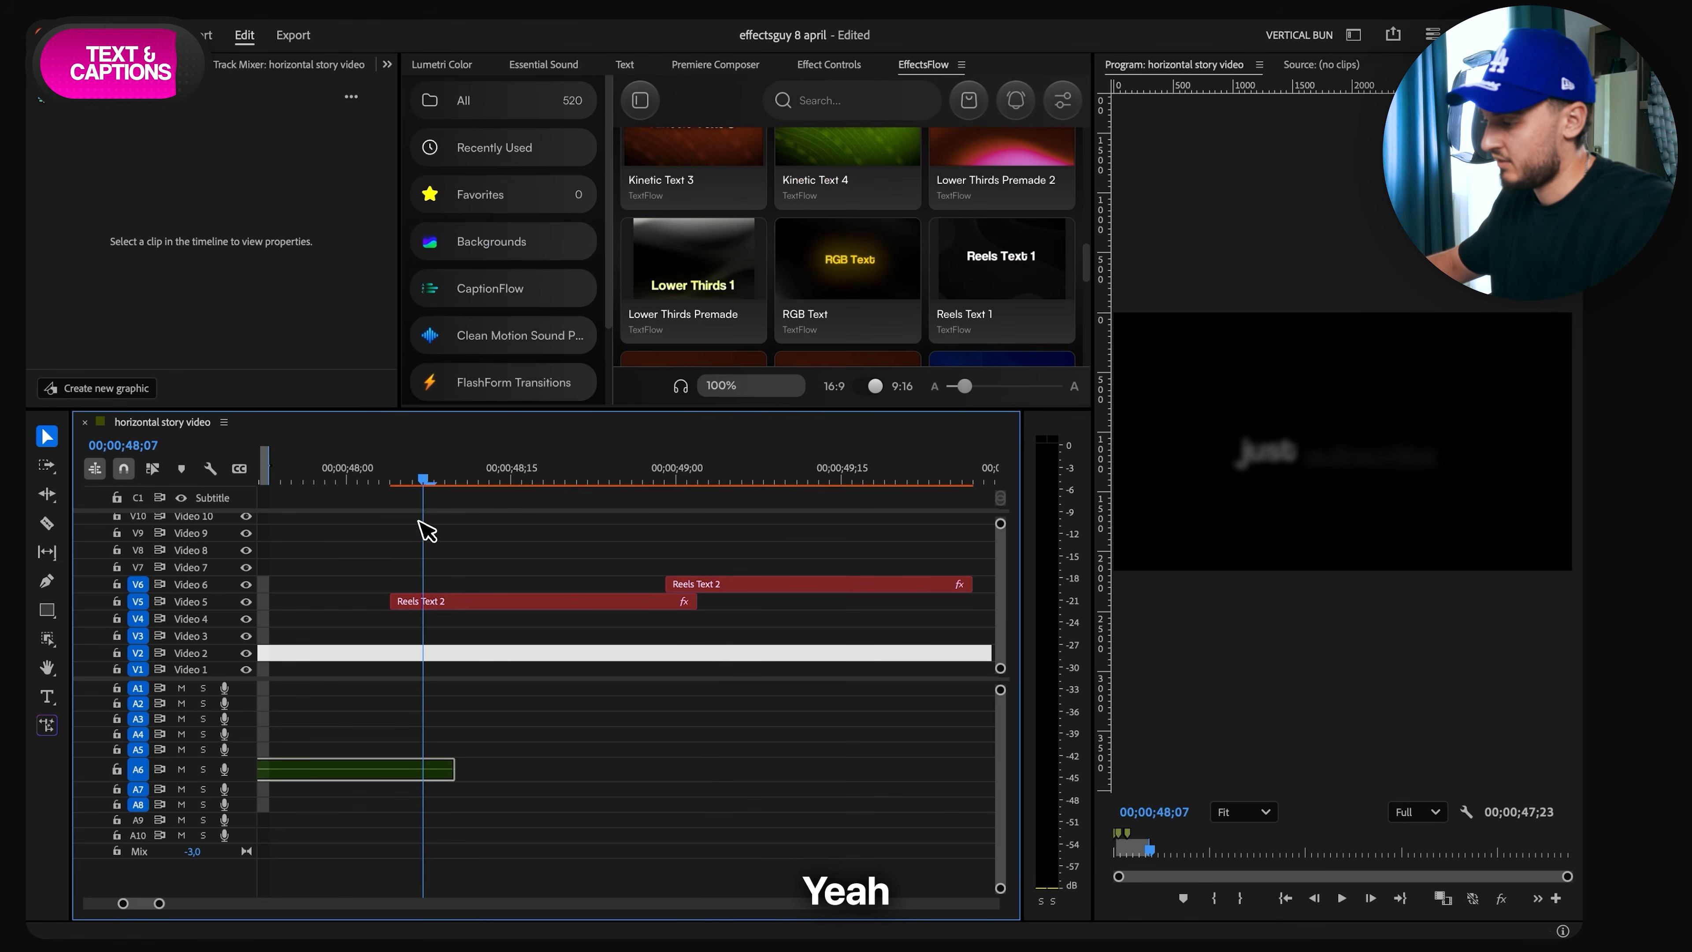
pyautogui.press('space')
pyautogui.press('space')
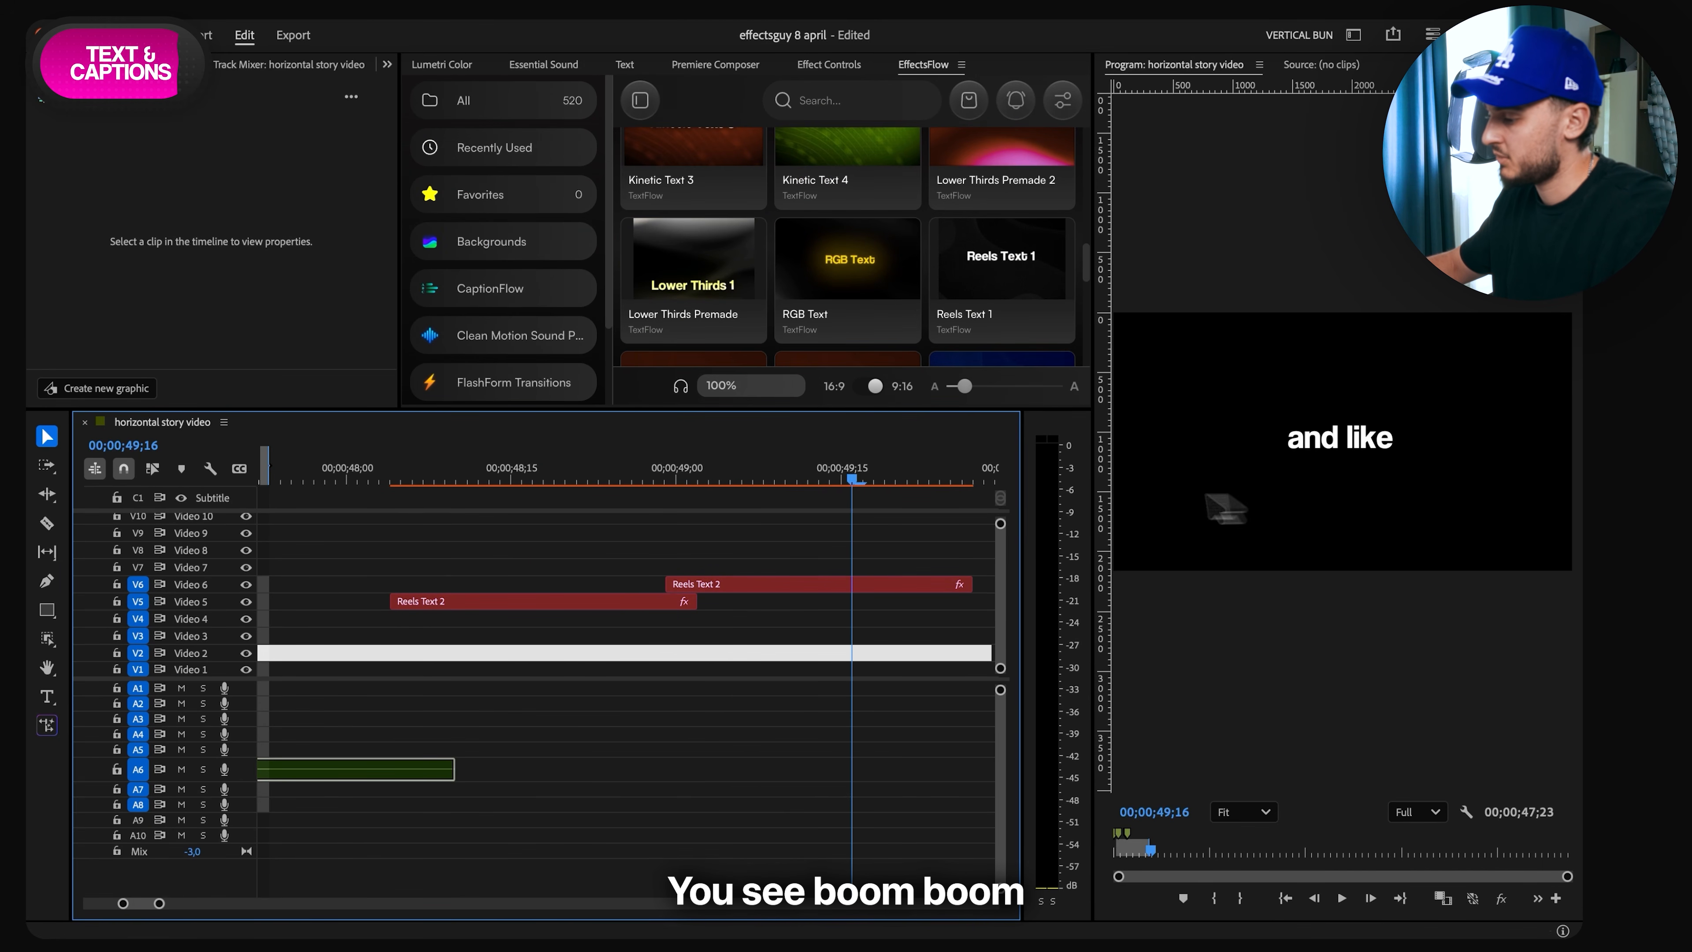
# - Find the Satisfying Keyboard sound in the Clean Motion Sound Pack, add it on Audio 1 at 00;00;48;04, and play it
pyautogui.moveTo(855, 477); pyautogui.dragTo(404, 530)
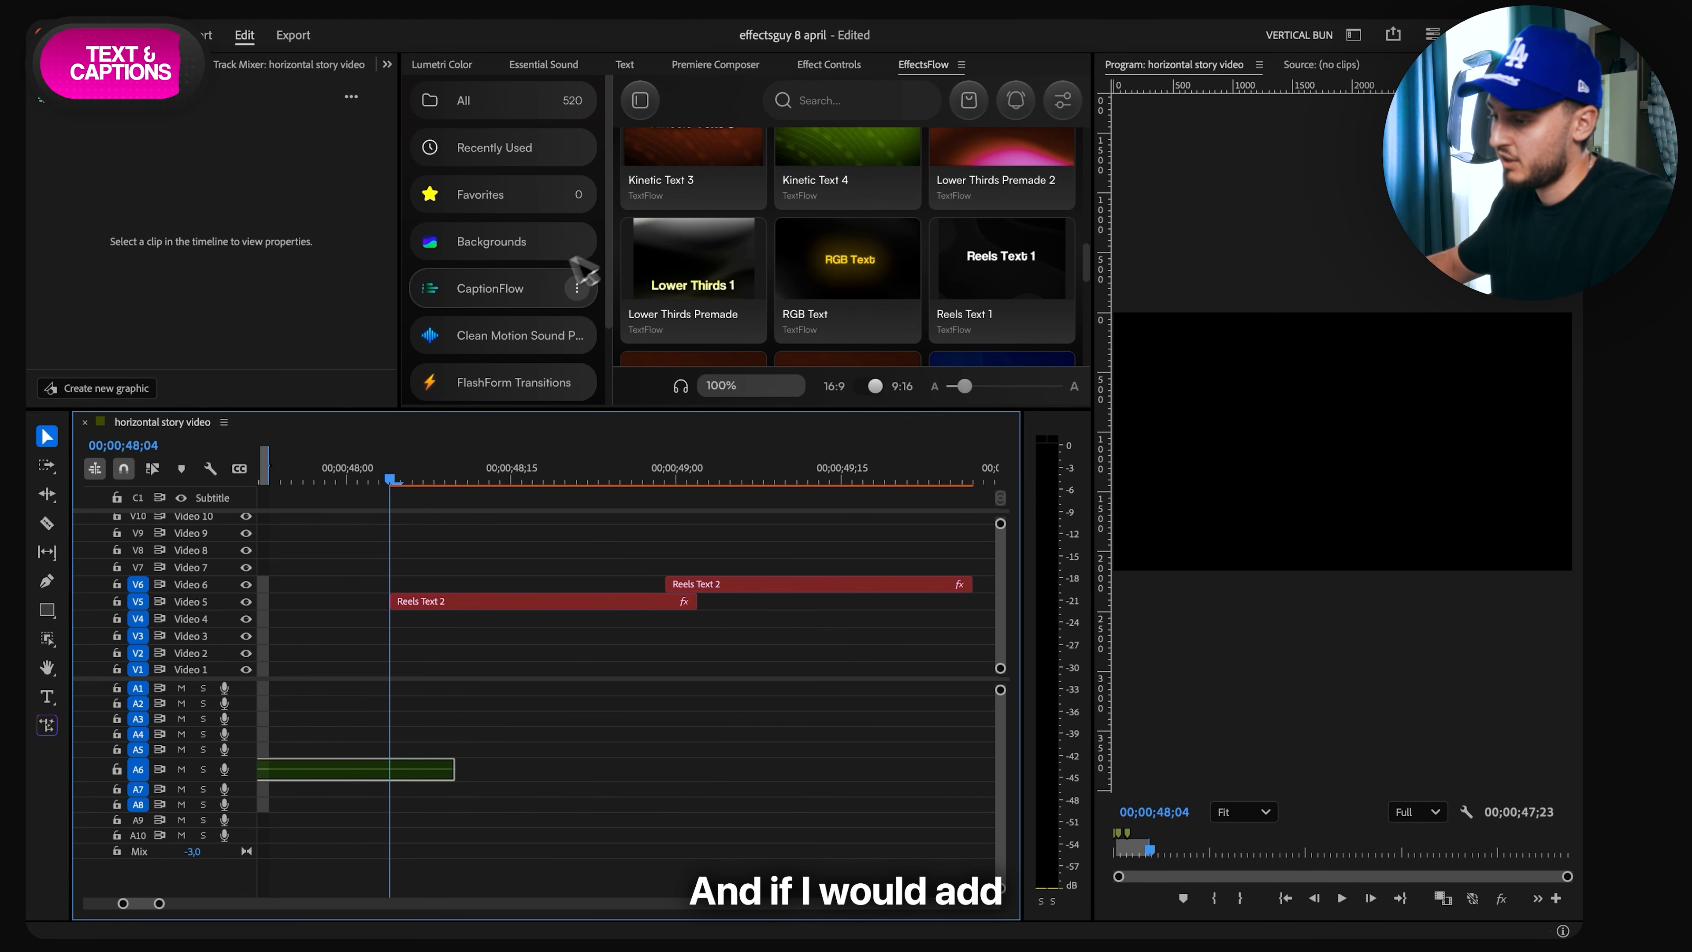
pyautogui.scroll(-1, 510, 310)
pyautogui.click(503, 317)
pyautogui.click(858, 106)
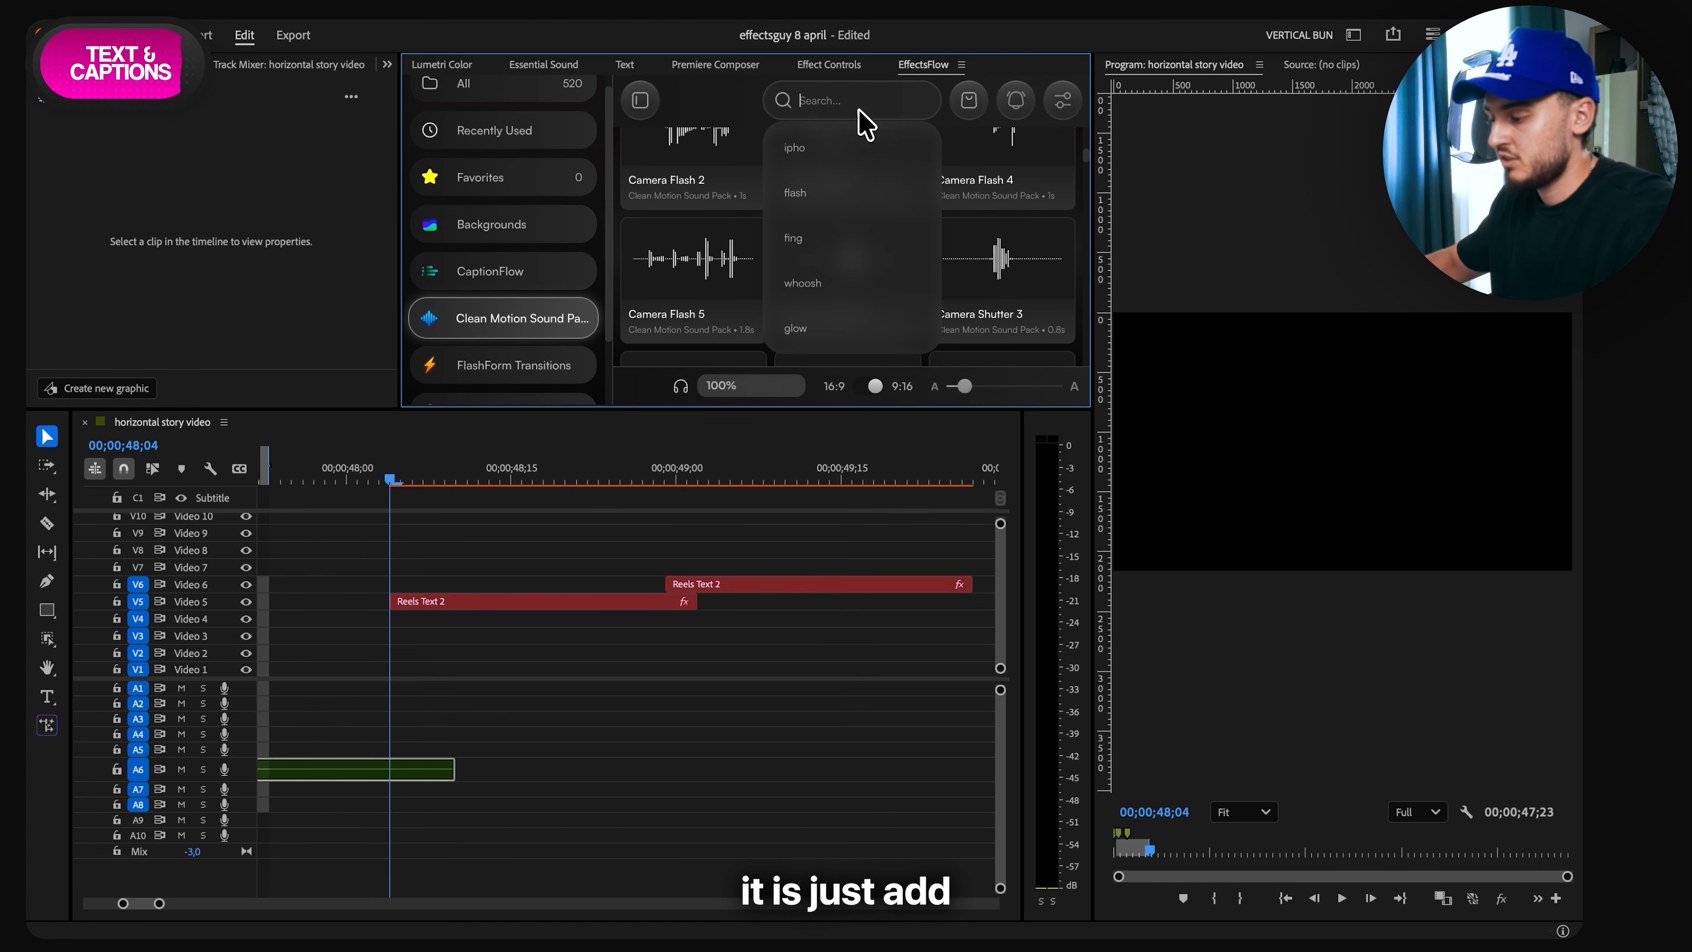
pyautogui.write('key')
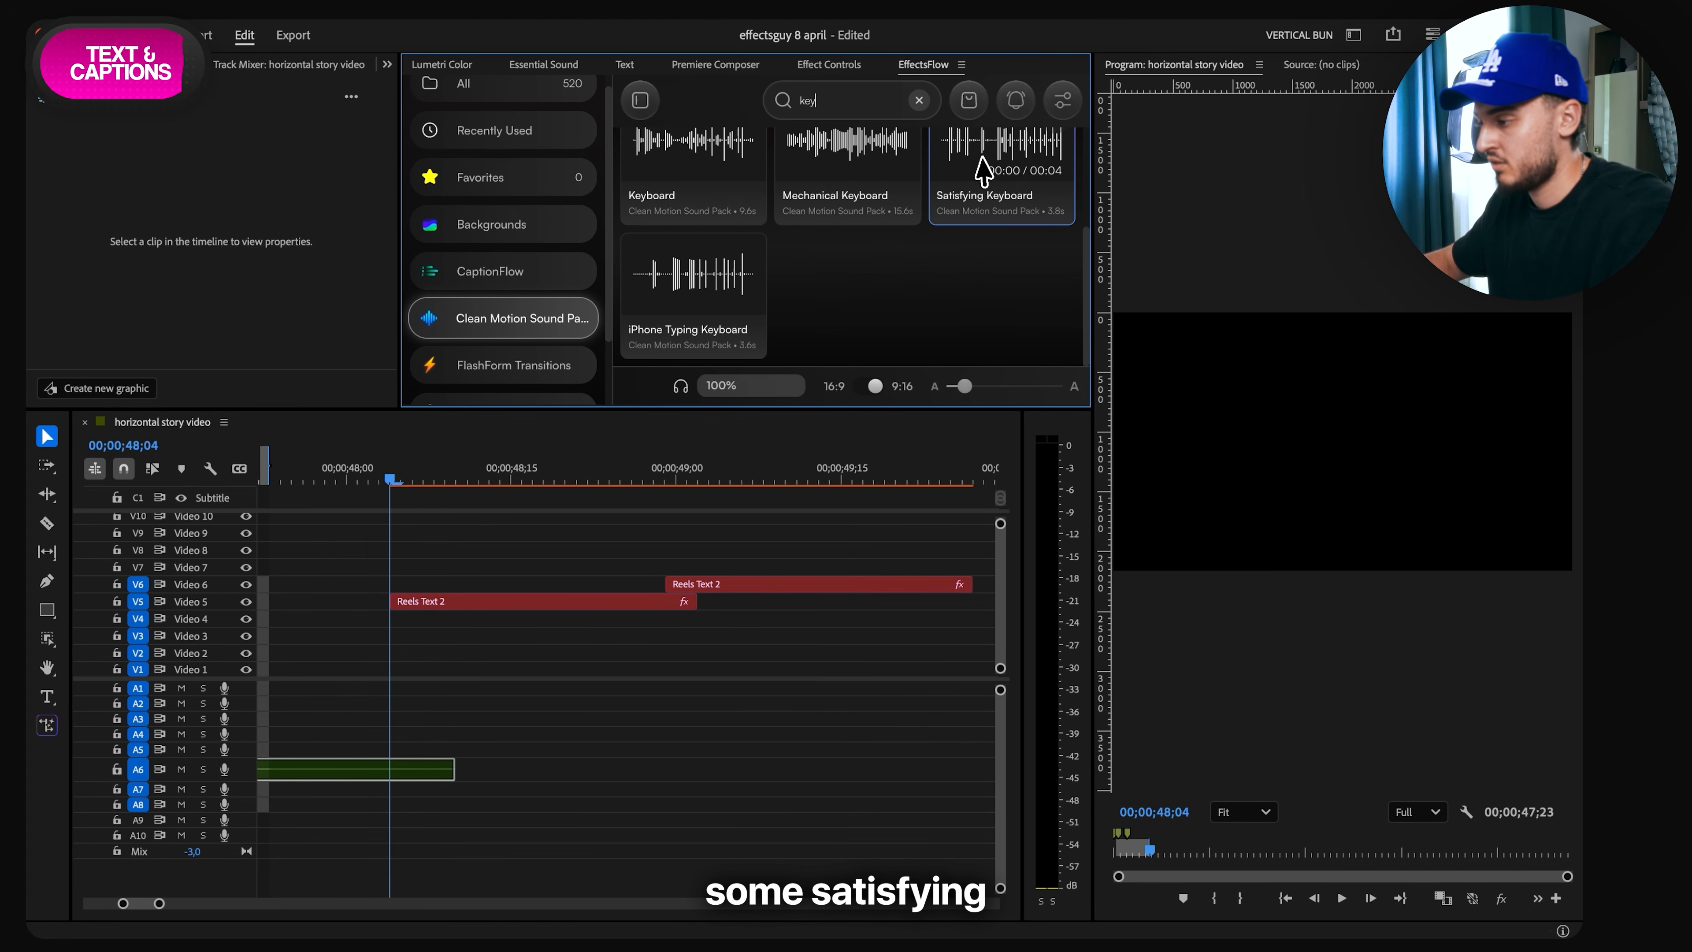
pyautogui.click(983, 172)
pyautogui.press('space')
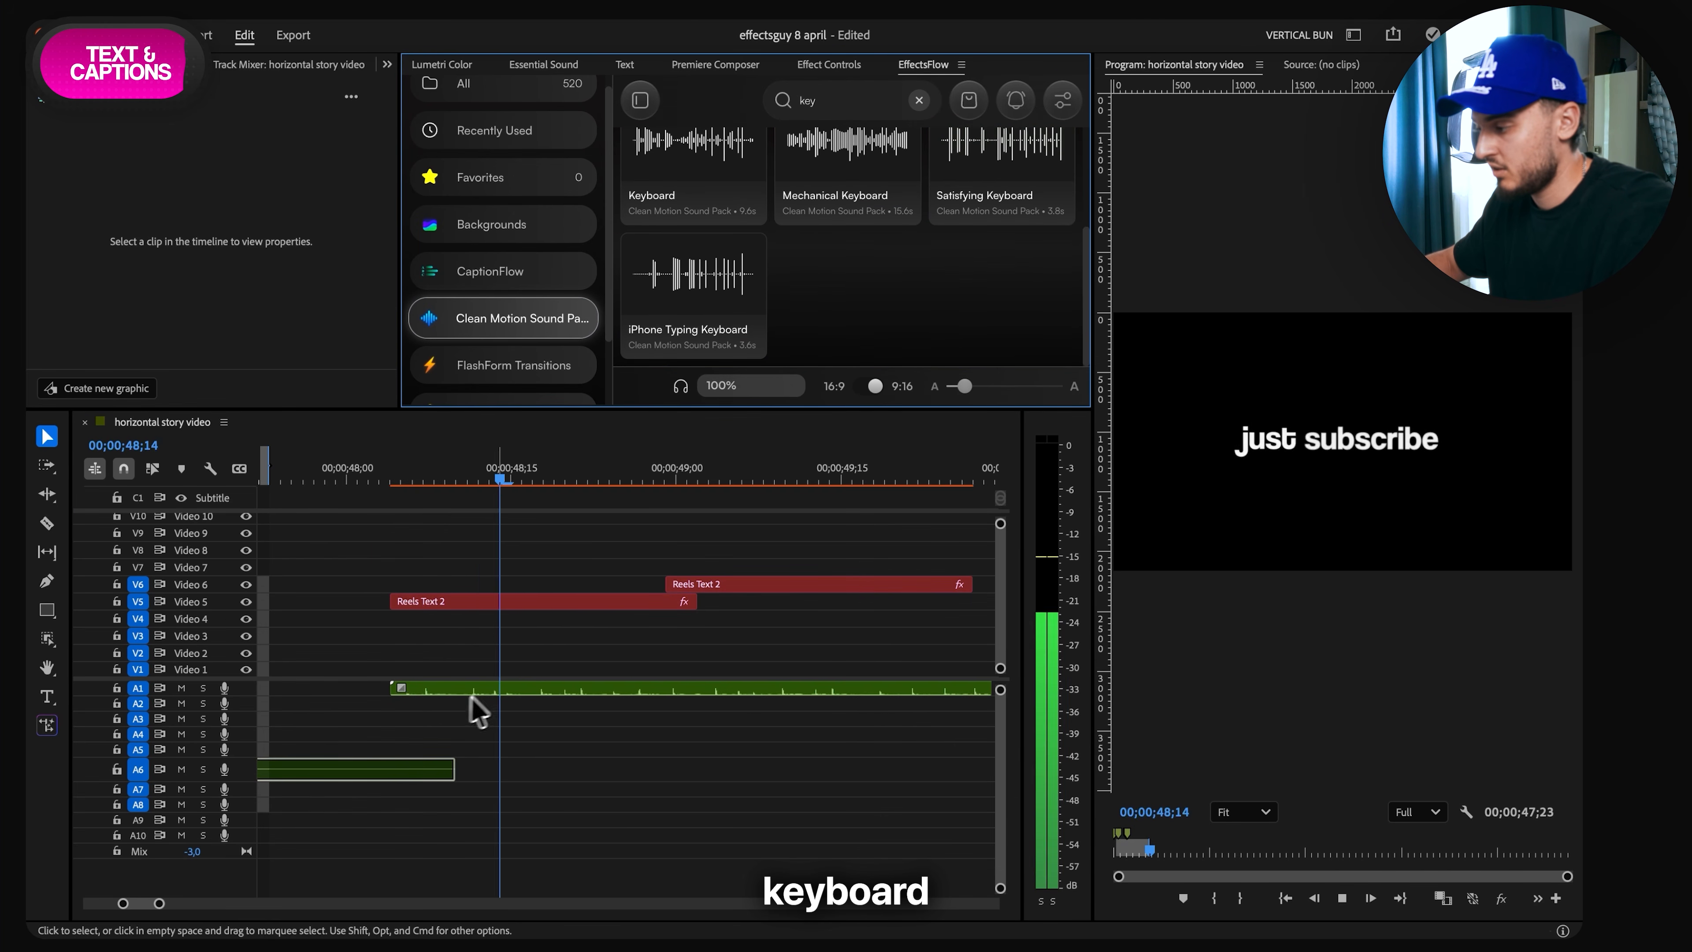
# - Split the keyboard sound at 00;00;48;16 and at the start of the second text clip, and delete the piece in between
pyautogui.press('space')
pyautogui.press('c')
pyautogui.click(512, 690)
pyautogui.click(668, 690)
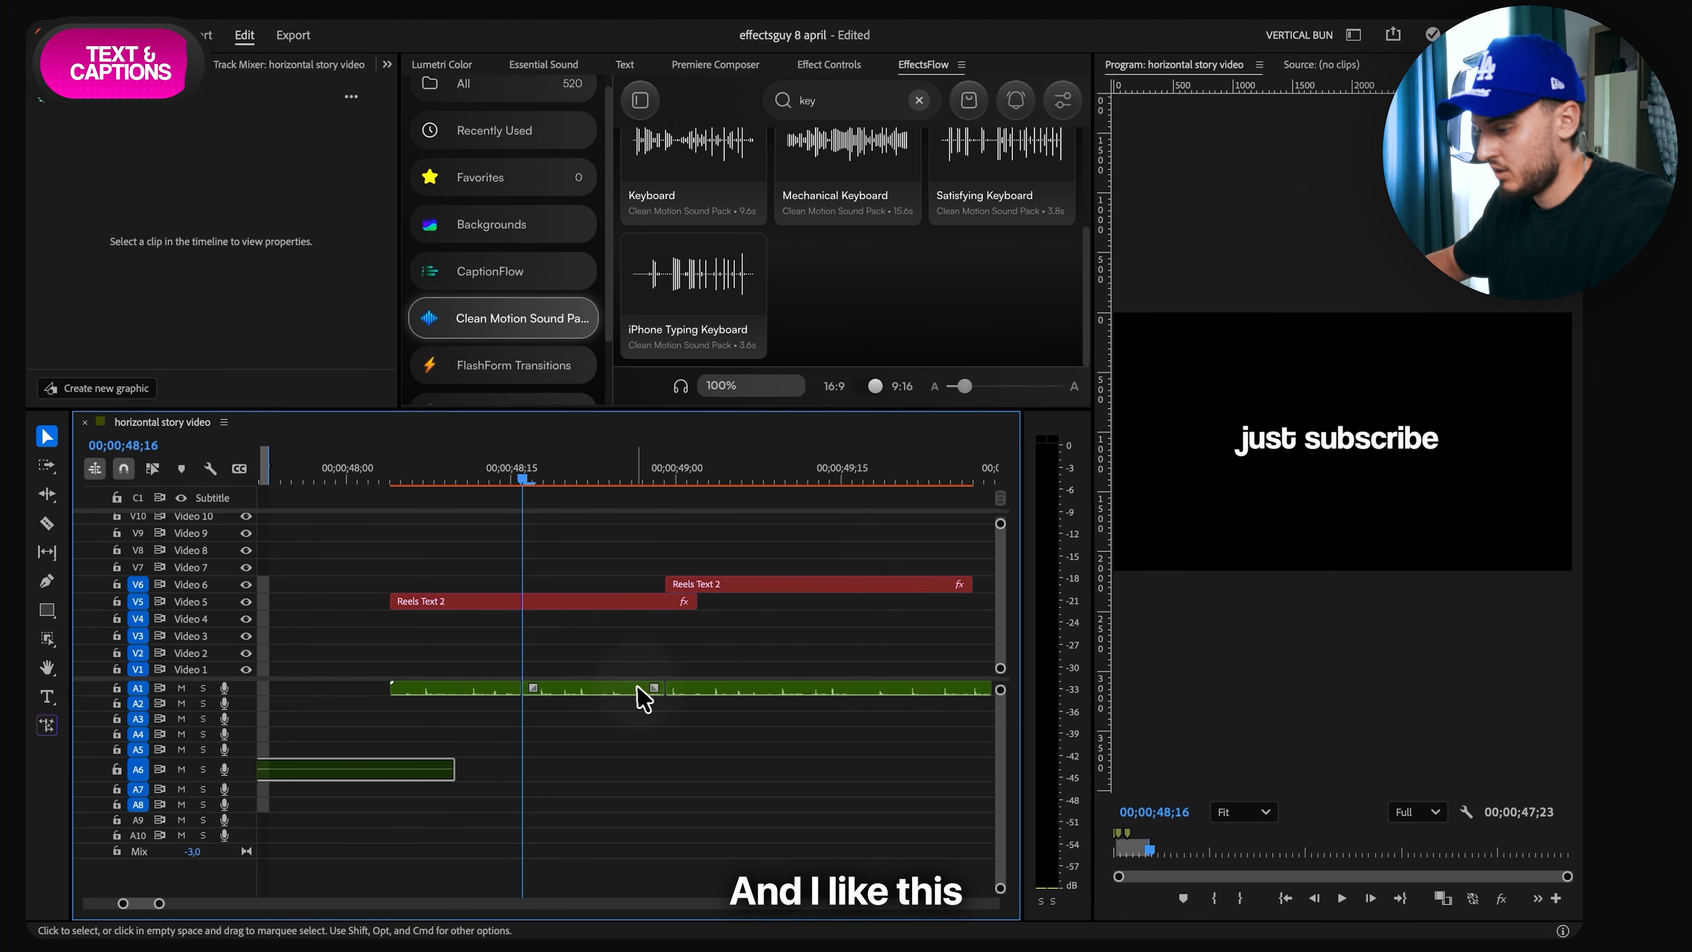
pyautogui.press('v')
pyautogui.click(642, 691)
pyautogui.press('Delete')
pyautogui.press('space')
pyautogui.press('space')
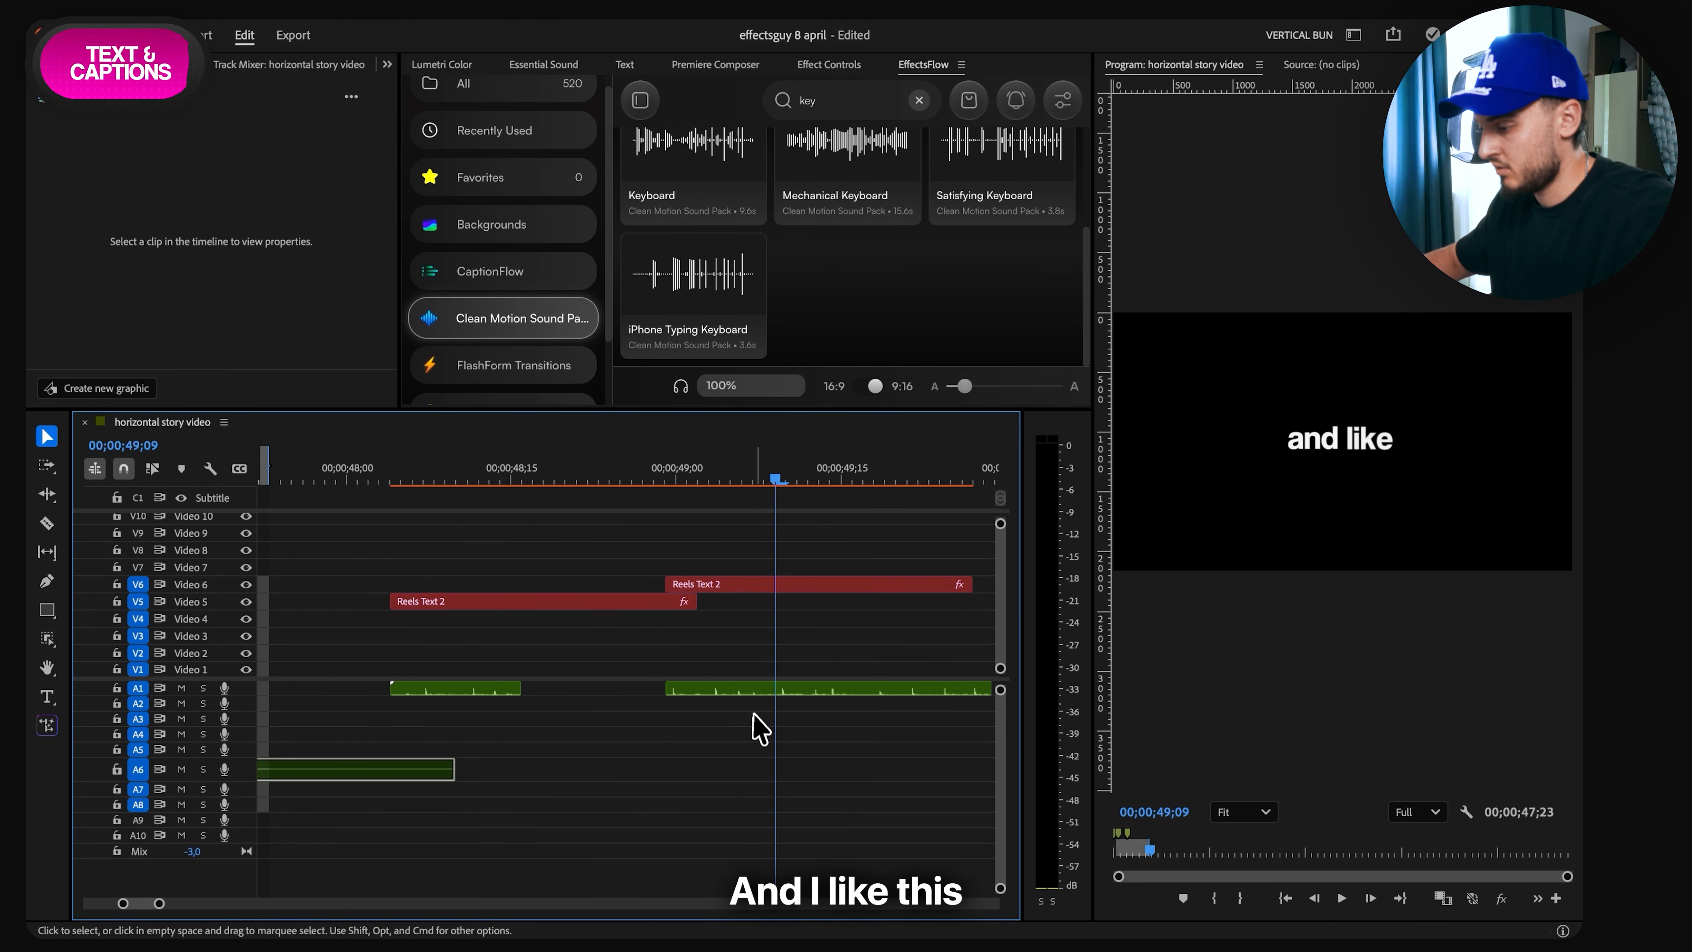
# - Cut the remaining keyboard sound down to a short piece under the "and like" text, and play back the end text with sound
pyautogui.press('c')
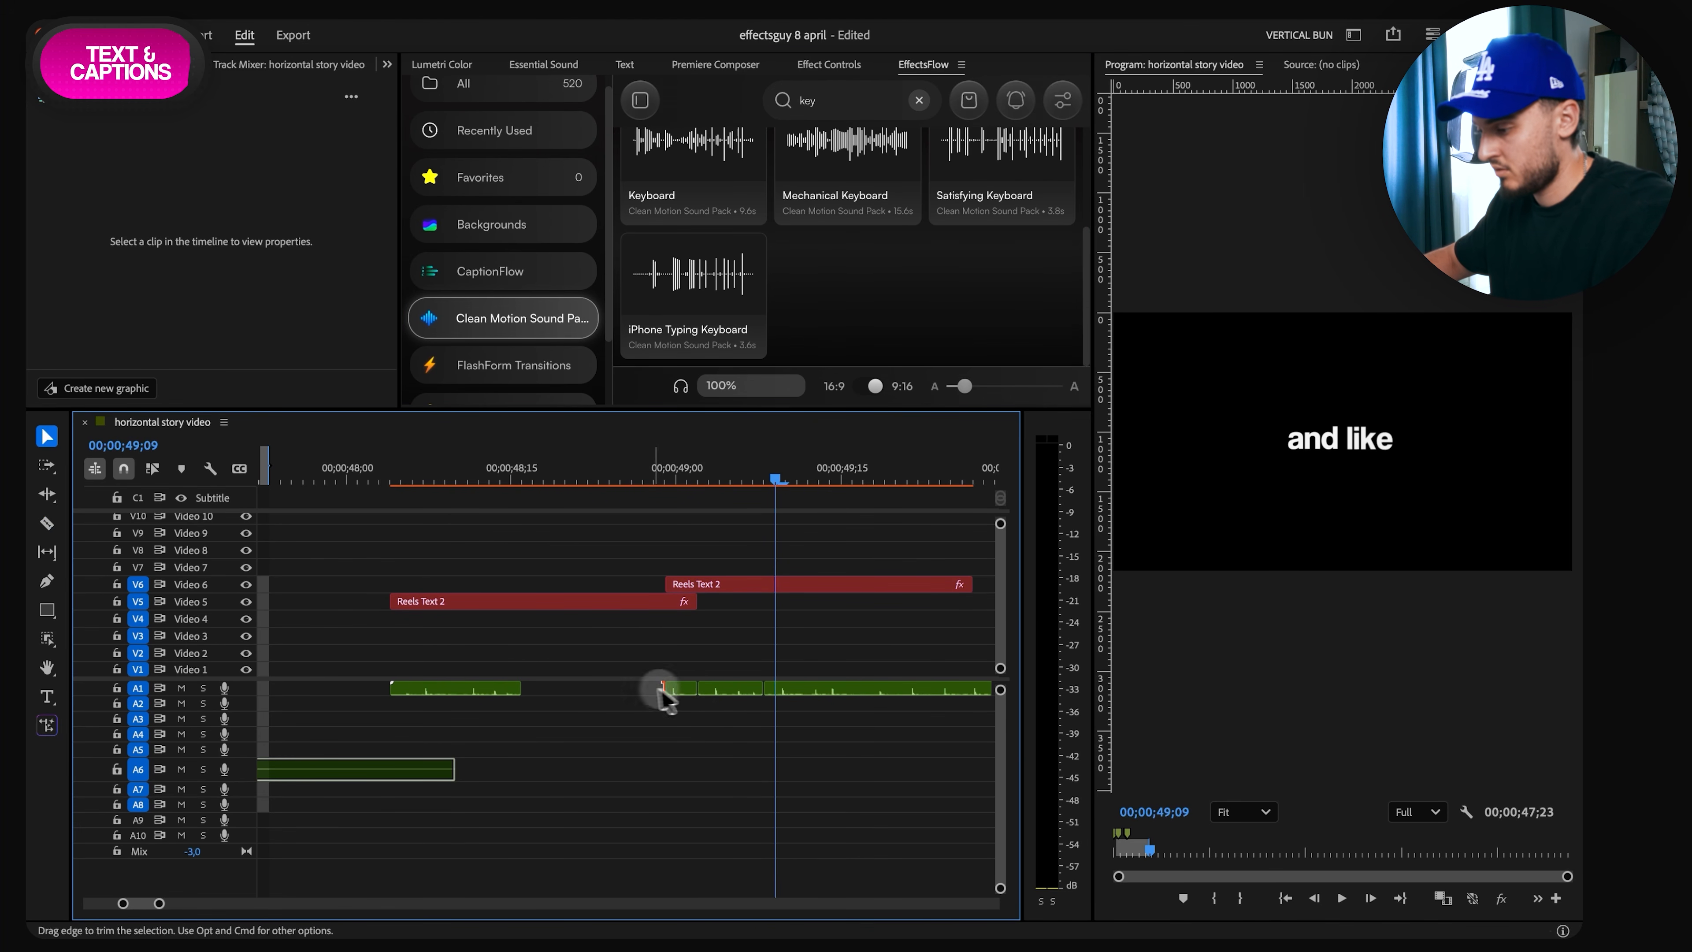
pyautogui.click(680, 690)
pyautogui.press('Delete')
pyautogui.click(775, 690)
pyautogui.press('Delete')
pyautogui.click(399, 477)
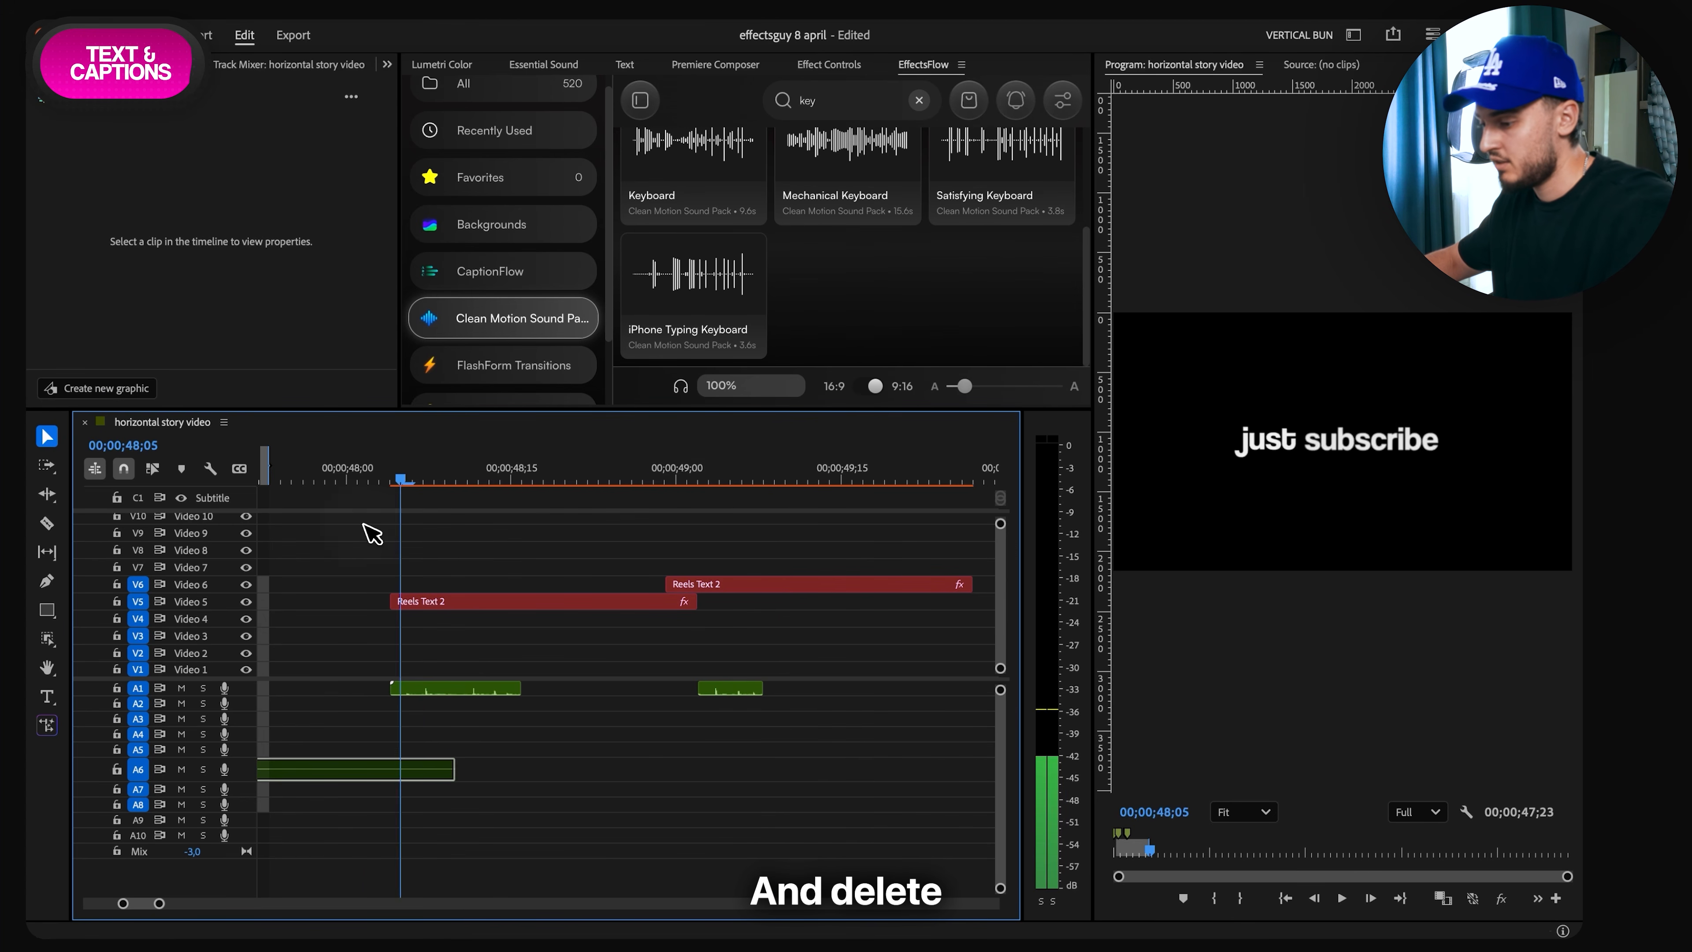
pyautogui.press('space')
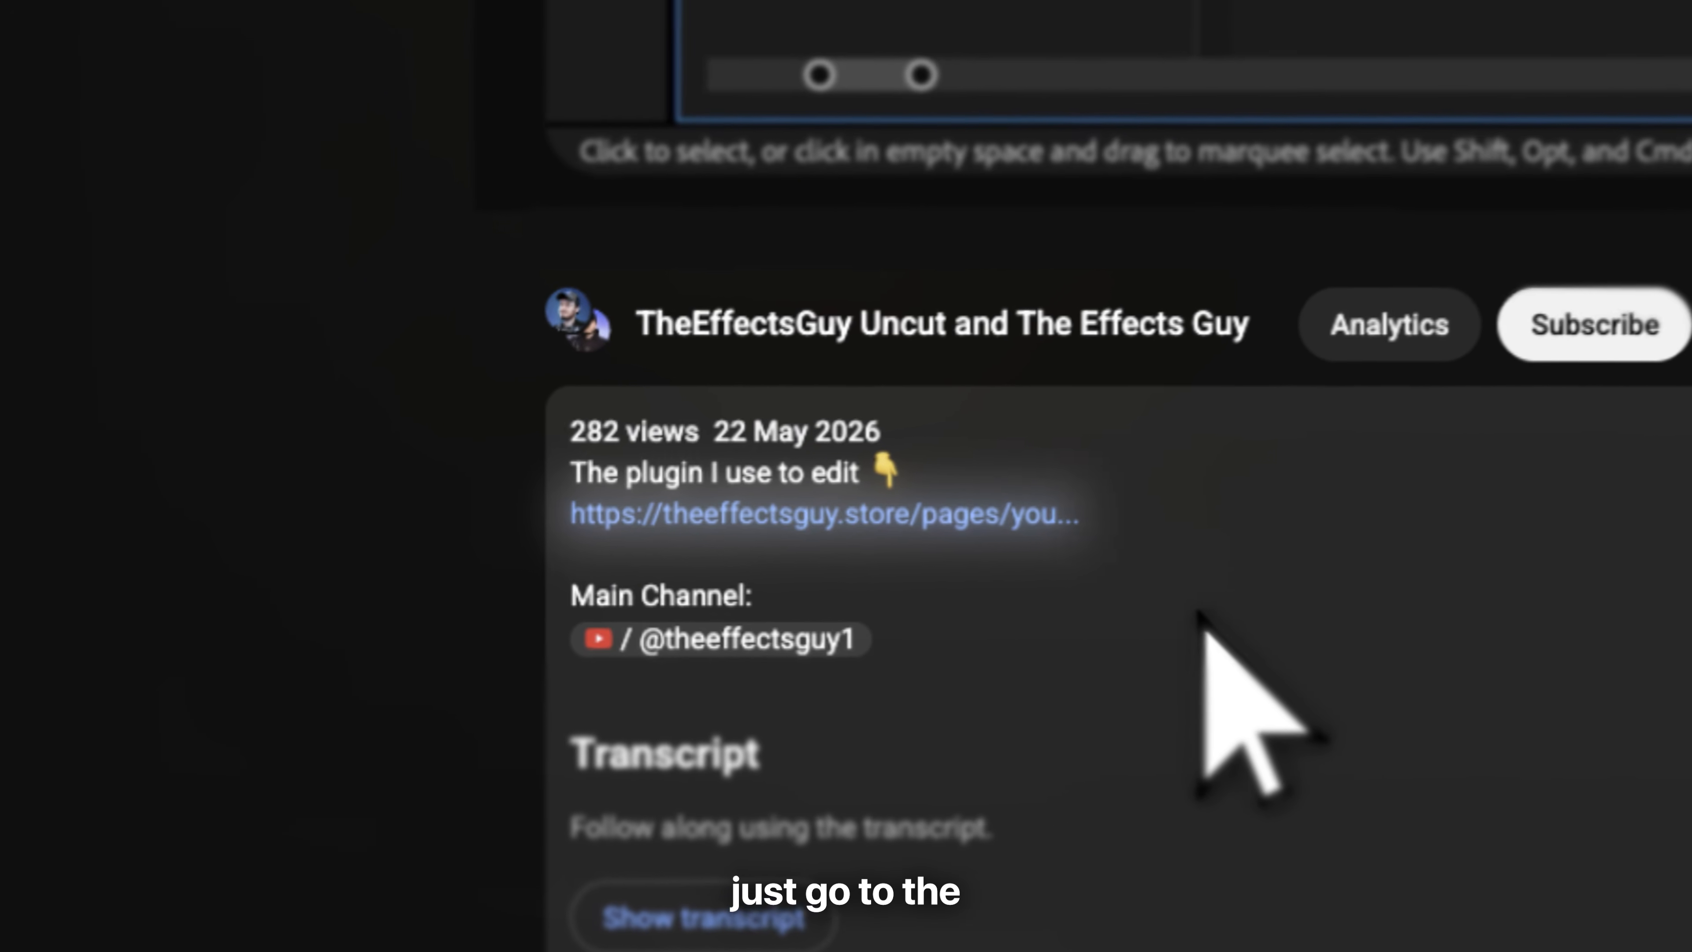
pyautogui.click(759, 514)
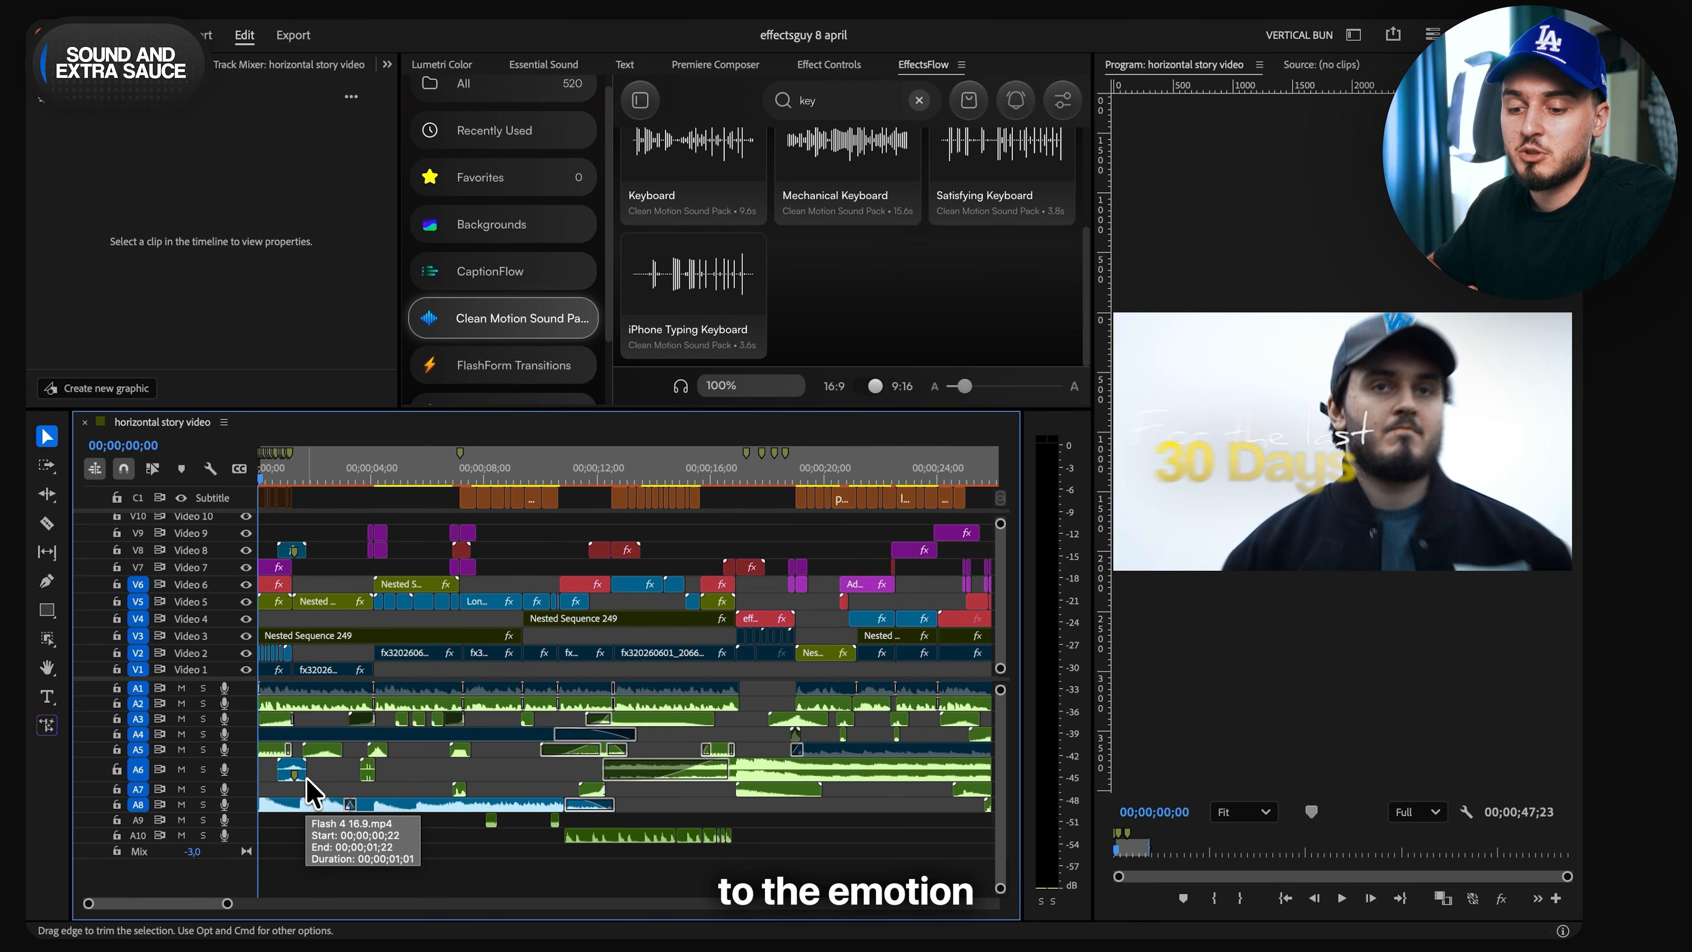
# - Play the opening of the sequence with the mix, and listen to it from 00;00;01;05 with only Audio 2 soloed
pyautogui.click(314, 800)
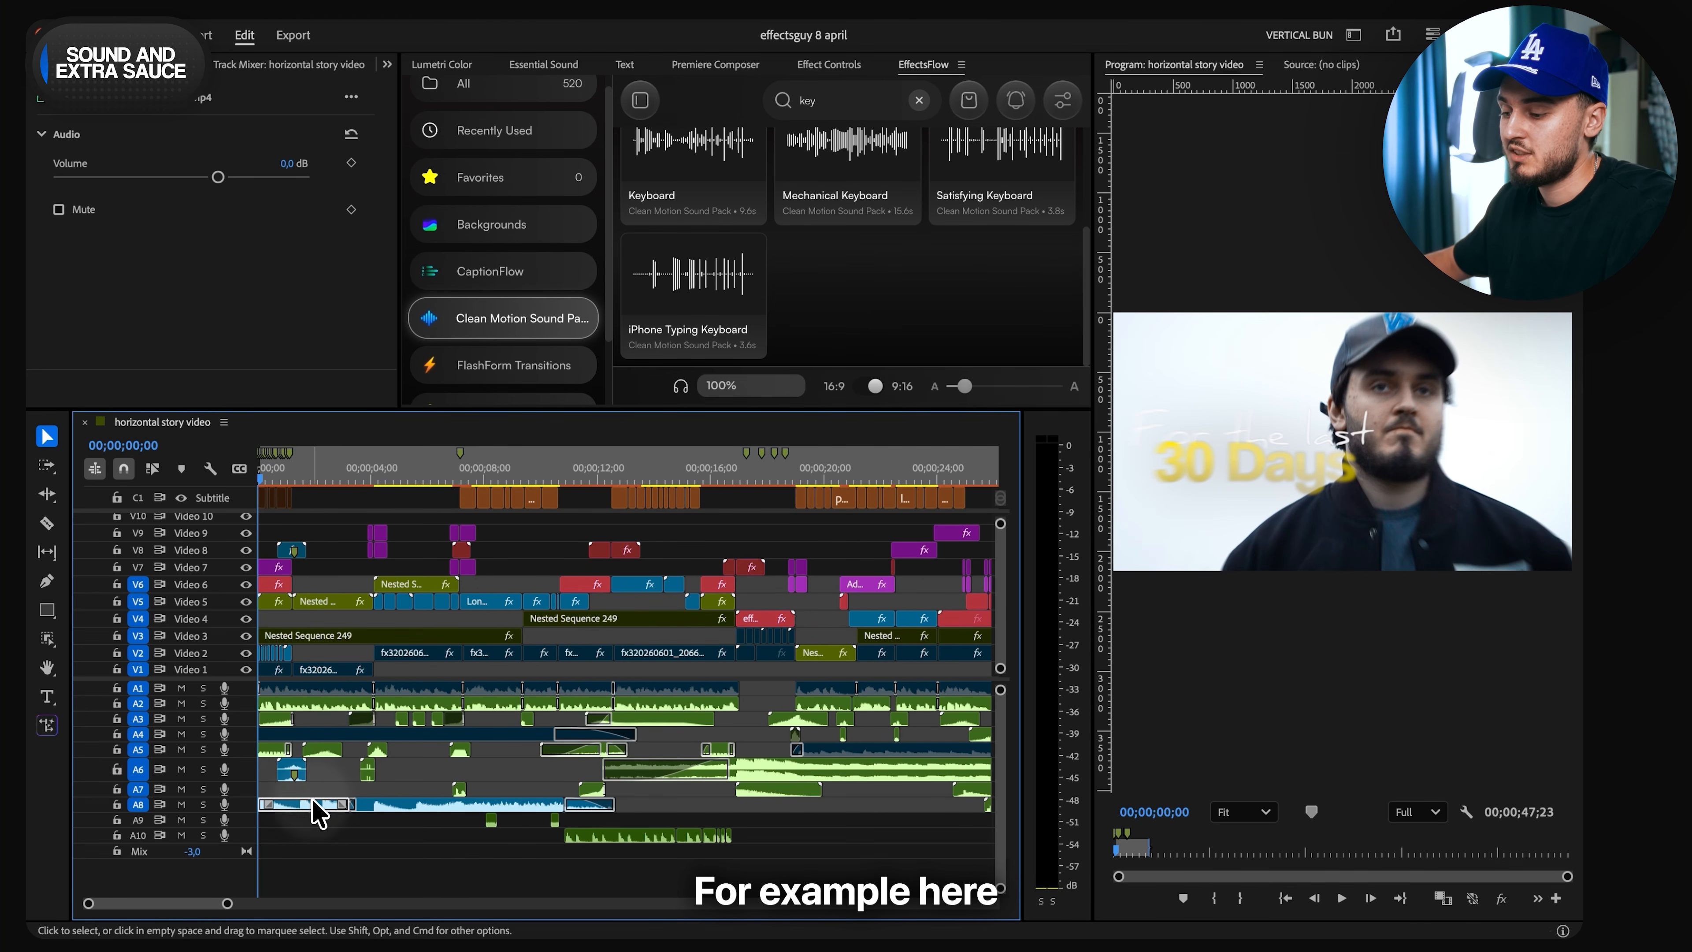
pyautogui.press('space')
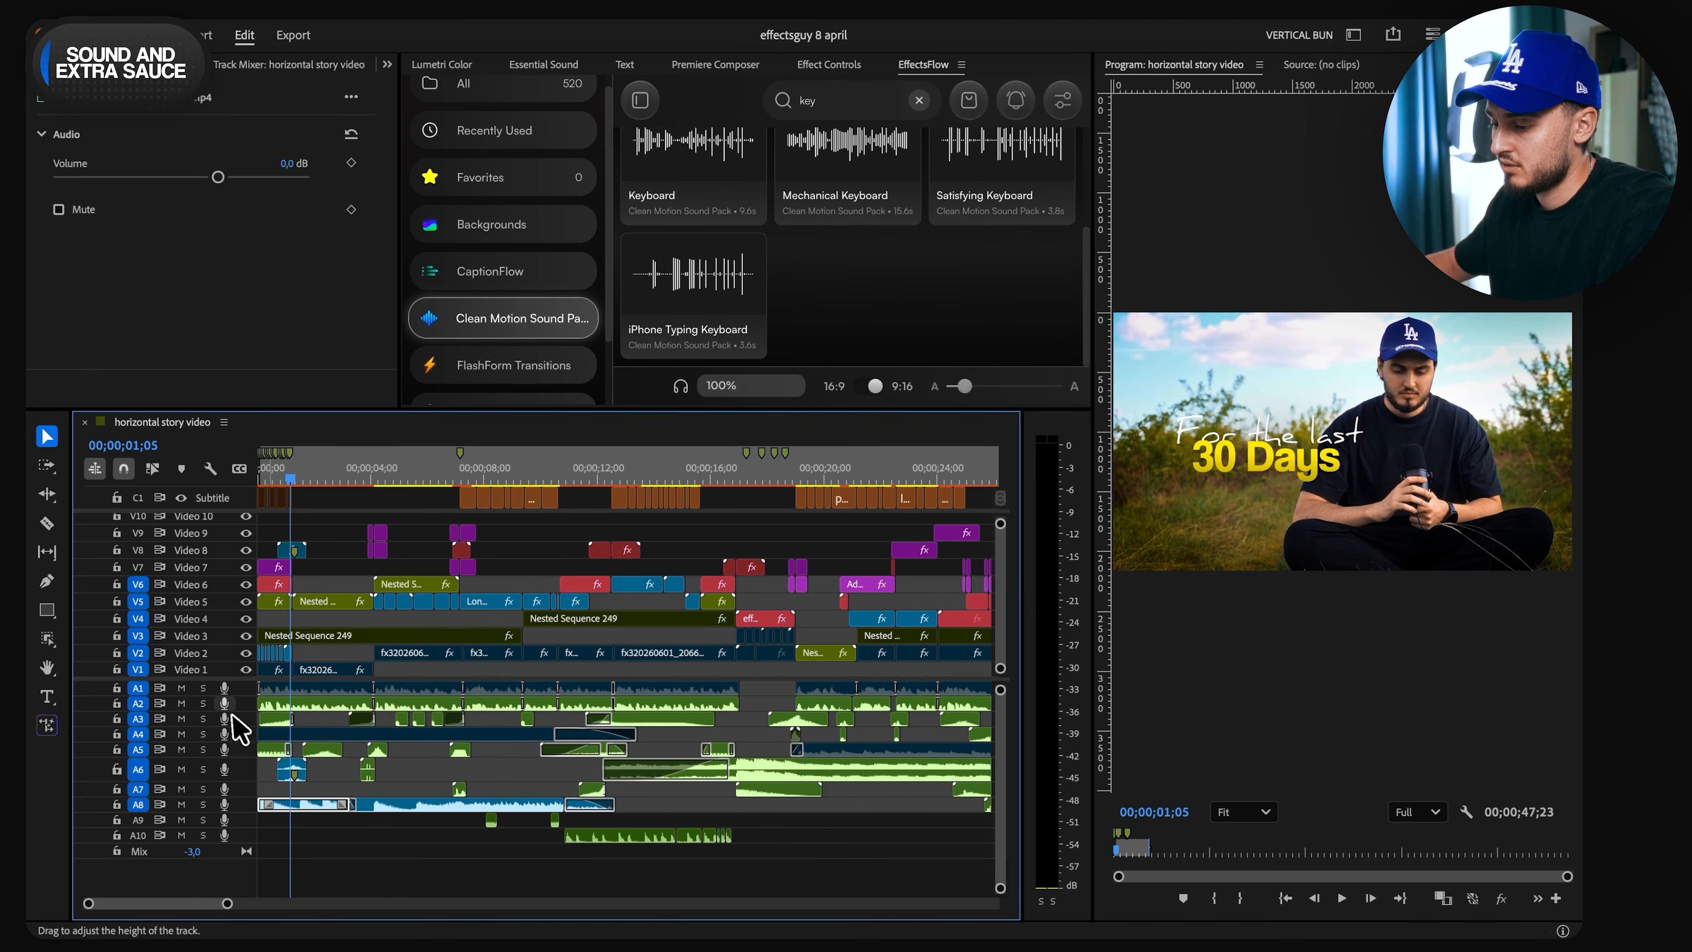
pyautogui.click(184, 704)
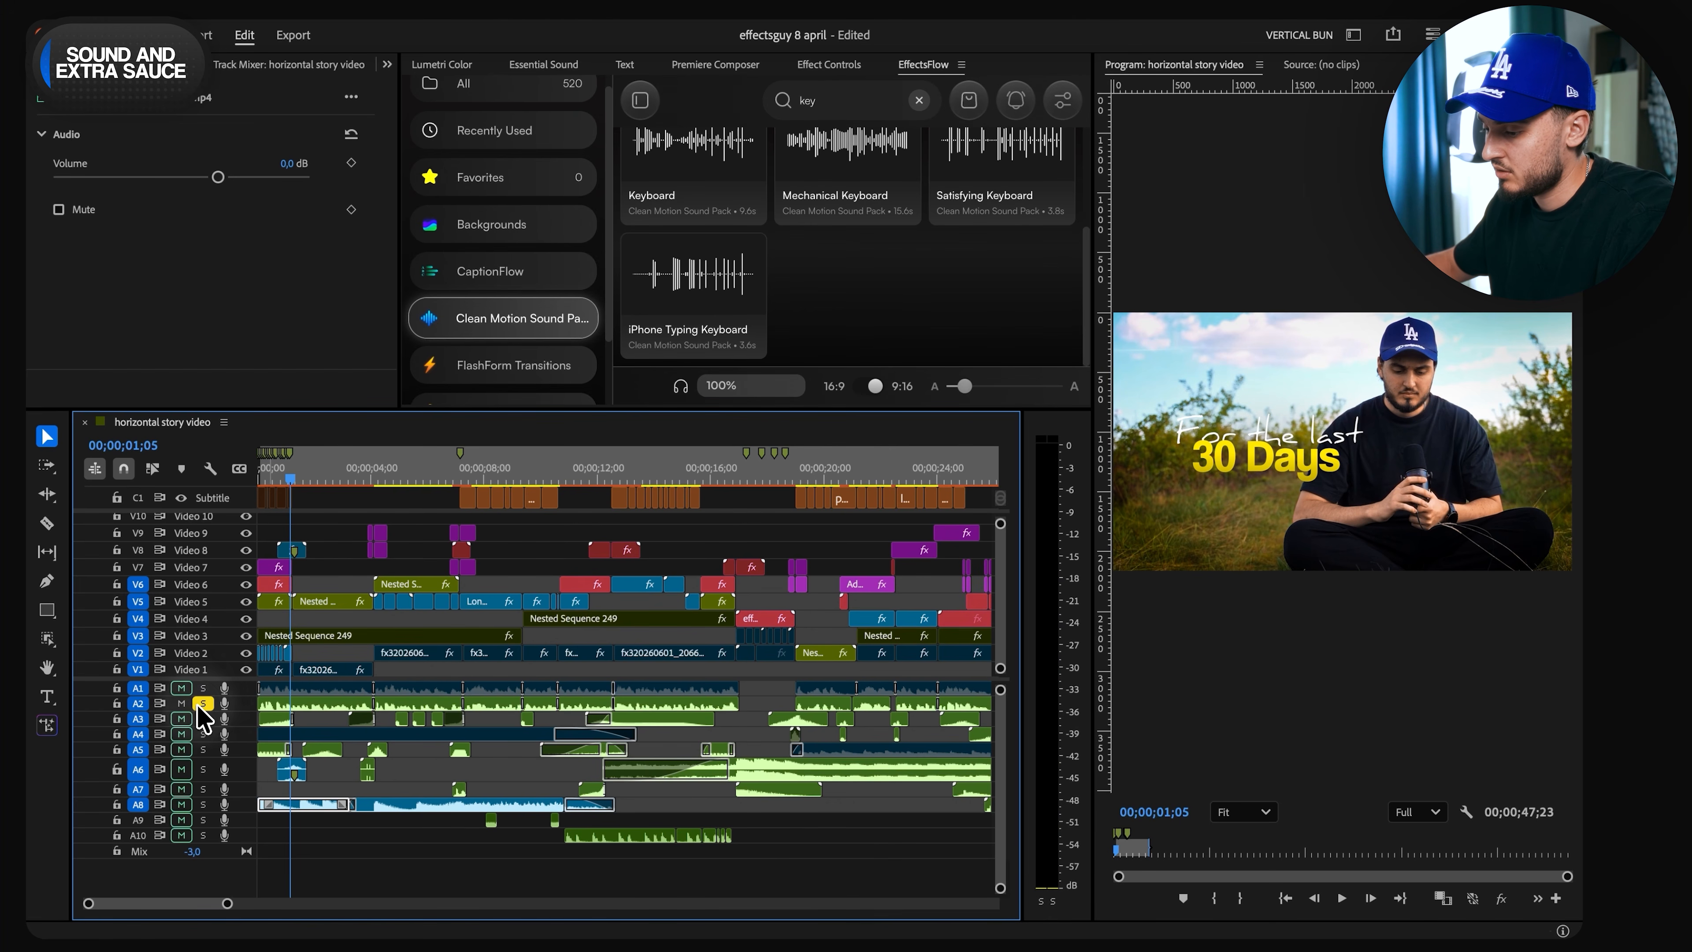
pyautogui.press('space')
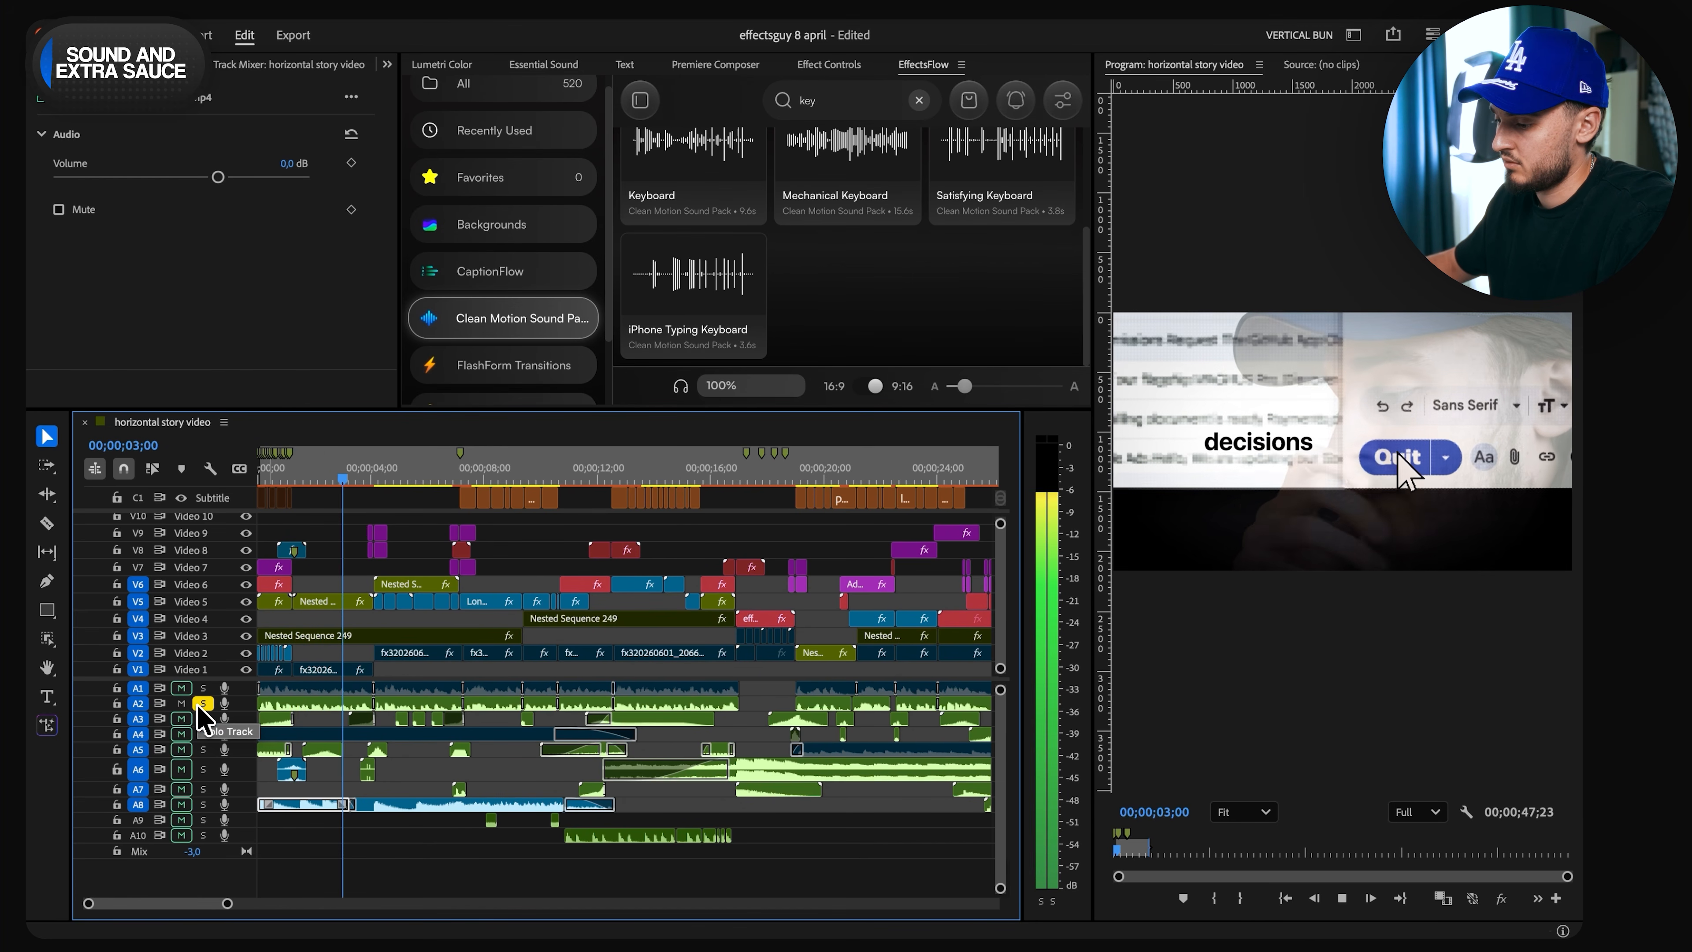
pyautogui.click(200, 704)
pyautogui.press('space')
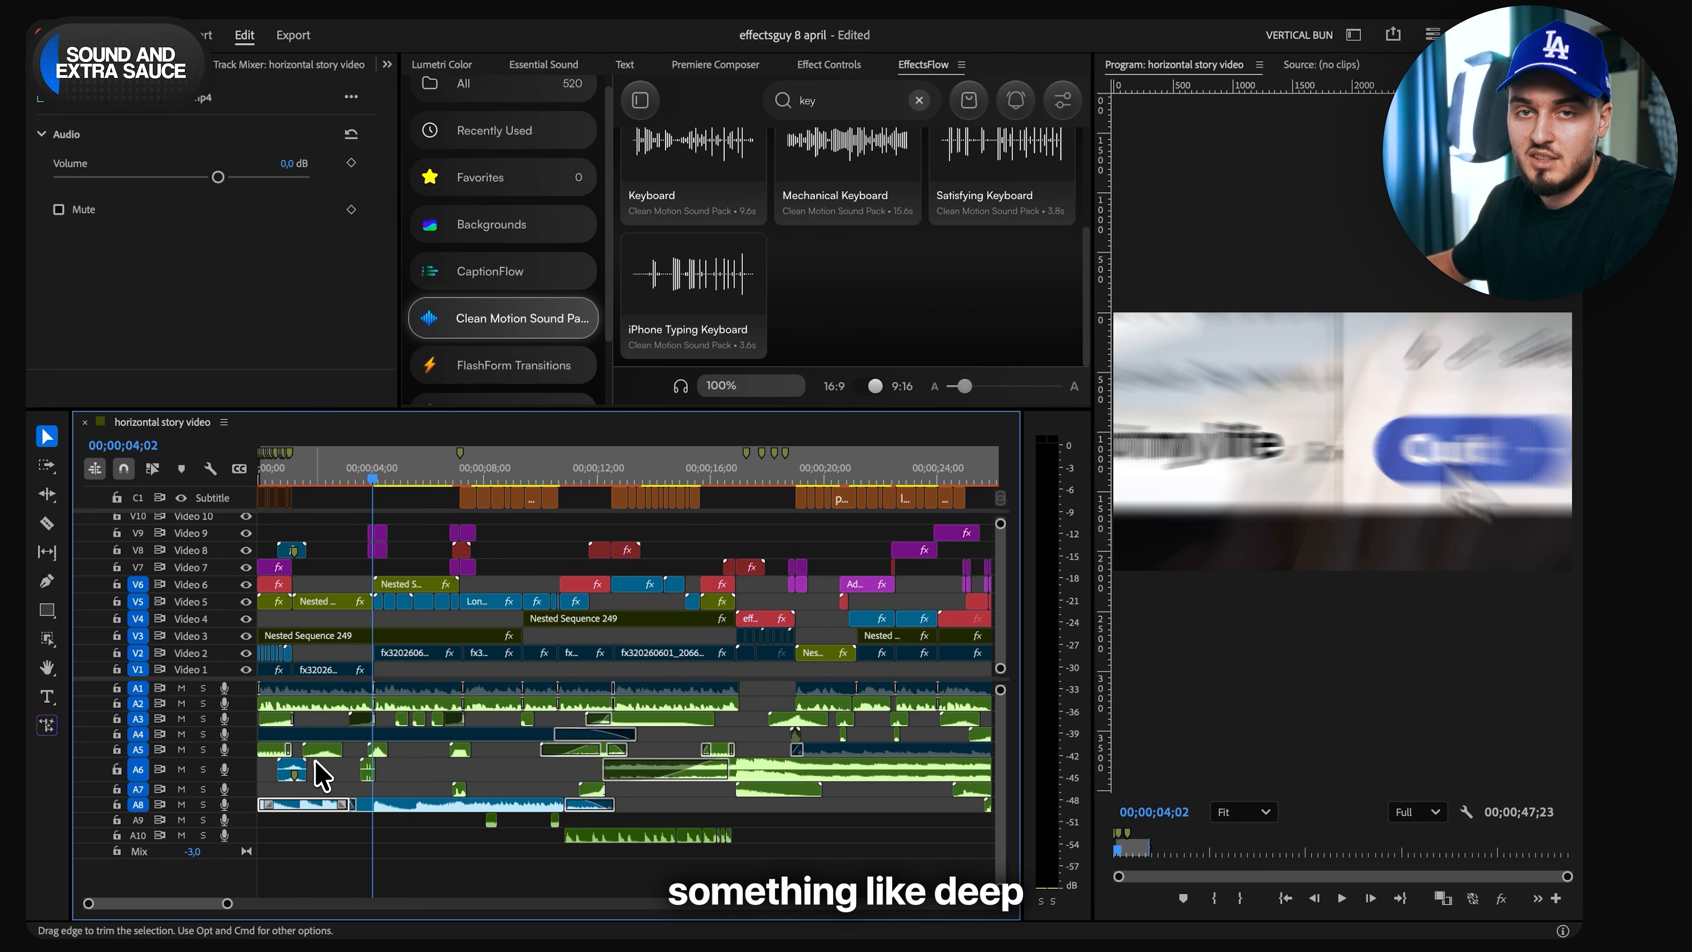
# - Replay the opening with all tracks, solo the music track Audio 8, and return the playhead to the sequence start
pyautogui.click(321, 785)
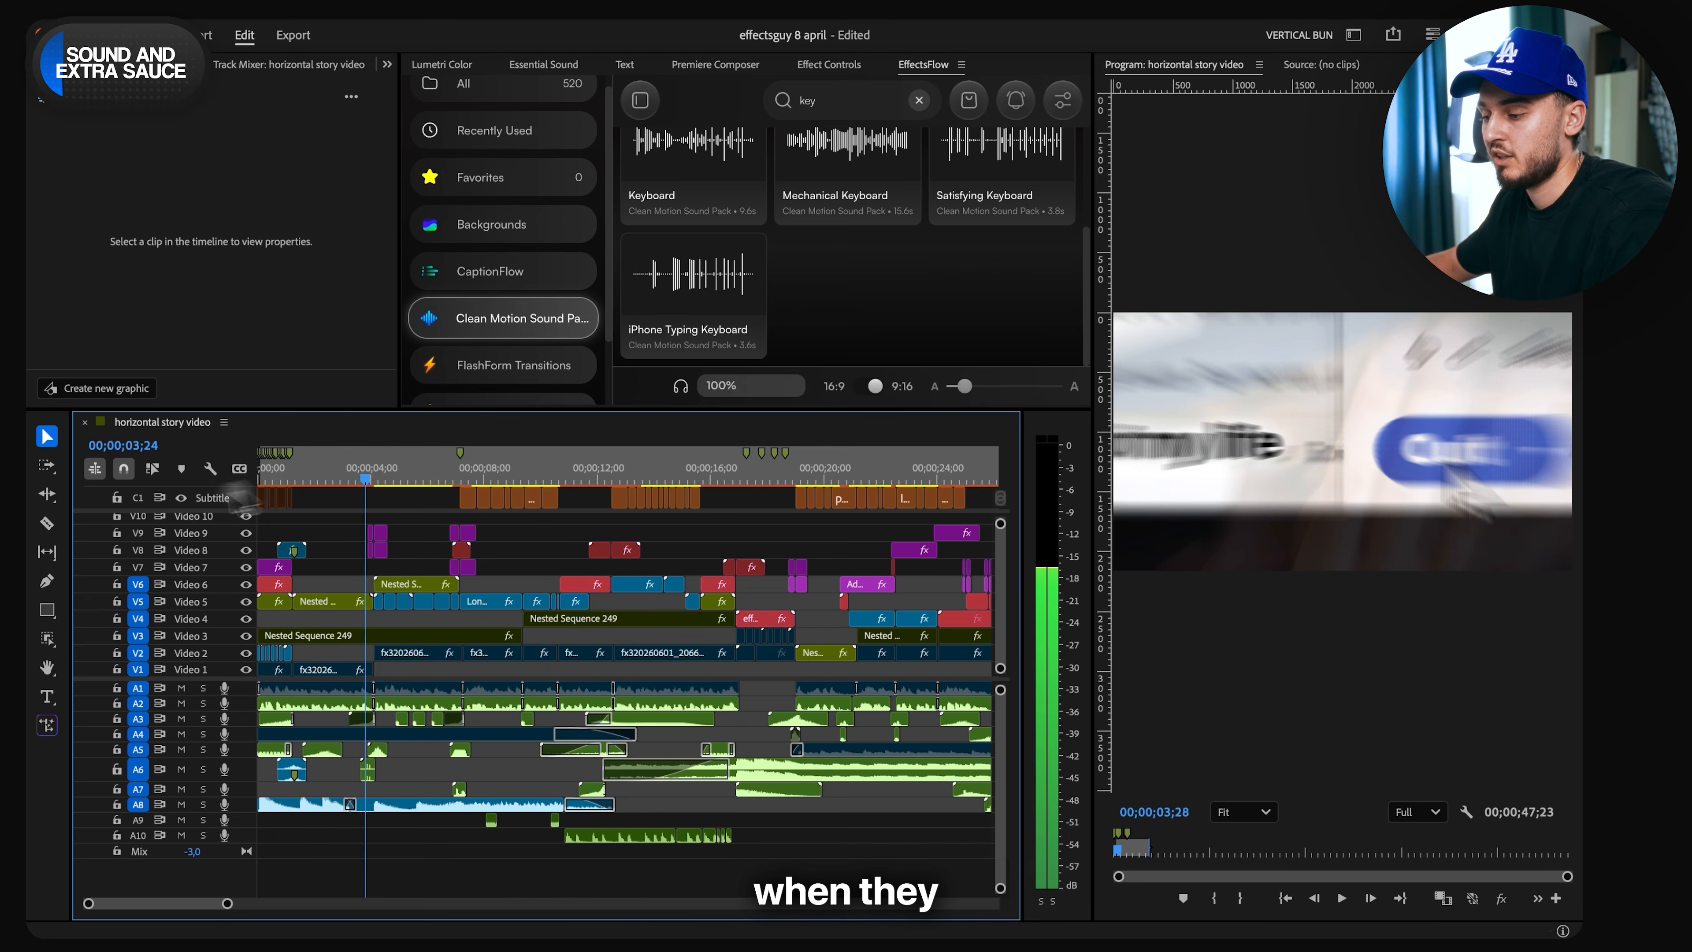
pyautogui.press('Home')
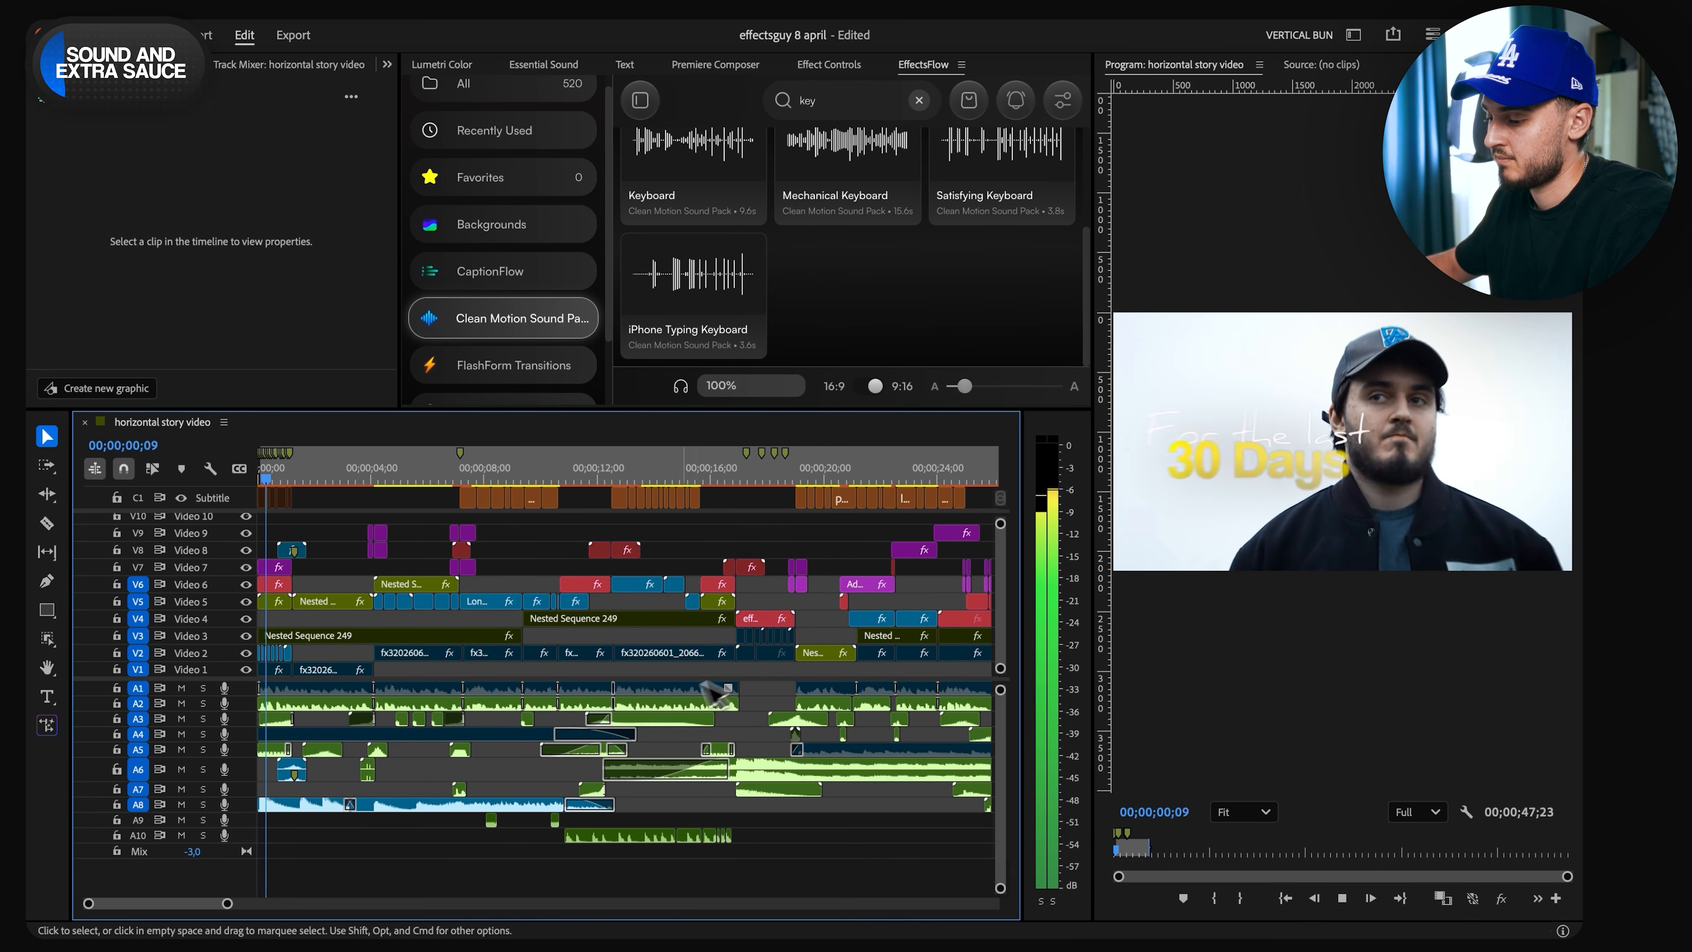
pyautogui.press('space')
pyautogui.click(203, 803)
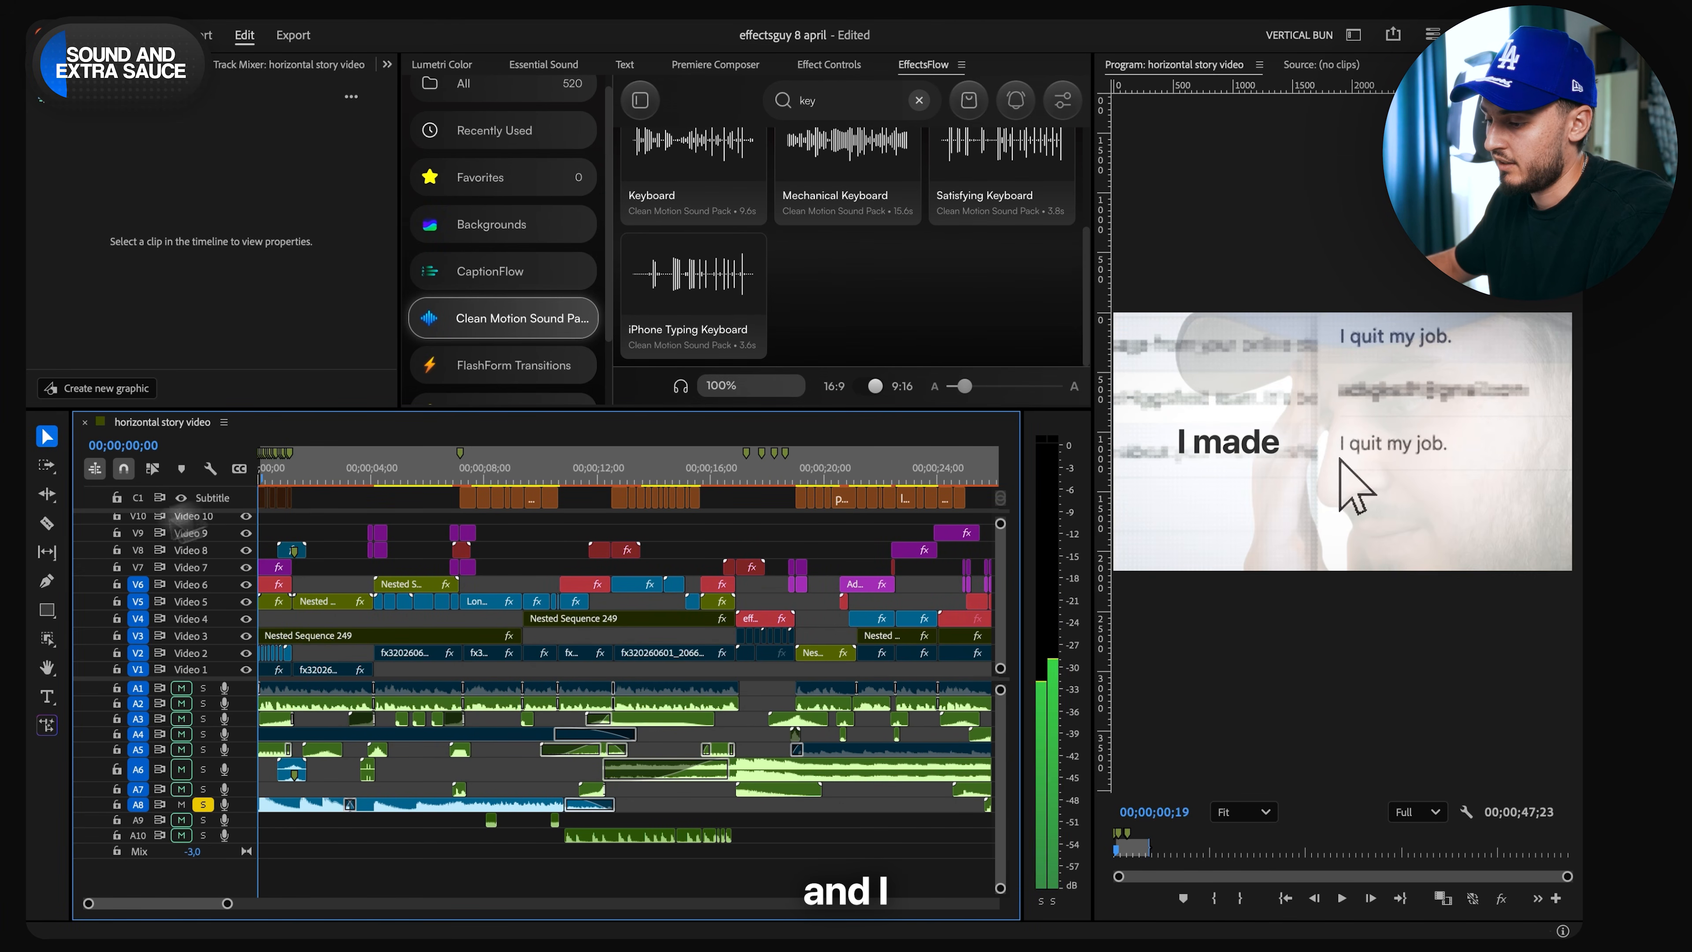
pyautogui.press('Home')
# - Open the first NF - FEAR (INSTRUMENTAL) clip on Audio 8 in the Source monitor and play it
pyautogui.doubleClick(301, 807)
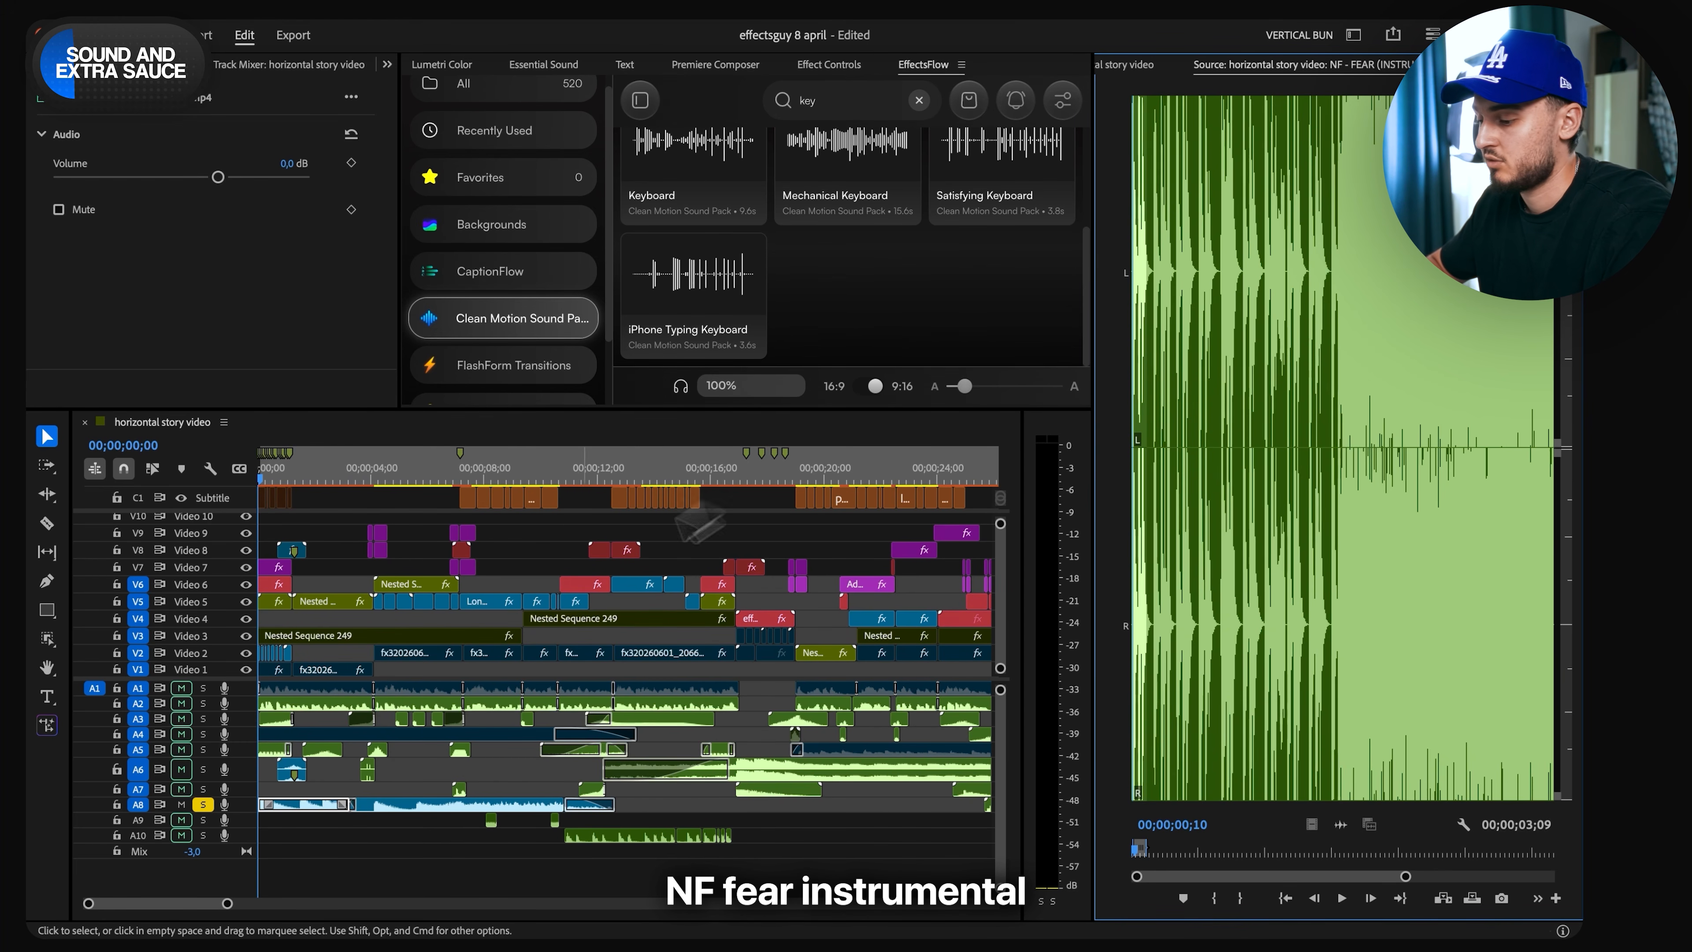
pyautogui.press('space')
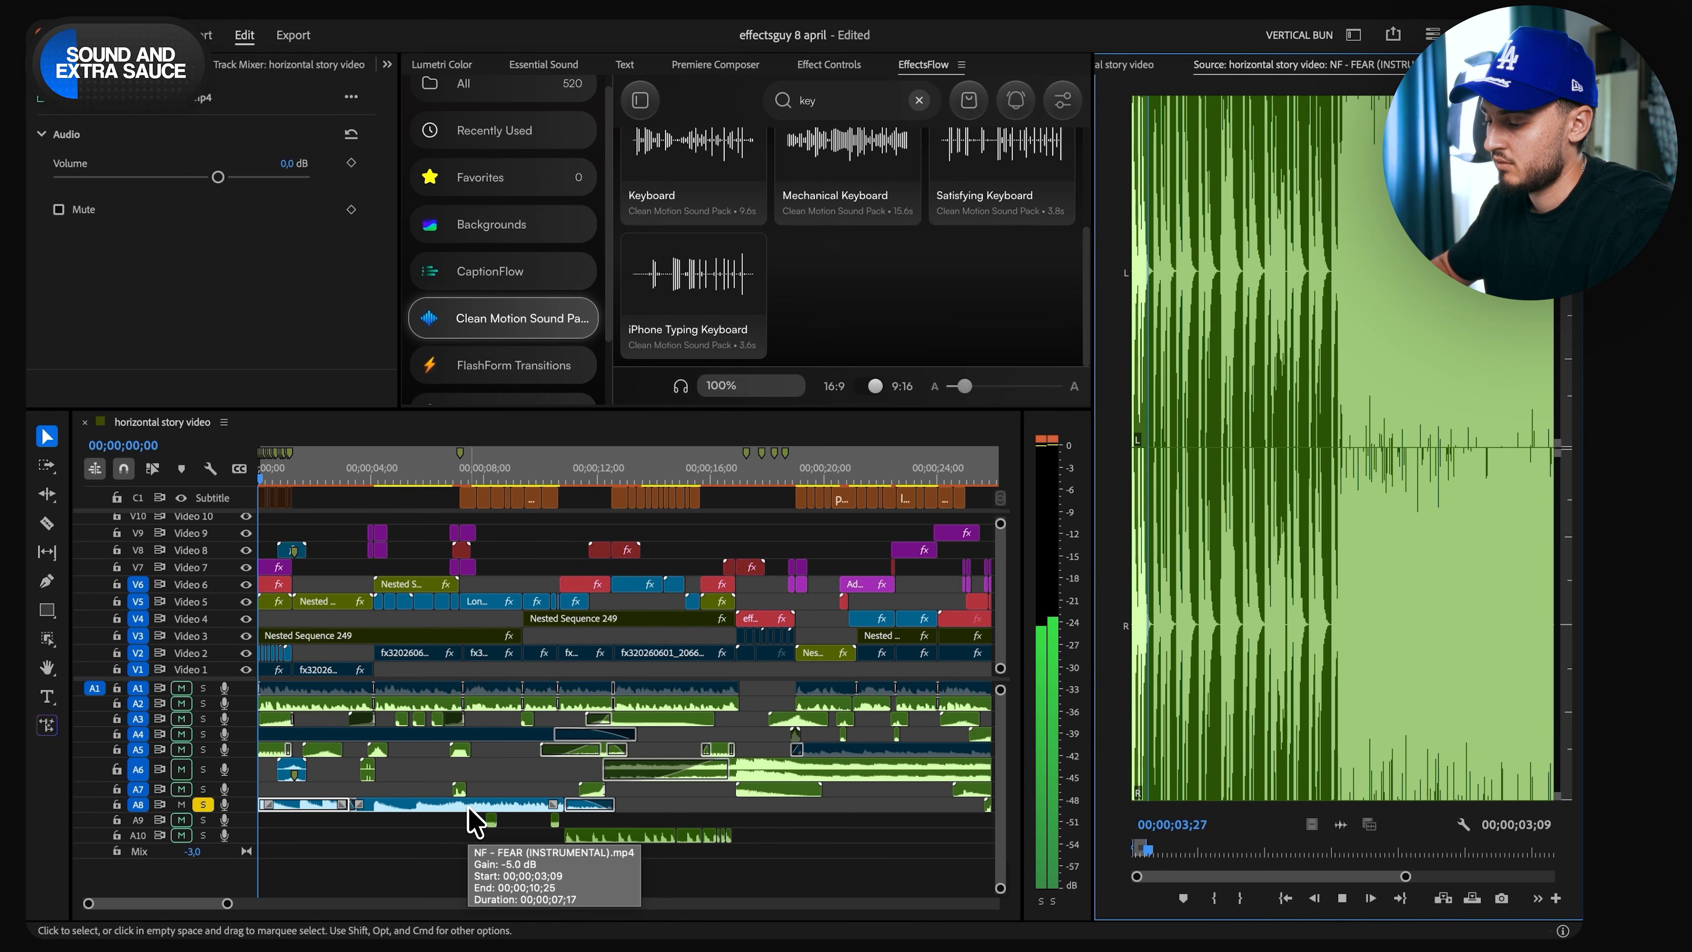
pyautogui.press('space')
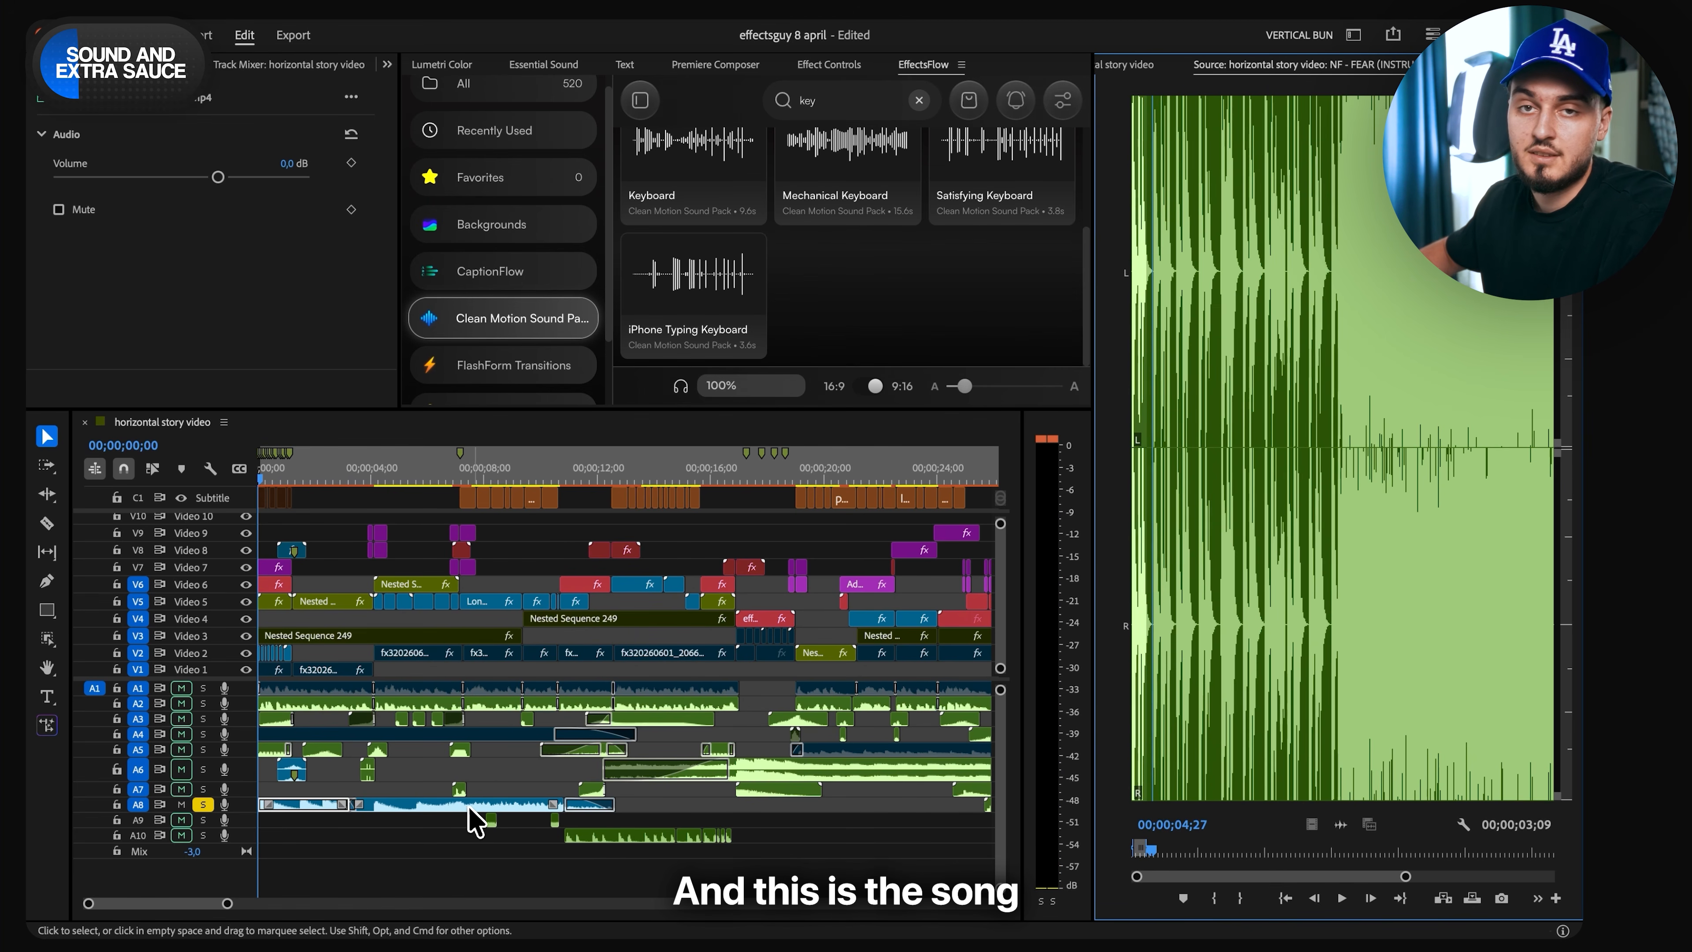
# - Listen to the soloed Audio 8 music in the sequence, including the passage from 00;00;09;27 onward
pyautogui.click(389, 481)
pyautogui.press('space')
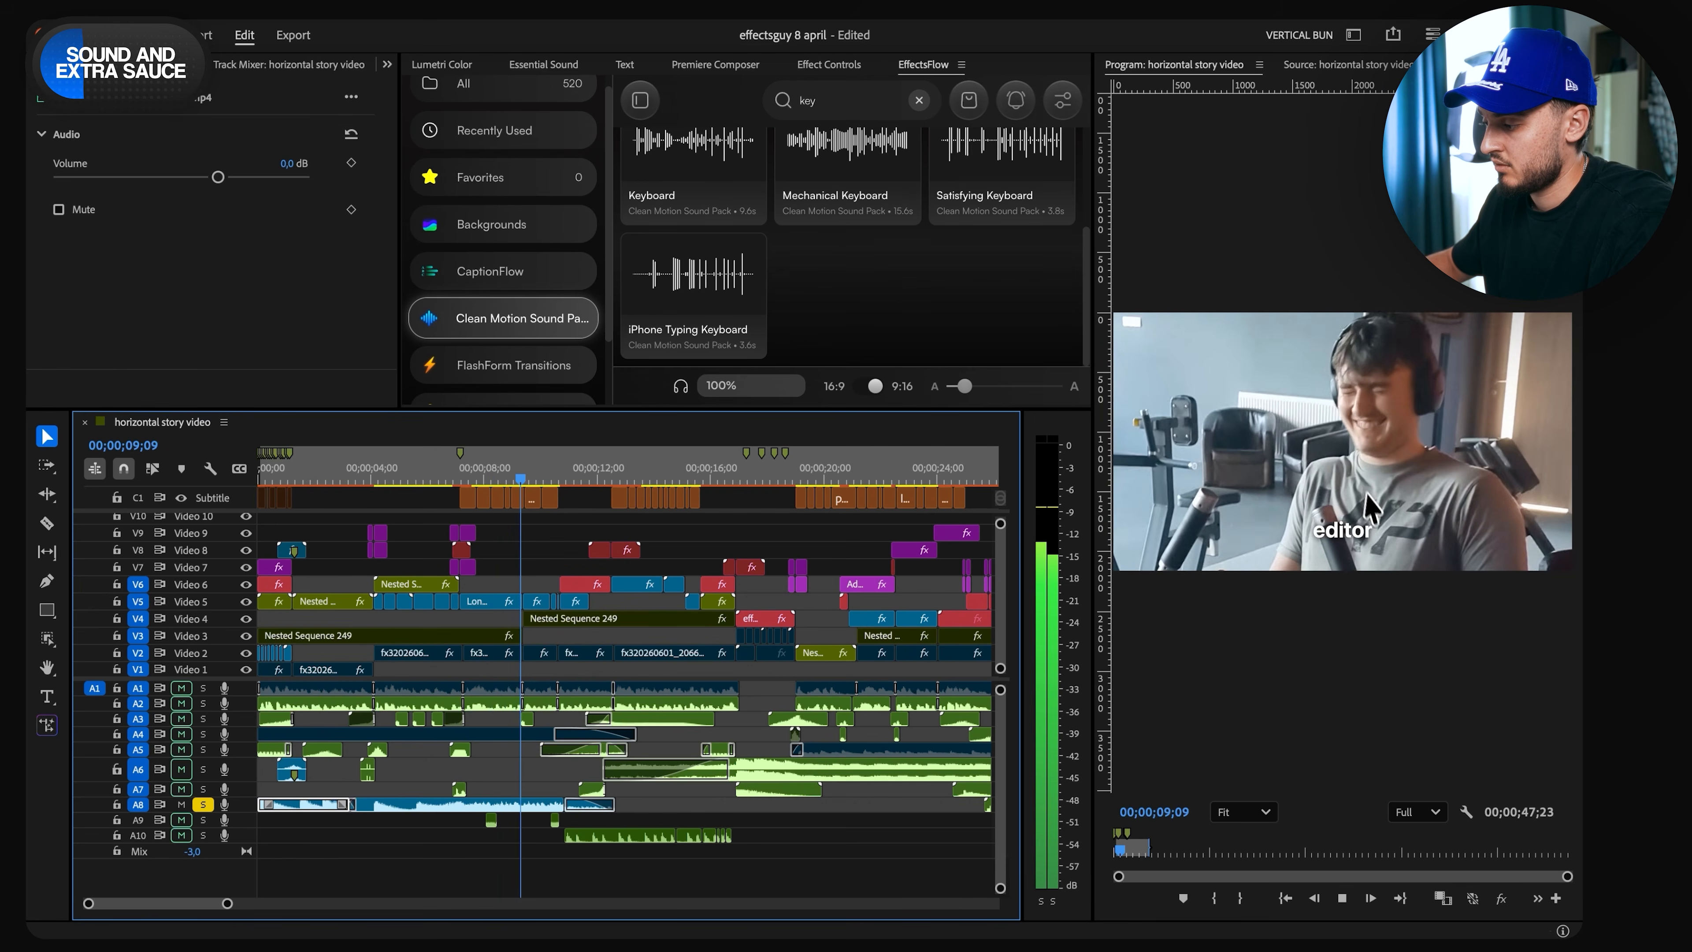
pyautogui.press('space')
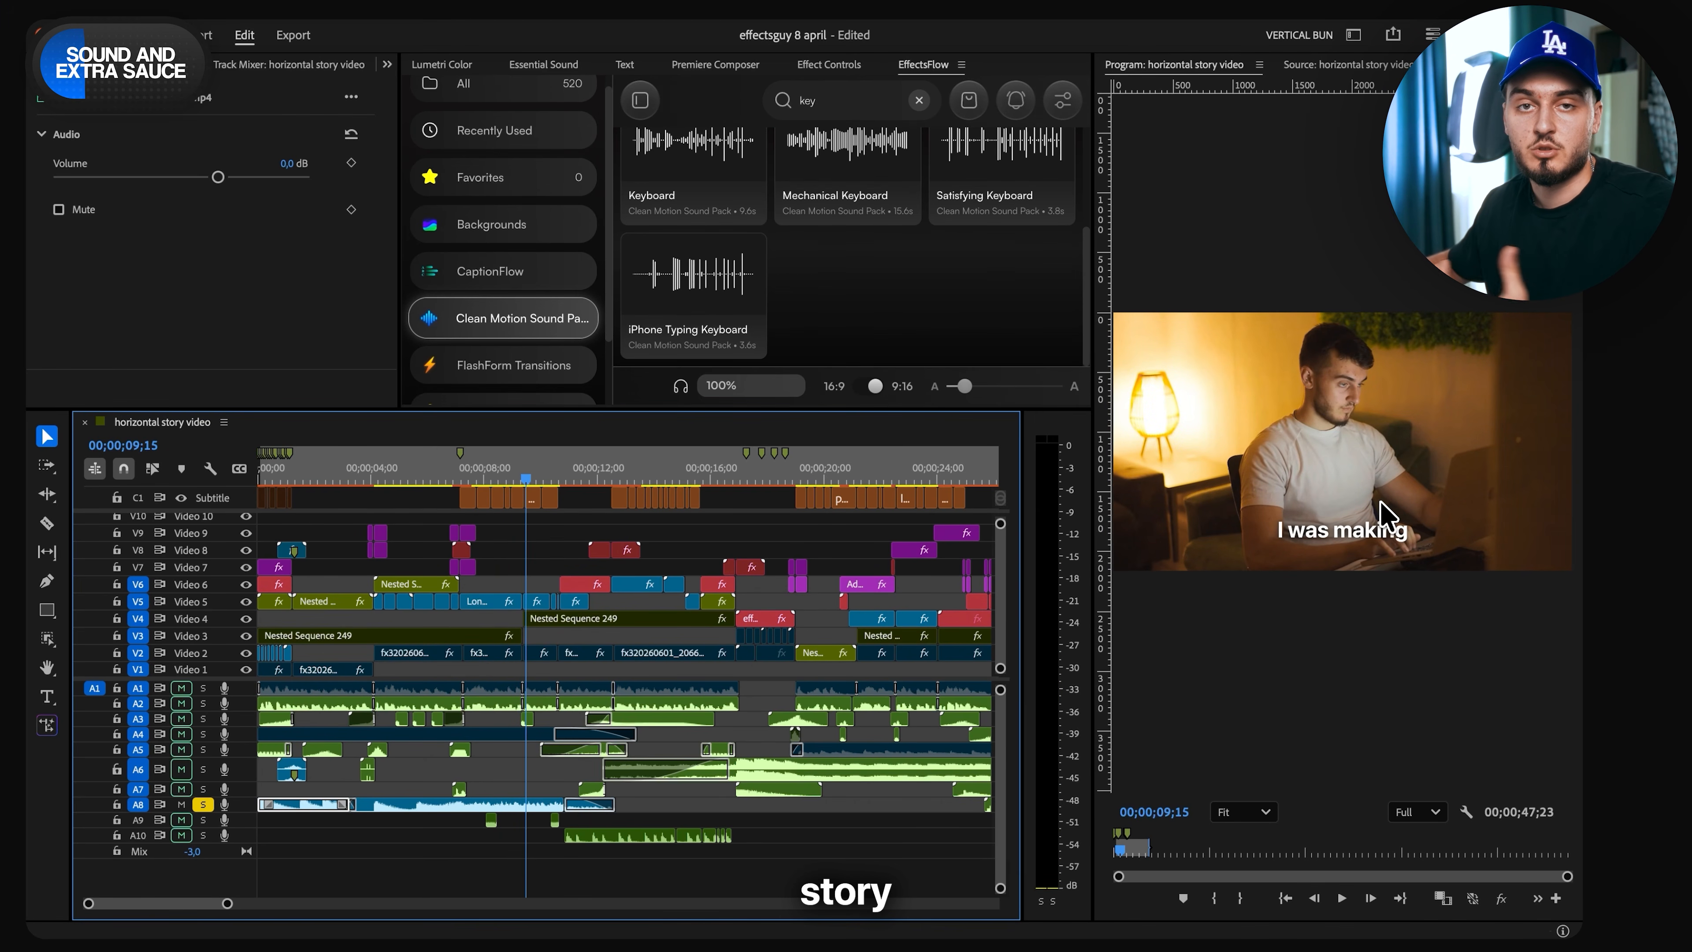
pyautogui.click(539, 479)
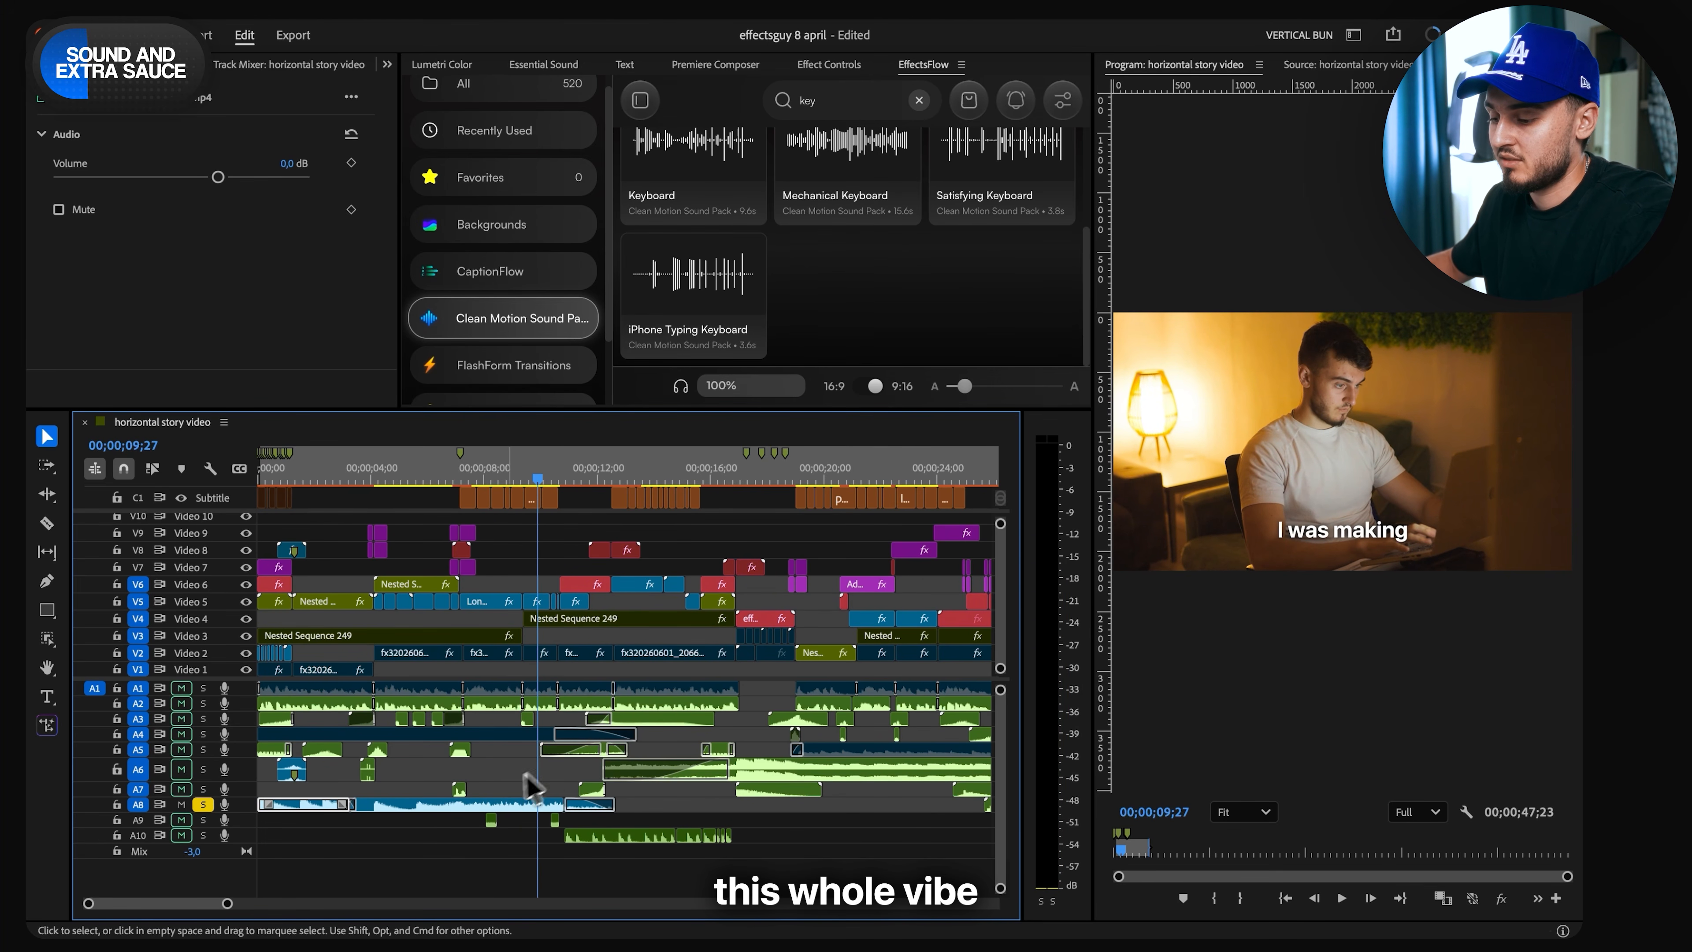
pyautogui.press('space')
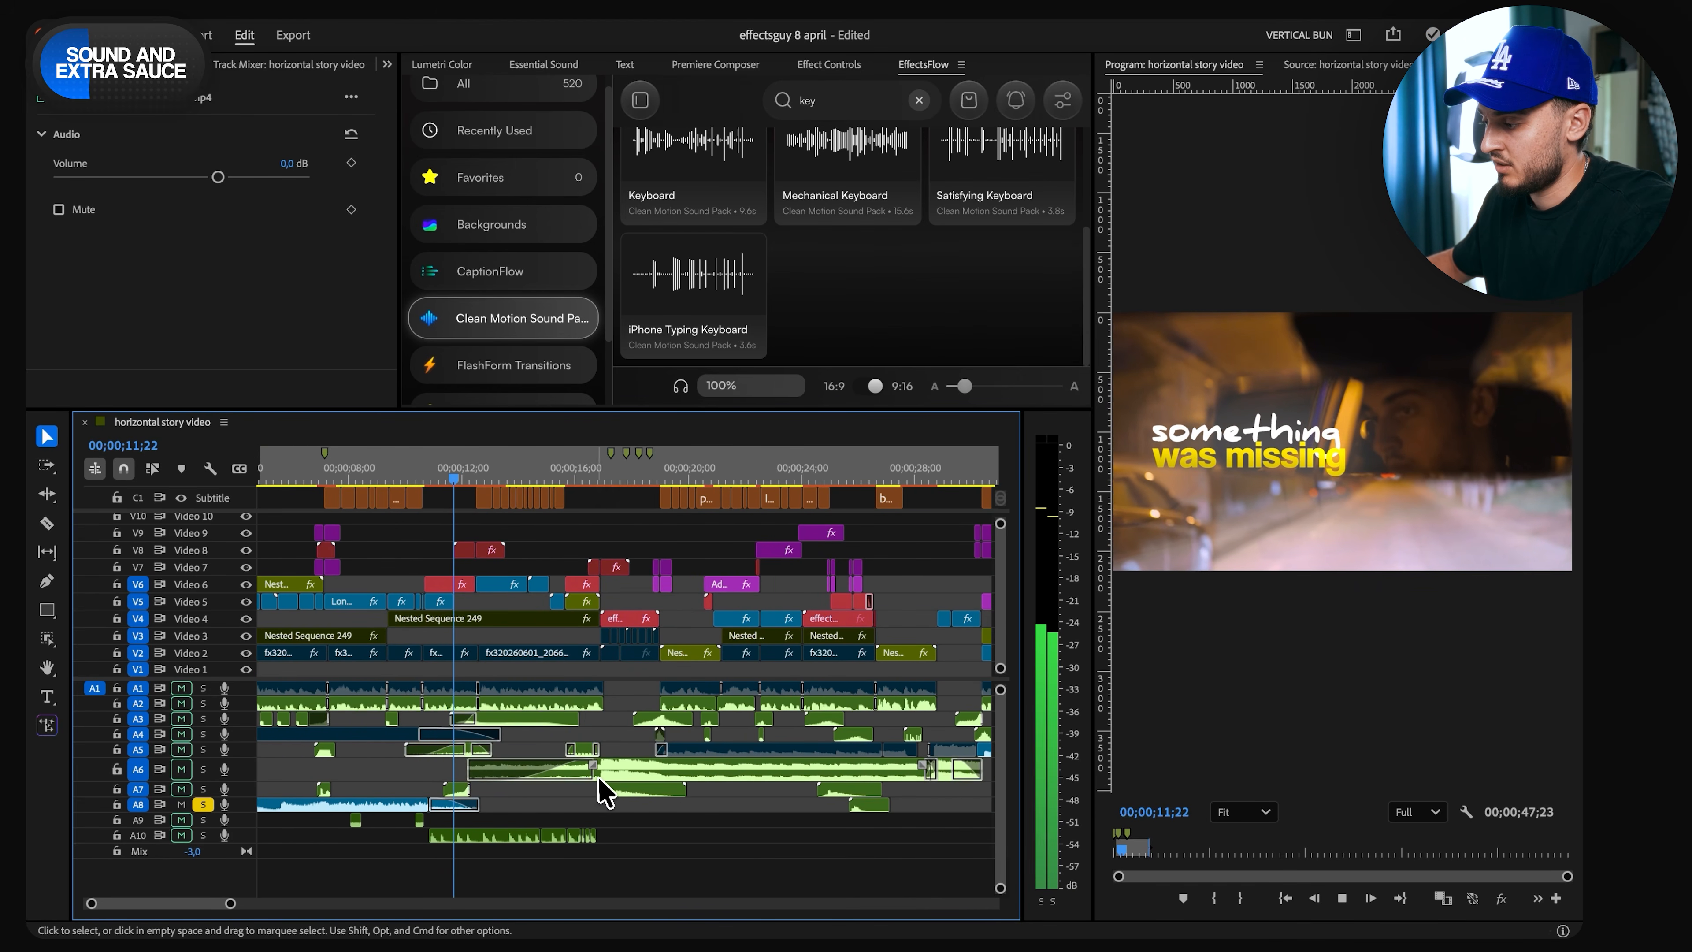
# - Switch the solo from Audio 8 to the music on Audio 6
pyautogui.click(204, 768)
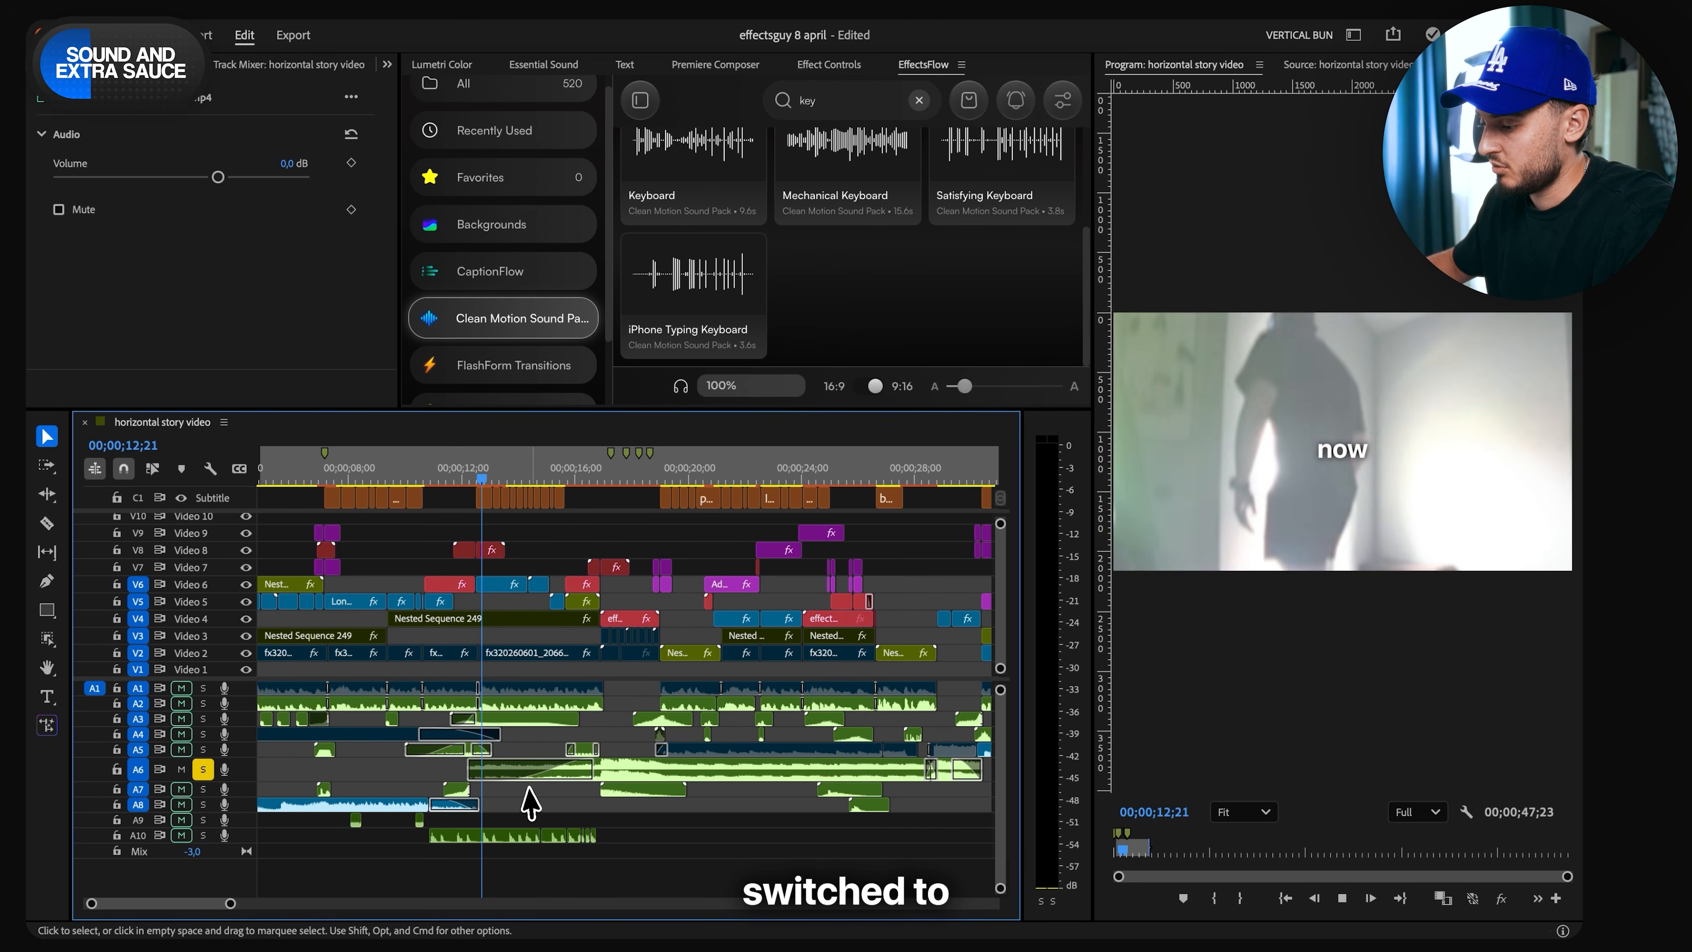
pyautogui.press('space')
pyautogui.click(203, 768)
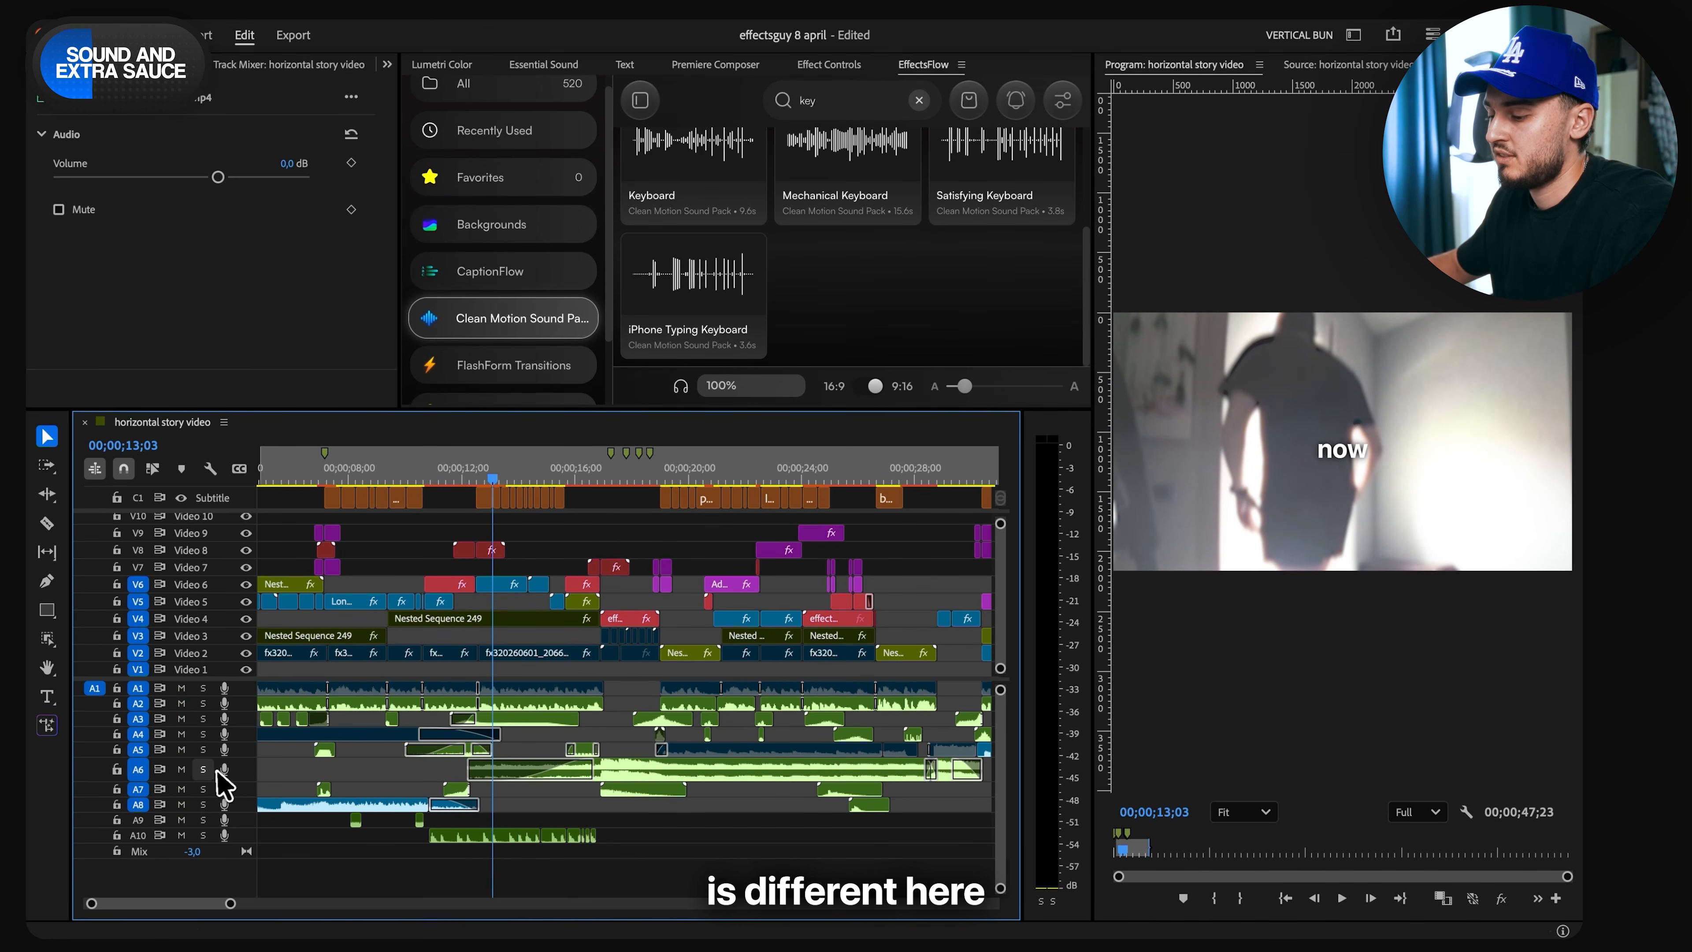
pyautogui.click(204, 768)
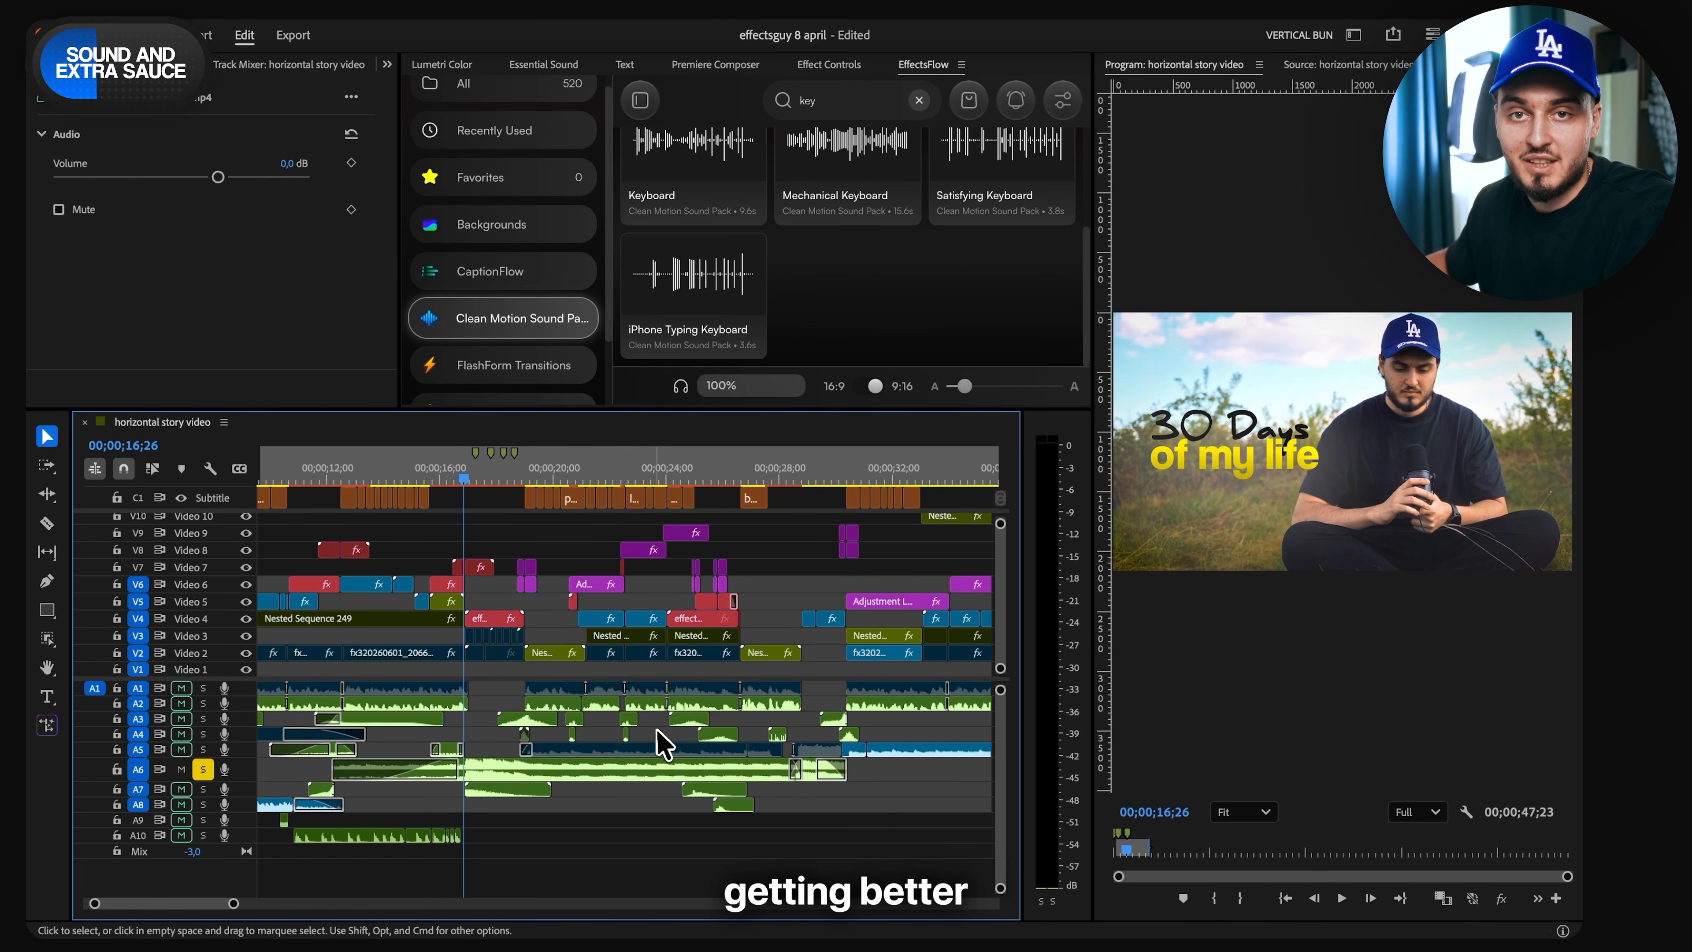
# - Select the I'm God.m4a clip on Audio 6 and play it from 00;00;16;26
pyautogui.click(510, 773)
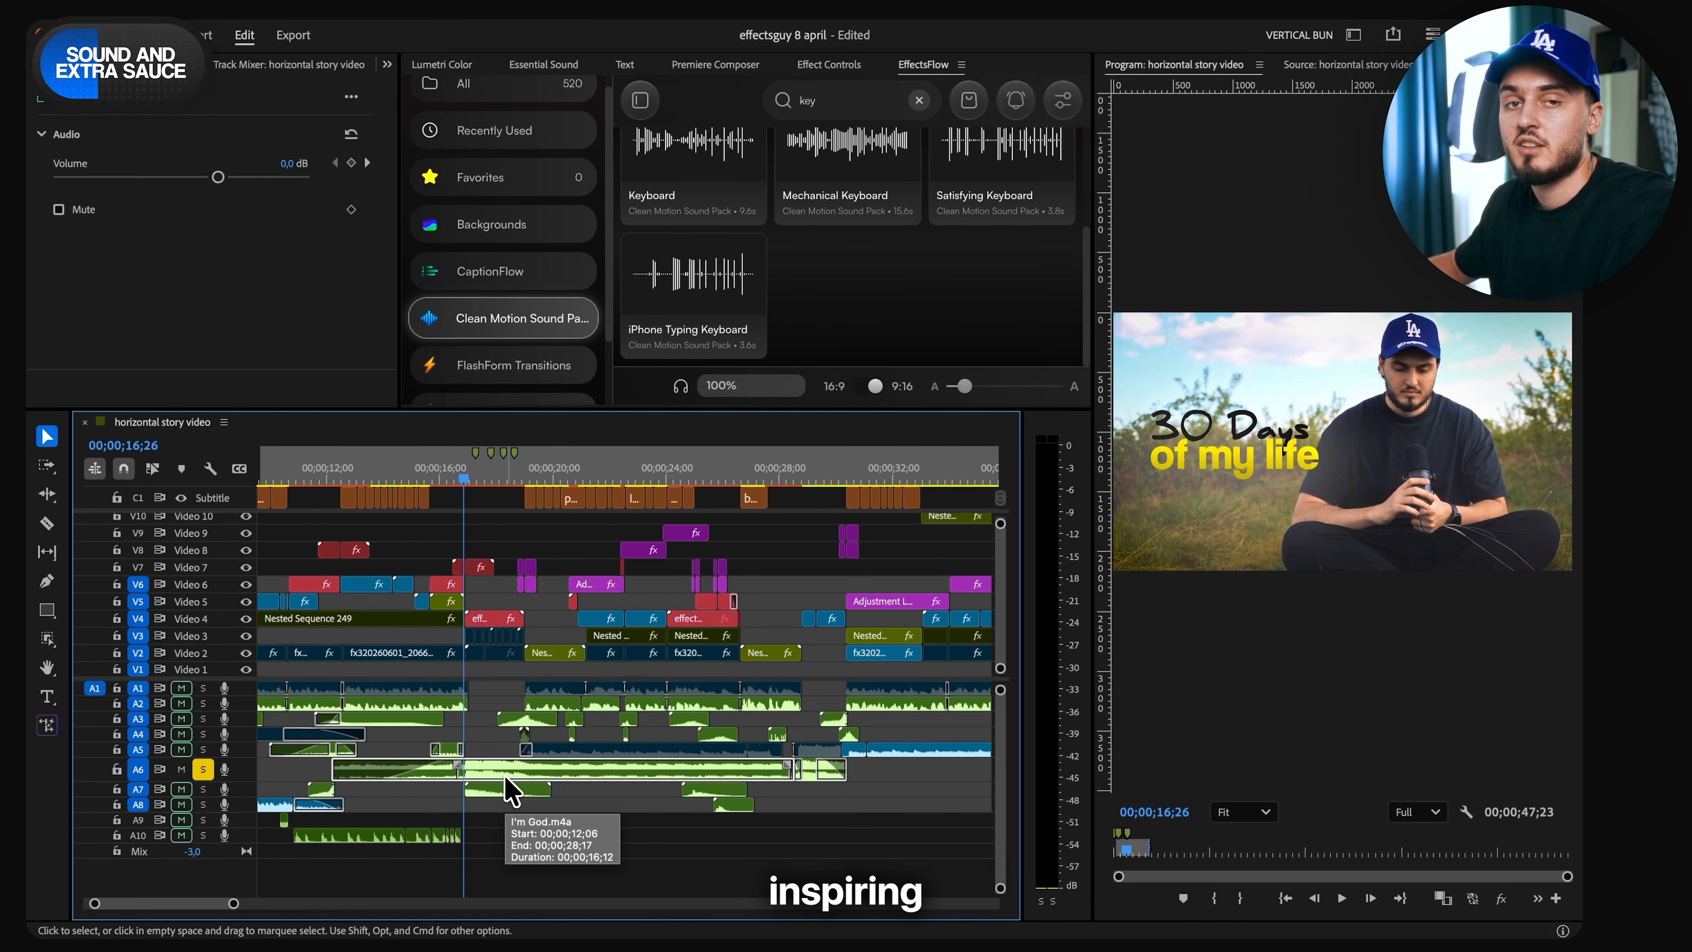
pyautogui.press('space')
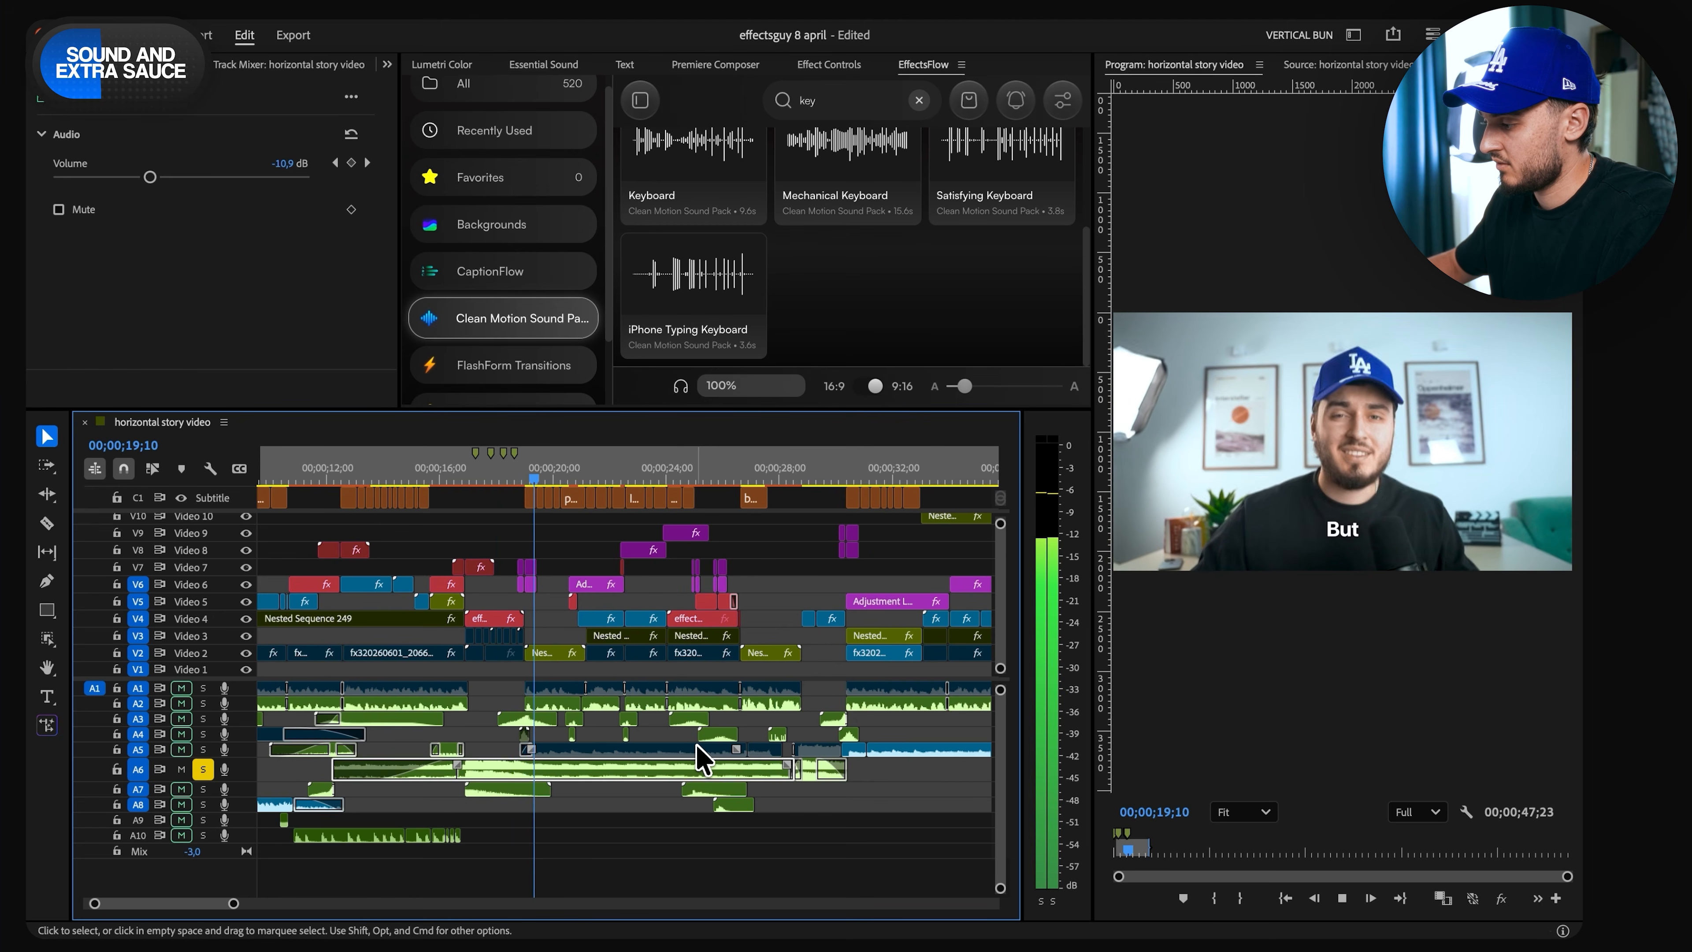
pyautogui.press('space')
# - Draw an ellipse mask around the iris on the Video 4 clip at 00;00;17;29
pyautogui.click(495, 476)
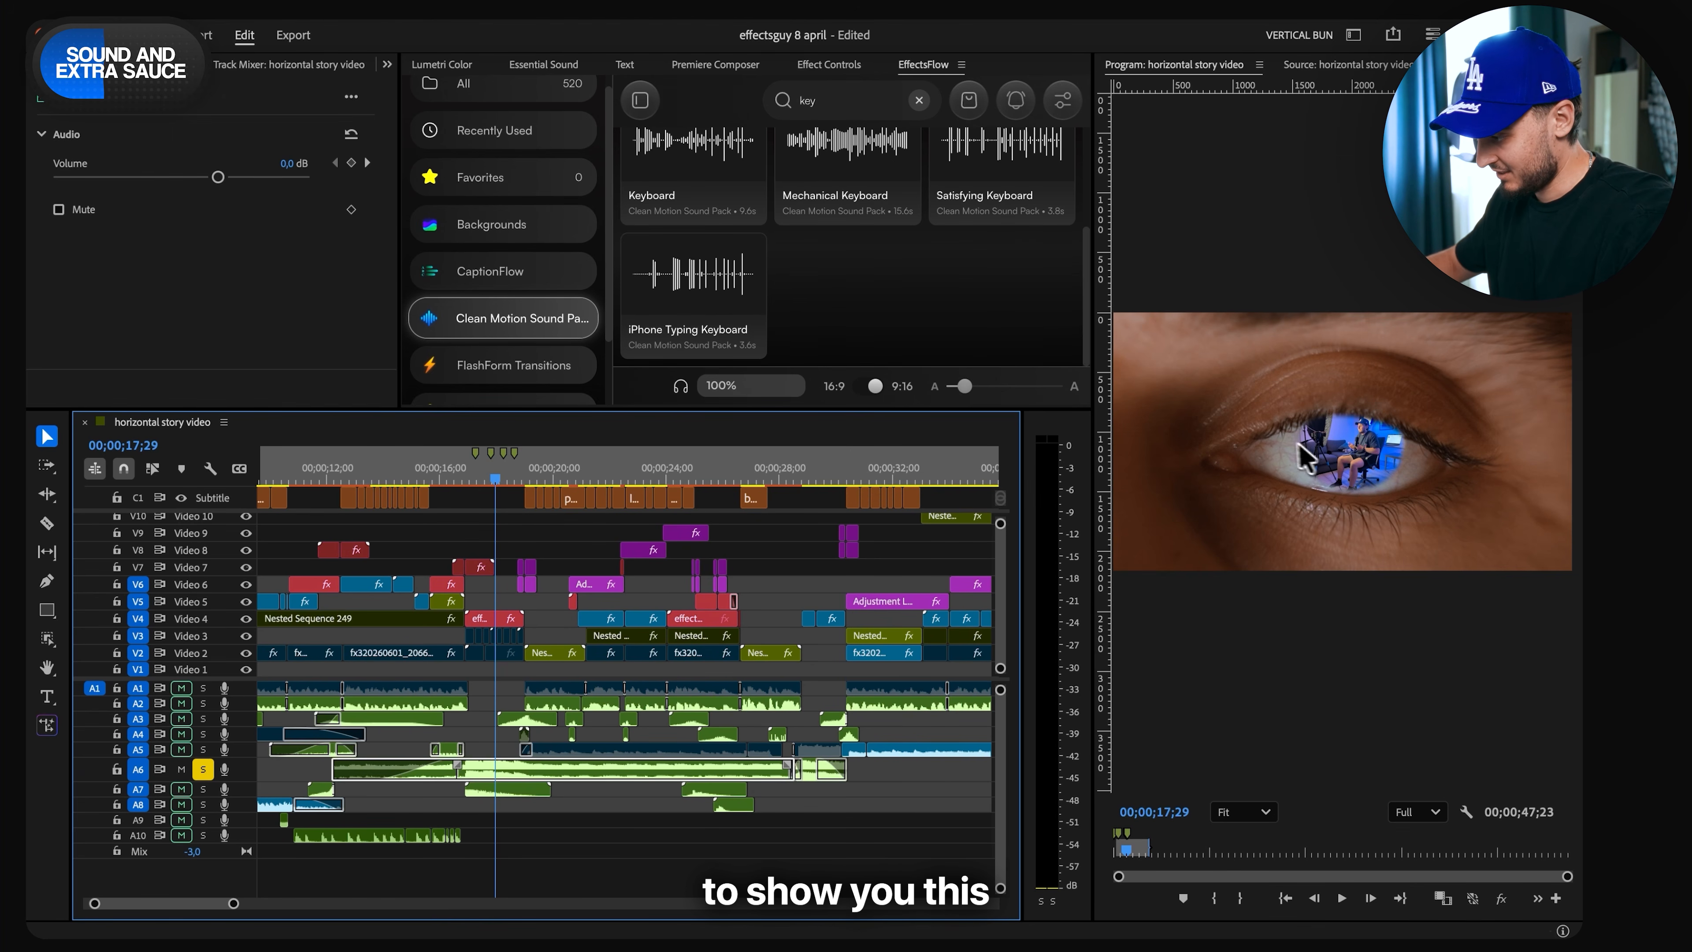
pyautogui.click(1306, 460)
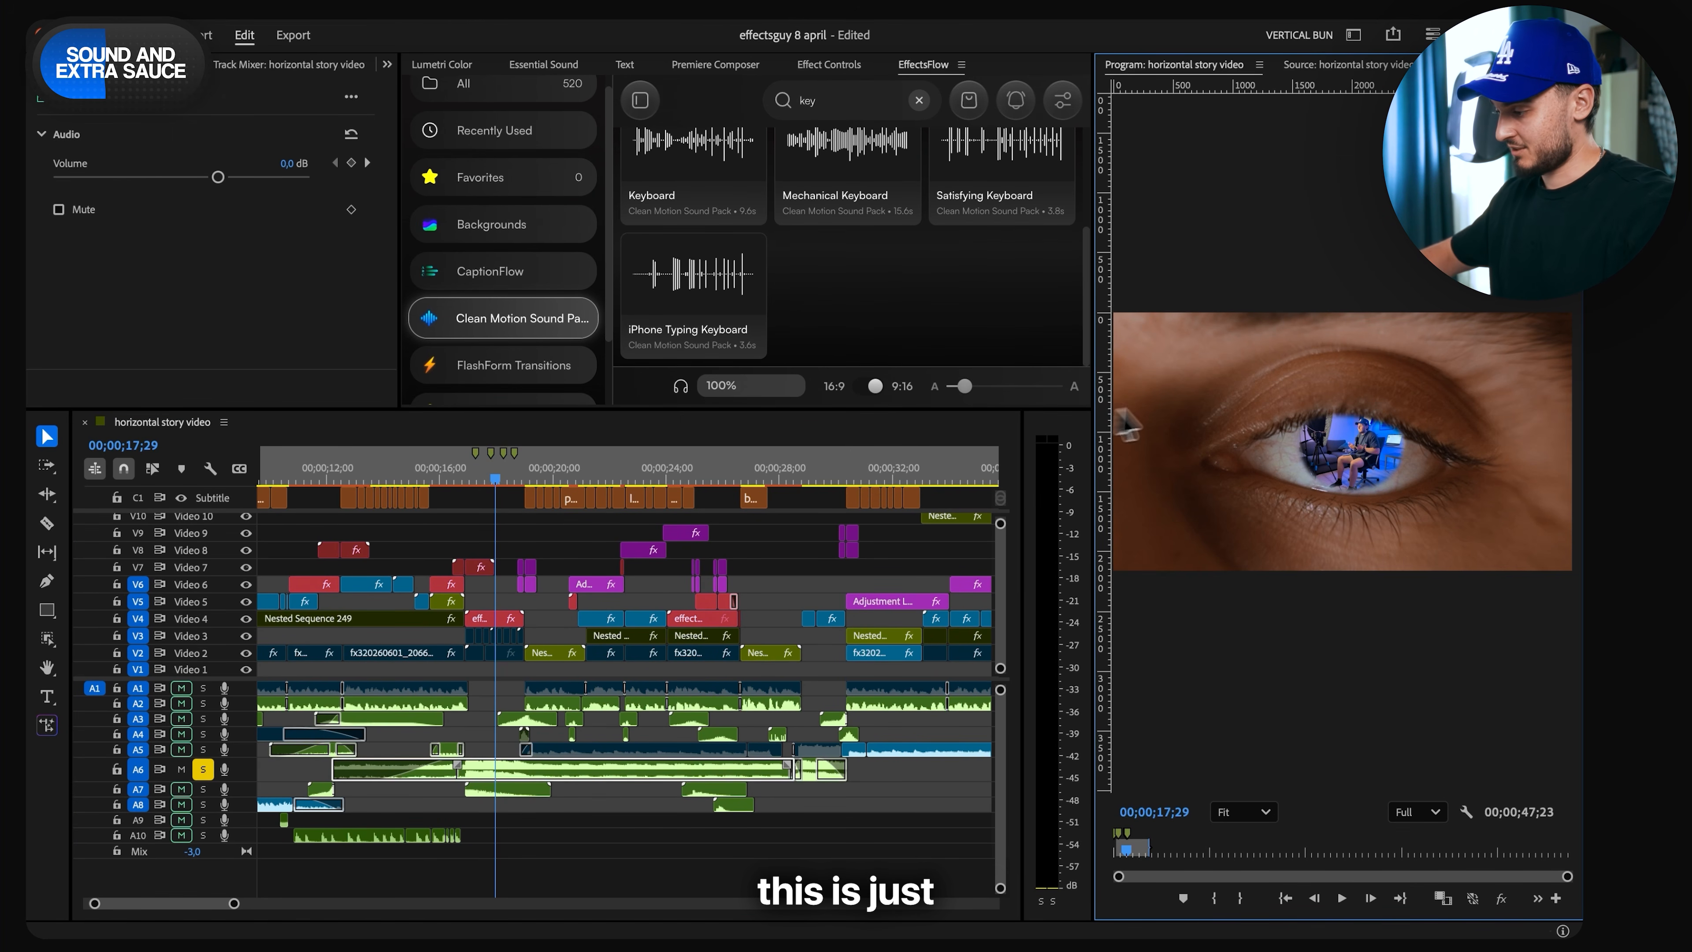
pyautogui.scroll(8, 1126, 423)
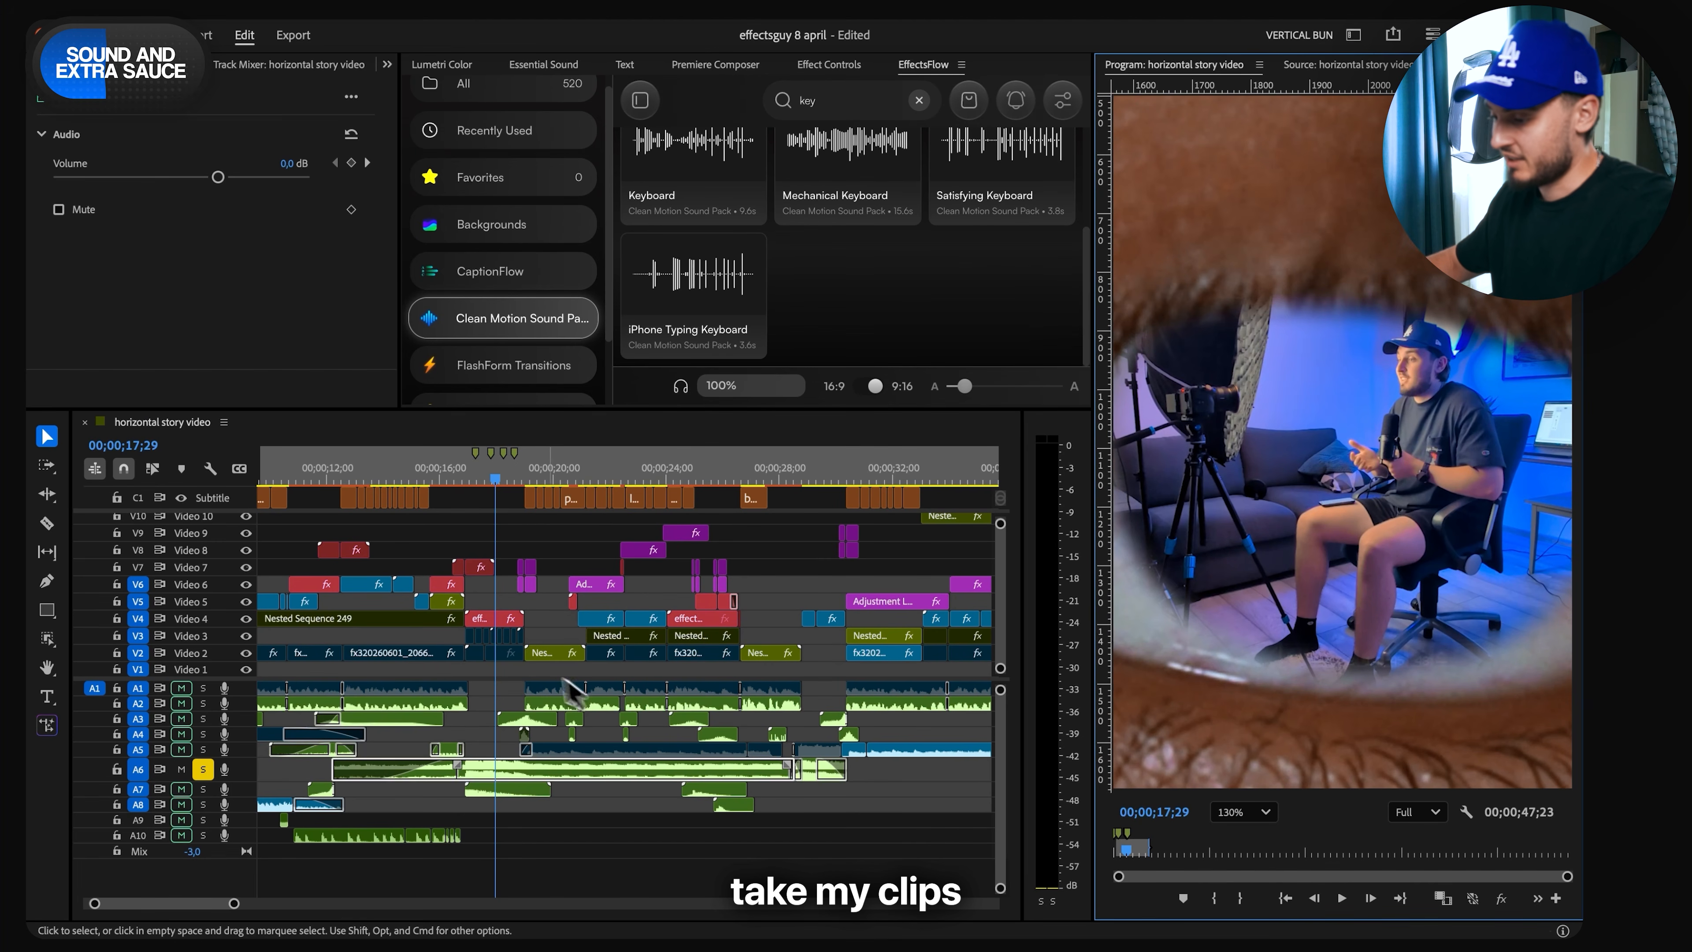
pyautogui.click(46, 640)
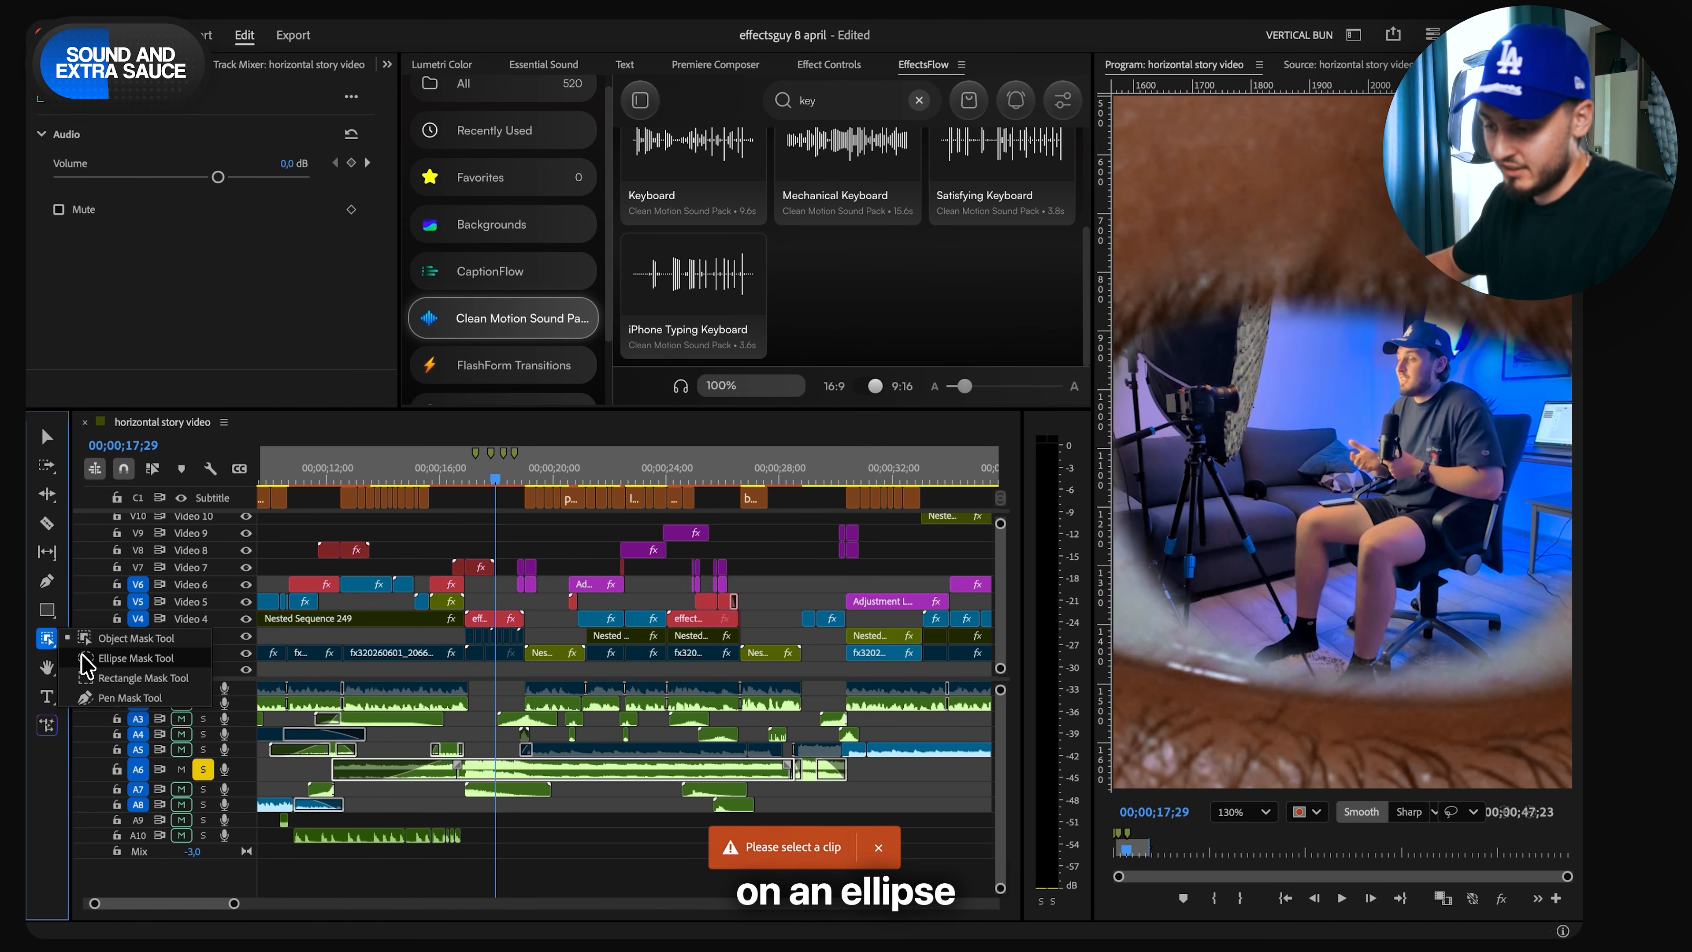
pyautogui.click(87, 659)
pyautogui.click(491, 618)
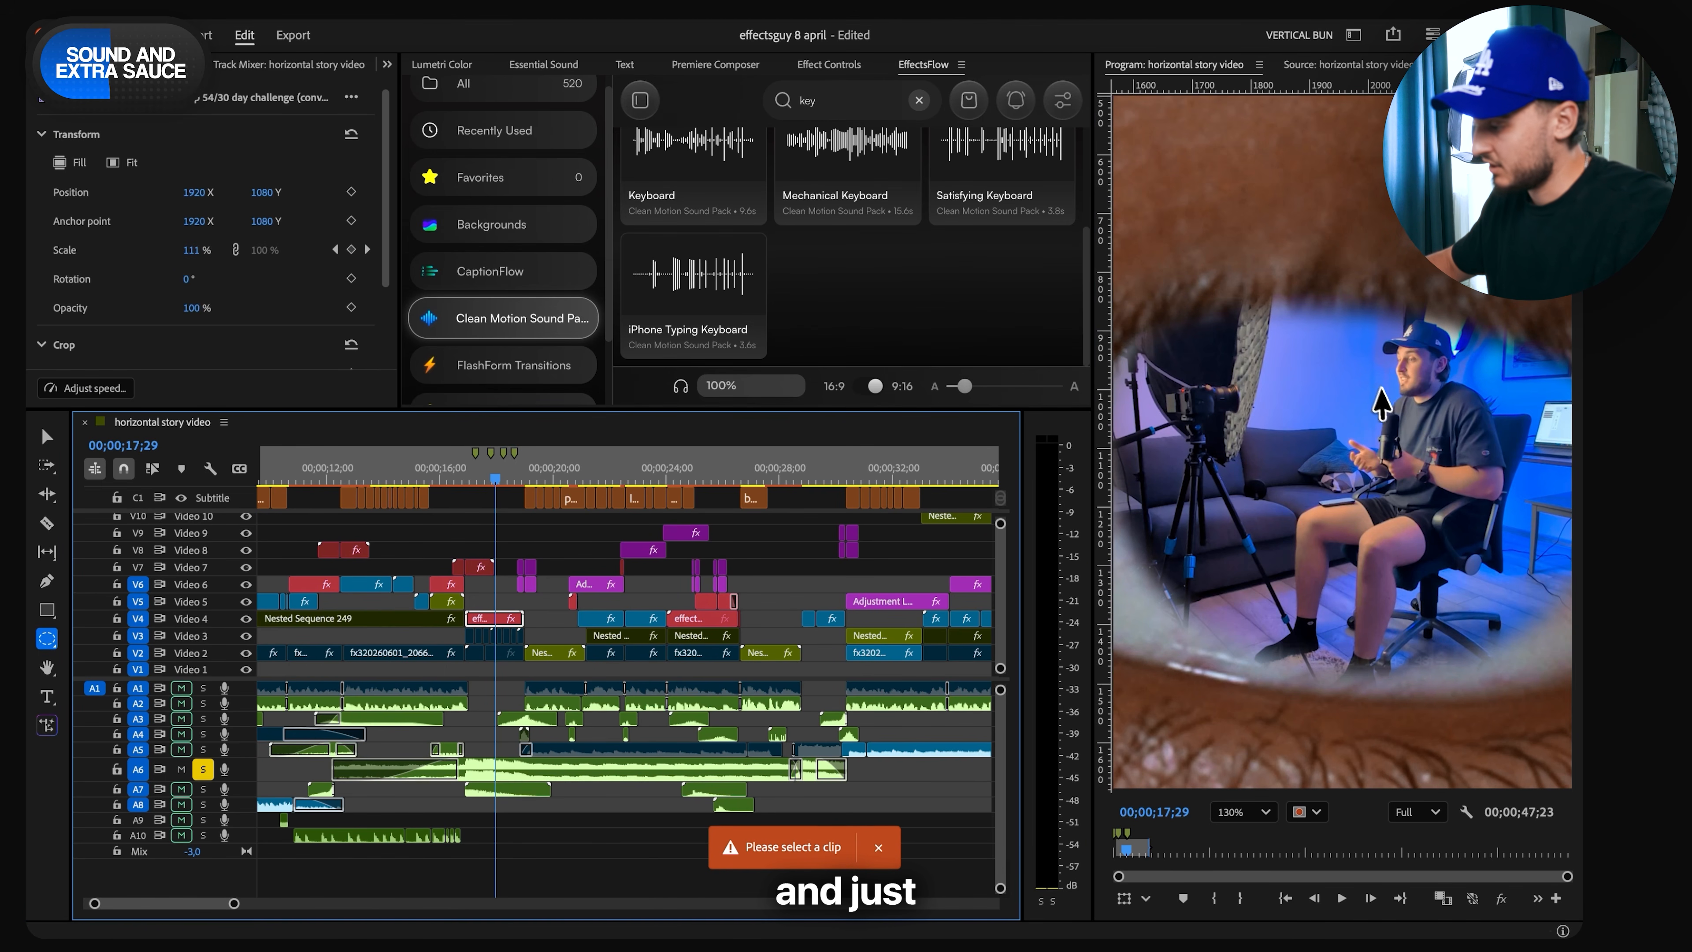
pyautogui.scroll(-5, 1356, 385)
pyautogui.moveTo(1270, 356); pyautogui.dragTo(1374, 453)
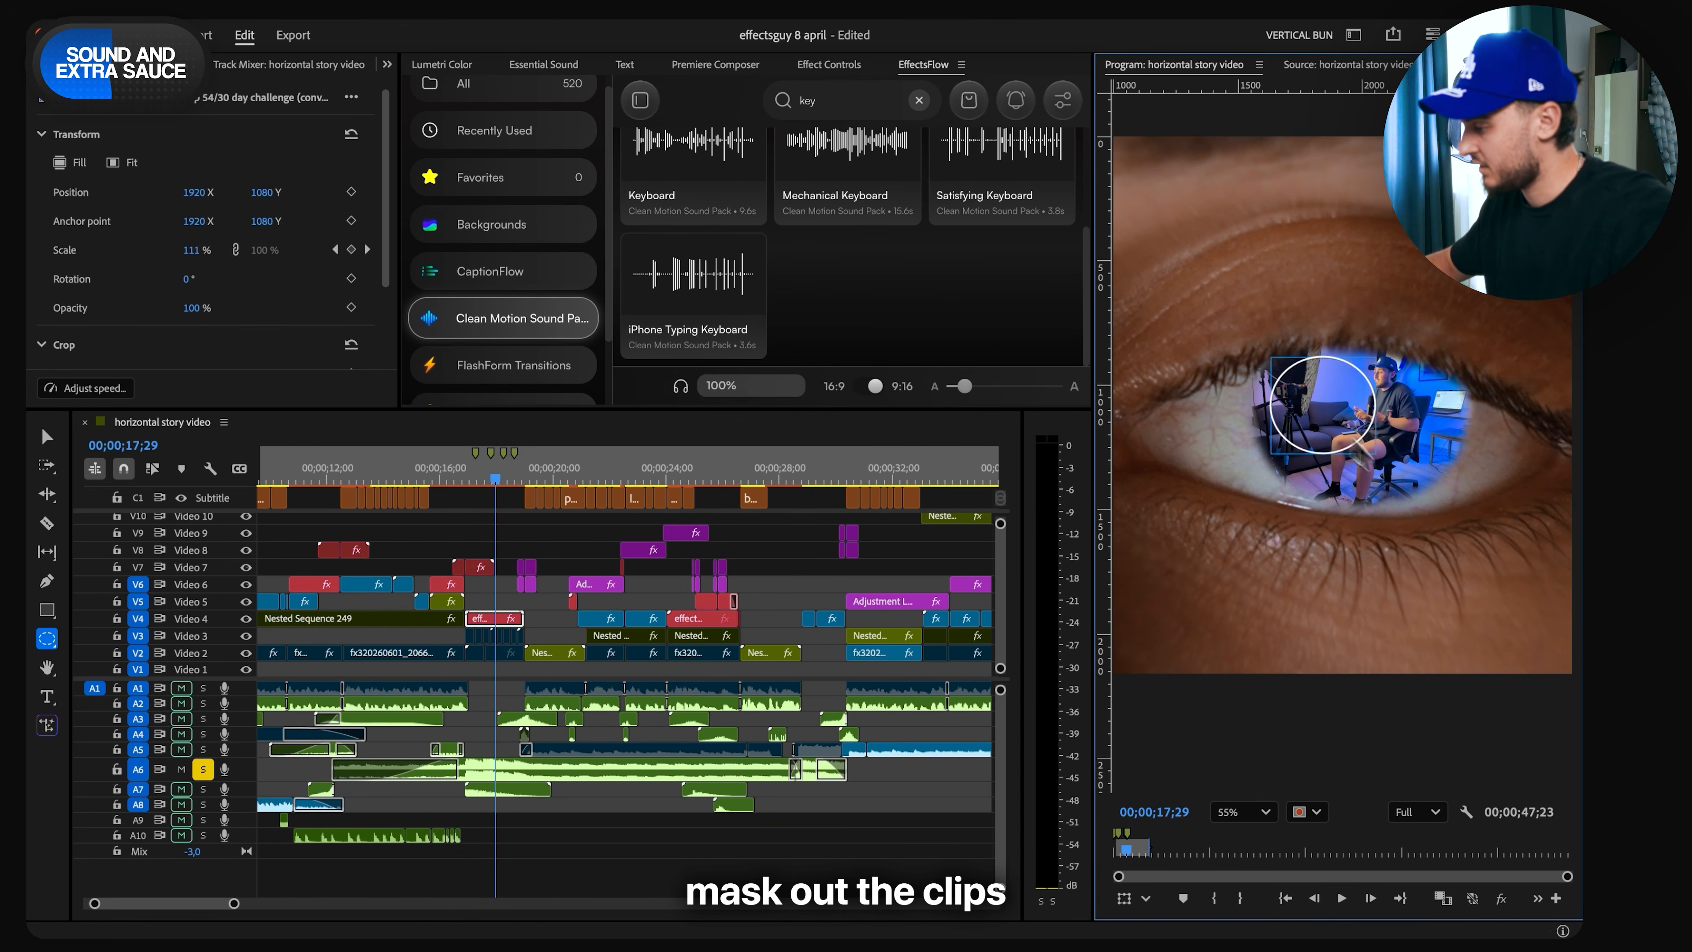
pyautogui.moveTo(1466, 520); pyautogui.dragTo(1460, 508)
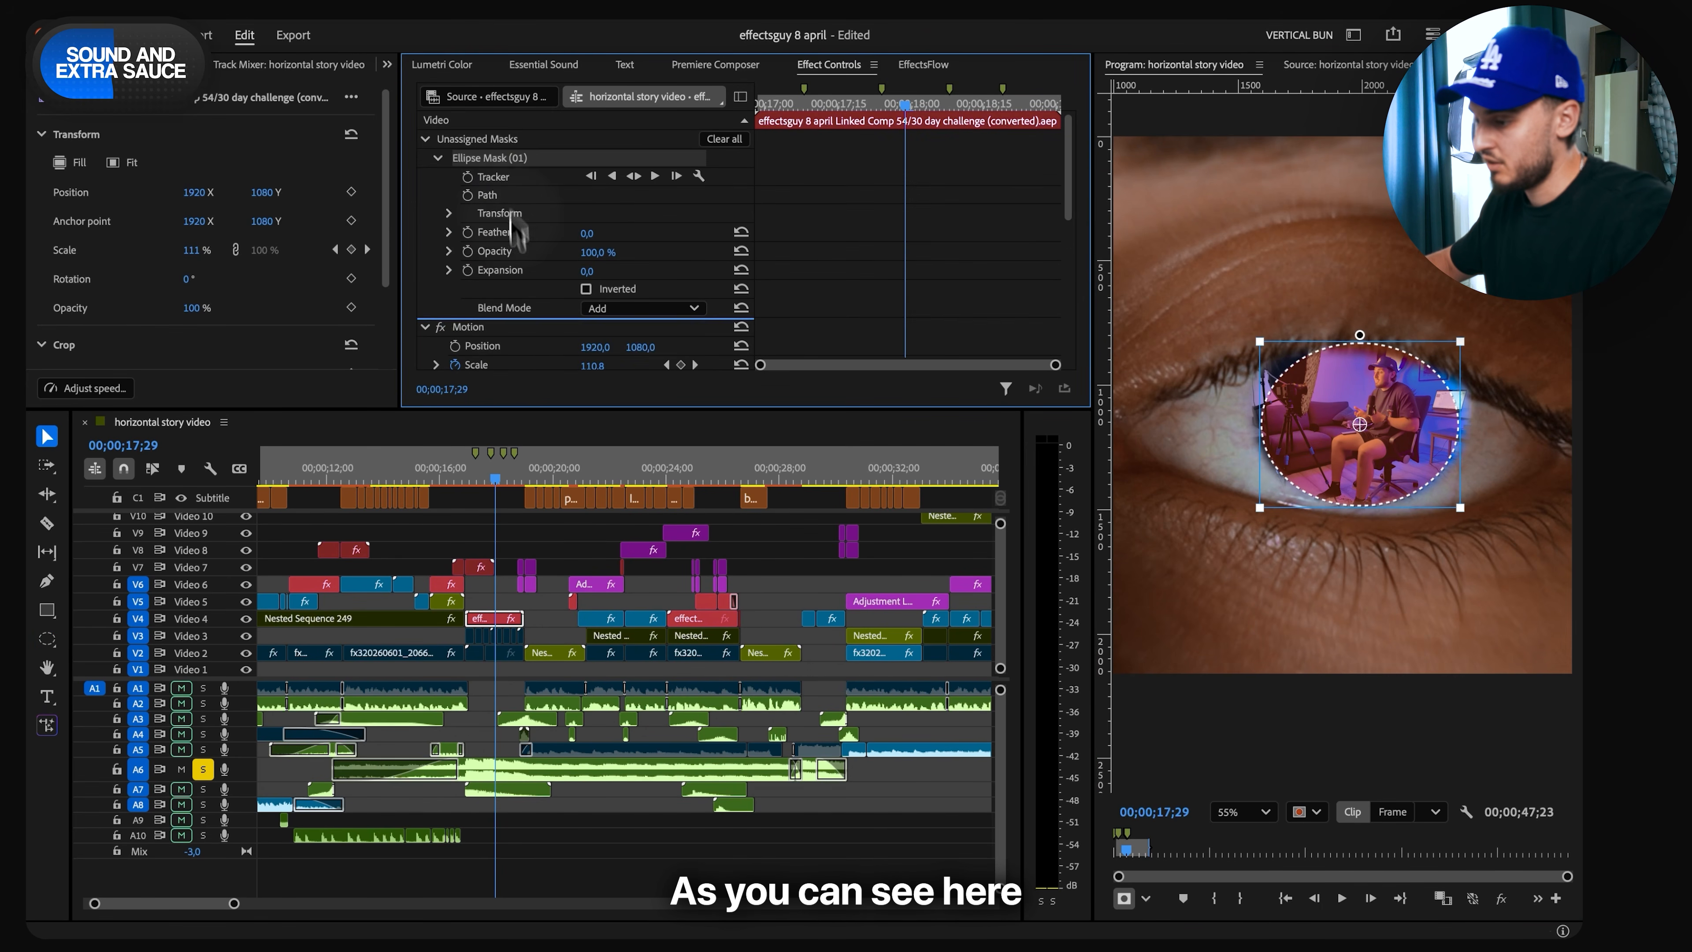
# - Try assigning the ellipse mask to the Video 4 clip's Opacity, then revert it and reselect the clip
pyautogui.scroll(-5, 512, 267)
pyautogui.moveTo(487, 270); pyautogui.dragTo(487, 265)
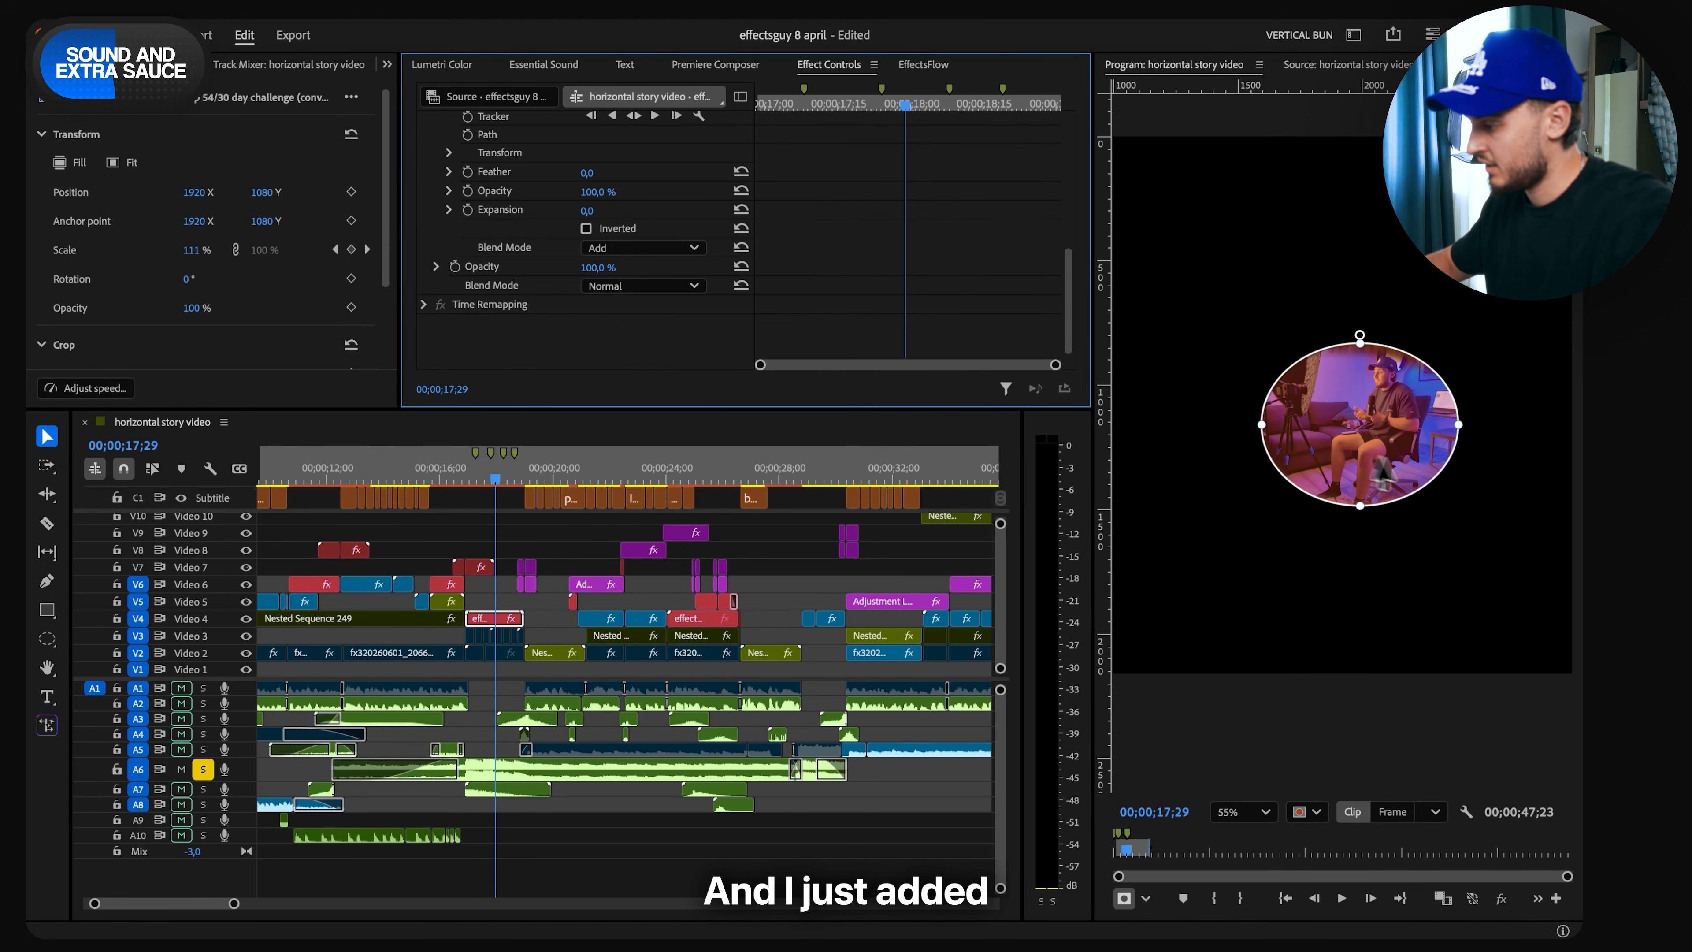
pyautogui.click(1341, 400)
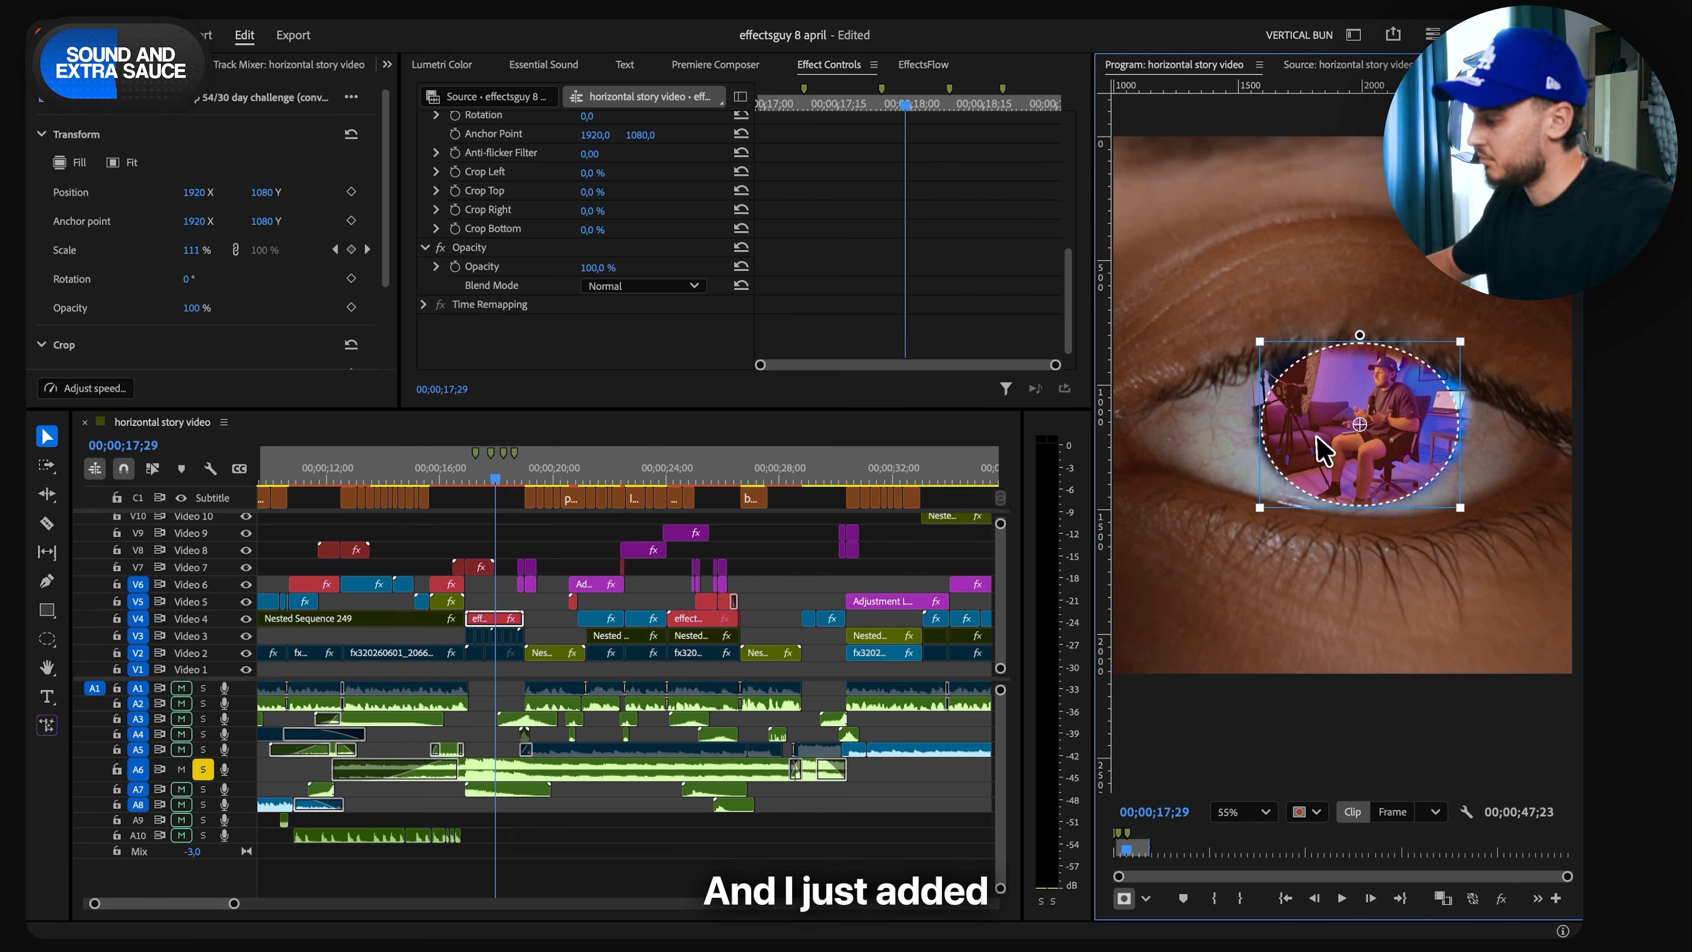
pyautogui.click(507, 623)
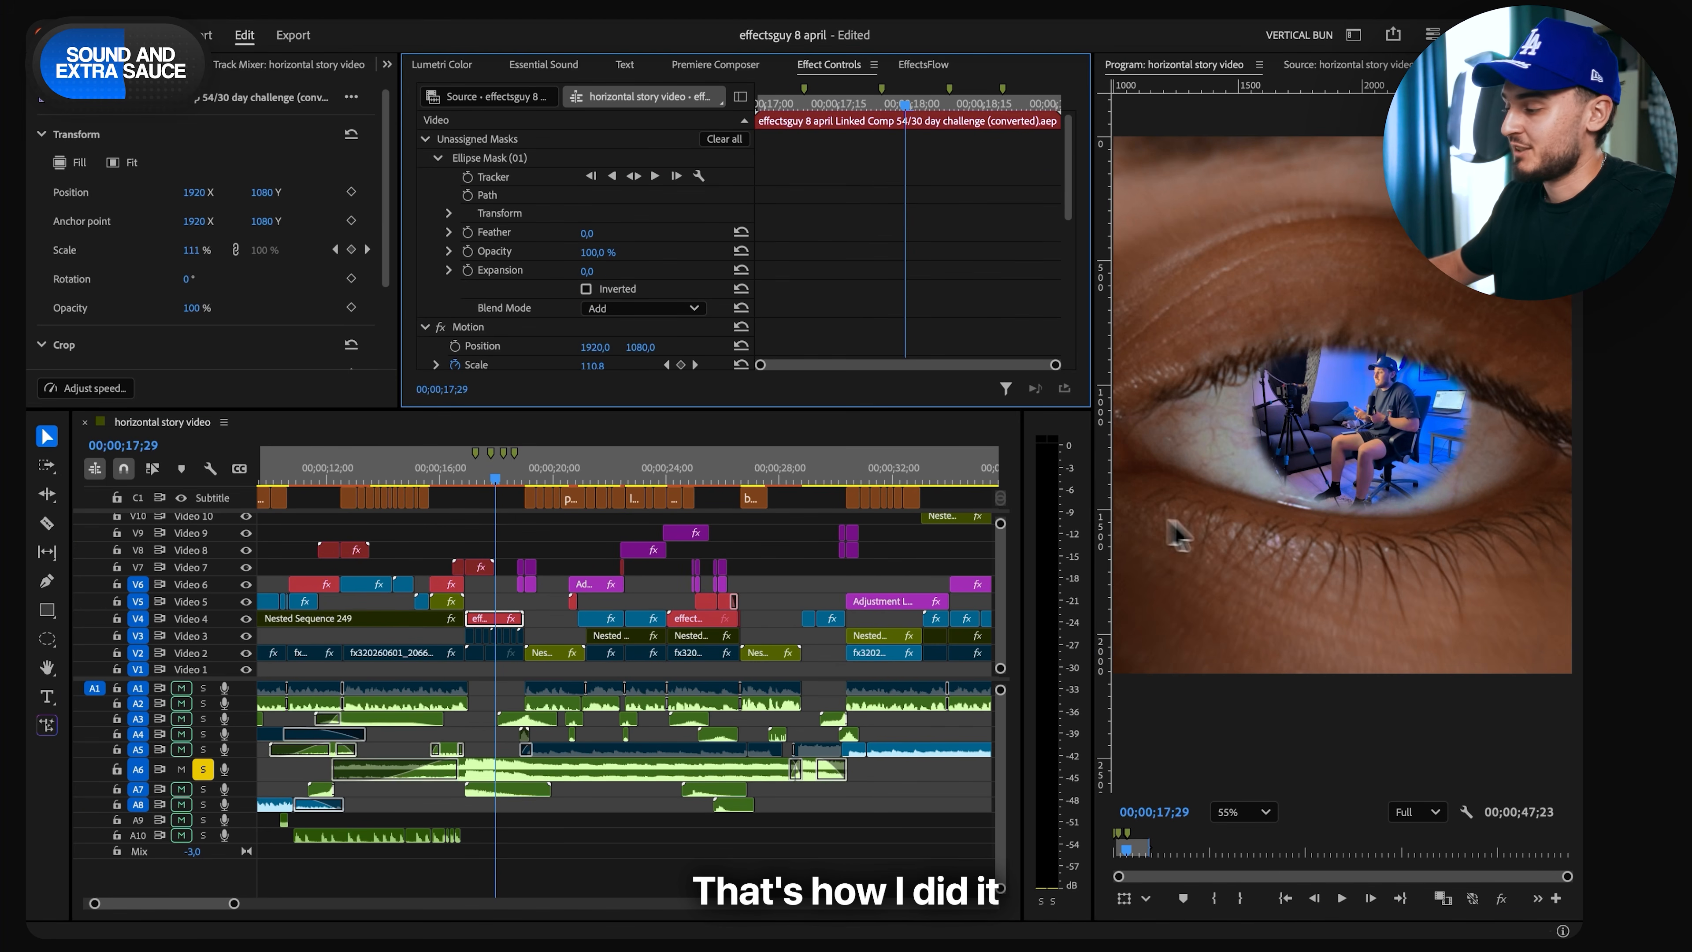
# - Play the Audio 6 music from 00;00;19;07, then switch the solo to Audio 5 and listen to that track
pyautogui.scroll(-4, 1316, 380)
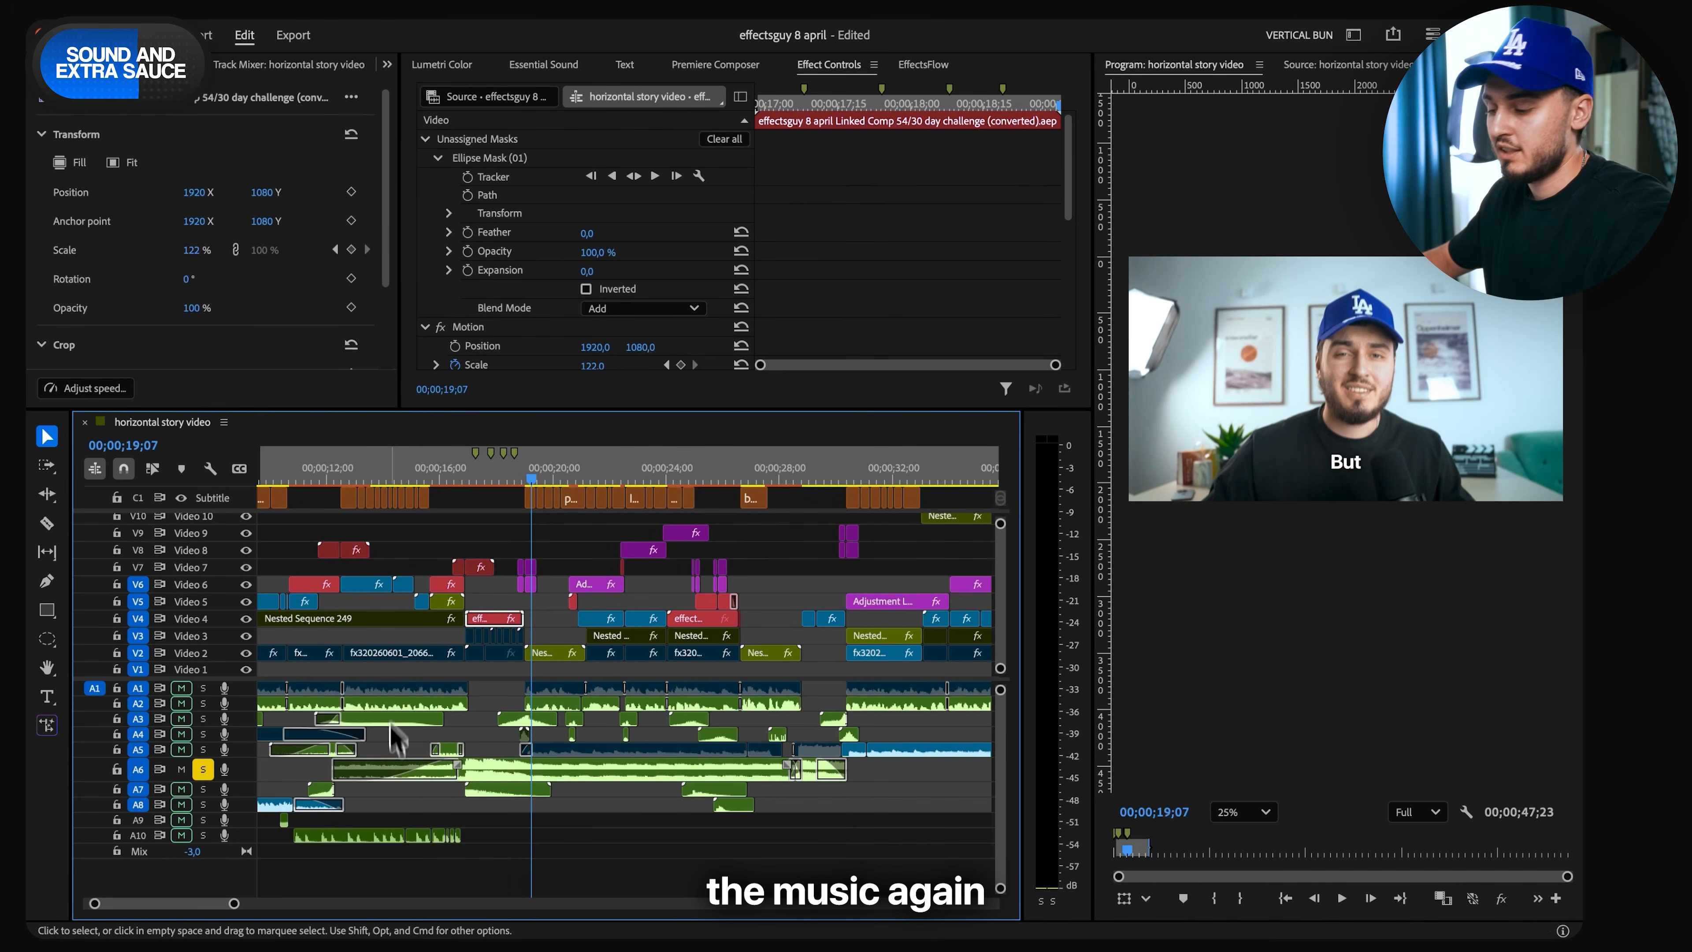
pyautogui.press('space')
pyautogui.hscroll(3, 647, 761)
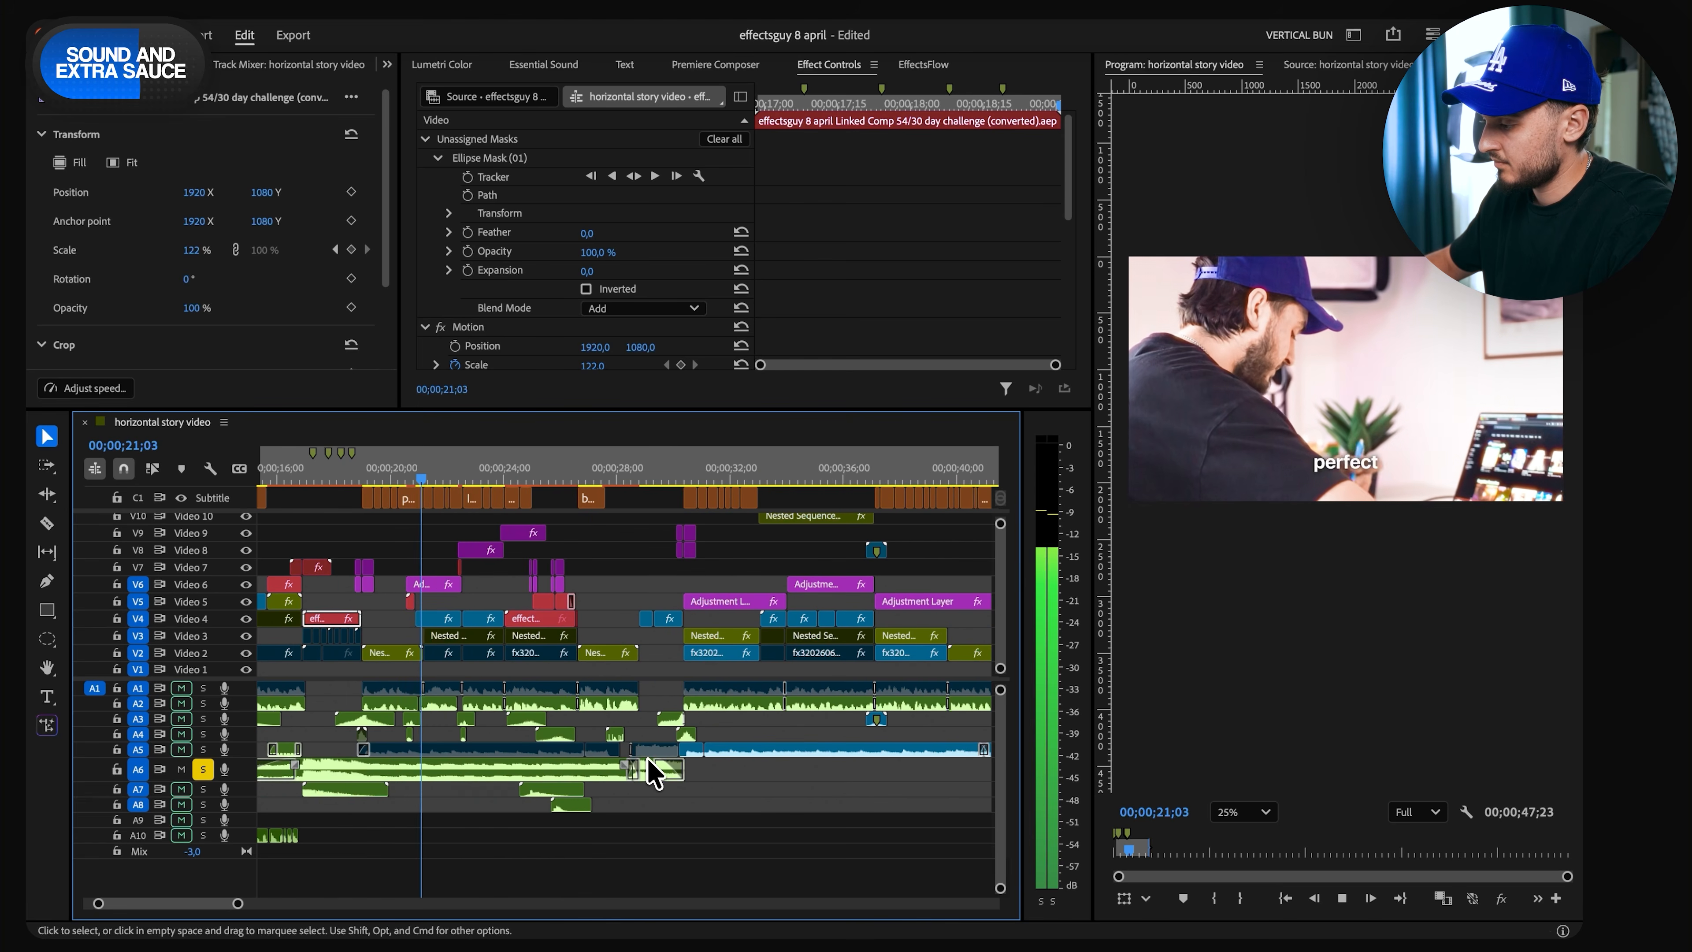
pyautogui.click(203, 770)
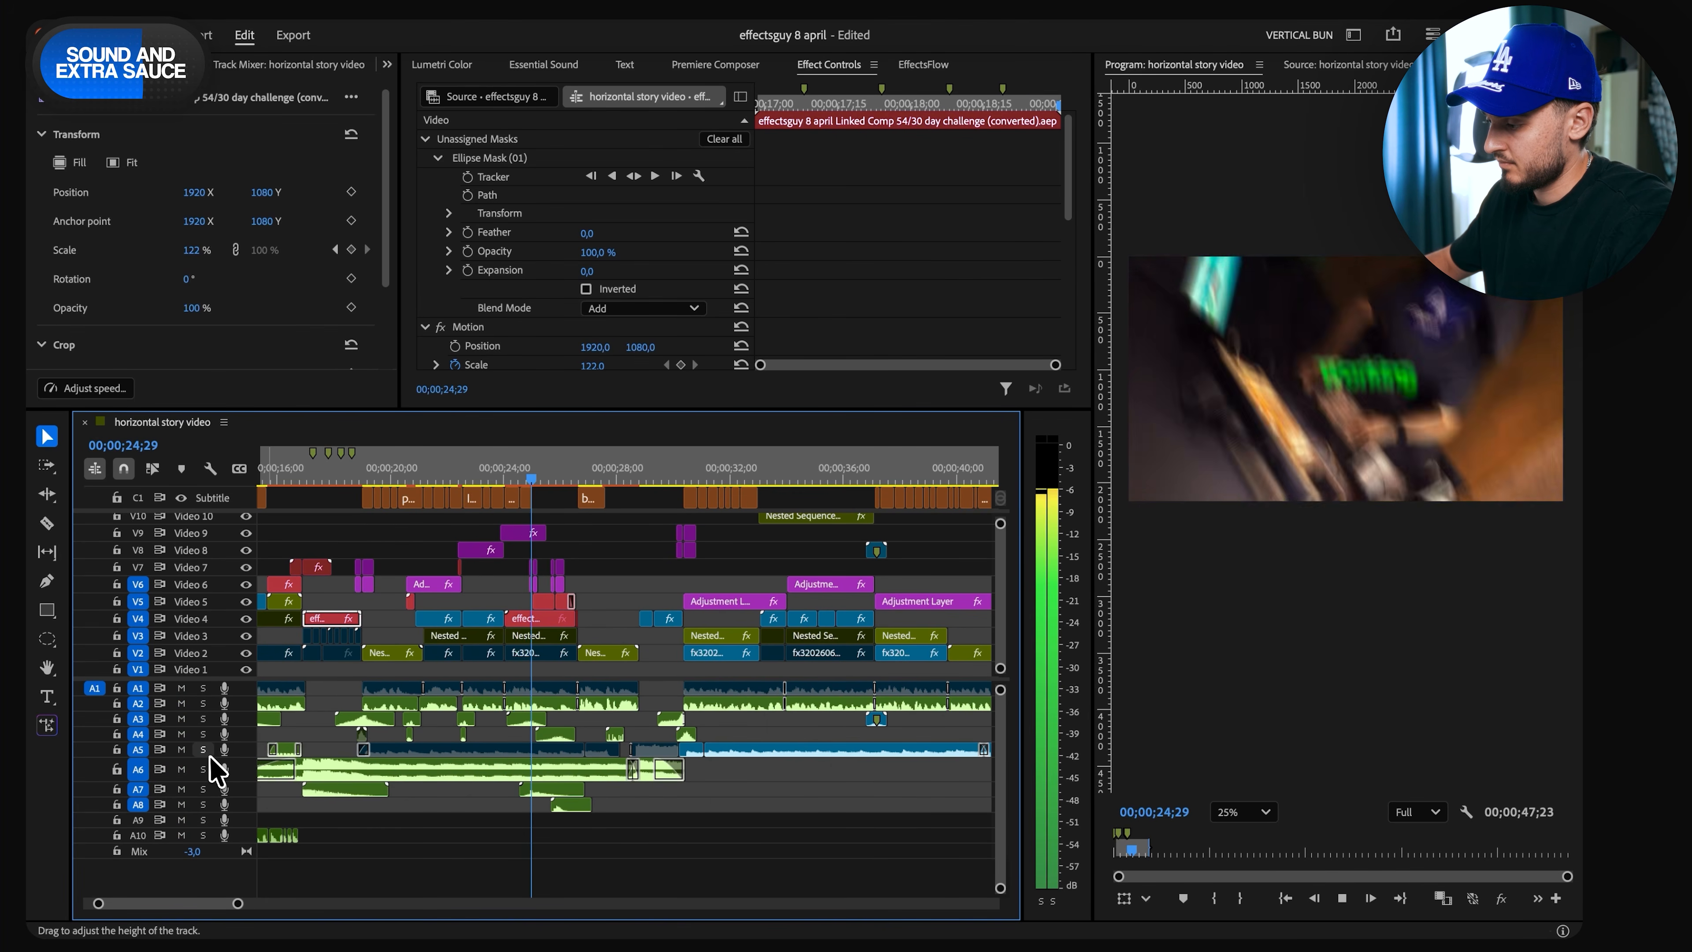
pyautogui.click(203, 749)
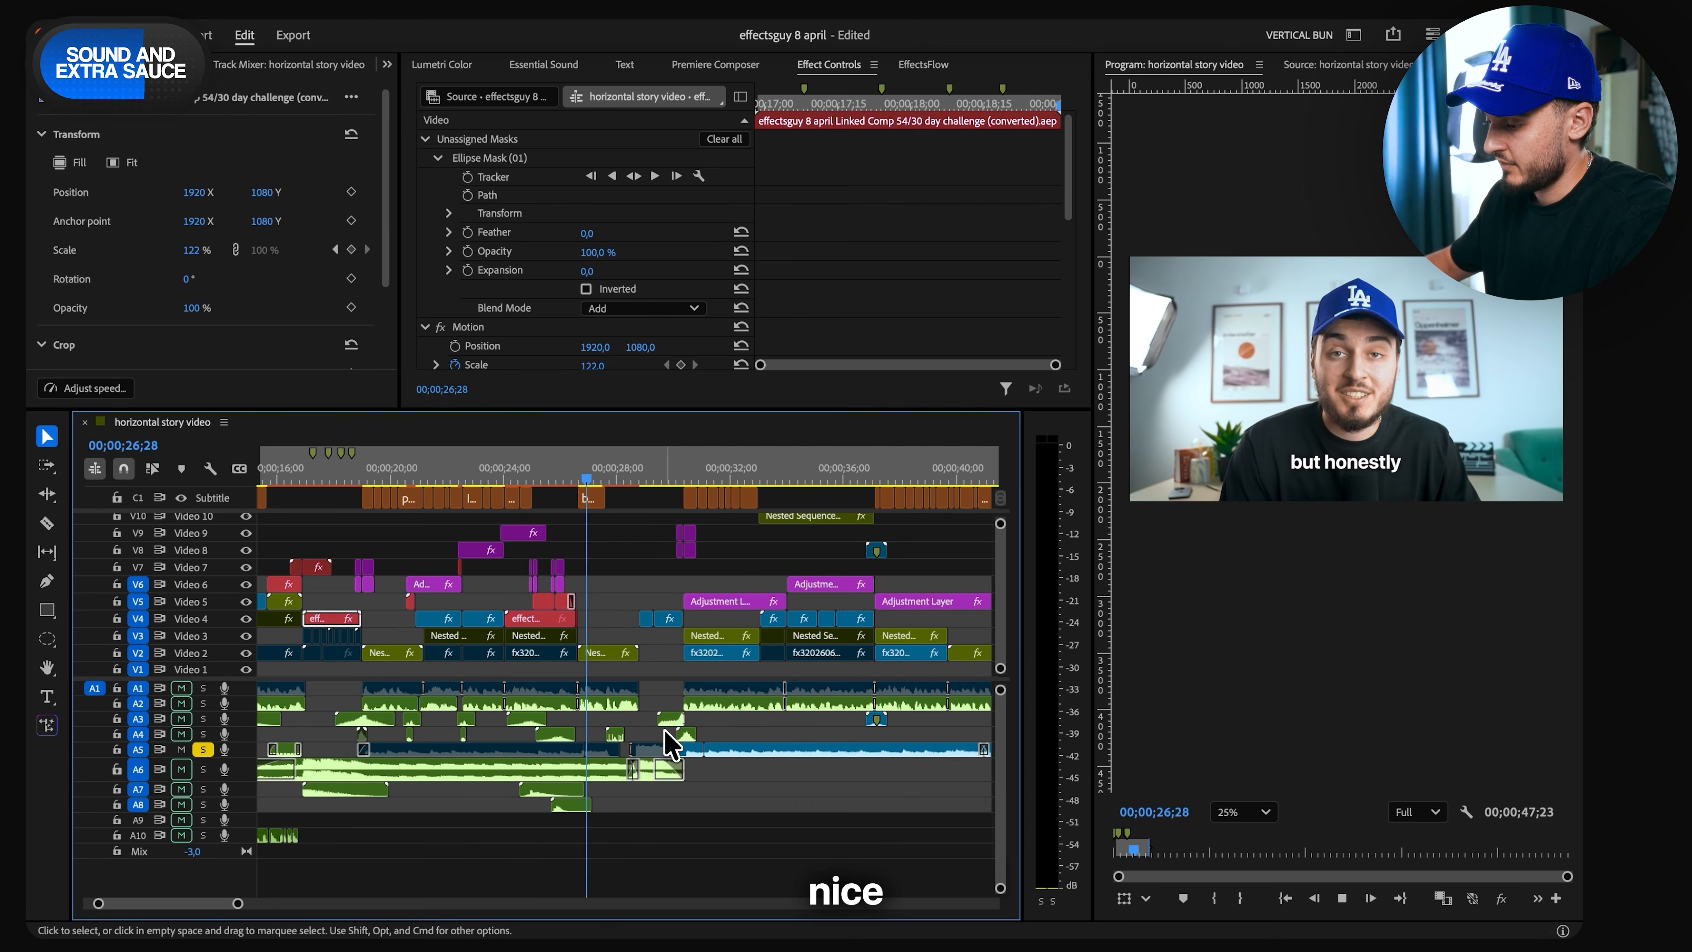
pyautogui.press('space')
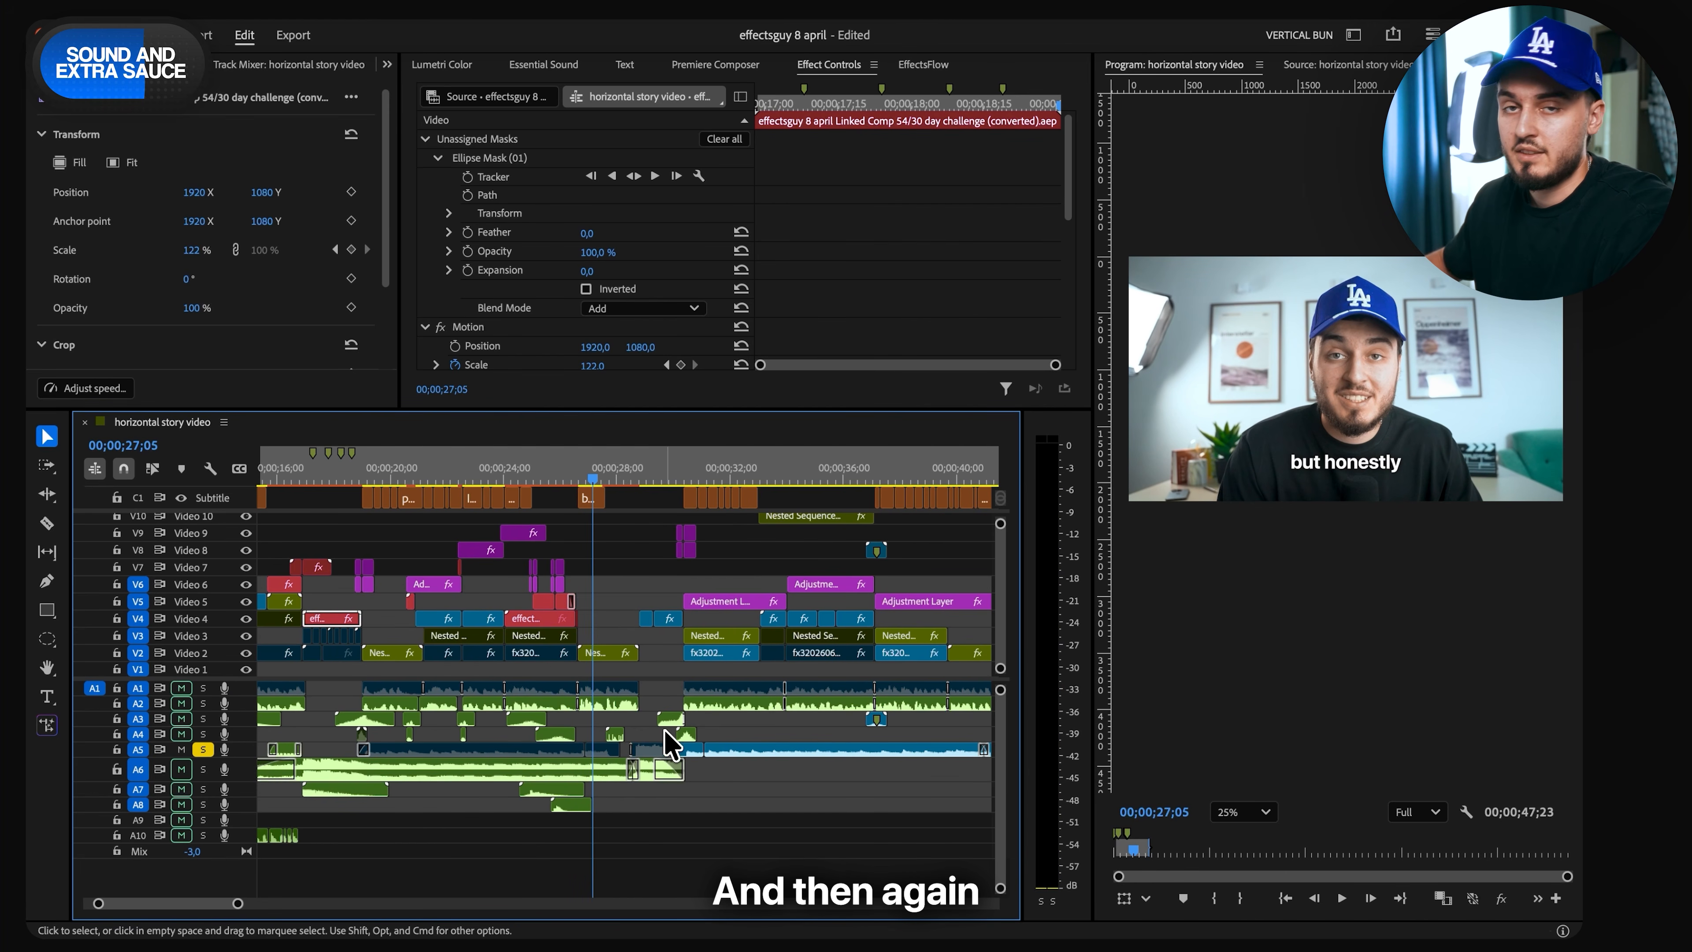
# - Switch the solo back to Audio 6 and listen to its music from 00;00;27;05
pyautogui.click(204, 749)
pyautogui.click(203, 770)
pyautogui.press('space')
pyautogui.press('space')
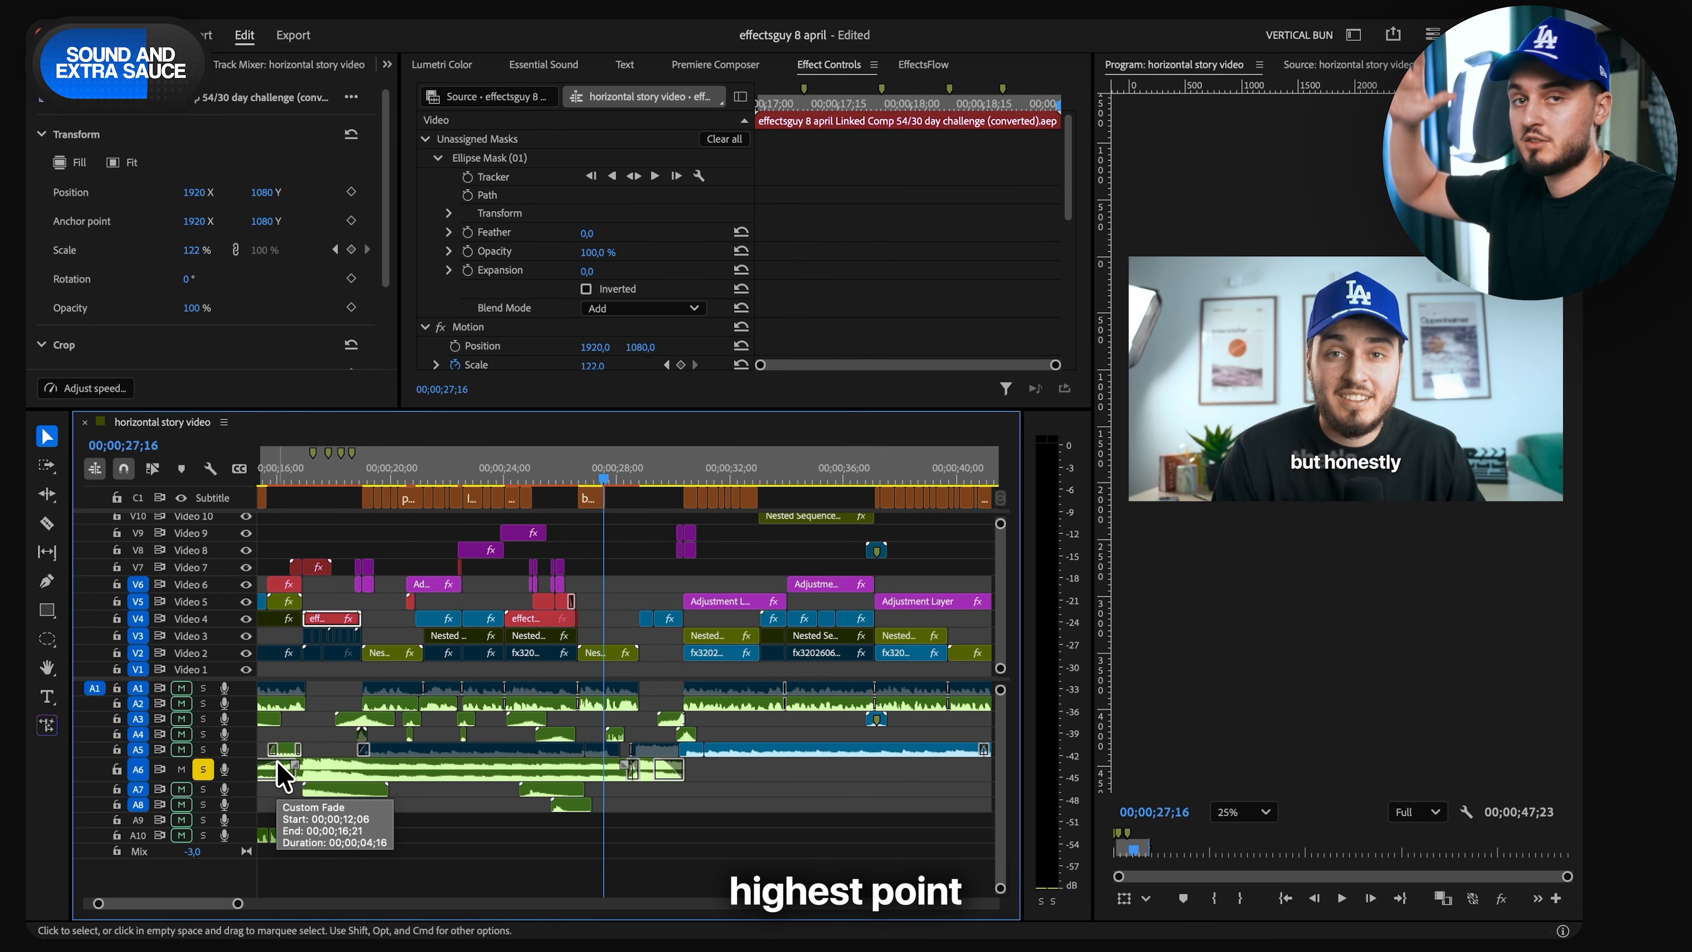
pyautogui.press('space')
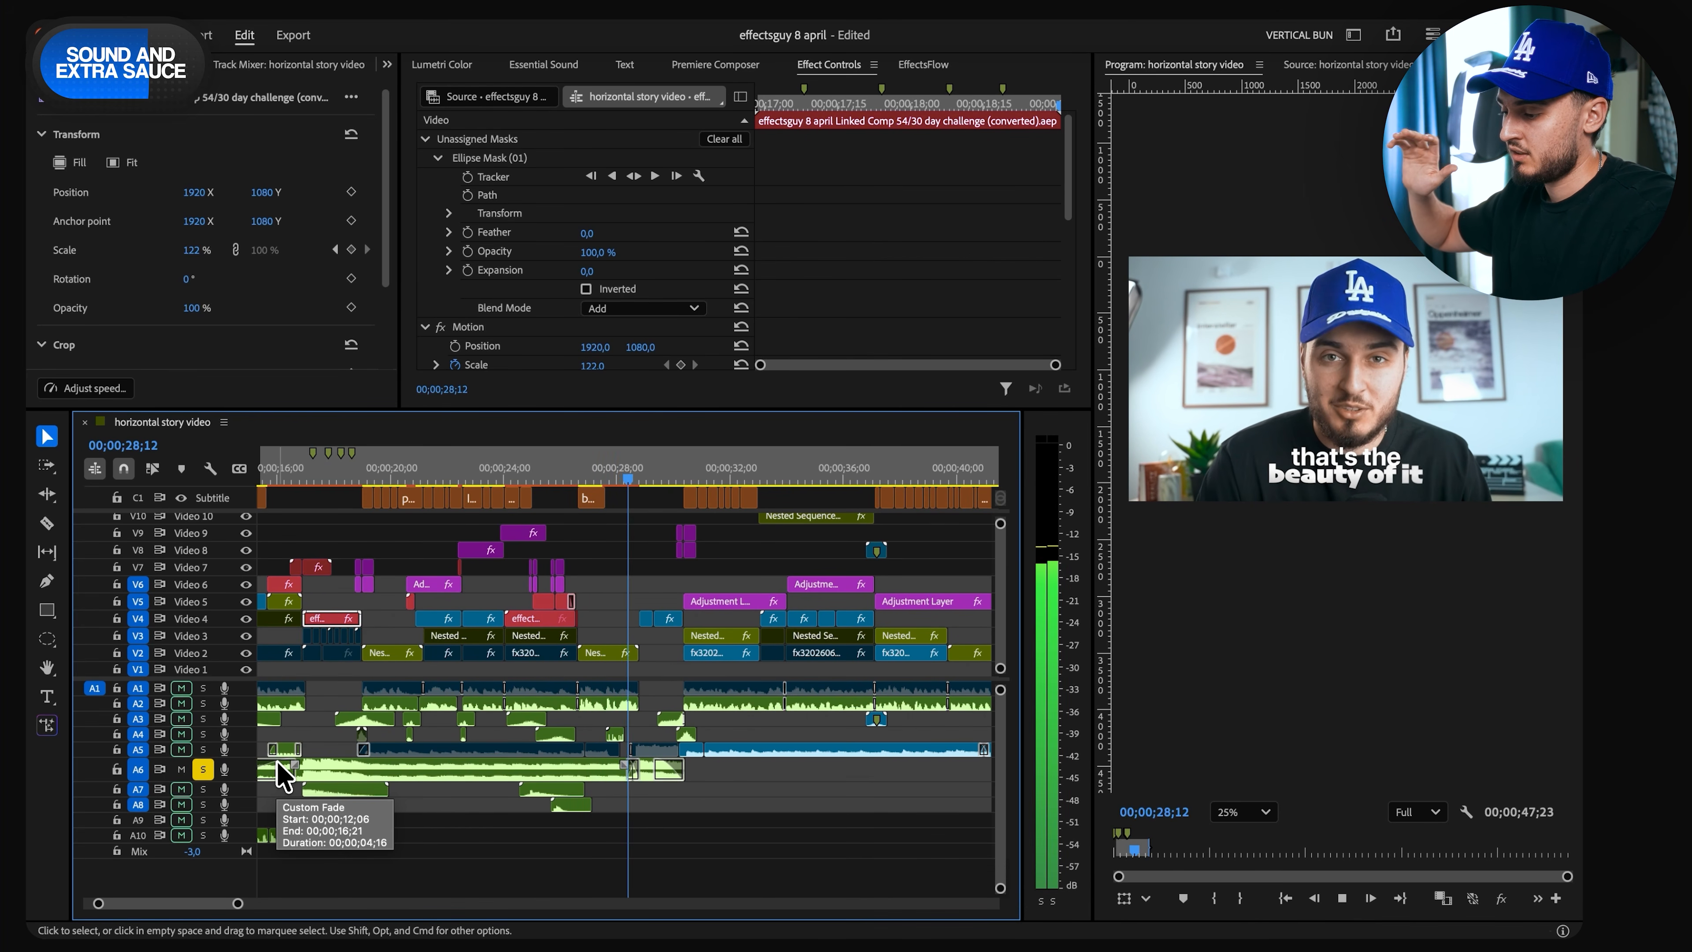
pyautogui.press('space')
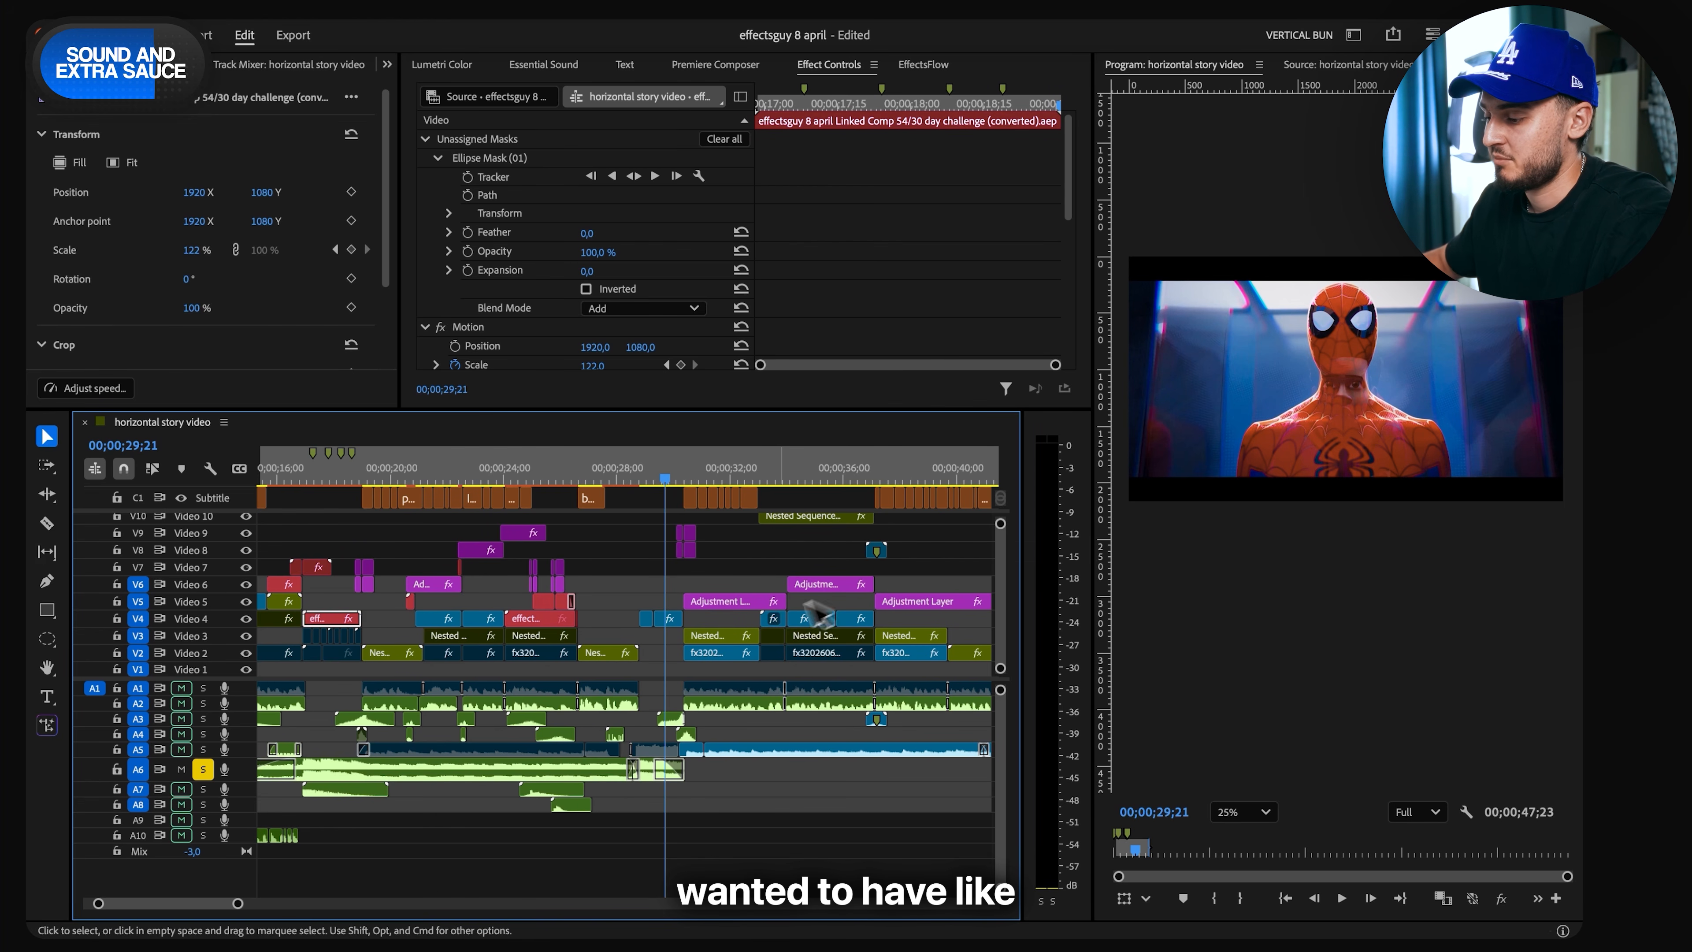
# - Switch the solo from Audio 6 to Audio 5, listen from 00;00;30;00, and save the project
pyautogui.click(203, 769)
pyautogui.click(202, 751)
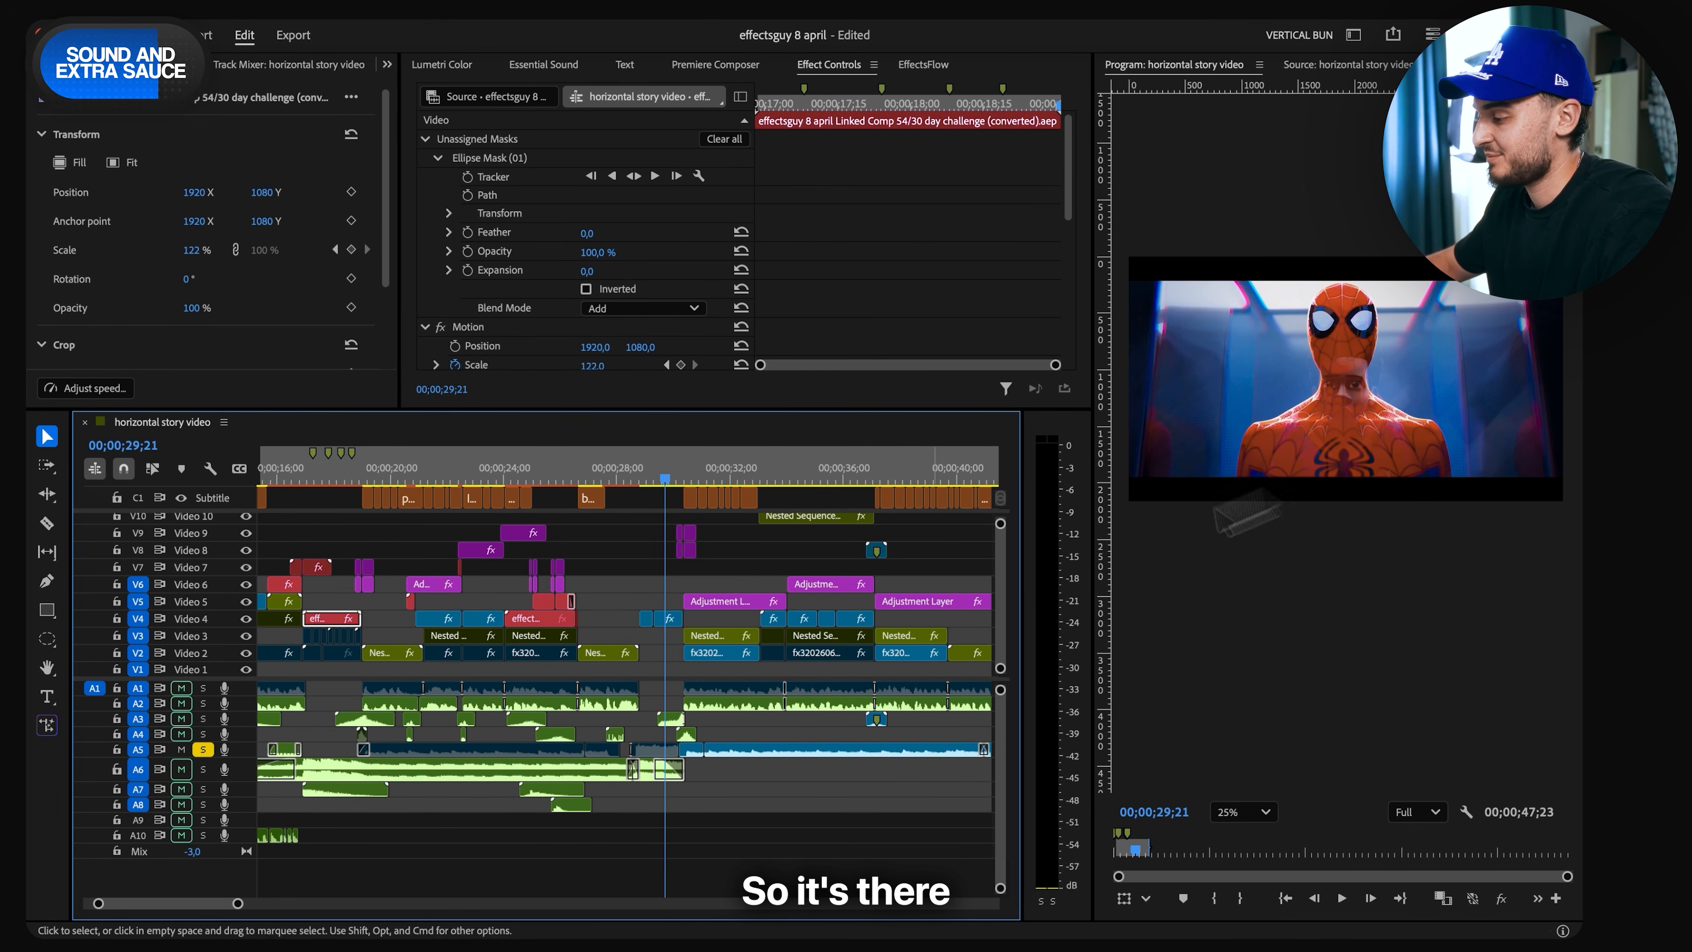
pyautogui.scroll(-3, 600, 659)
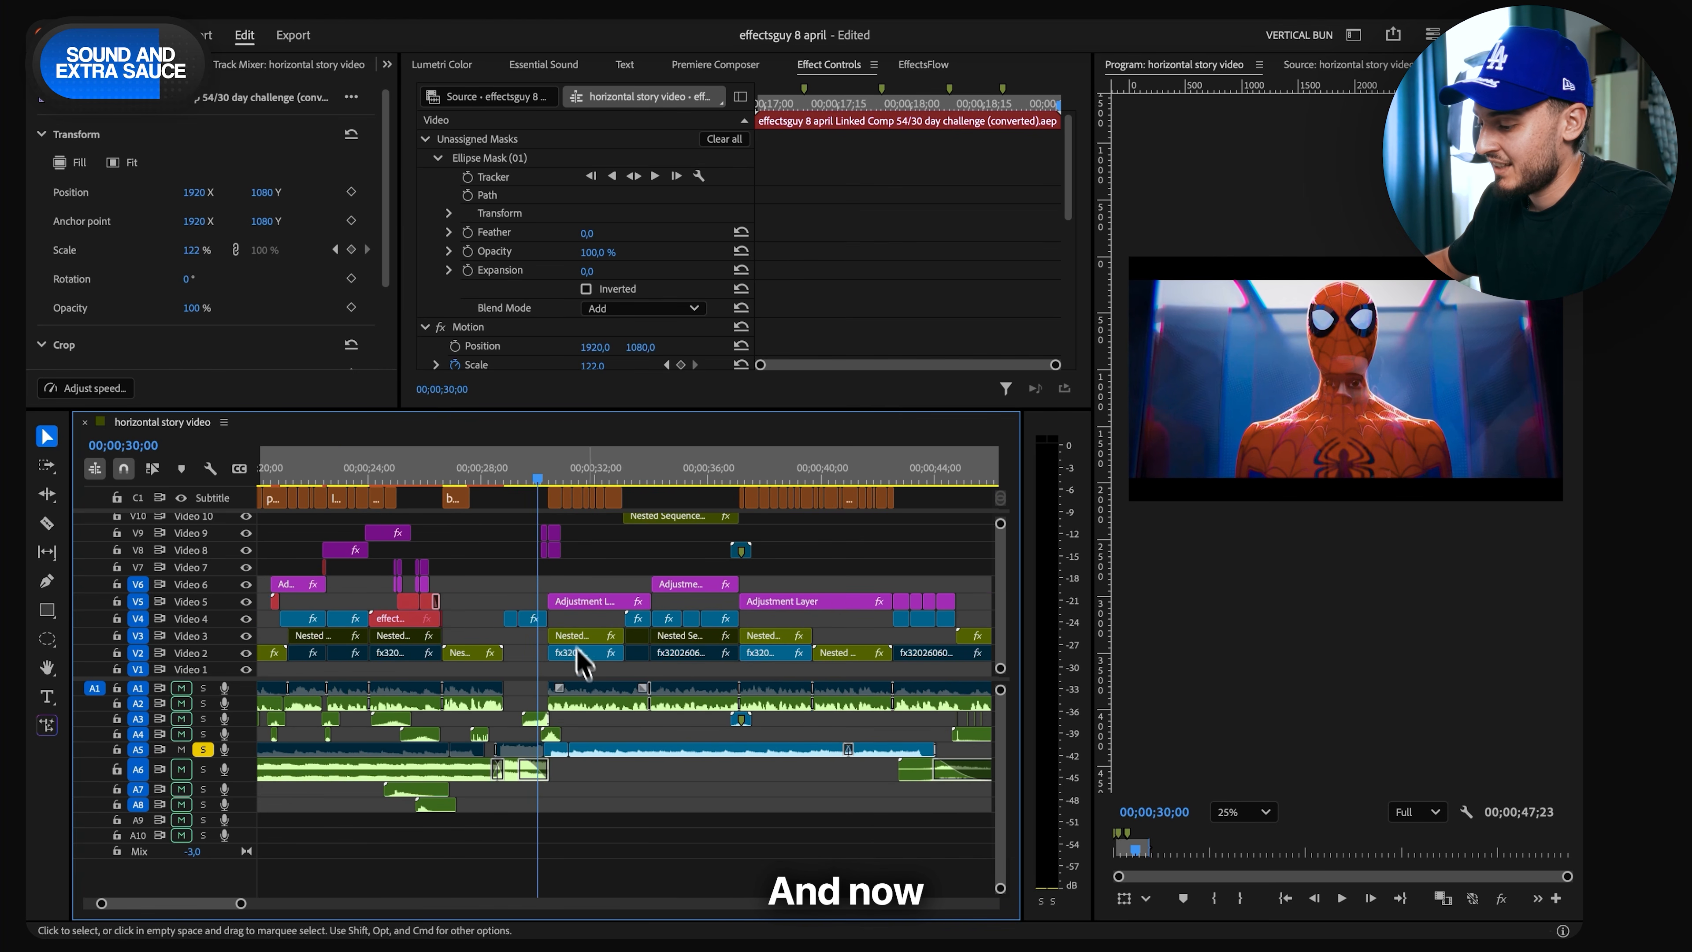
pyautogui.press('space')
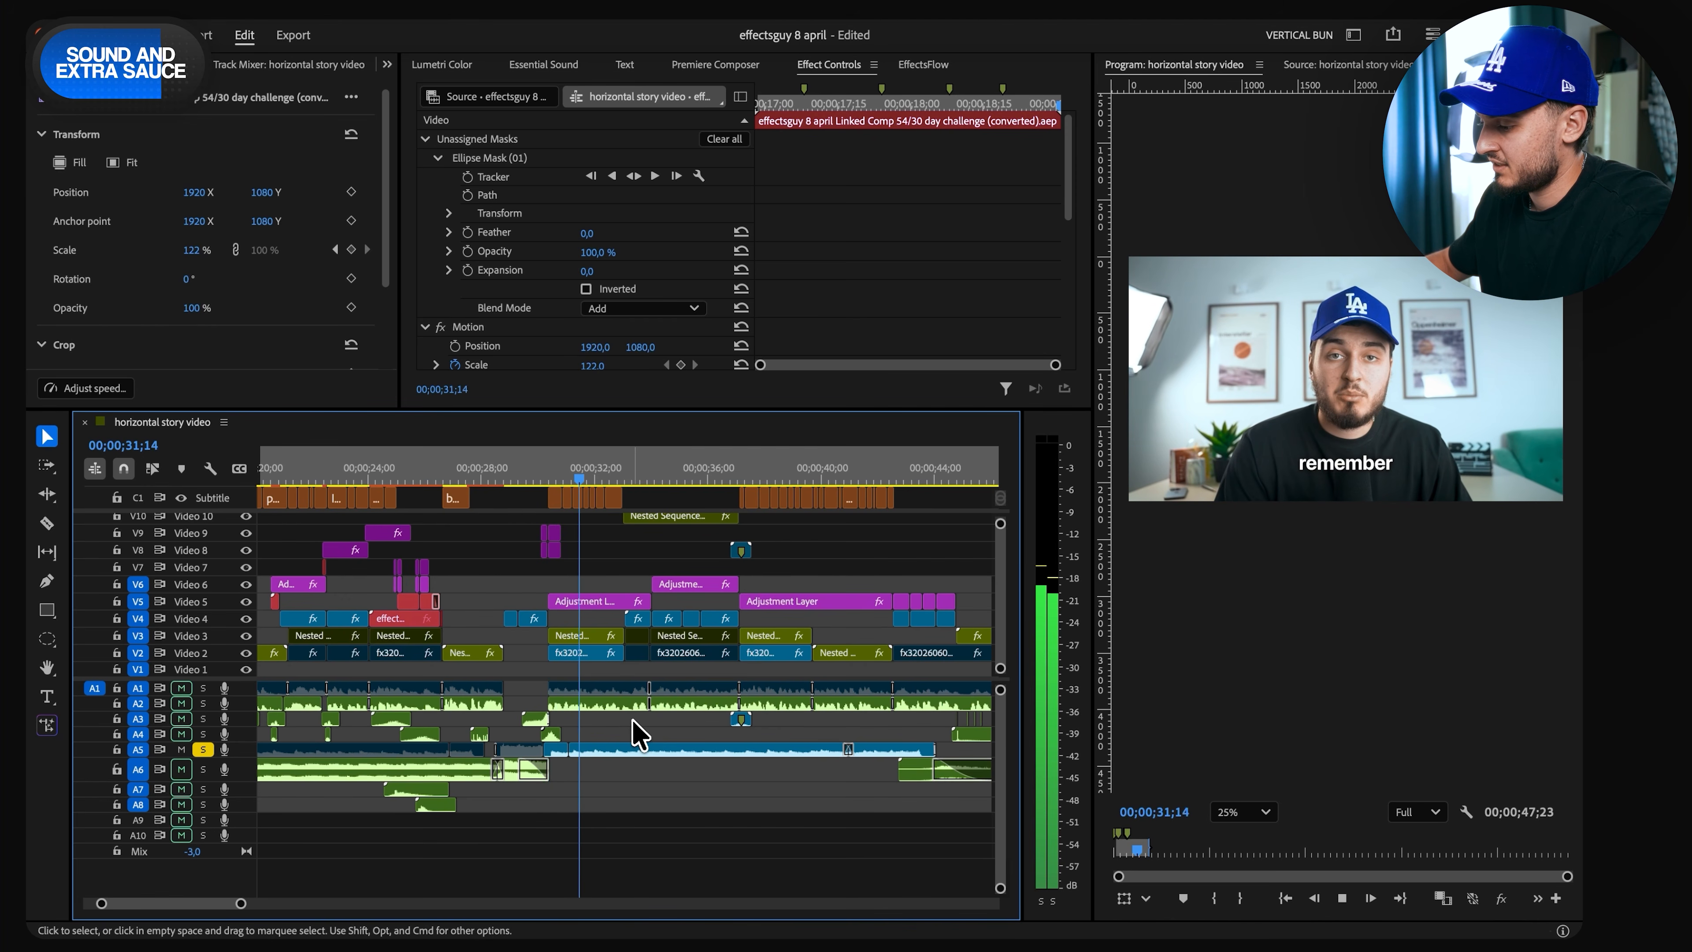
pyautogui.press('space')
pyautogui.press('super+s')
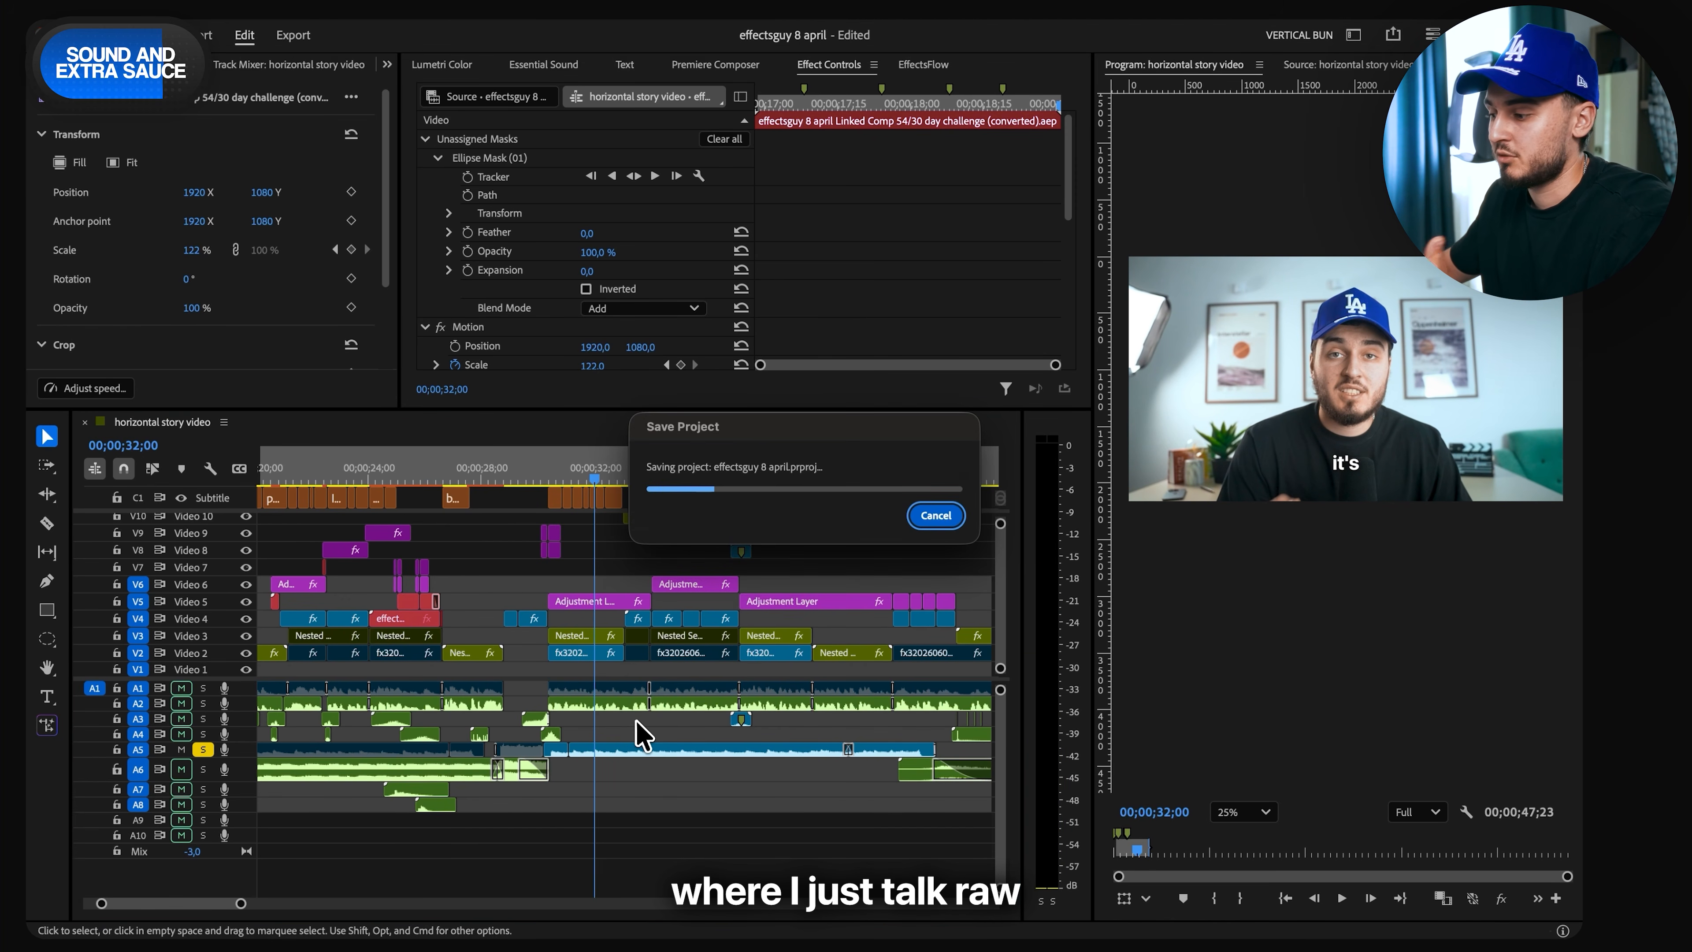
# - Open the Tyler The Creator, See You Again Instrumental clip on Audio 5 in the Source monitor and skim its waveform
pyautogui.scroll(-5, 440, 613)
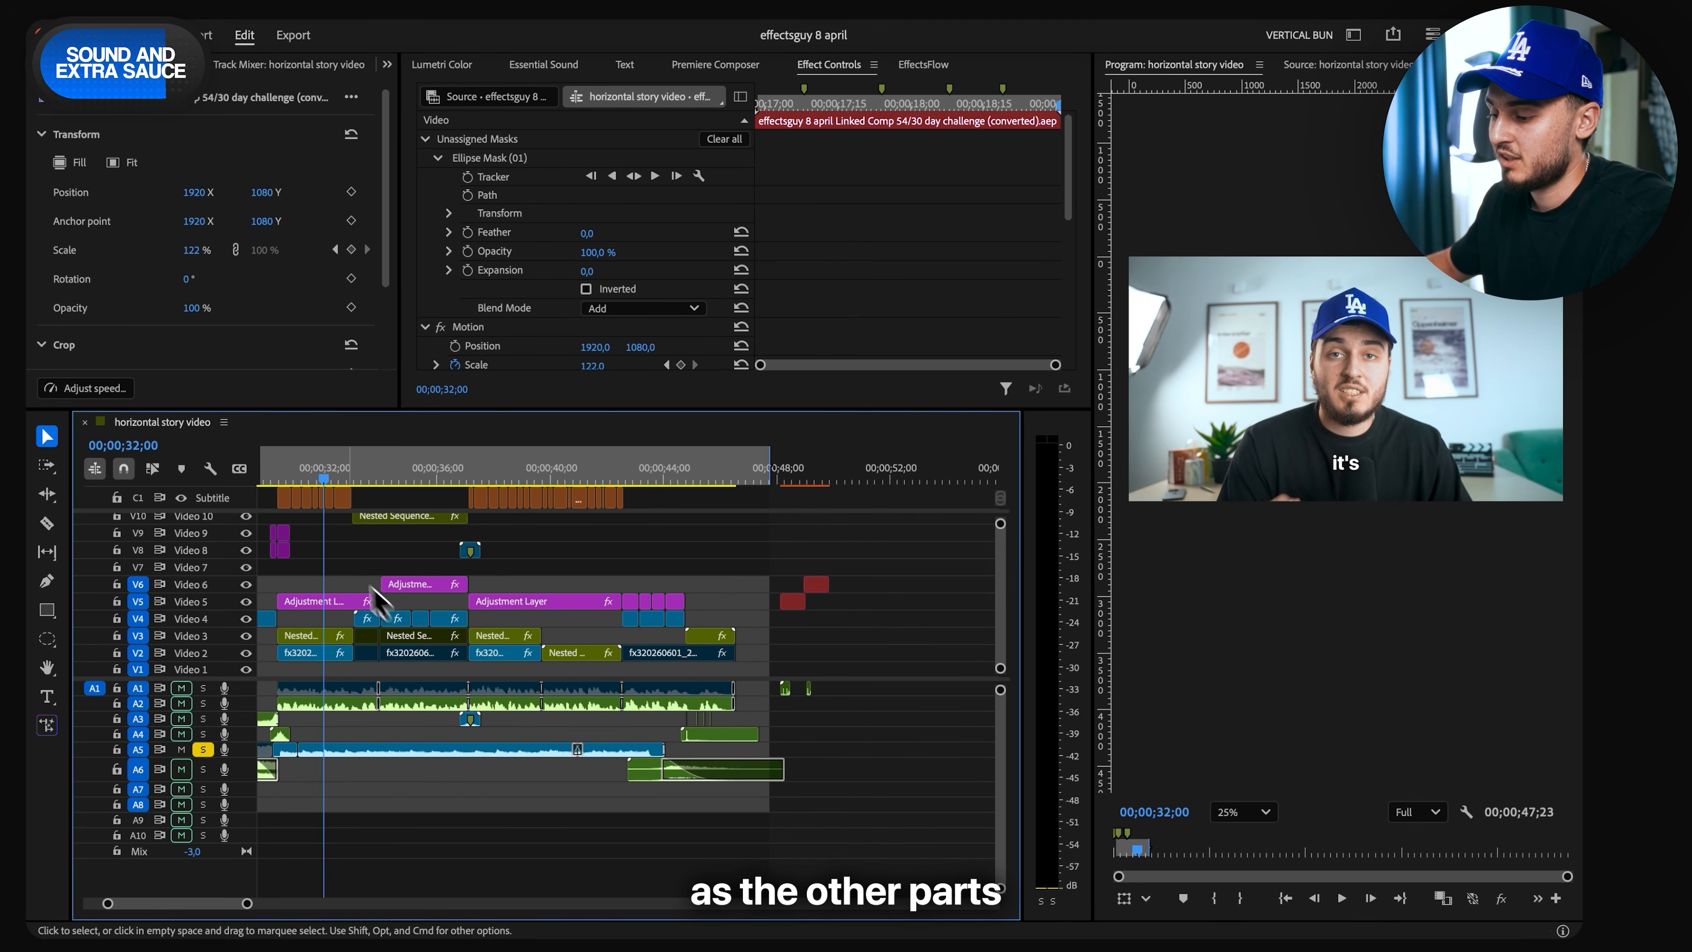
pyautogui.scroll(3, 464, 641)
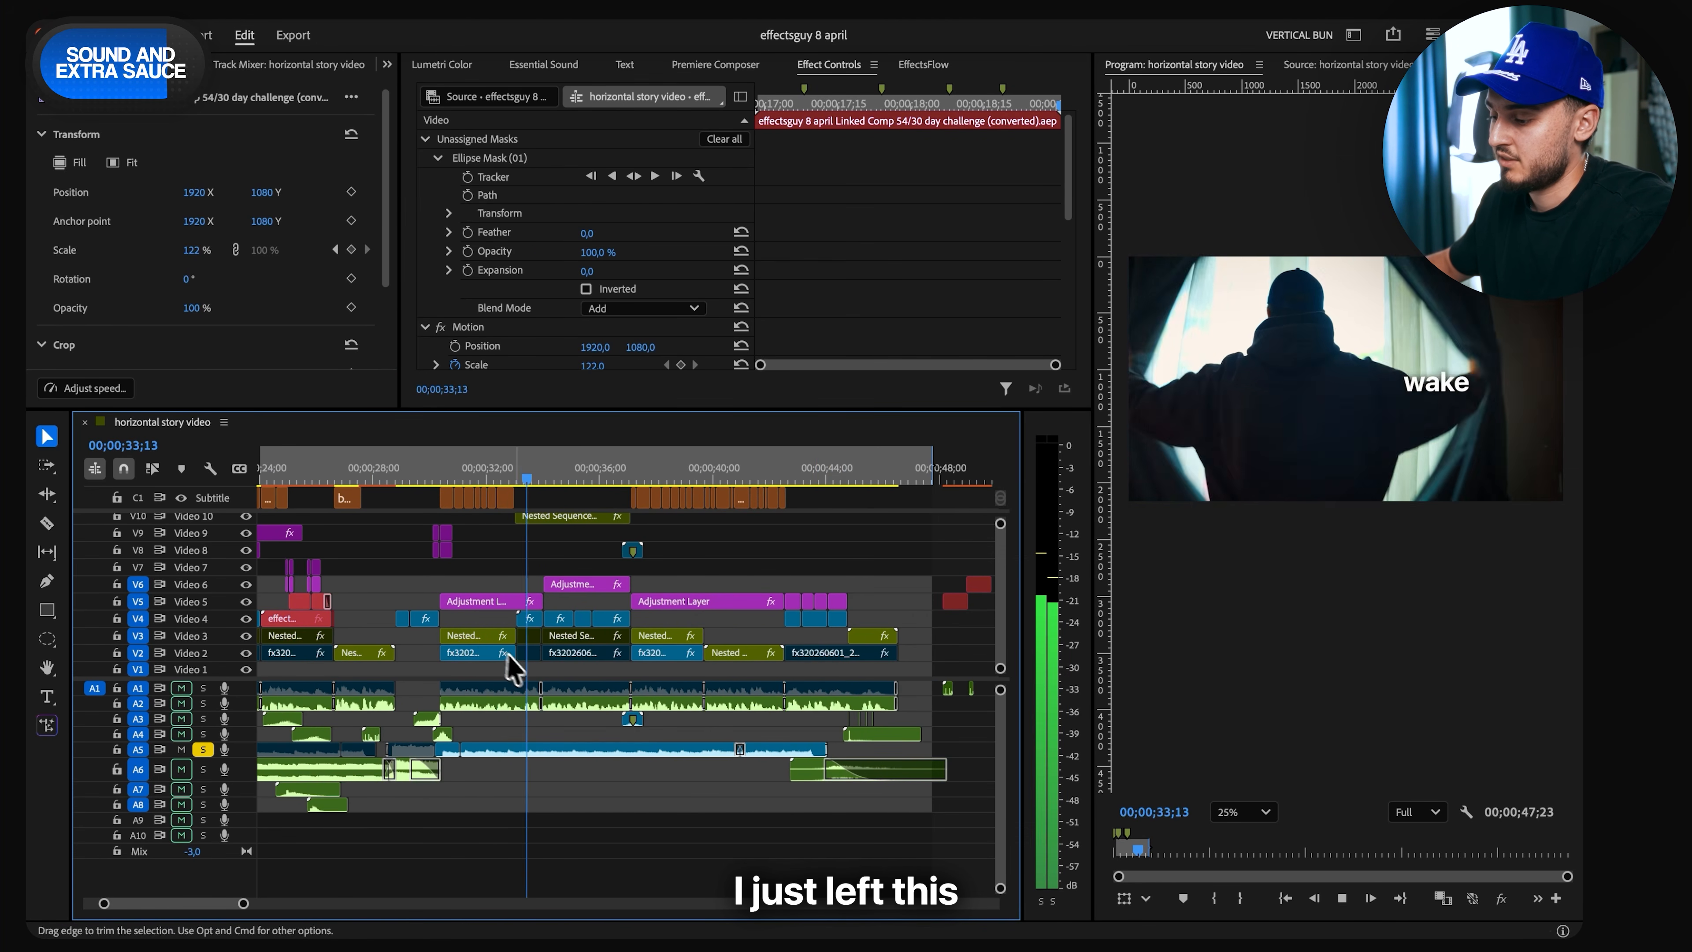
pyautogui.press('space')
pyautogui.doubleClick(506, 750)
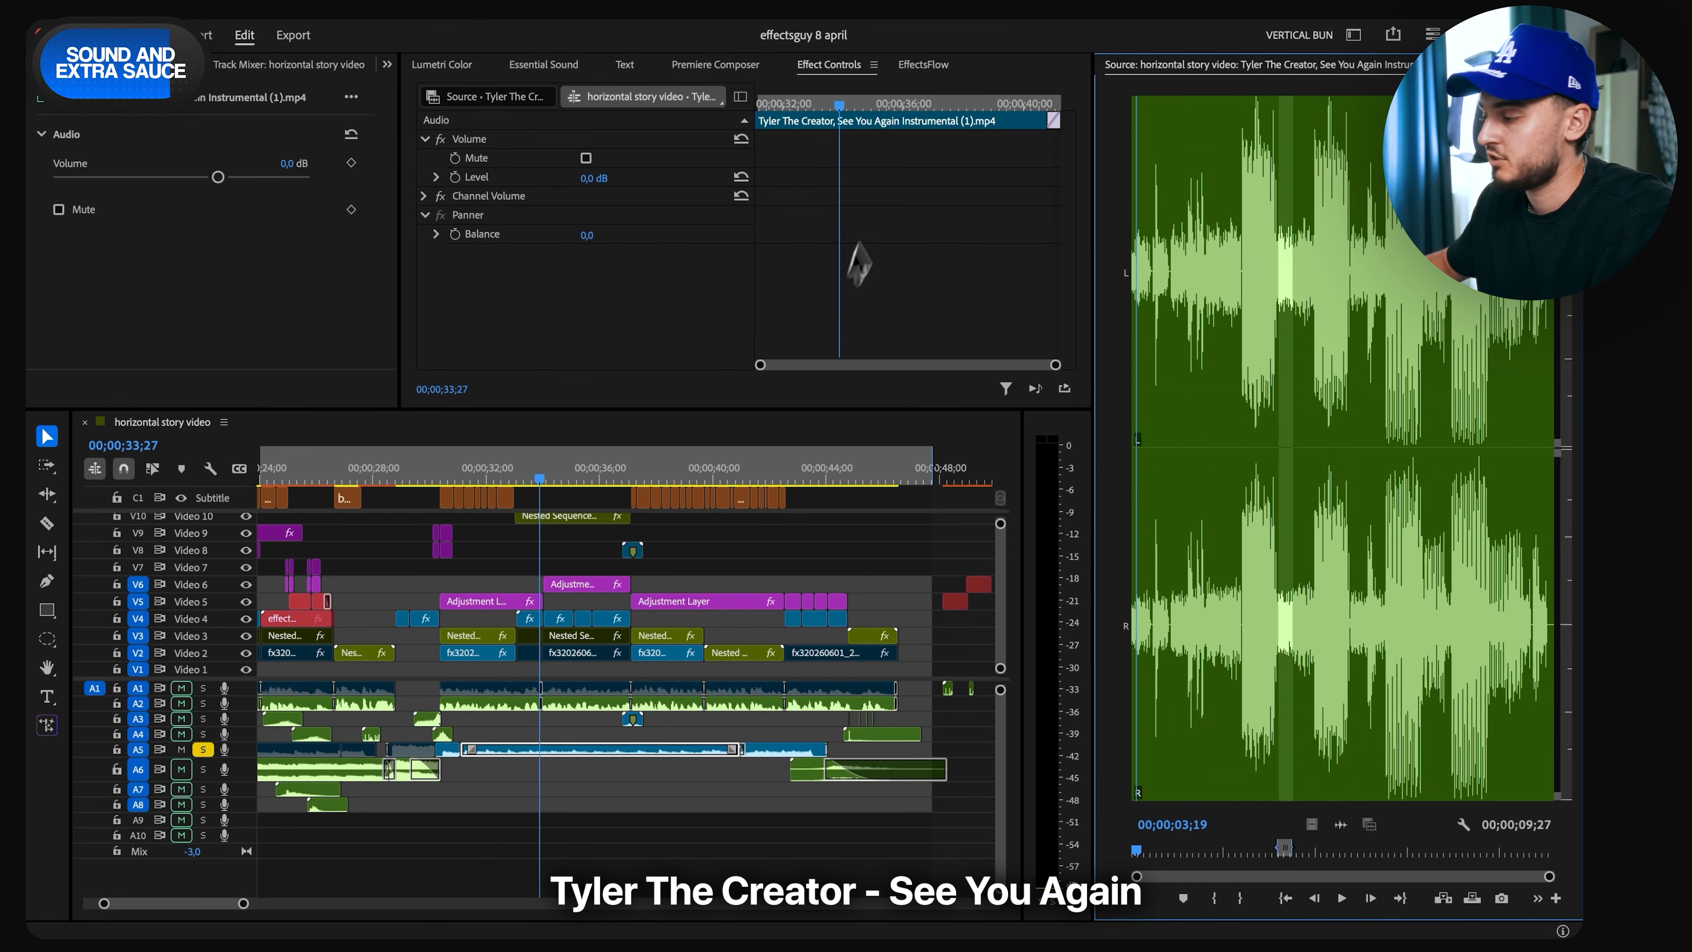
pyautogui.moveTo(1551, 253); pyautogui.dragTo(1545, 254)
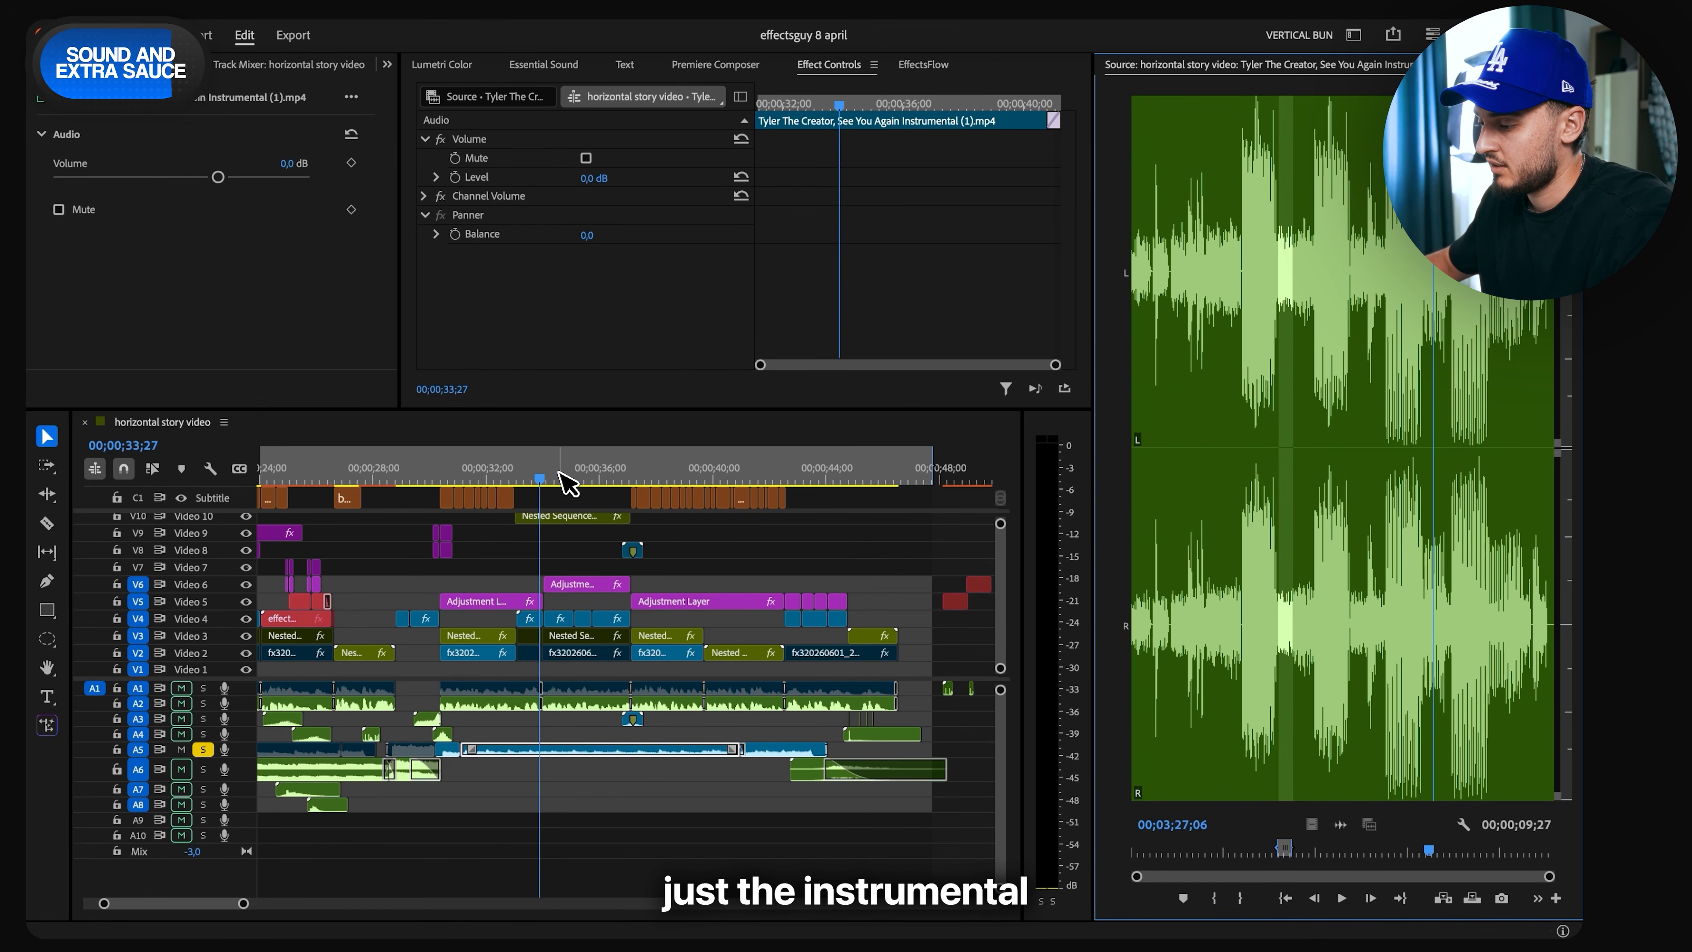
# - Listen to the soloed Audio 5 music in the sequence from 00;00;33;27 and through the closing section
pyautogui.click(538, 477)
pyautogui.press('space')
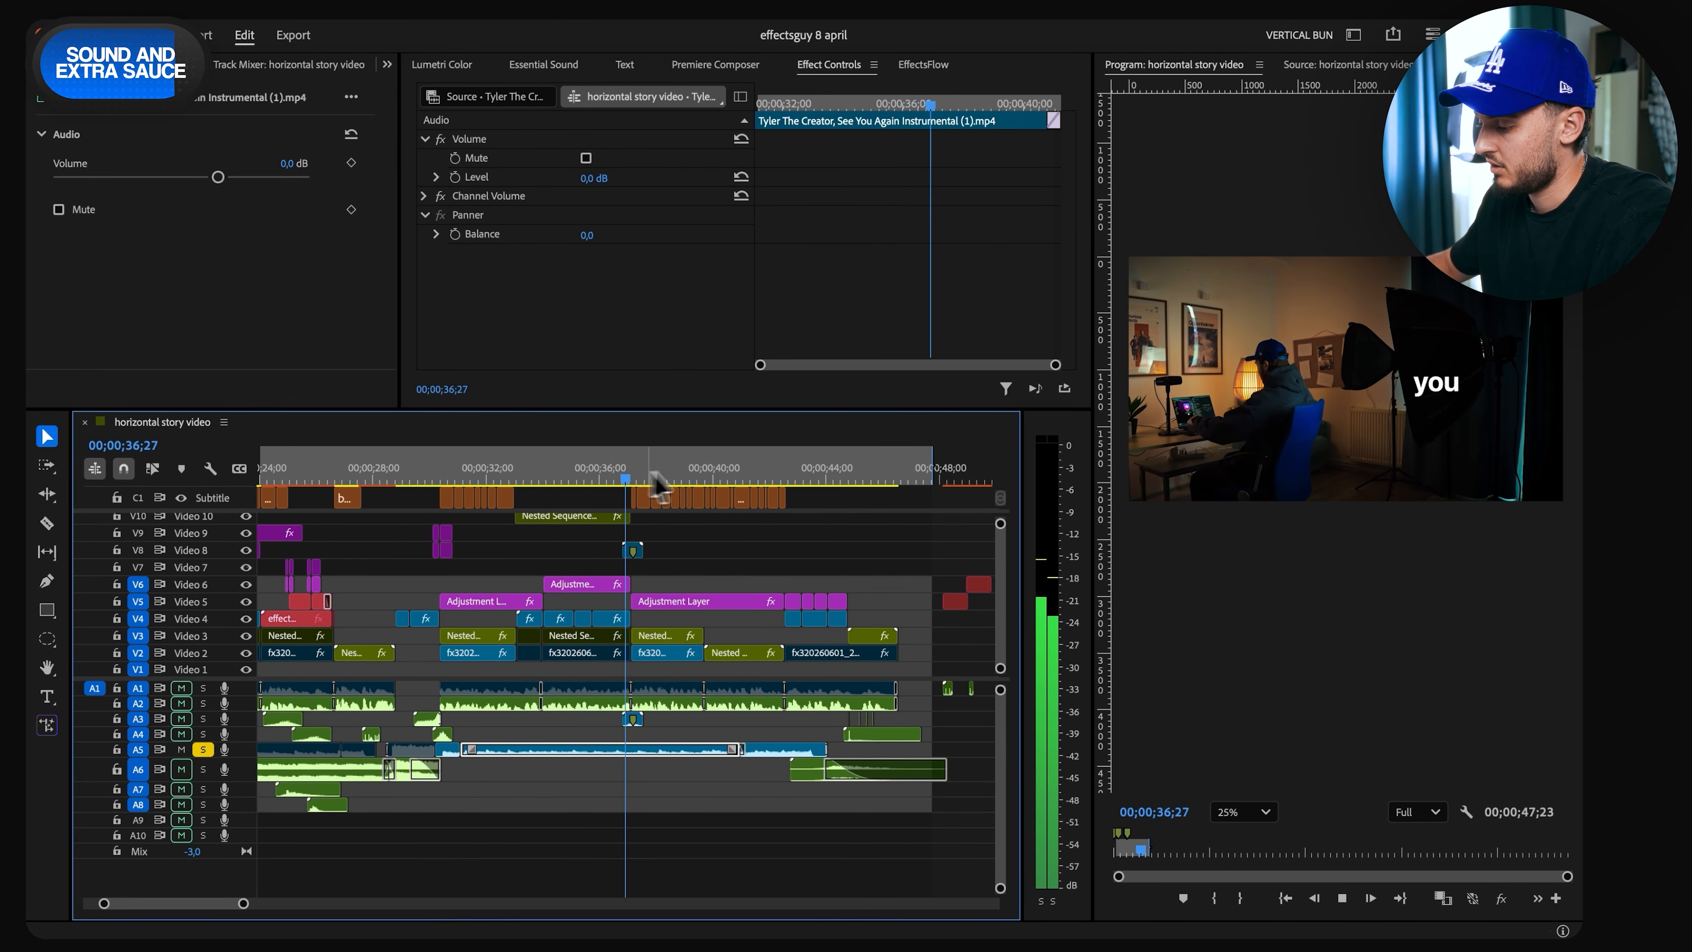
pyautogui.click(736, 477)
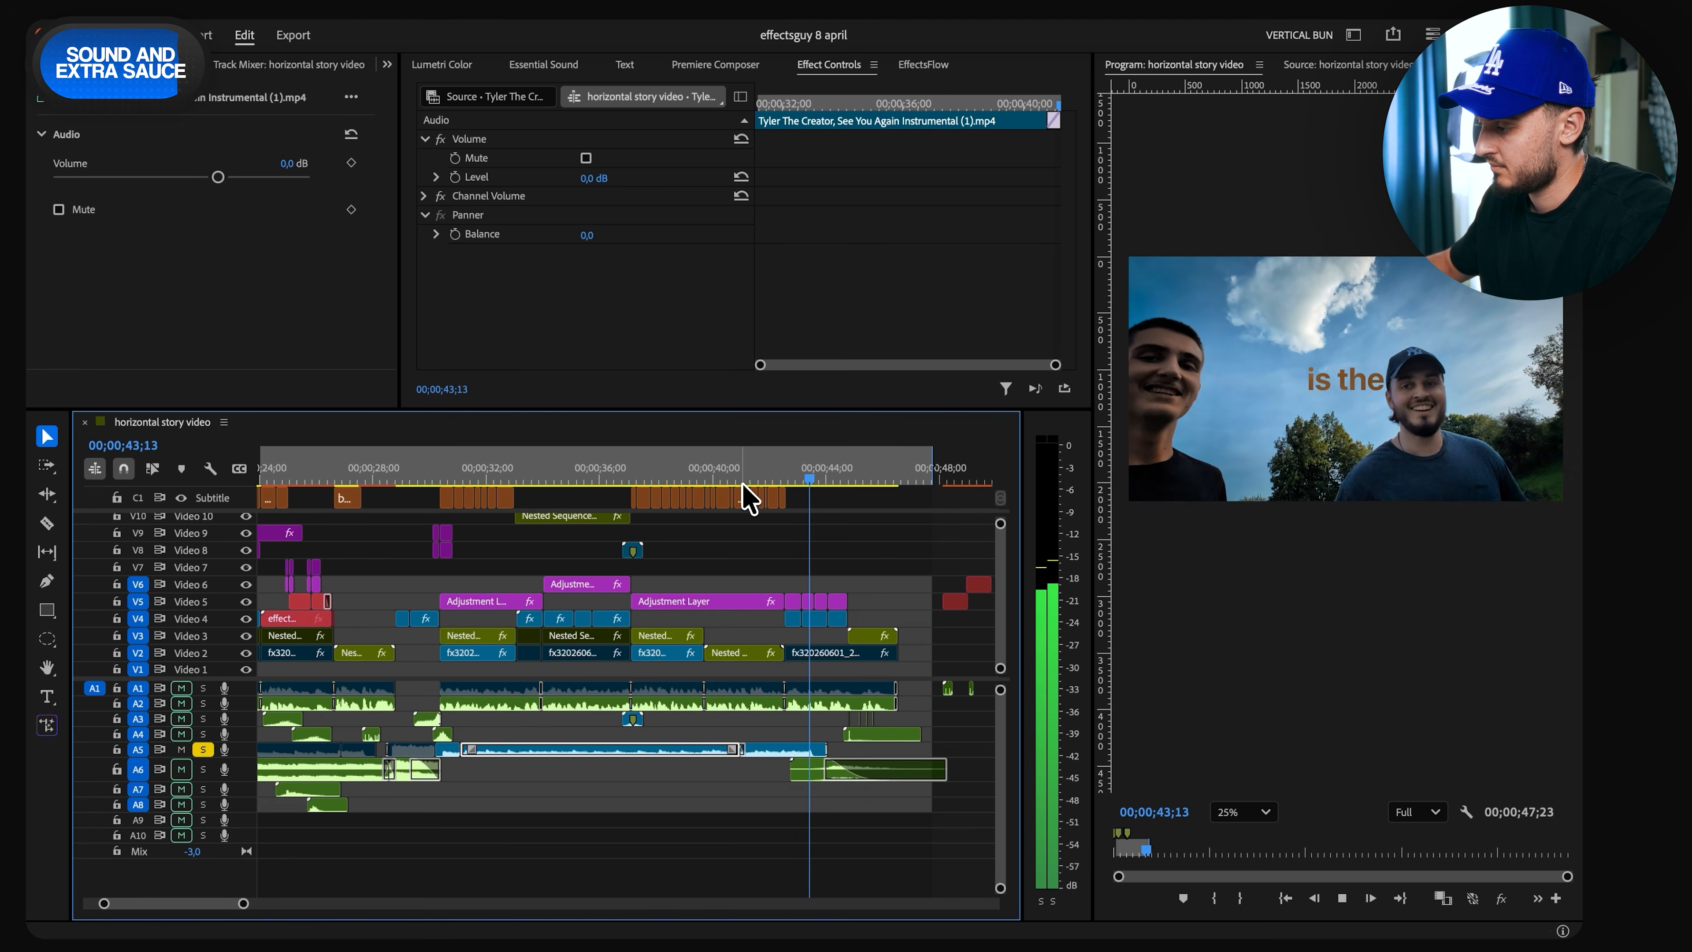
pyautogui.press('space')
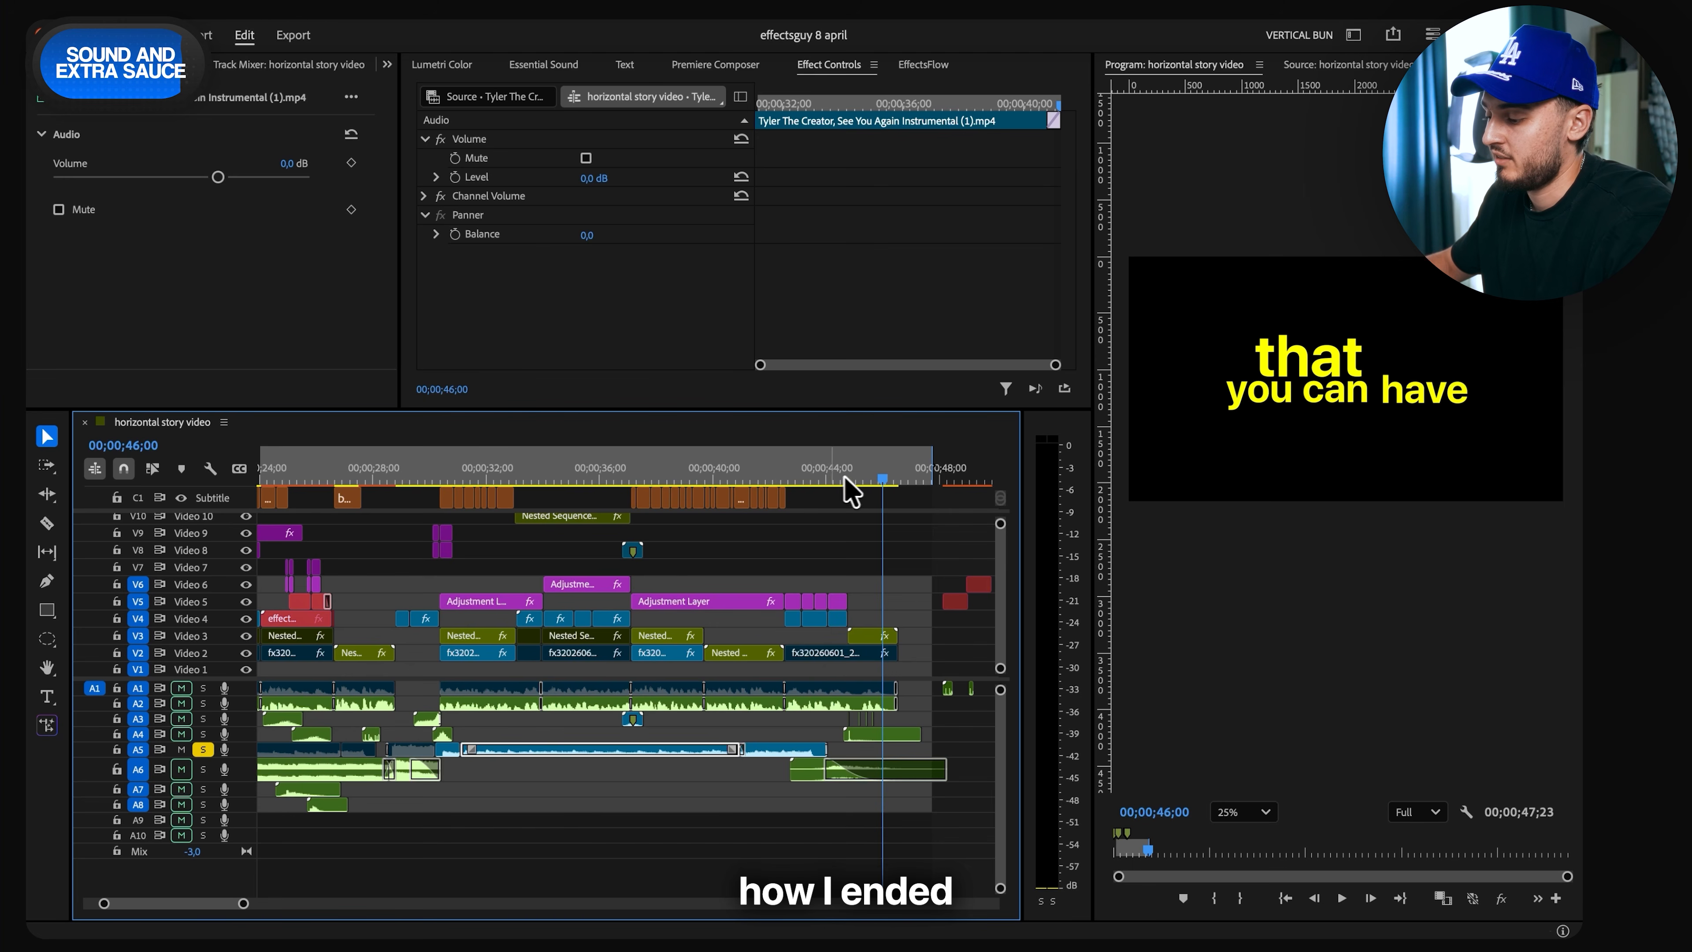
# - Play the ending from 00;00;44;10 with Audio 4 soloed to hear its sound effect, then clear the solo
pyautogui.click(835, 475)
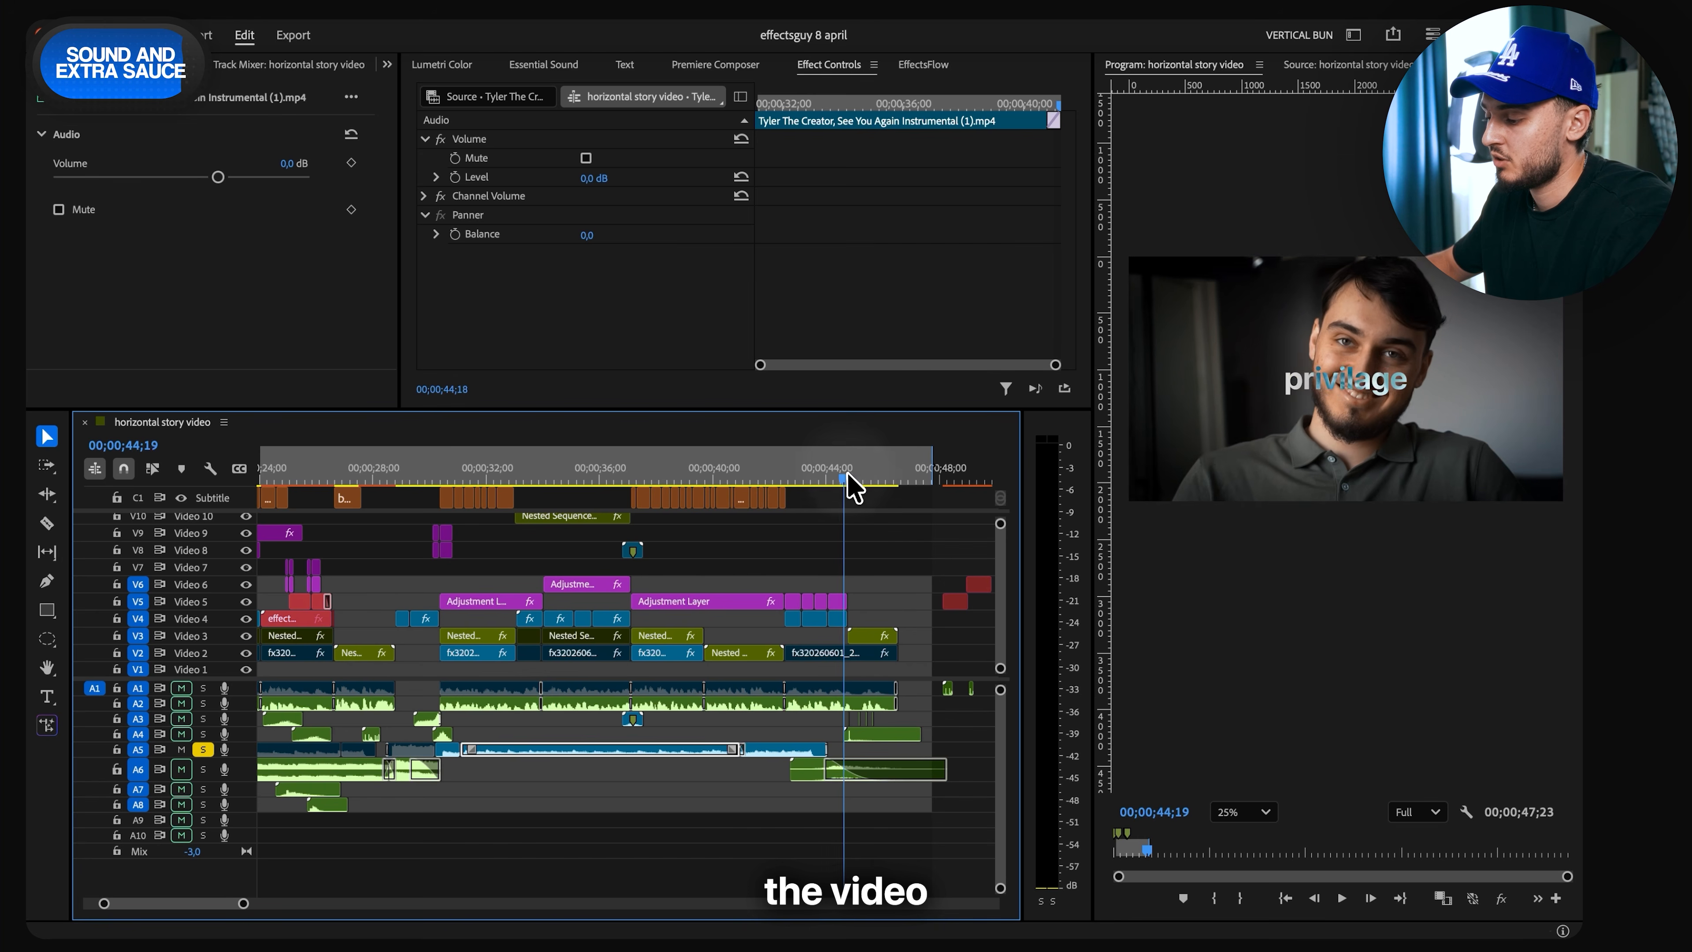
pyautogui.press('space')
pyautogui.click(203, 734)
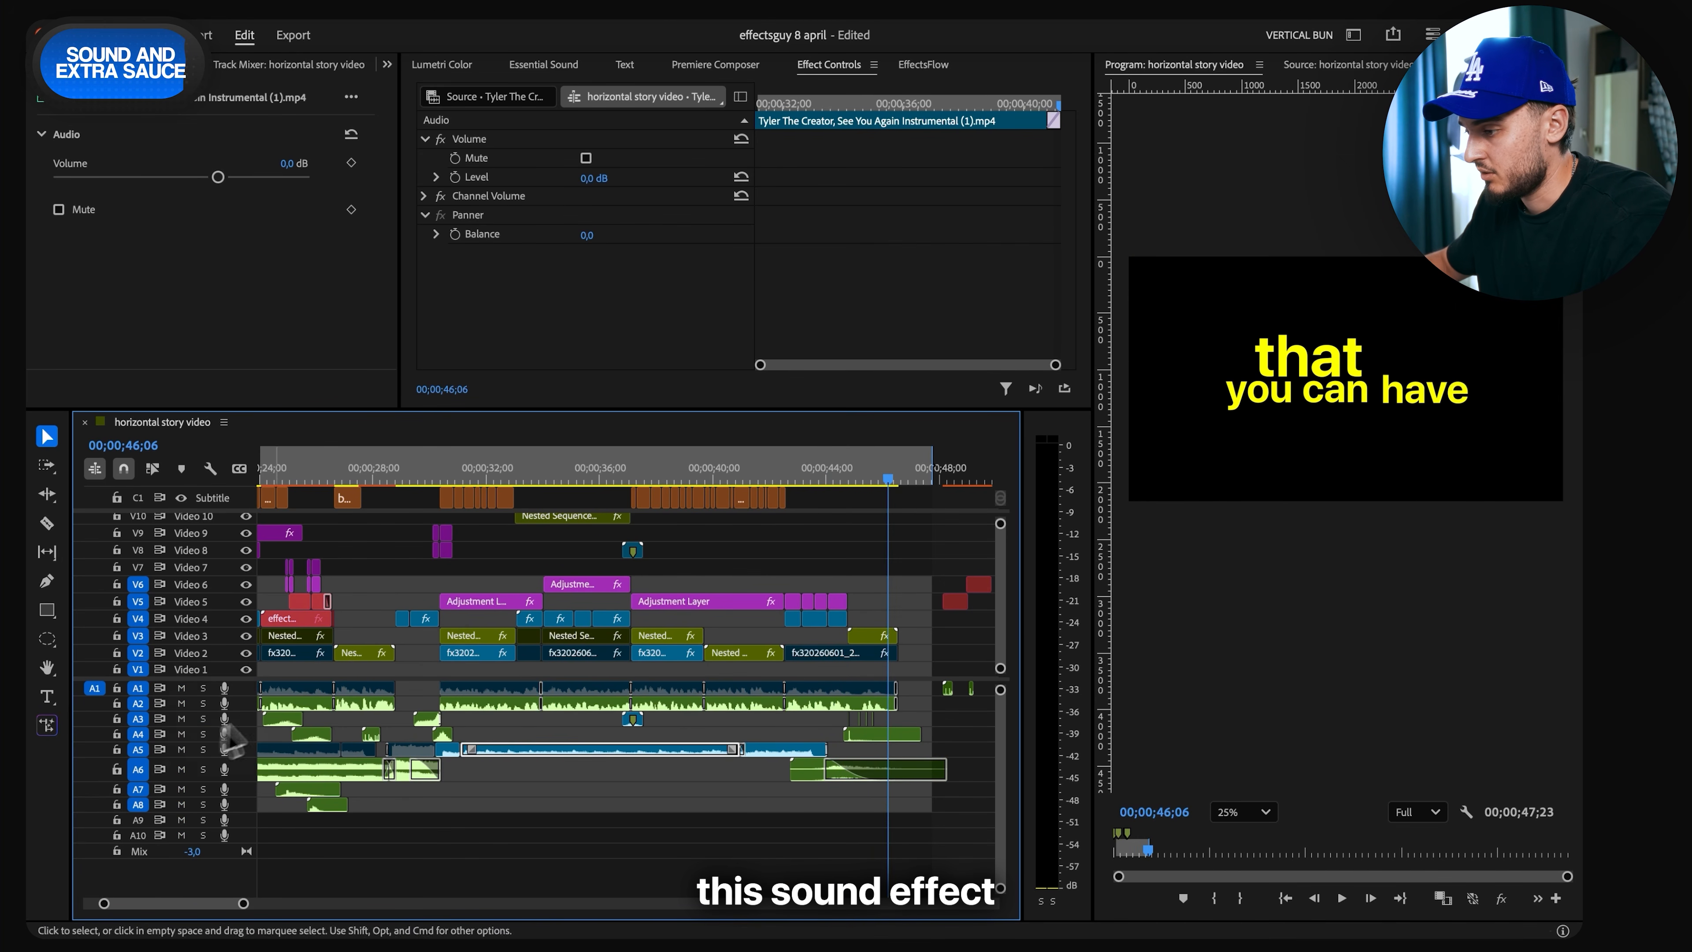
# - Open the Audio 4 sound effect at 00;00;44;19, search the Clean Motion Sound Pack for "finge", and clear the search
pyautogui.click(845, 477)
pyautogui.doubleClick(891, 734)
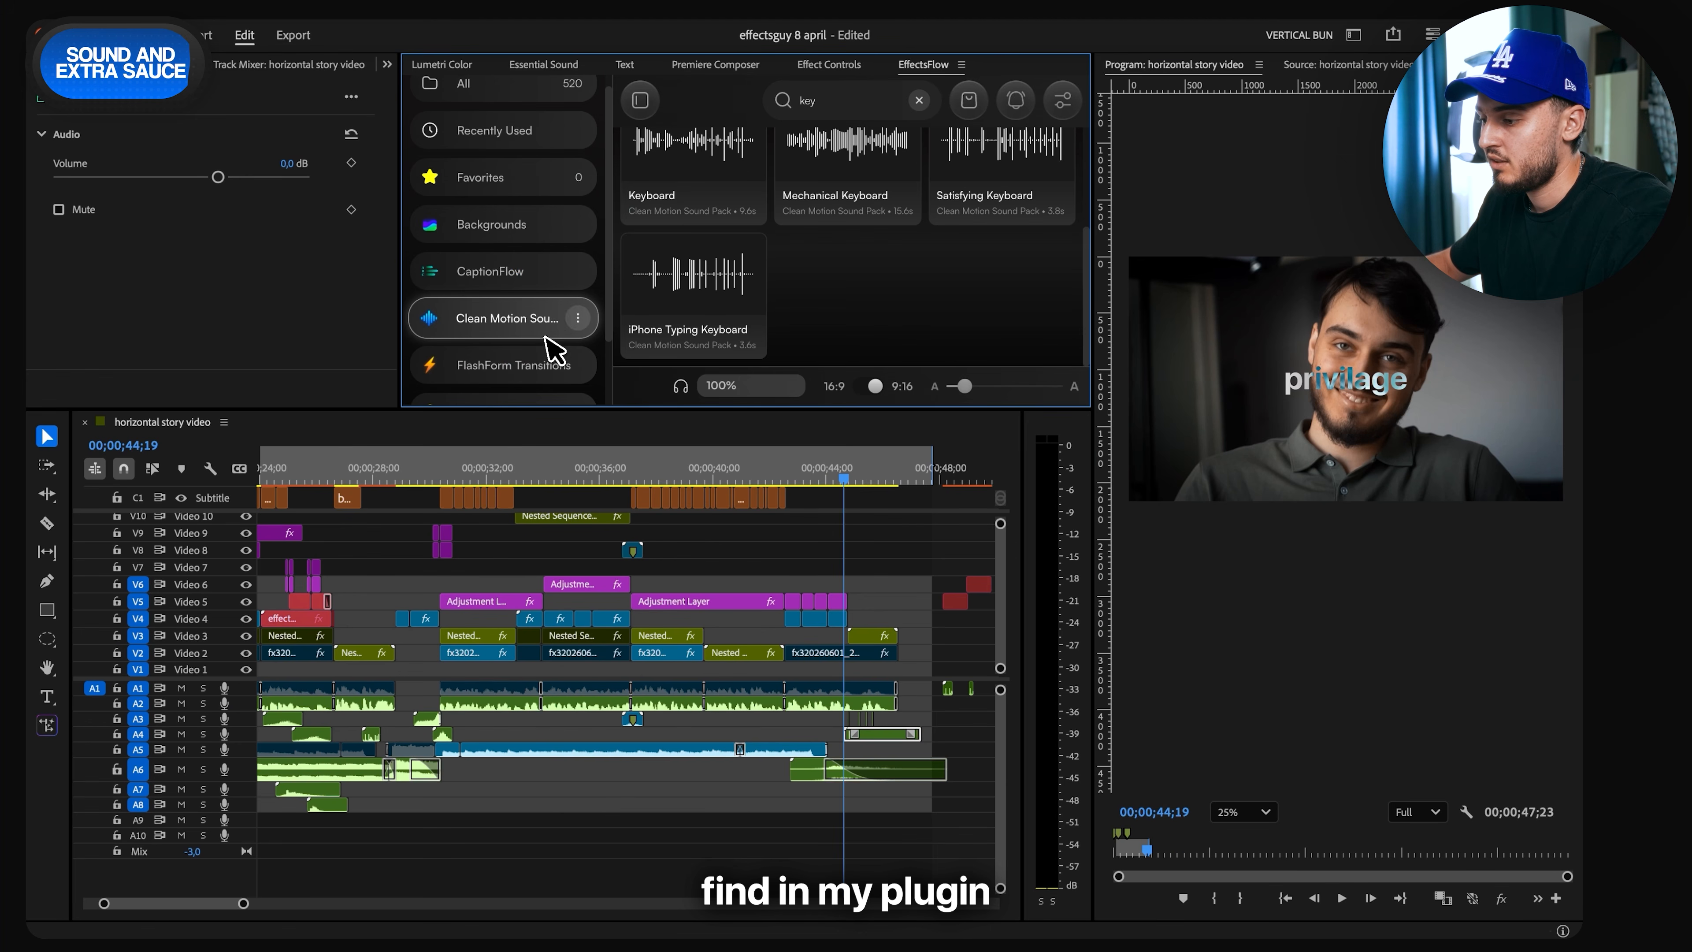
pyautogui.hotkey('ctrl', 'a')
pyautogui.write('fing')
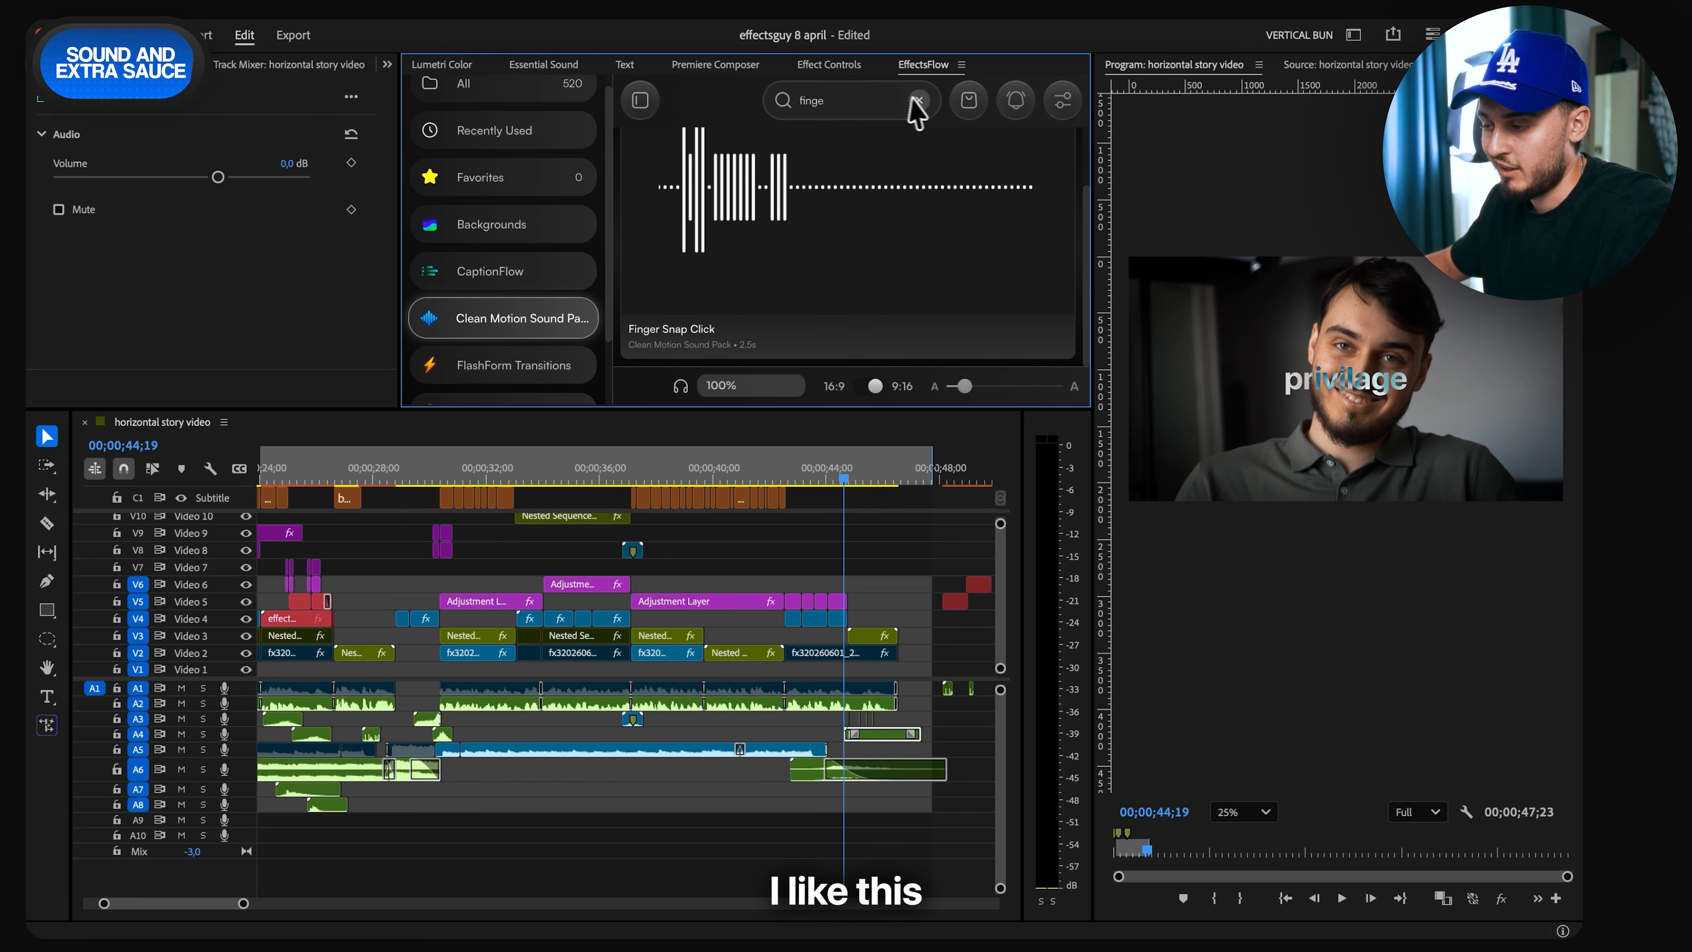
pyautogui.click(920, 100)
# - Select the closing title clips on Video 5 and view their frame at 00;00;43;16
pyautogui.click(907, 640)
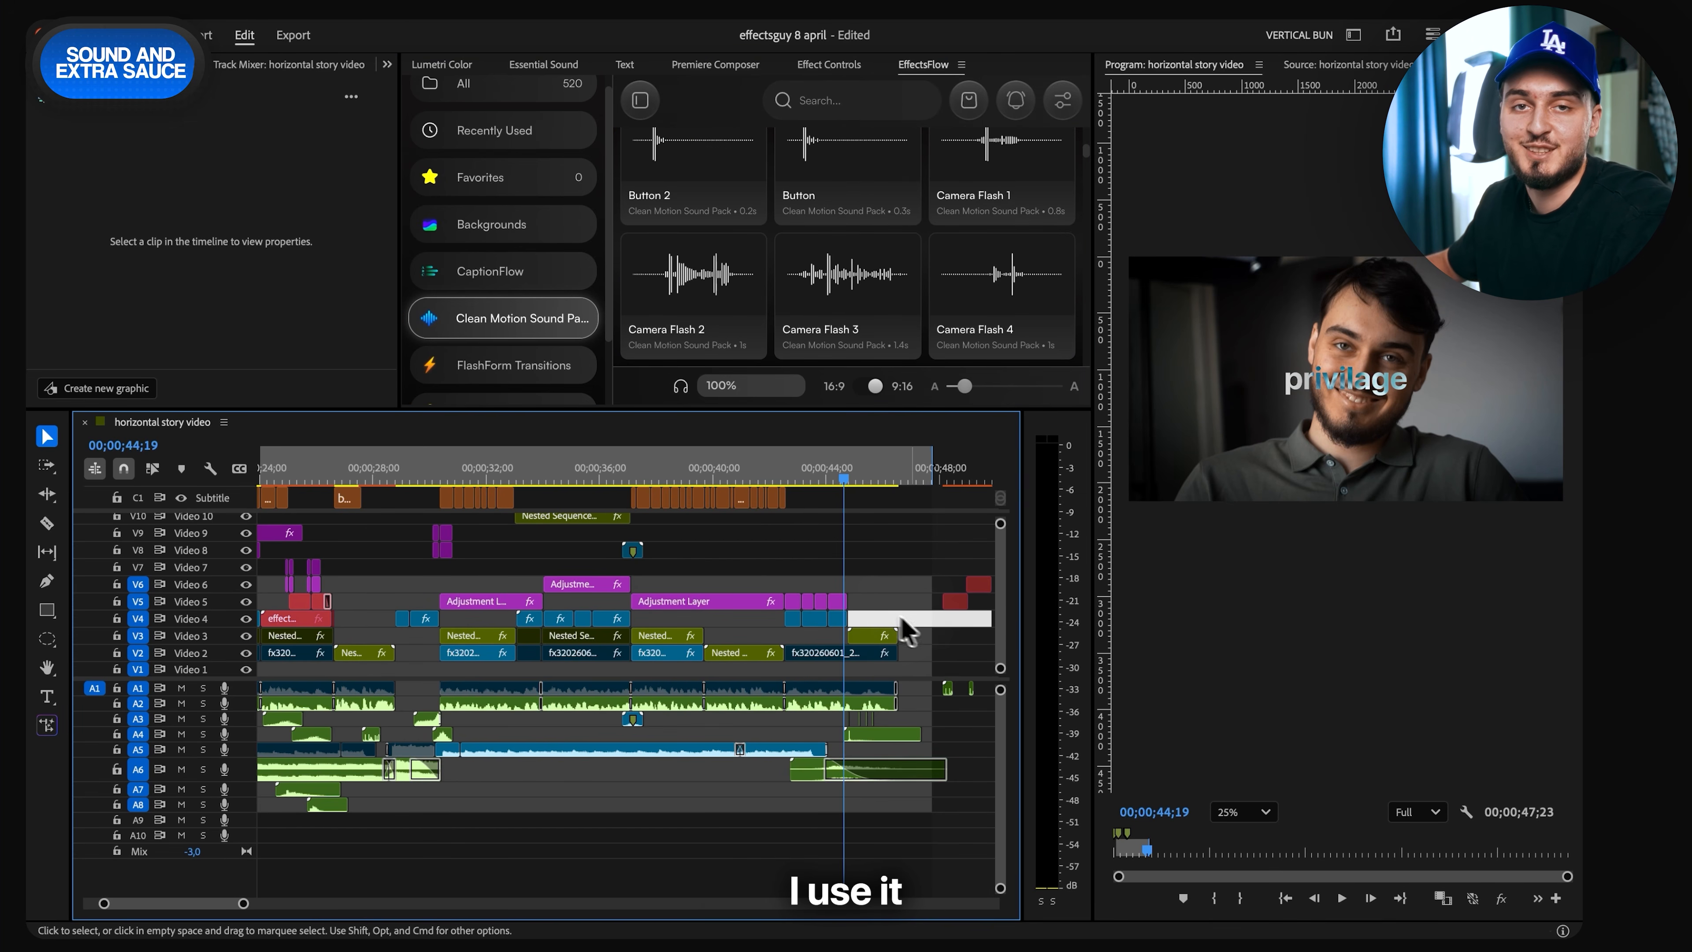
pyautogui.scroll(5, 821, 605)
pyautogui.click(751, 603)
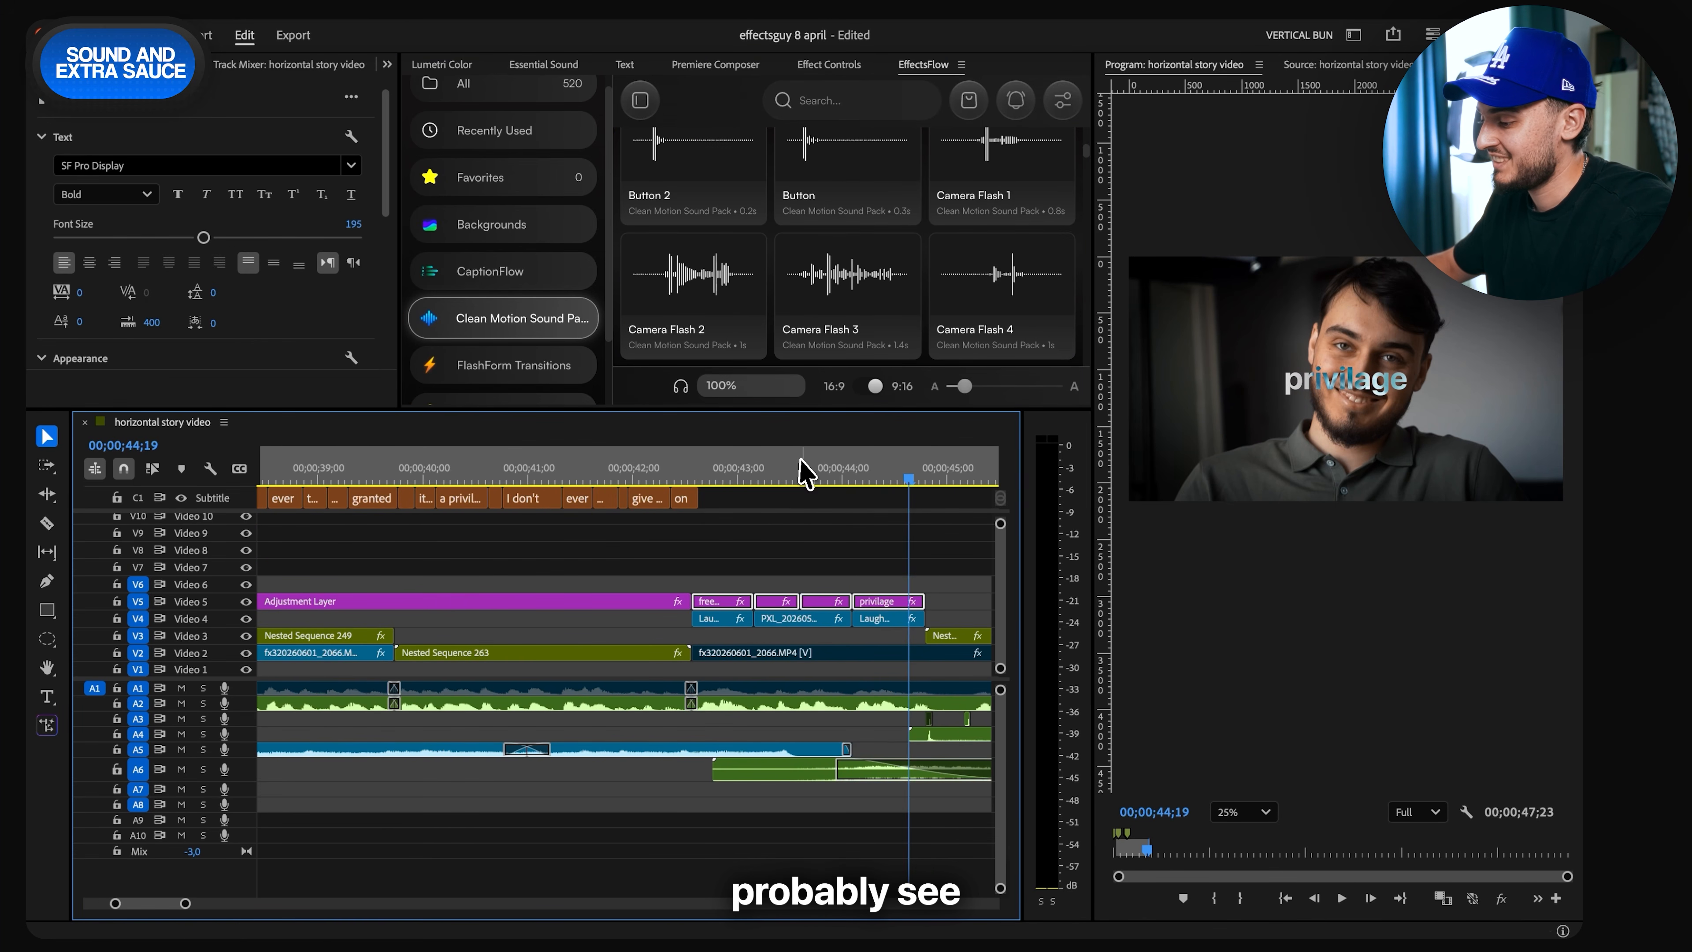
pyautogui.click(793, 474)
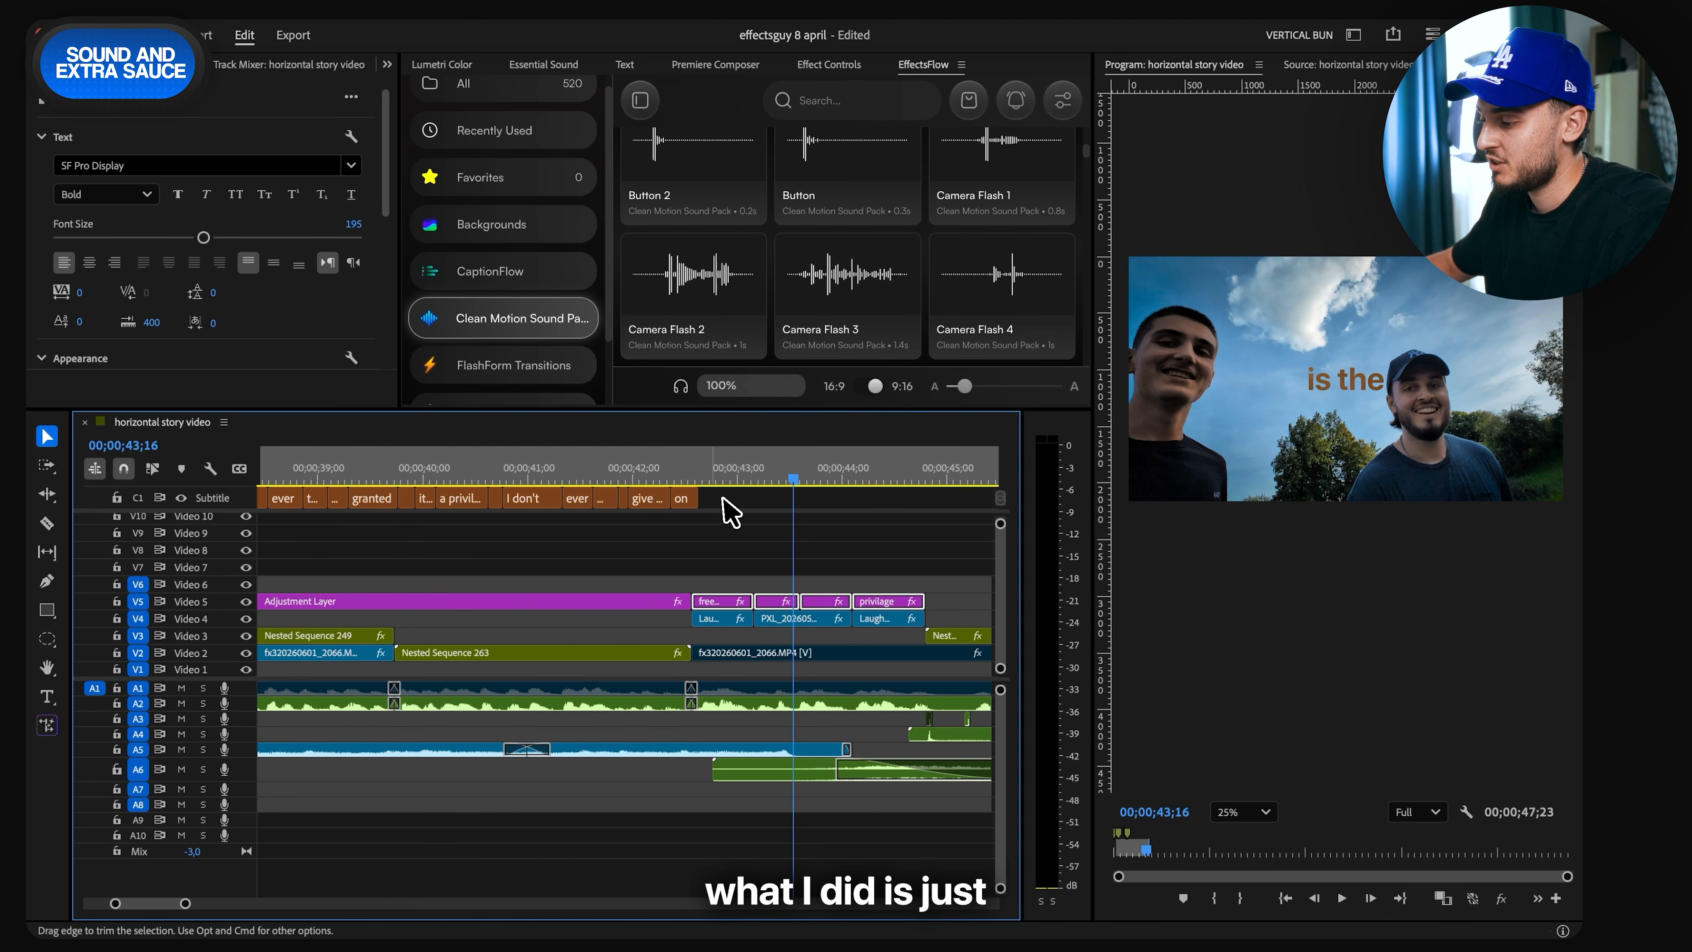
# - Upgrade the "give up" and "on" captions around 00;00;42;07 to graphics
pyautogui.click(657, 475)
pyautogui.moveTo(723, 498); pyautogui.dragTo(651, 490)
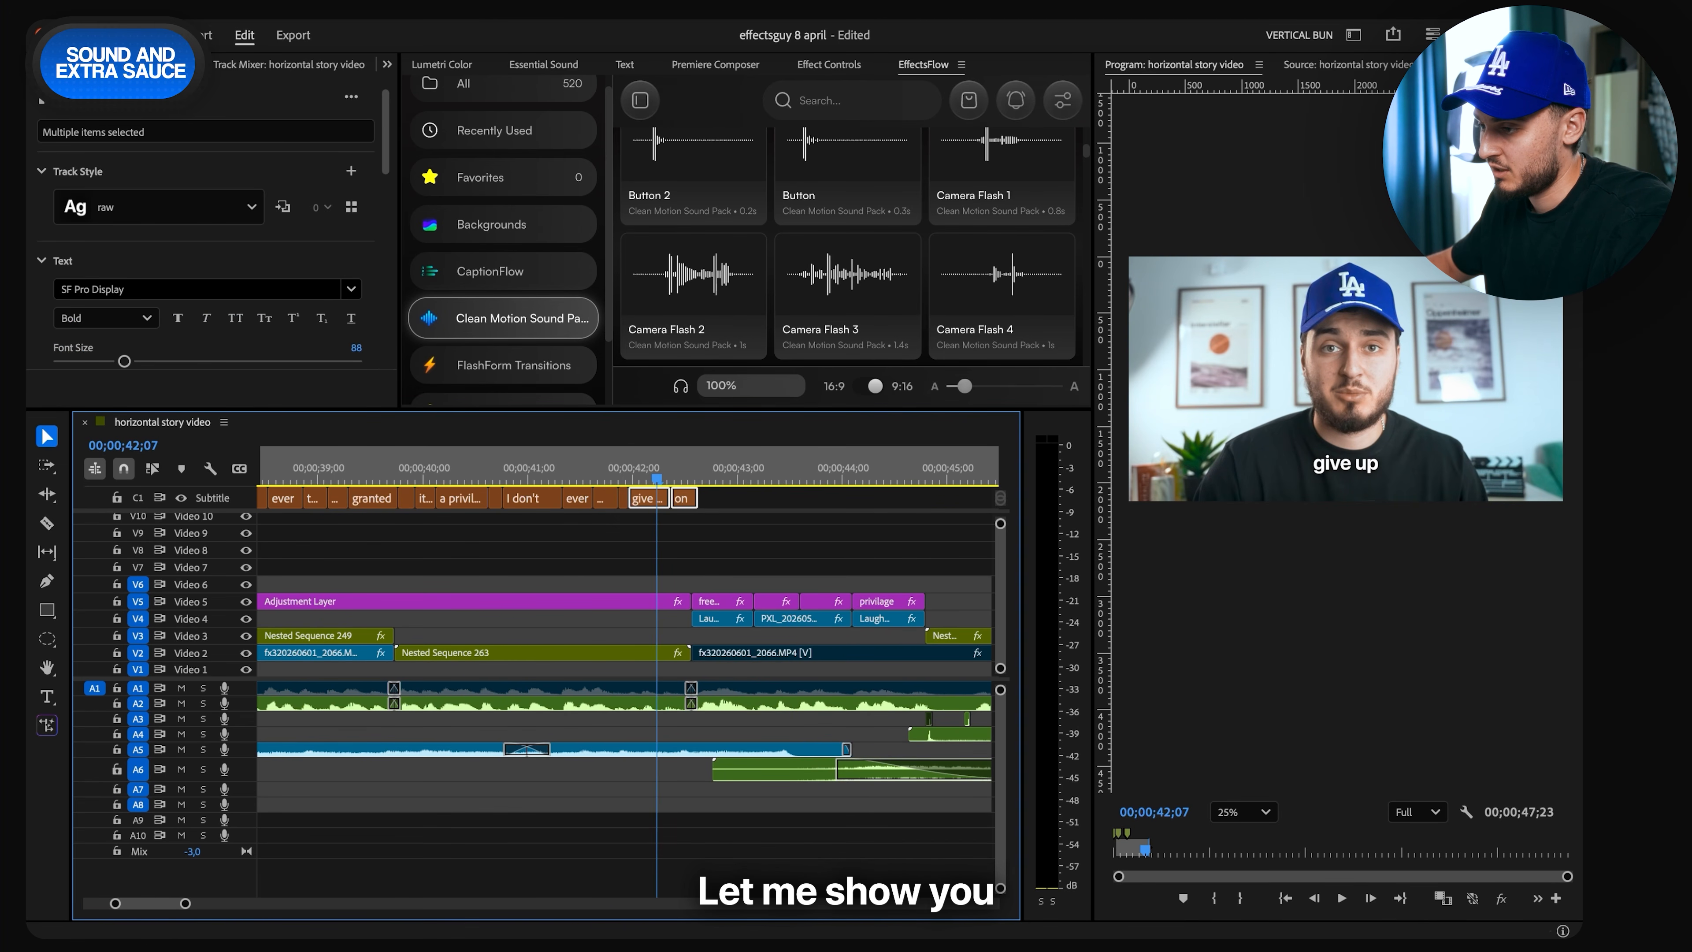
pyautogui.click(443, 16)
pyautogui.click(482, 283)
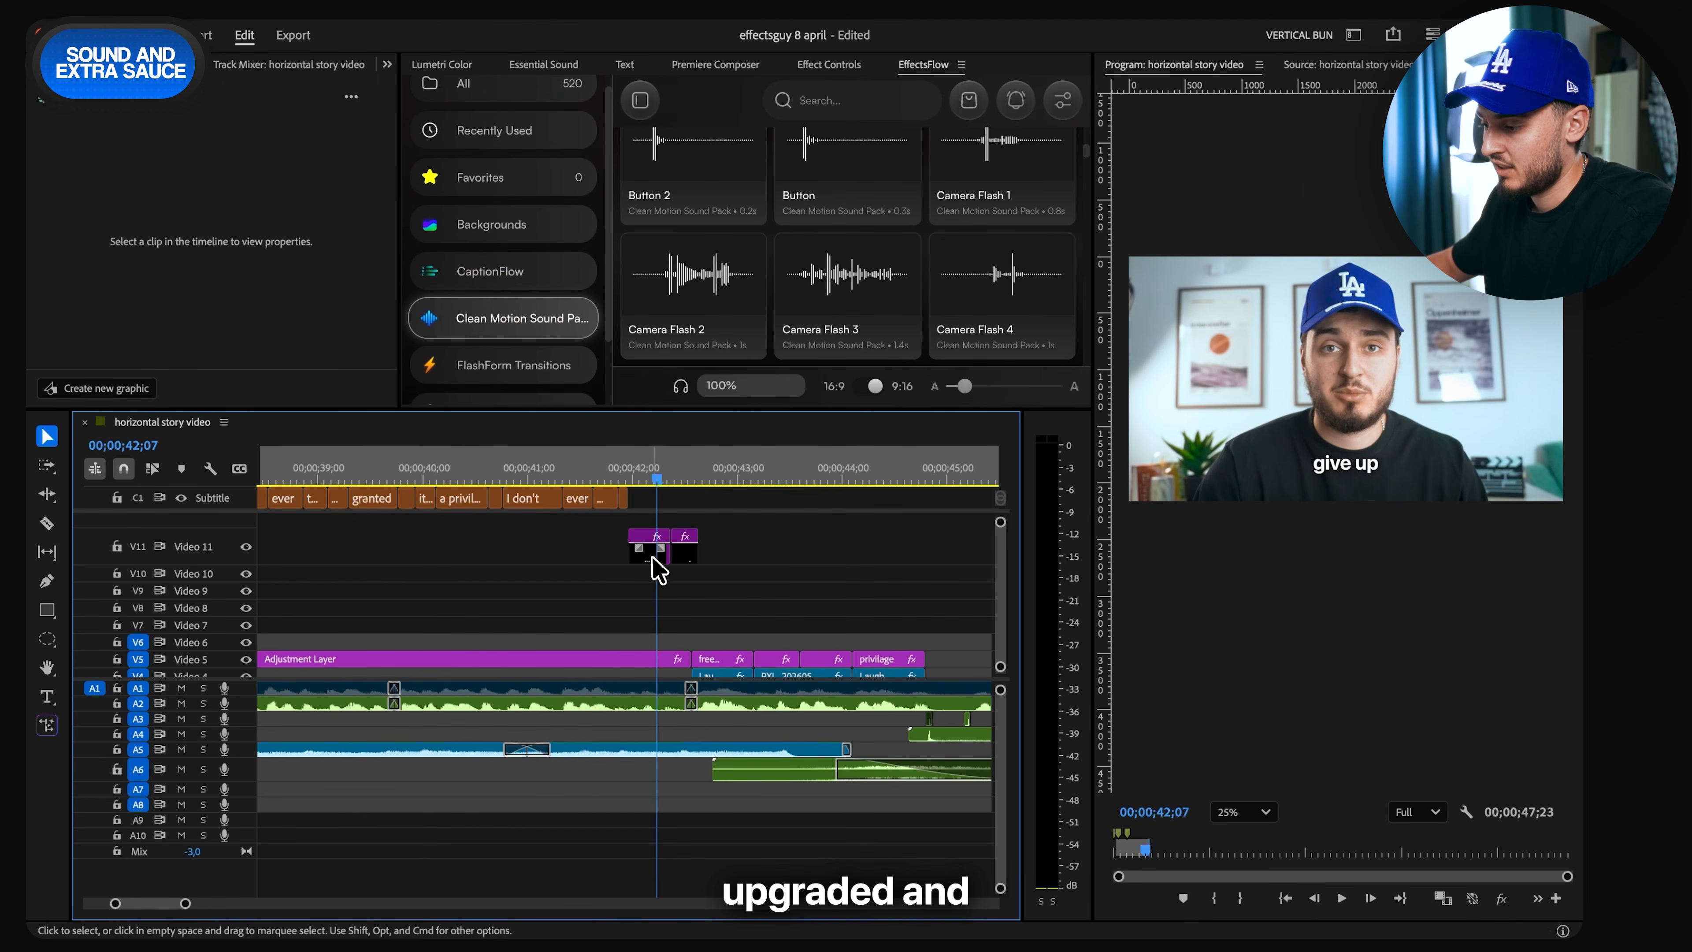
# - Set the "give up" graphic's blend mode to Difference and its Vector Motion vertical position to 95
pyautogui.click(652, 559)
pyautogui.click(829, 64)
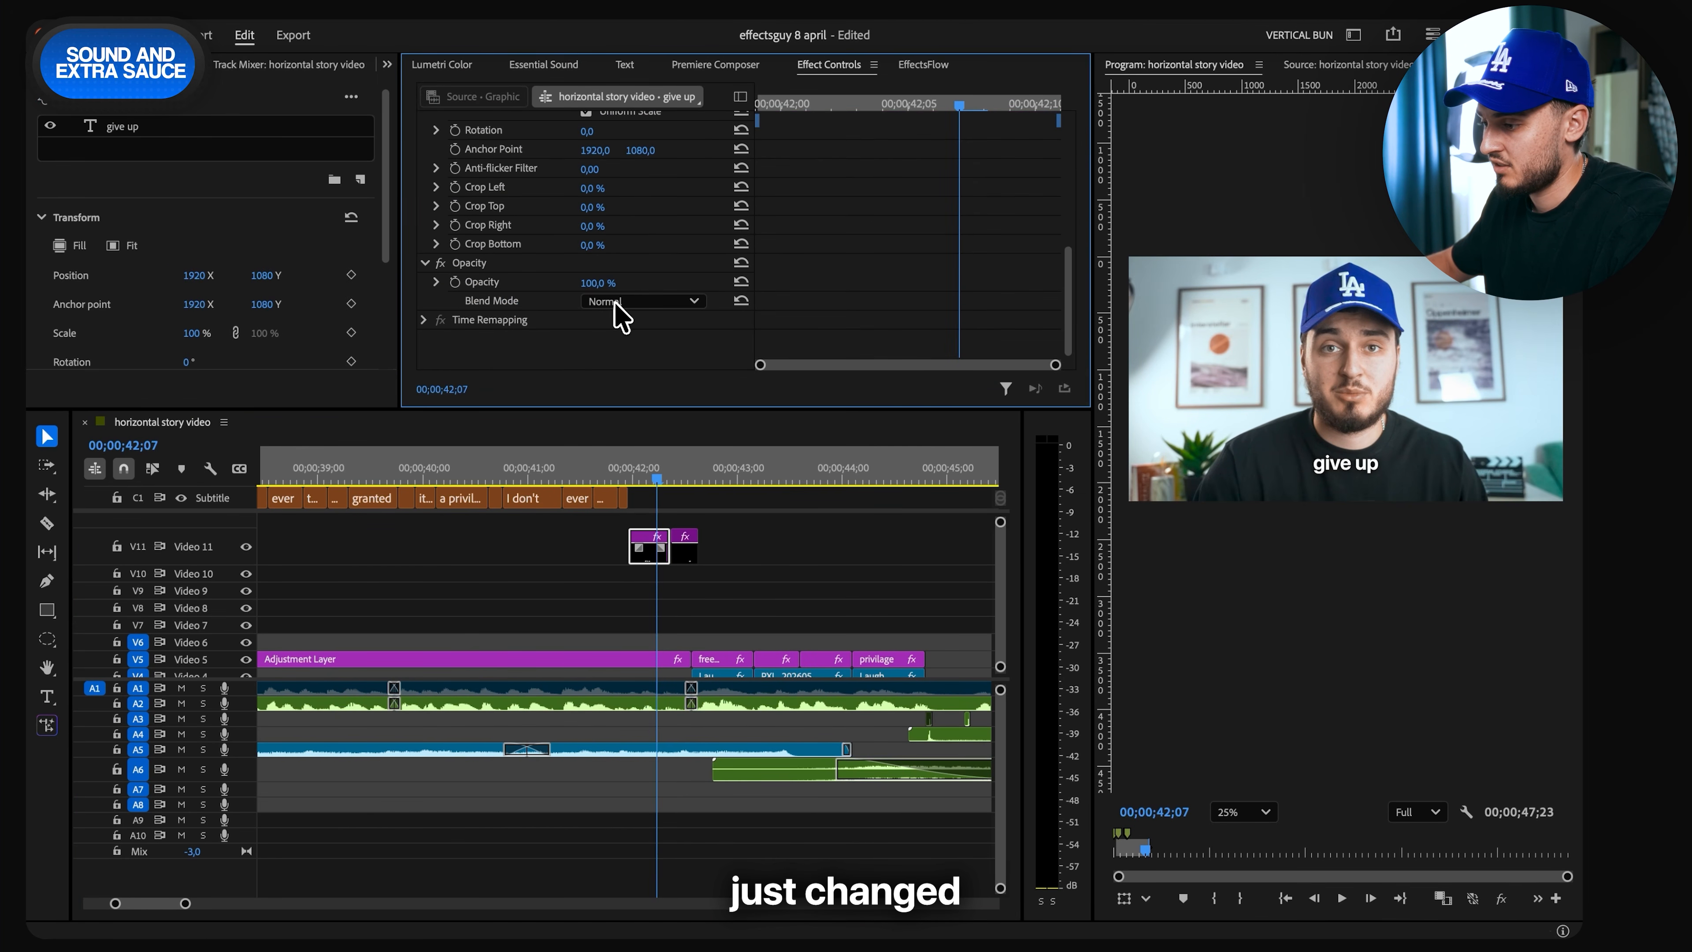
pyautogui.click(620, 302)
pyautogui.click(612, 759)
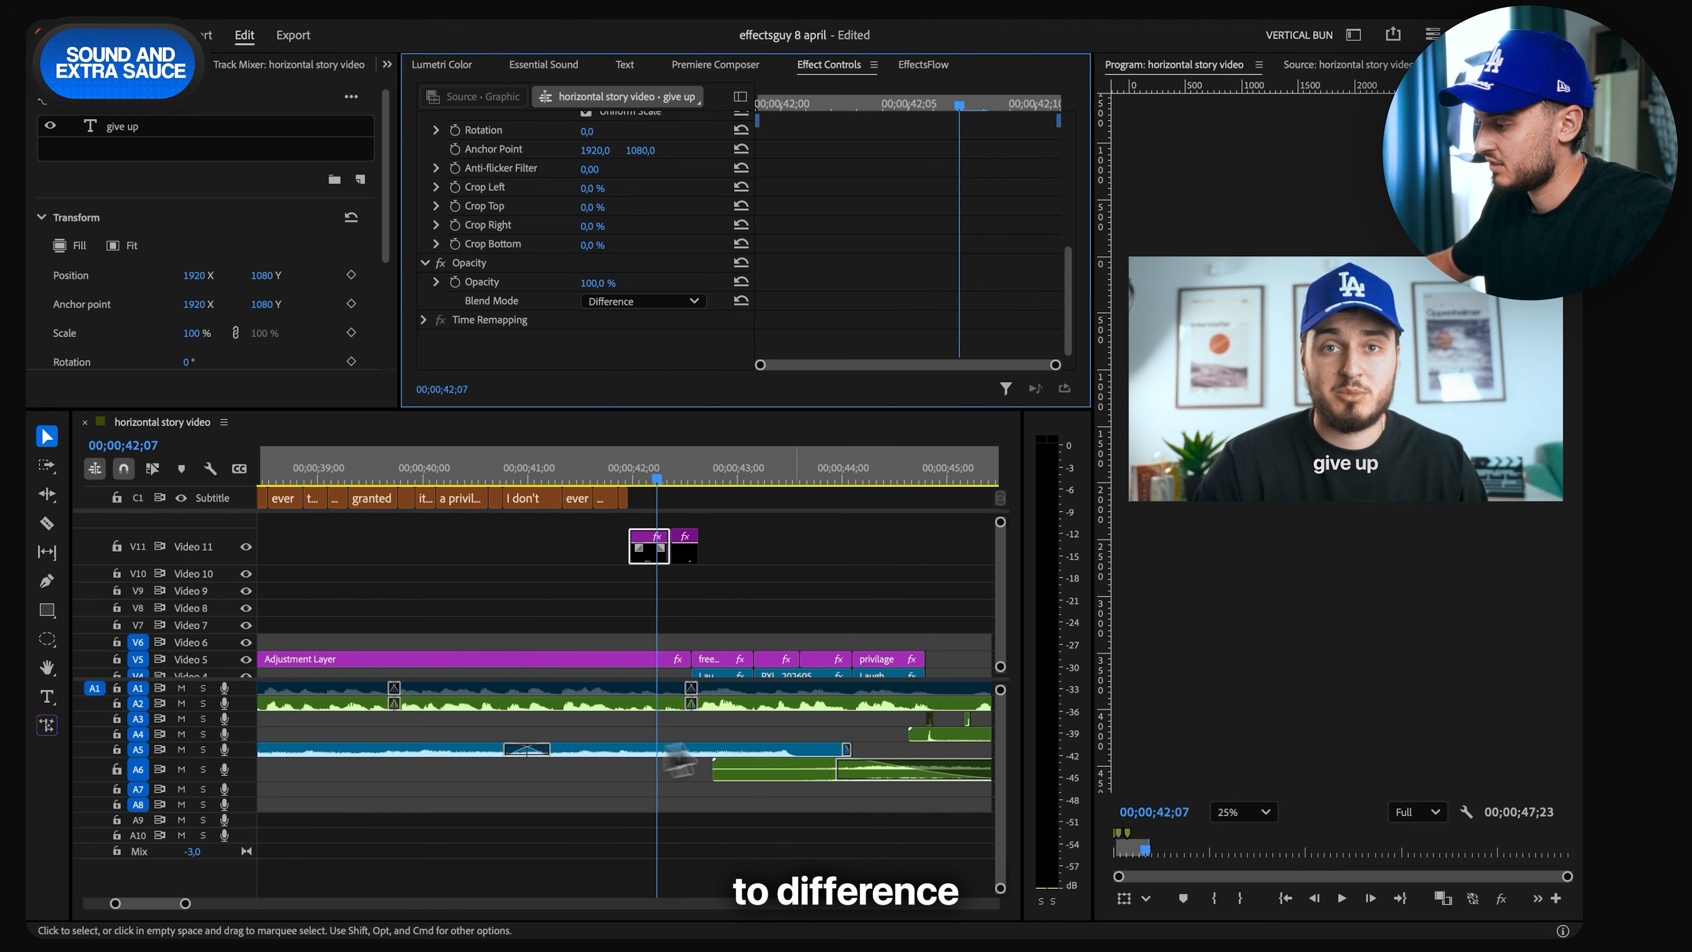
pyautogui.scroll(3, 659, 187)
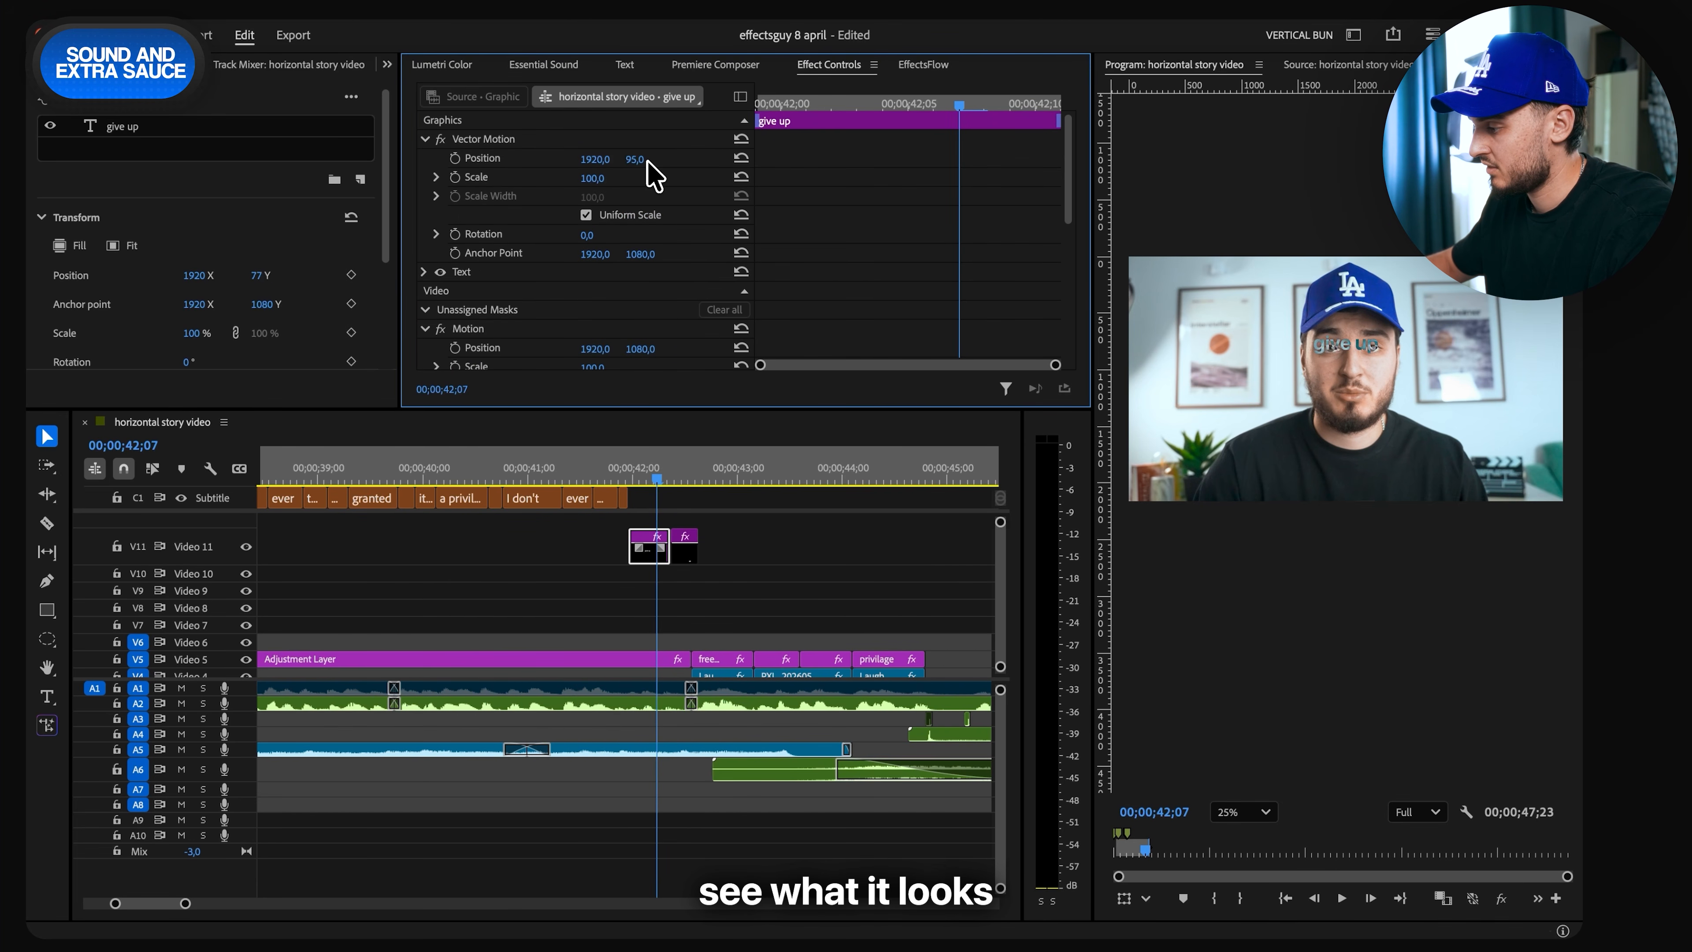
# - Undo the caption upgrade and the graphic's changes, and save the project
pyautogui.click(748, 574)
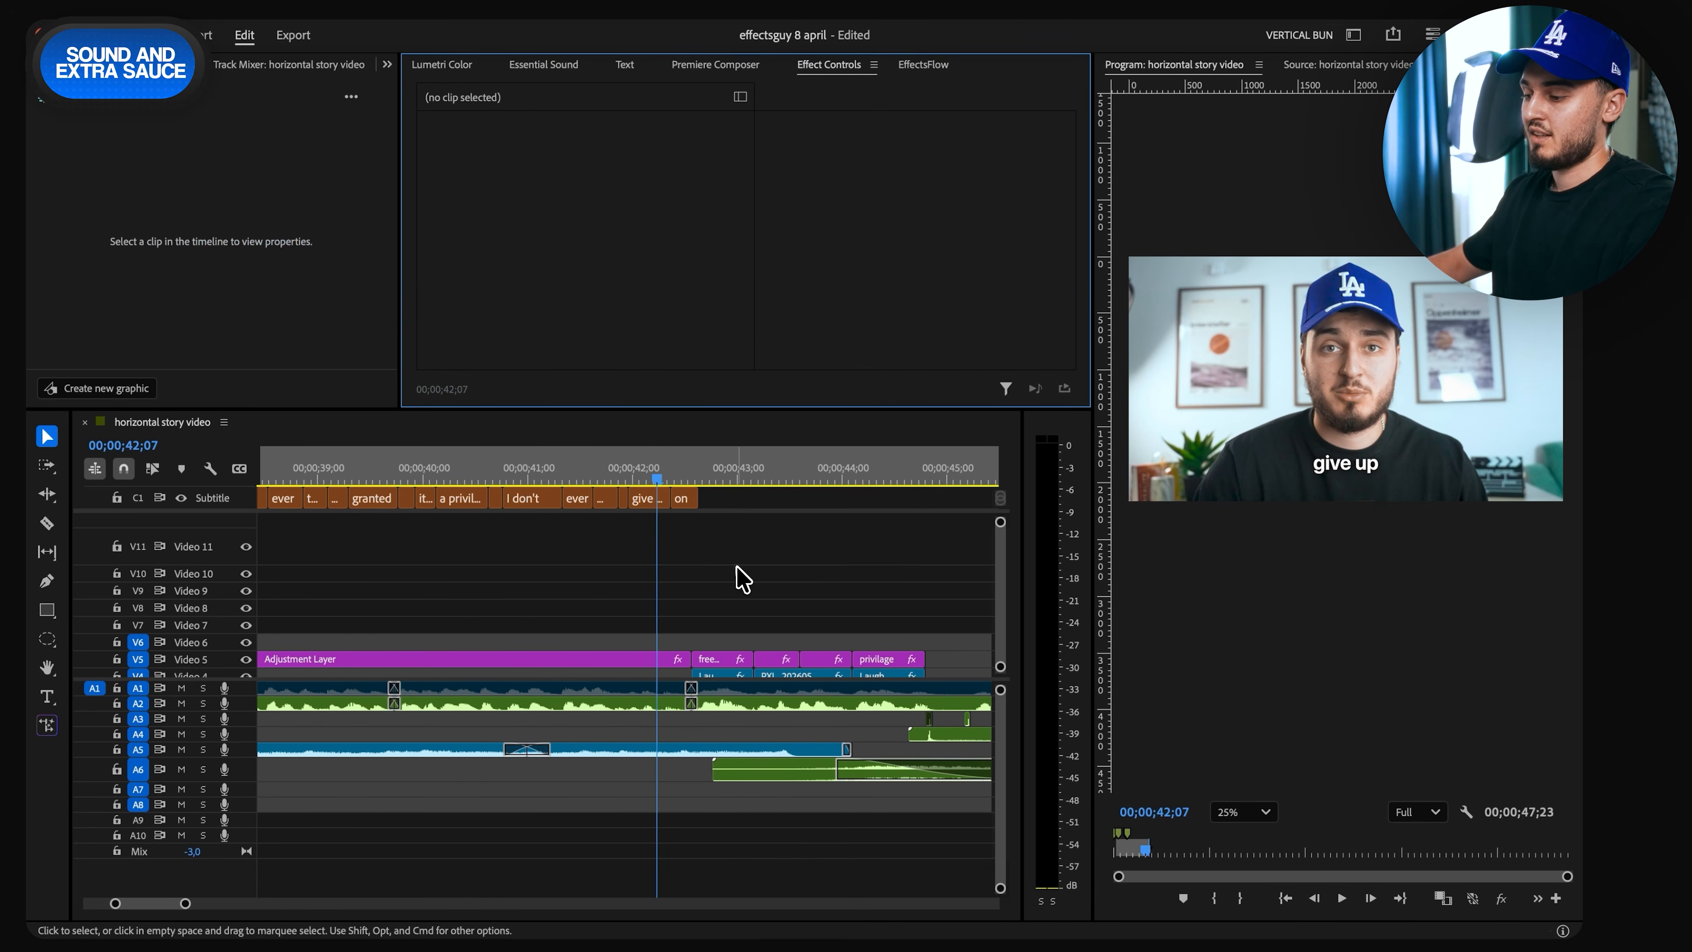
pyautogui.press('super+s')
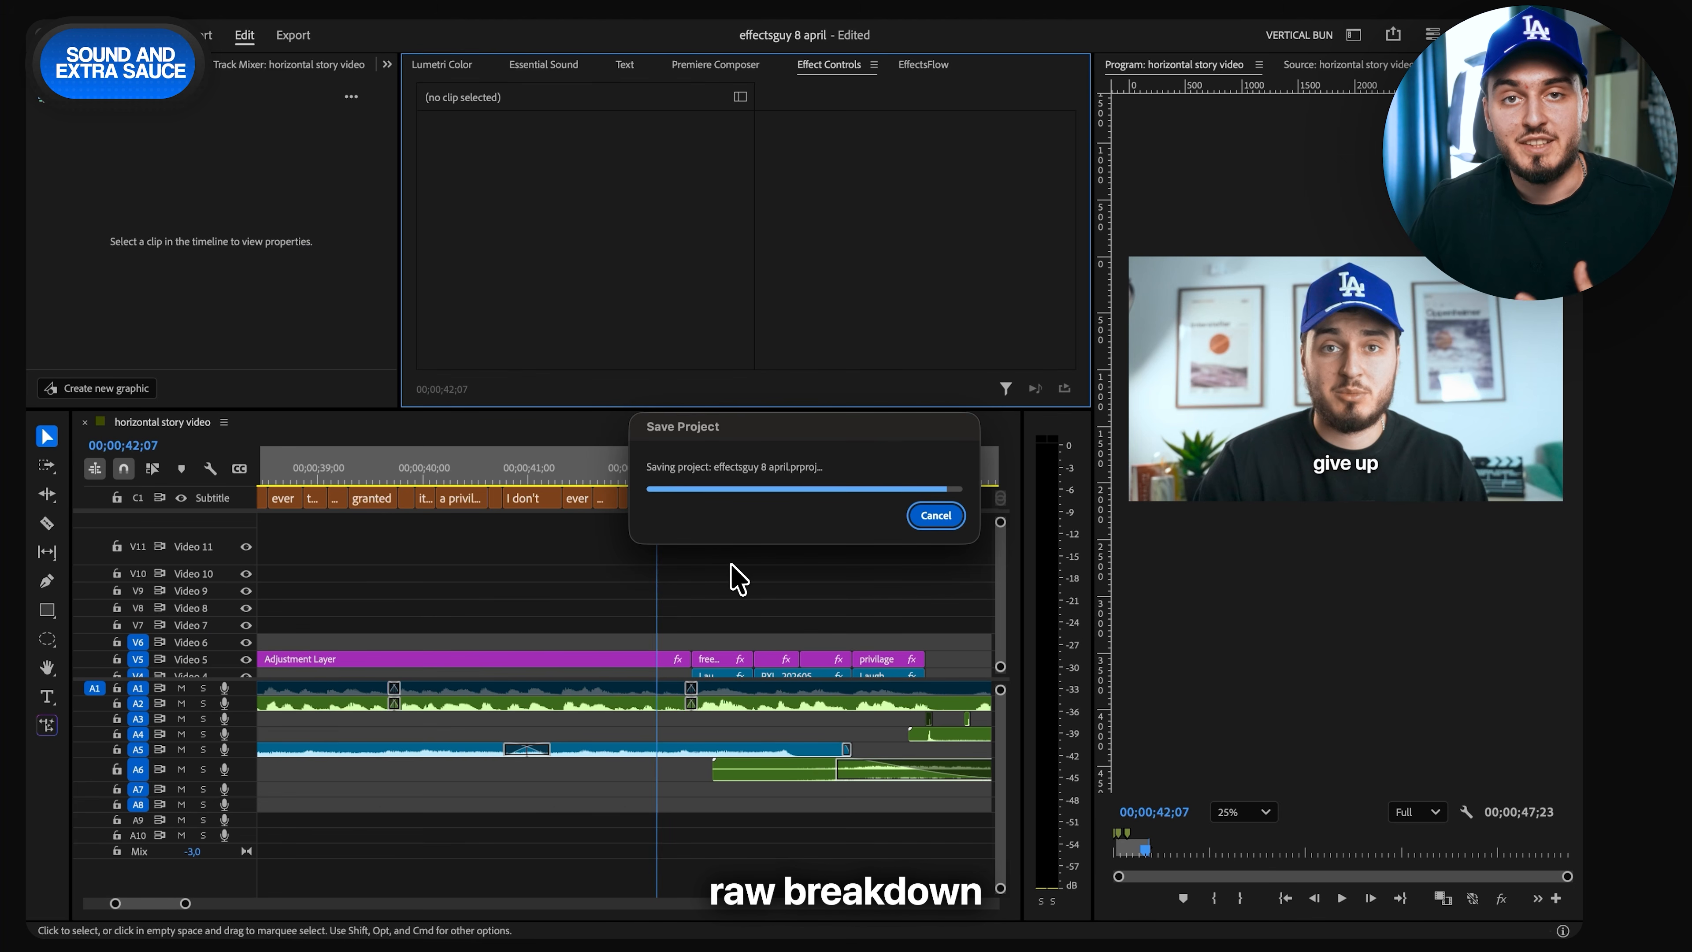
pyautogui.scroll(-10, 696, 610)
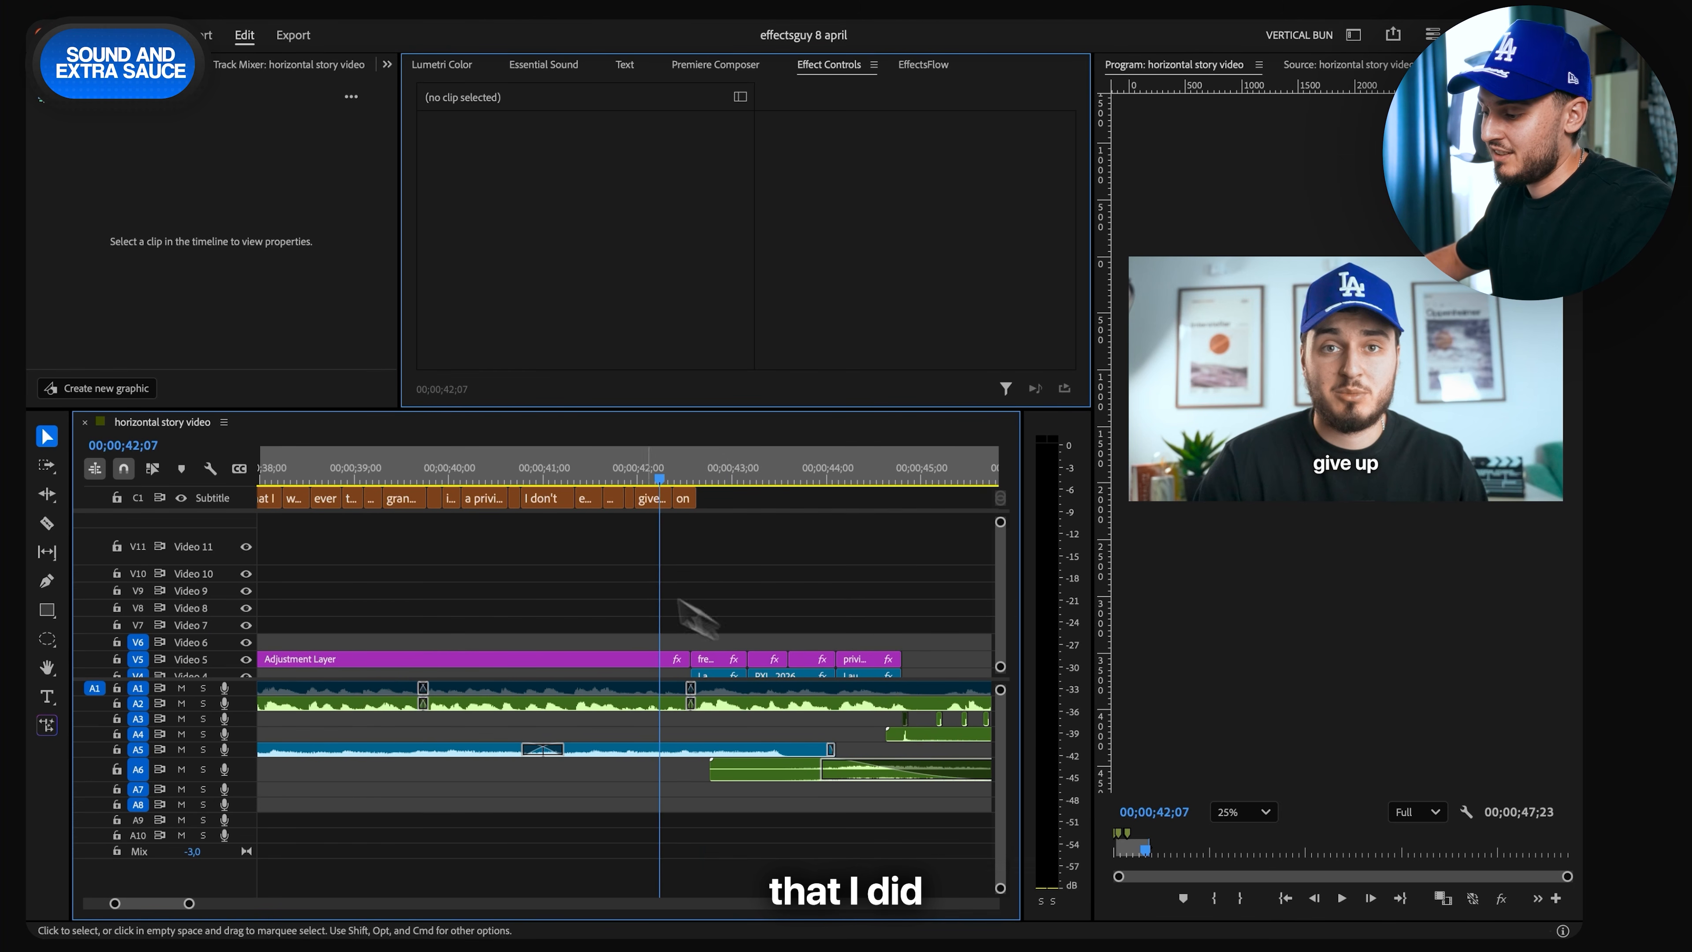
pyautogui.scroll(-2, 342, 569)
pyautogui.scroll(5, 339, 611)
pyautogui.scroll(-3, 346, 612)
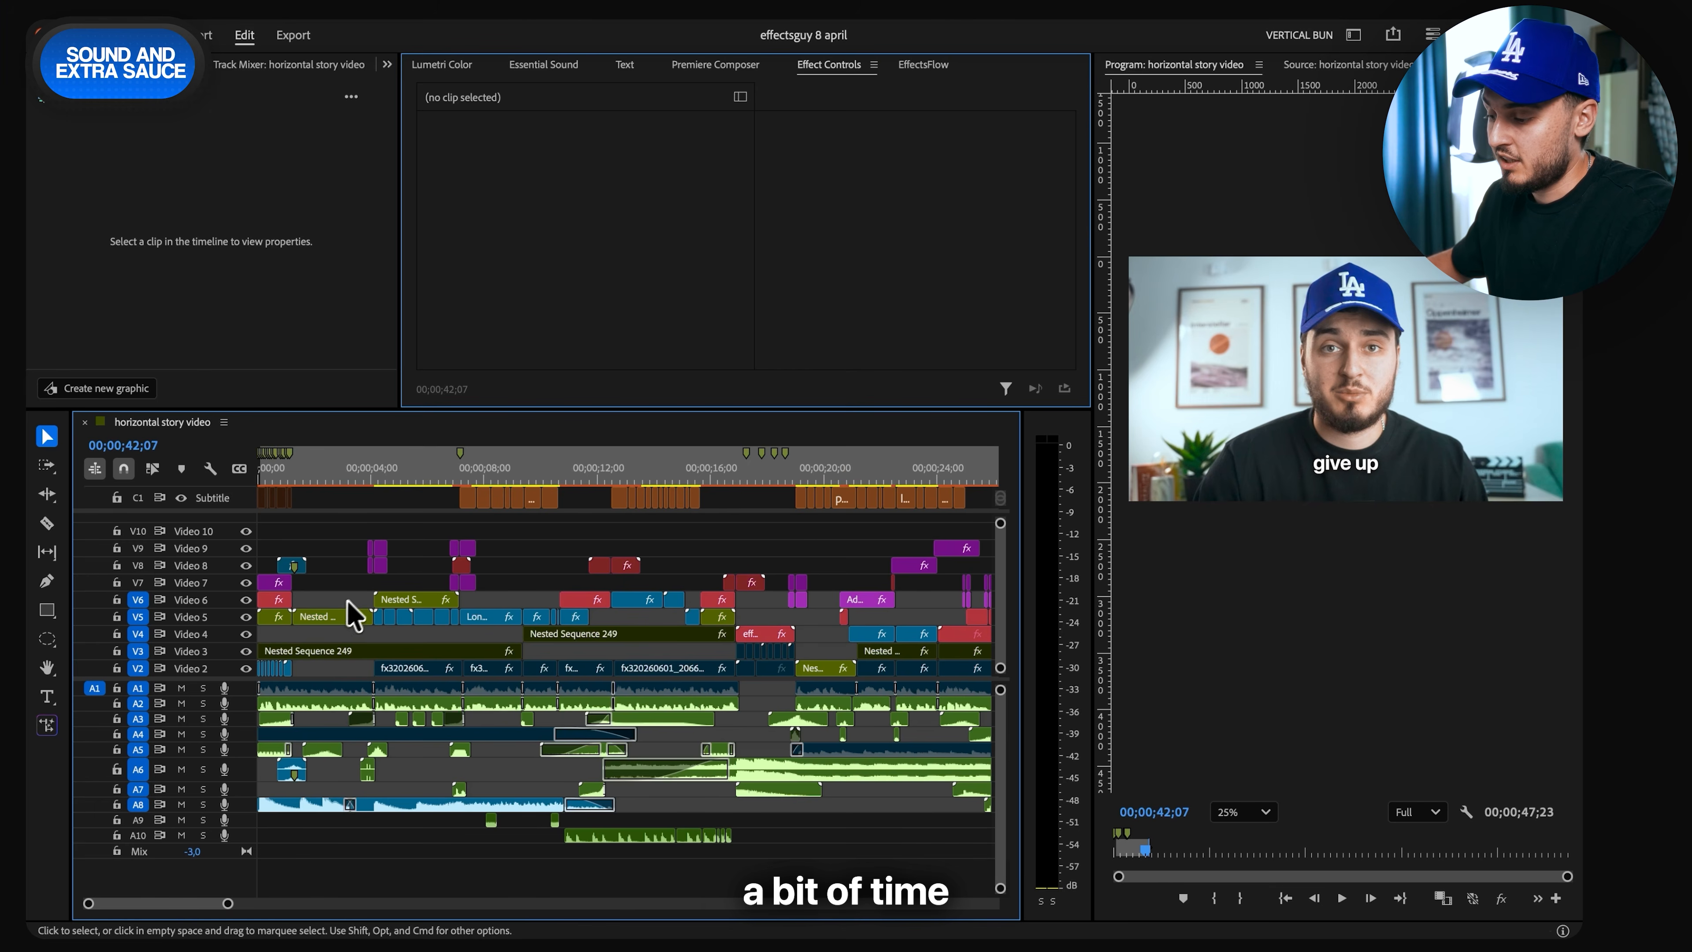
# - Browse the FlashForm Transitions, Premium Overlays and TextFlow packs in the EffectsFlow library
pyautogui.click(967, 35)
pyautogui.moveTo(686, 495); pyautogui.dragTo(632, 736)
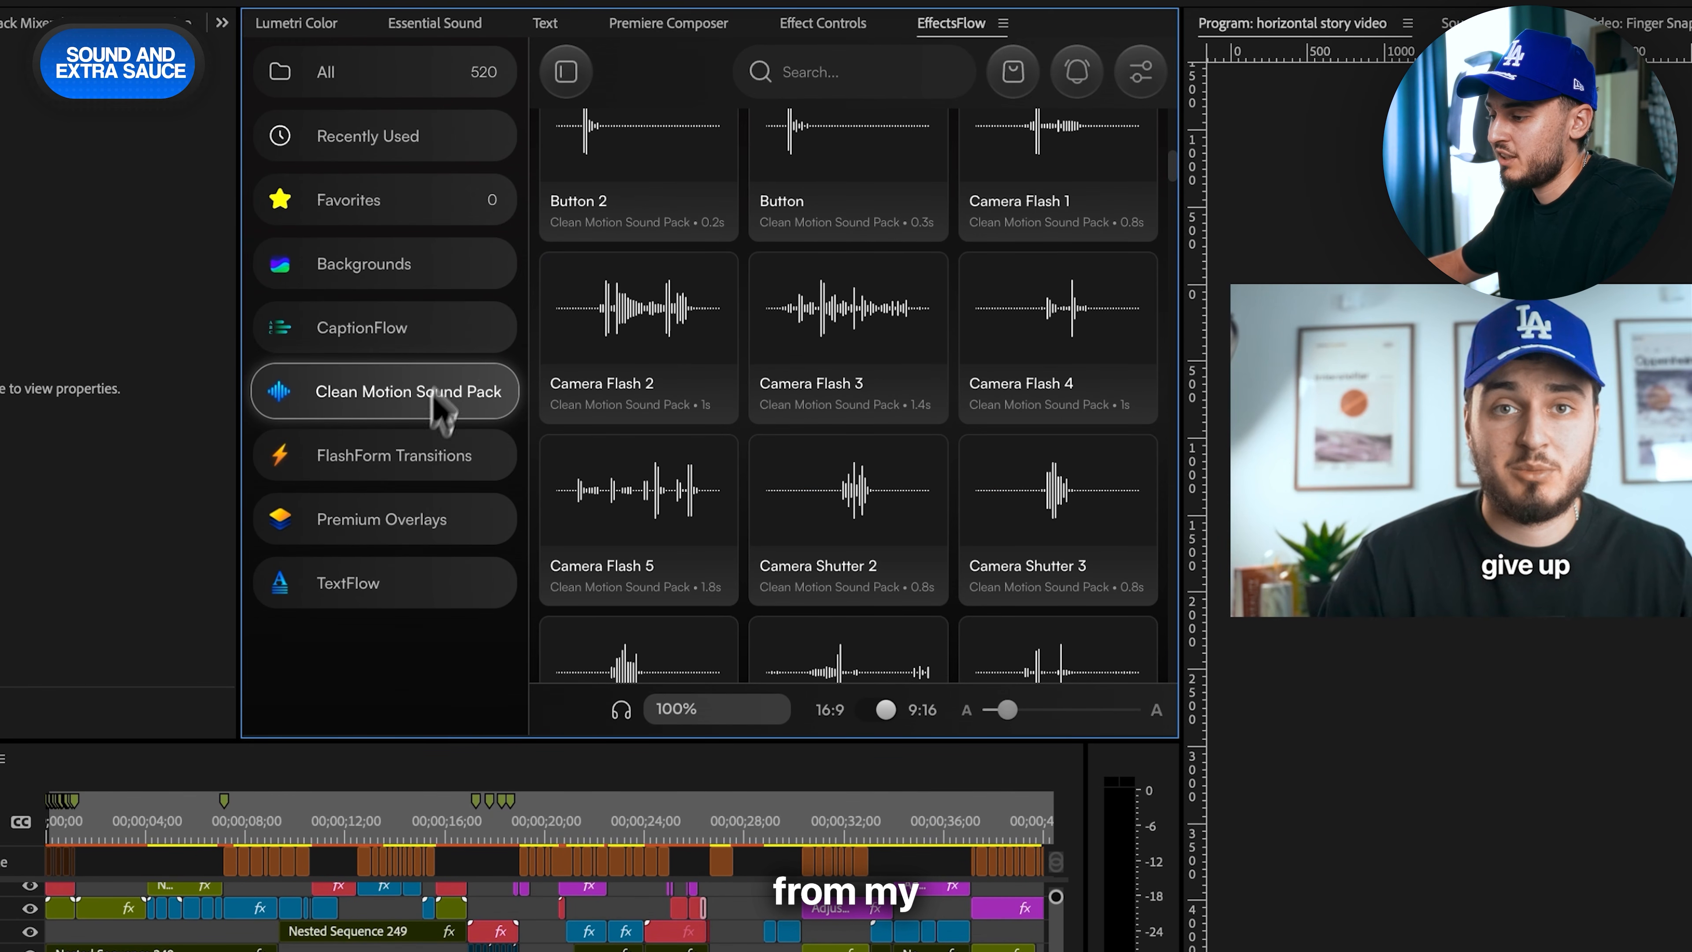
pyautogui.click(432, 460)
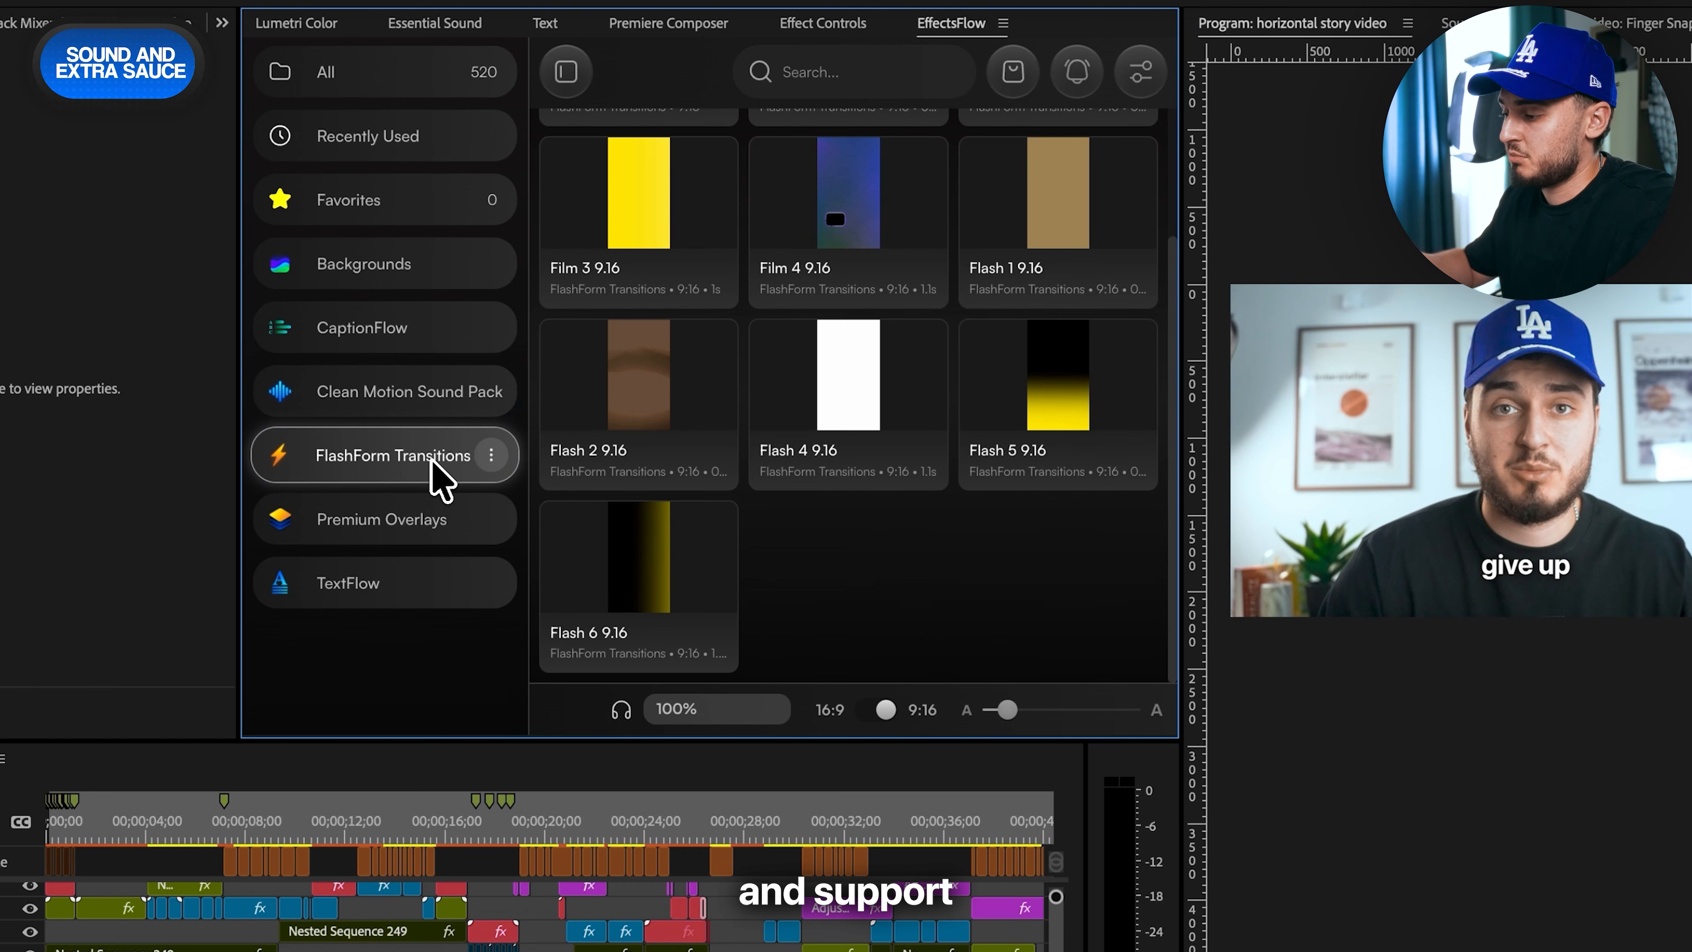
pyautogui.click(441, 533)
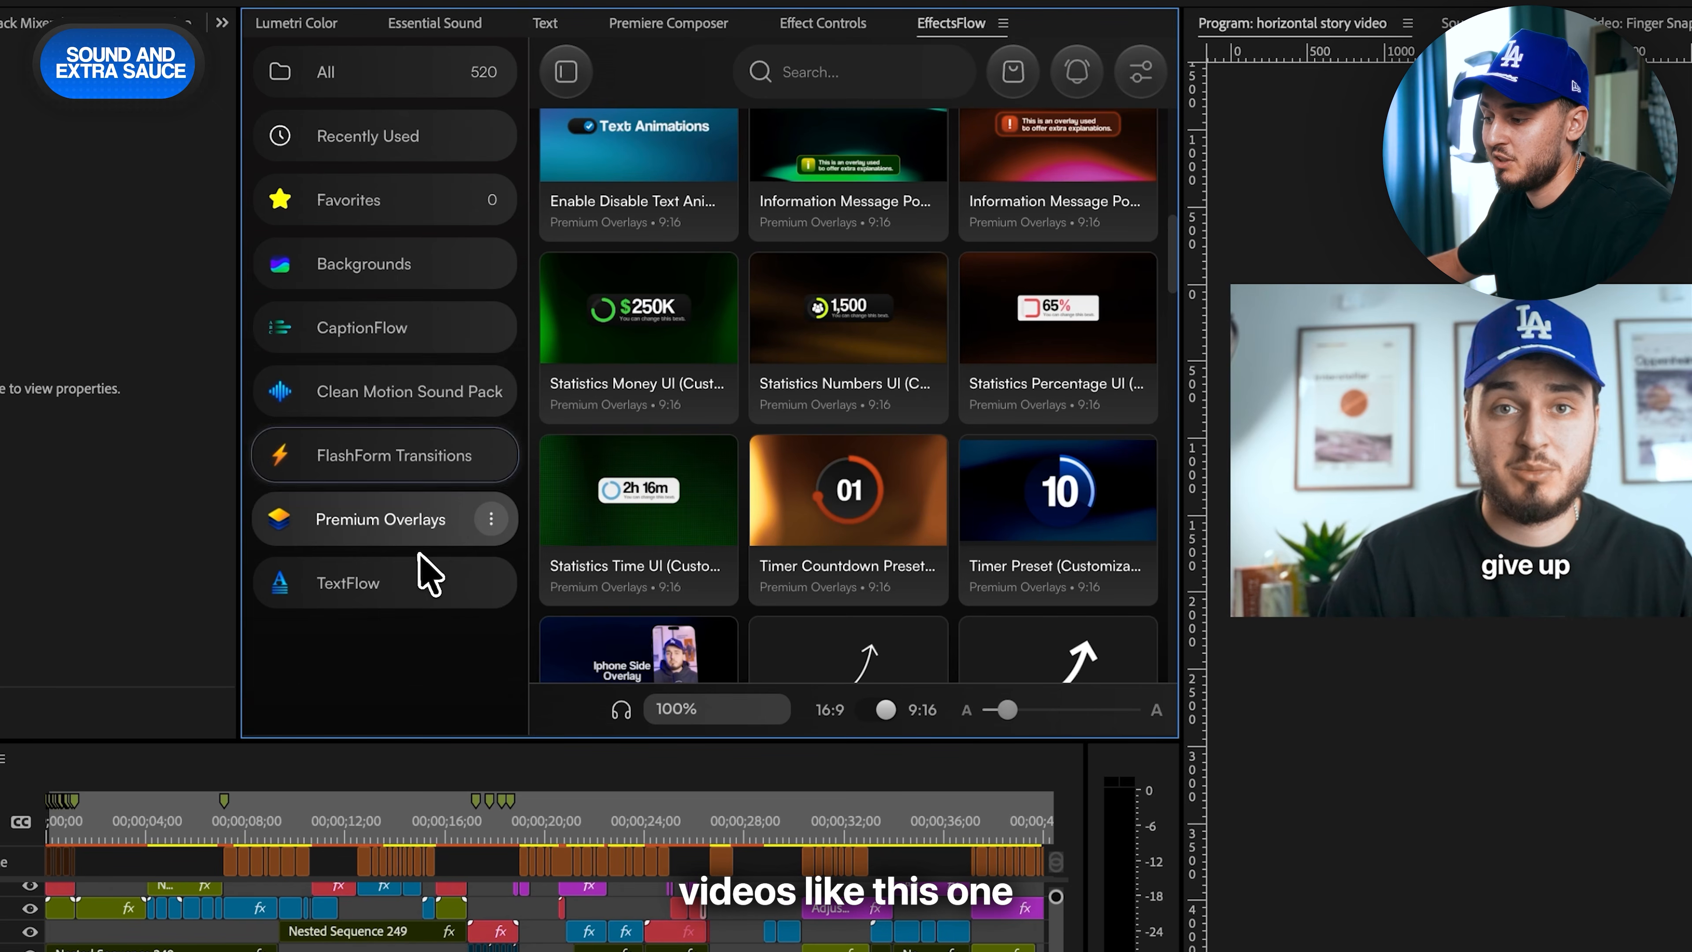
pyautogui.click(430, 579)
pyautogui.scroll(-6, 913, 453)
pyautogui.scroll(15, 907, 454)
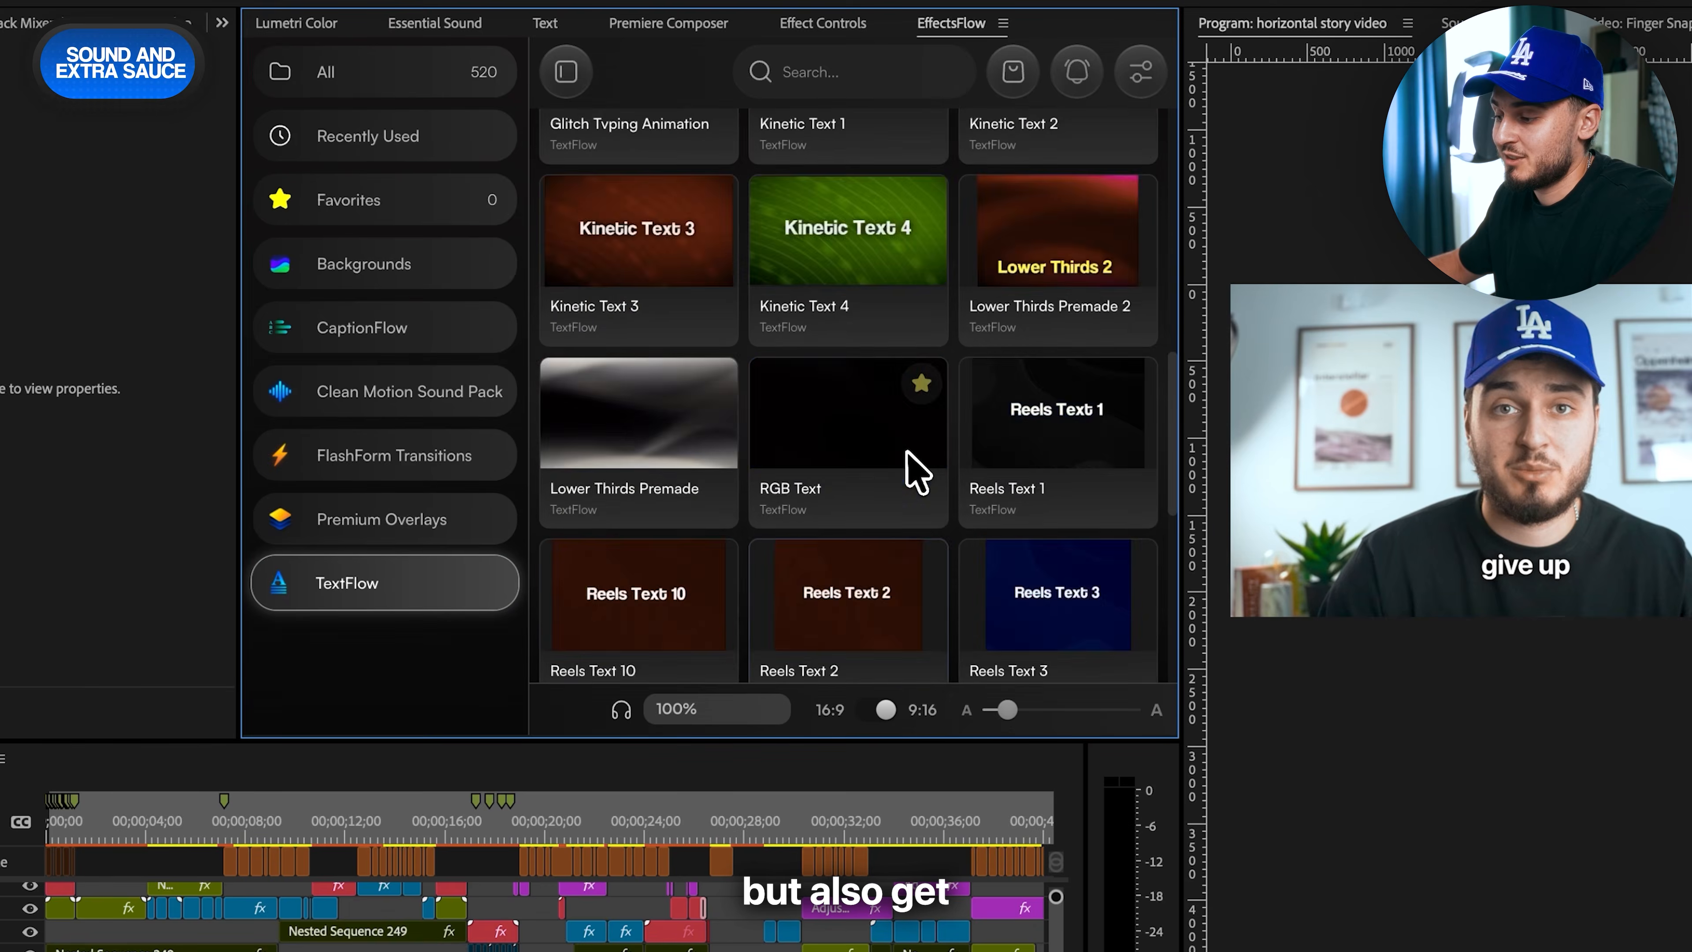
pyautogui.scroll(-18, 908, 454)
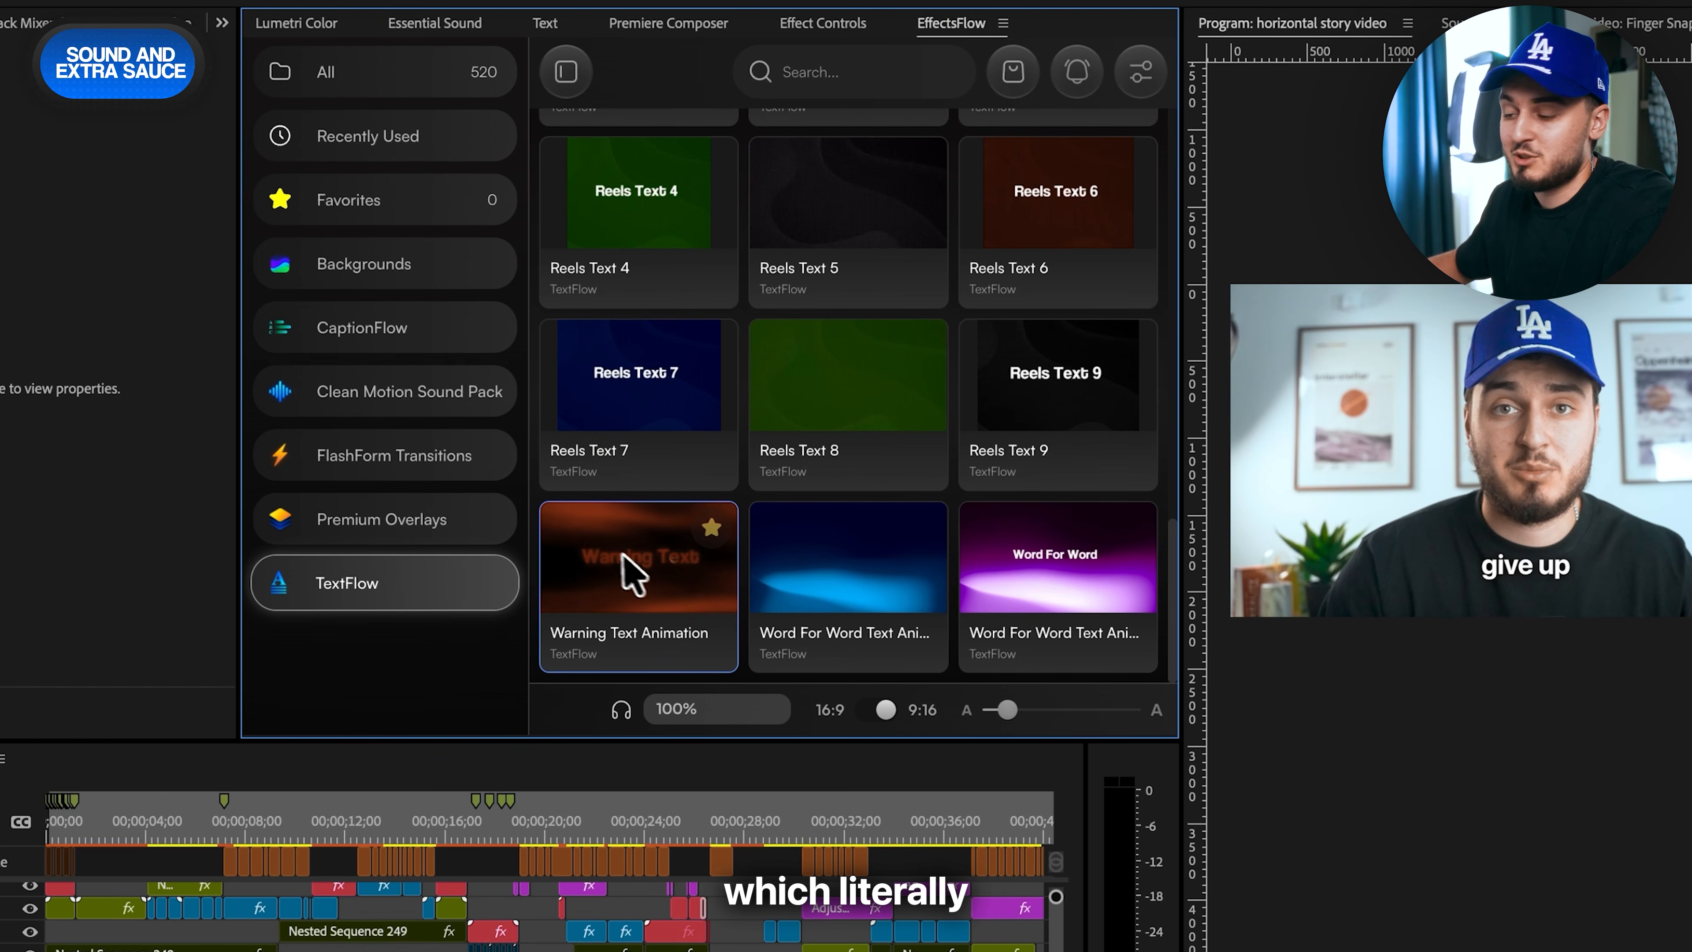
# - Revisit the overlay, transition and sound packs in EffectsFlow and look through the CaptionFlow presets
pyautogui.click(343, 526)
pyautogui.click(366, 459)
pyautogui.click(363, 399)
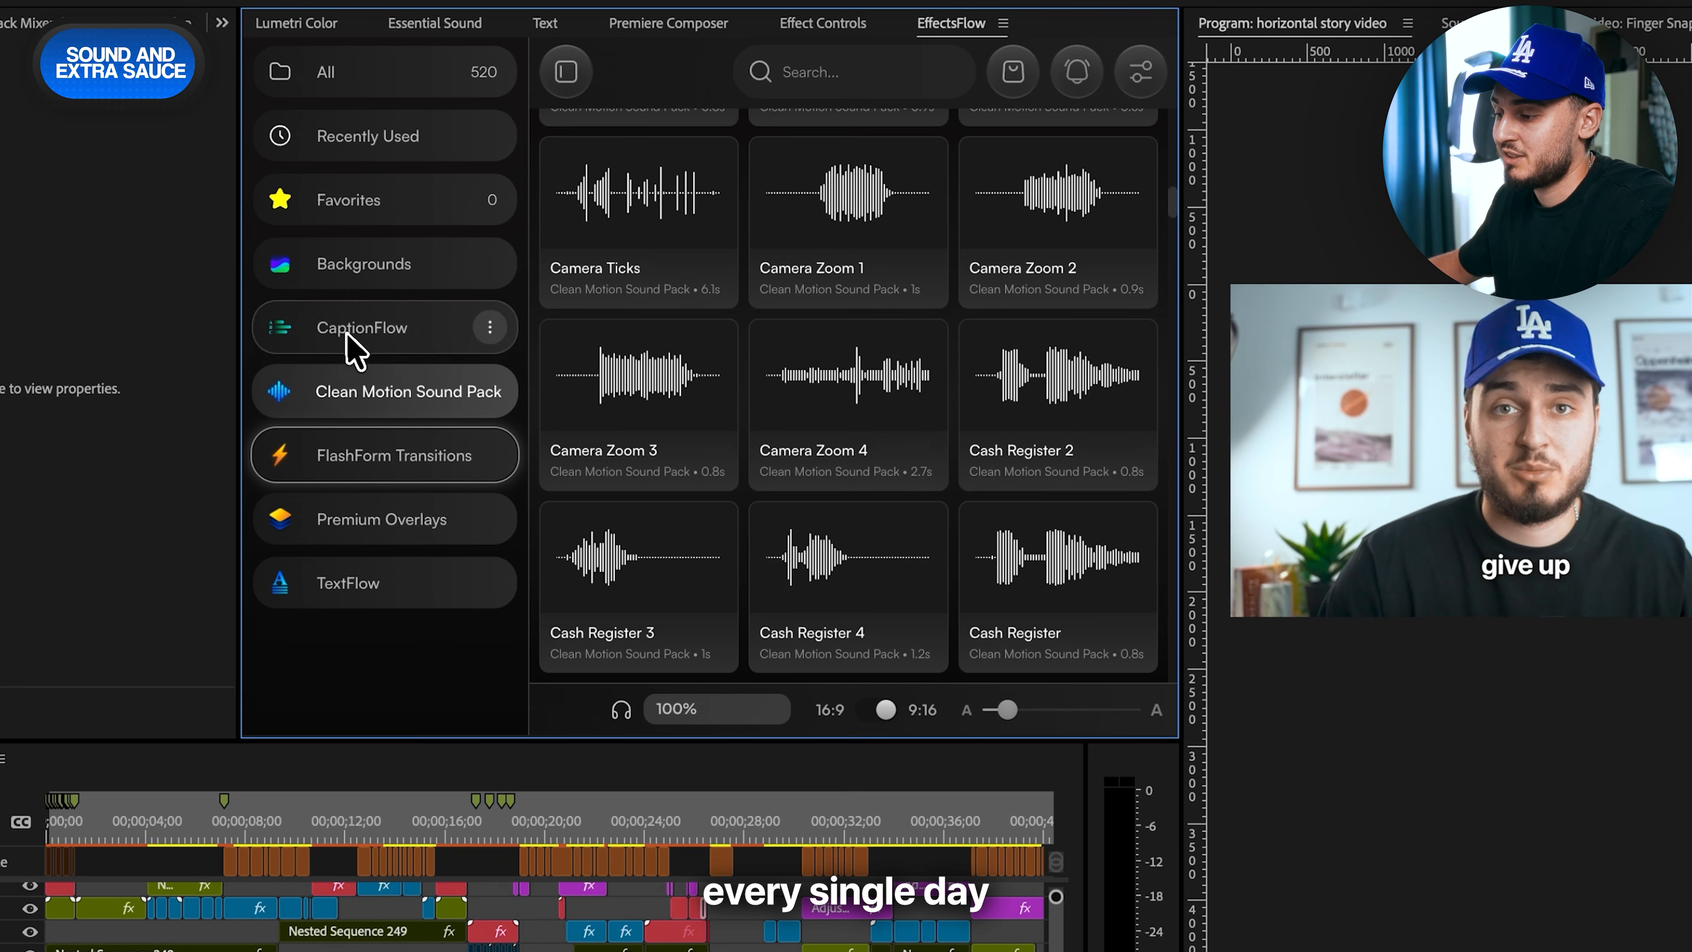
pyautogui.click(350, 337)
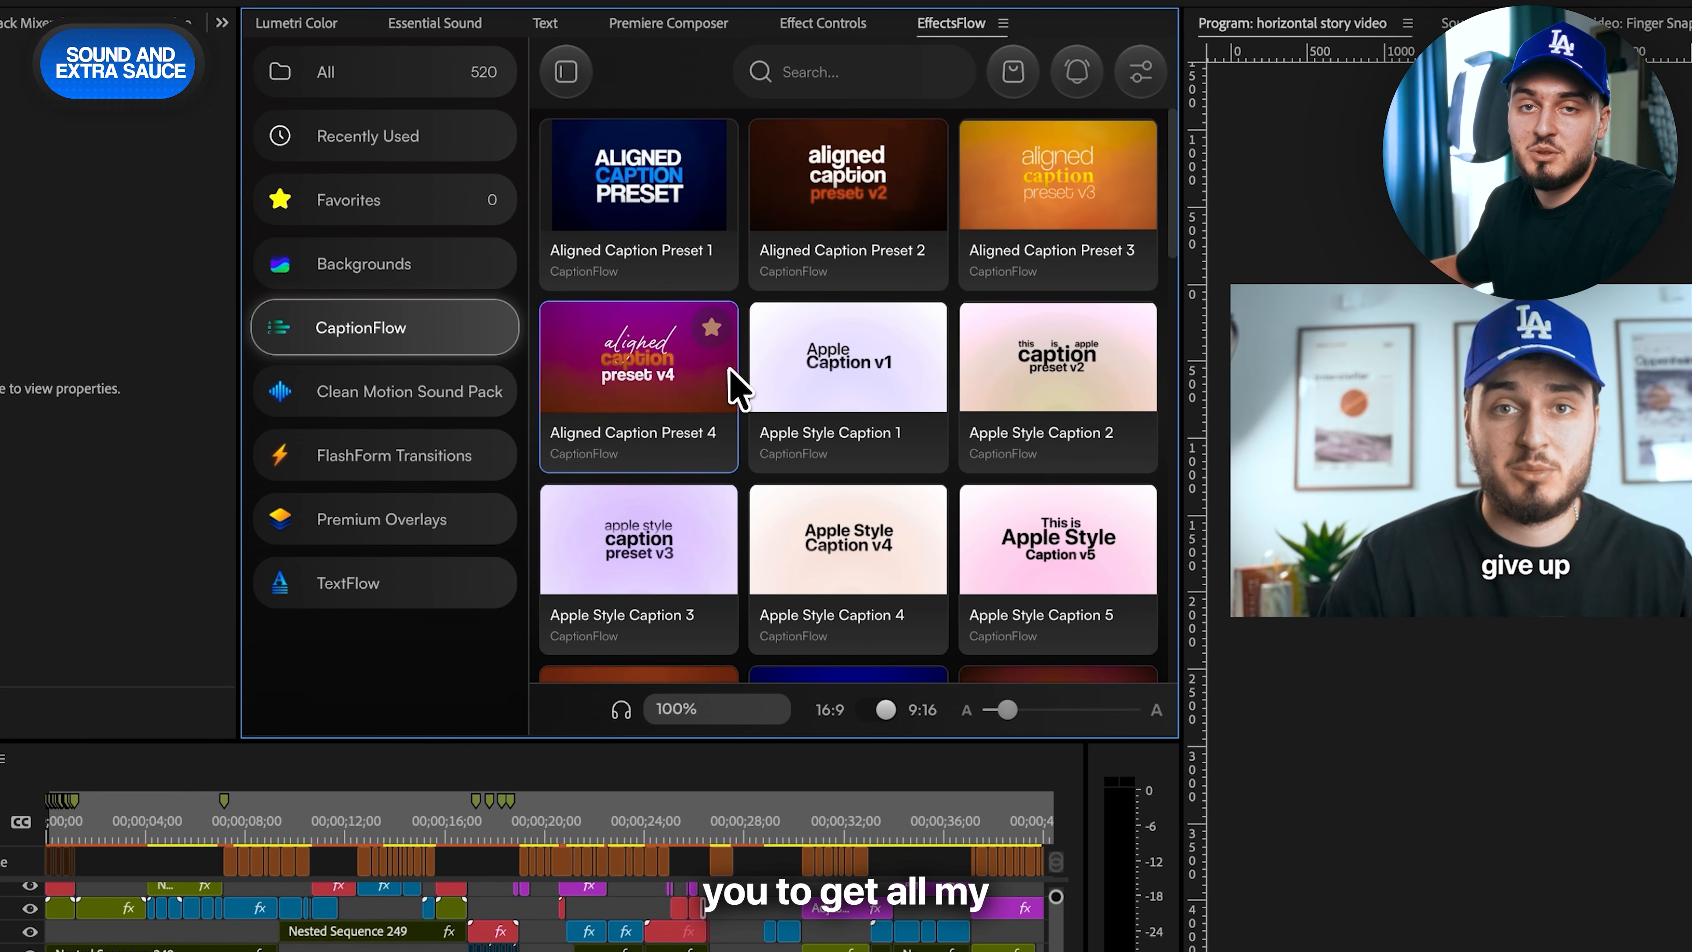
pyautogui.scroll(-5, 895, 370)
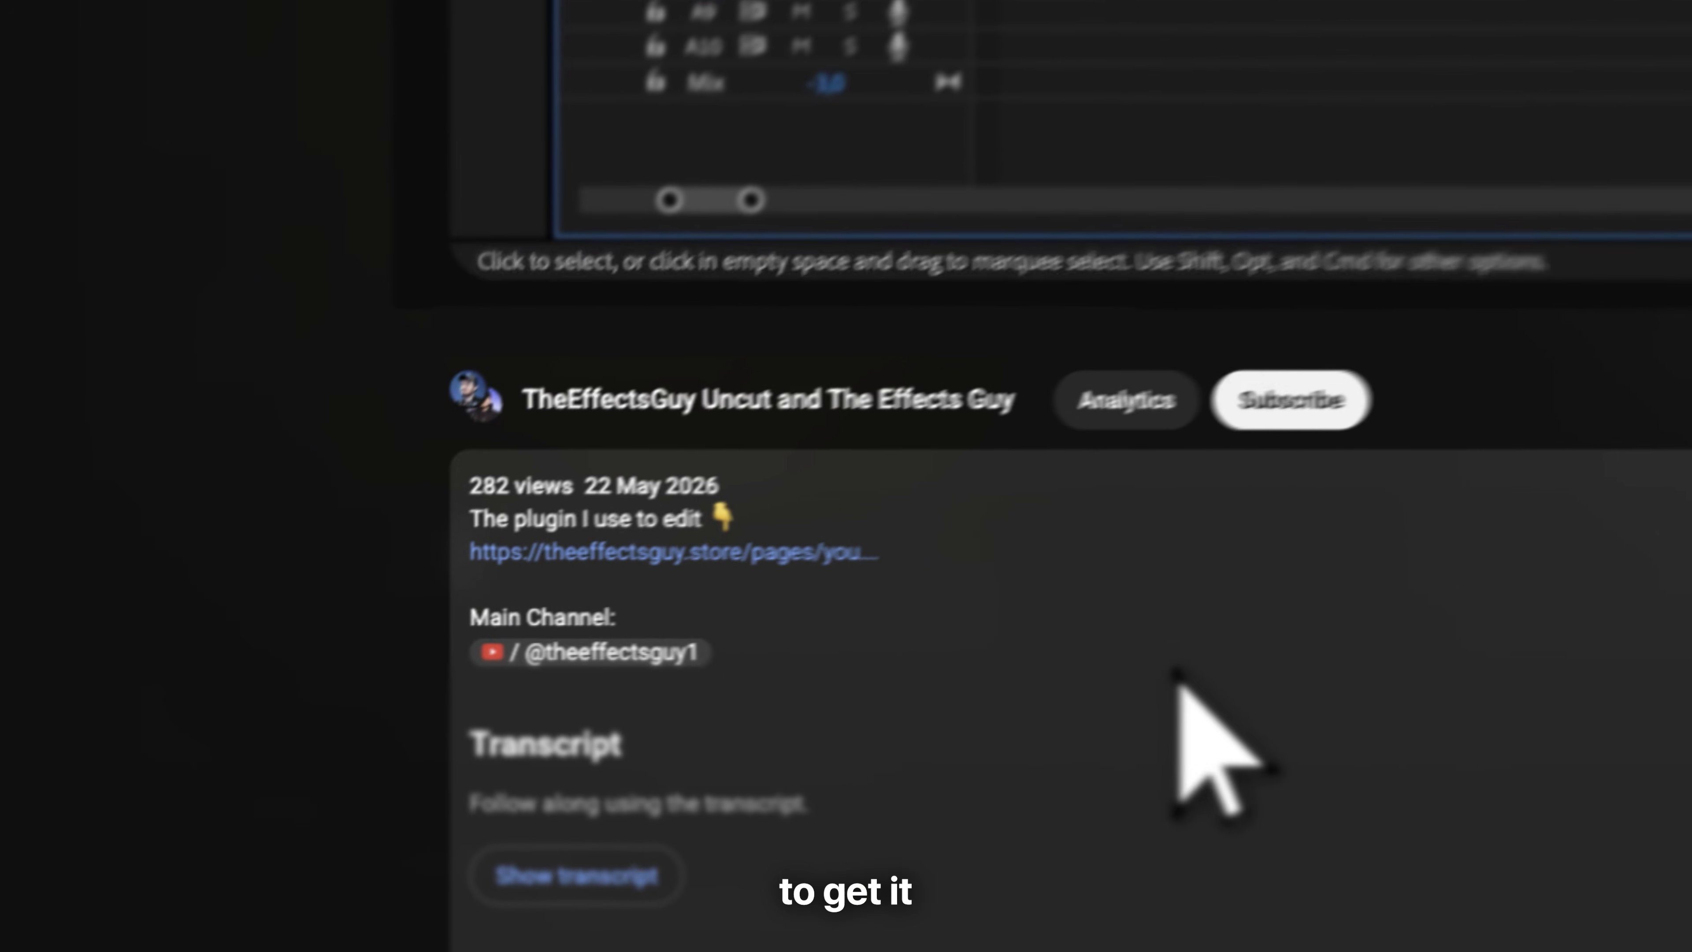
# - Switch to the YouTube video page and open the plugin link in its description
pyautogui.click(809, 516)
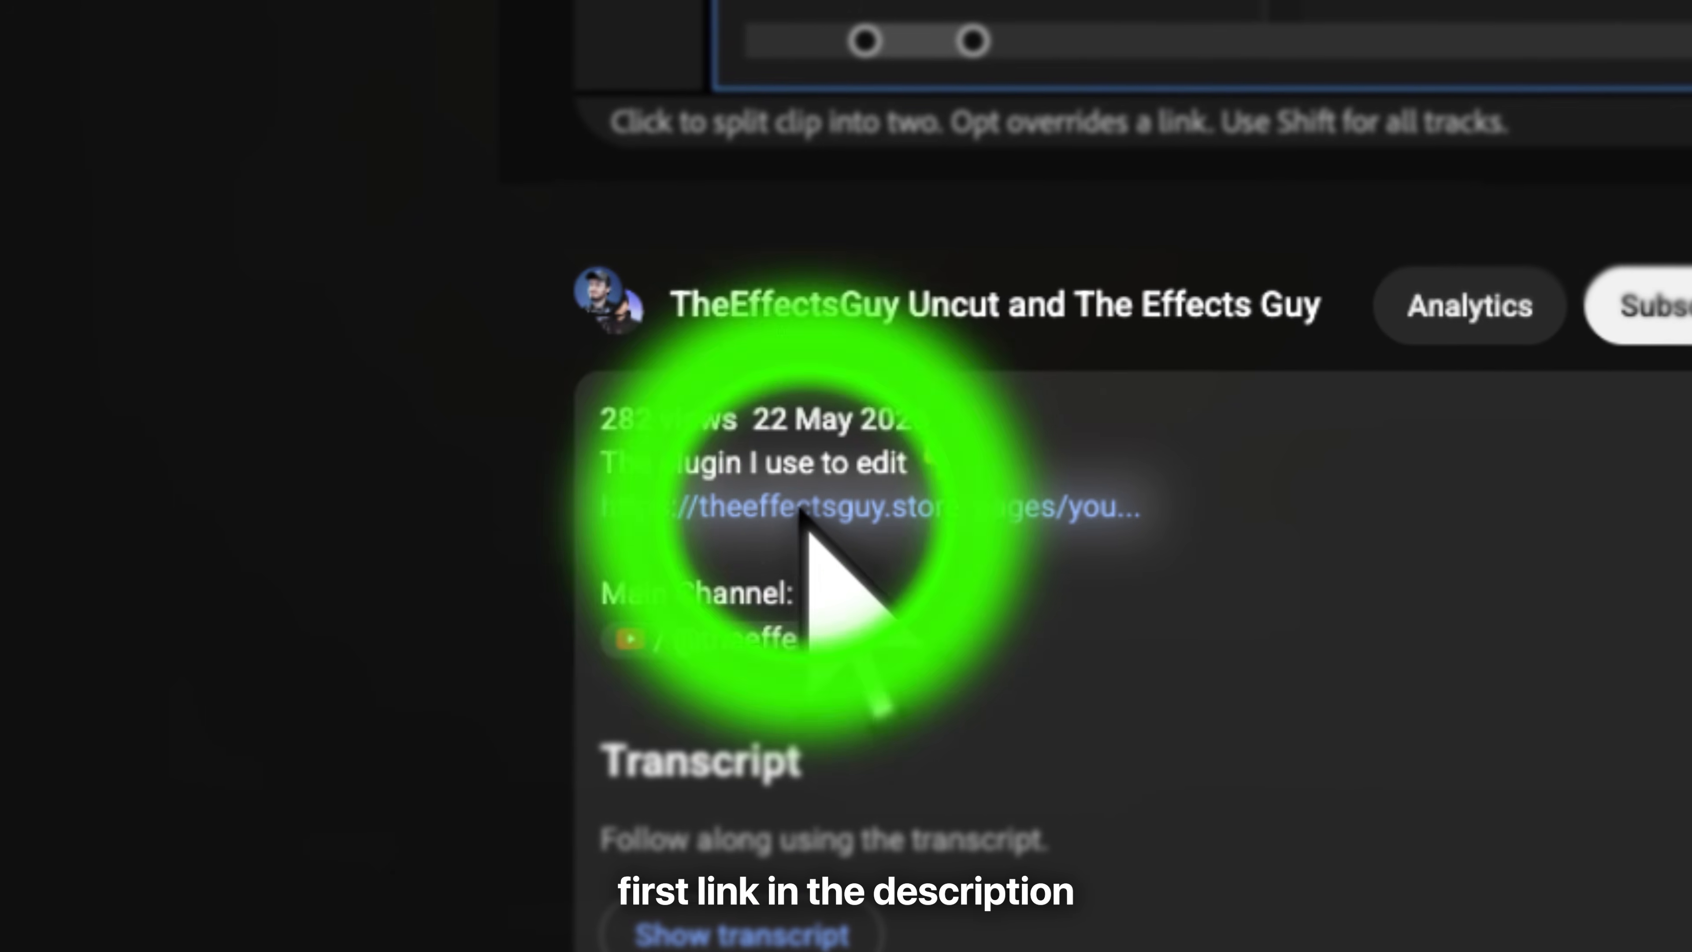